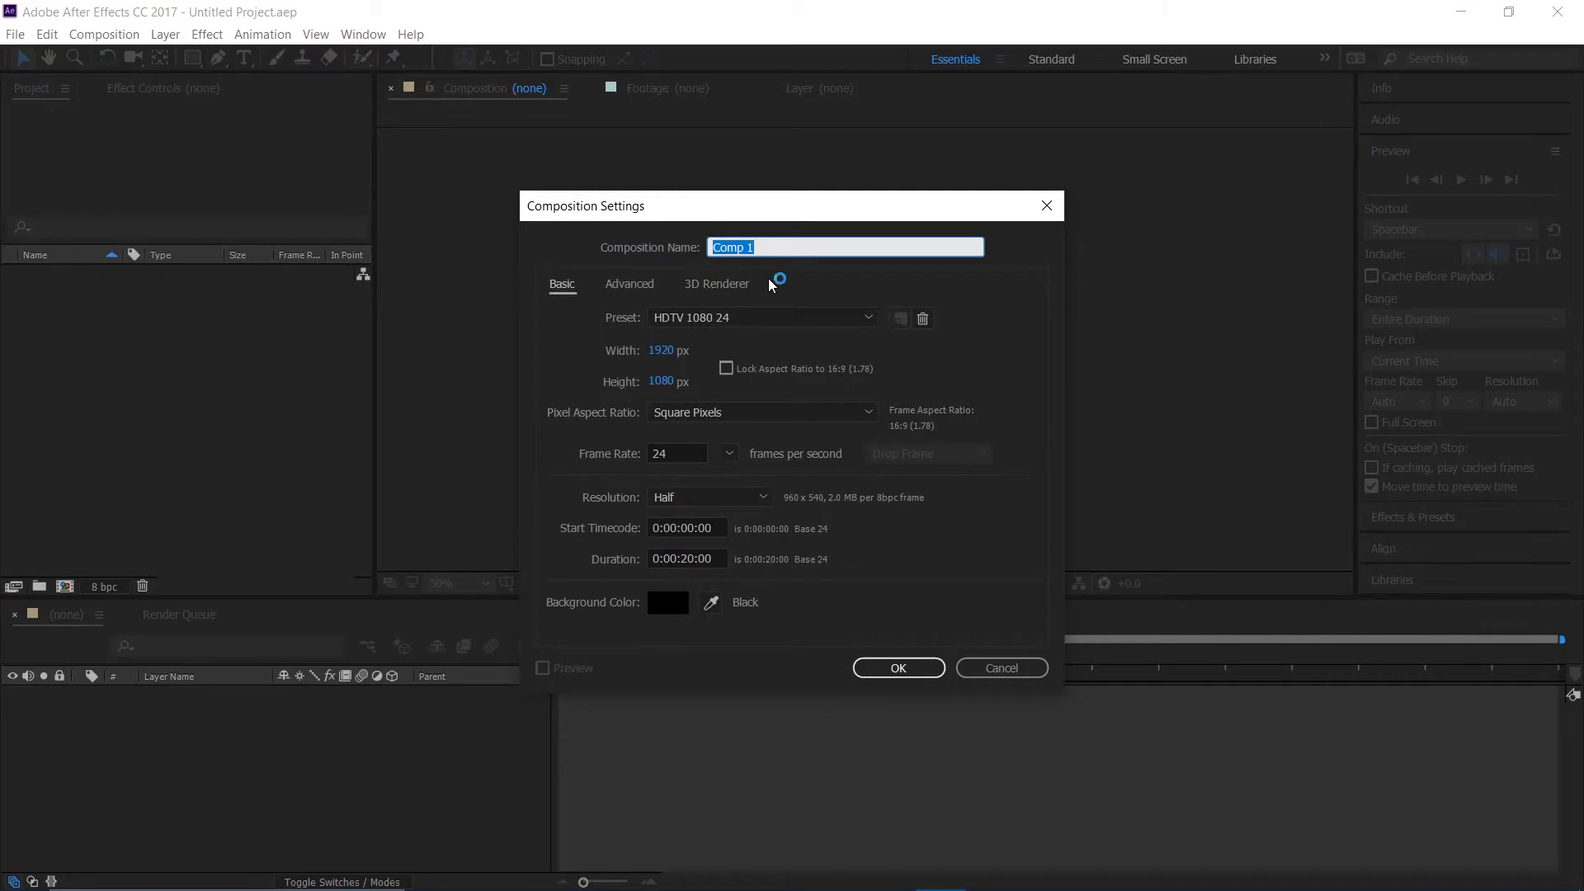
Step: Create the new composition under the name Gun Logo Reveal, keeping the HDTV 1080 24 preset
text(Gun Logo Reveal)
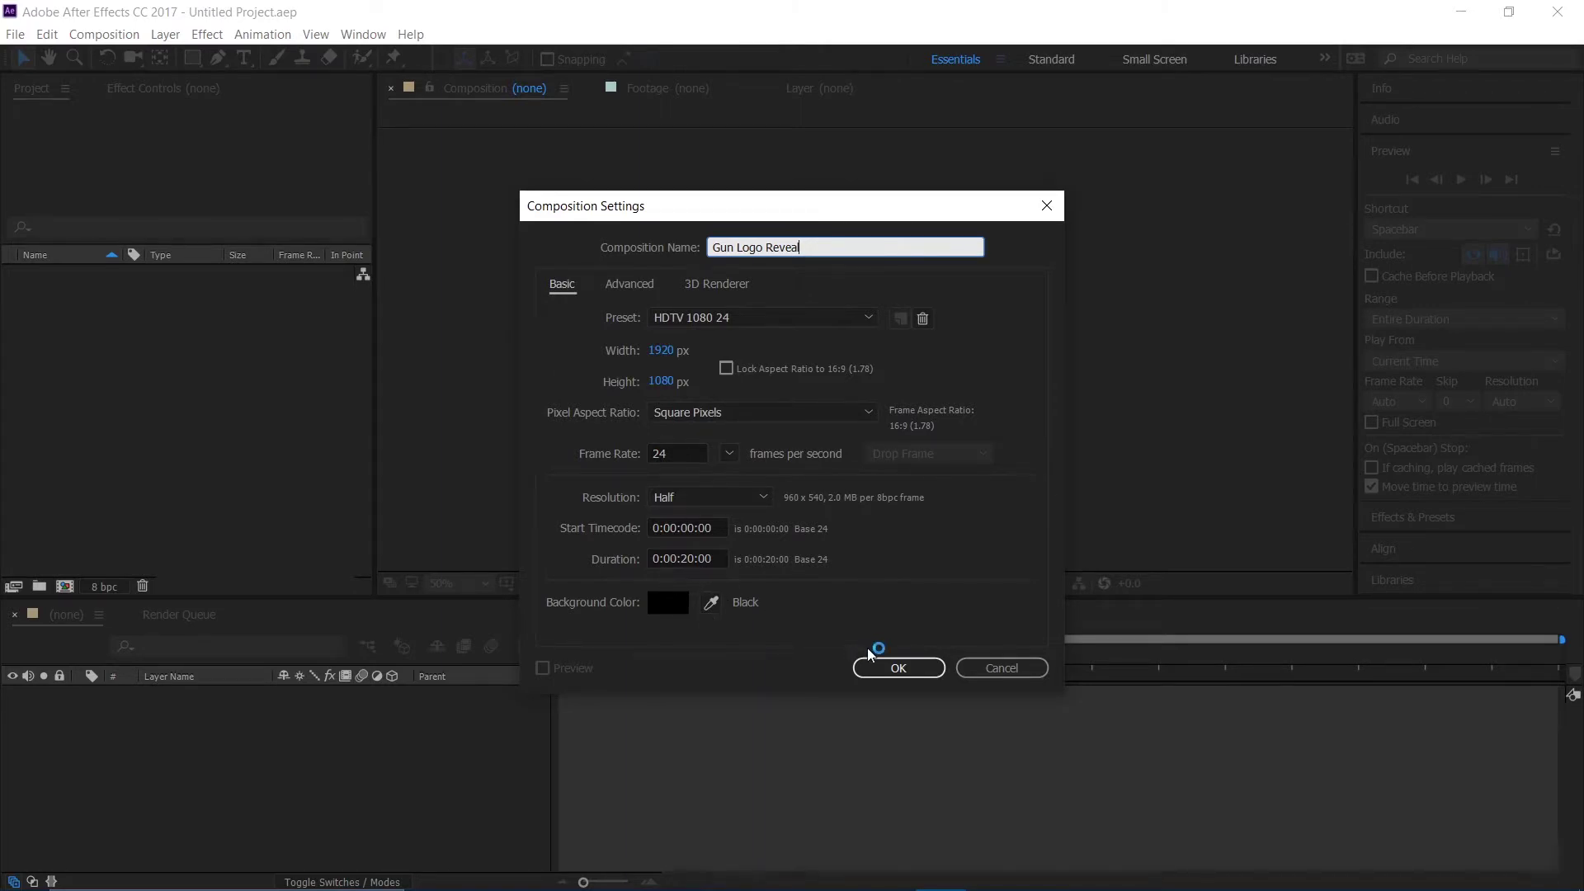
click(887, 669)
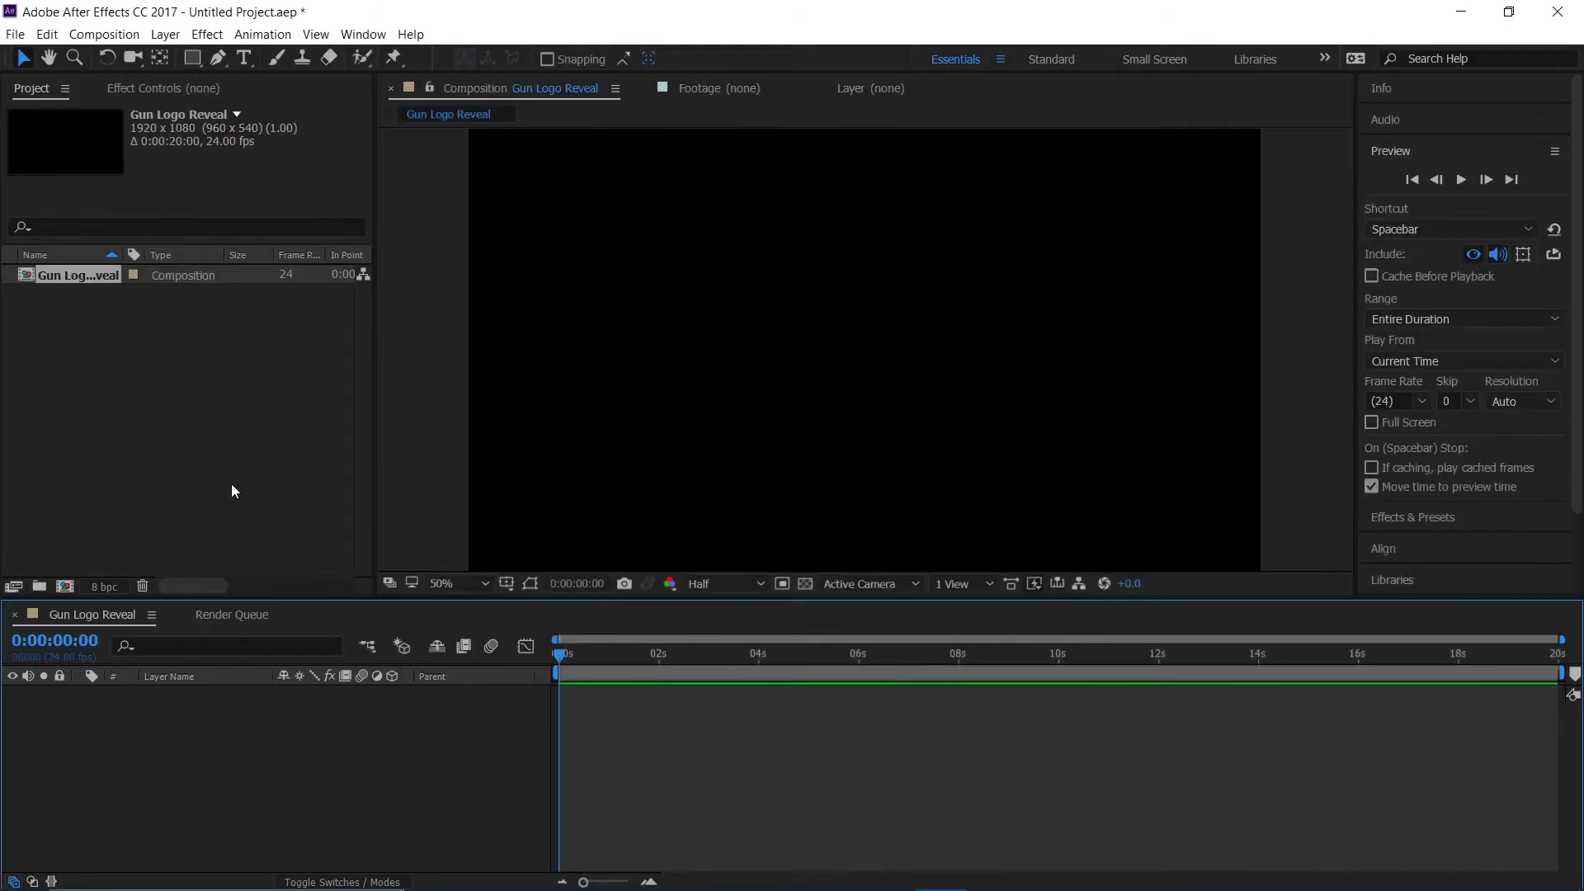
Step: Import all the files in the Assets folder into the project
double_click(231, 490)
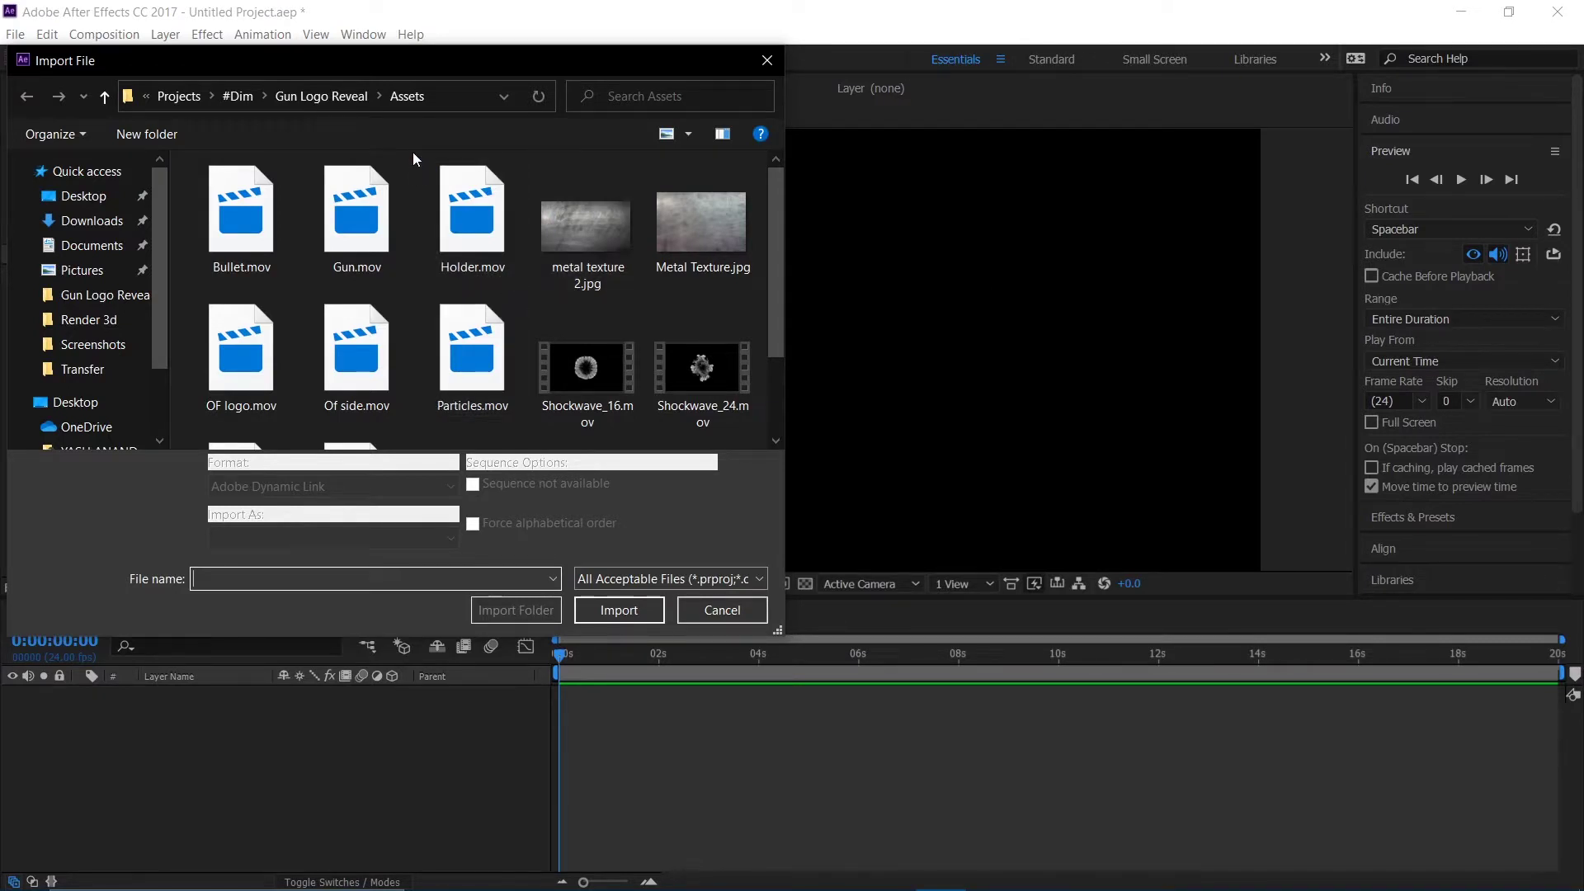
click(280, 234)
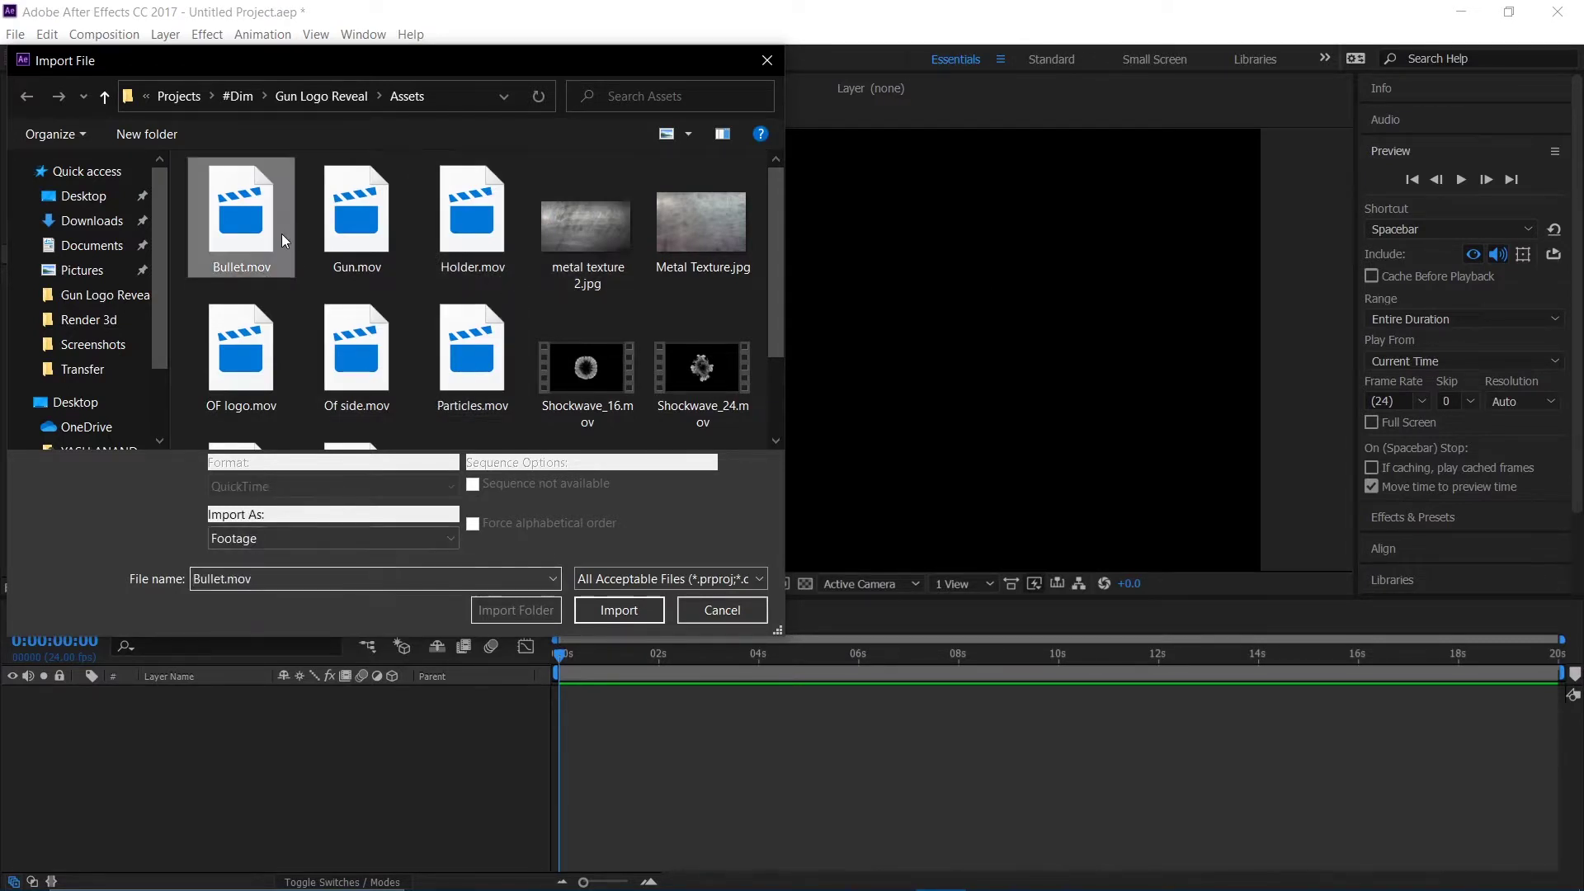
key(ctrl+a)
click(619, 610)
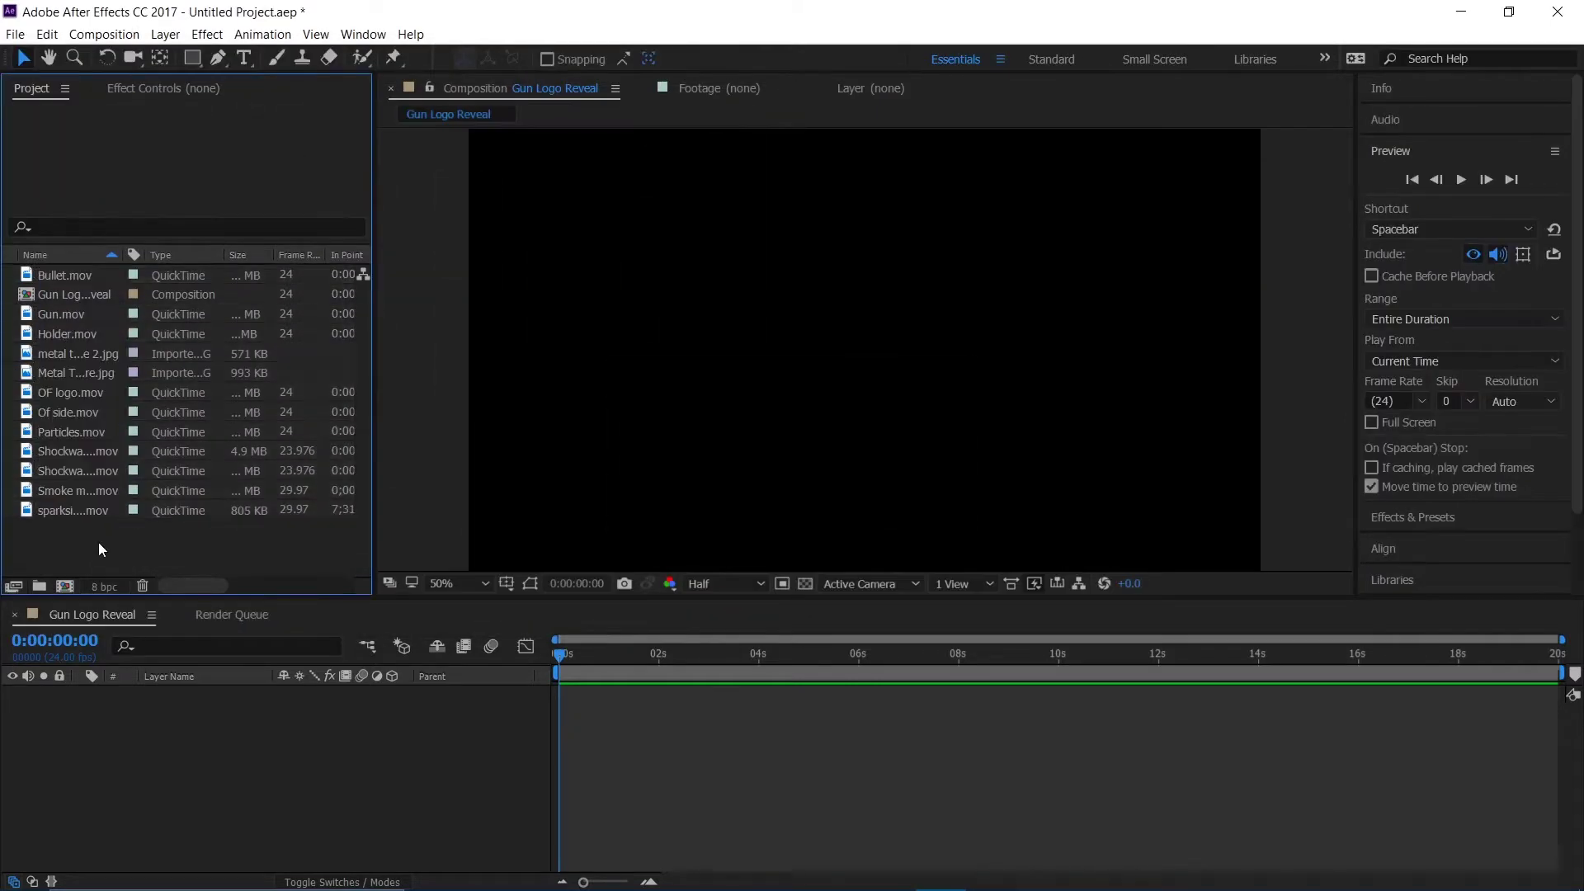
Step: Add Gun.mov, Bullet.mov and Holder.mov to the Gun Logo Reveal timeline, stacked in that order with Gun.mov on top
drag(81, 314, 205, 759)
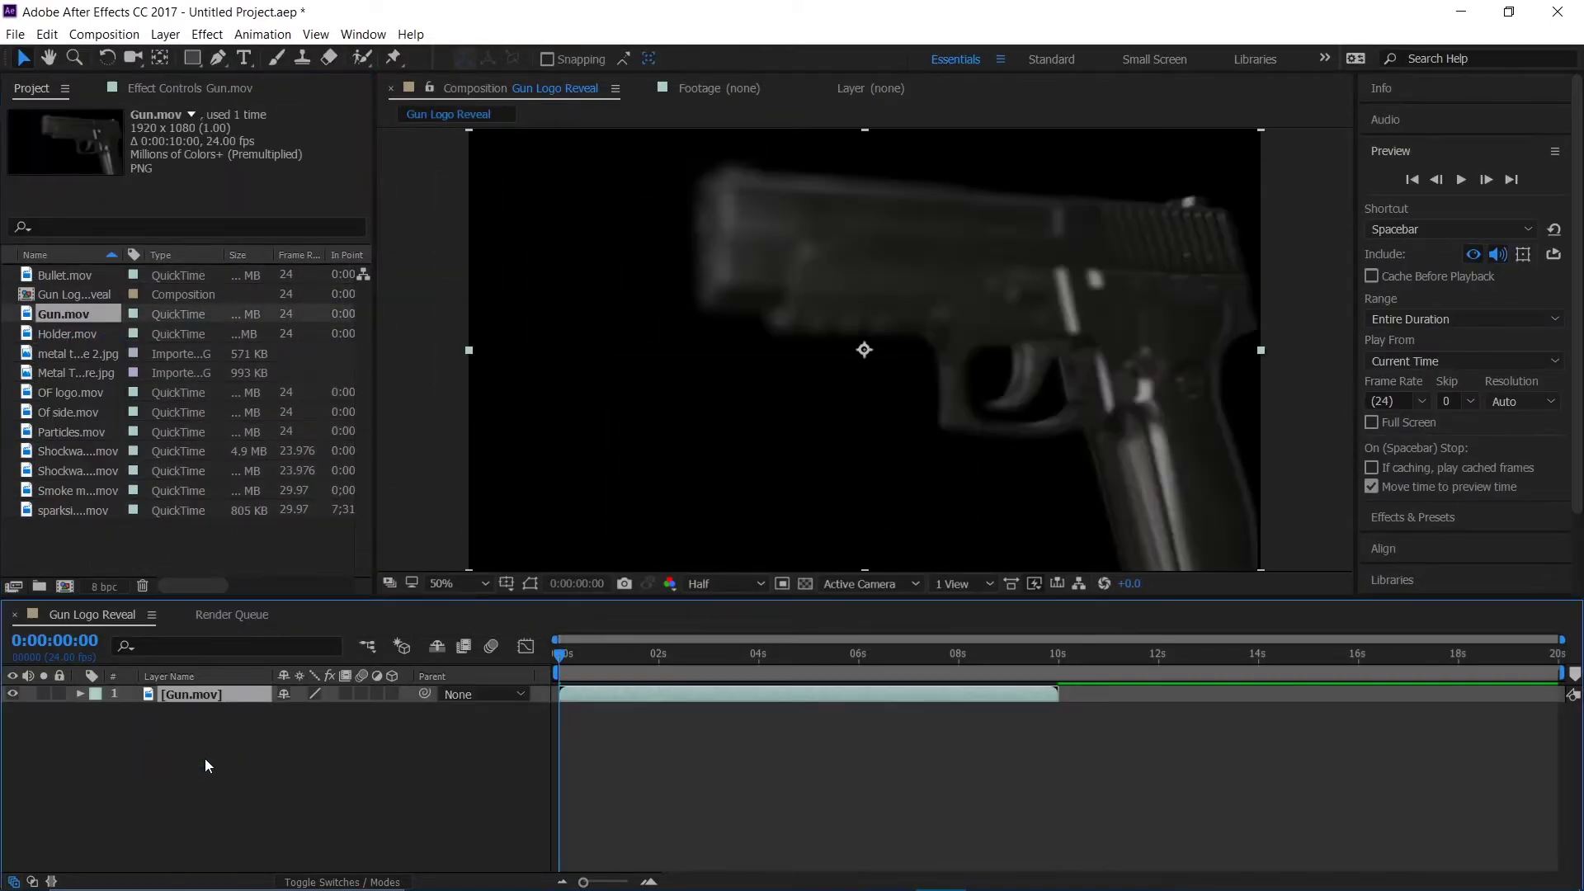
drag(81, 276, 191, 756)
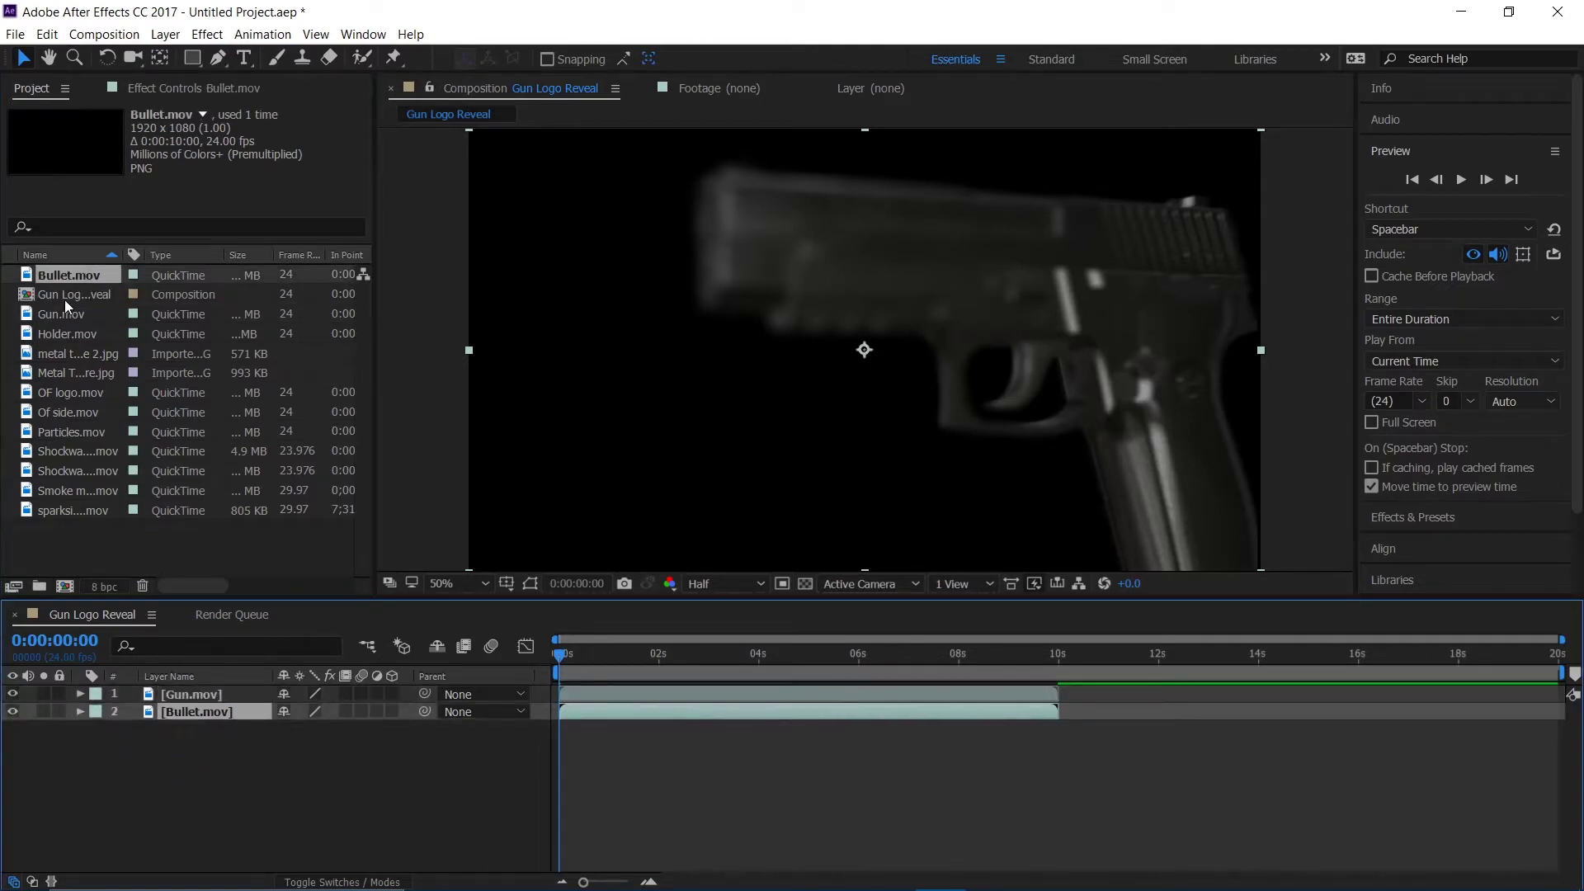
drag(61, 334, 222, 777)
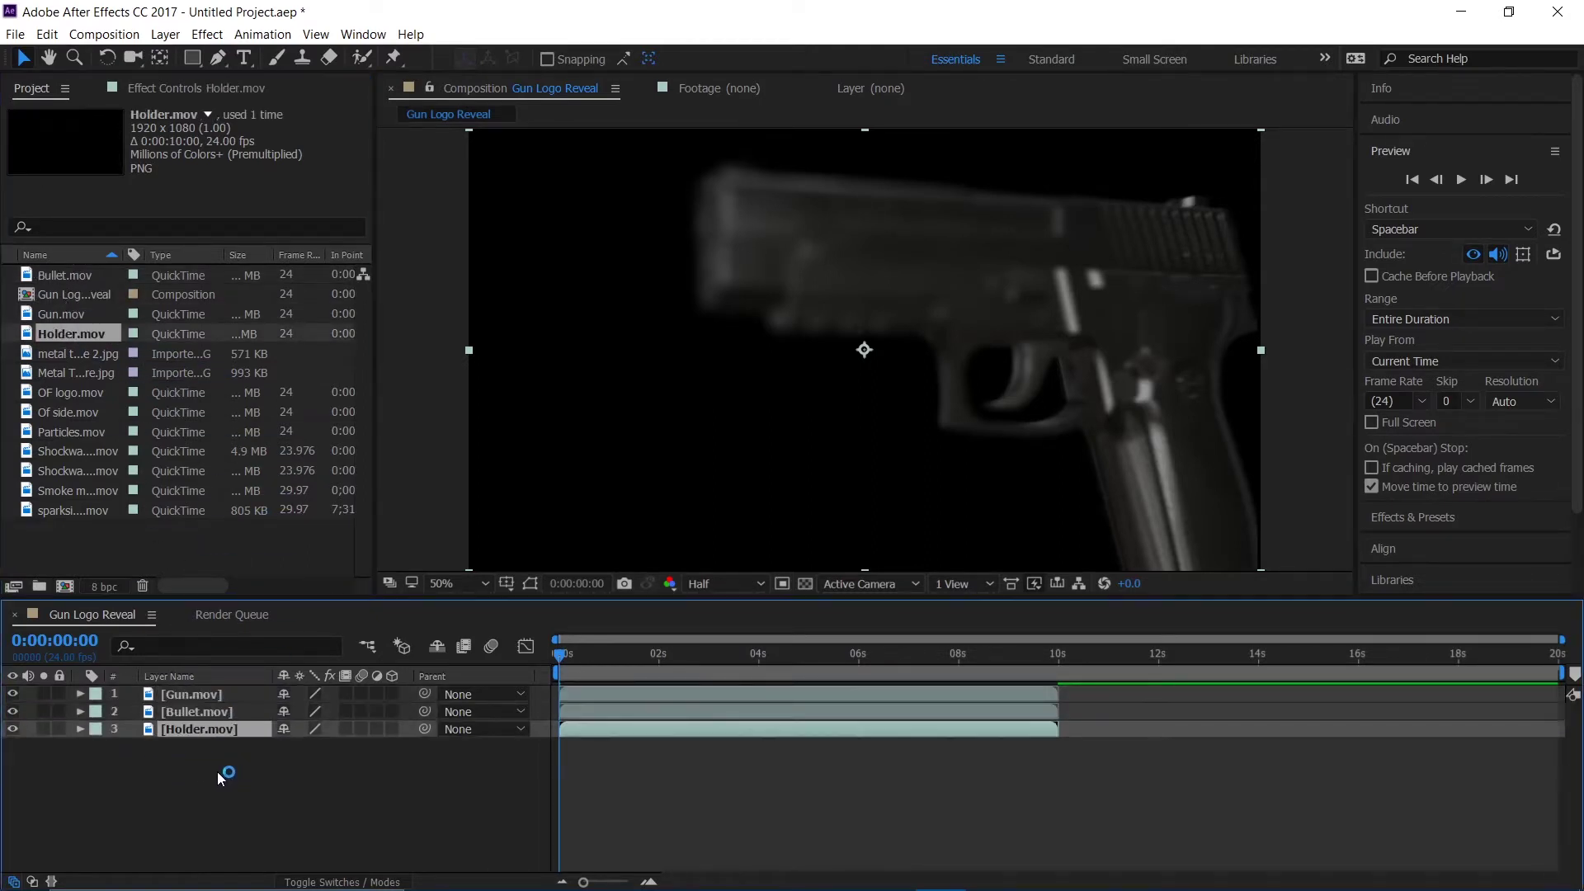
Step: Hide the Bullet.mov and Holder.mov layers and preview the gun animation alone
click(13, 710)
click(6, 741)
click(13, 728)
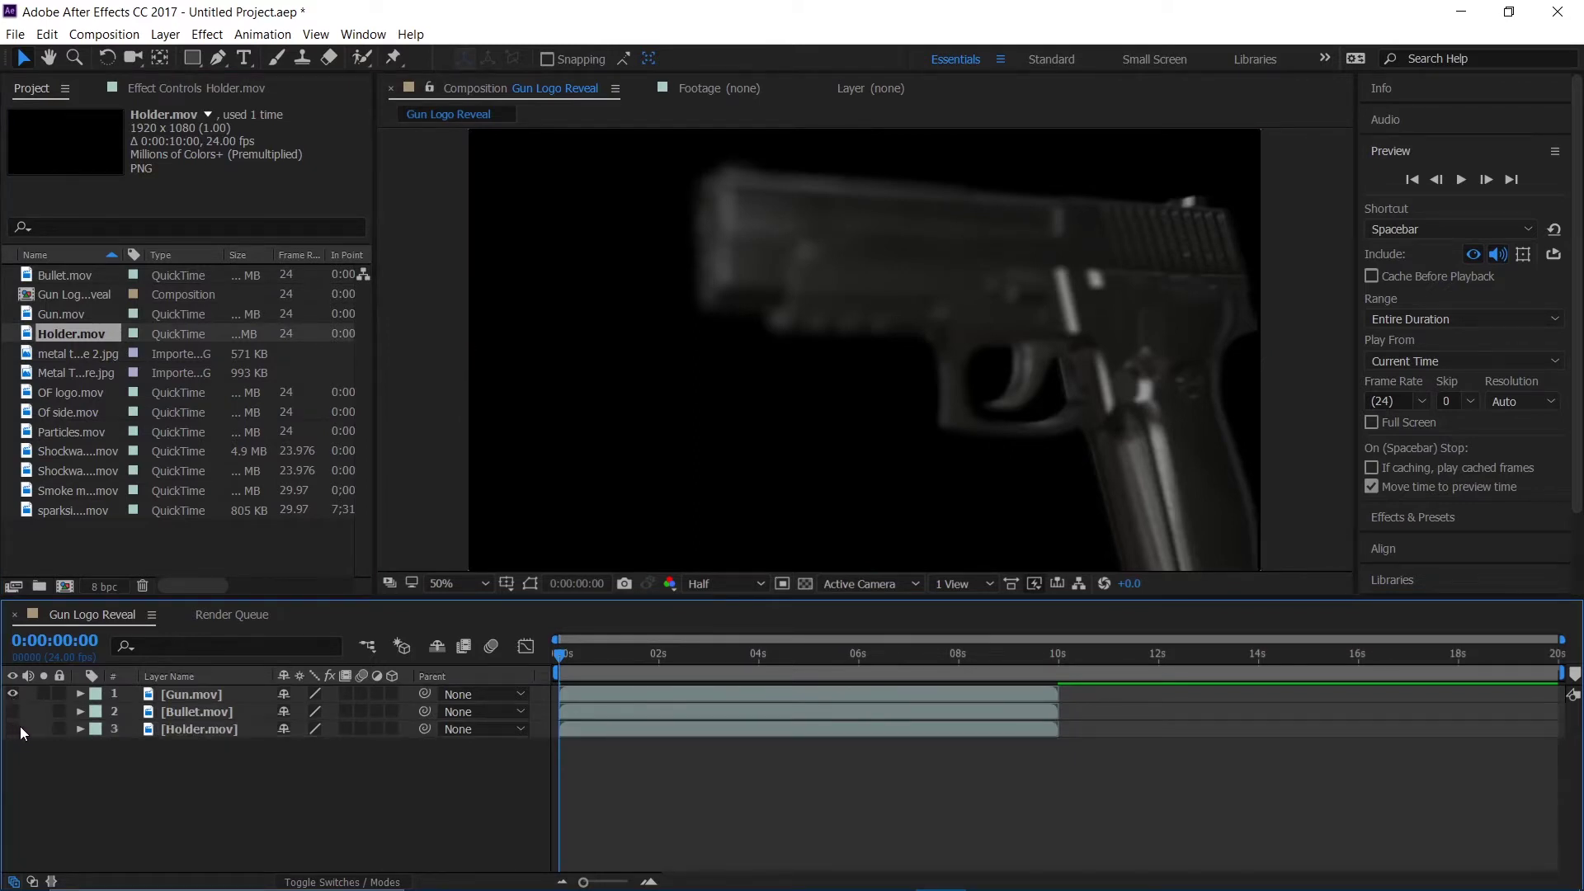
key(space)
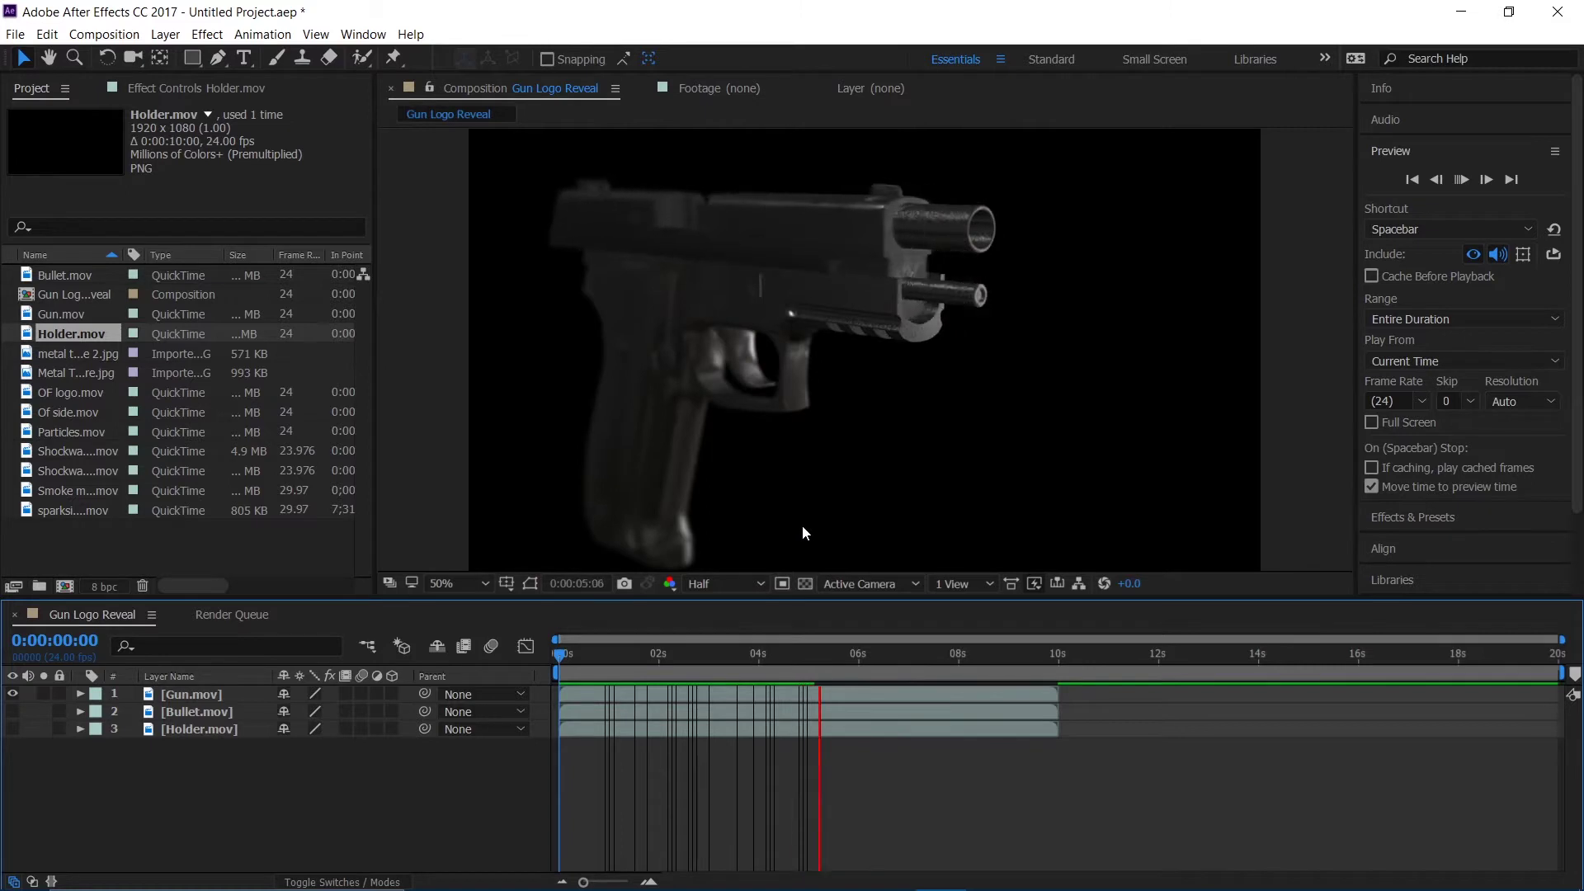
key(space)
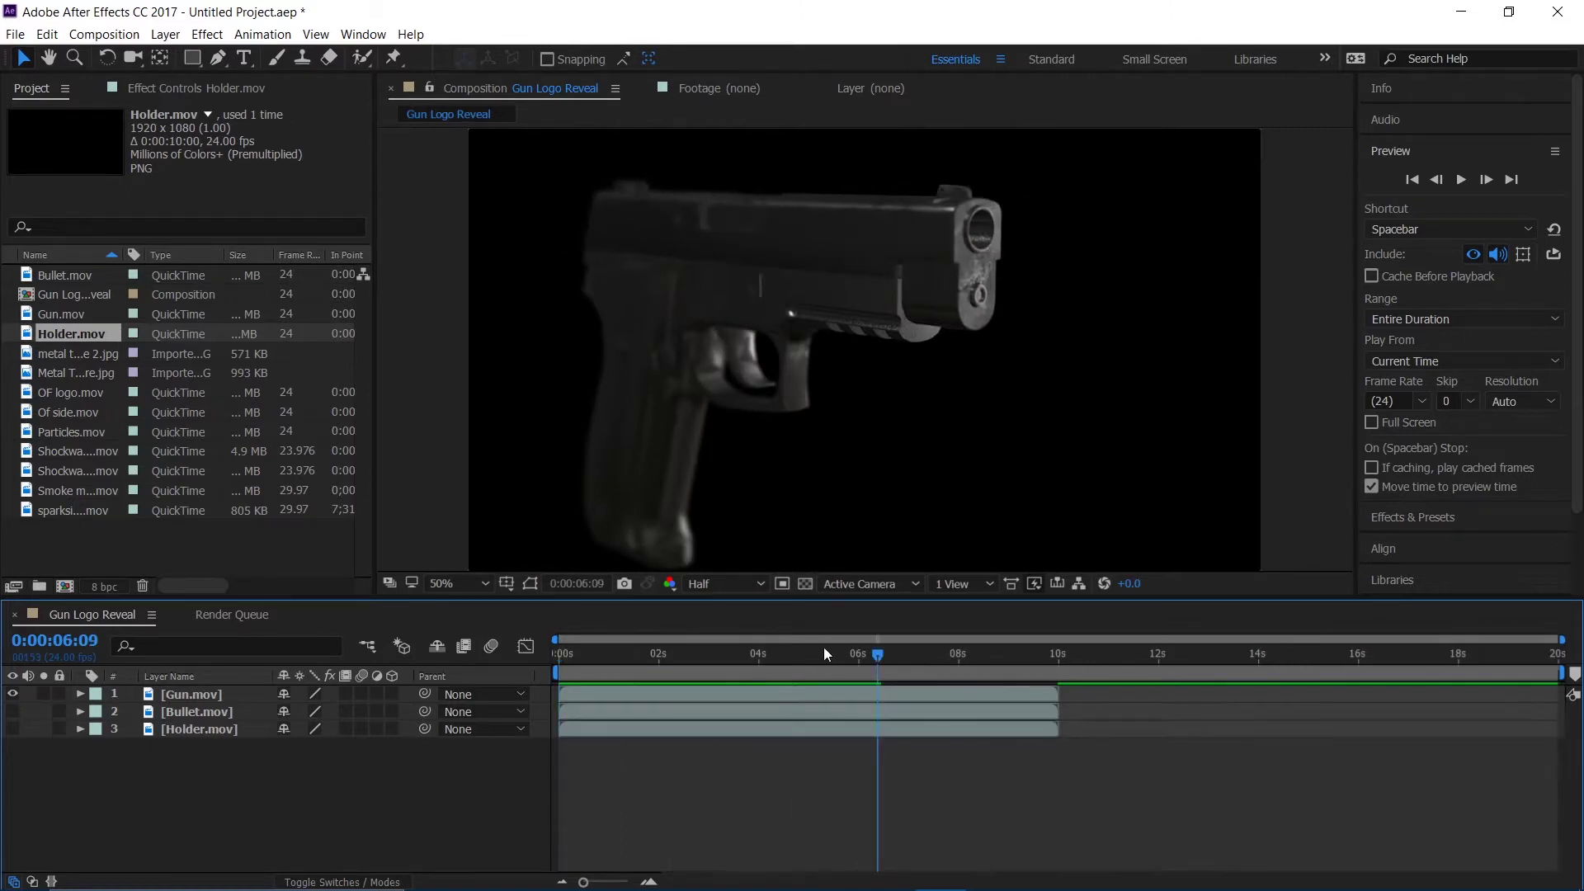
Step: Split the Gun.mov layer at 0:00:06:06, delete the part after the split, and preview the trimmed clip from the start
mouse_move(870, 658)
mouse_down()
mouse_move(798, 667)
mouse_move(881, 670)
mouse_move(863, 670)
mouse_up()
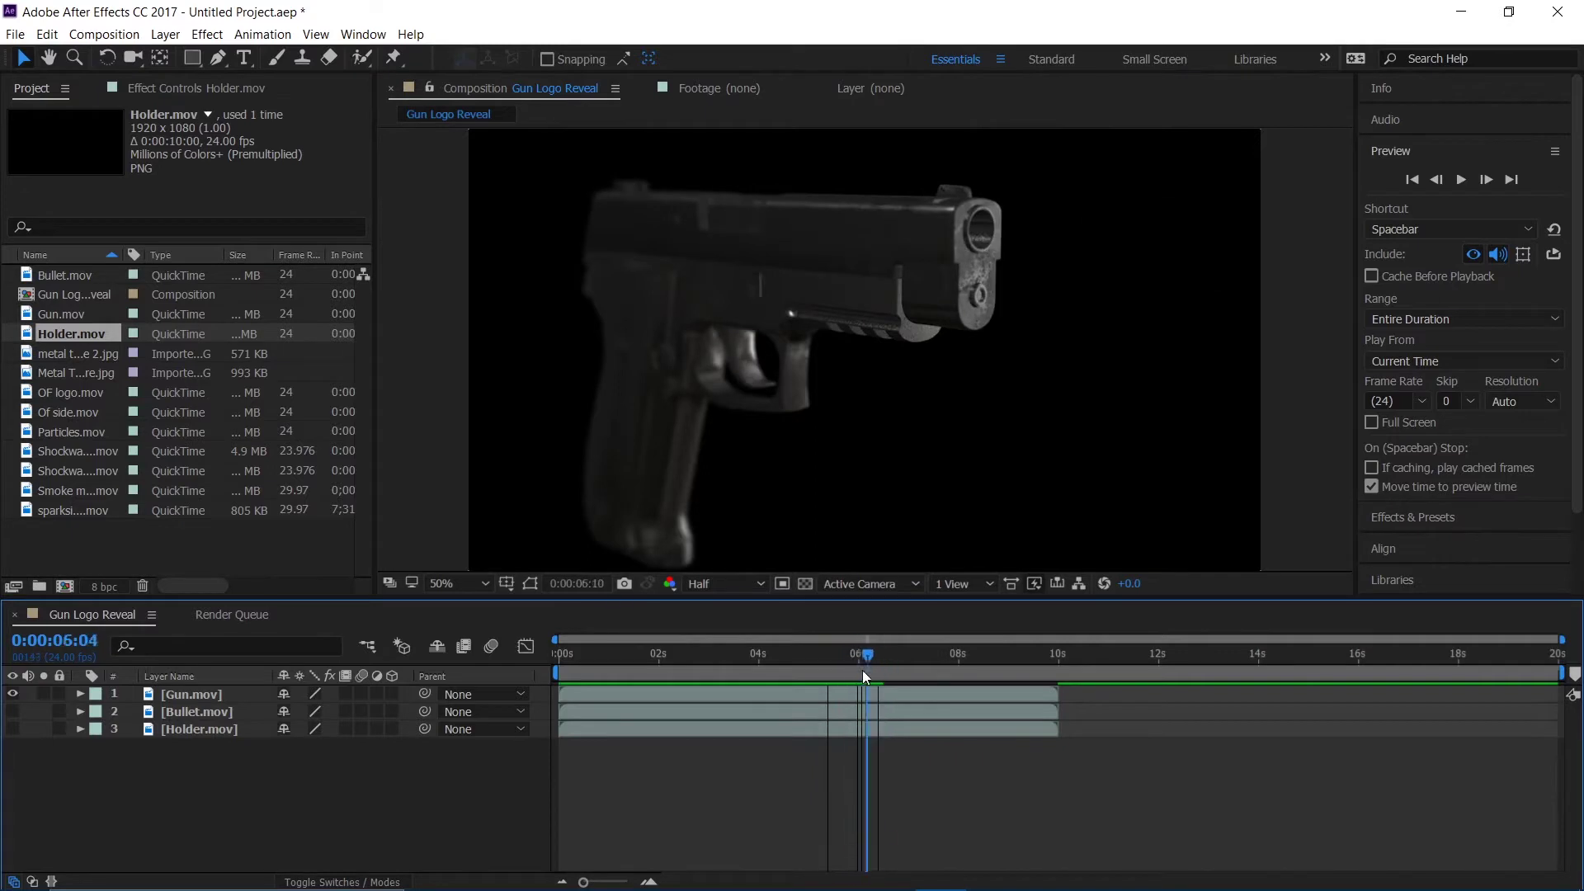
click(164, 697)
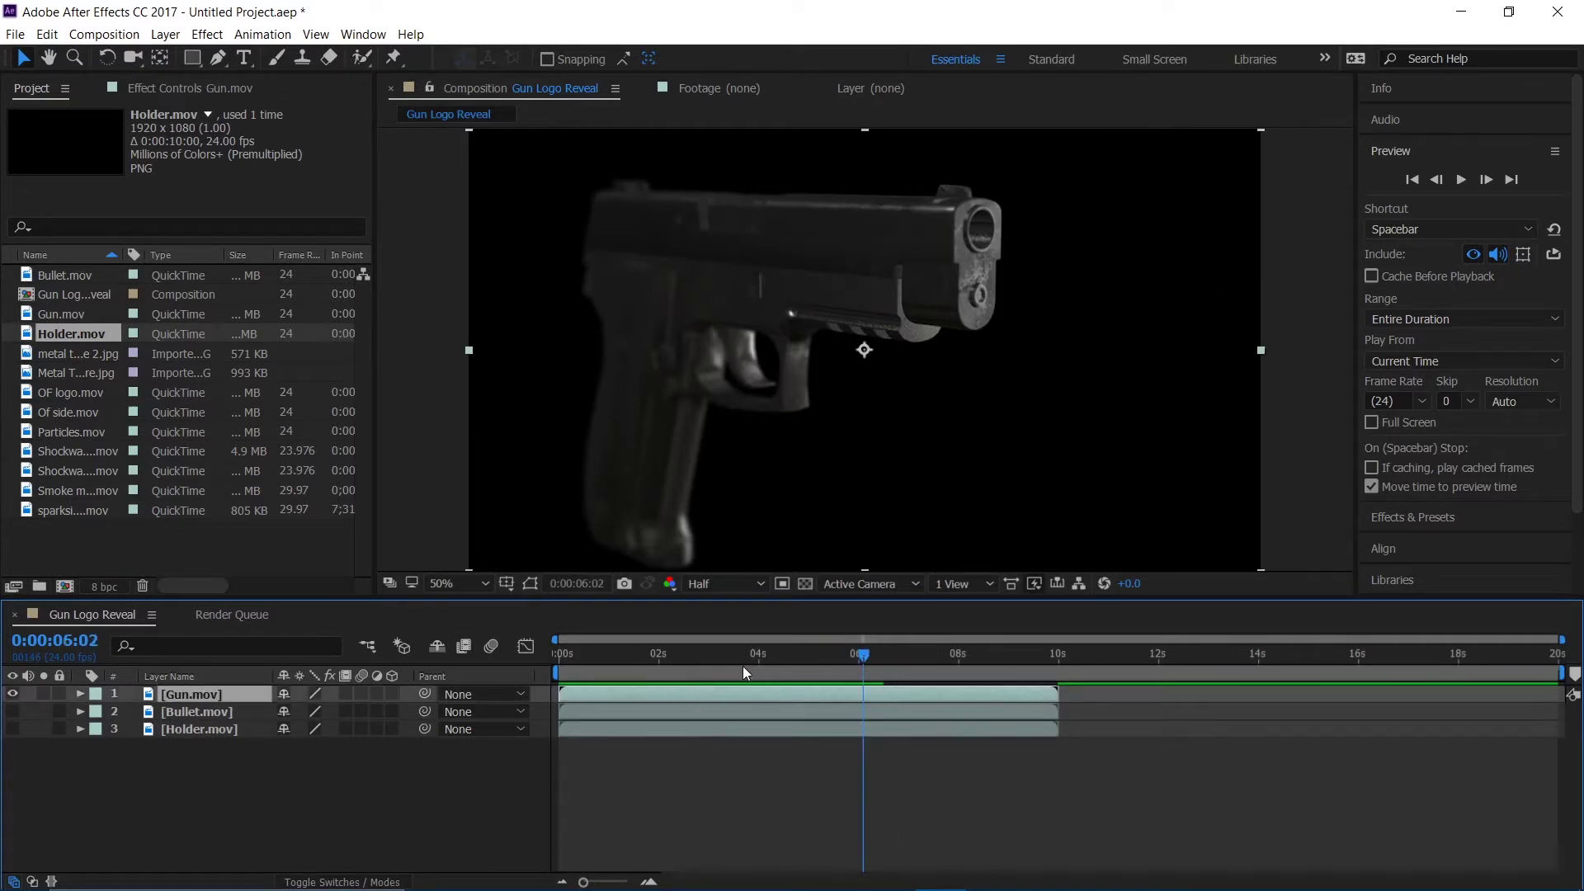
drag(862, 655, 871, 656)
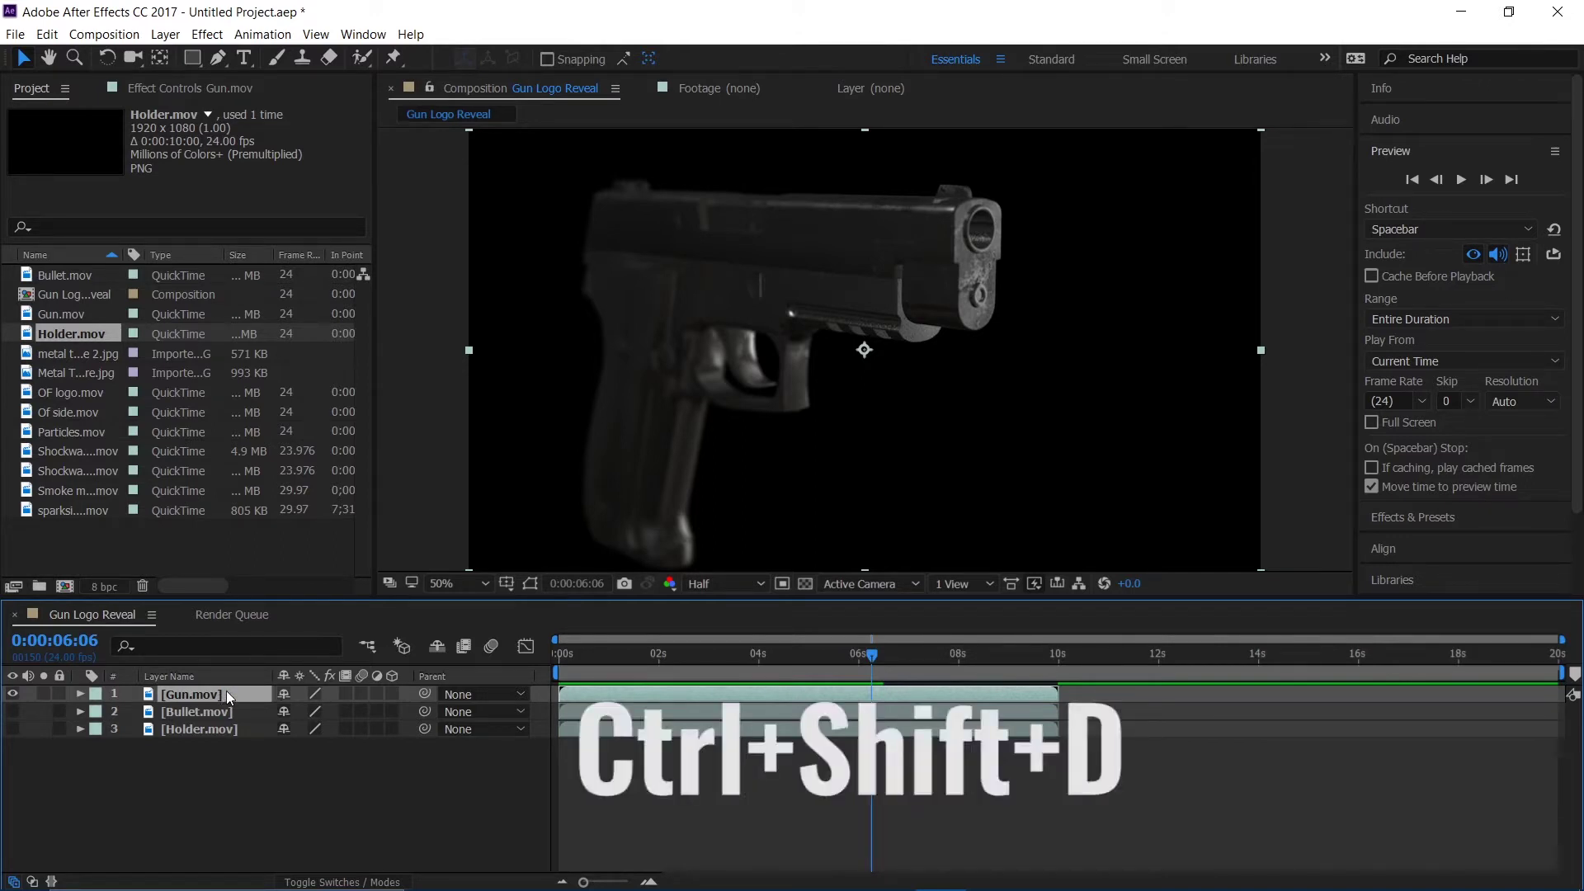
key(ctrl+shift+d)
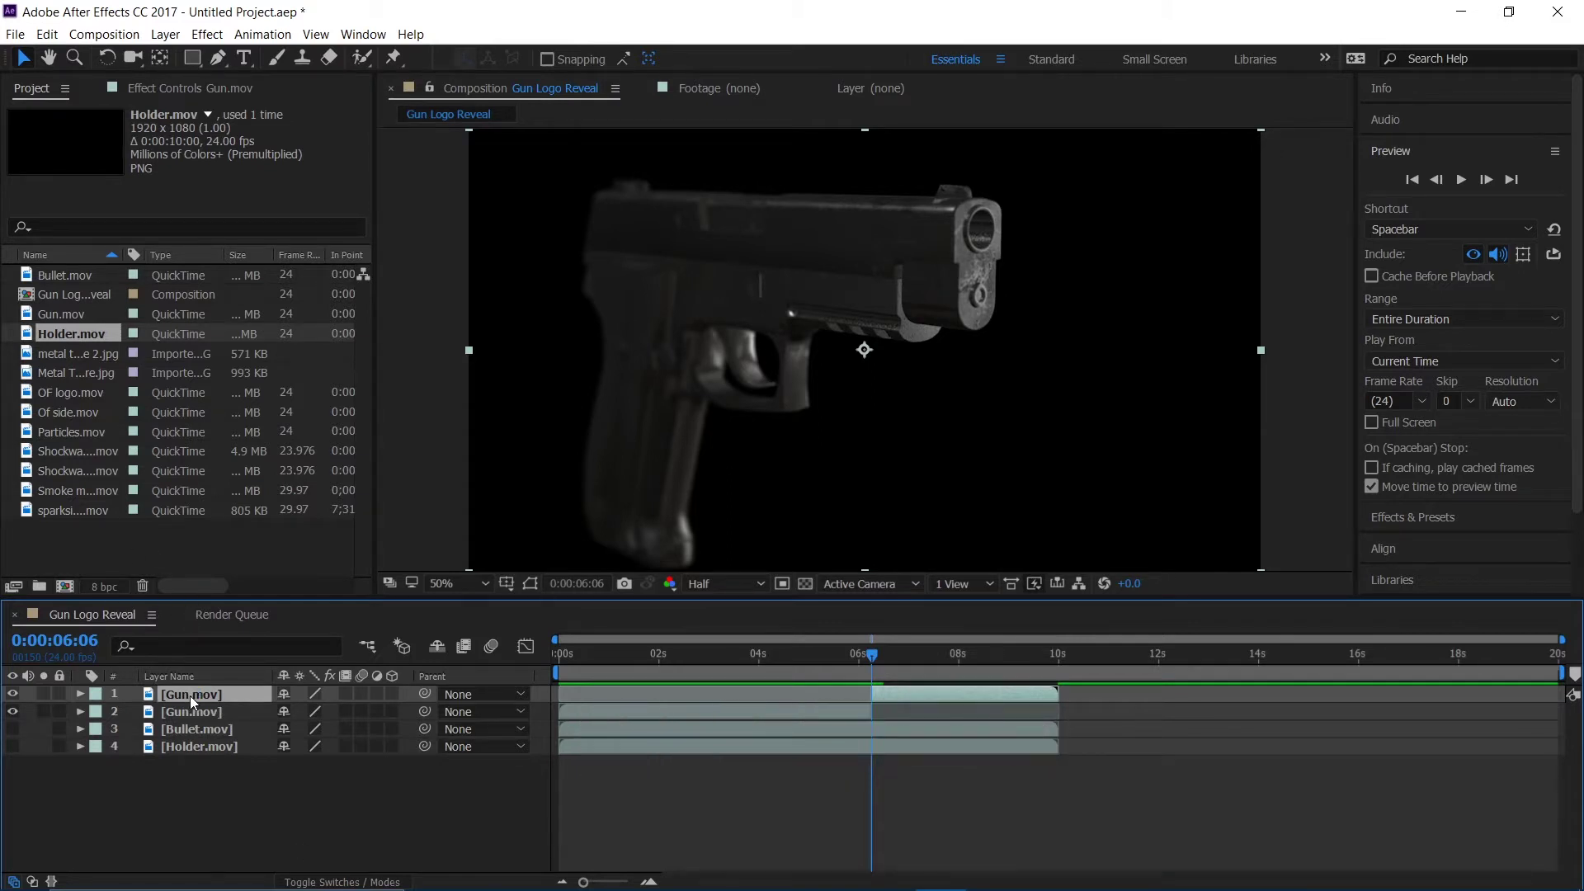
key(Delete)
key(Home)
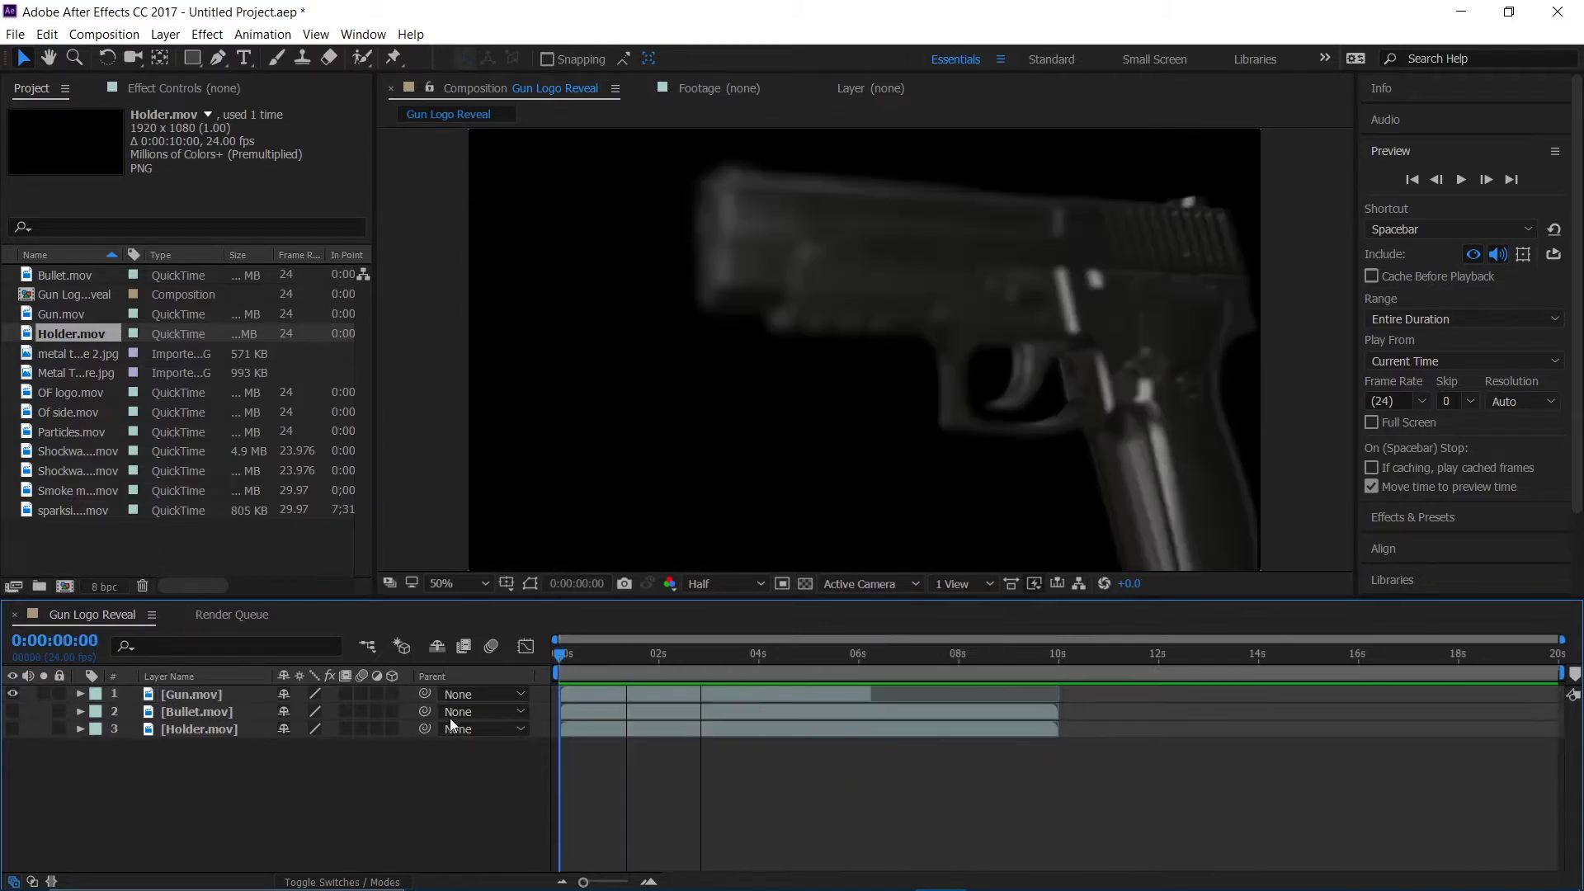
key(space)
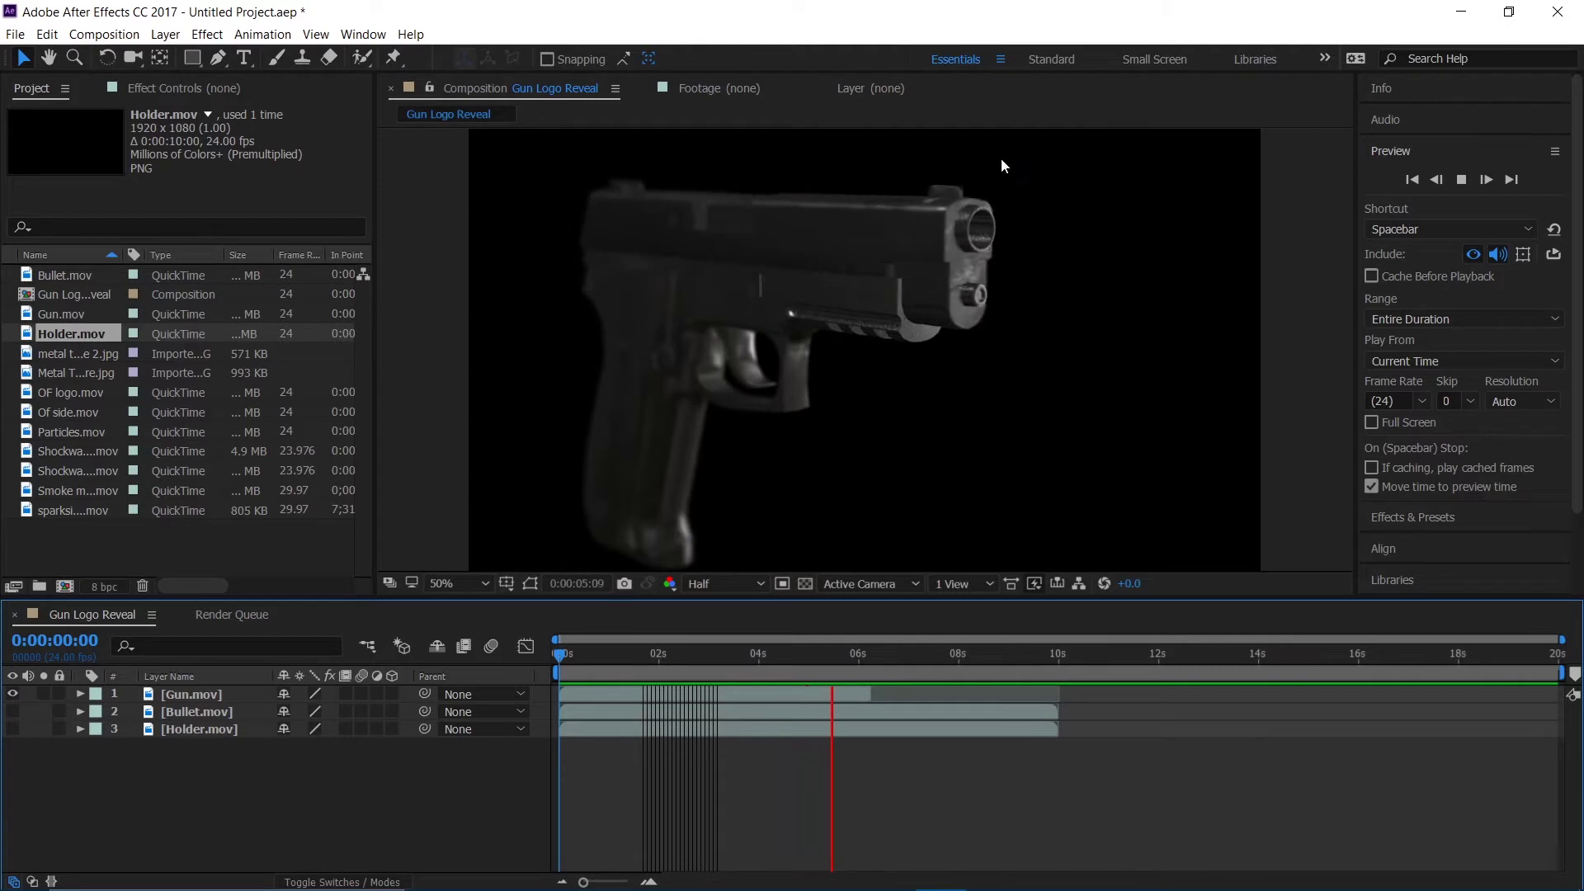
key(space)
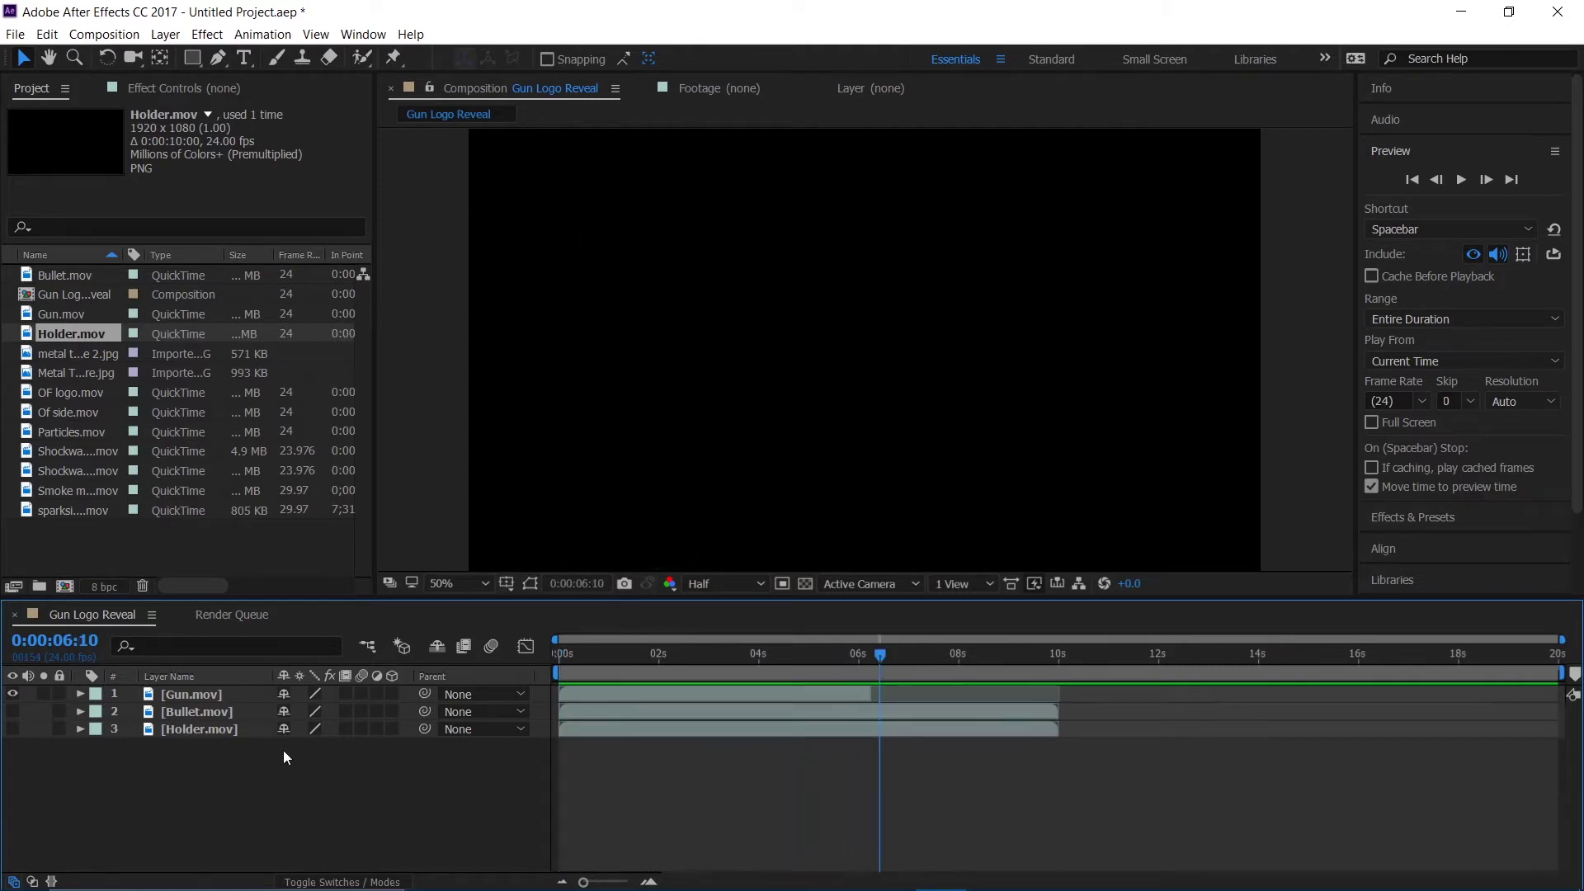
Step: Show the Bullet.mov layer, shift it to start where the gun clip ends, and preview the sequence from the beginning
click(12, 711)
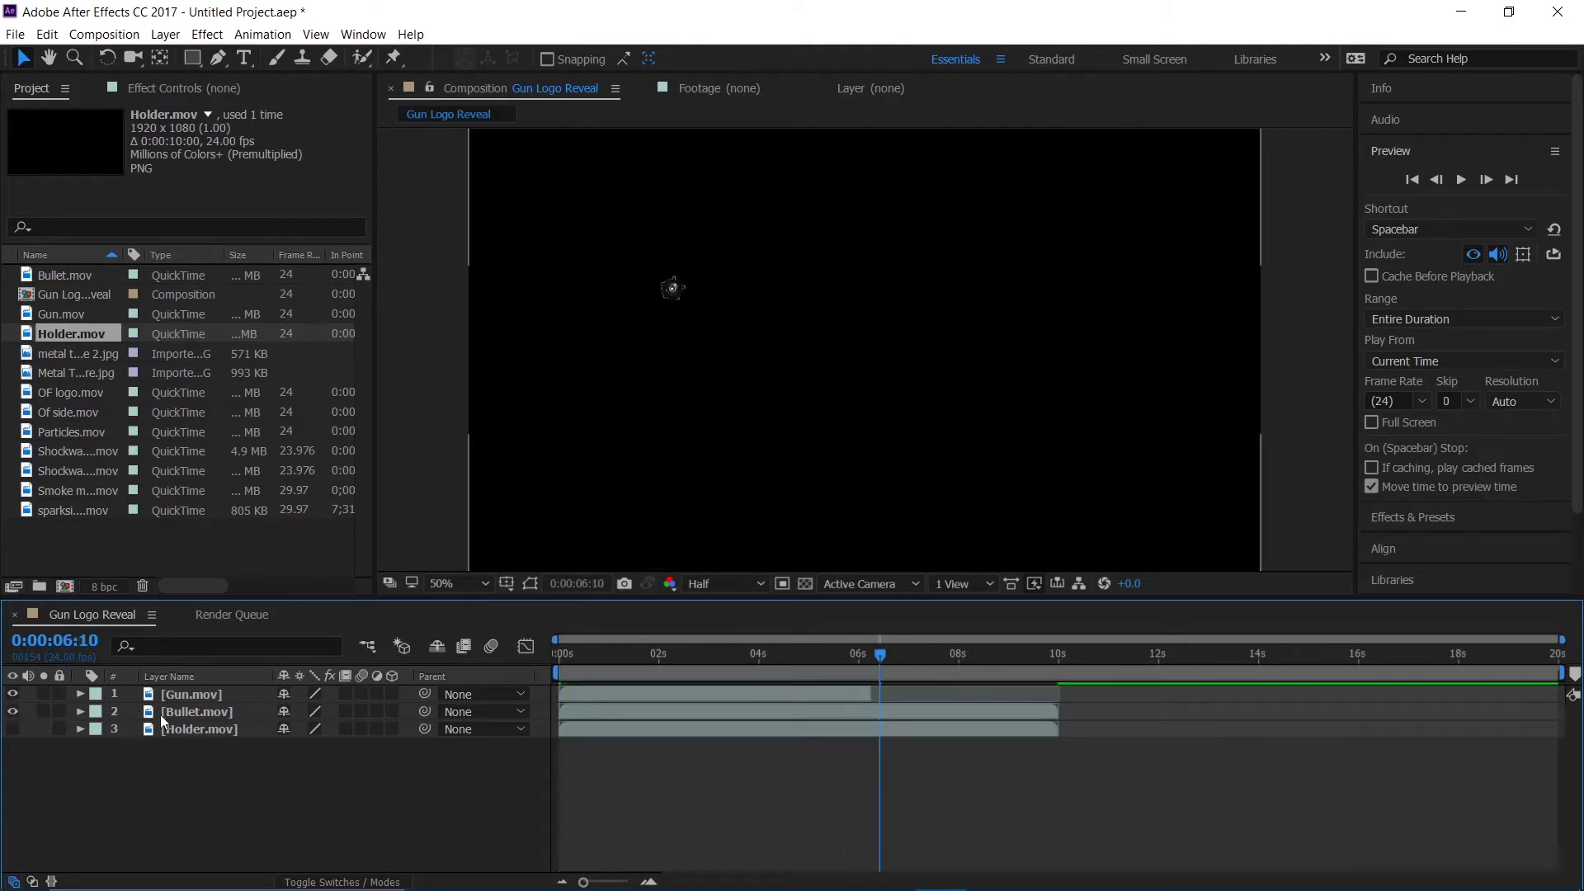
click(161, 715)
drag(685, 711, 996, 693)
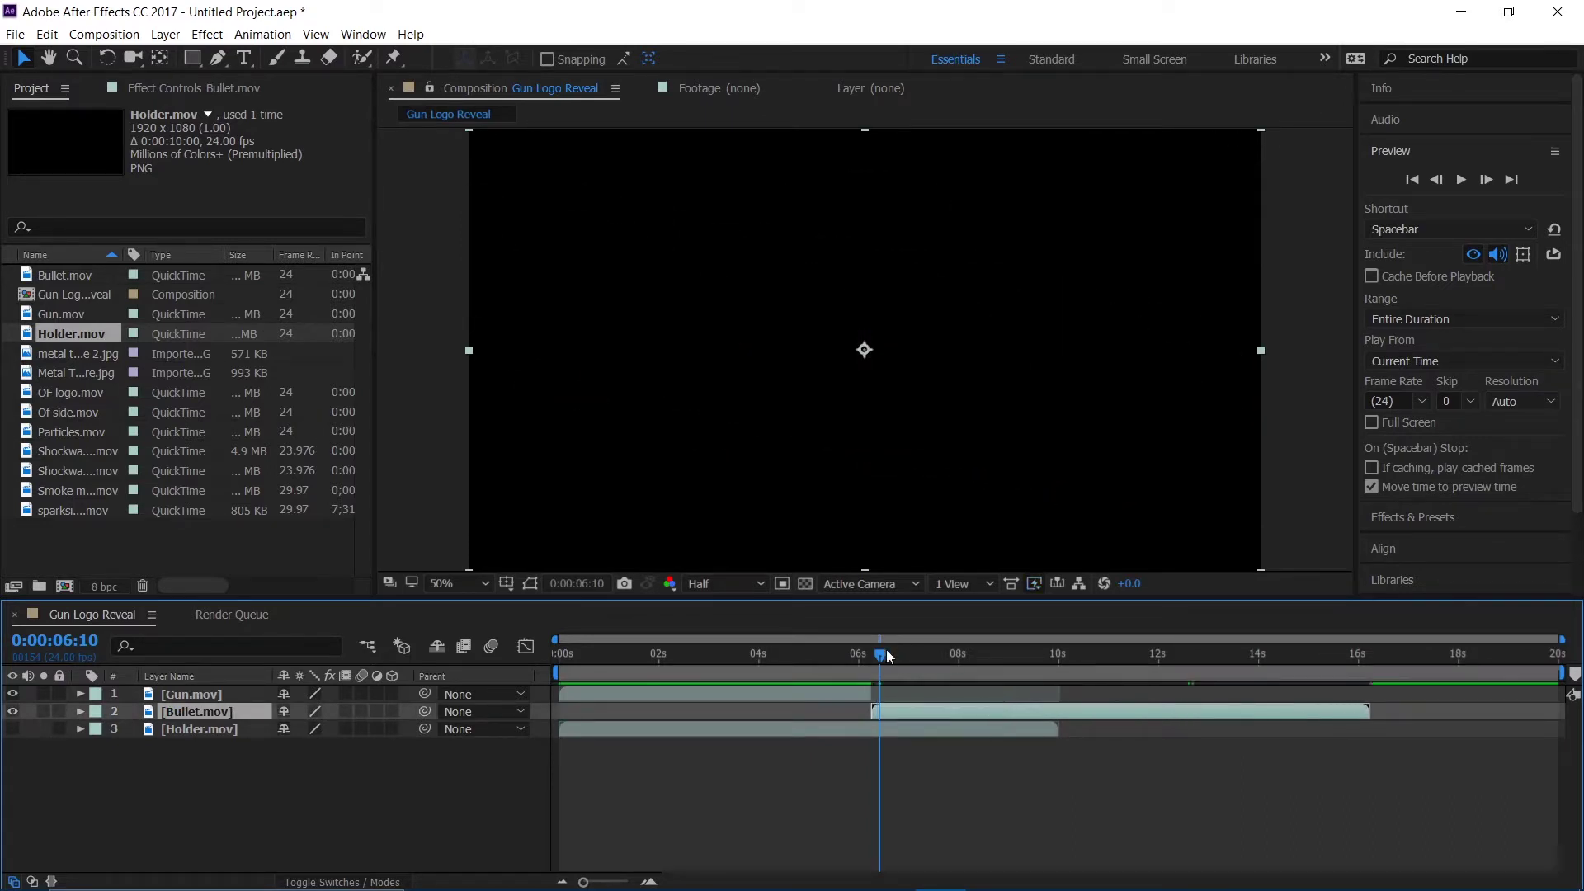
key(Home)
key(space)
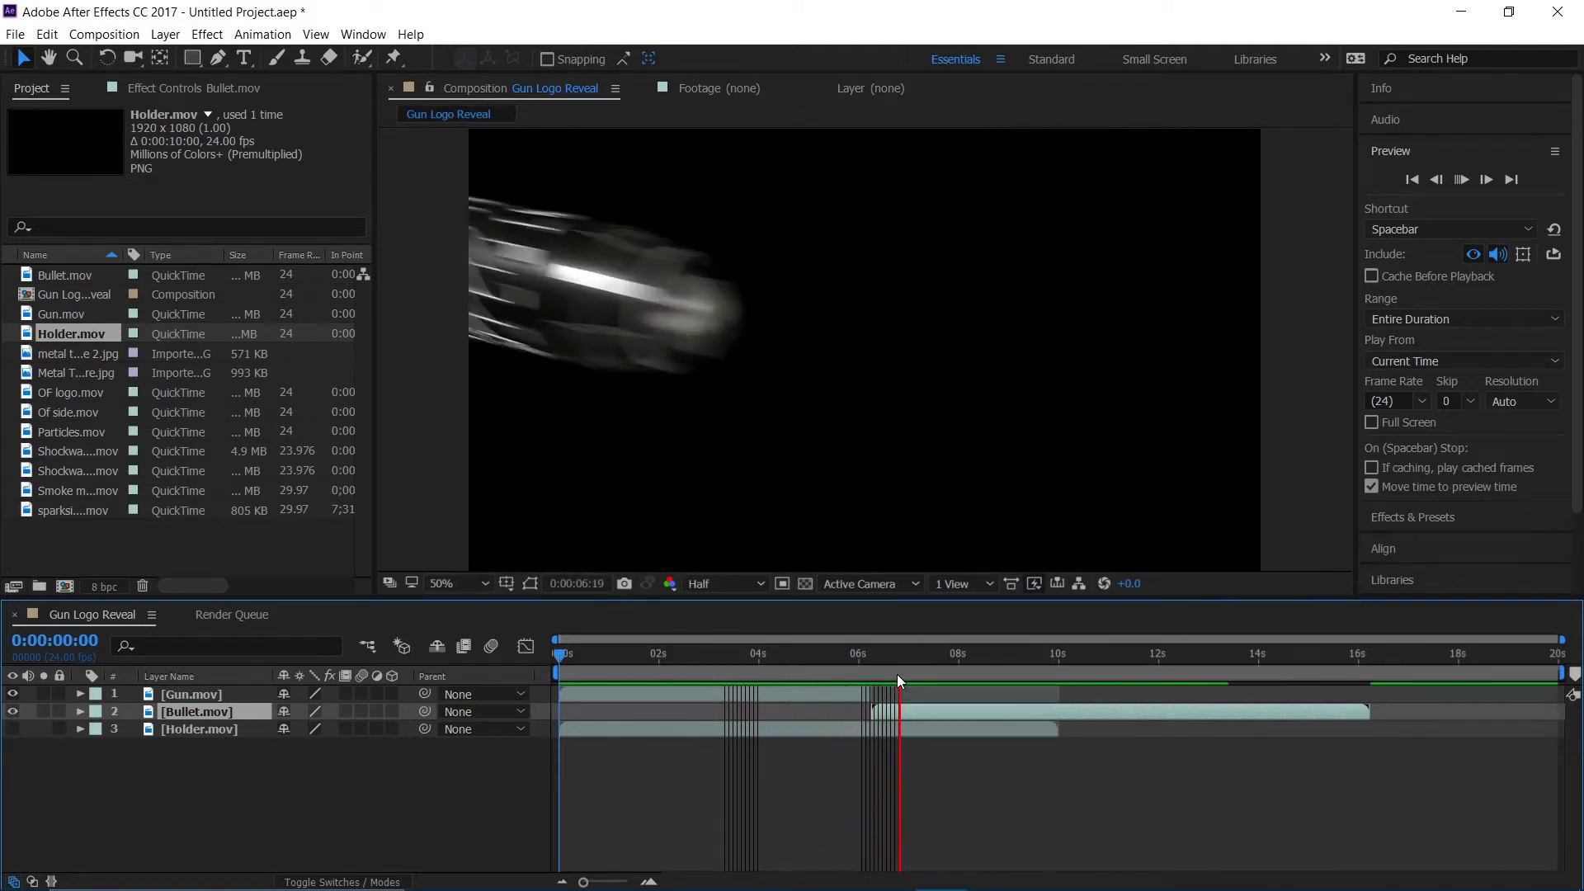
key(space)
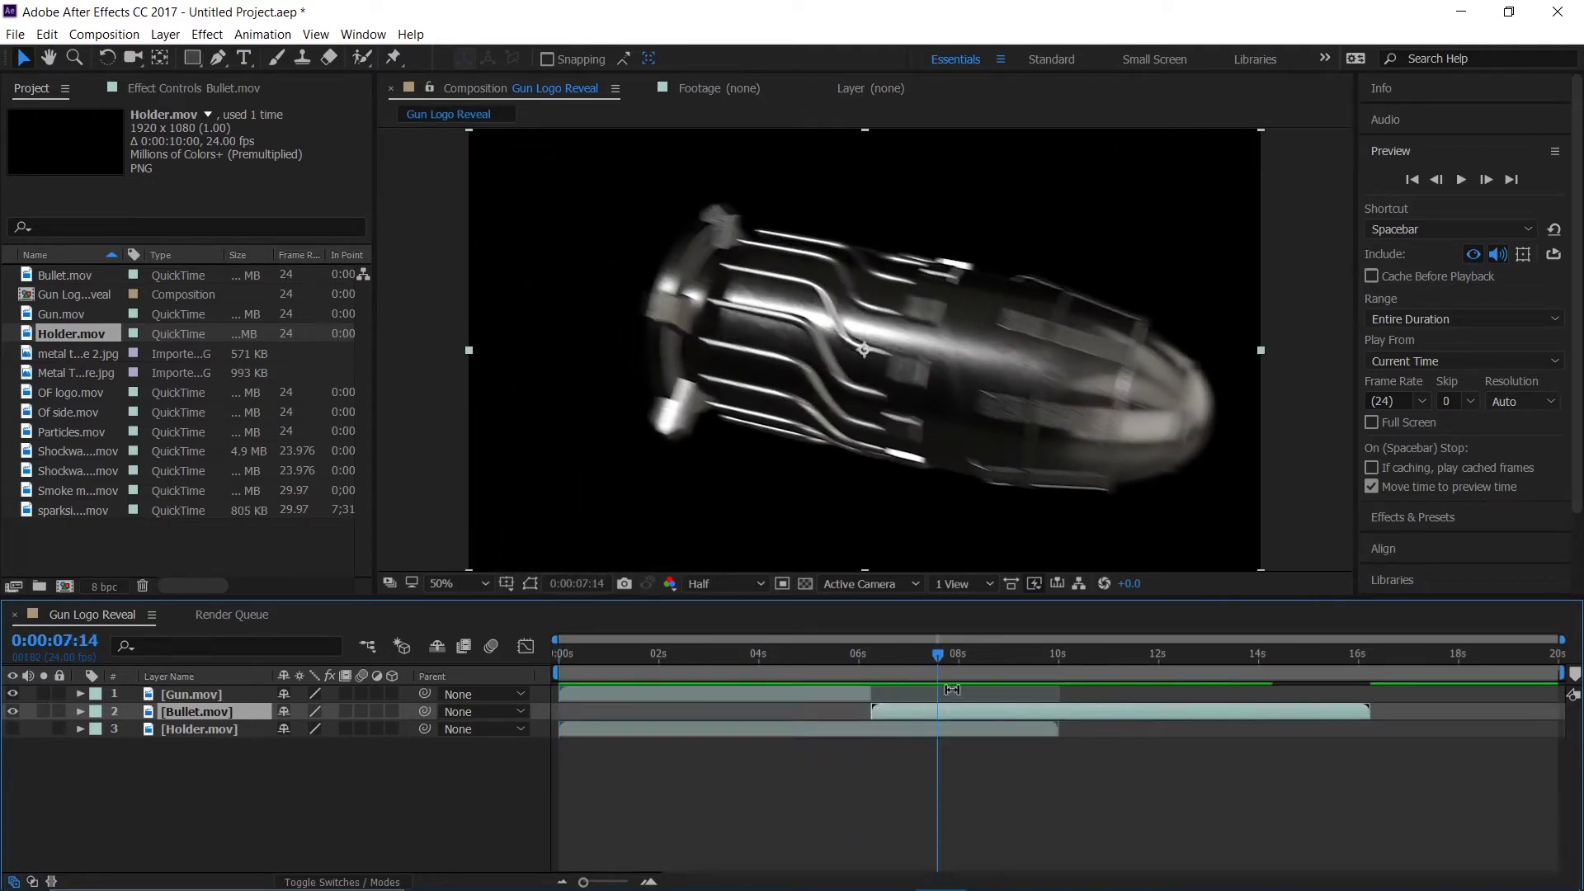
Step: Make Bullet.mov a 3D layer and reveal its Position property
drag(937, 667, 984, 666)
click(1014, 666)
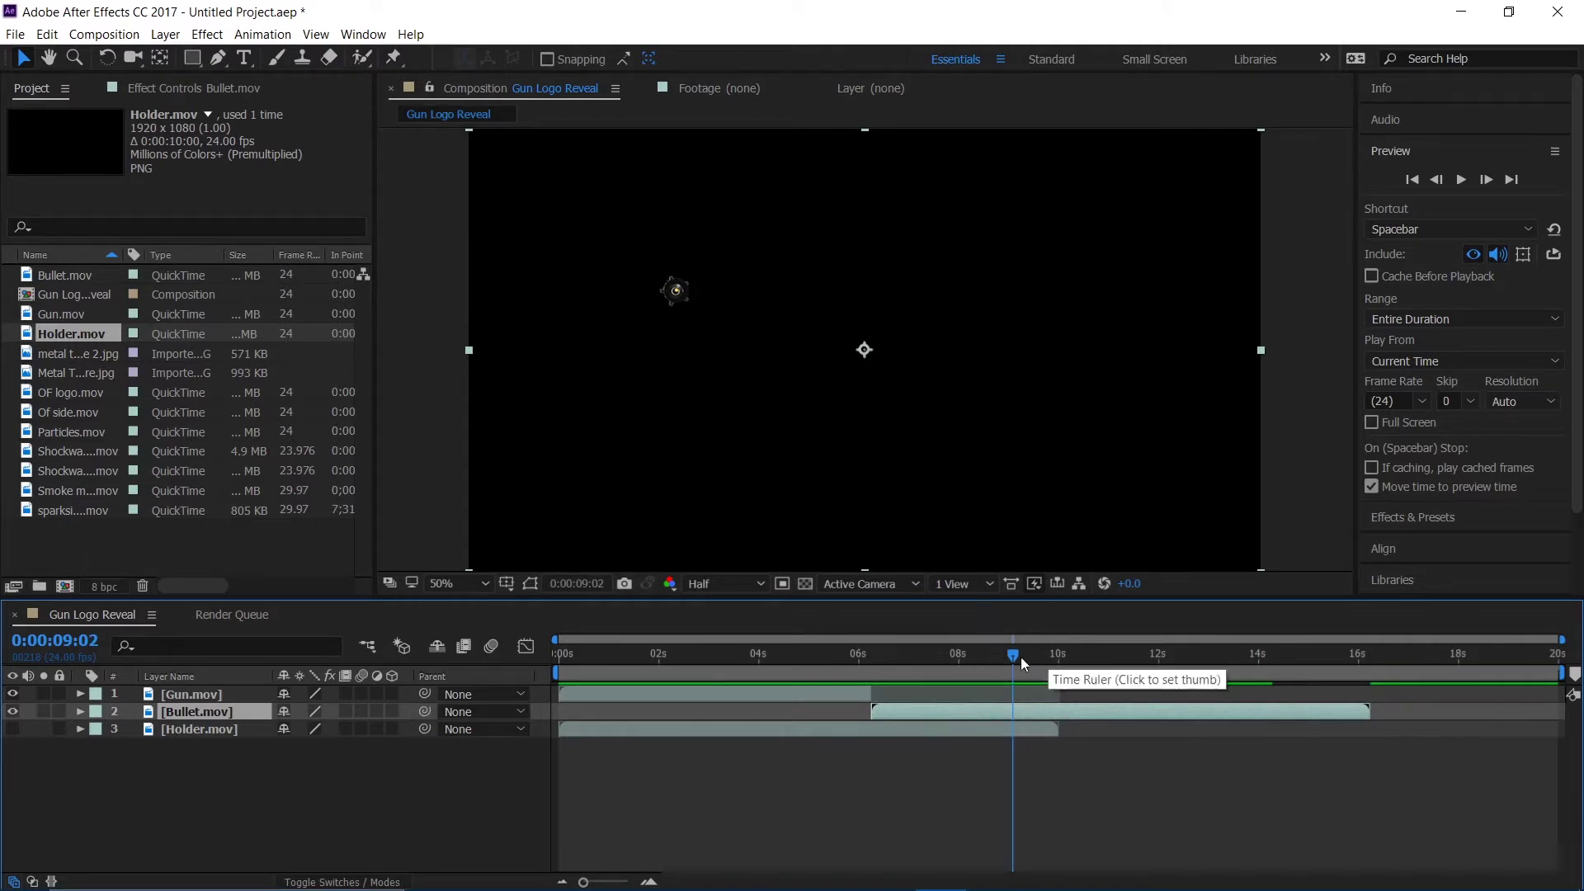
drag(1008, 660, 990, 667)
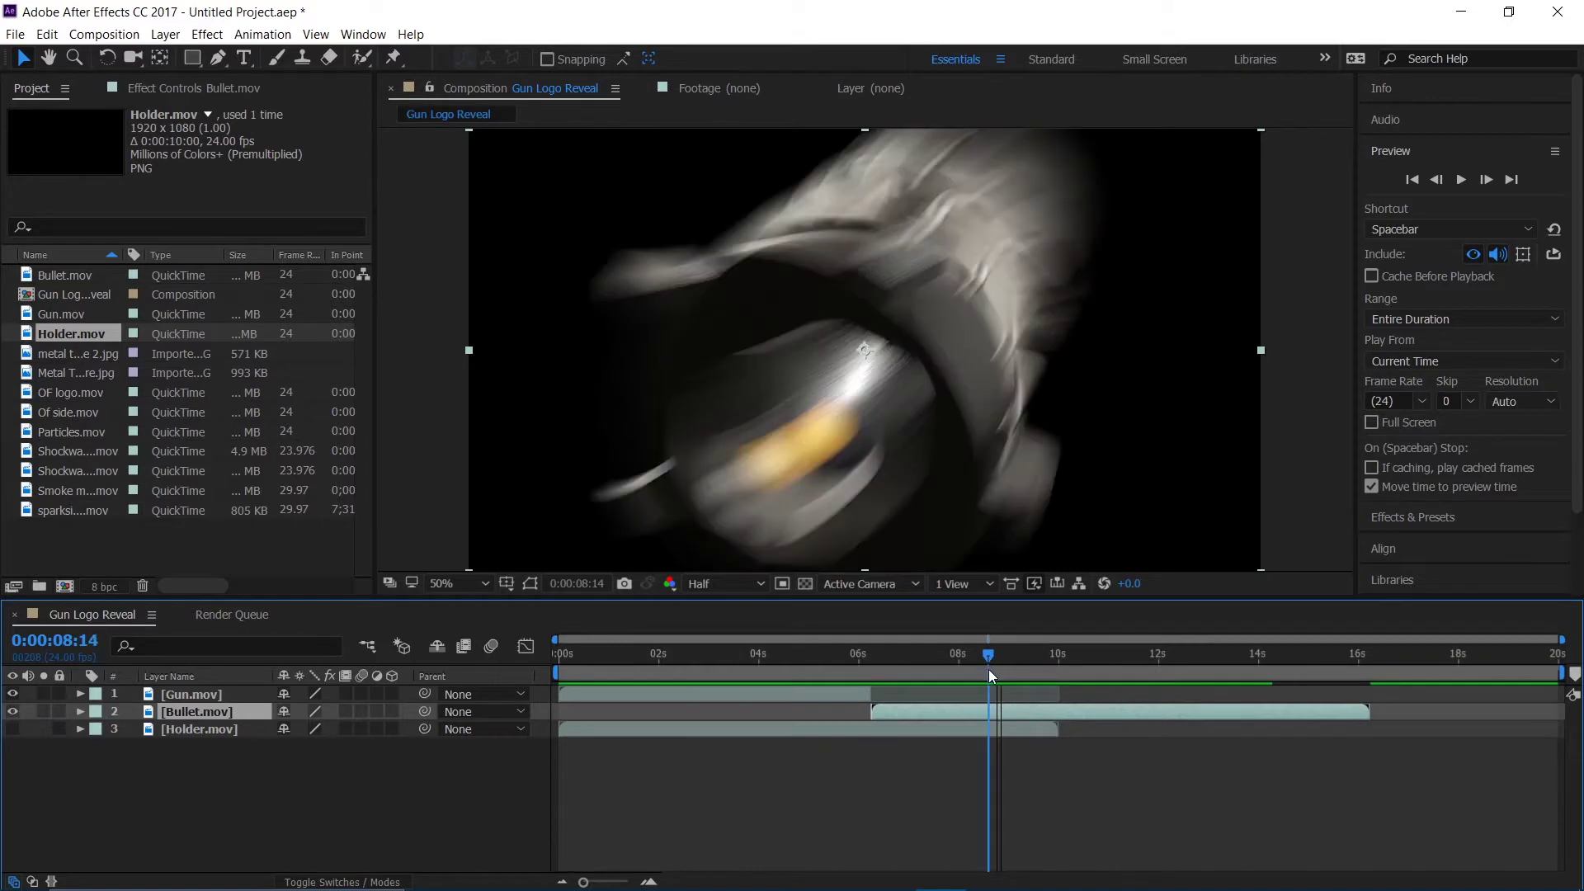
click(395, 708)
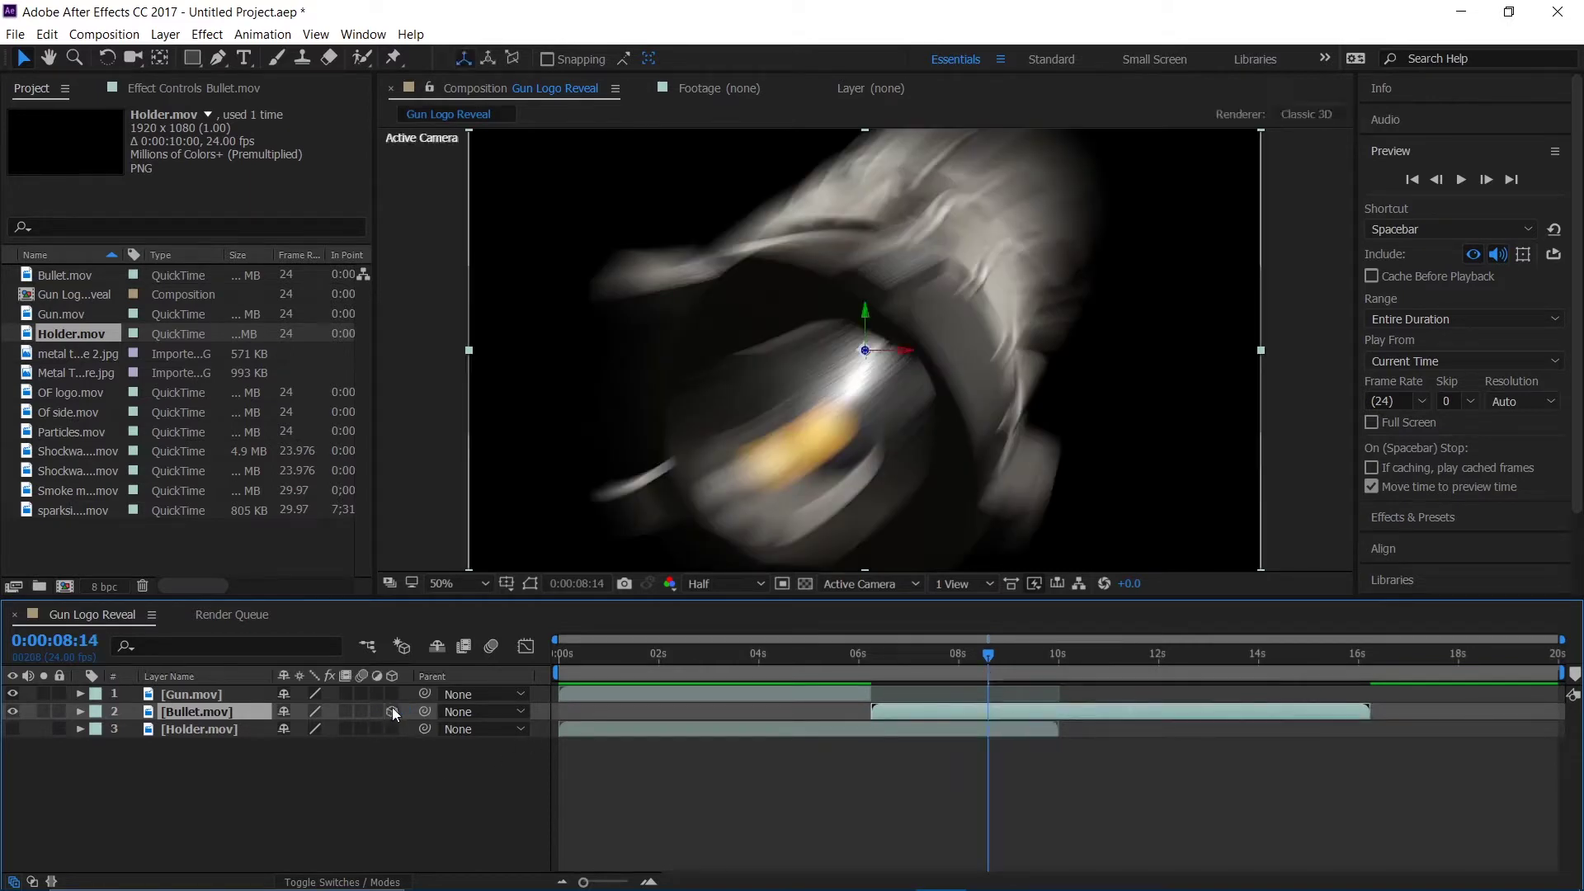
key(p)
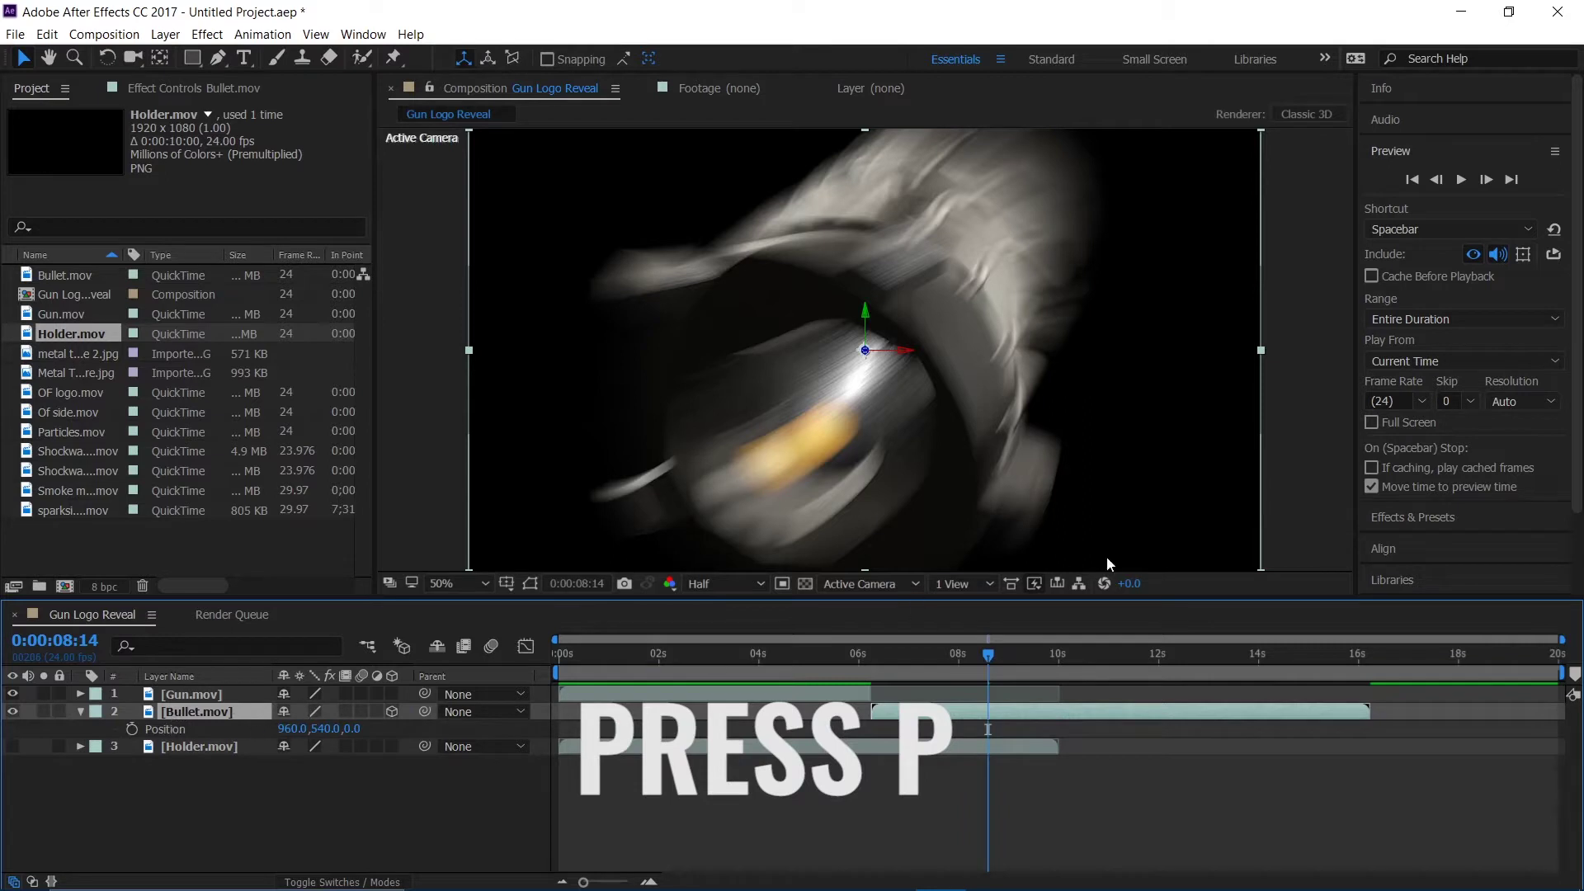
Step: Keyframe Bullet.mov's Position at 0:00:09:01, and at 0:00:09:09 move the bullet to the frame's centre with Position 1424, 672, 0
drag(988, 643, 1026, 670)
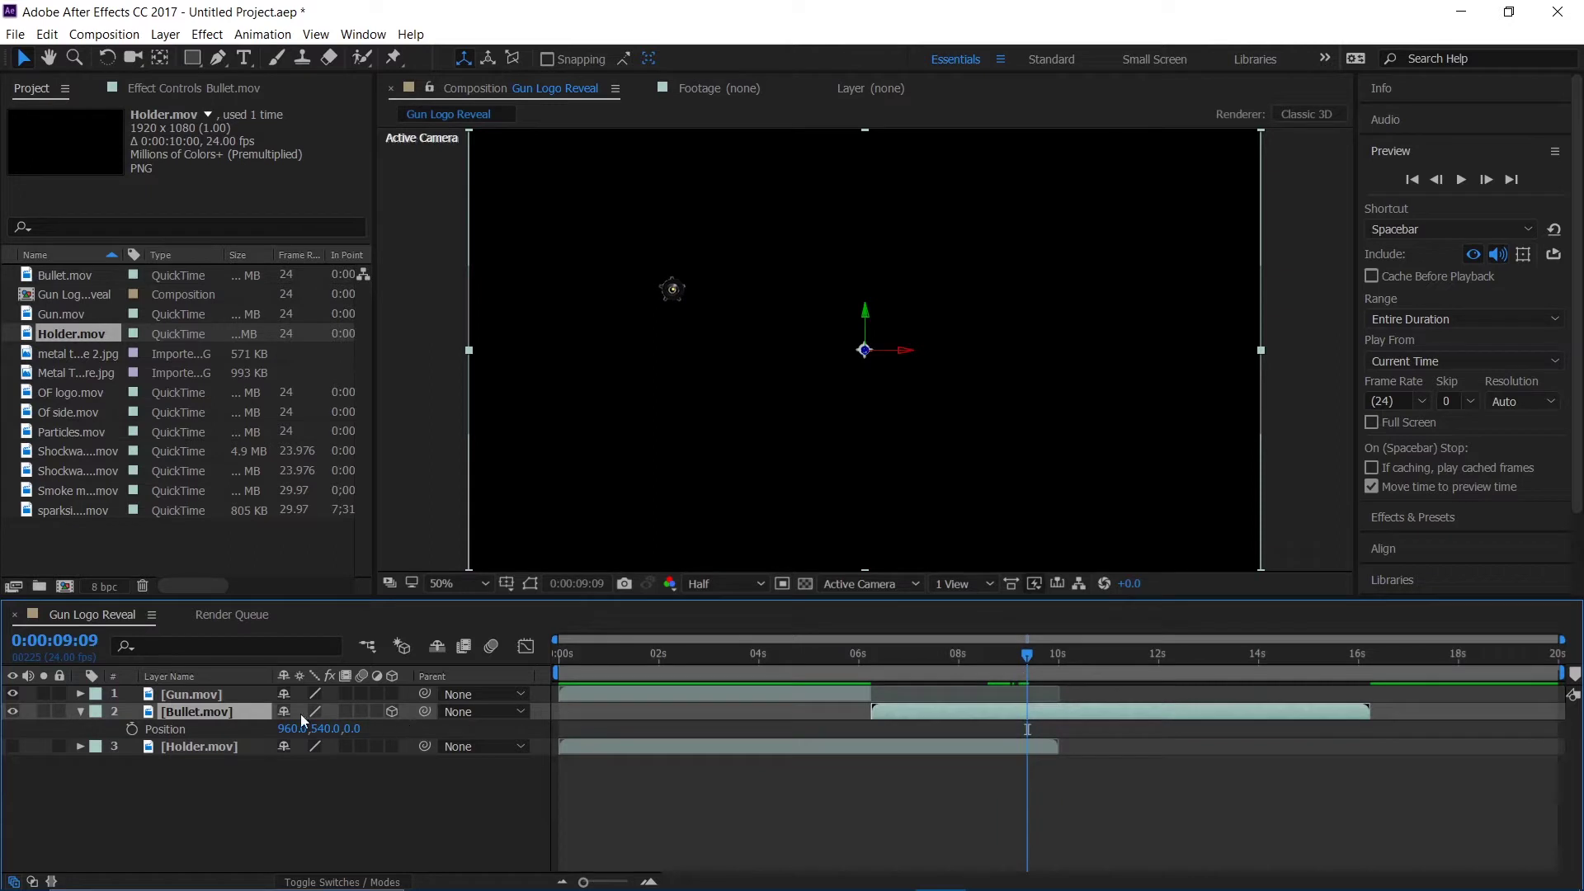
click(135, 729)
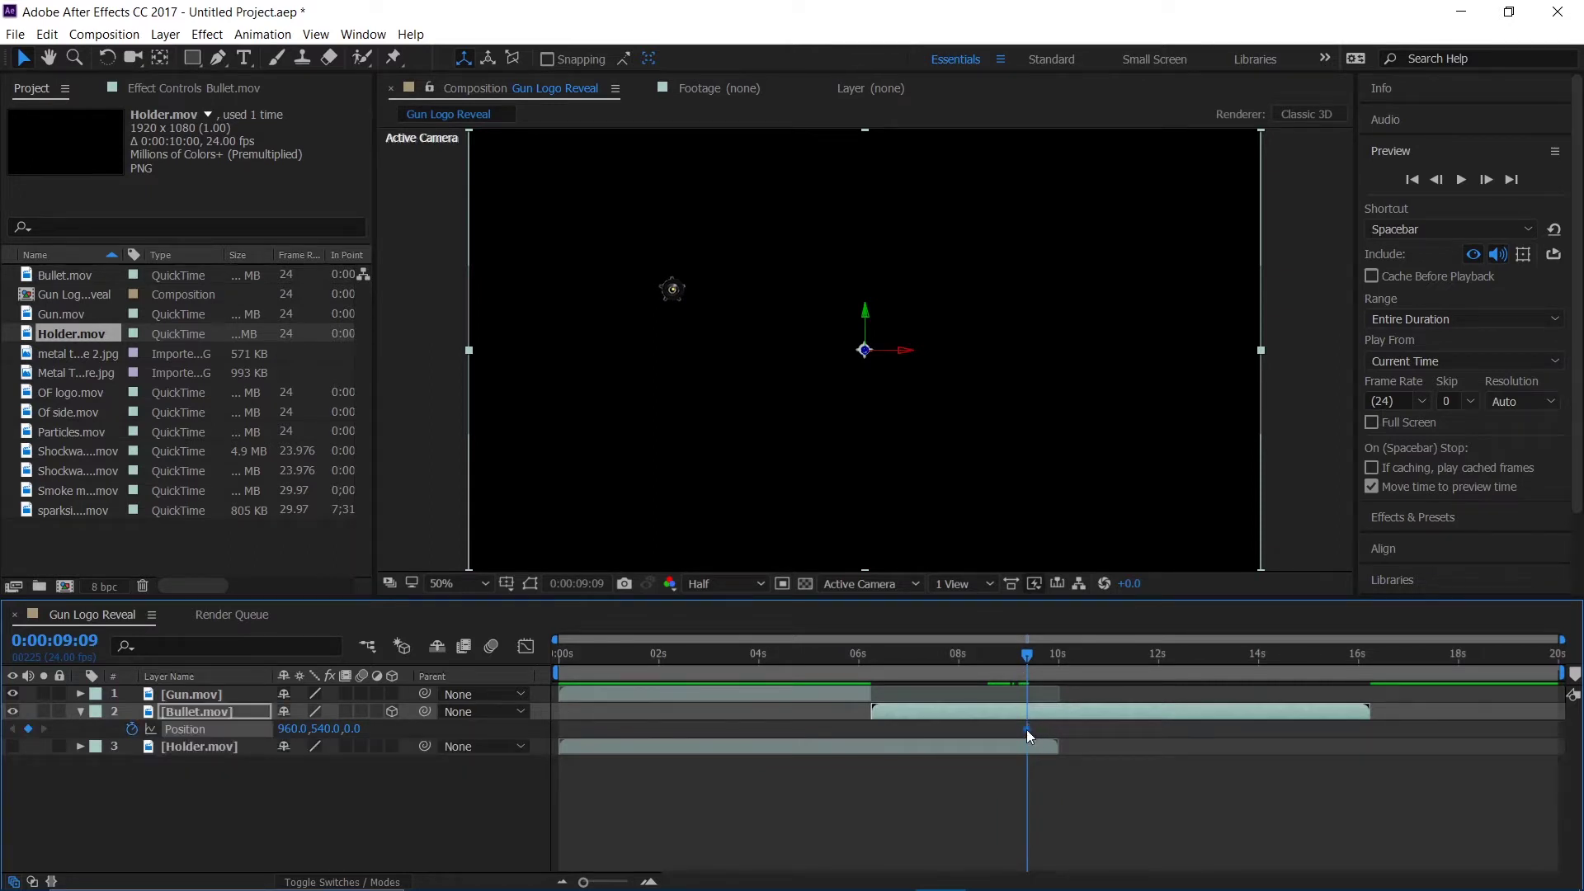
drag(1022, 730, 1012, 734)
drag(668, 292, 863, 350)
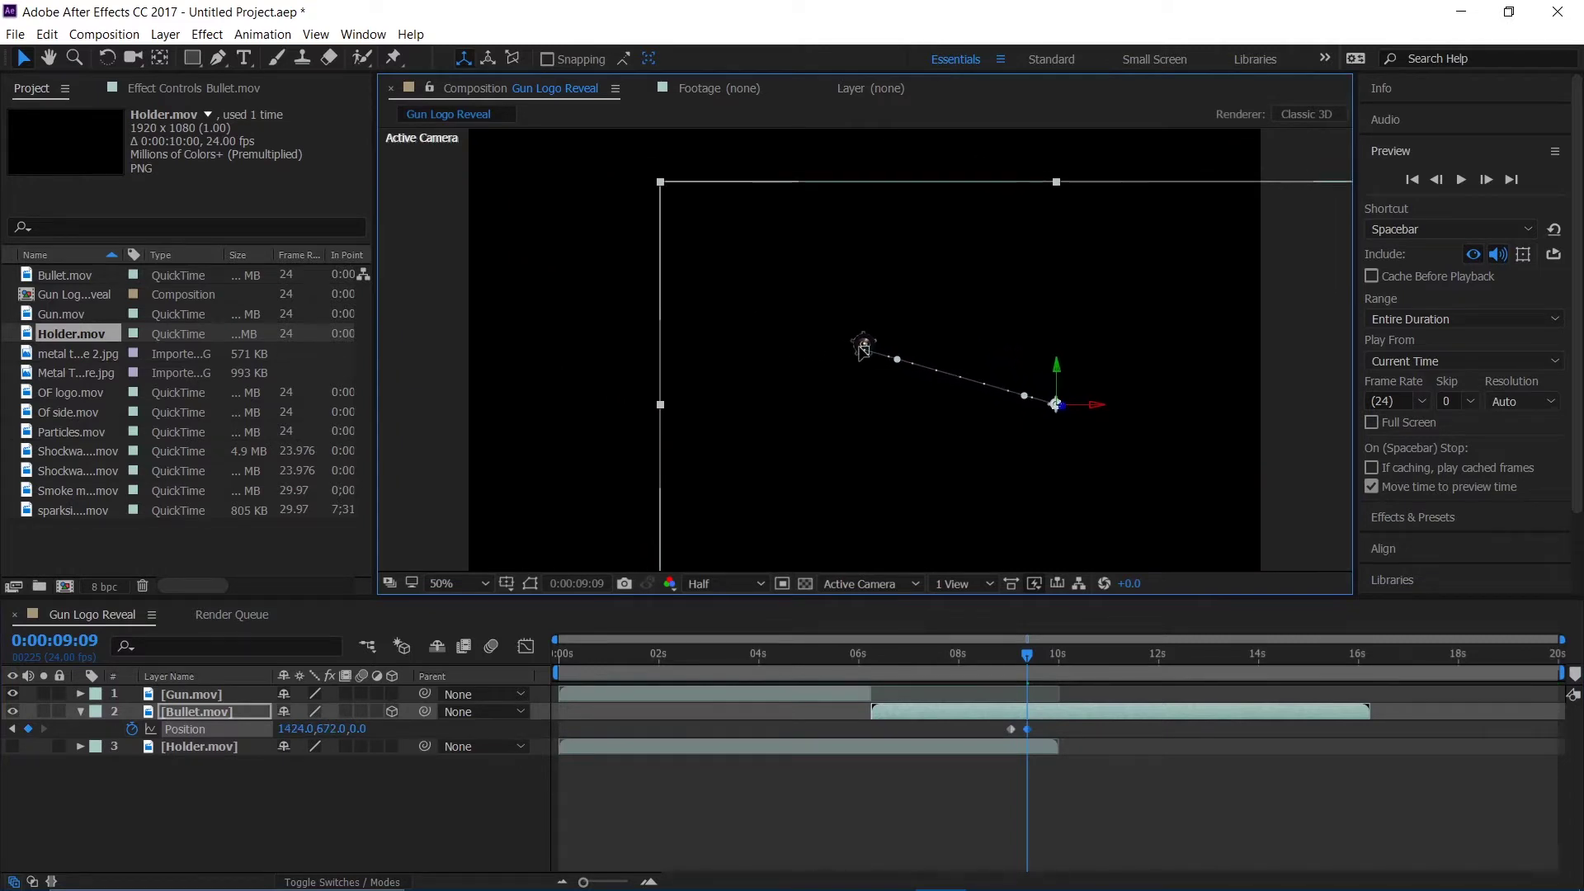
Step: Apply Easy Ease to both Bullet.mov Position keyframes and move the first keyframe closer to the second
click(1043, 733)
drag(1039, 719, 1005, 731)
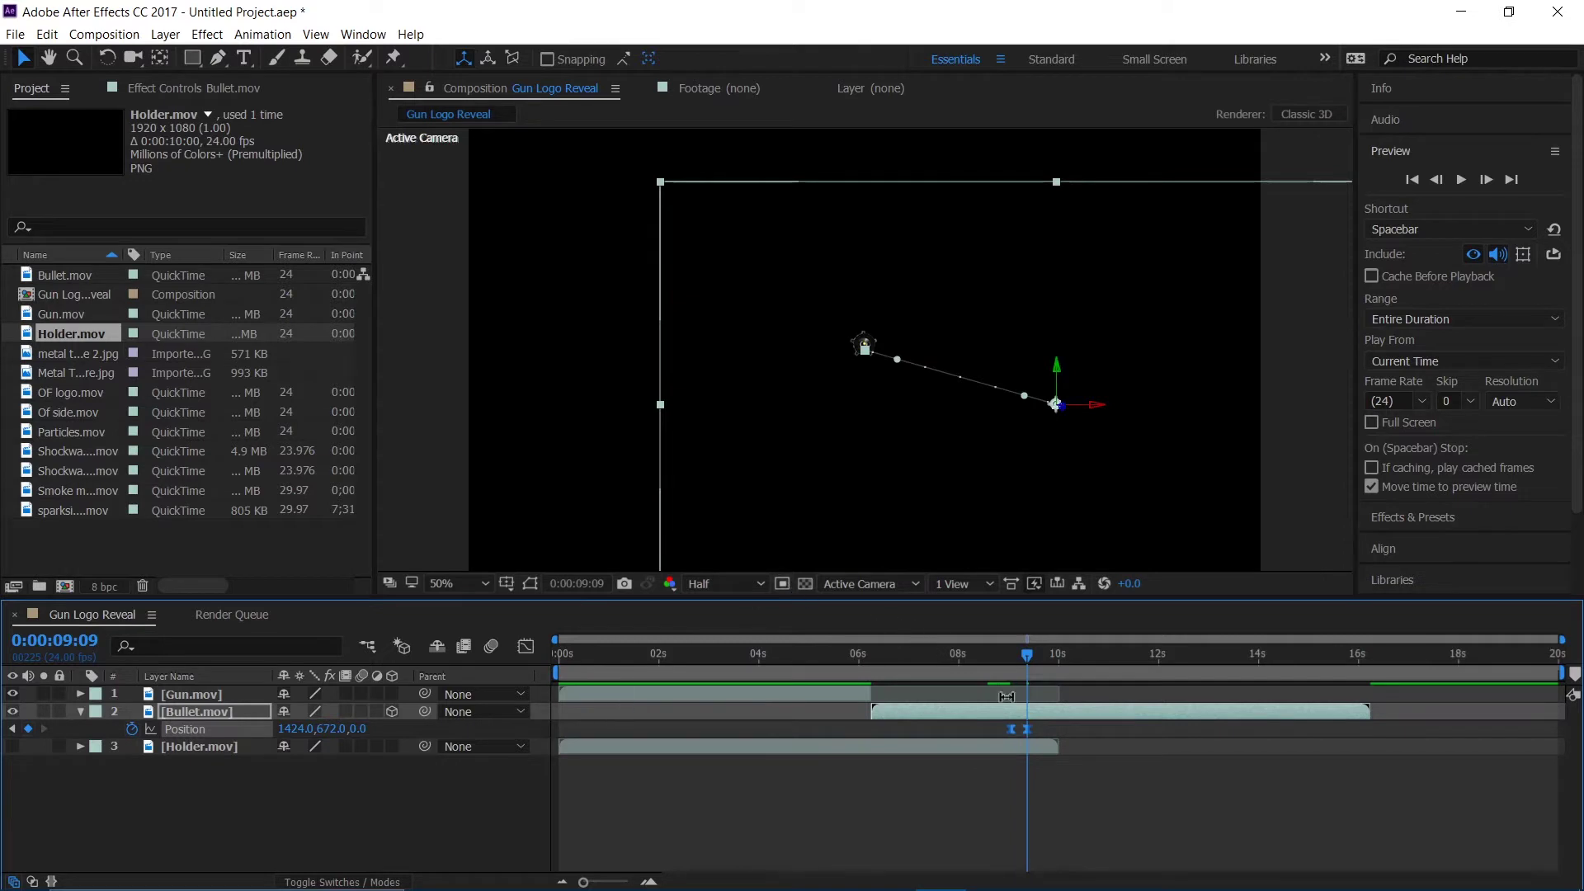
click(1000, 737)
click(1009, 730)
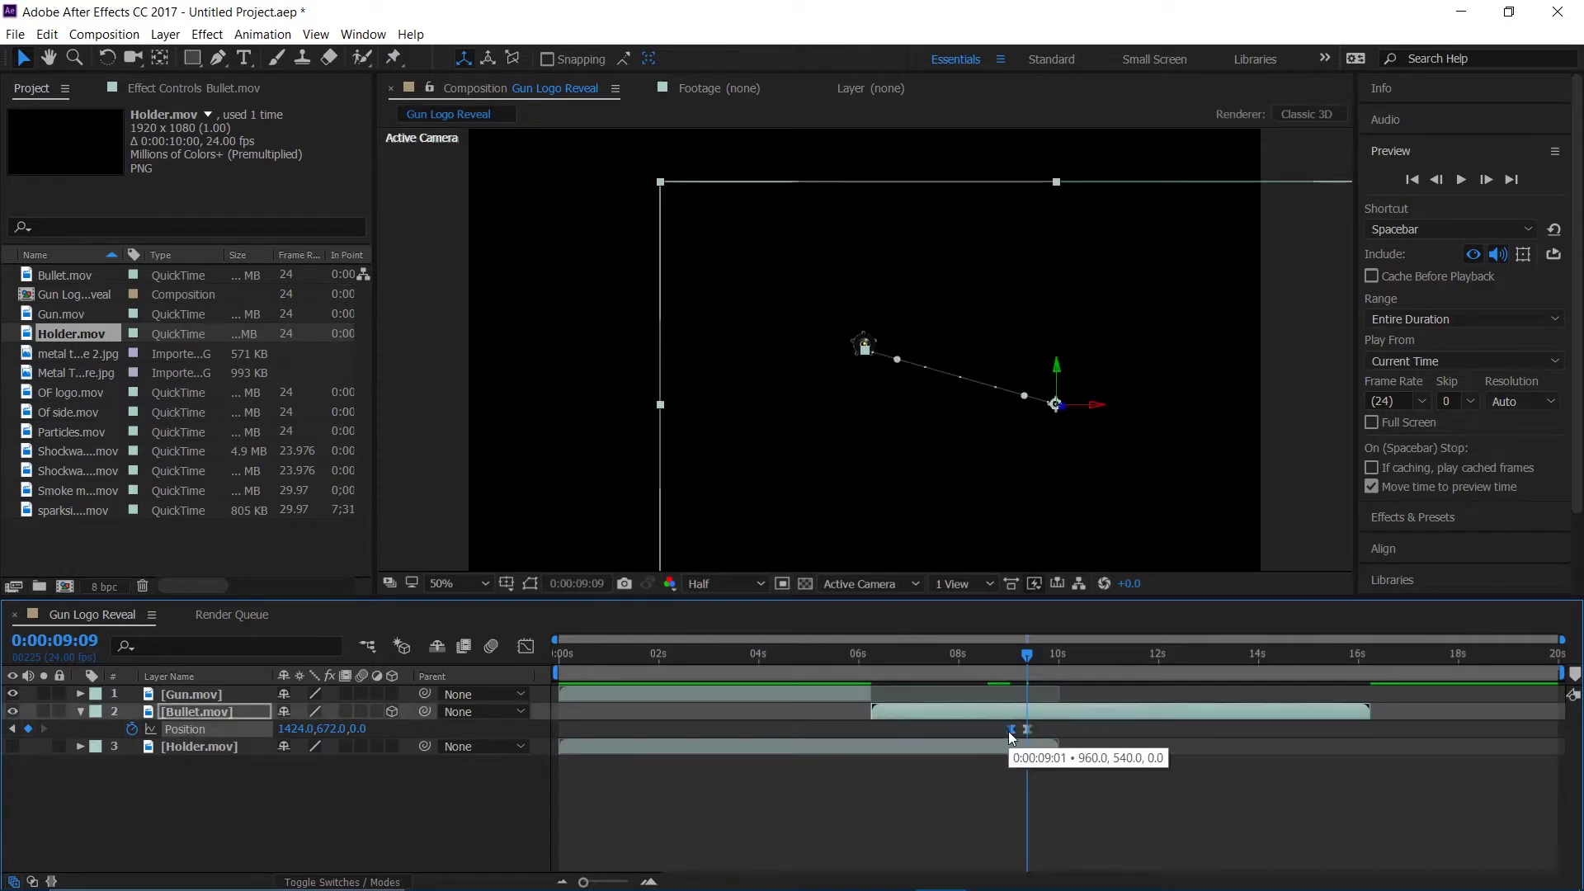
Step: Preview the bullet's movement from 0:00:05:23 and check the frames just before its Position keyframes
click(950, 661)
drag(950, 661, 854, 674)
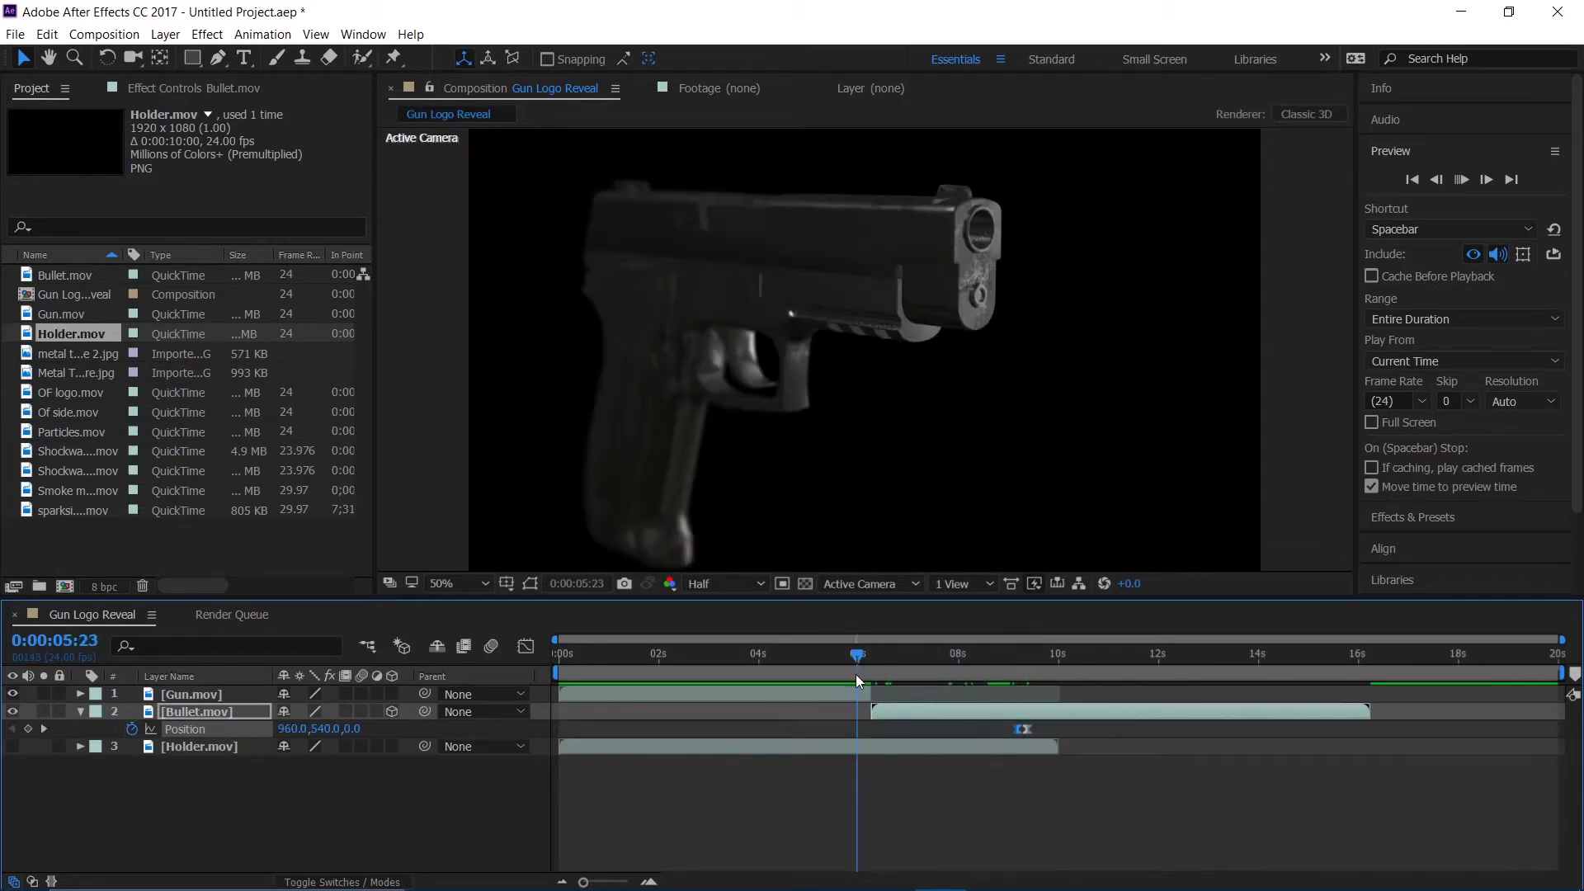
key(space)
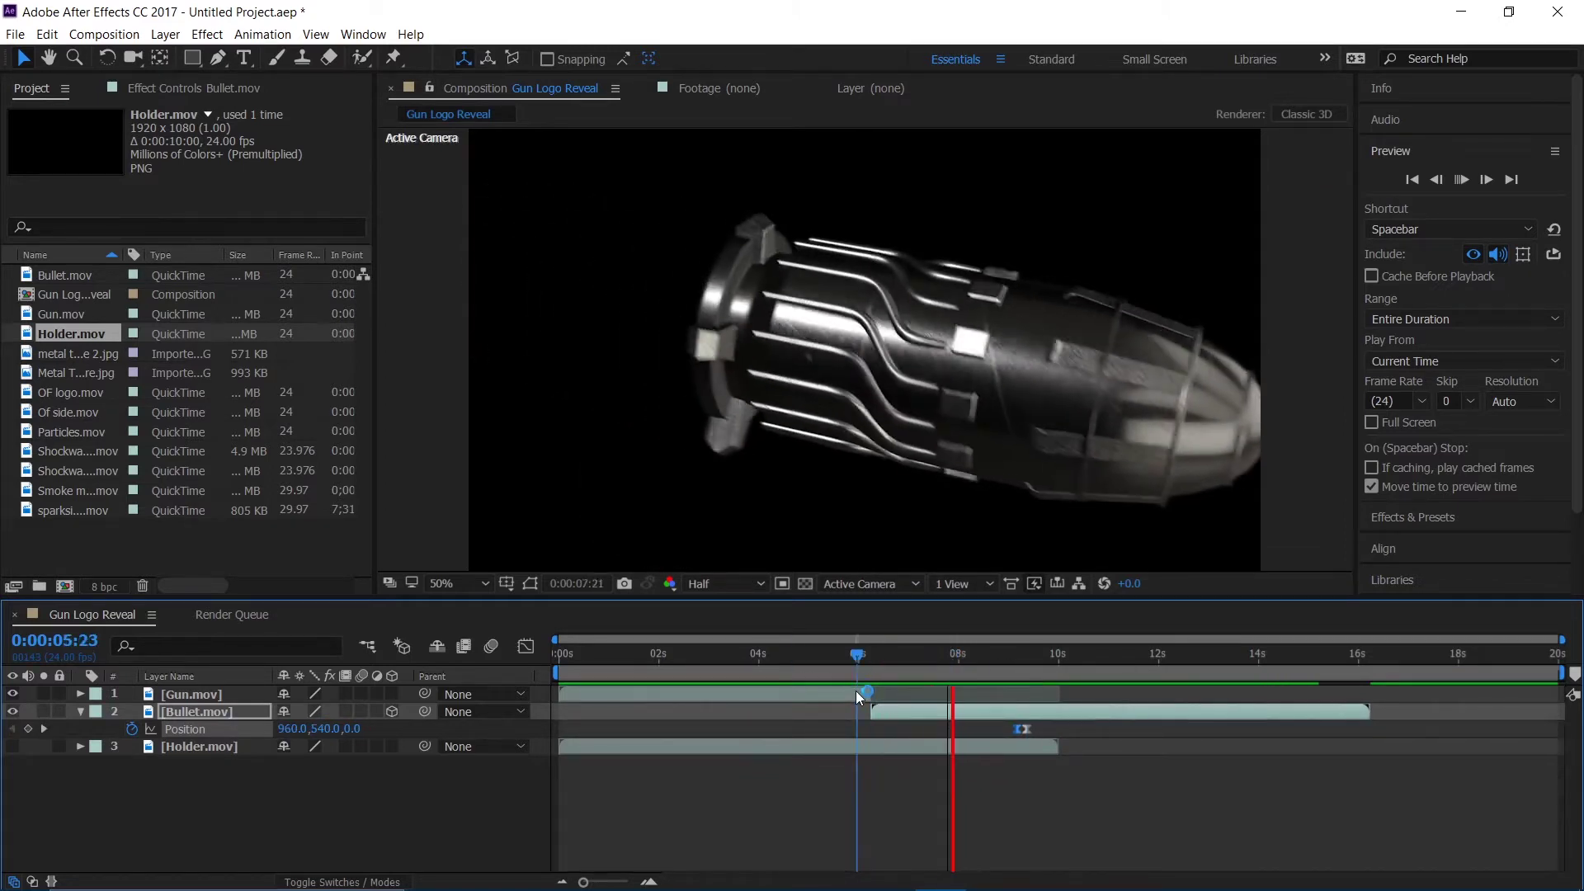
key(space)
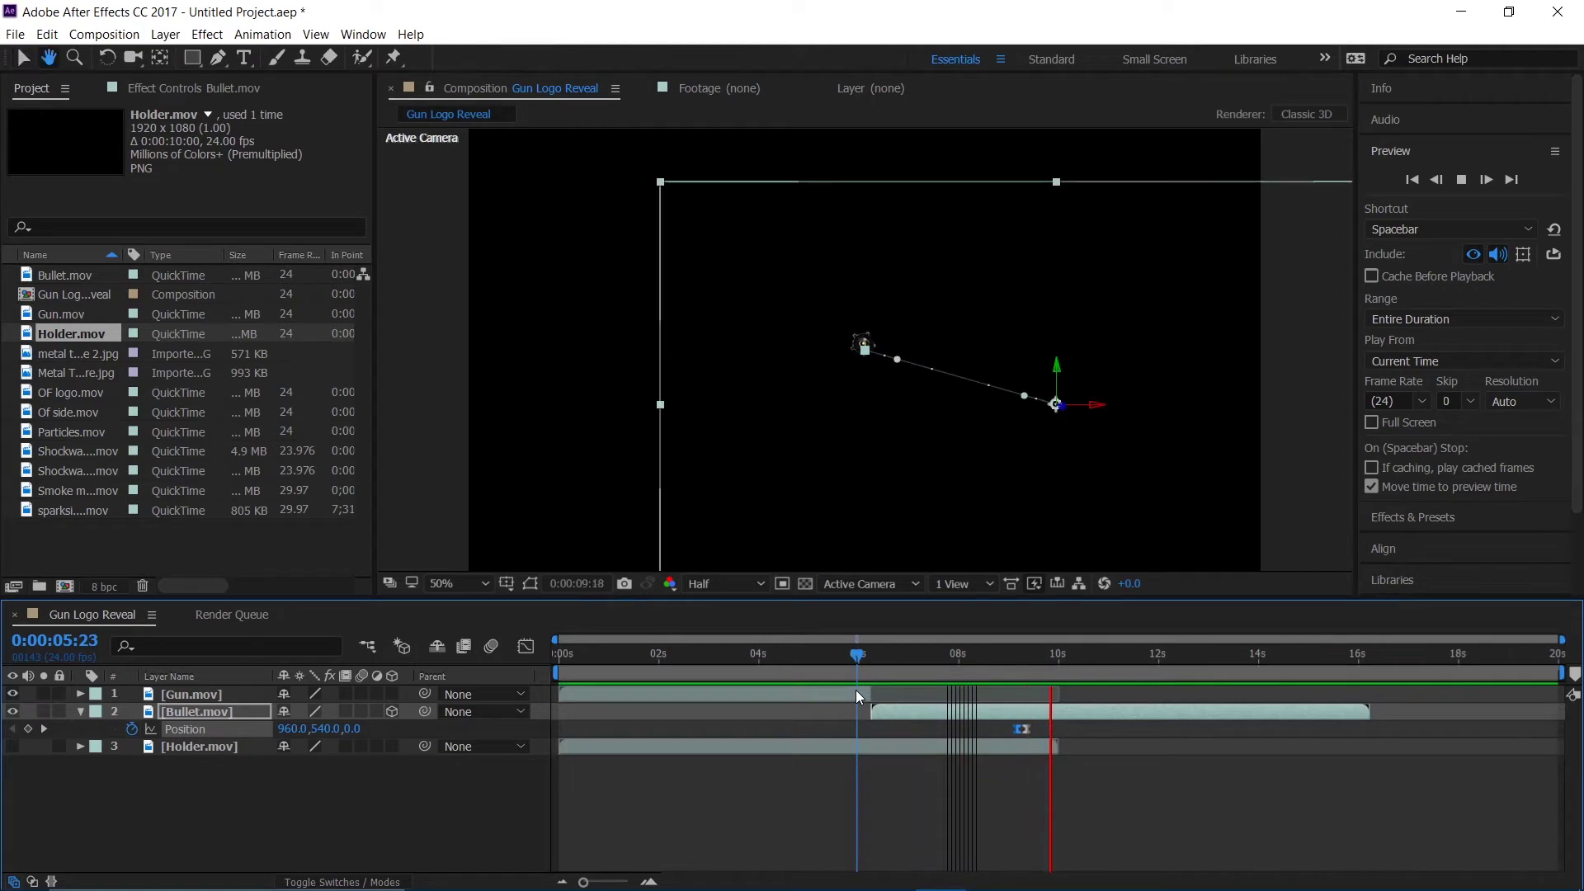
mouse_move(1002, 660)
mouse_down()
mouse_move(988, 665)
mouse_move(1007, 666)
mouse_up()
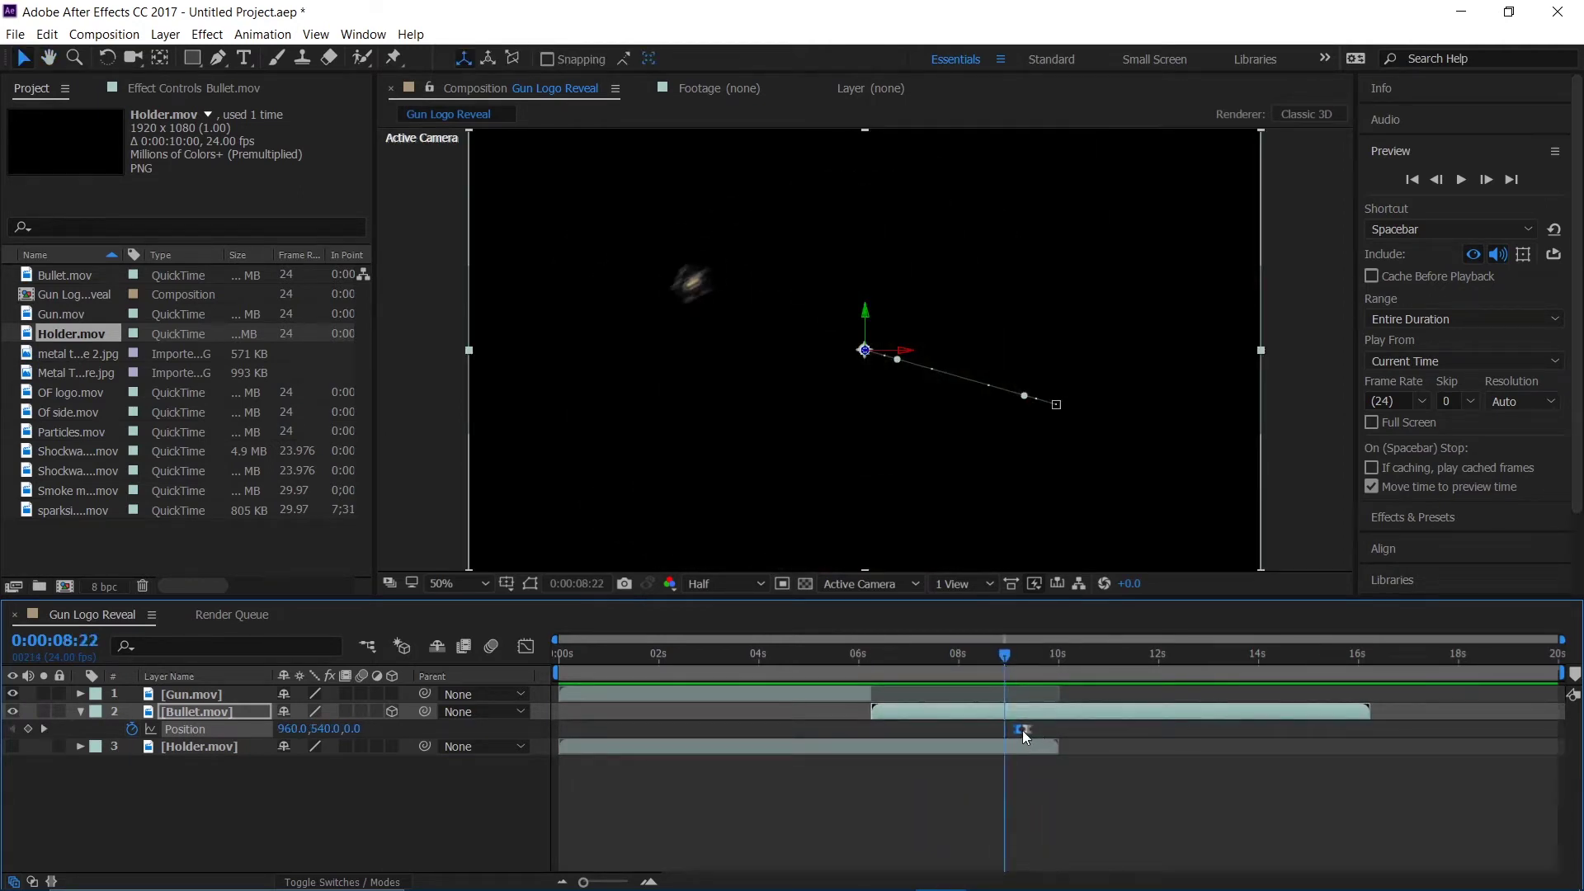
Step: Move Bullet.mov's first Position keyframe to just past 8 seconds and the second to 0:00:09:06, and preview from 0:00:06:01
drag(1017, 730, 974, 736)
click(859, 657)
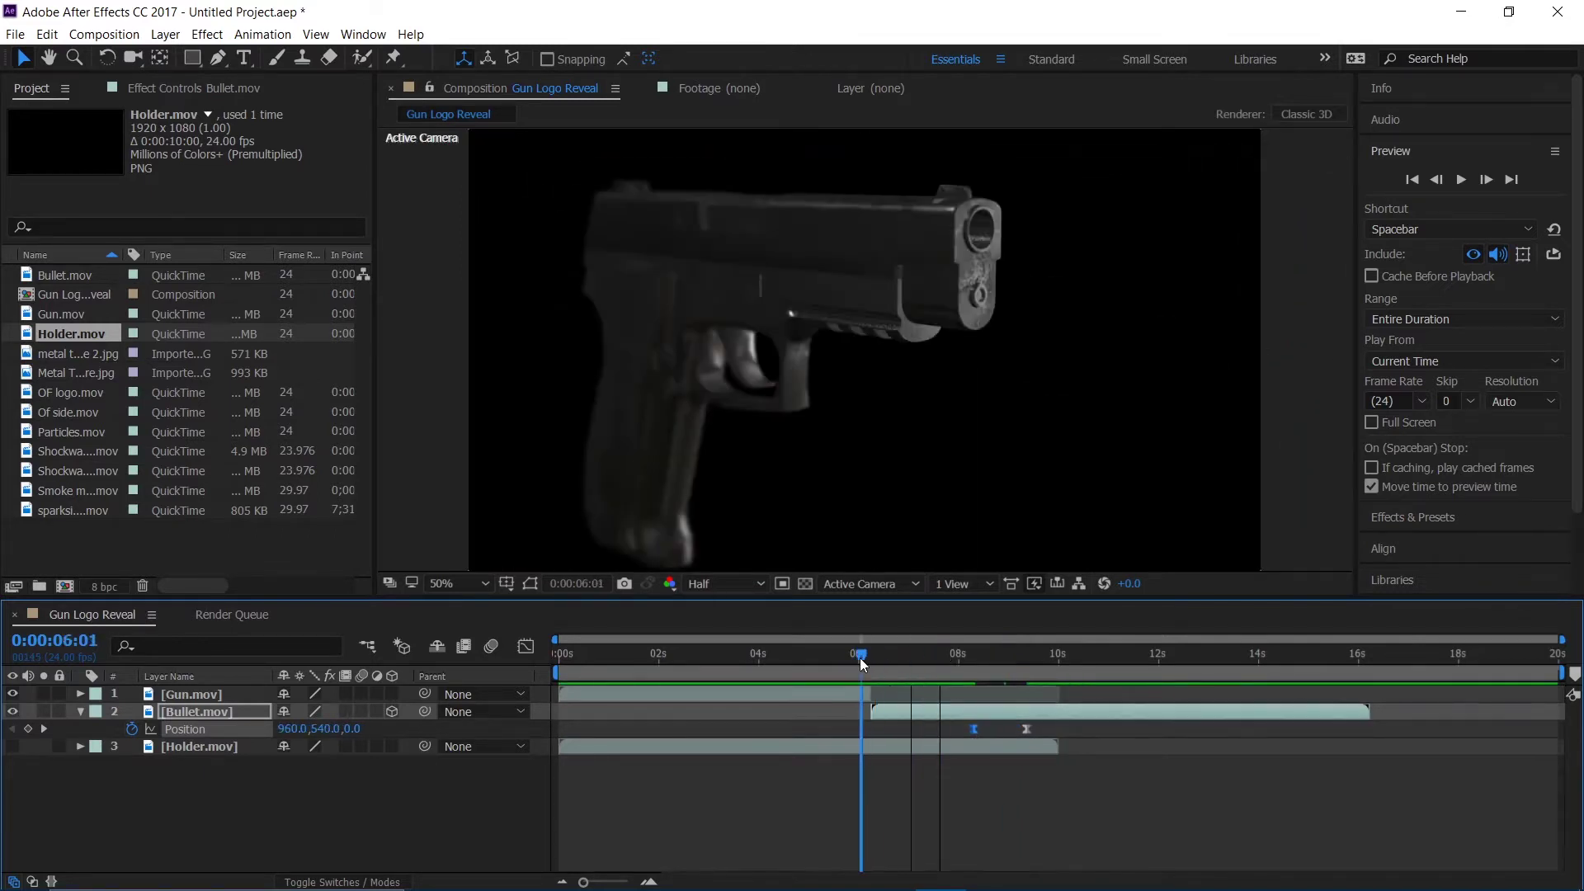
key(space)
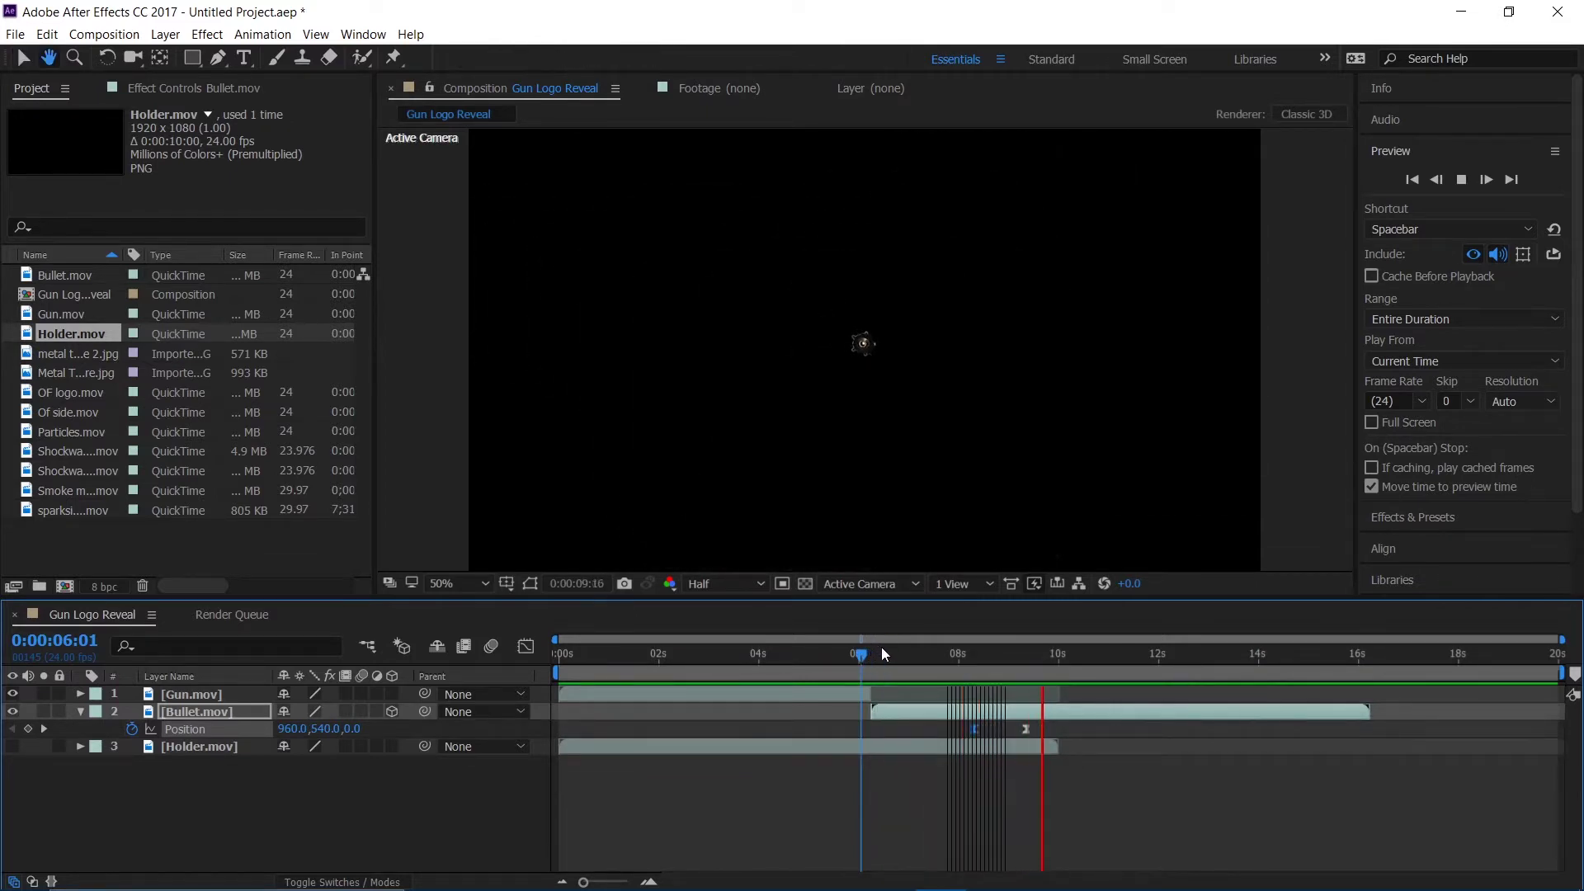
key(space)
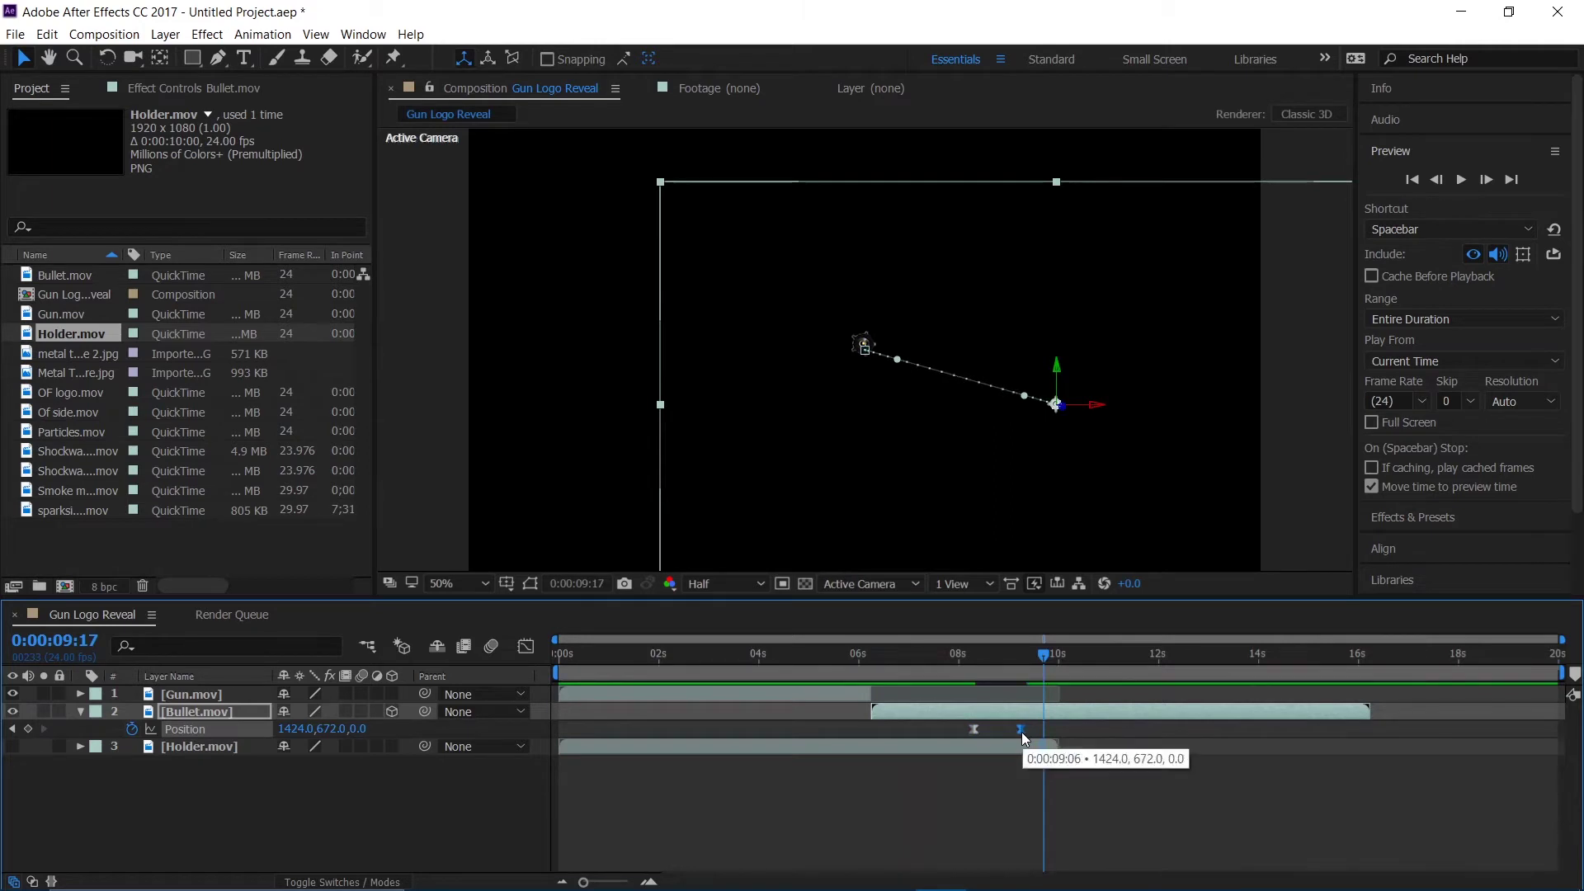
Step: Preview the bullet's movement across its two Position keyframes, starting from about 0:00:07:22
click(955, 663)
key(space)
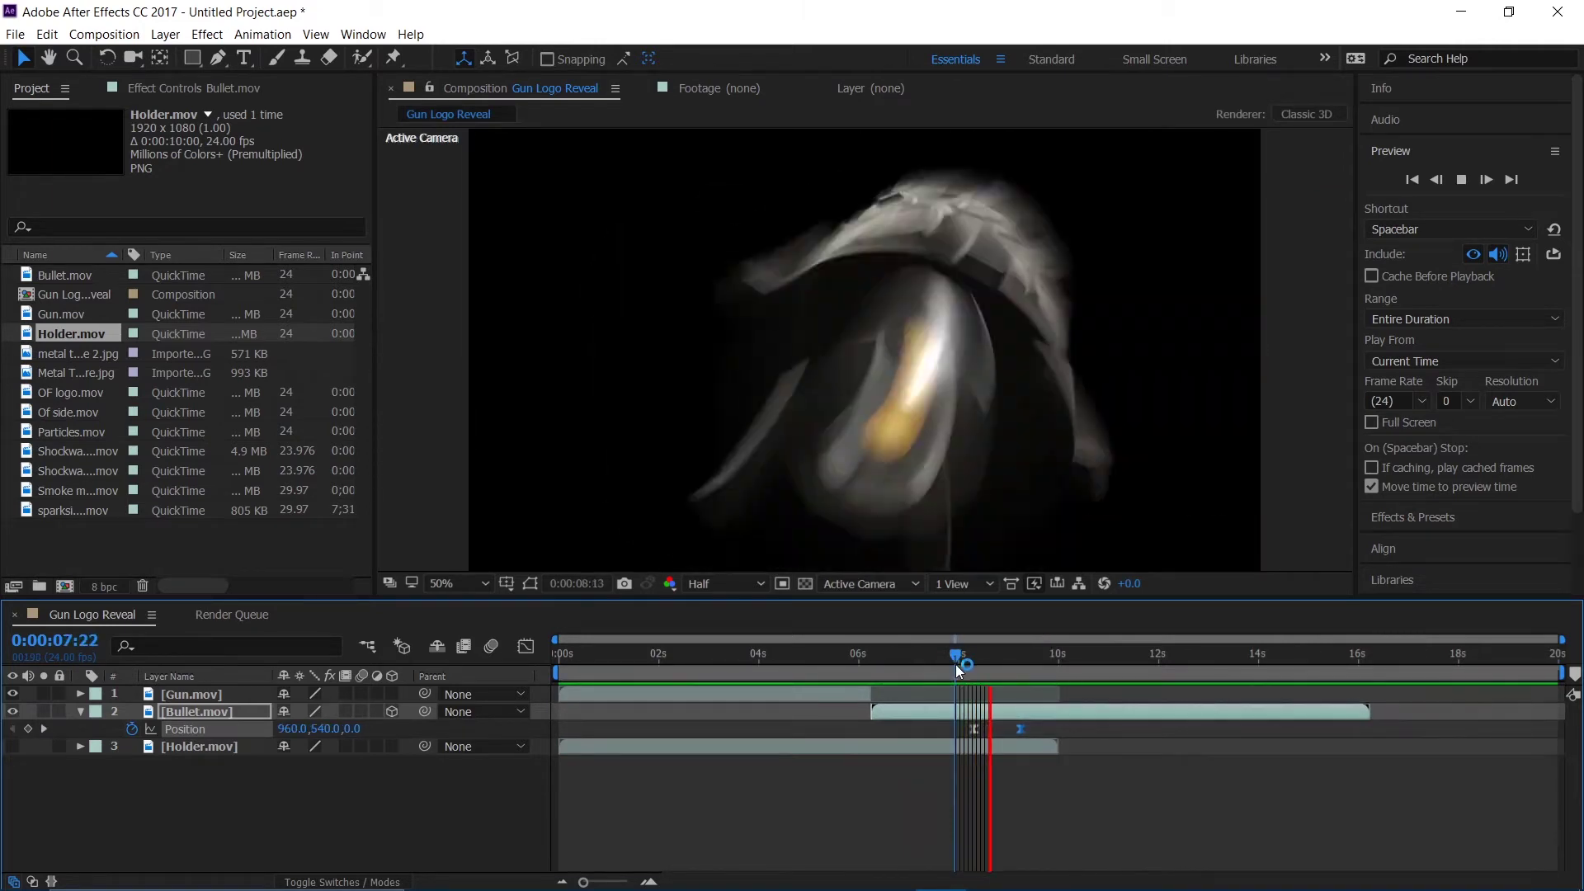
key(space)
click(978, 671)
drag(978, 672, 956, 681)
key(space)
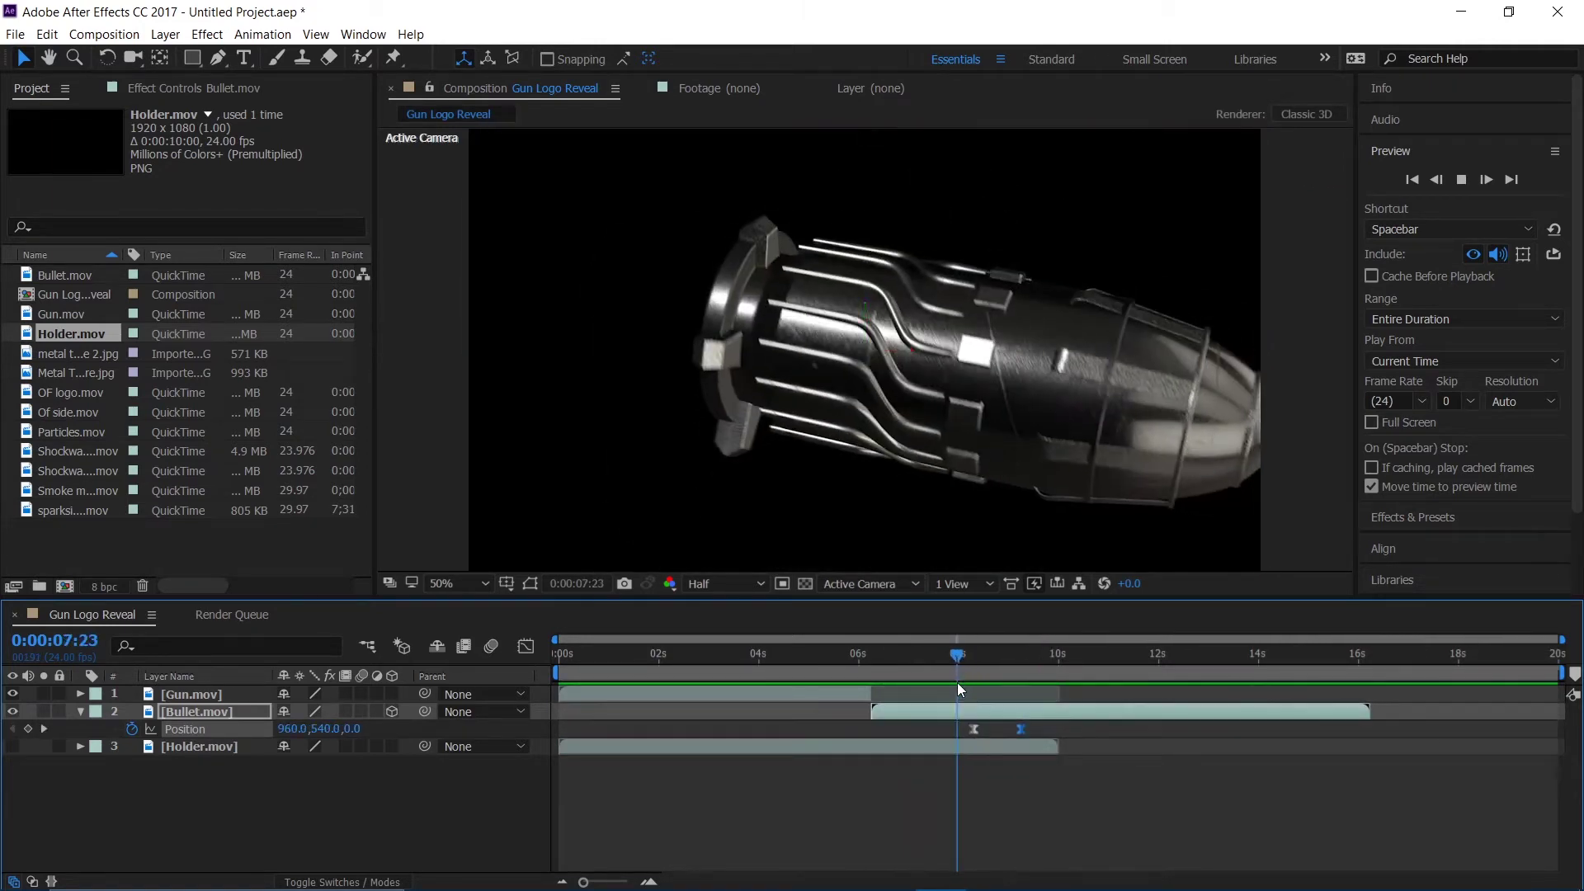
key(space)
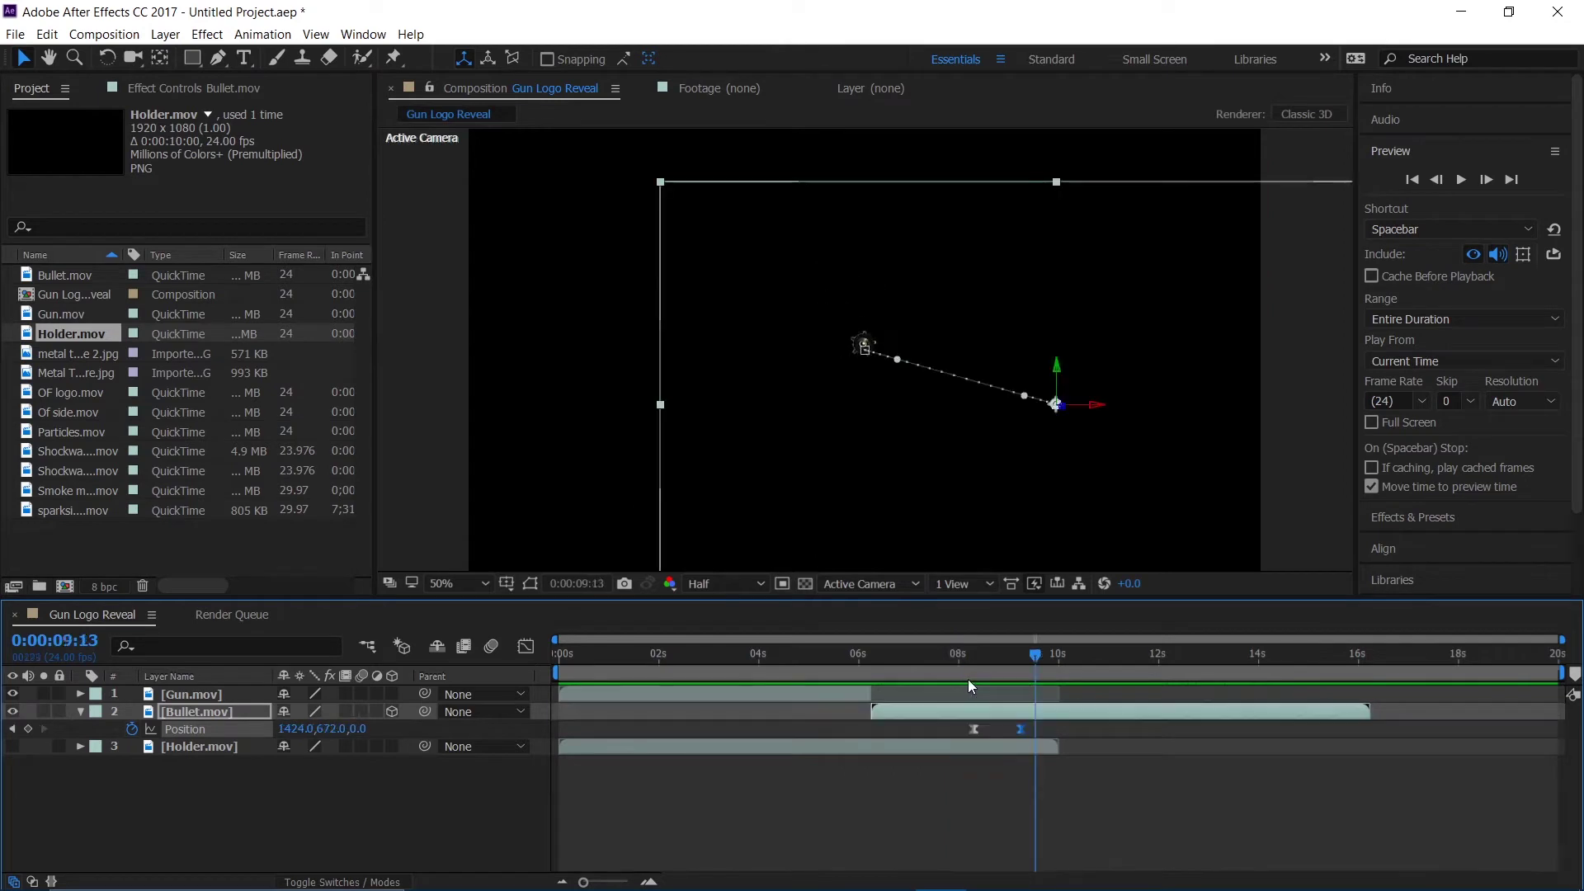
Step: Reveal Bullet.mov's Opacity, add a 100% keyframe at 0:00:08:22 and move that keyframe a few frames earlier
click(191, 711)
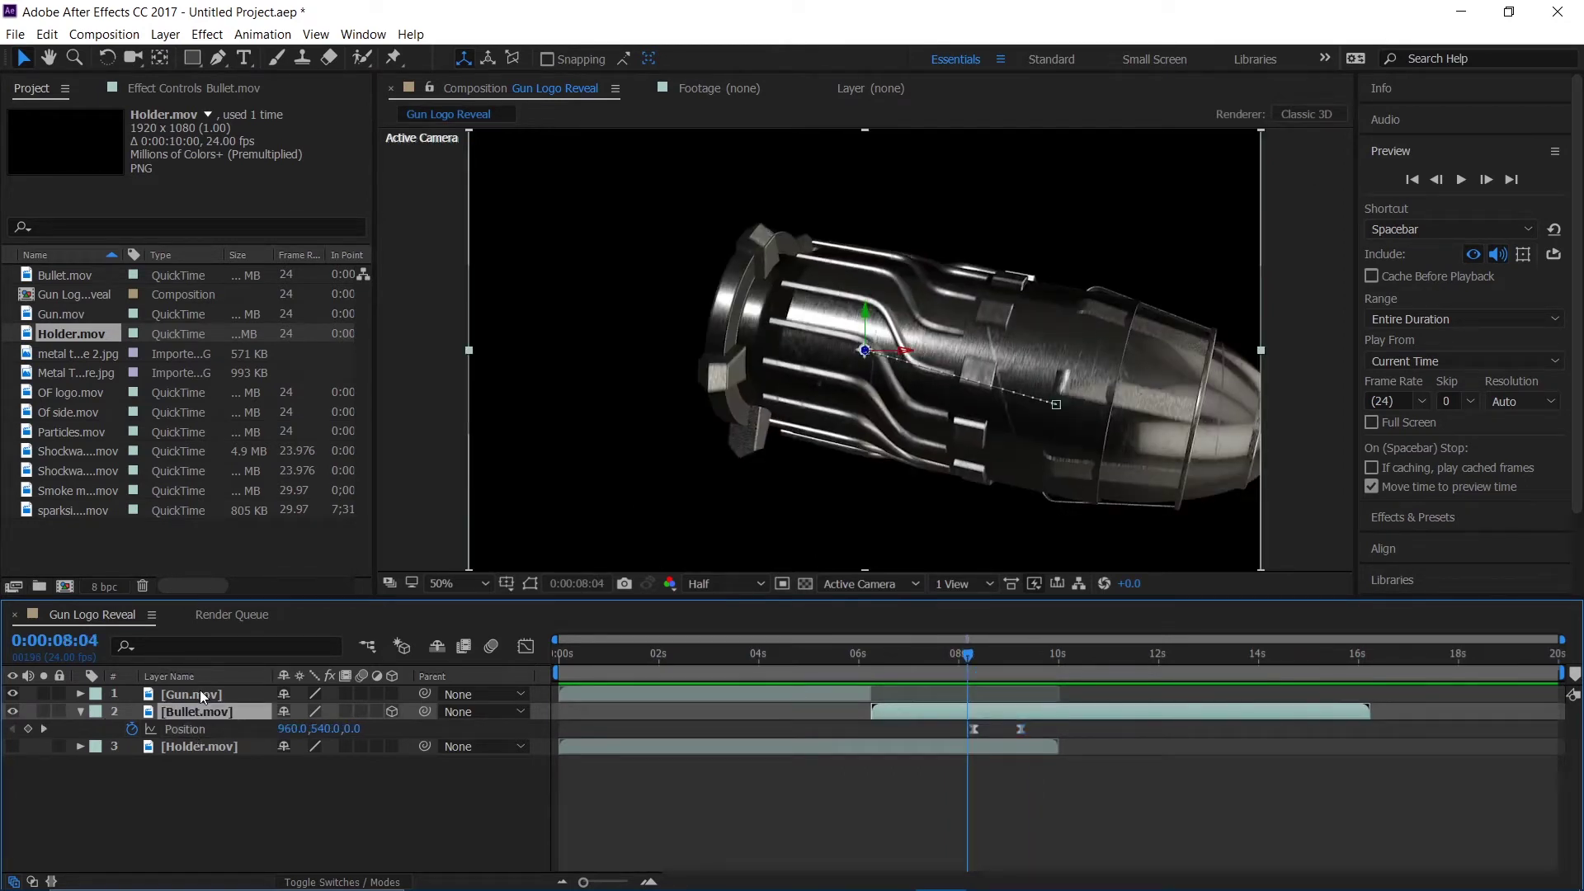
key(t)
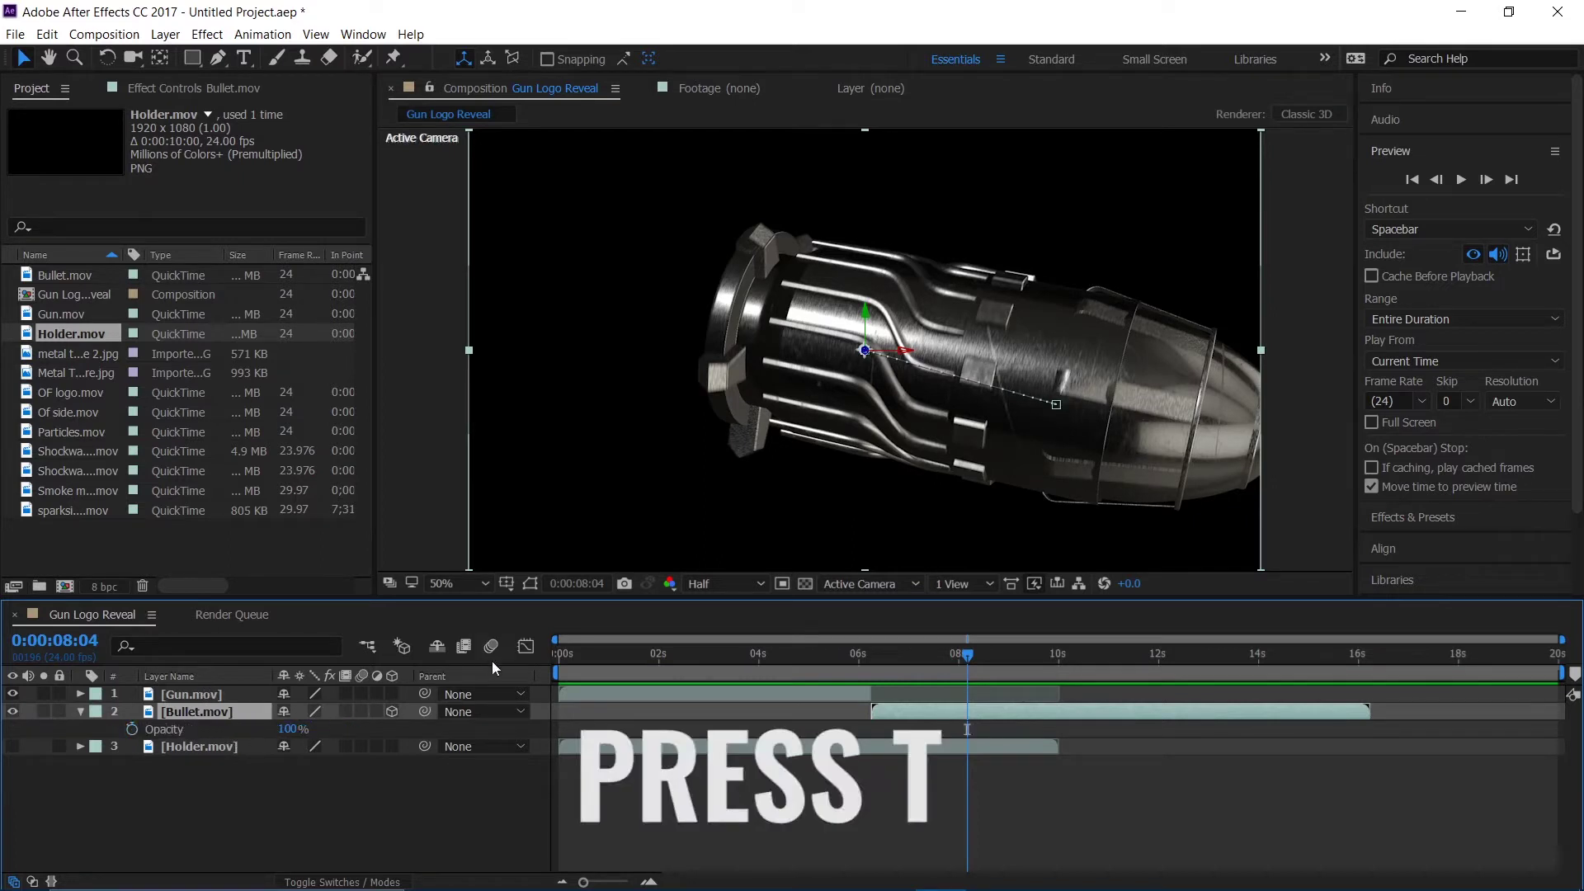
drag(968, 655, 1004, 657)
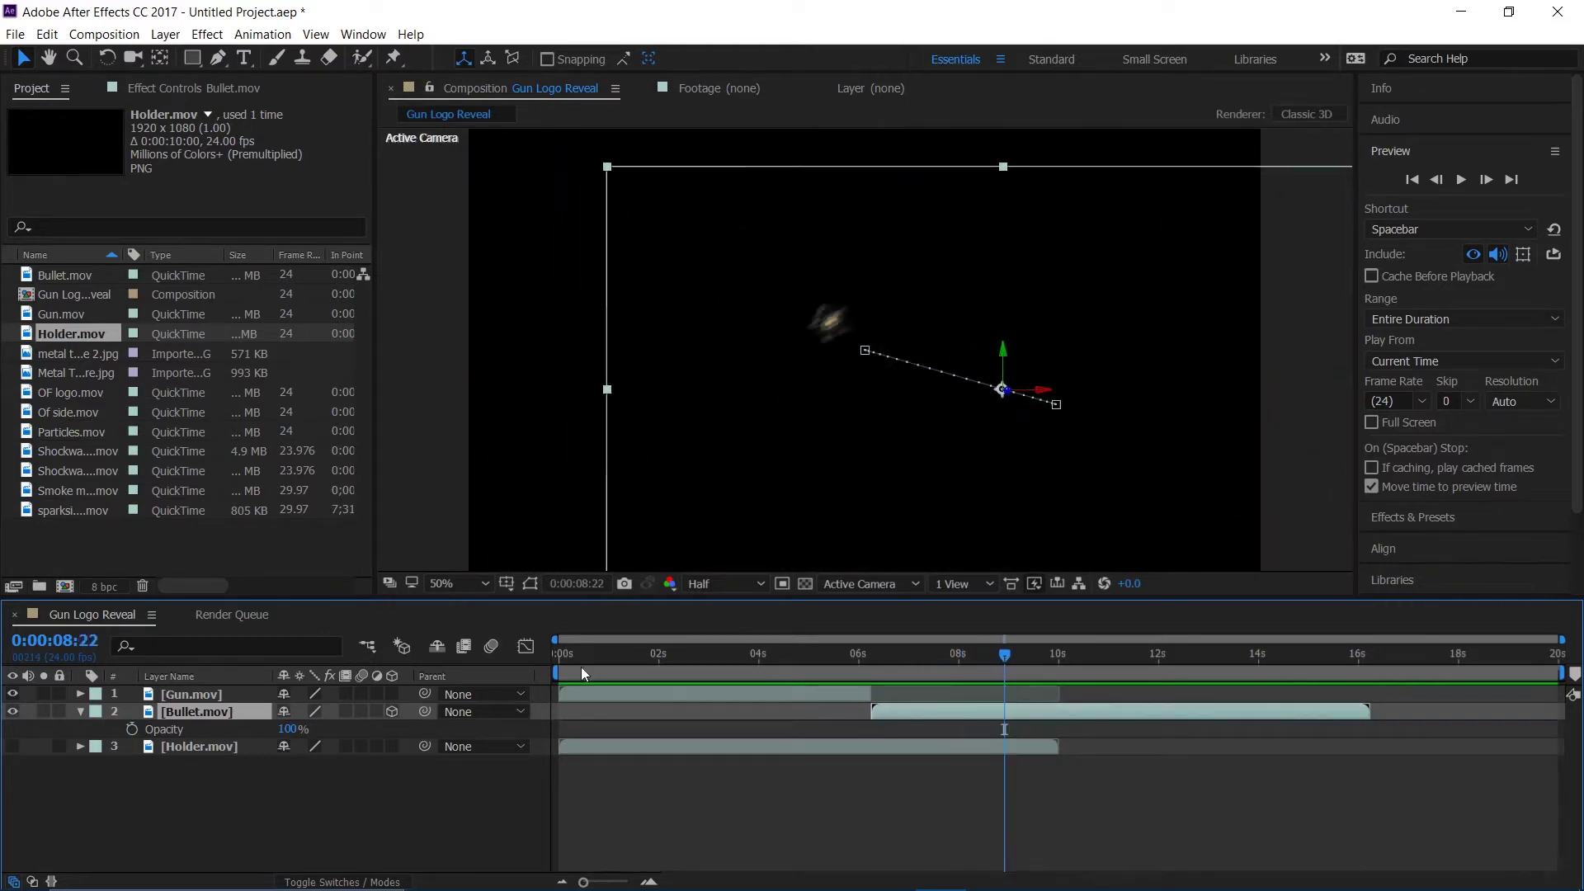
click(132, 730)
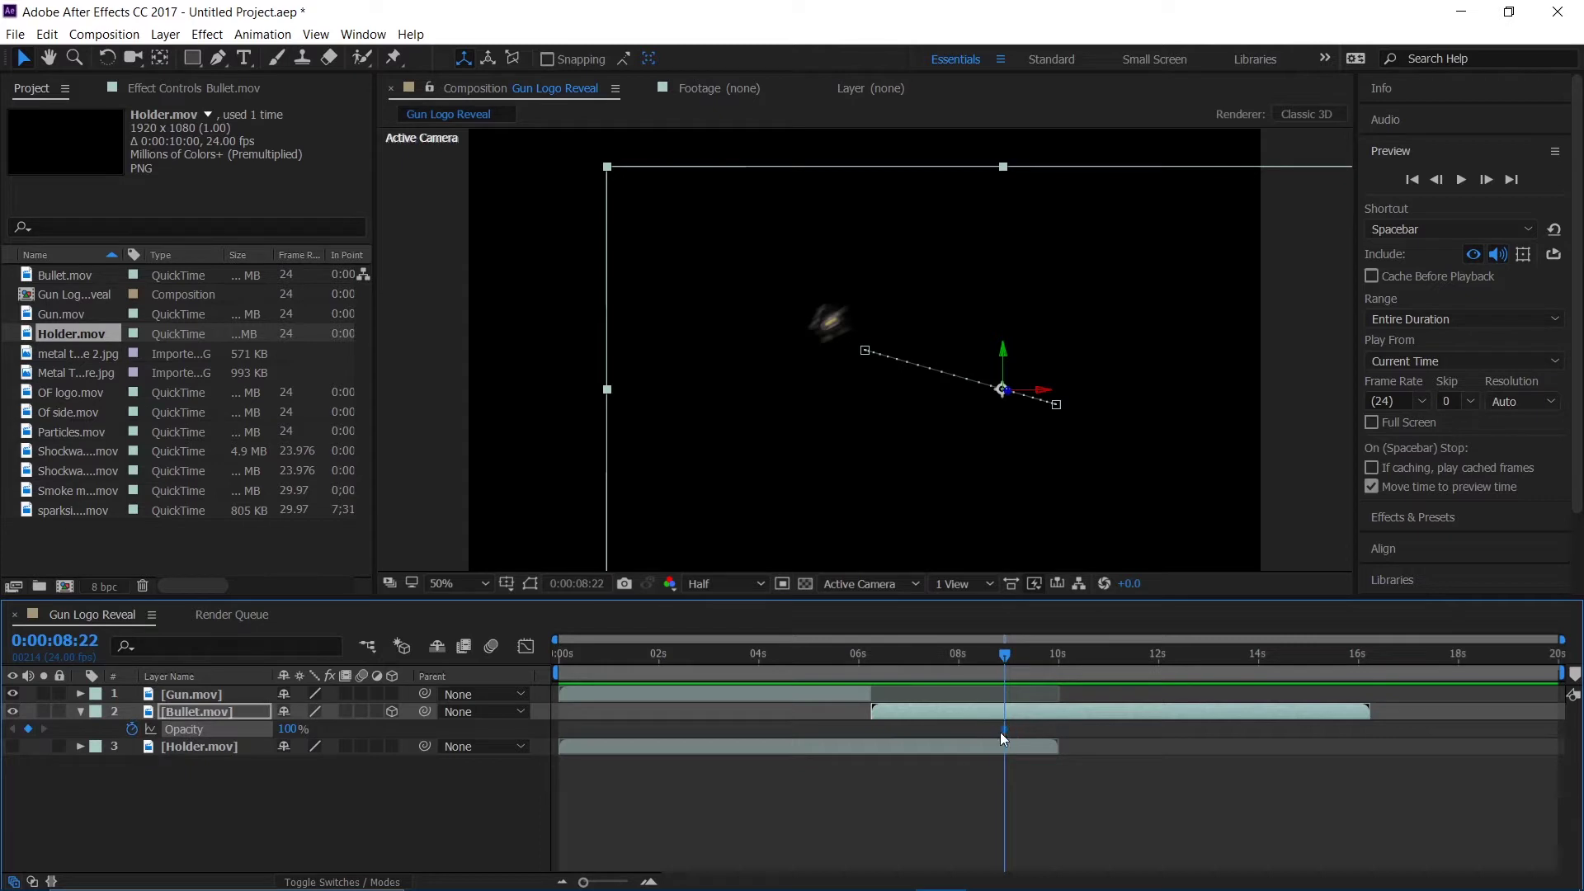
drag(999, 731, 992, 731)
Step: Set Bullet.mov's Opacity to 0% at 0:00:08:22 and apply Easy Ease to both Opacity keyframes
drag(293, 729, 157, 734)
drag(1051, 727, 940, 730)
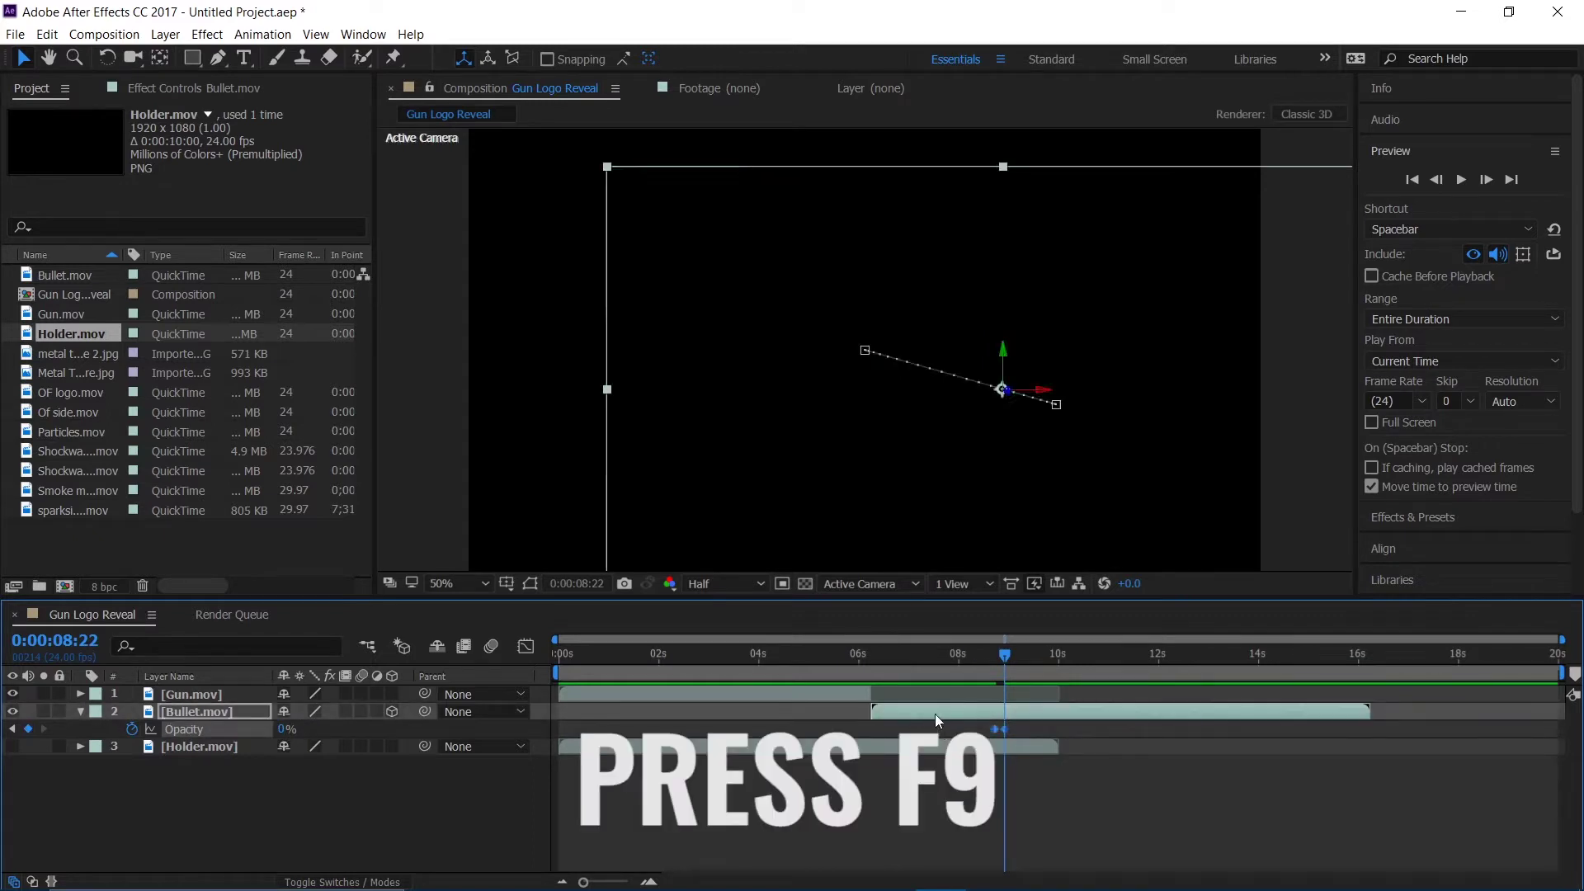
click(972, 694)
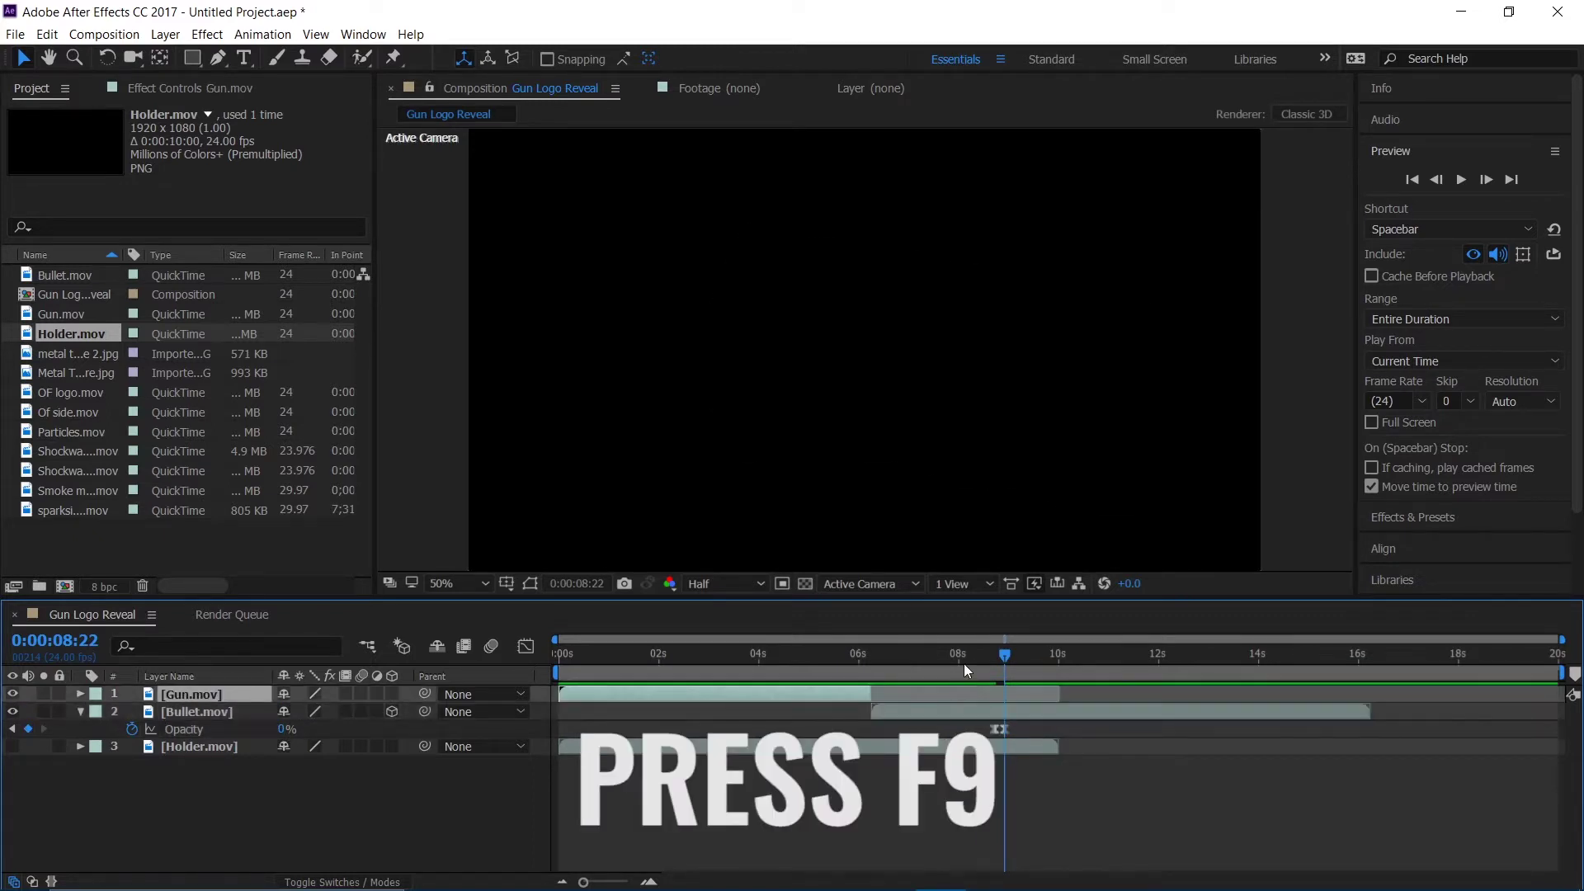
Step: Preview the bullet's fade-out from 0:00:06:20
click(899, 660)
key(space)
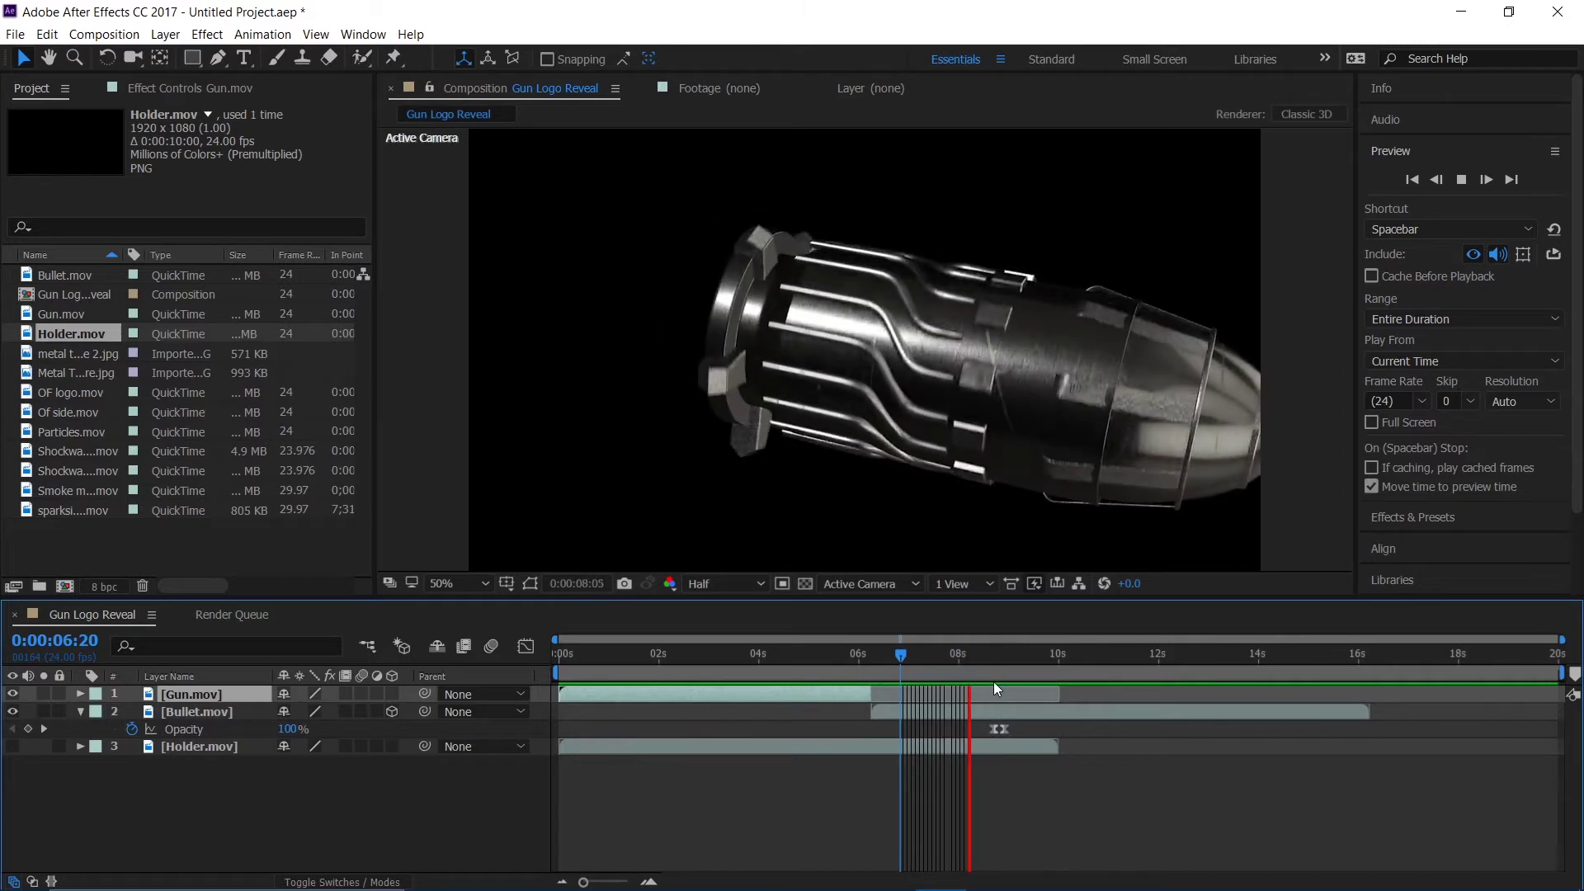
key(space)
Step: Go to 0:00:09:02 and make the Holder.mov layer visible
mouse_move(993, 681)
mouse_down()
mouse_move(962, 681)
mouse_move(1013, 681)
mouse_up()
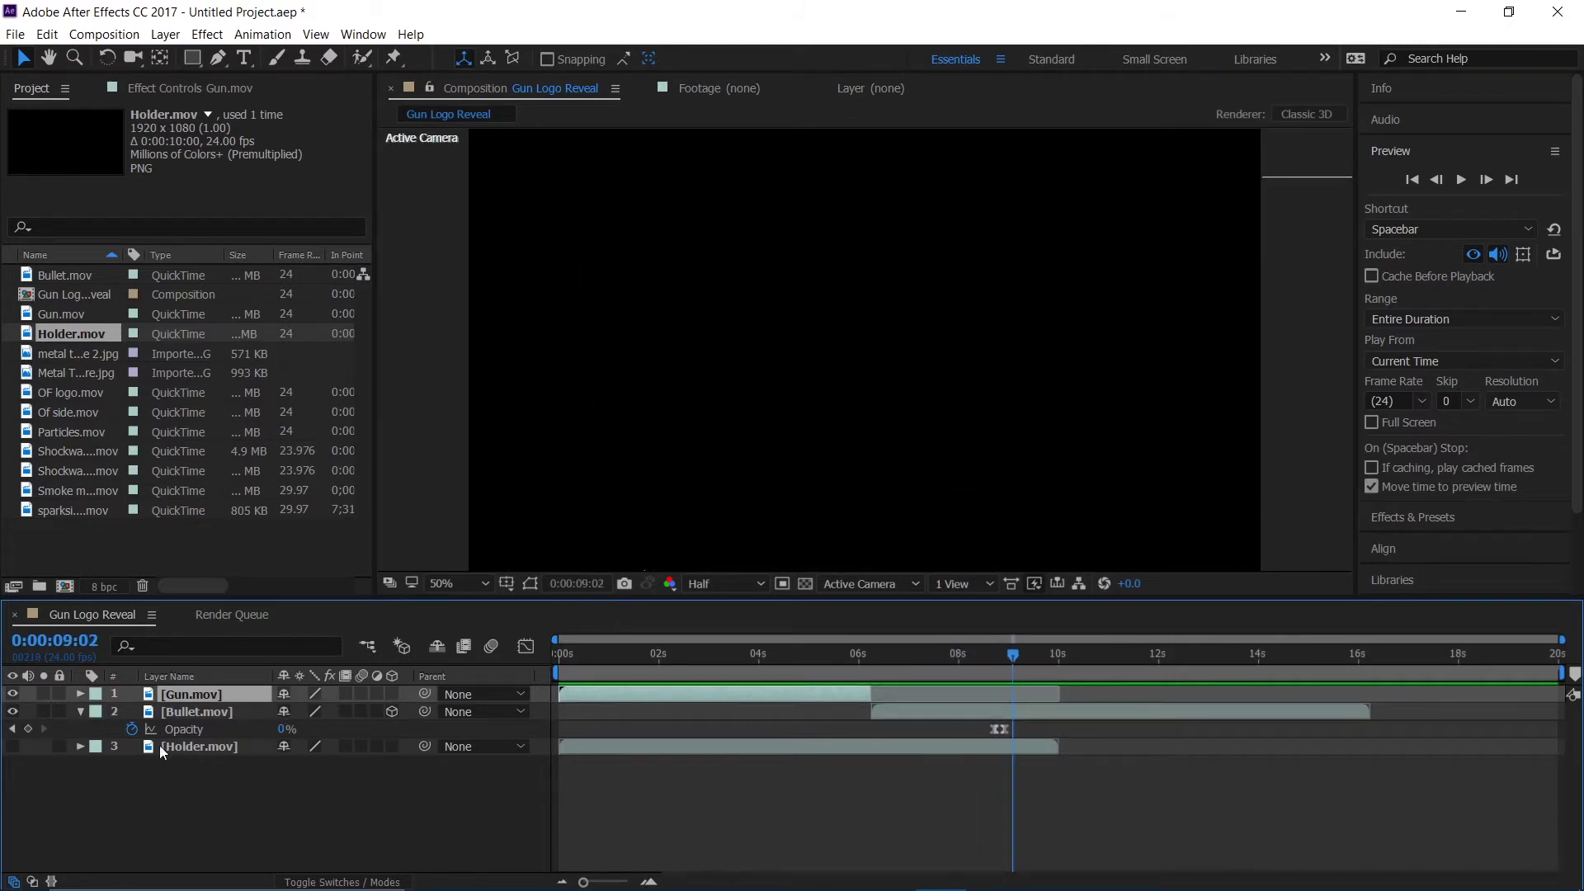
click(192, 746)
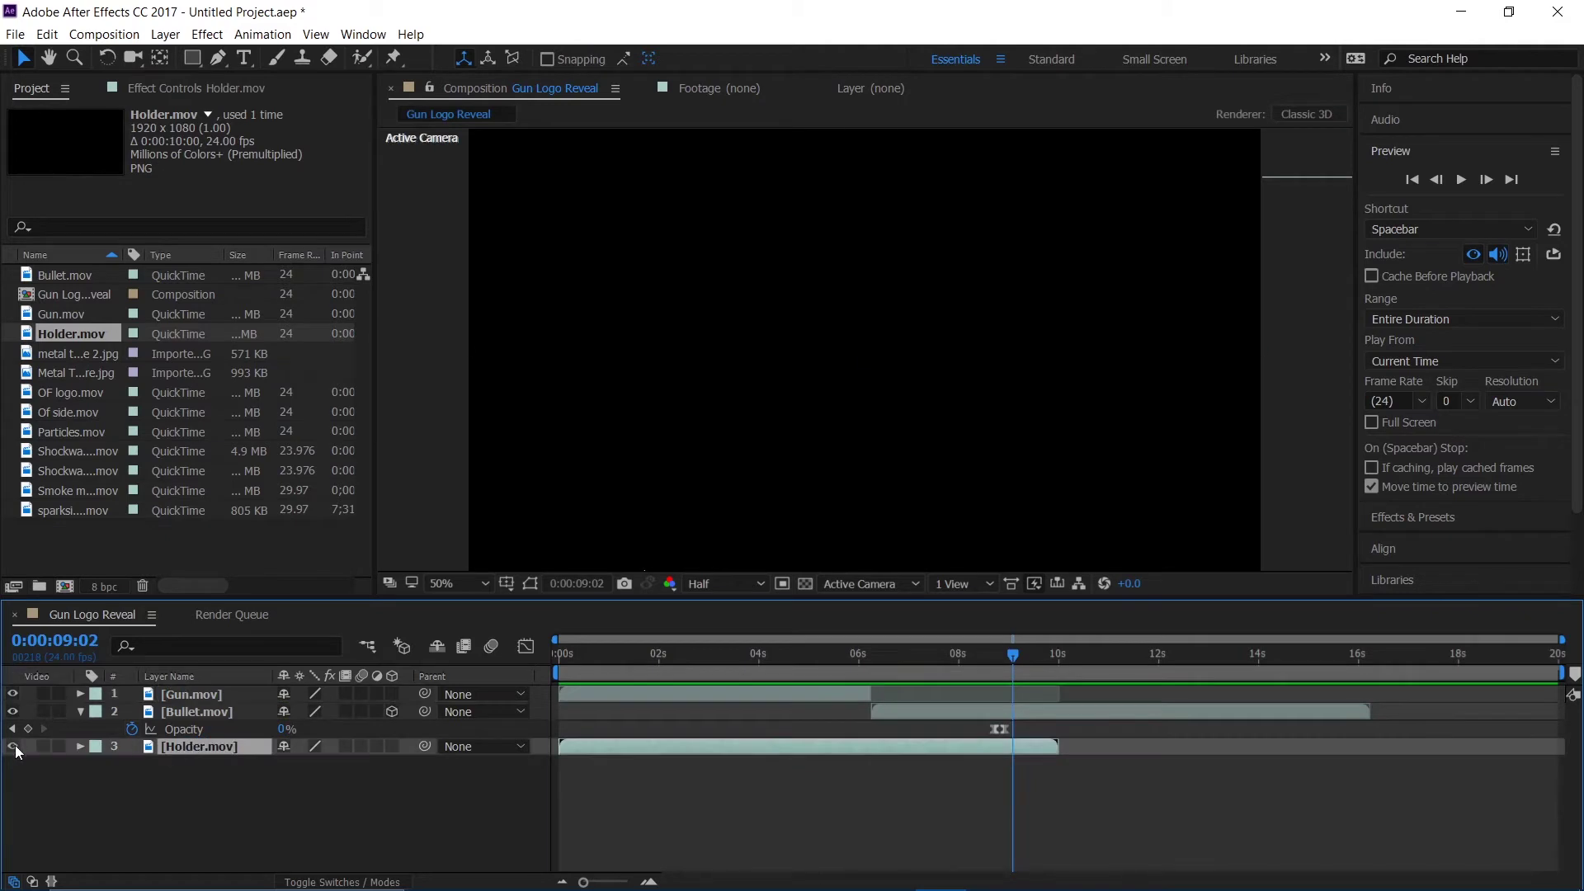
click(13, 746)
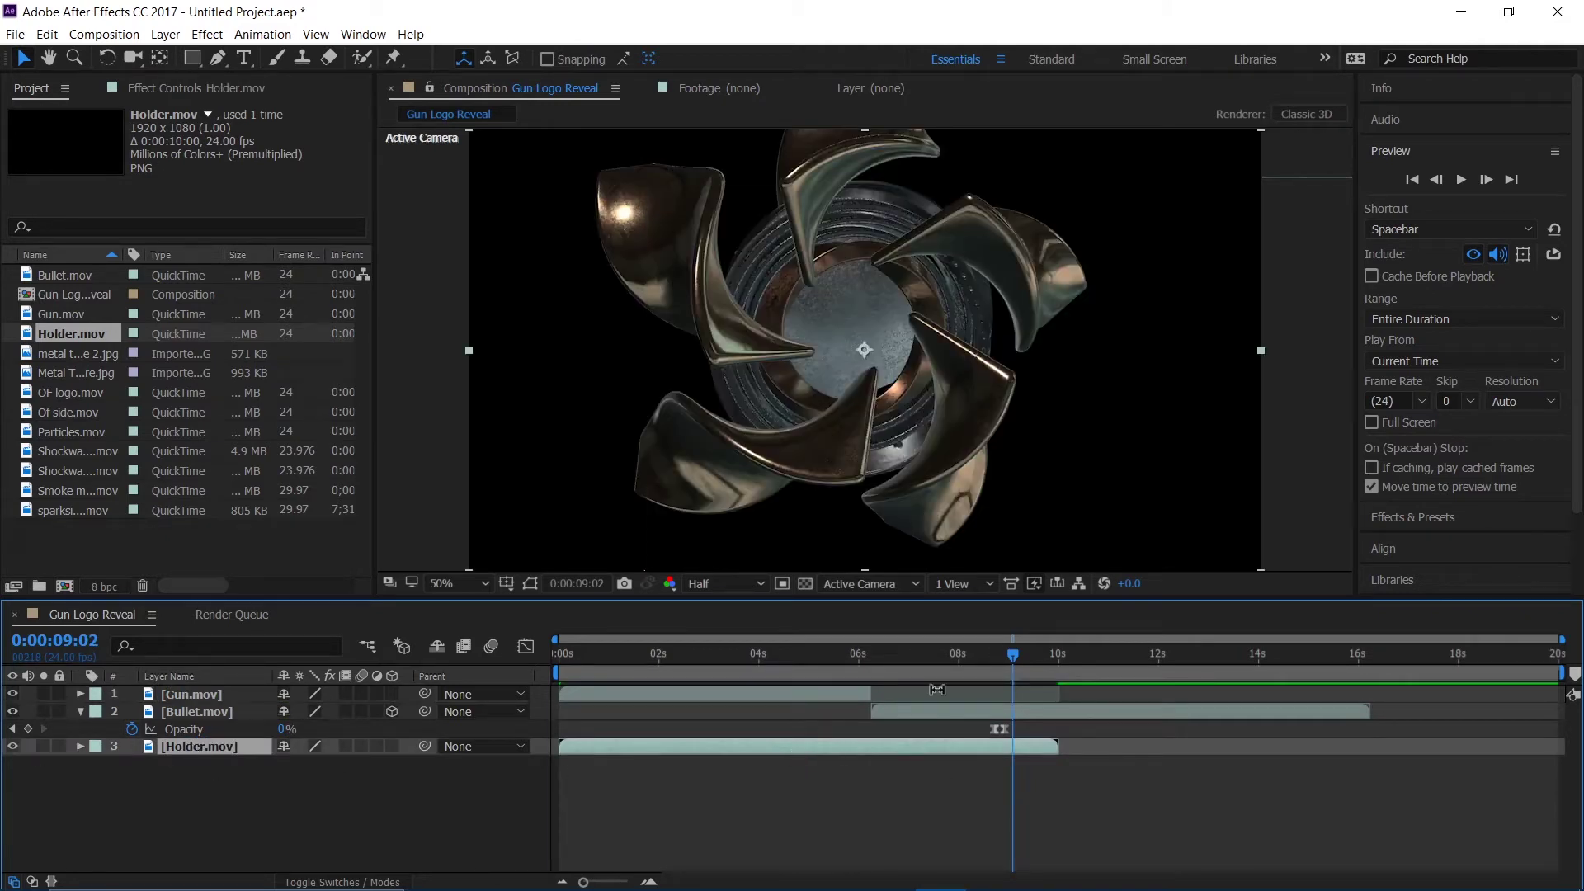
Step: Split the Bullet.mov layer at 0:00:09:06 and delete the part after the split
mouse_move(1013, 665)
mouse_down()
mouse_move(1032, 668)
mouse_move(978, 675)
mouse_move(1021, 687)
mouse_up()
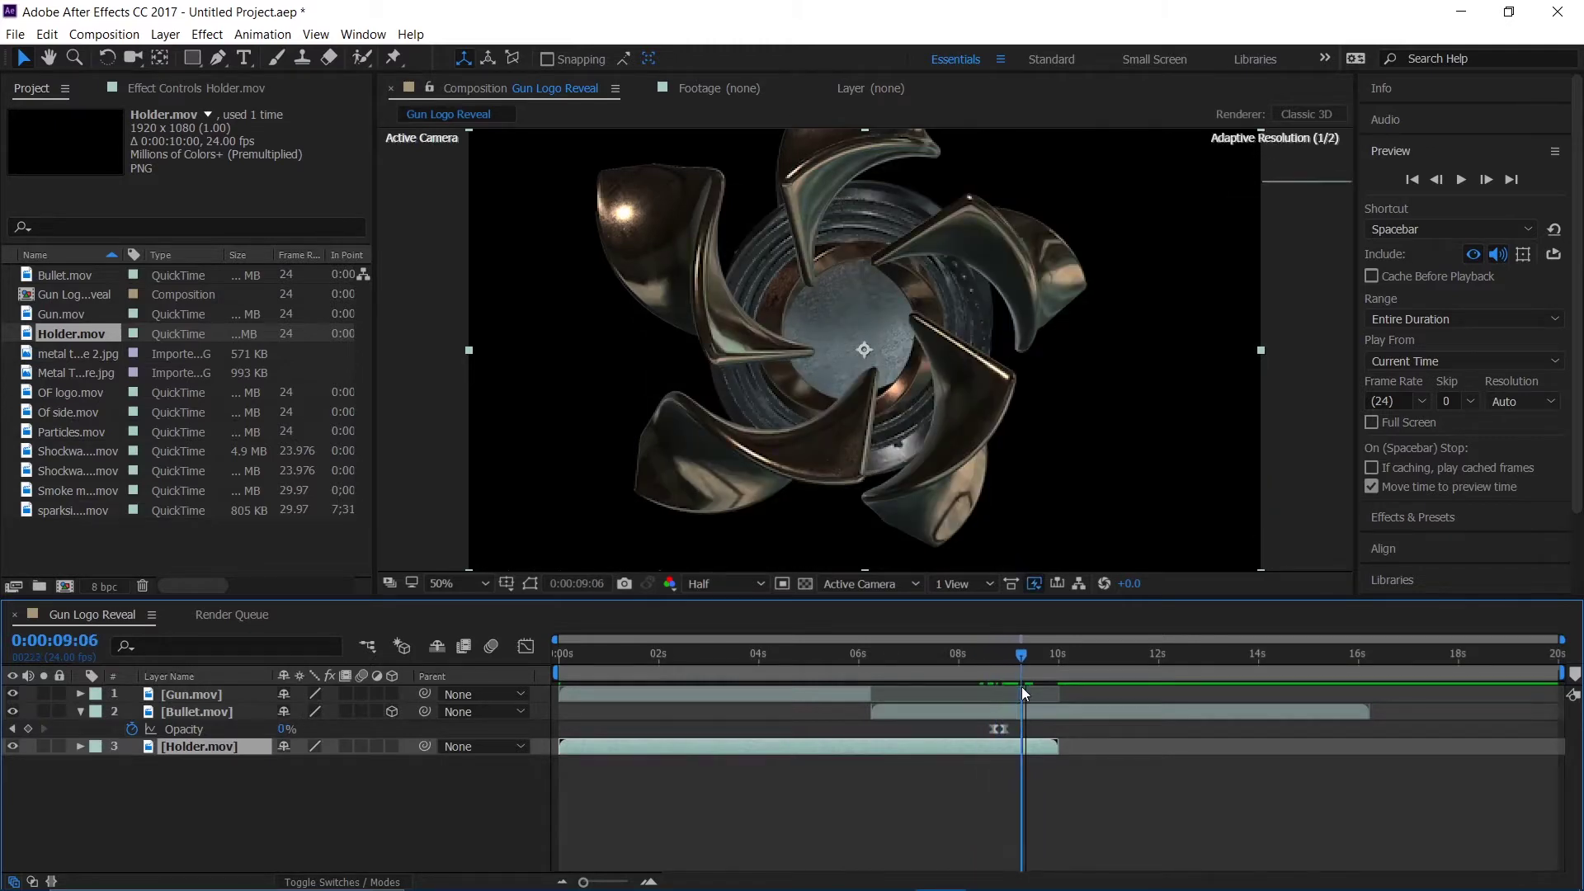
click(200, 712)
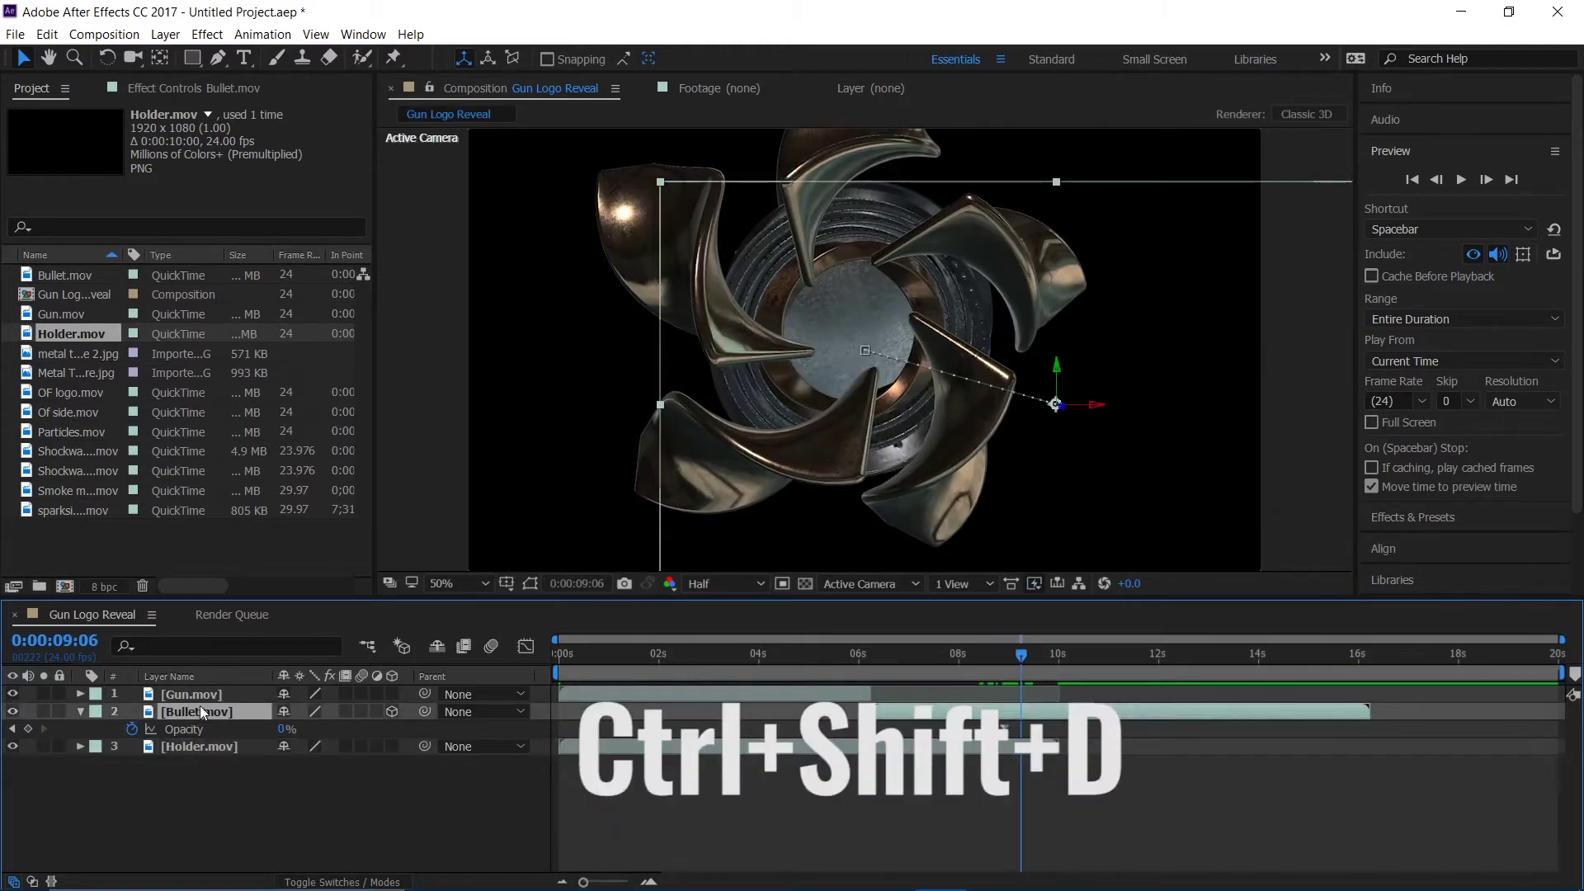
key(ctrl+shift+d)
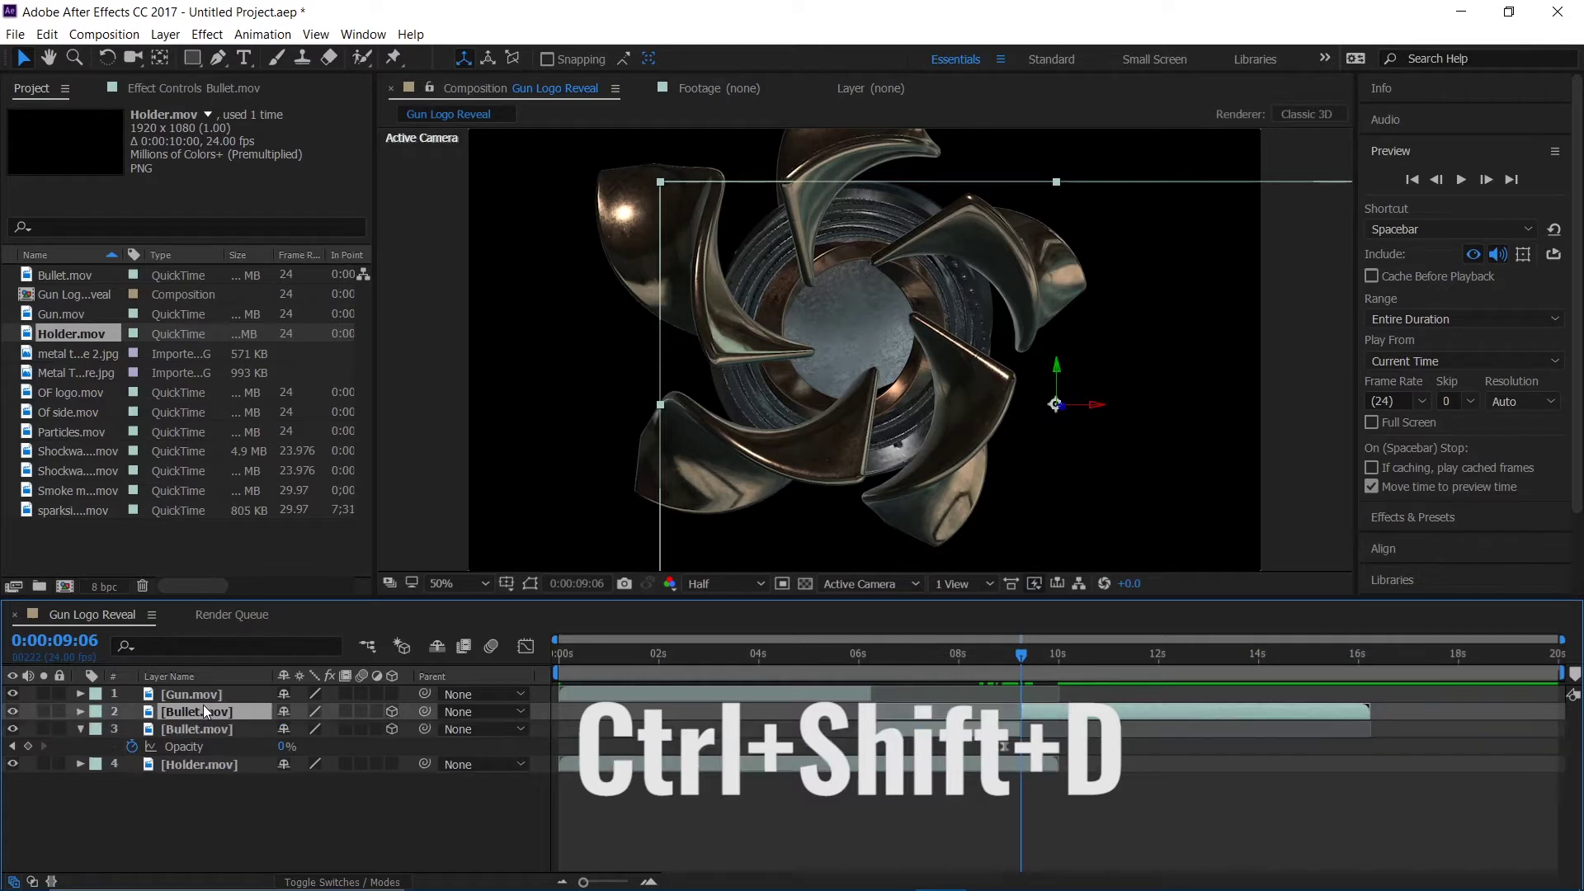
key(Delete)
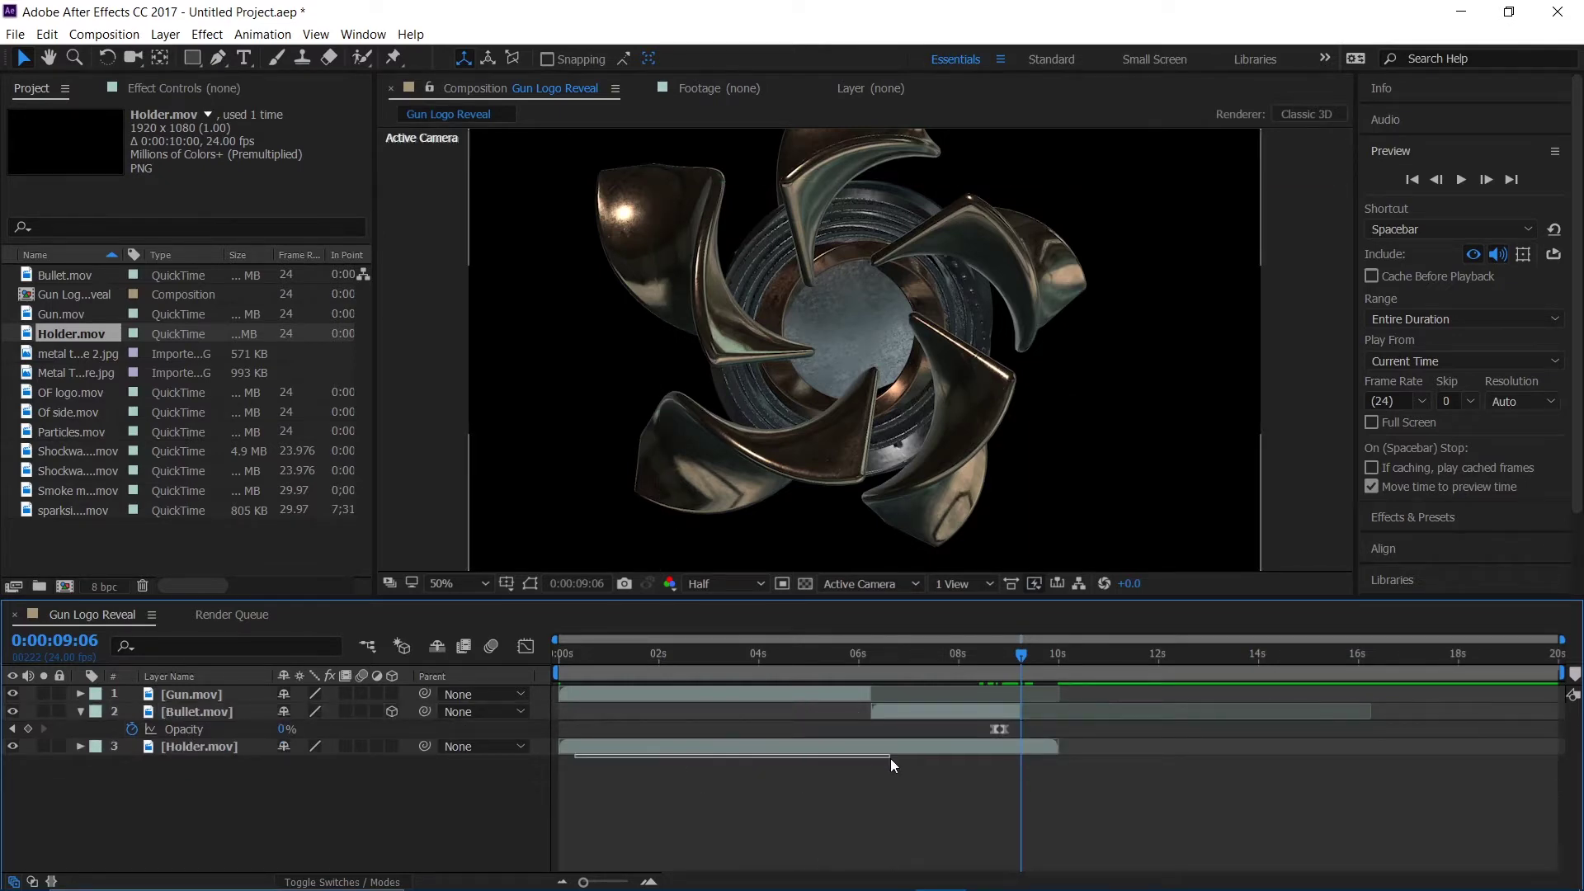
Step: Shift the Holder.mov layer to start at about 0:00:08:22 and preview the composition from the beginning
drag(746, 751, 1186, 746)
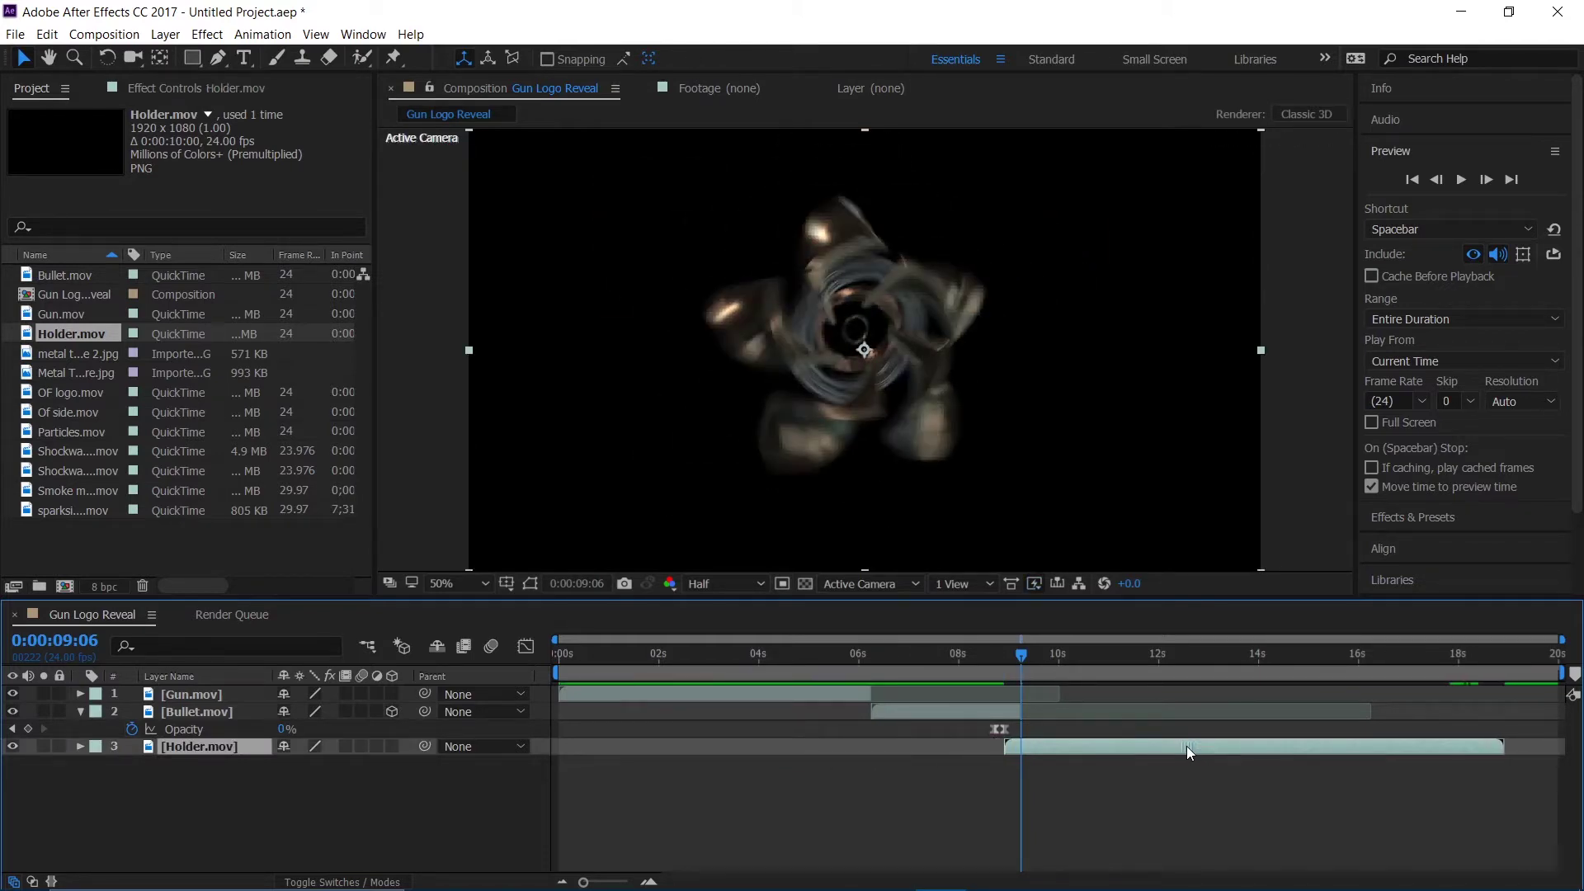
click(786, 650)
key(Home)
key(space)
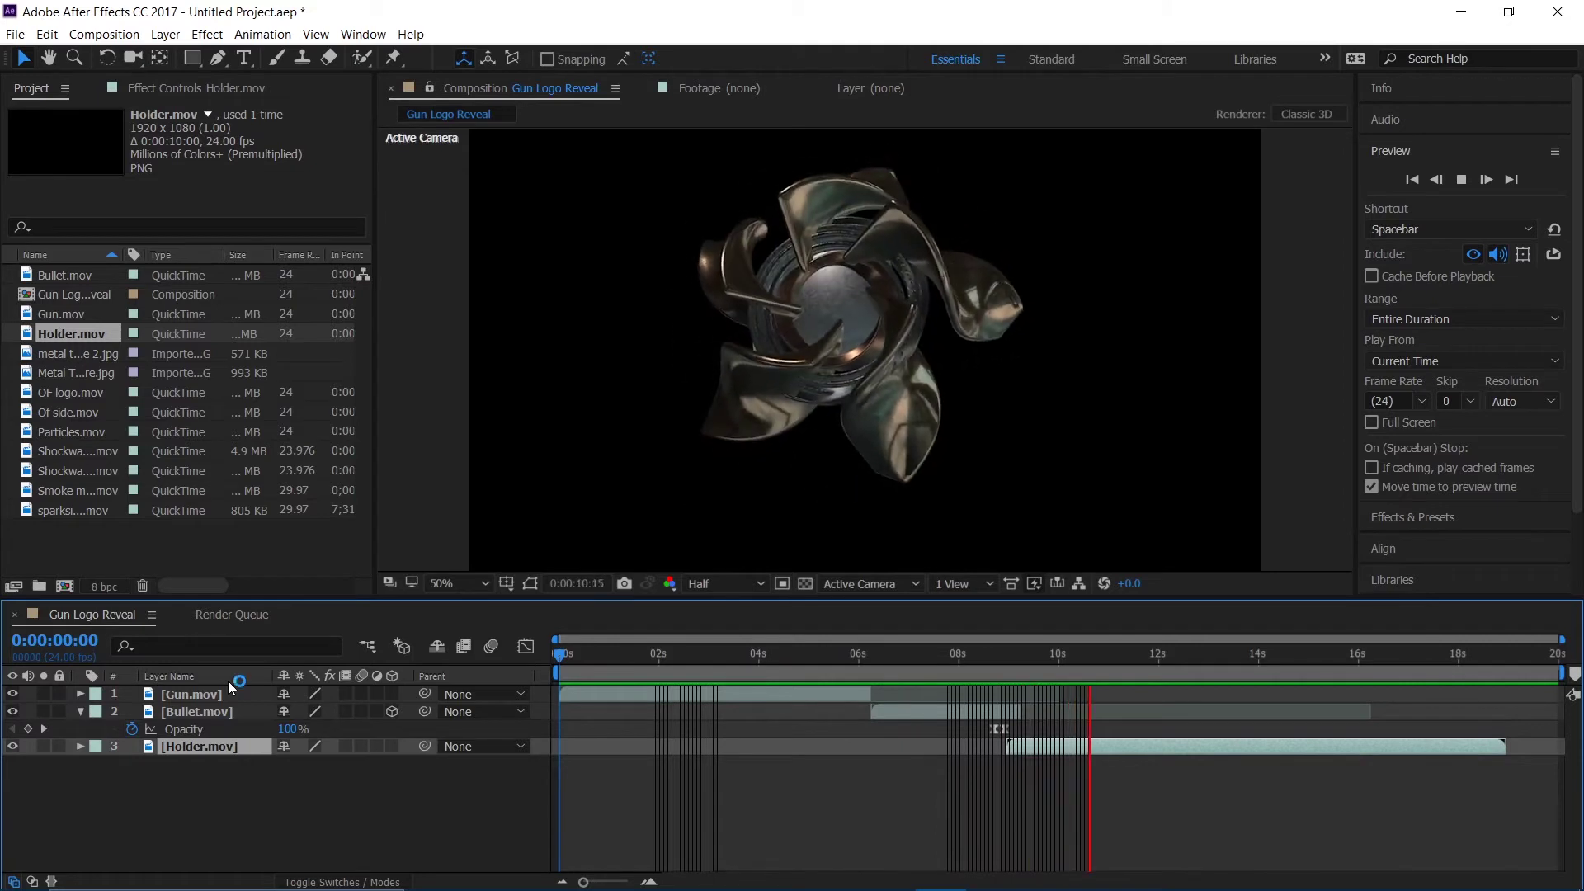
key(space)
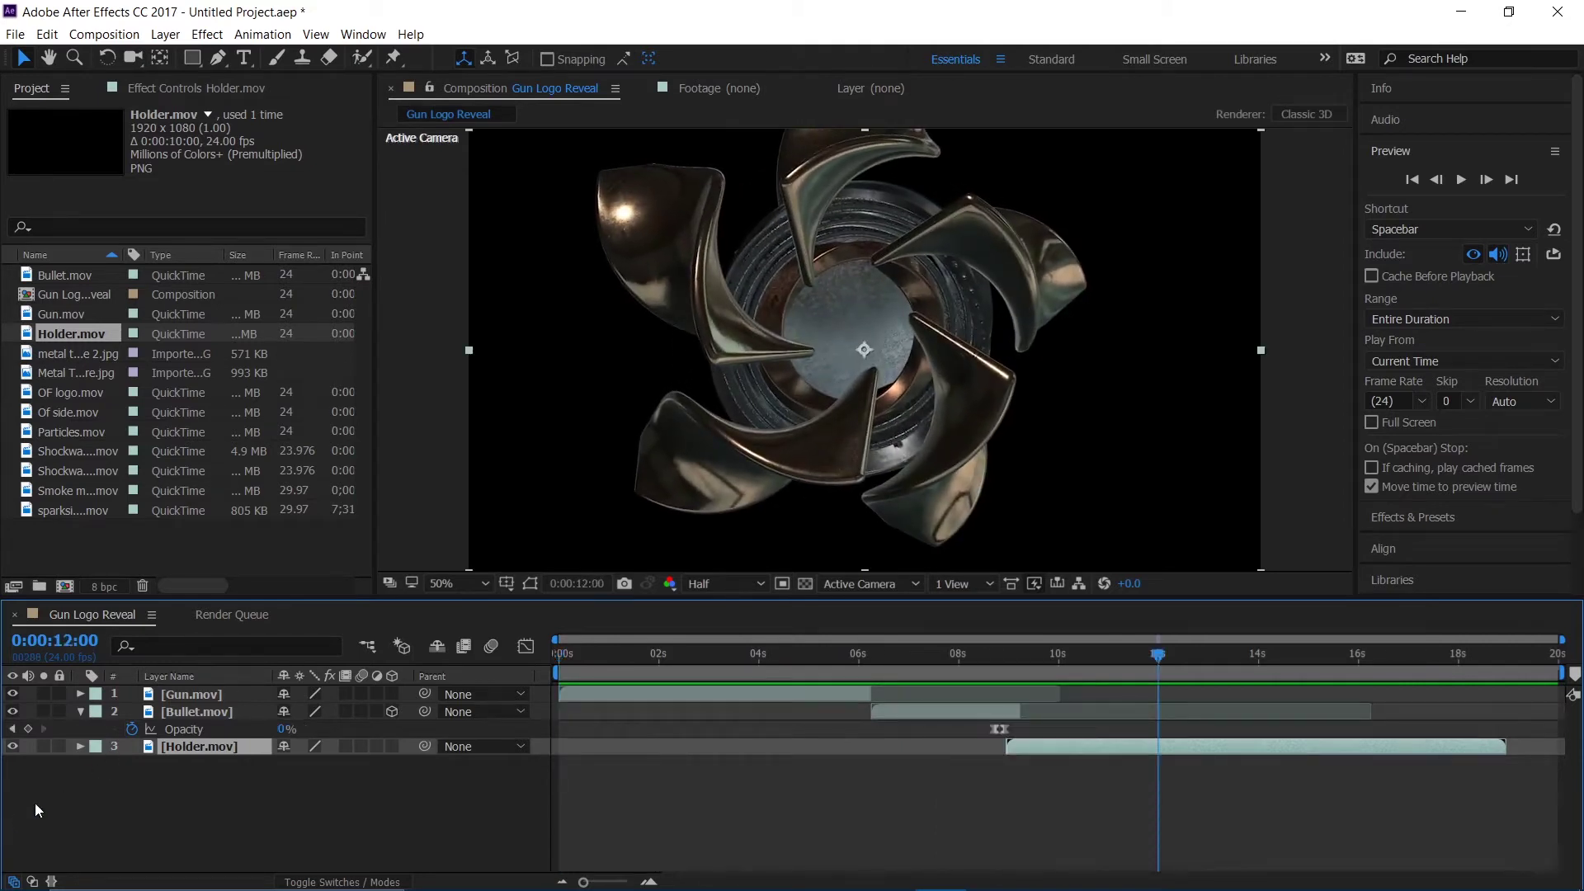
Step: Collapse Bullet.mov's properties, add Of side.mov as the top layer and set its blending mode to Add
click(68, 800)
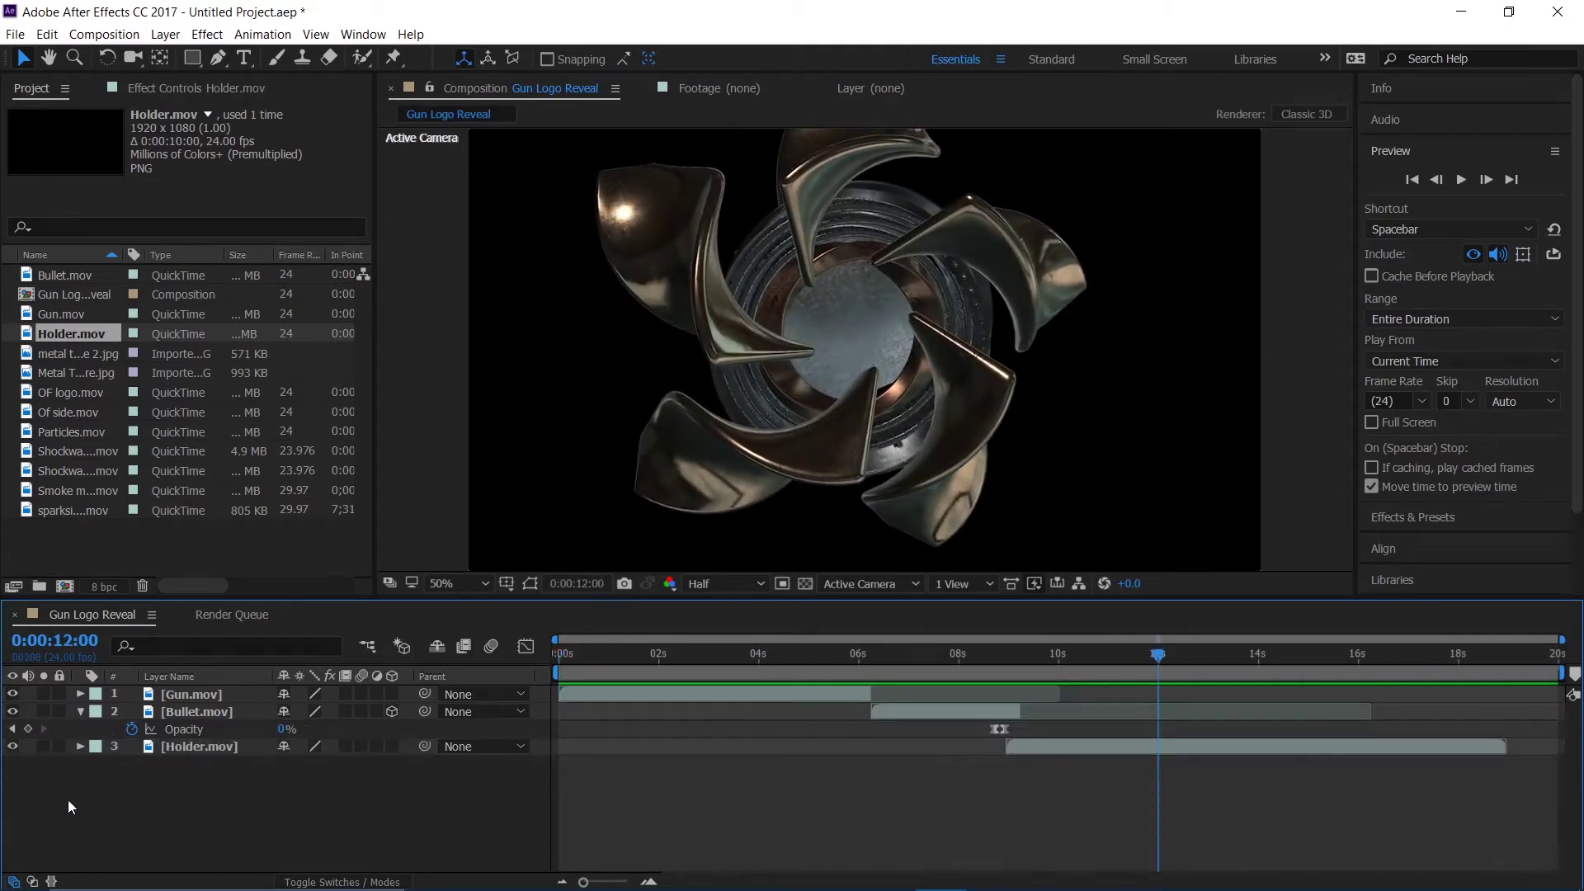
click(79, 711)
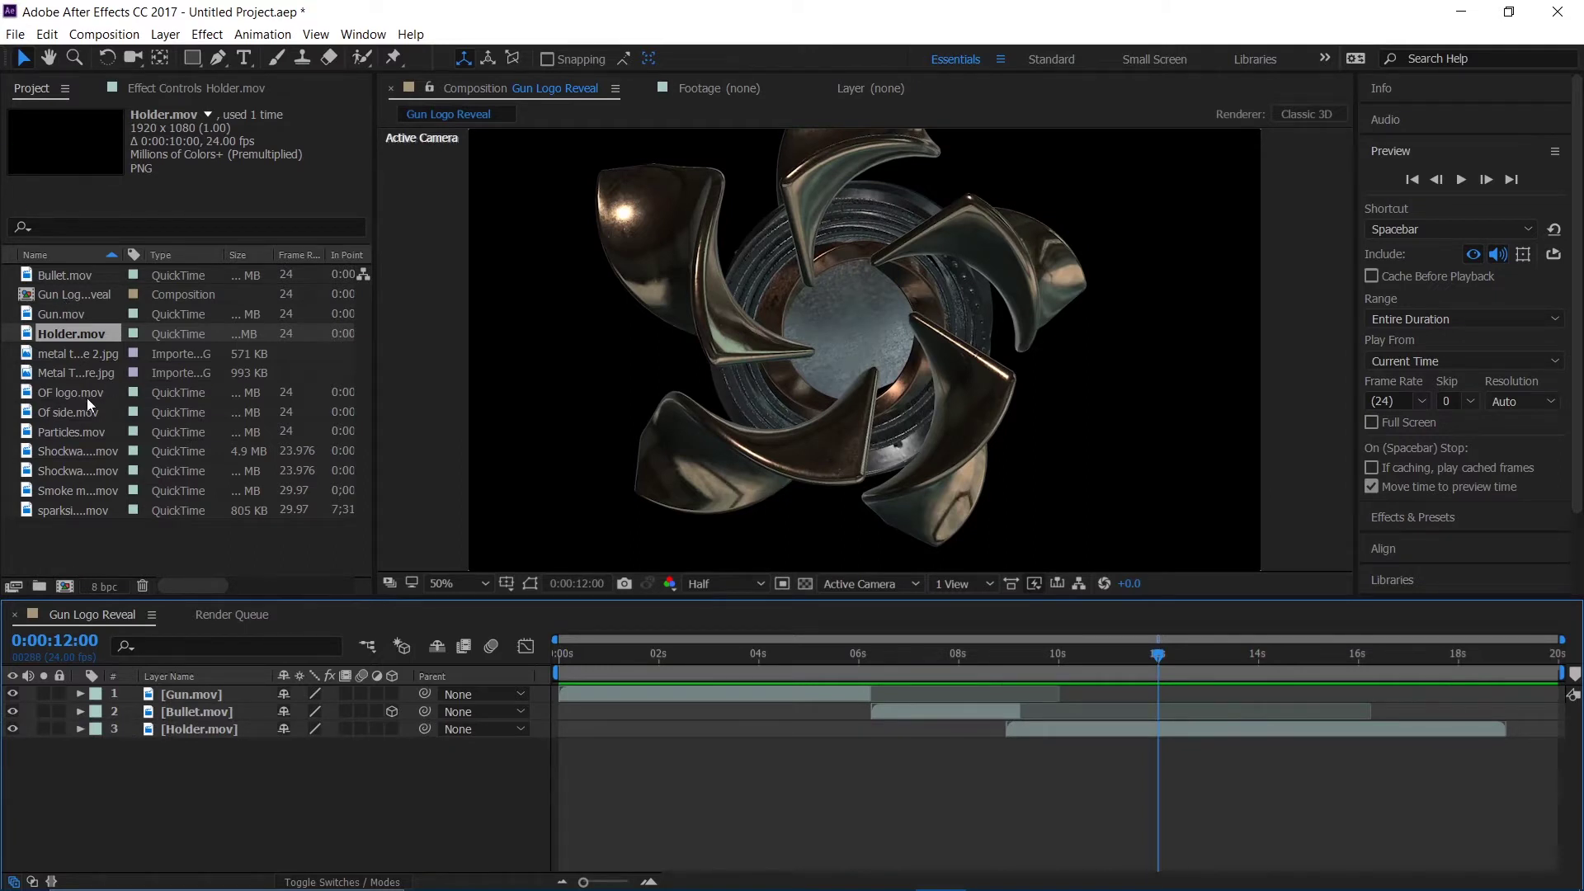
drag(71, 414, 208, 697)
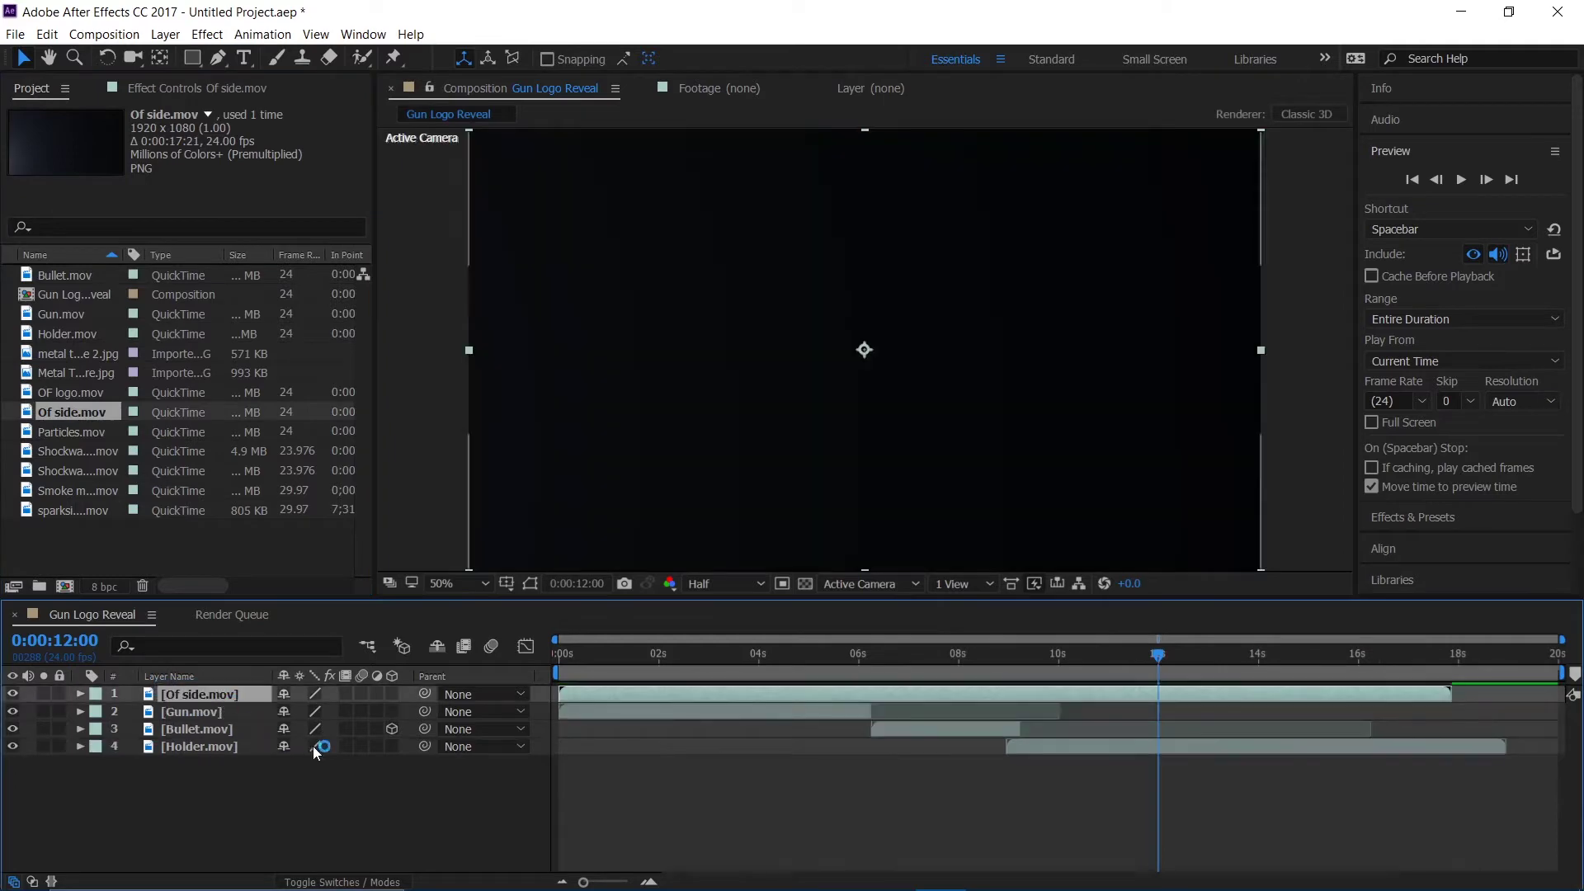
click(364, 882)
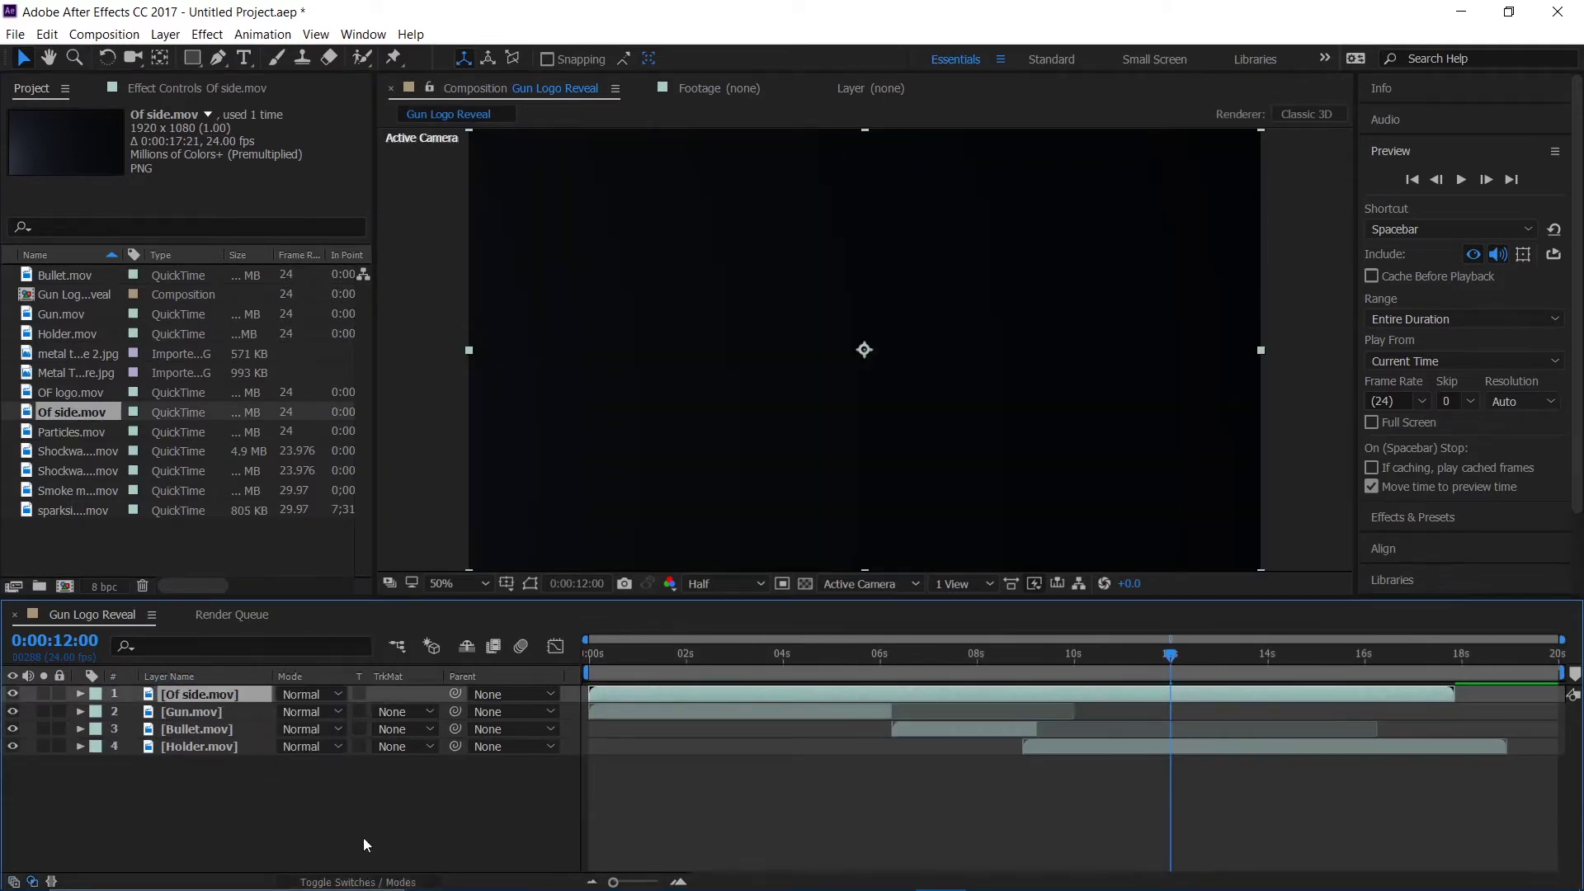
click(334, 696)
click(367, 345)
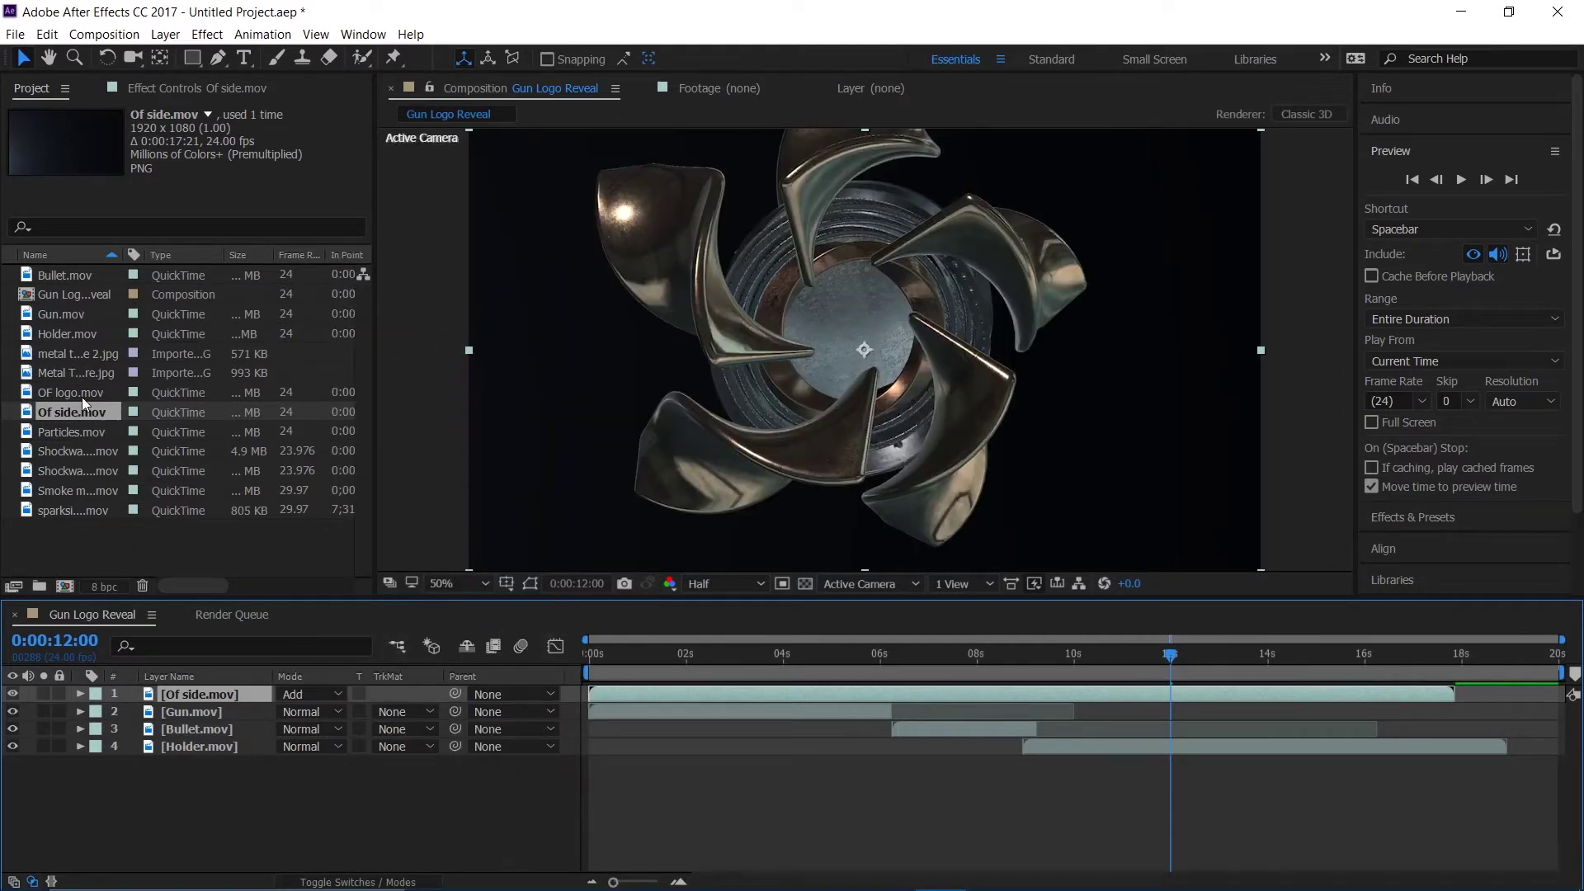
Step: Add OF logo.mov above the Of side.mov layer and set its blending mode to Add
drag(81, 397, 205, 691)
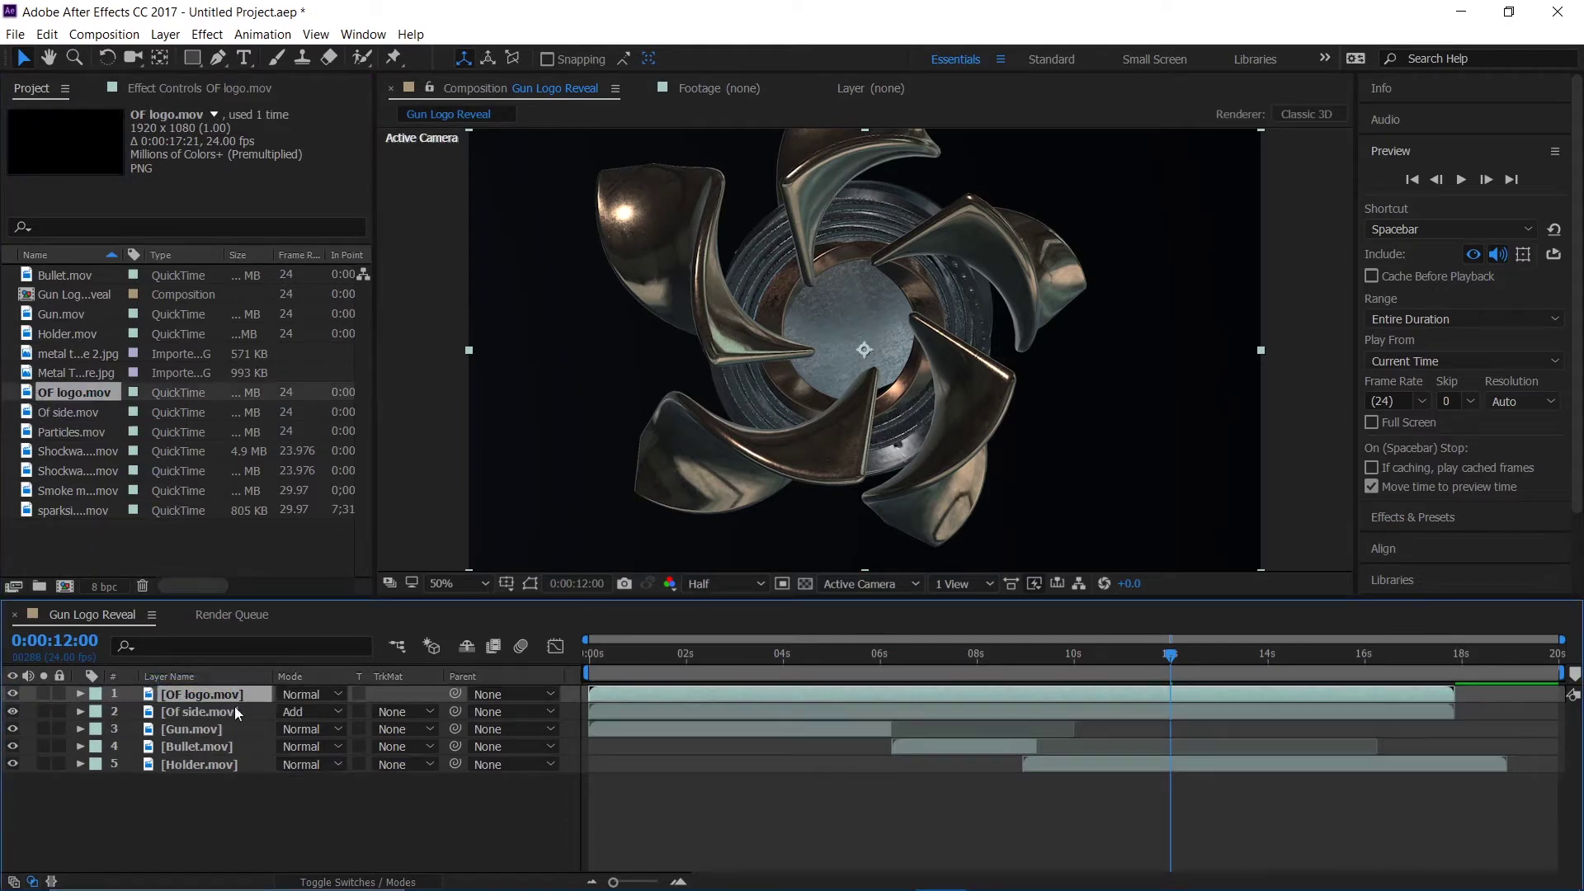
click(293, 700)
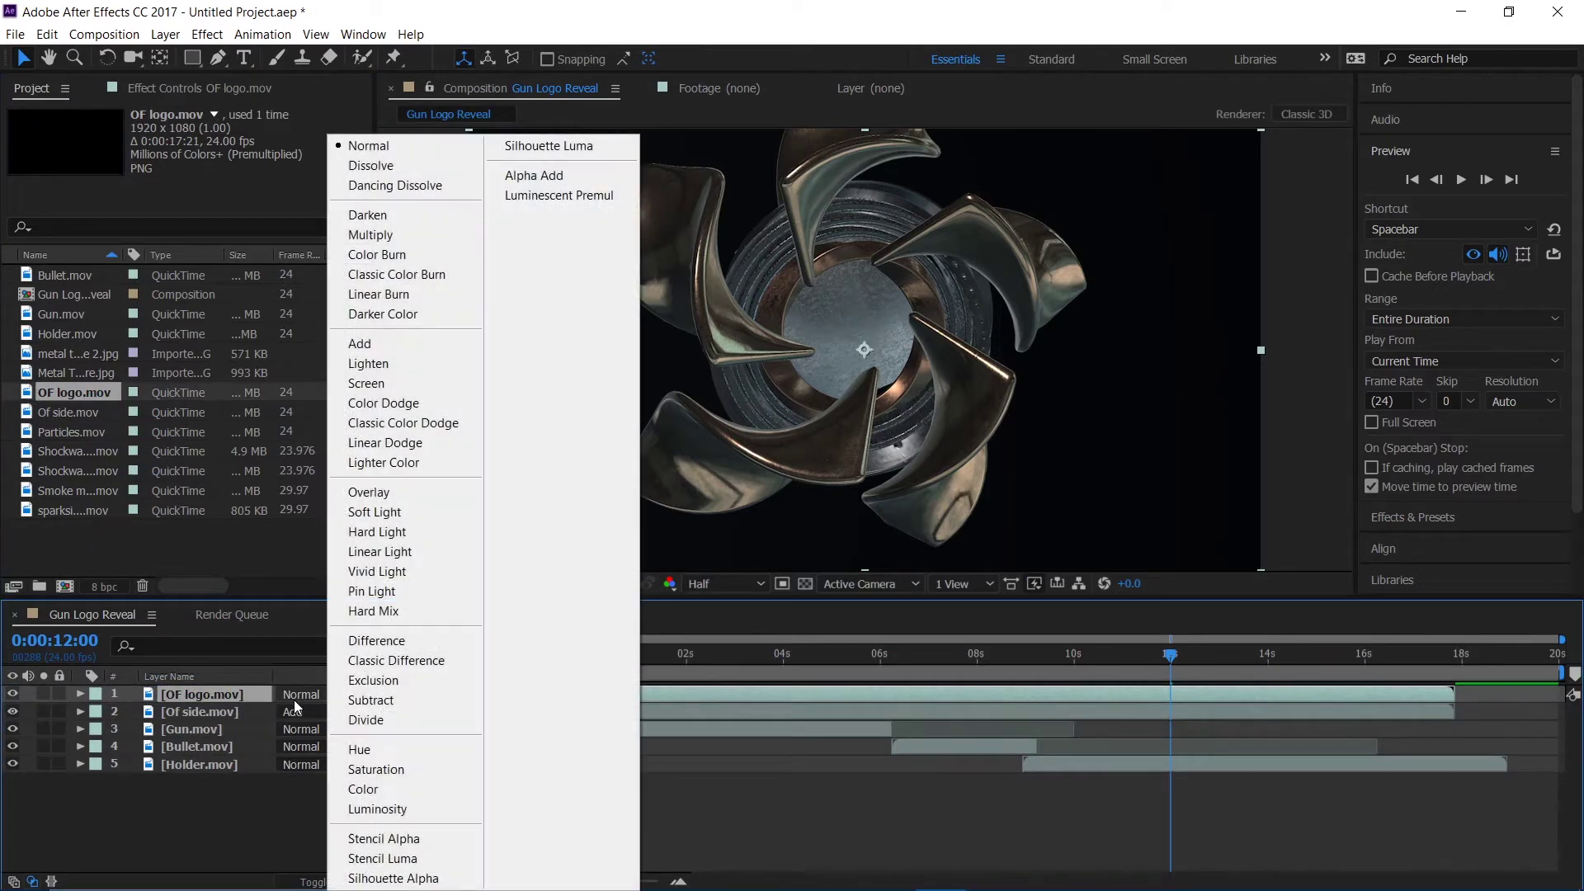
click(447, 343)
Step: Preview the composition from 0:00:00:00 to check the timing of the flares
drag(982, 658, 467, 703)
key(space)
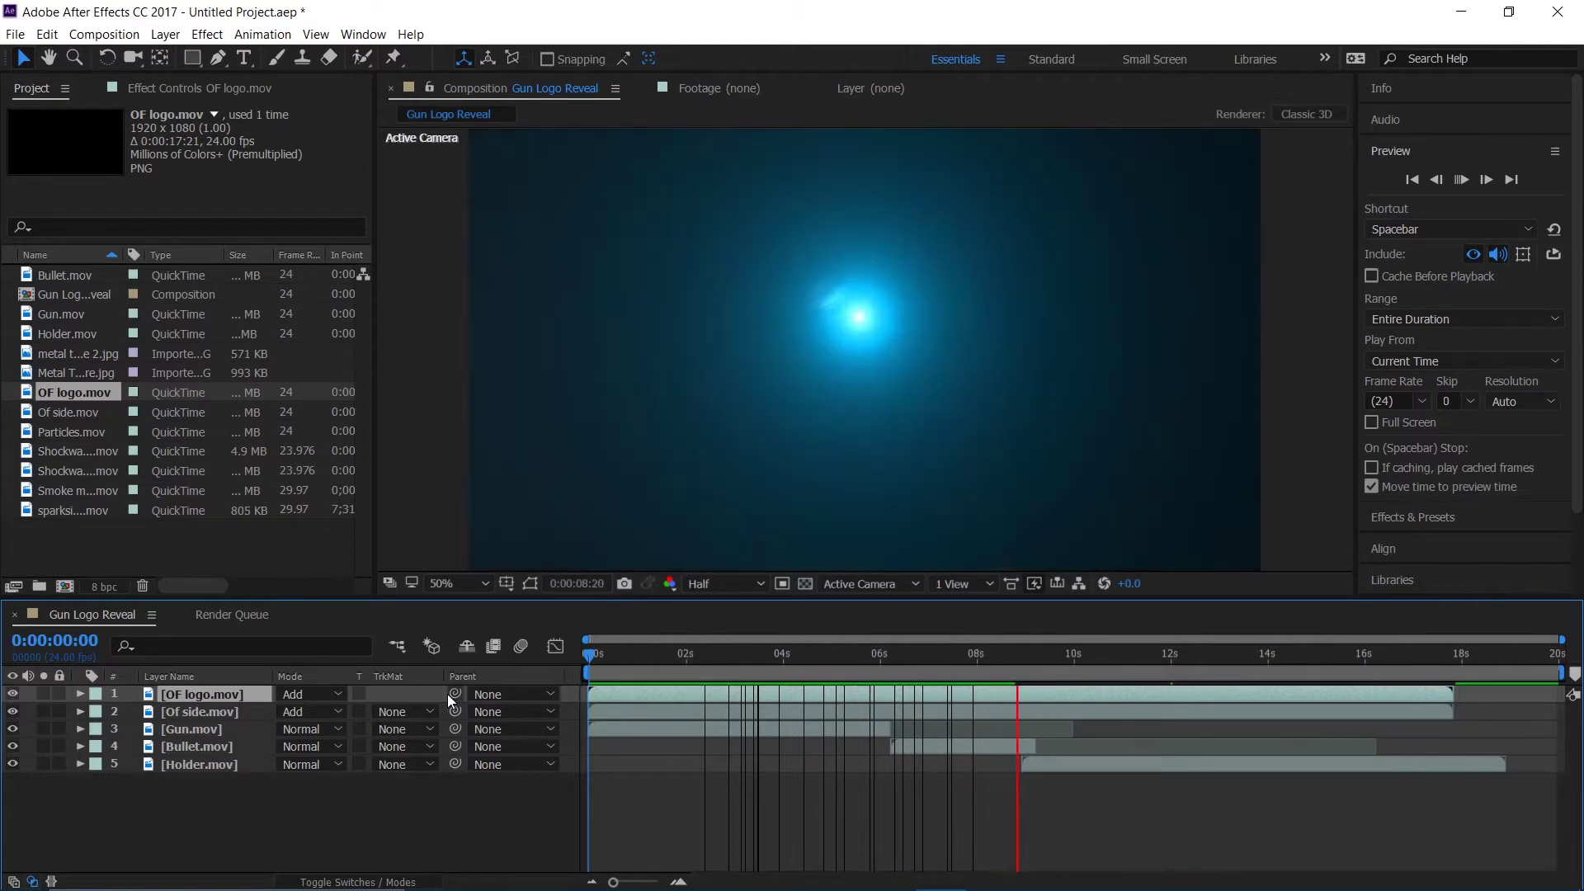
key(space)
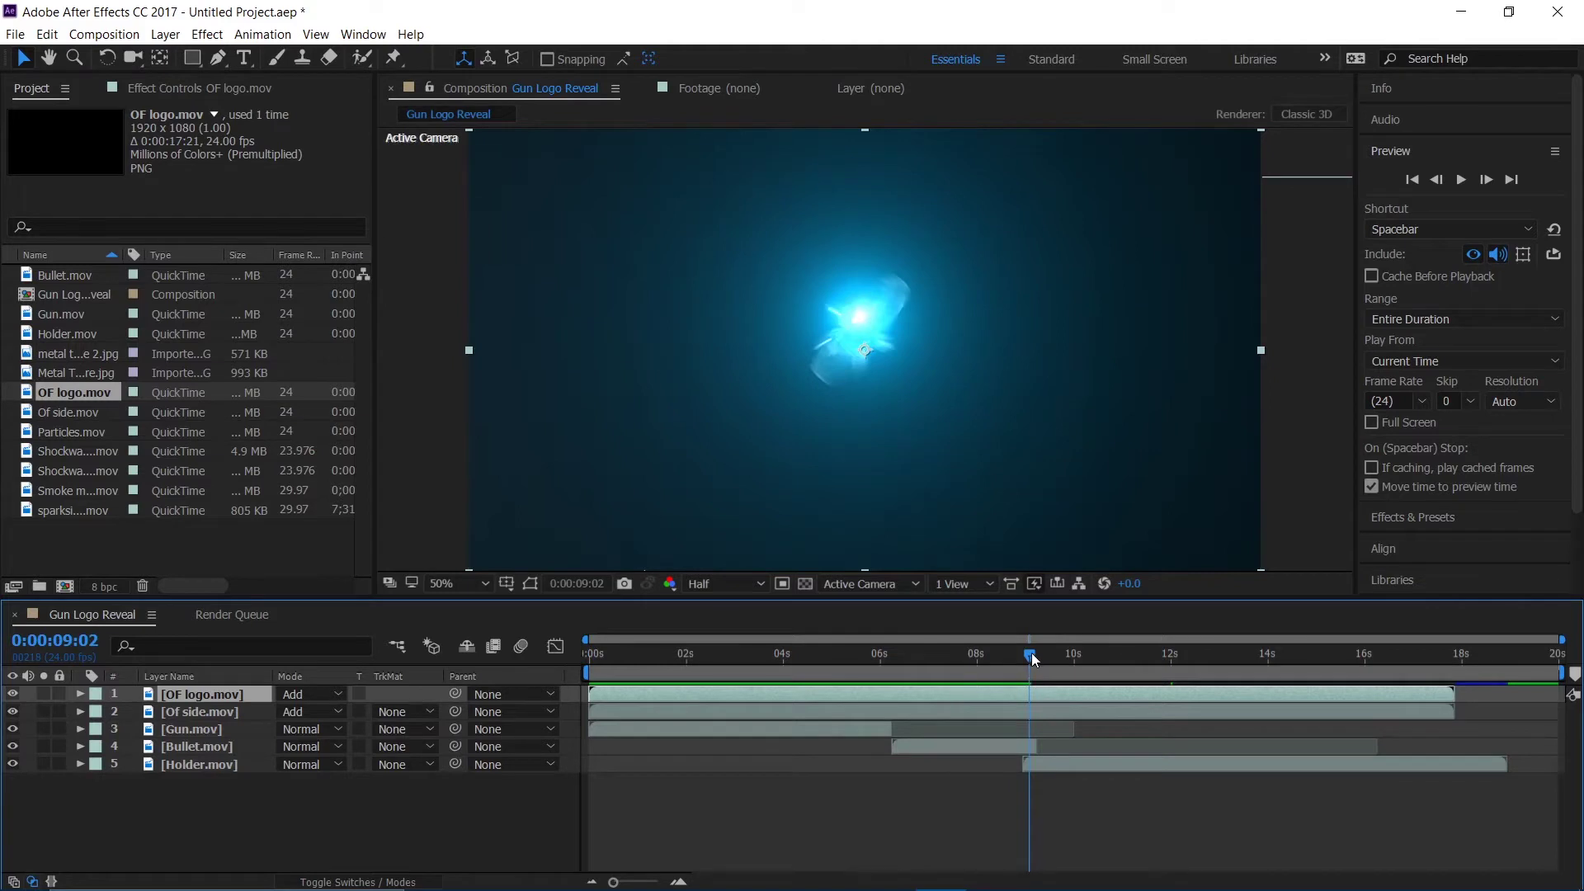
Step: At 0:00:08:22, shift the OF logo.mov layer about 0.7 seconds later and preview from 0:00:07:05
drag(1031, 653, 1022, 655)
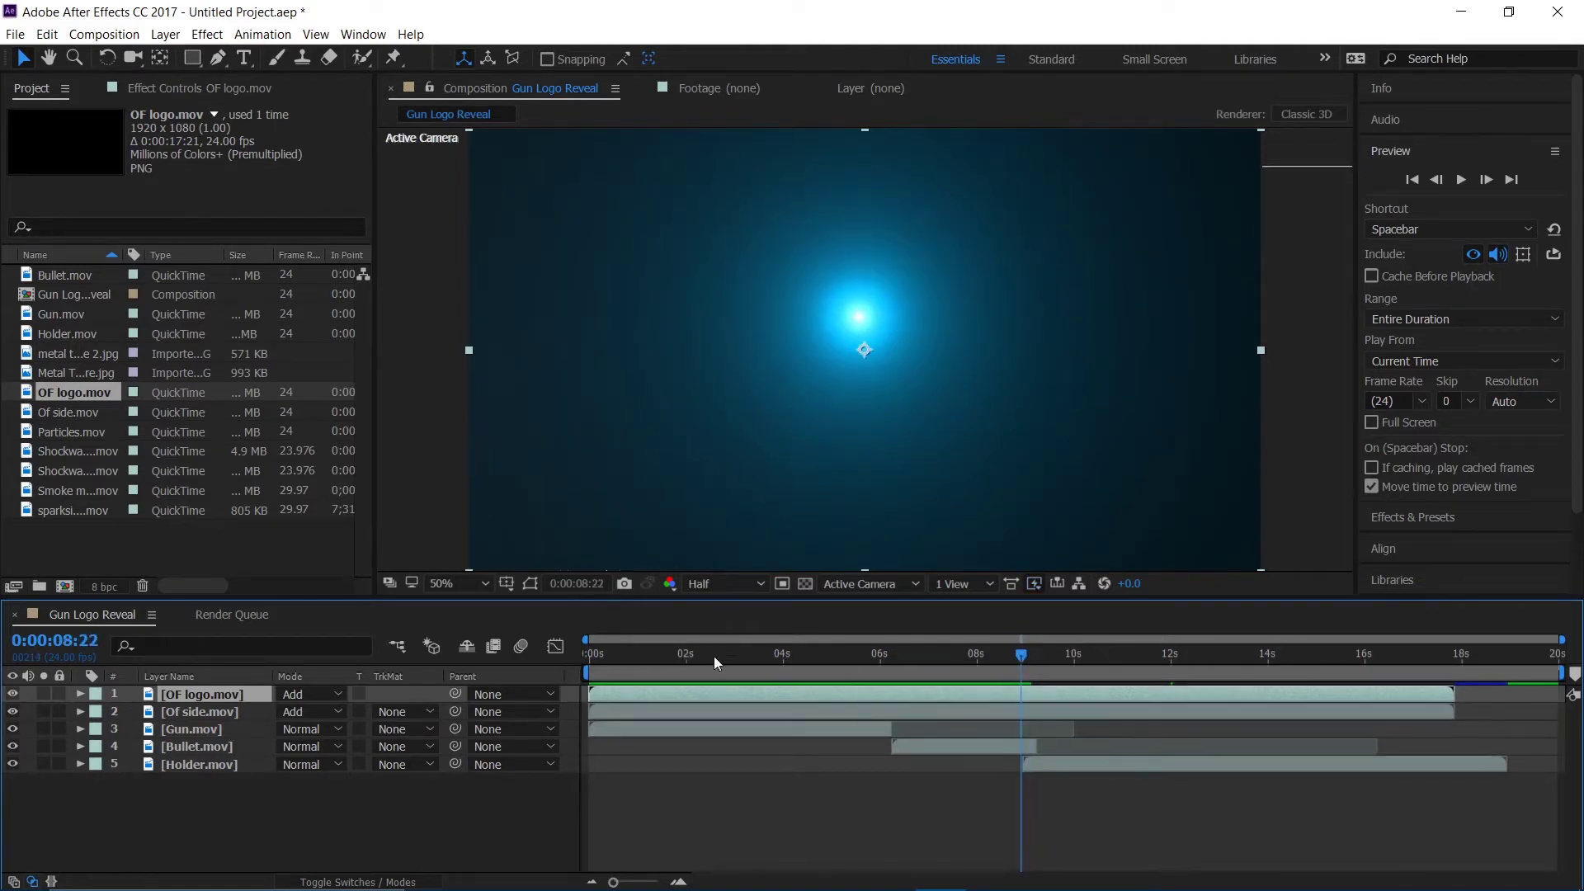
drag(737, 693, 769, 691)
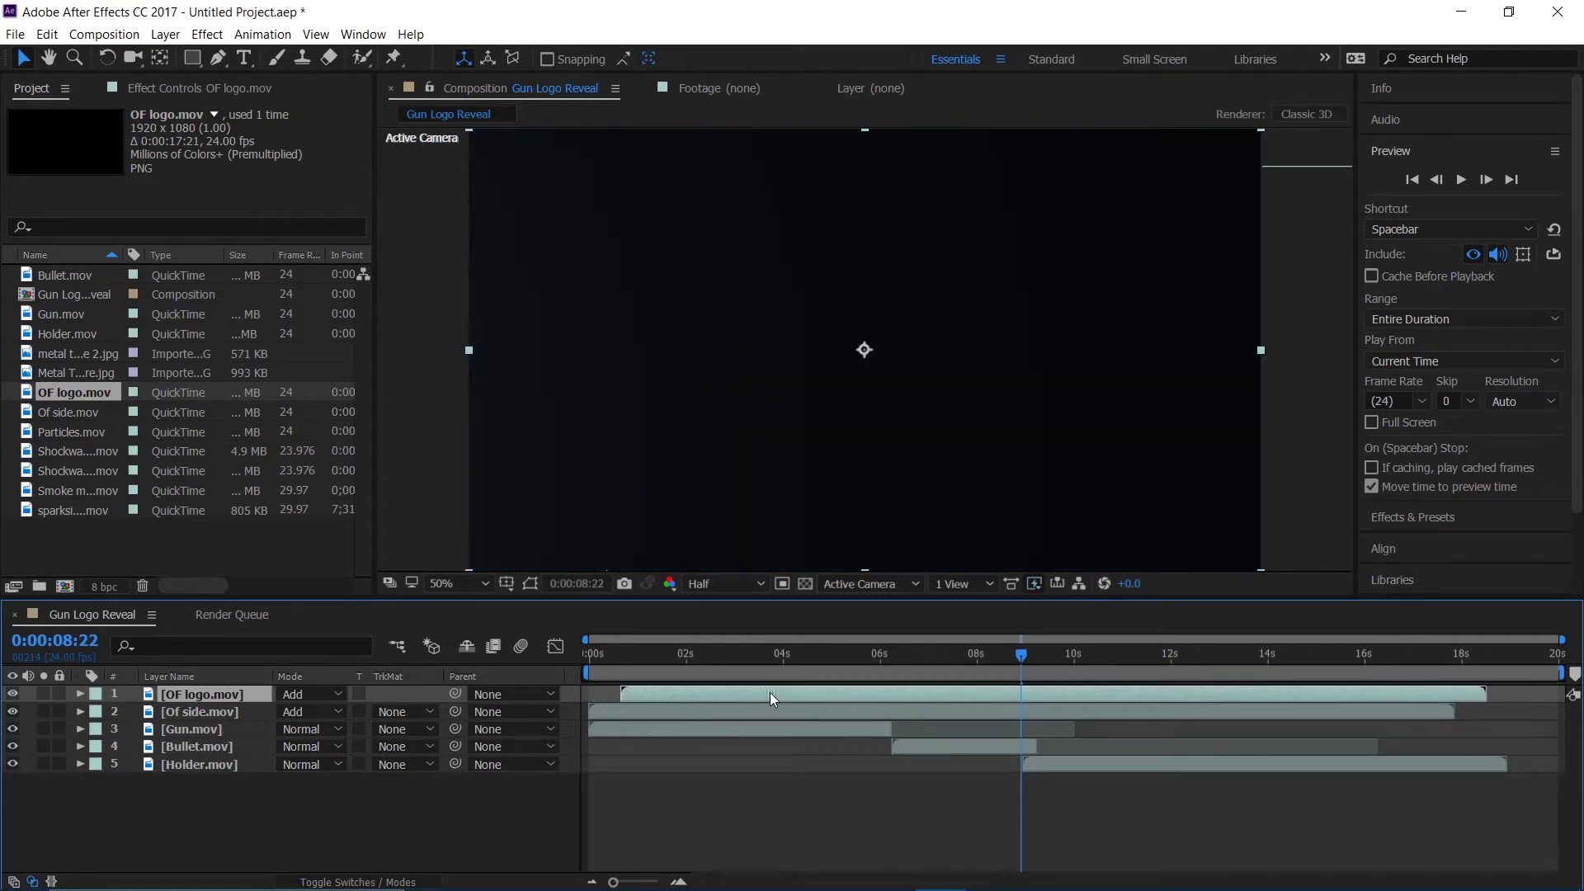
click(938, 665)
key(space)
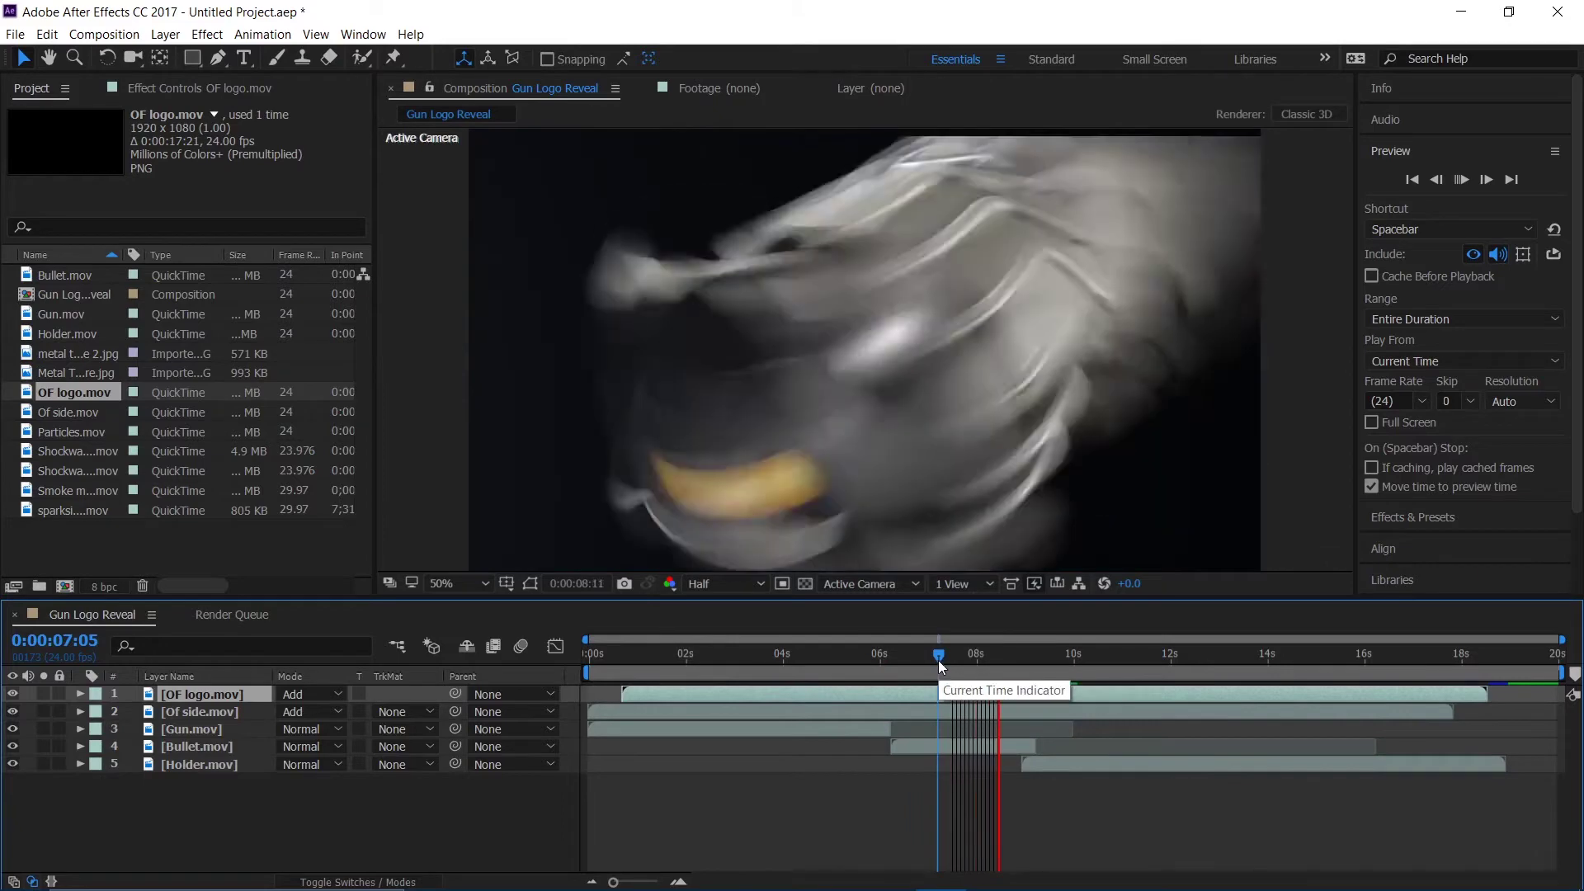
Step: Shift OF logo.mov about 0.1 seconds earlier and Holder.mov about 0.2 seconds later, and preview from 0:00:08:14
key(space)
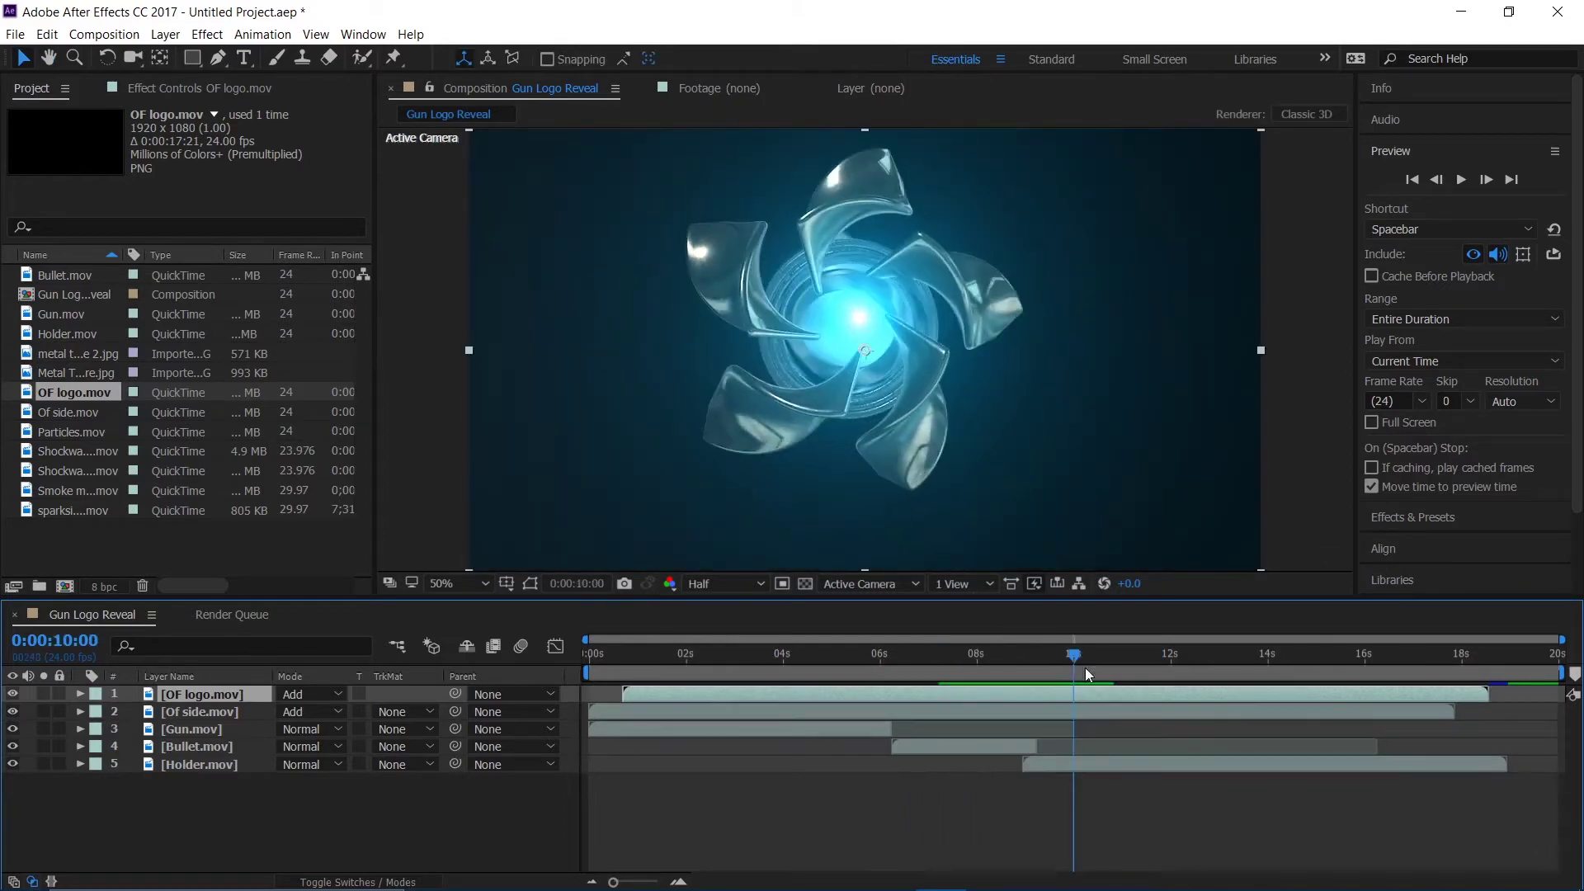
drag(1075, 657, 1046, 695)
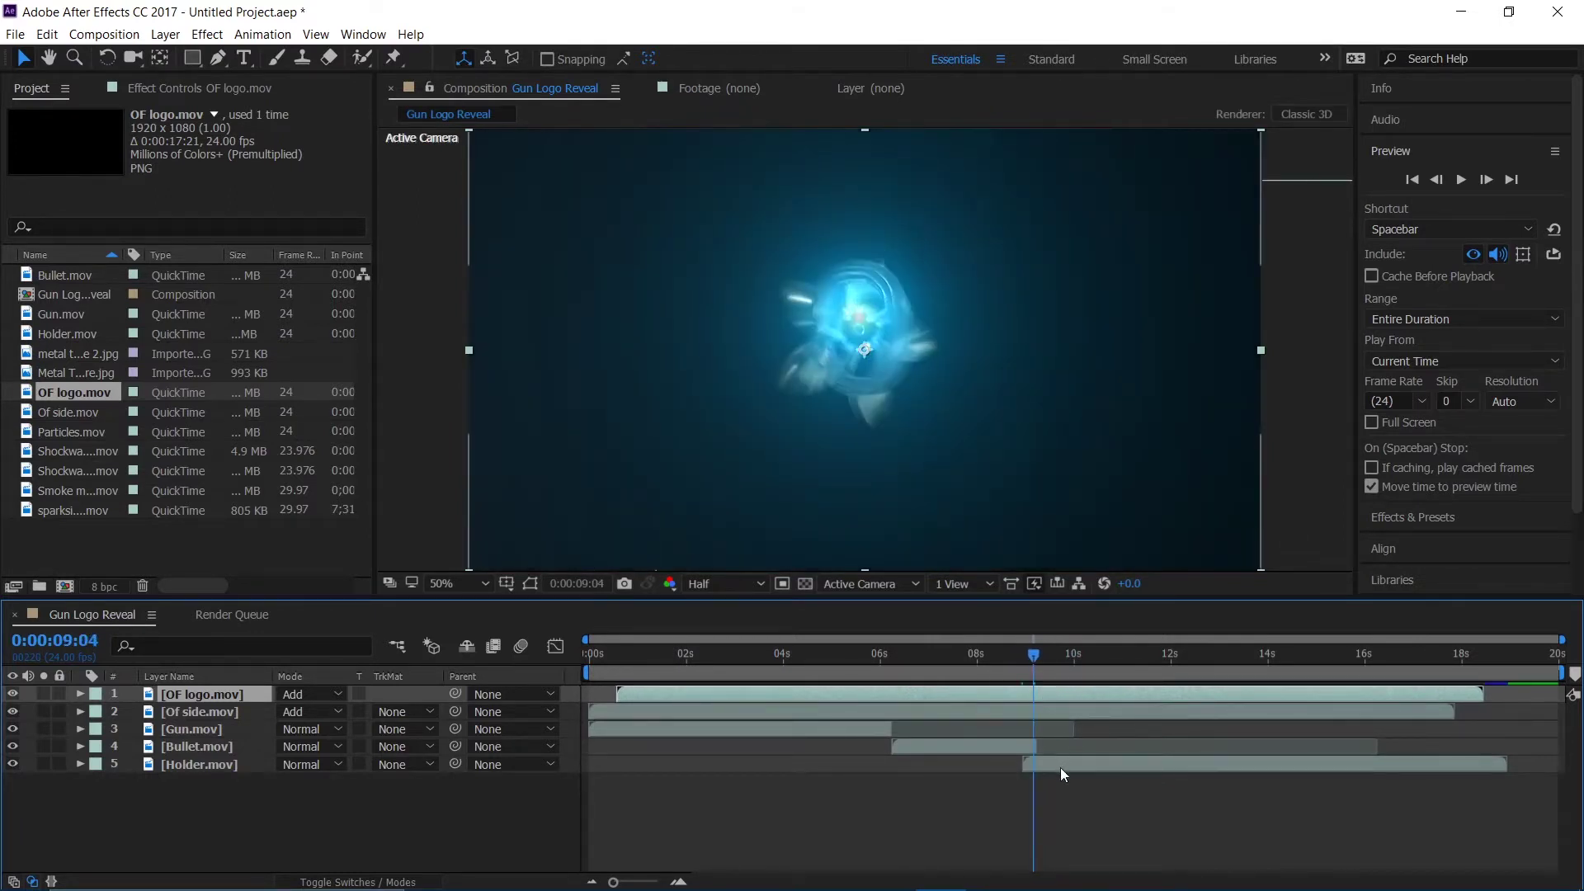
drag(1061, 762, 1067, 759)
click(1006, 656)
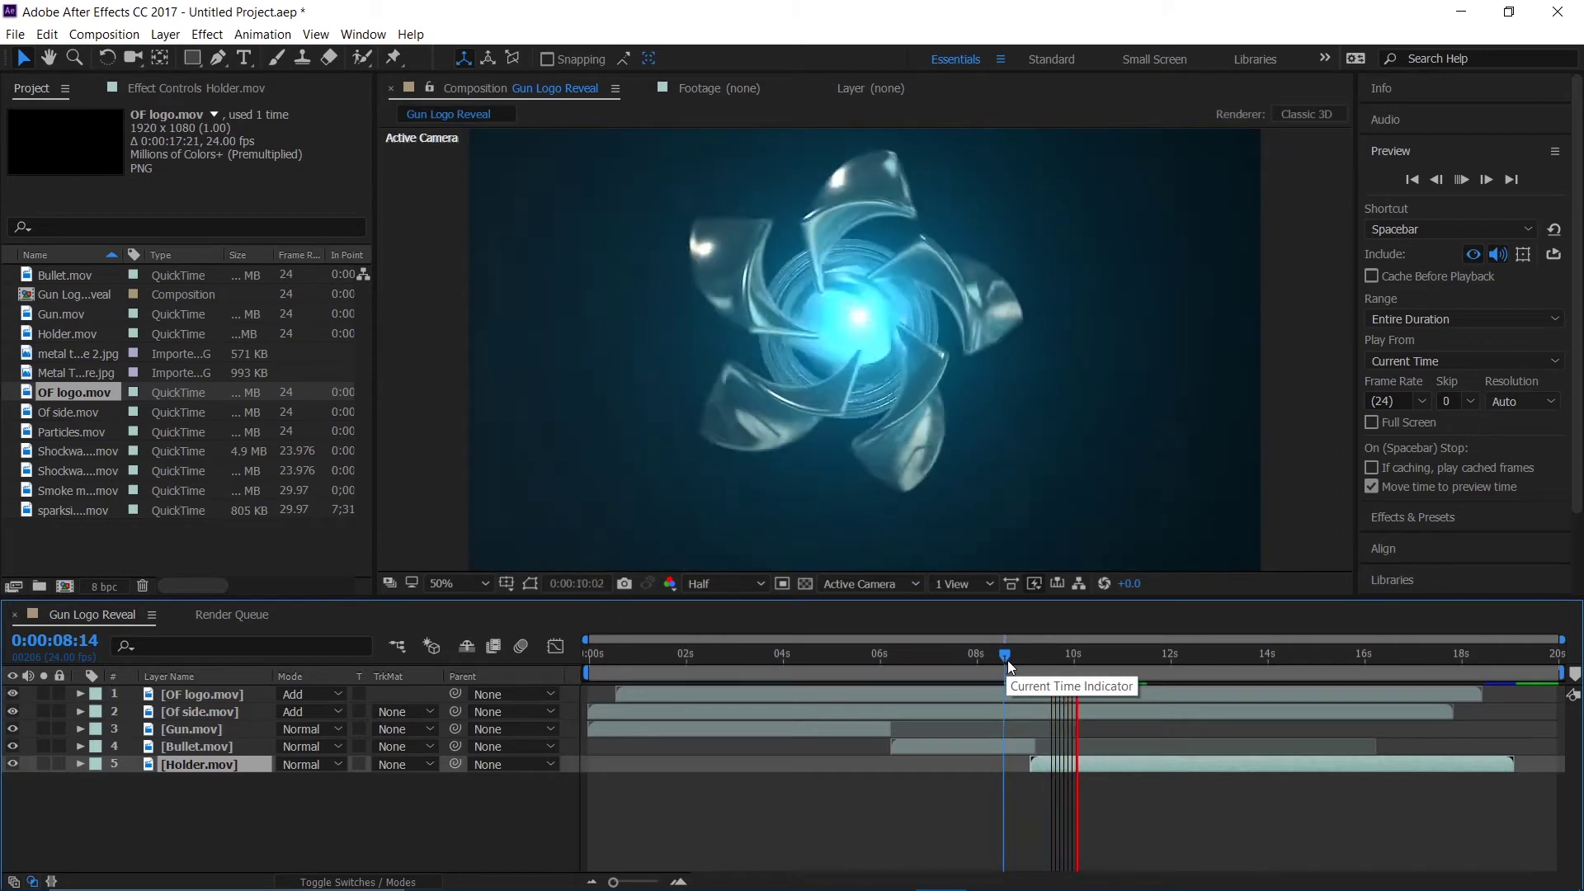
key(space)
Step: Nudge the OF logo.mov layer slightly earlier again and preview the bullet-to-holder transition from 0:00:08:01
drag(1016, 659, 972, 671)
key(space)
key(space)
key(space)
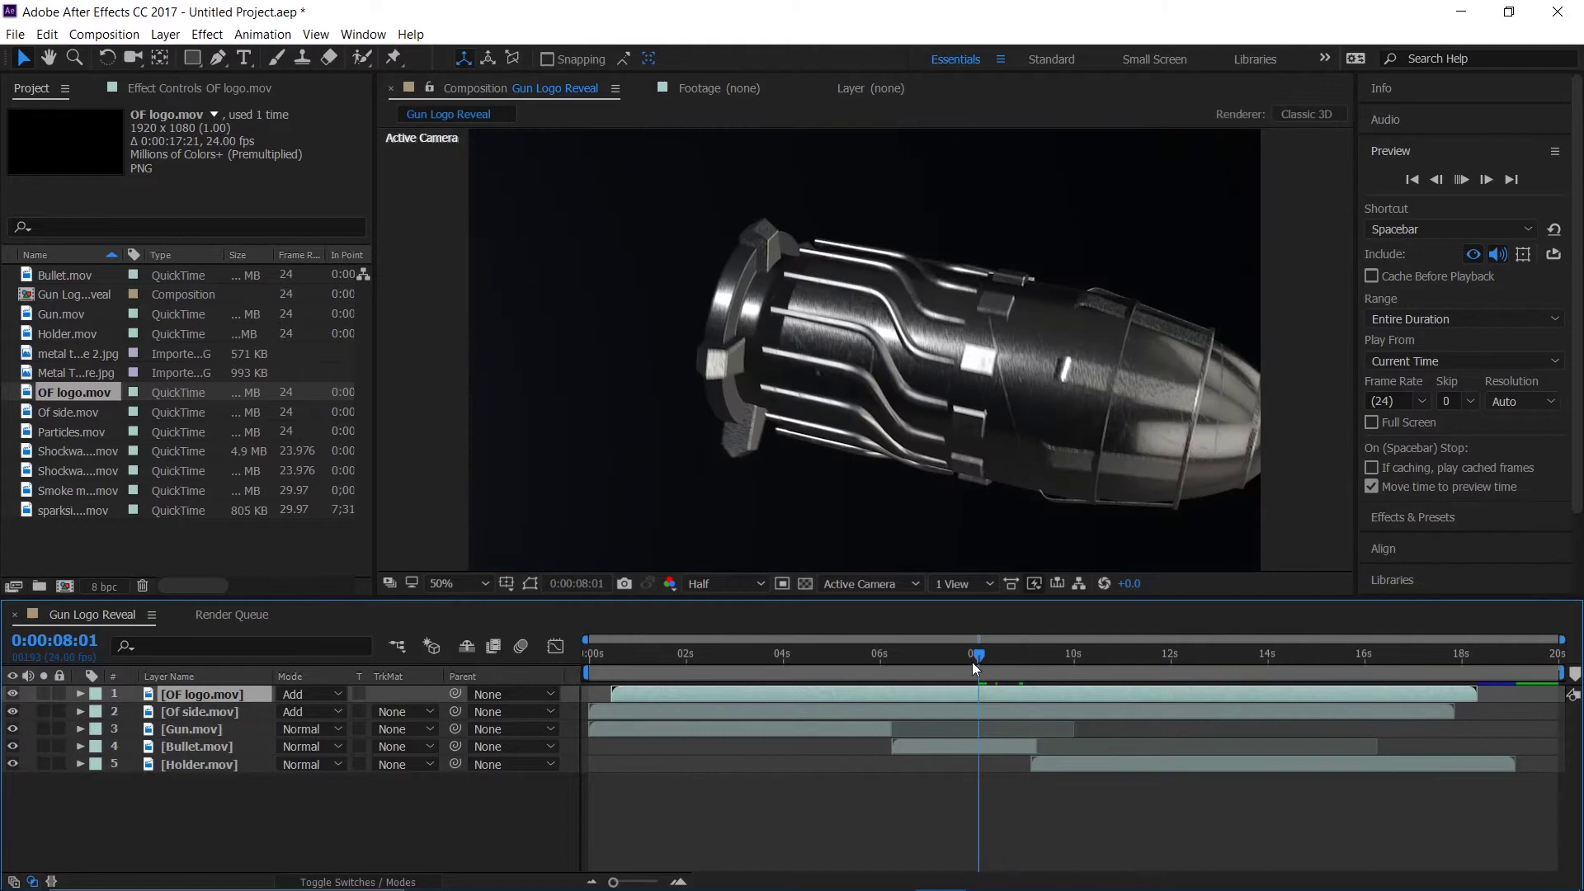
key(space)
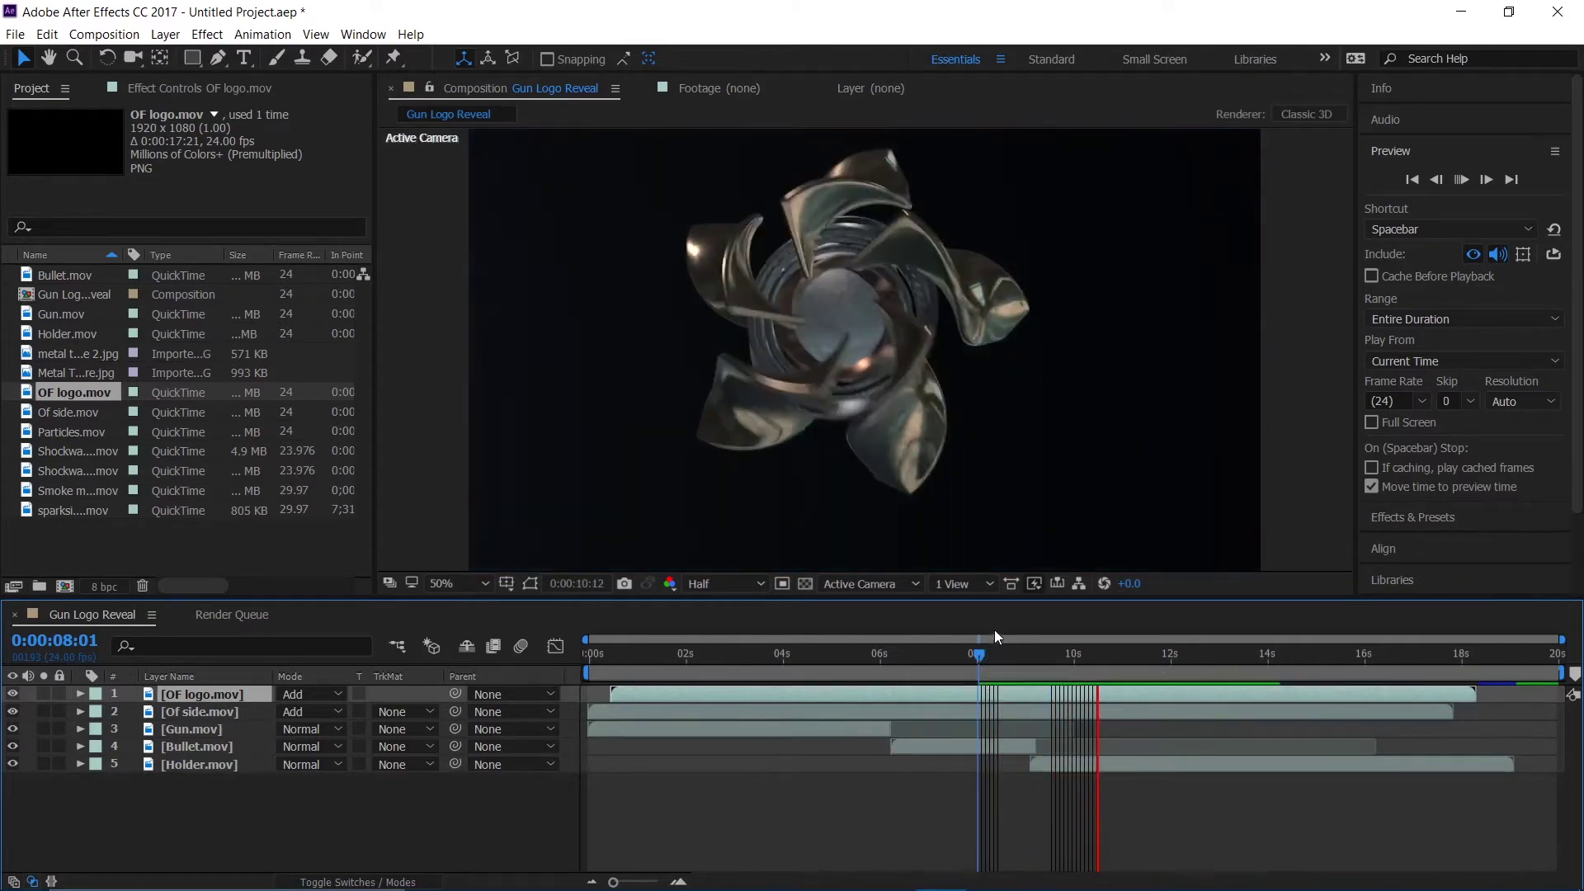
key(space)
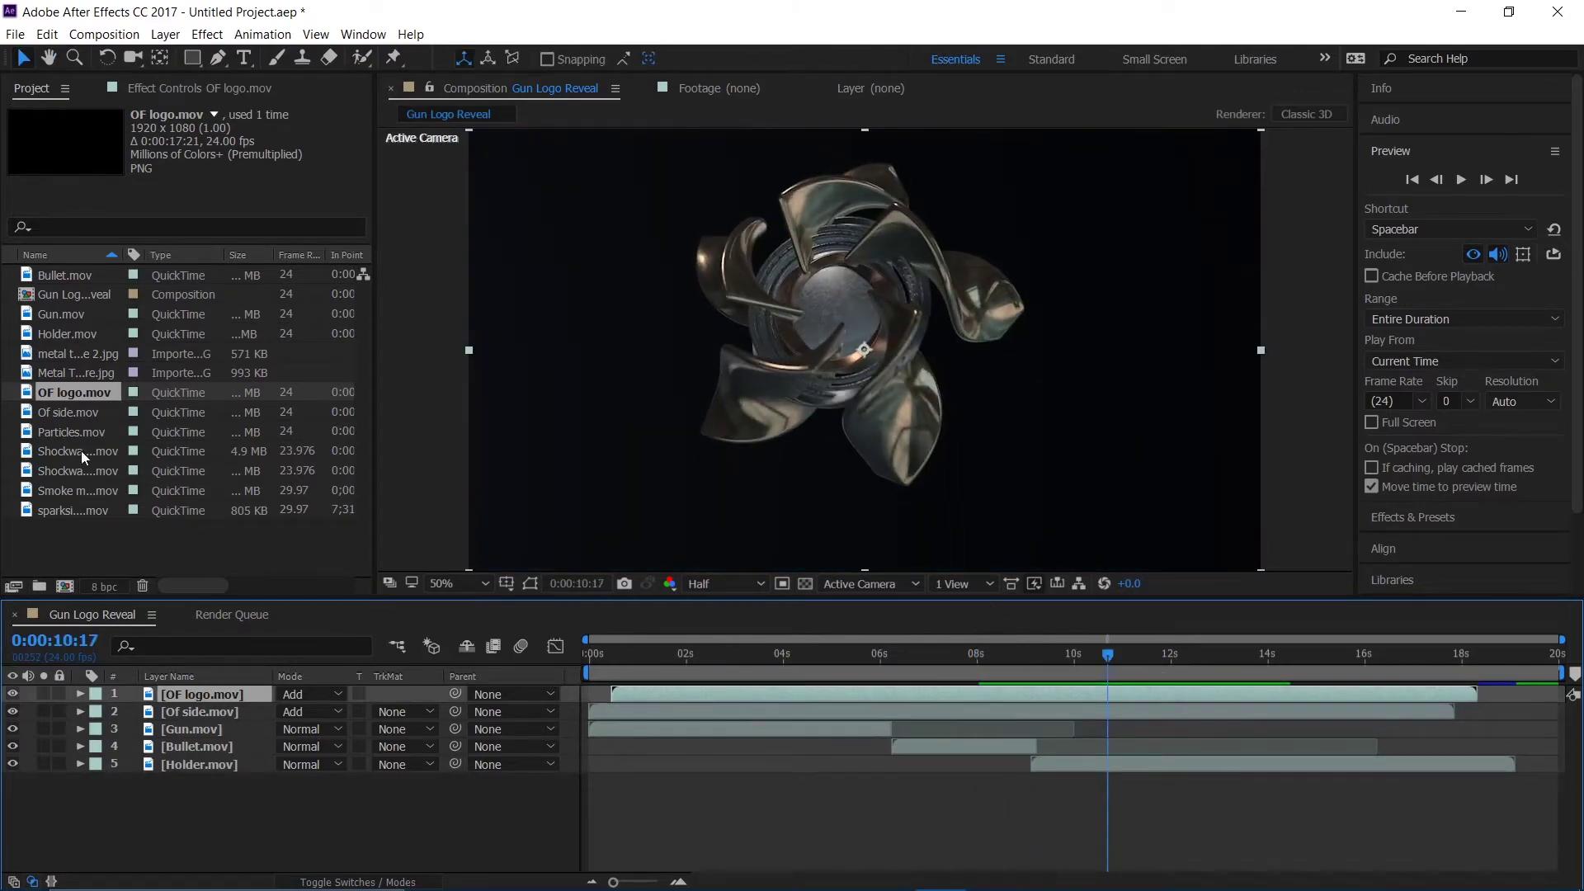
Step: Add Shockwave_16.mov to the composition as the bottom layer, below Holder.mov
click(93, 536)
click(66, 470)
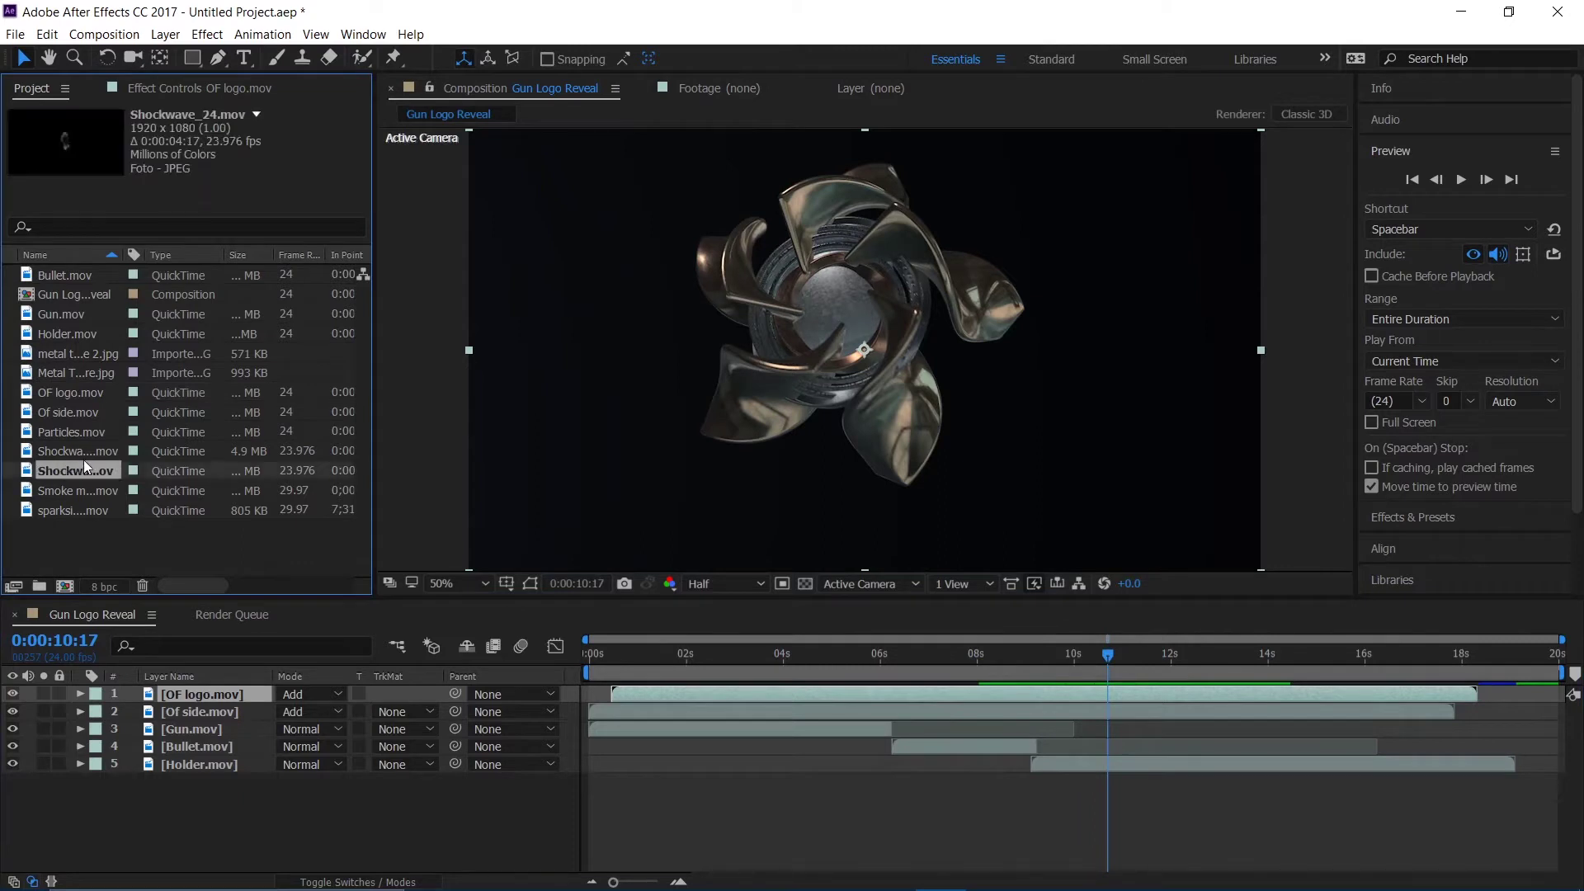
click(86, 451)
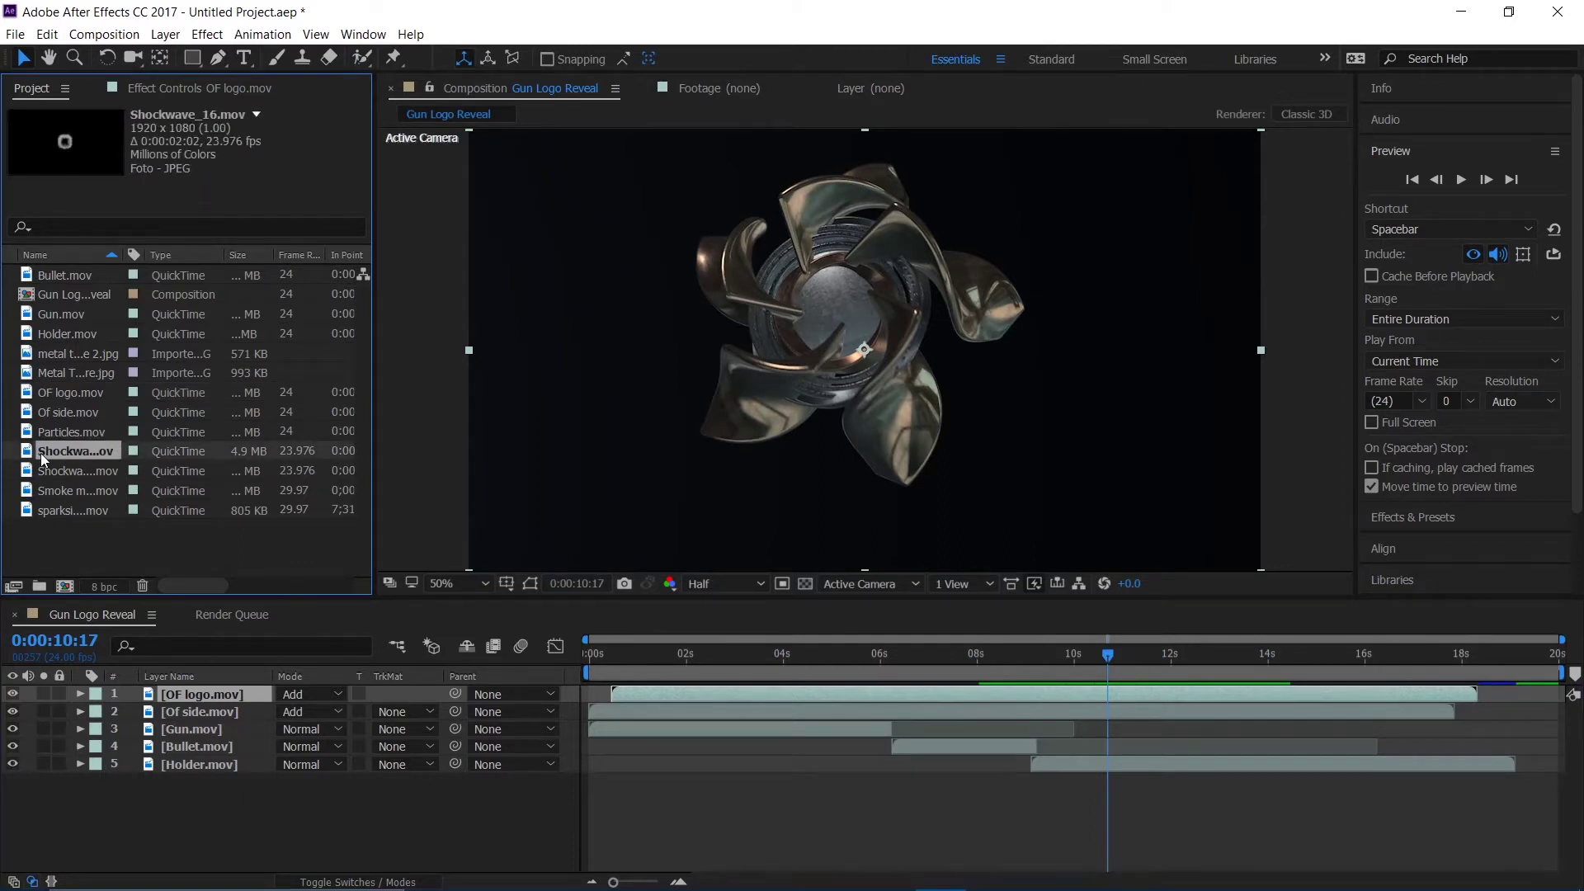
drag(42, 453, 199, 791)
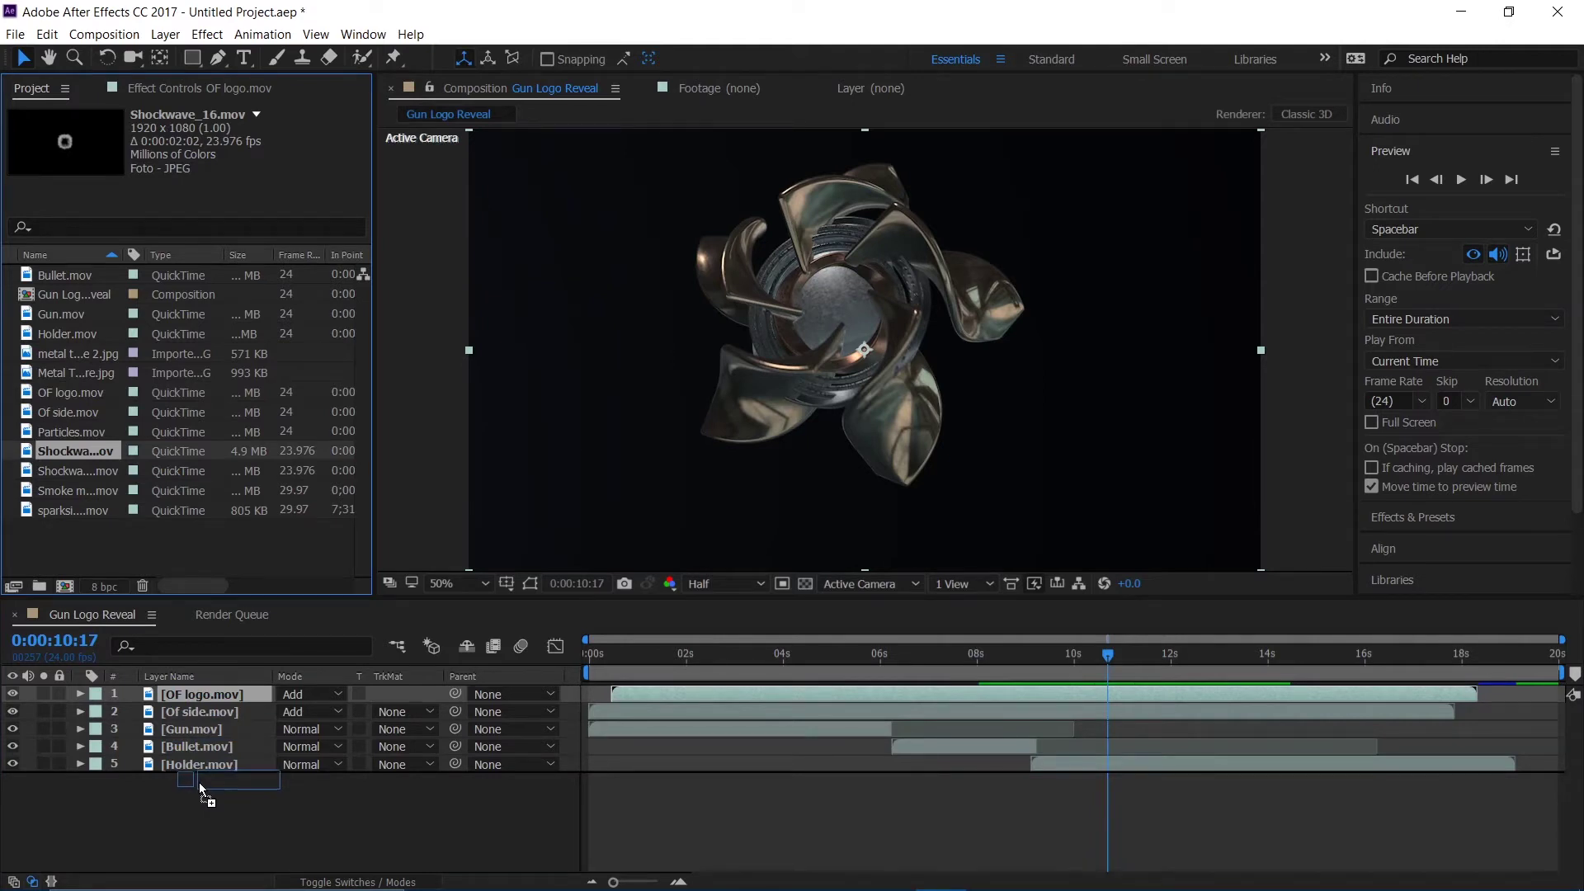
drag(199, 790, 199, 791)
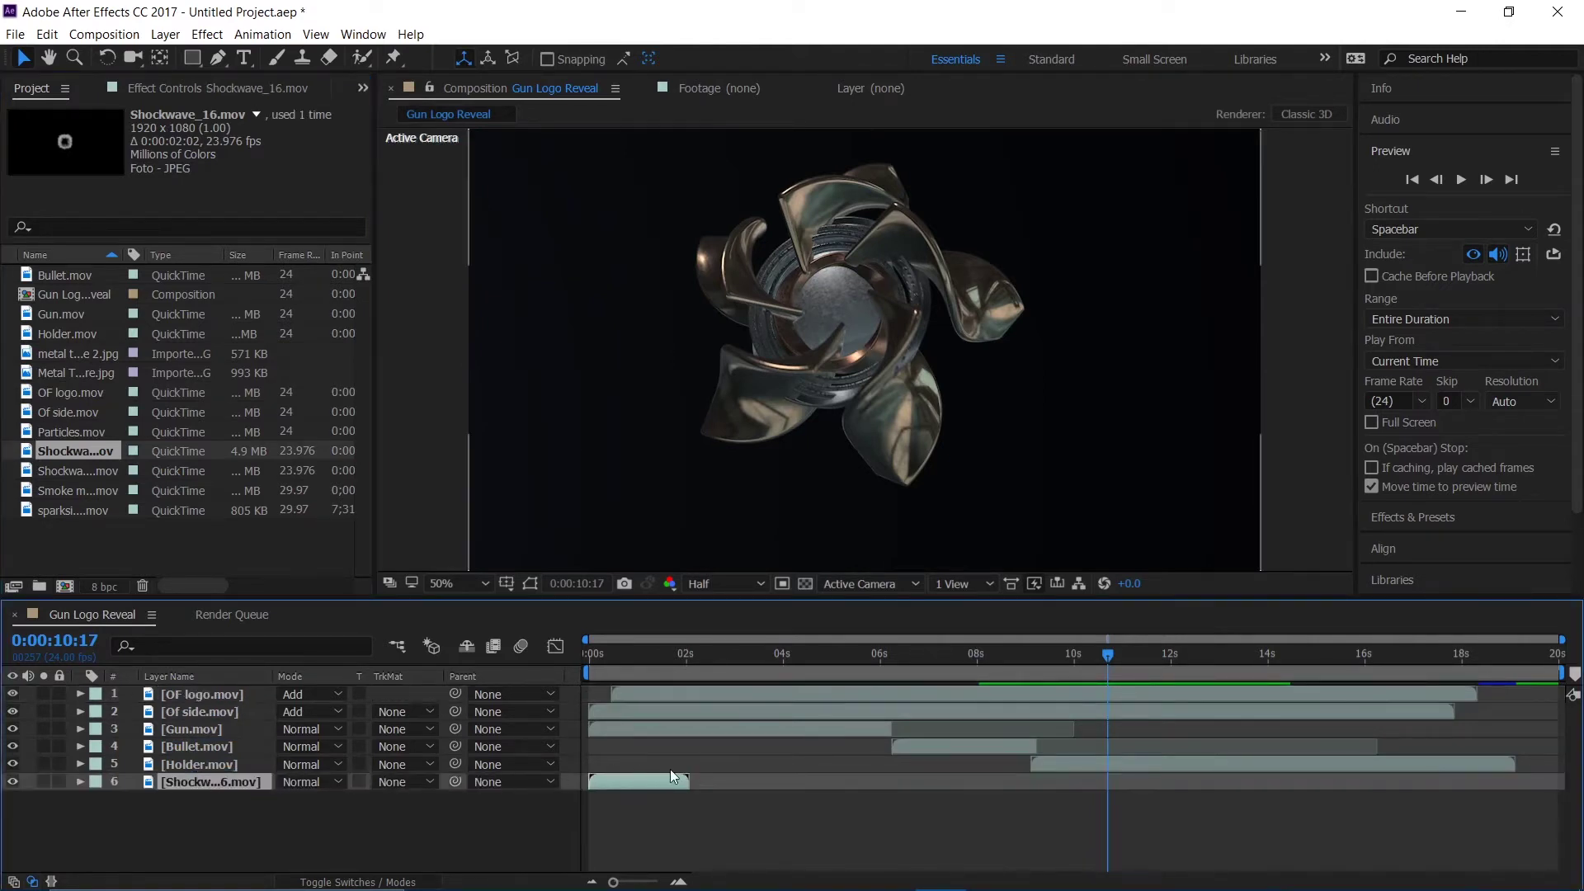
Step: Move the Shockwave_16.mov layer to start at about 0:00:09:05 and center its image on the blue flare
drag(640, 779, 1129, 779)
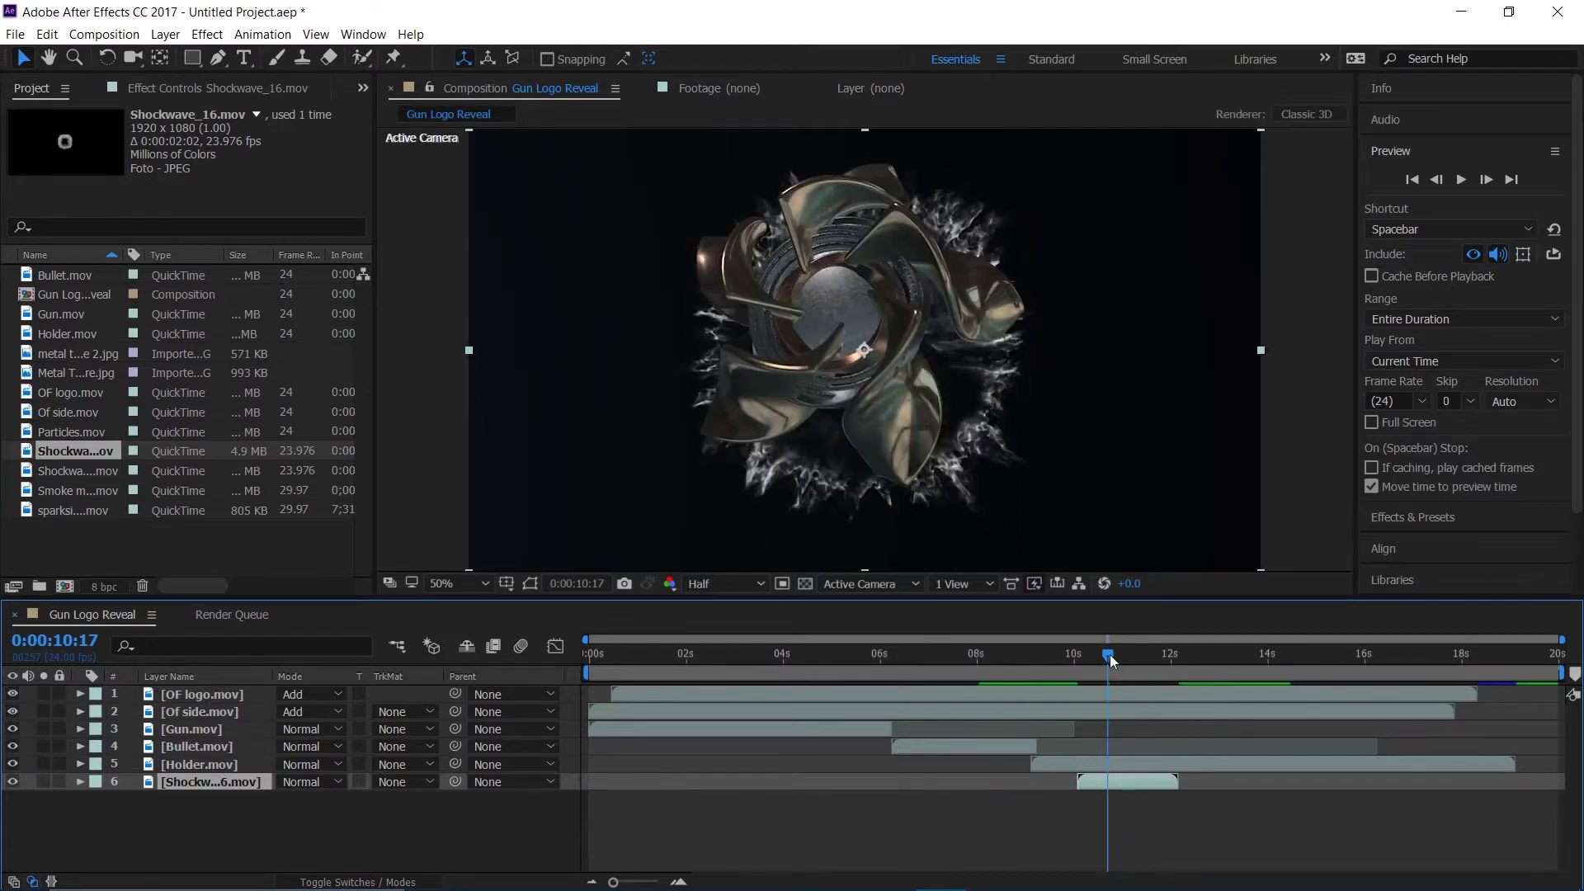
drag(1111, 655, 1034, 670)
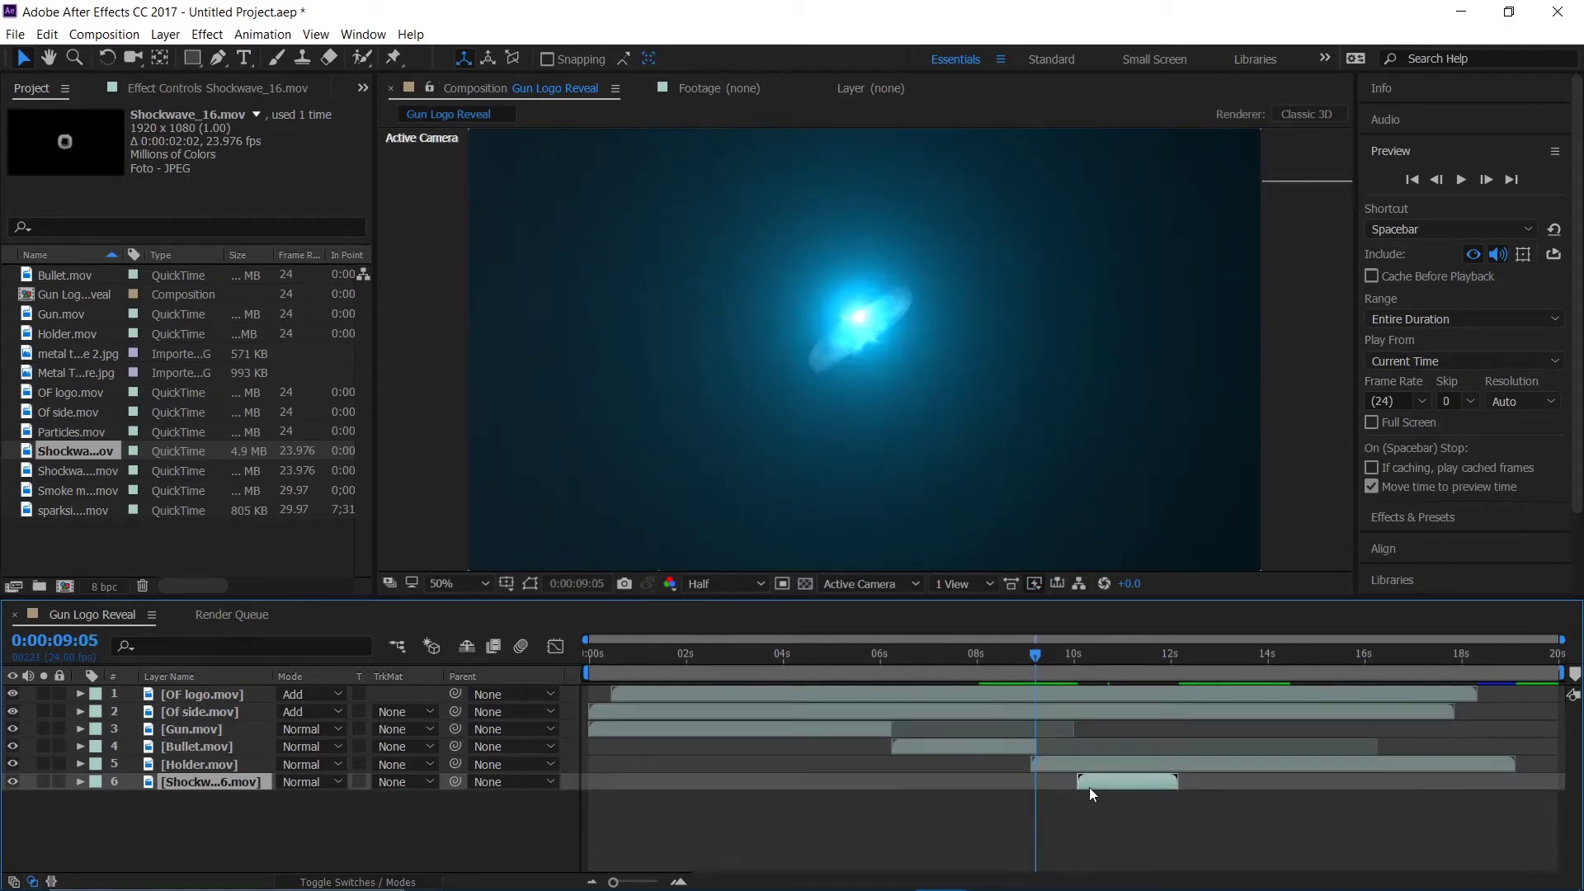
drag(1088, 787, 1043, 783)
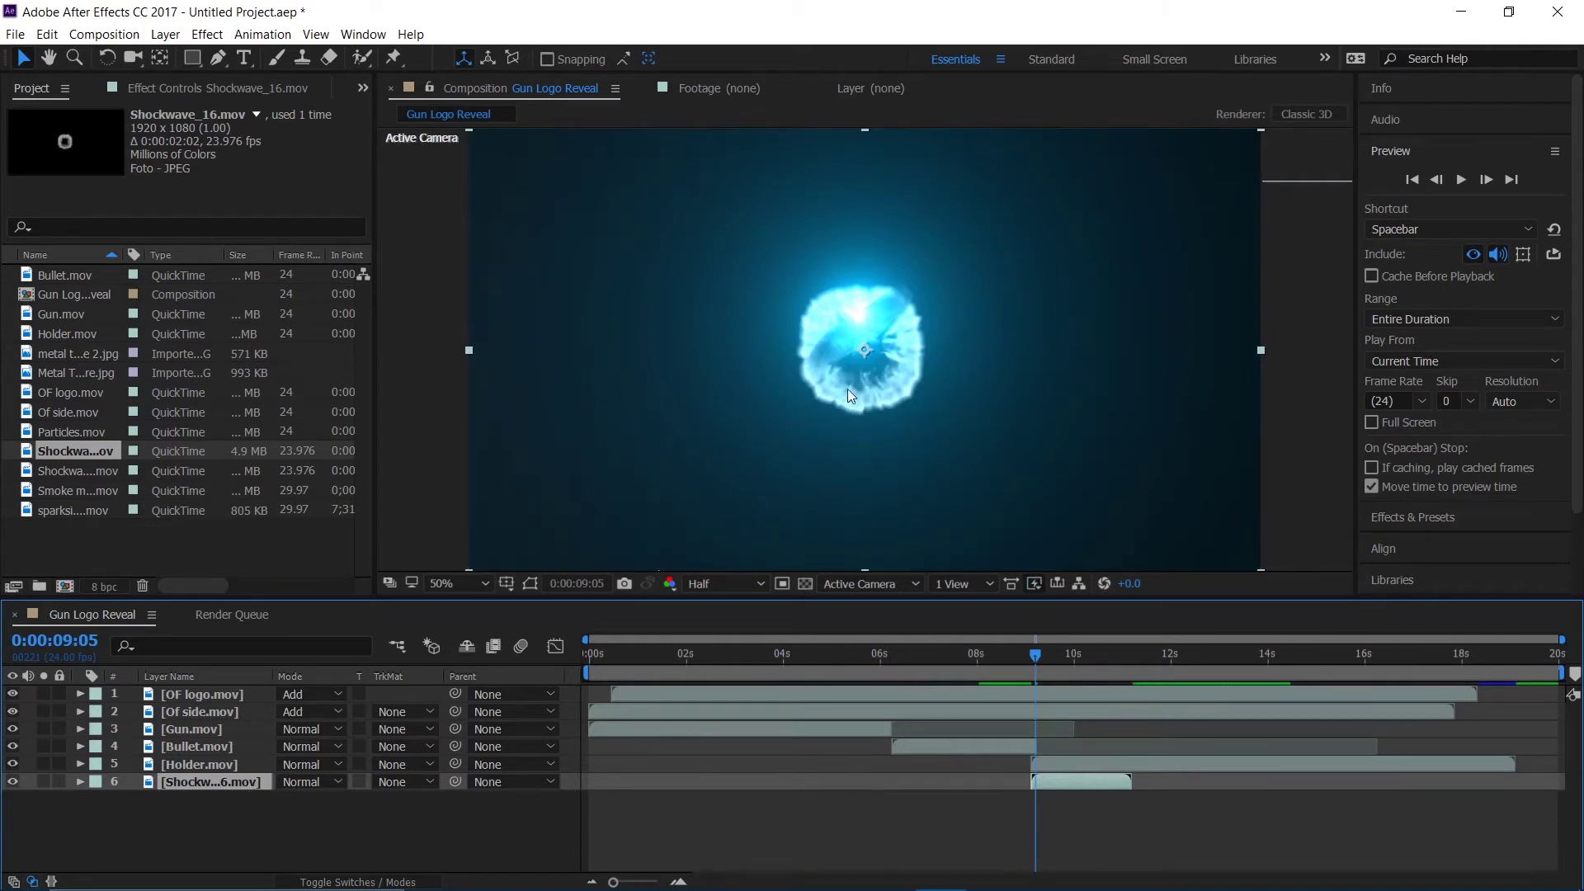
drag(865, 377, 860, 350)
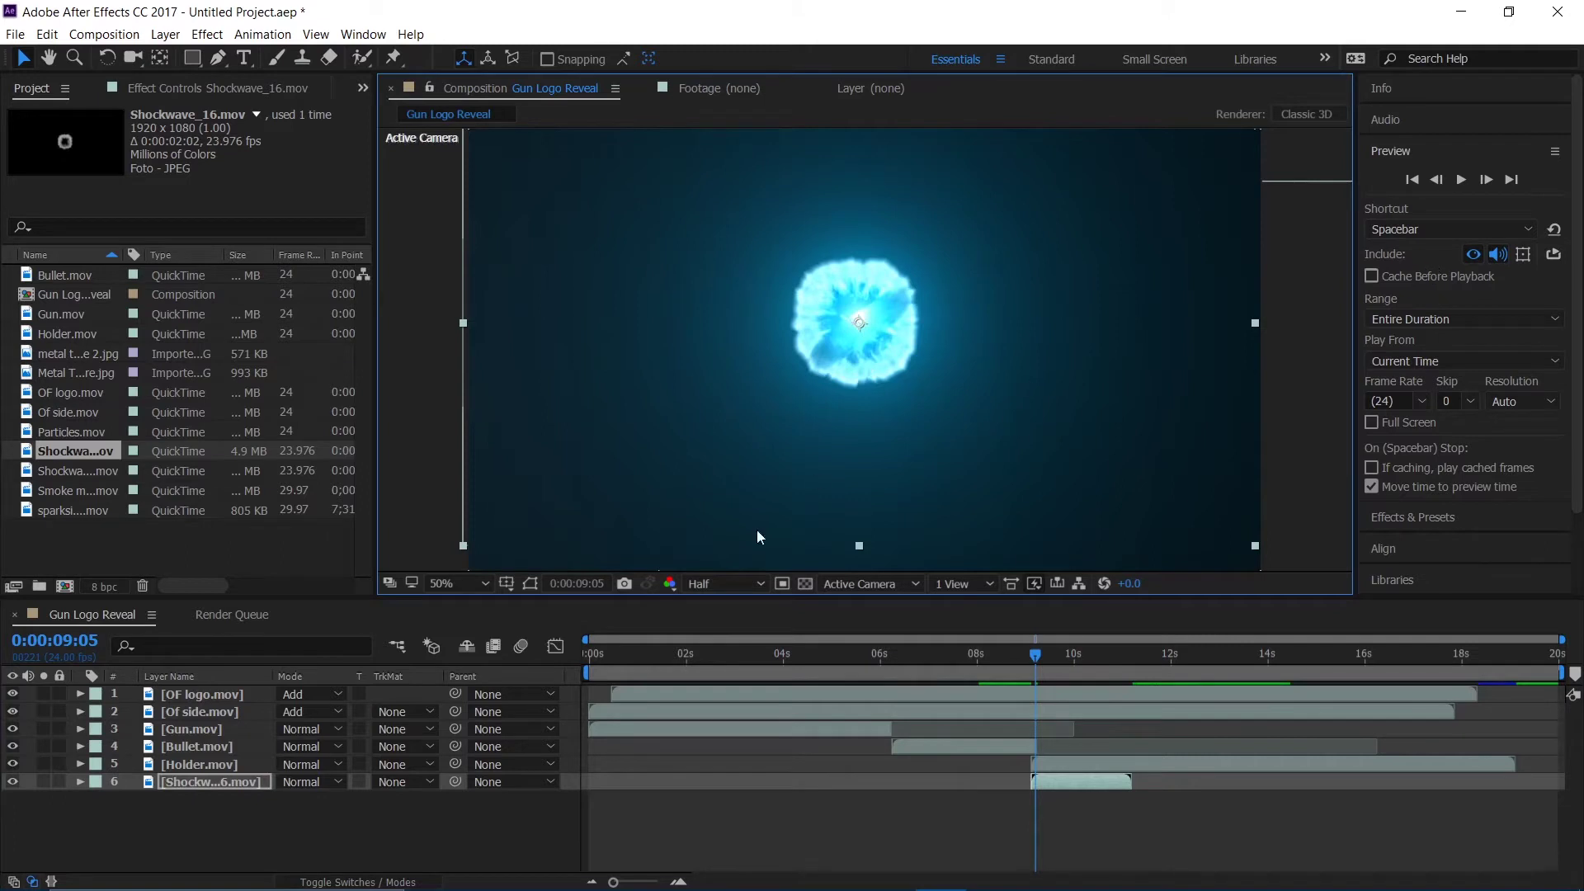
Step: Apply VC Color Vibrance to the Shockwave_16.mov layer and set its color to a bright blue with a hue of 198°
click(239, 786)
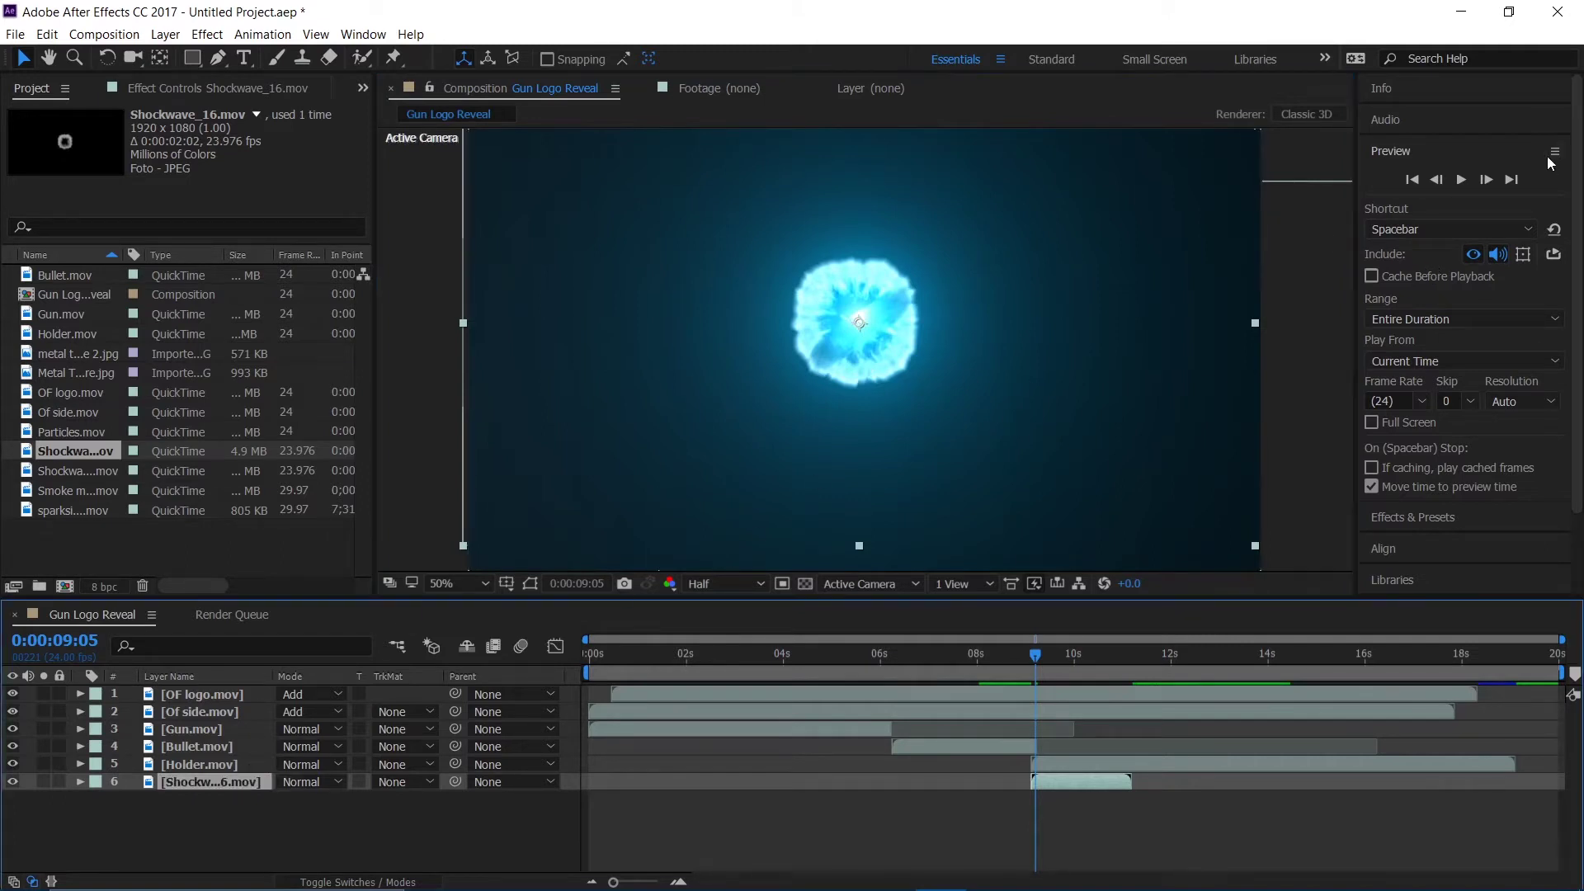
key(ctrl+5)
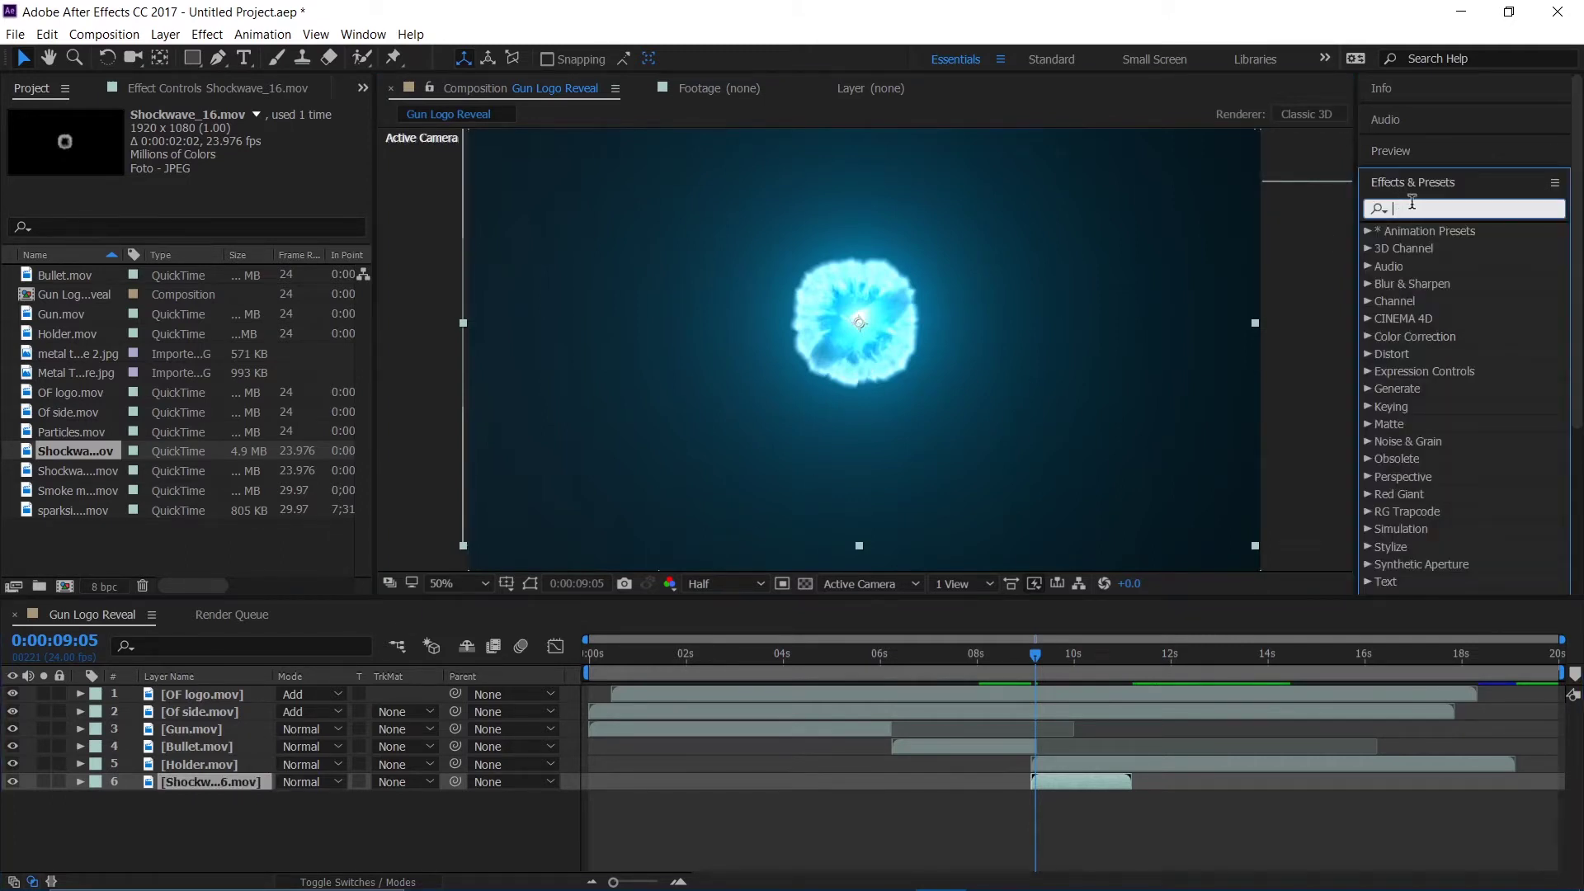
text(vc)
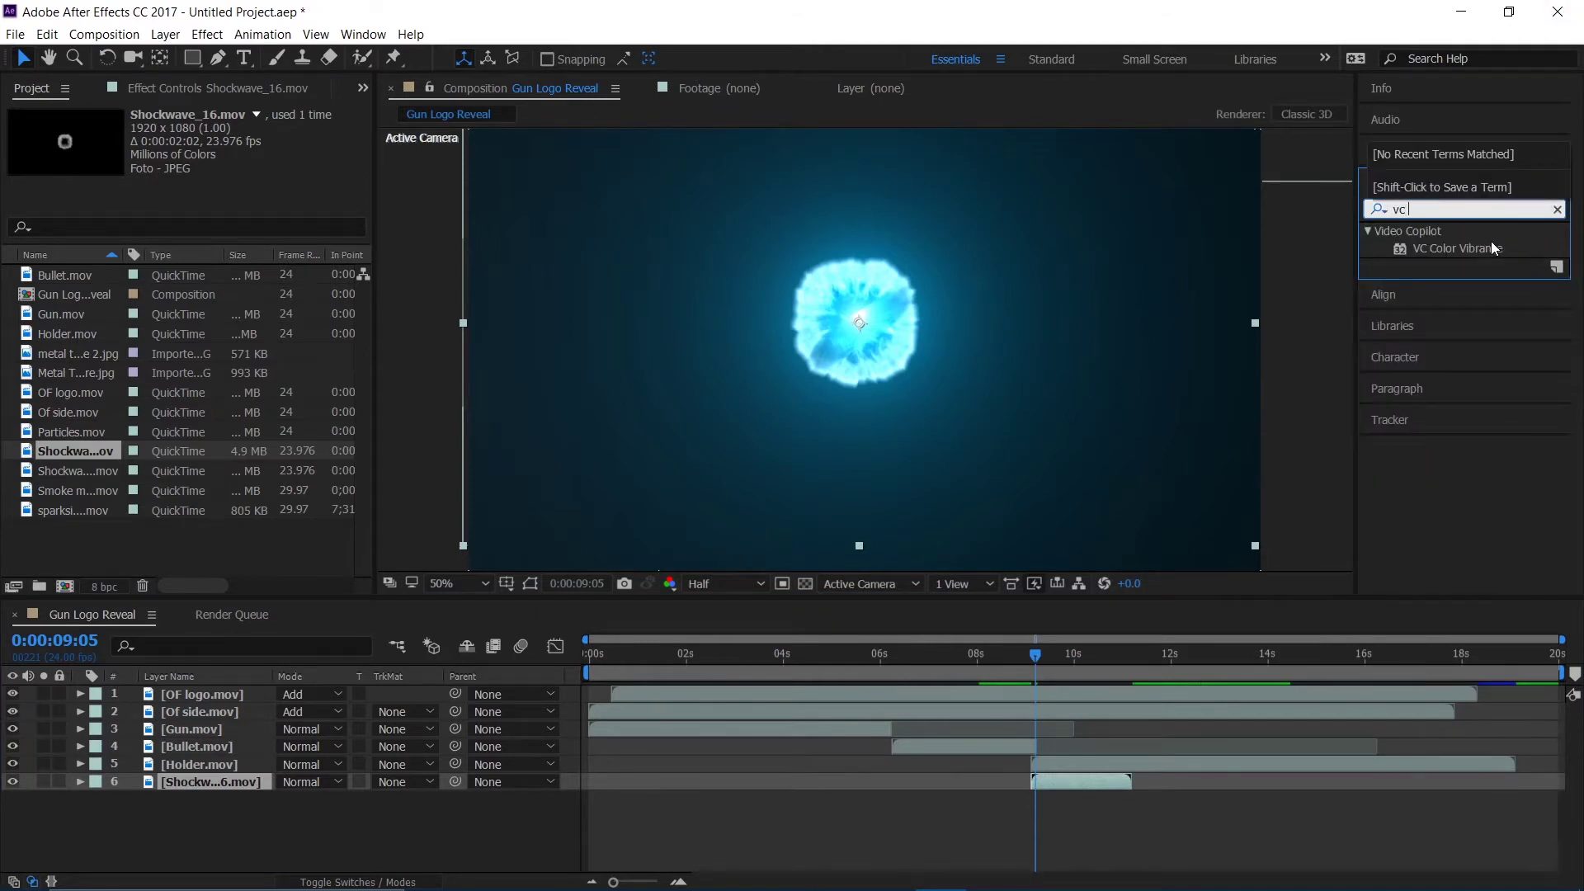
drag(1491, 246, 260, 778)
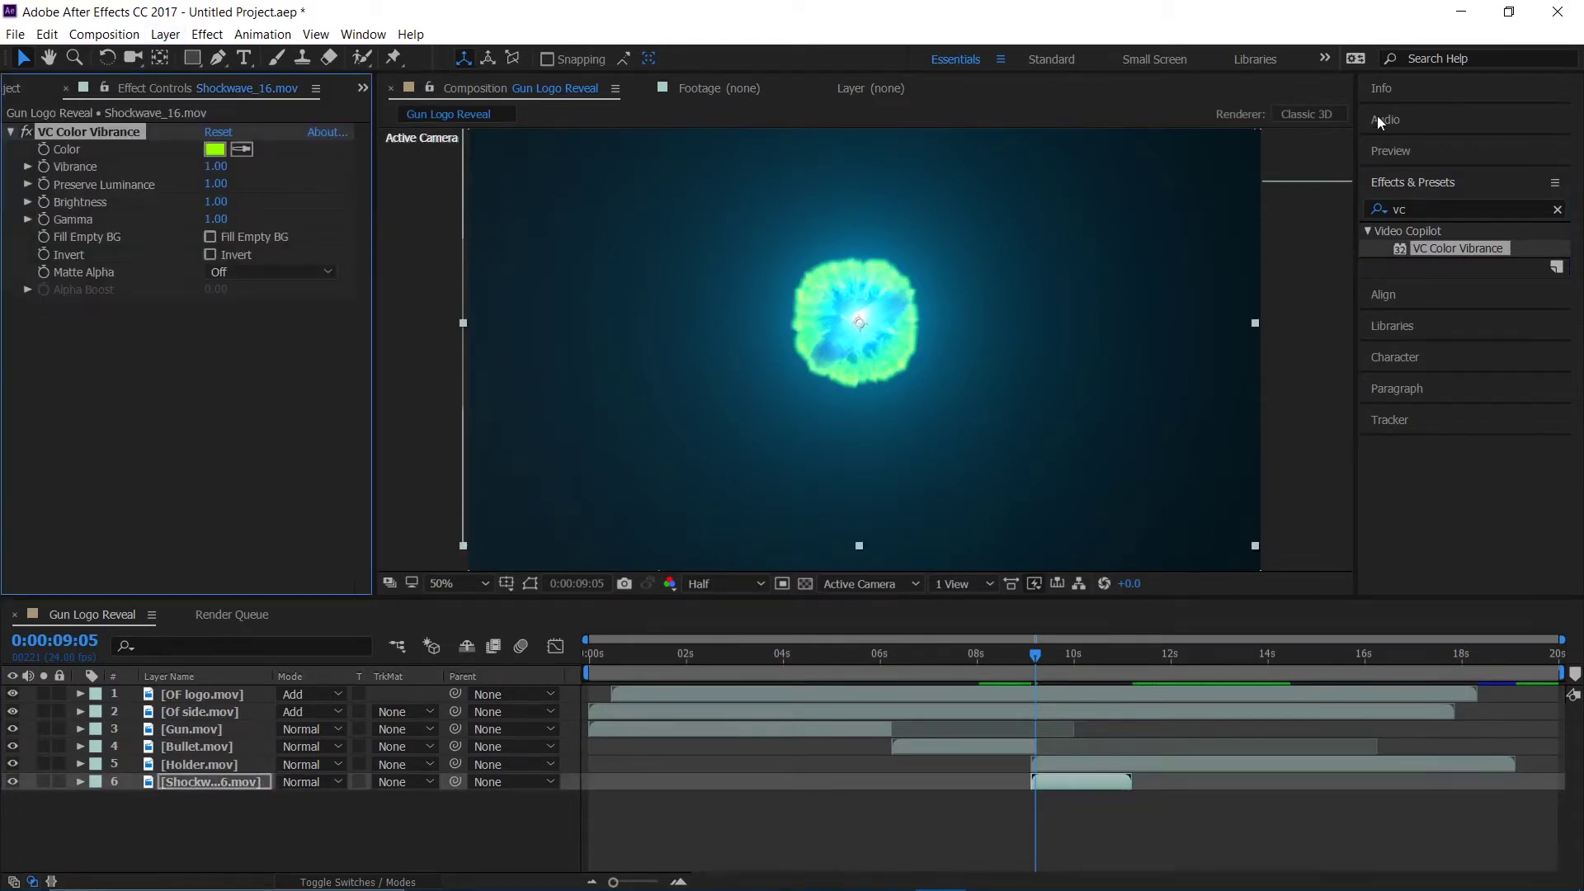
click(212, 153)
drag(408, 422, 403, 403)
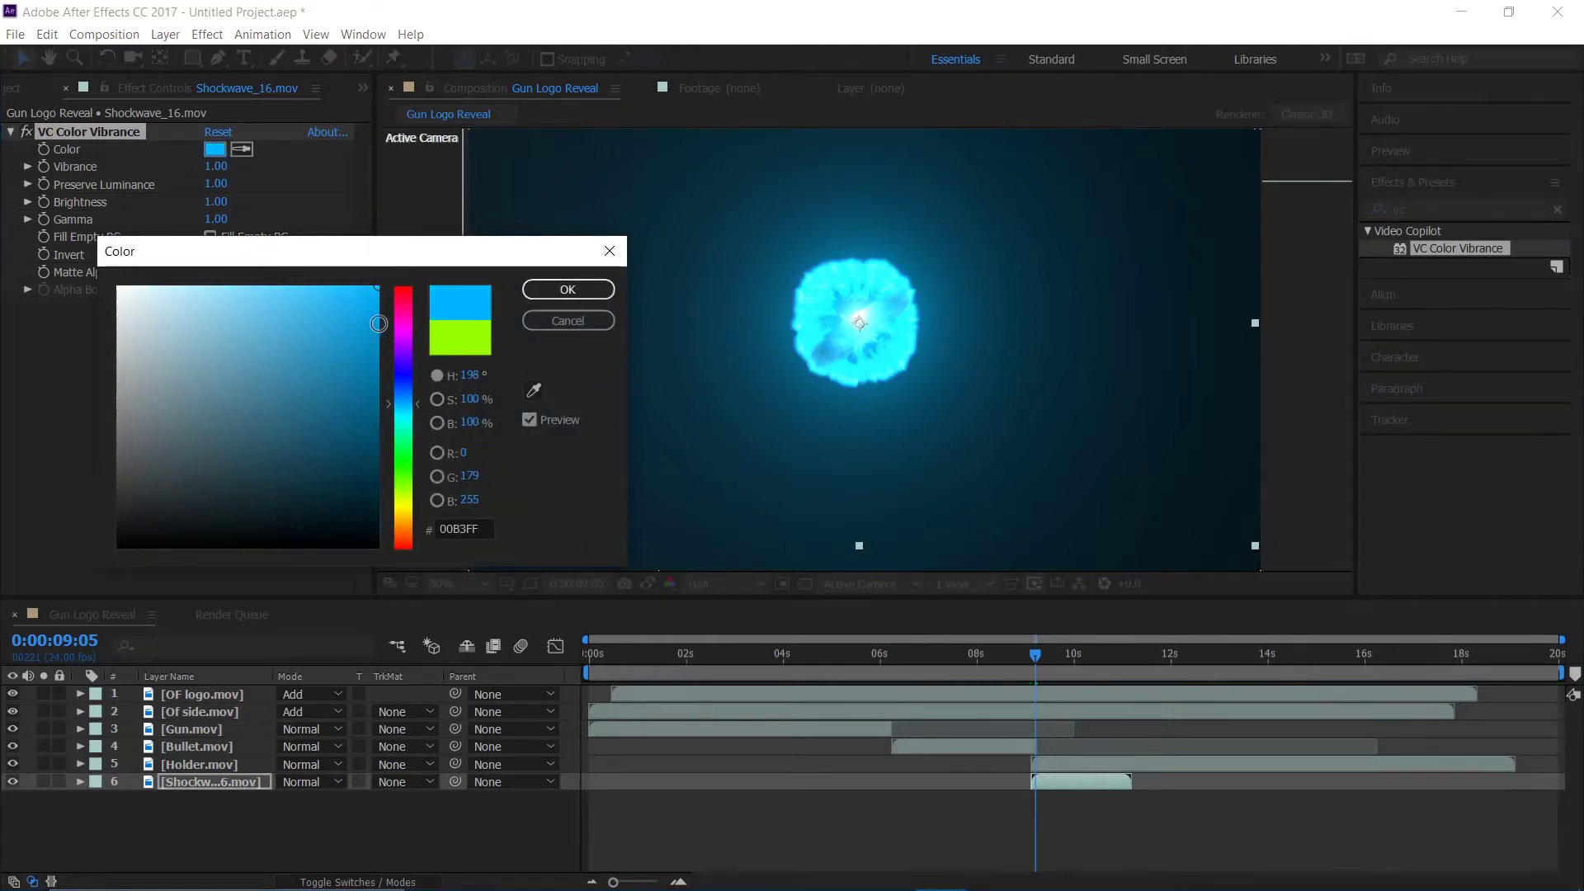
click(553, 287)
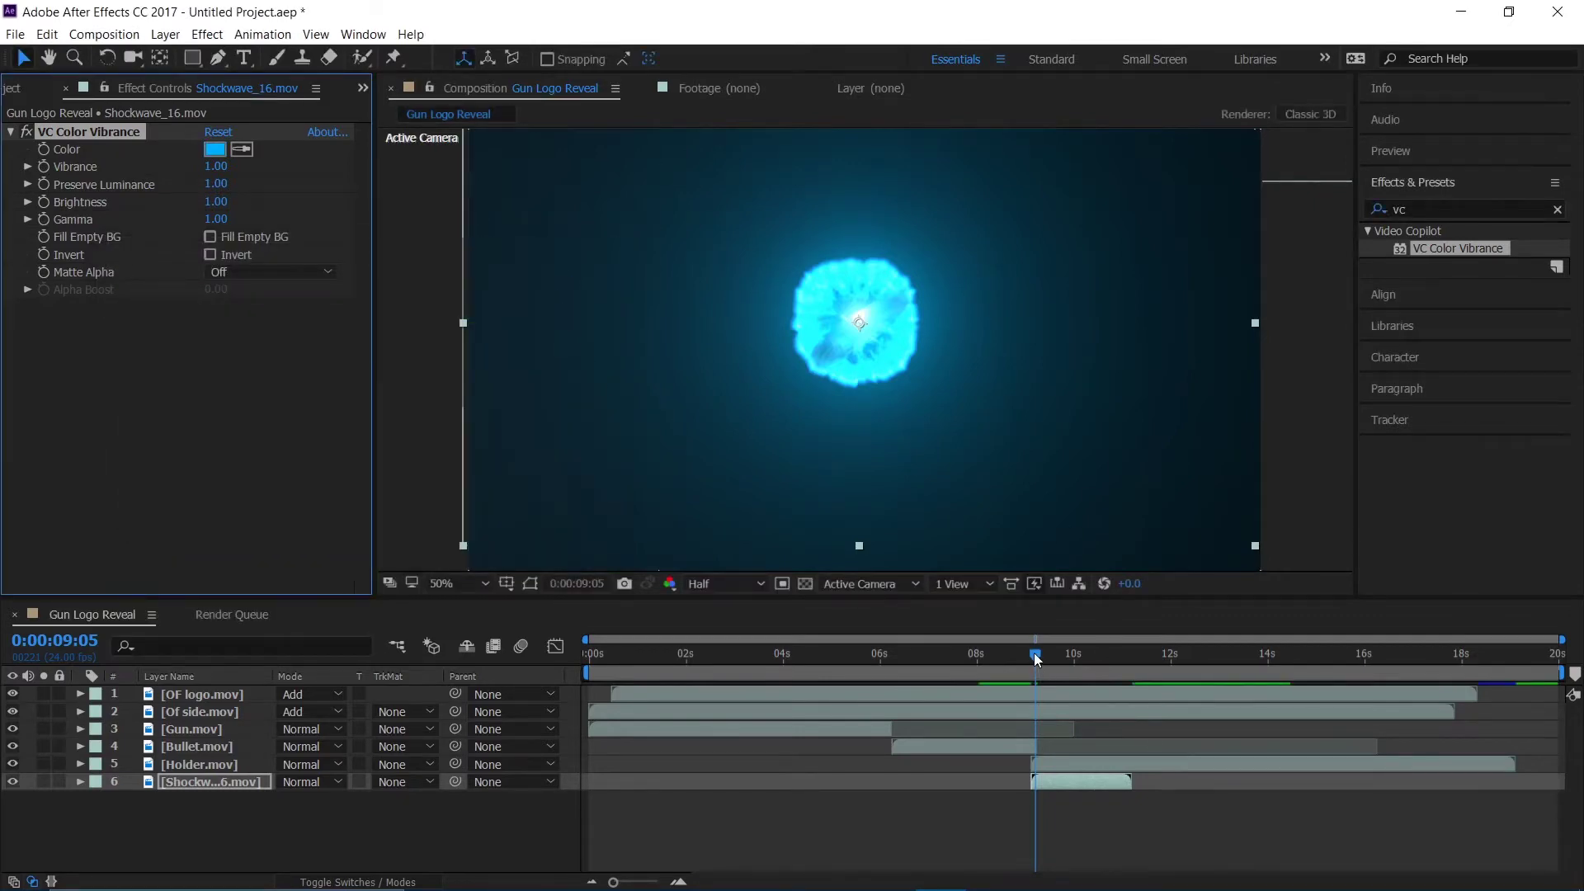
Step: Split the Shockwave_16.mov layer at 0:00:09:14 and delete the earlier part
mouse_move(1042, 672)
mouse_down()
mouse_move(1076, 654)
mouse_move(1055, 674)
mouse_up()
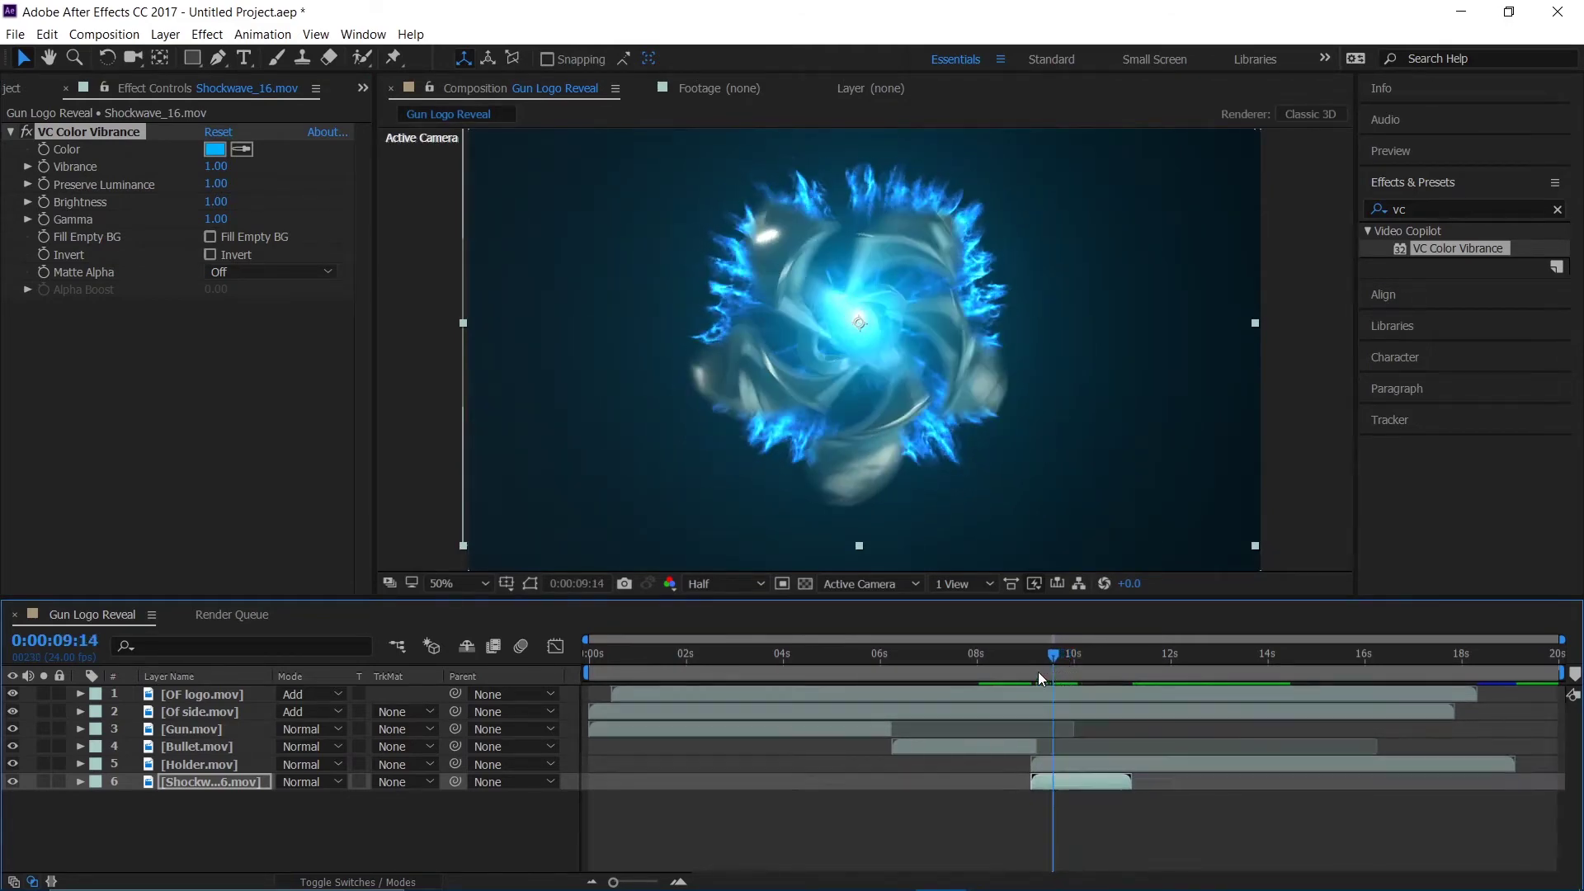
click(177, 780)
key(ctrl+shift+d)
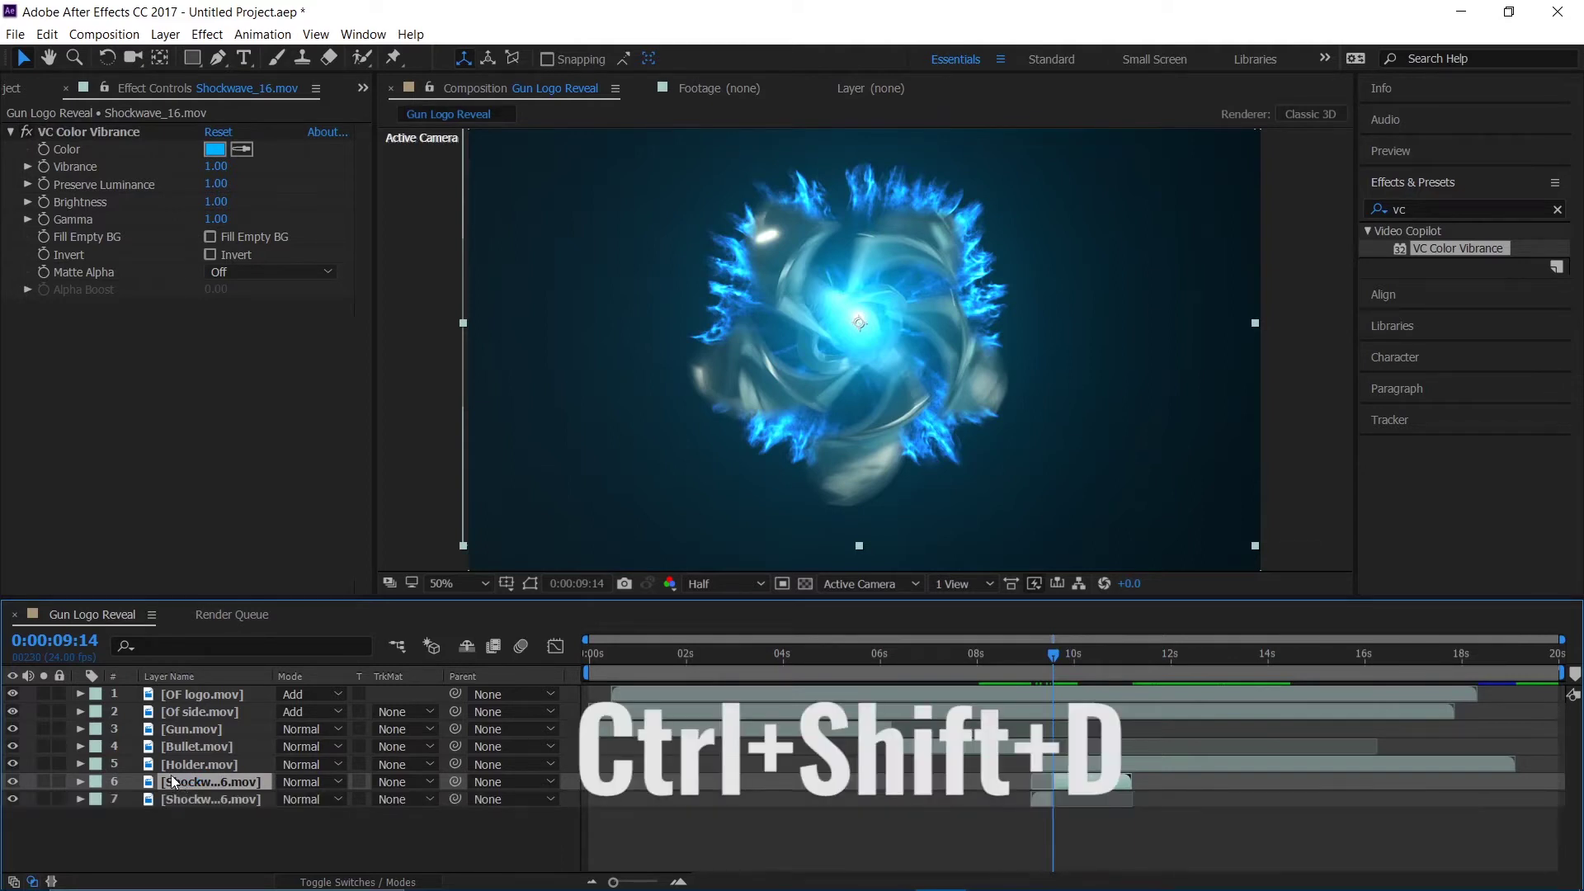
click(201, 799)
key(Delete)
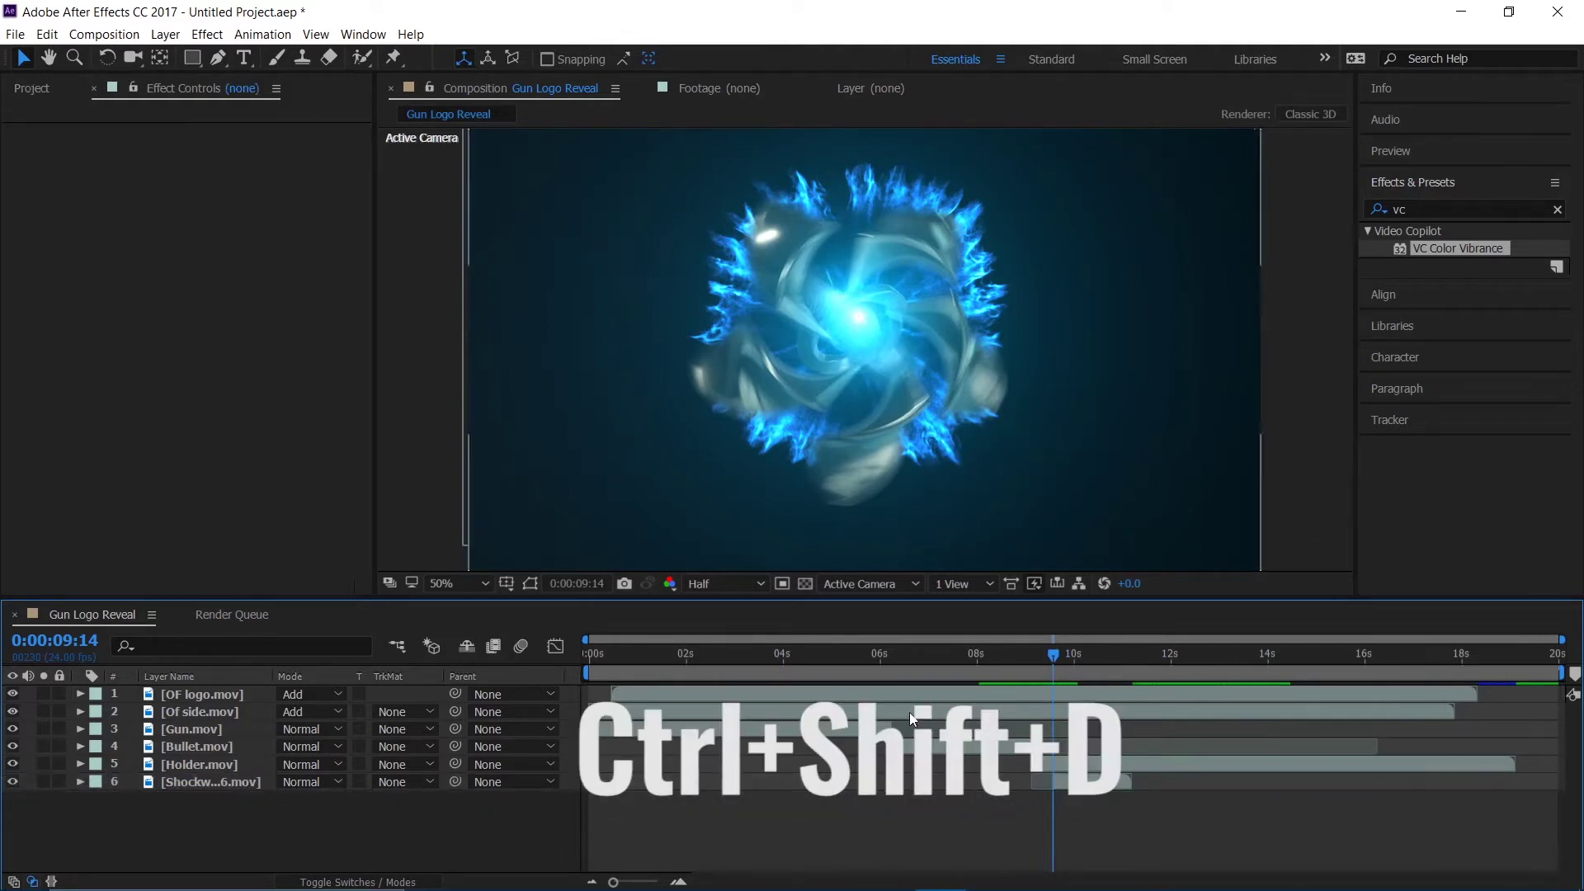
Step: Move the trimmed Shockwave_16.mov layer about 0.5 seconds earlier and preview from 0:00:07:23
click(1060, 780)
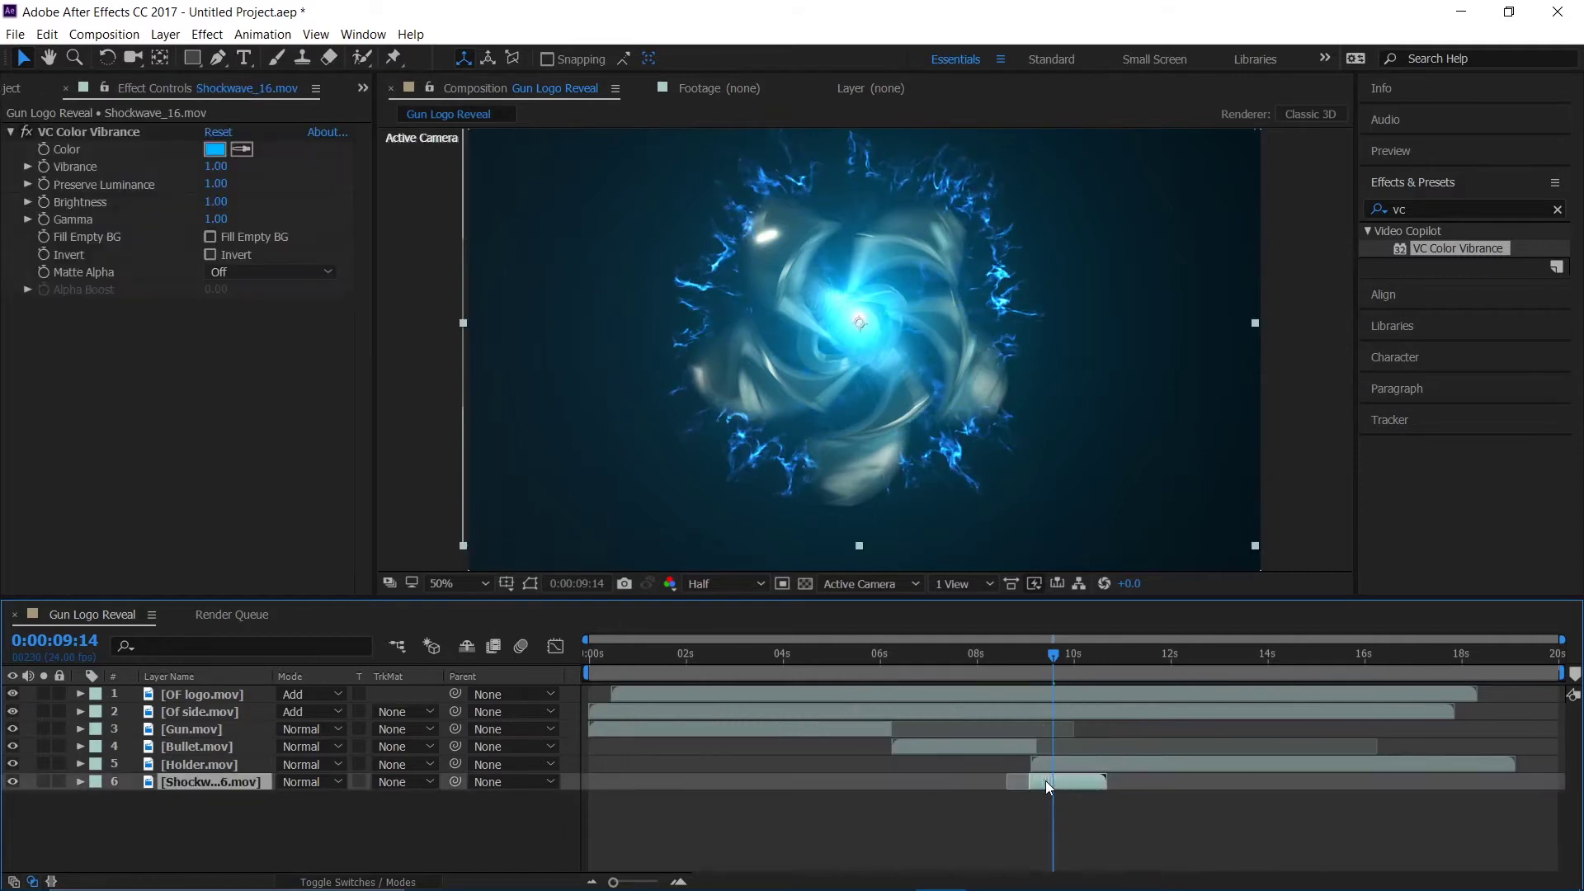
click(1012, 661)
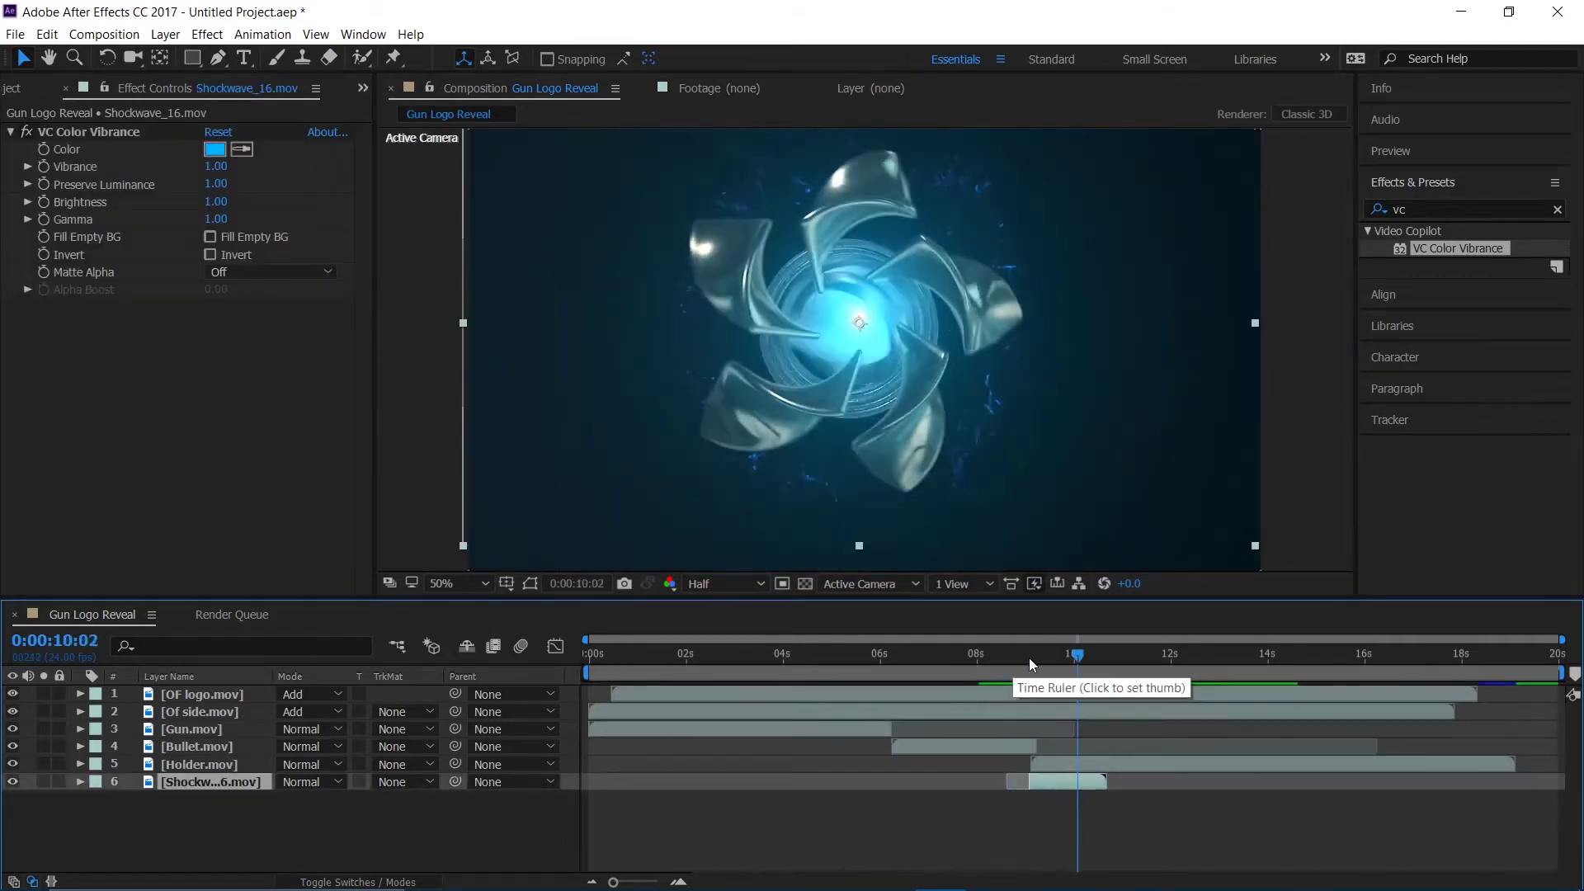
click(975, 657)
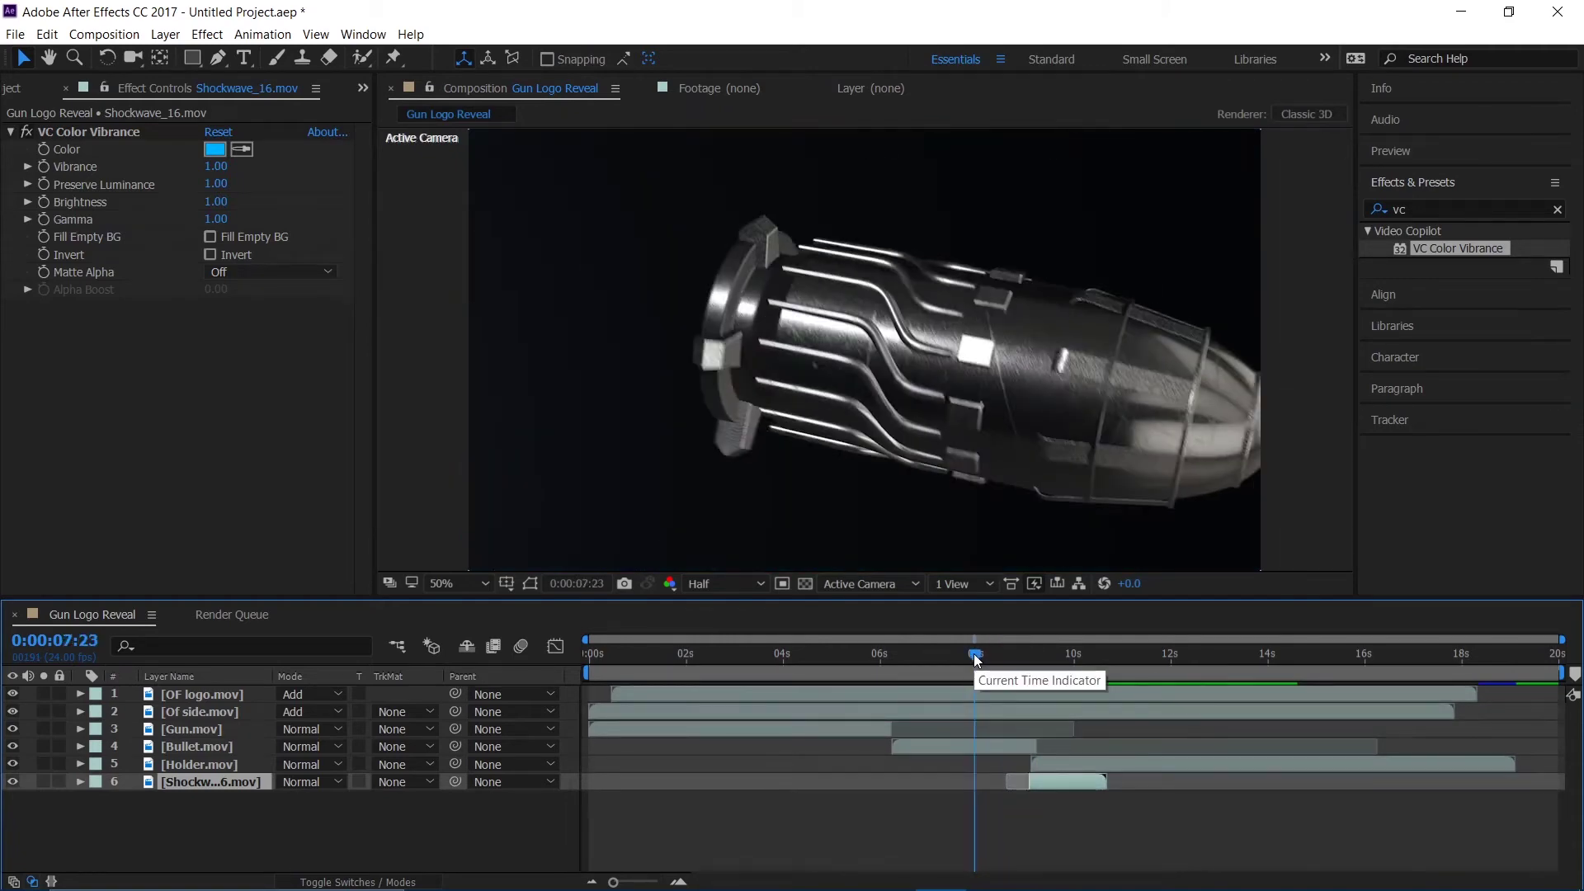
key(space)
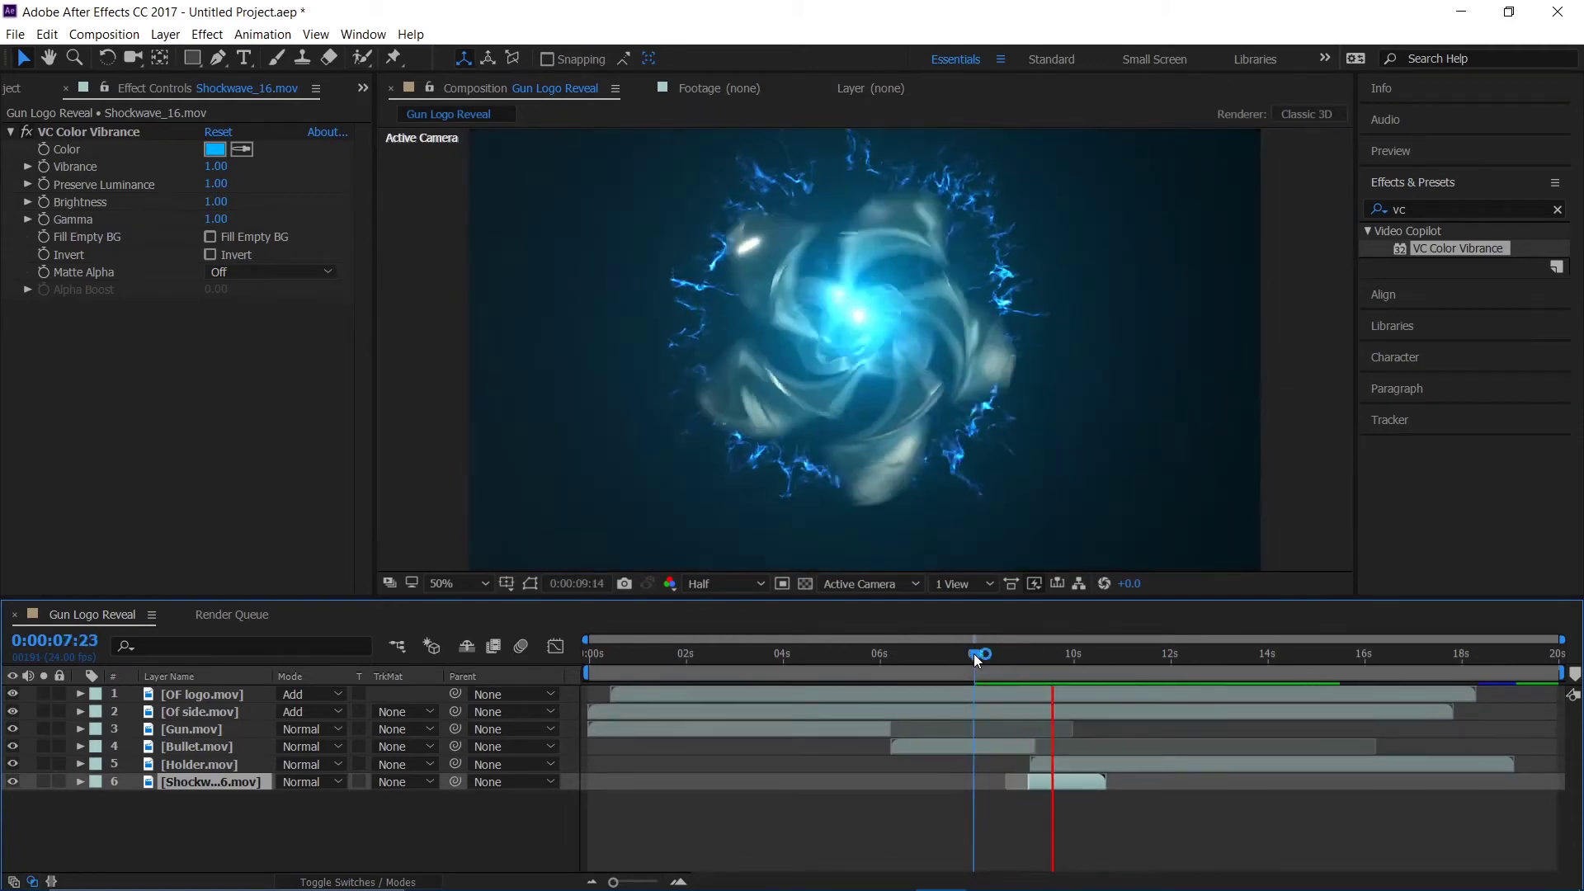
Step: Shift the Holder.mov layer to start at about 0:00:09:10 and preview the transition from 0:00:08:02
drag(1017, 651, 1046, 663)
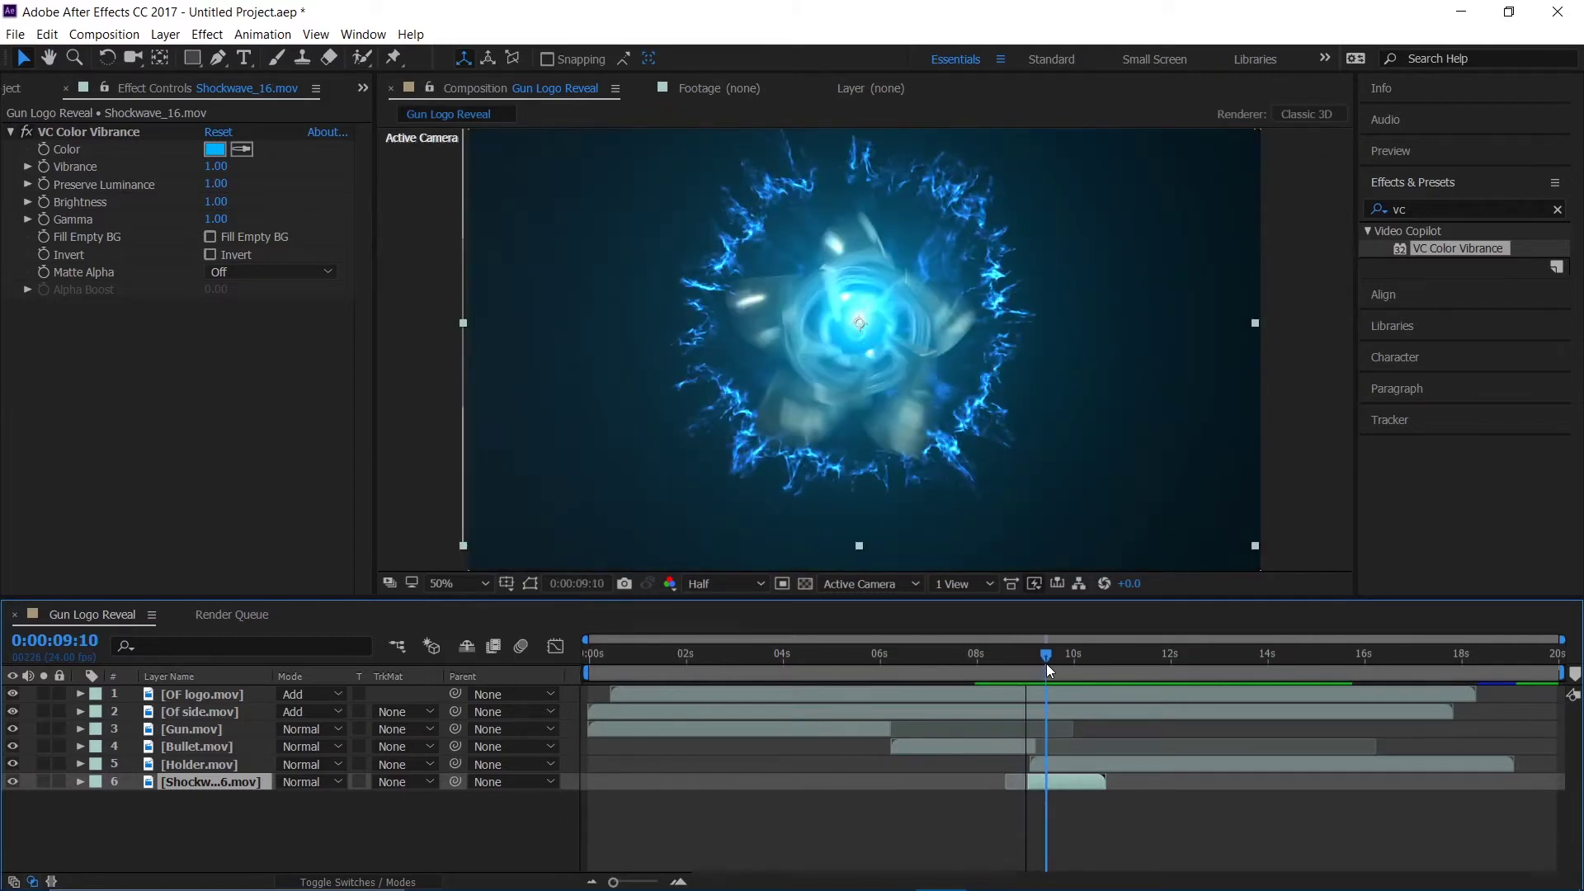
click(1073, 766)
drag(1071, 766, 1087, 764)
drag(1046, 658, 981, 655)
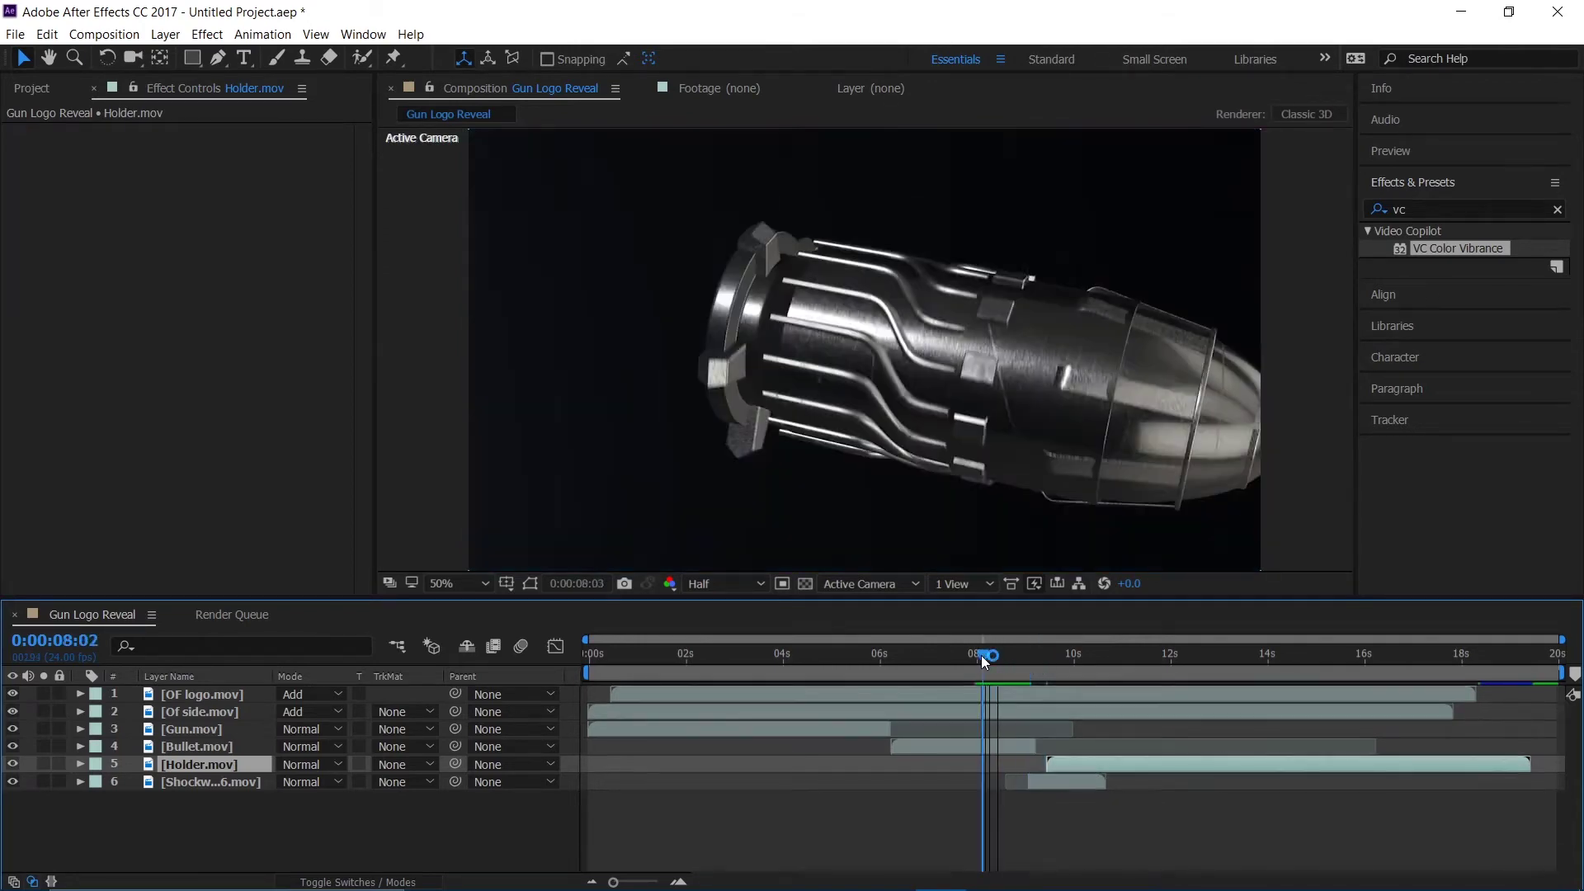
key(space)
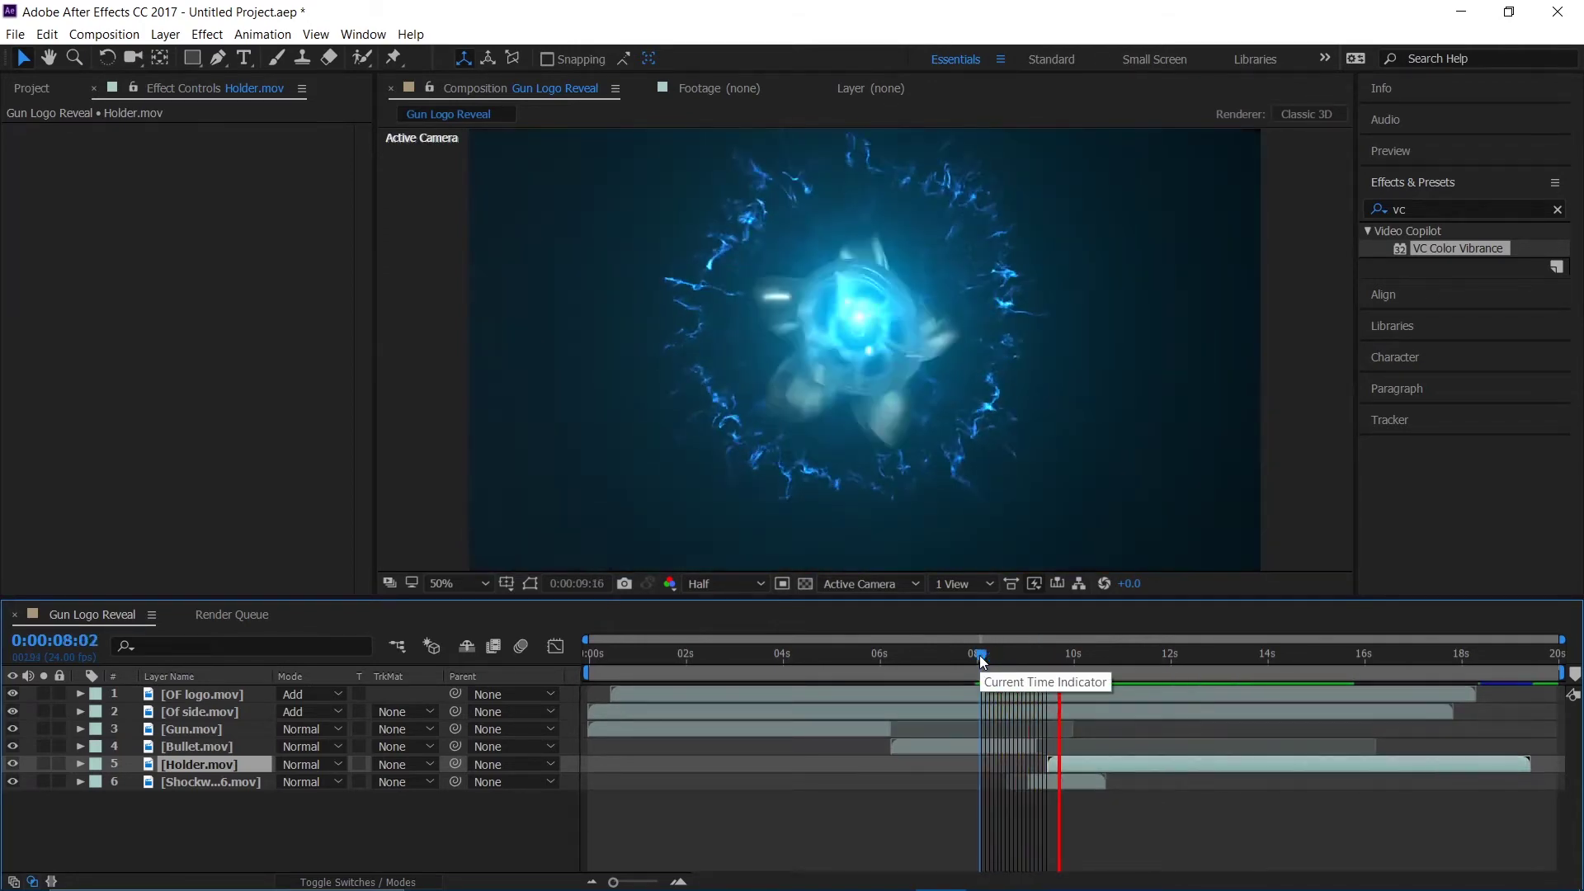
key(space)
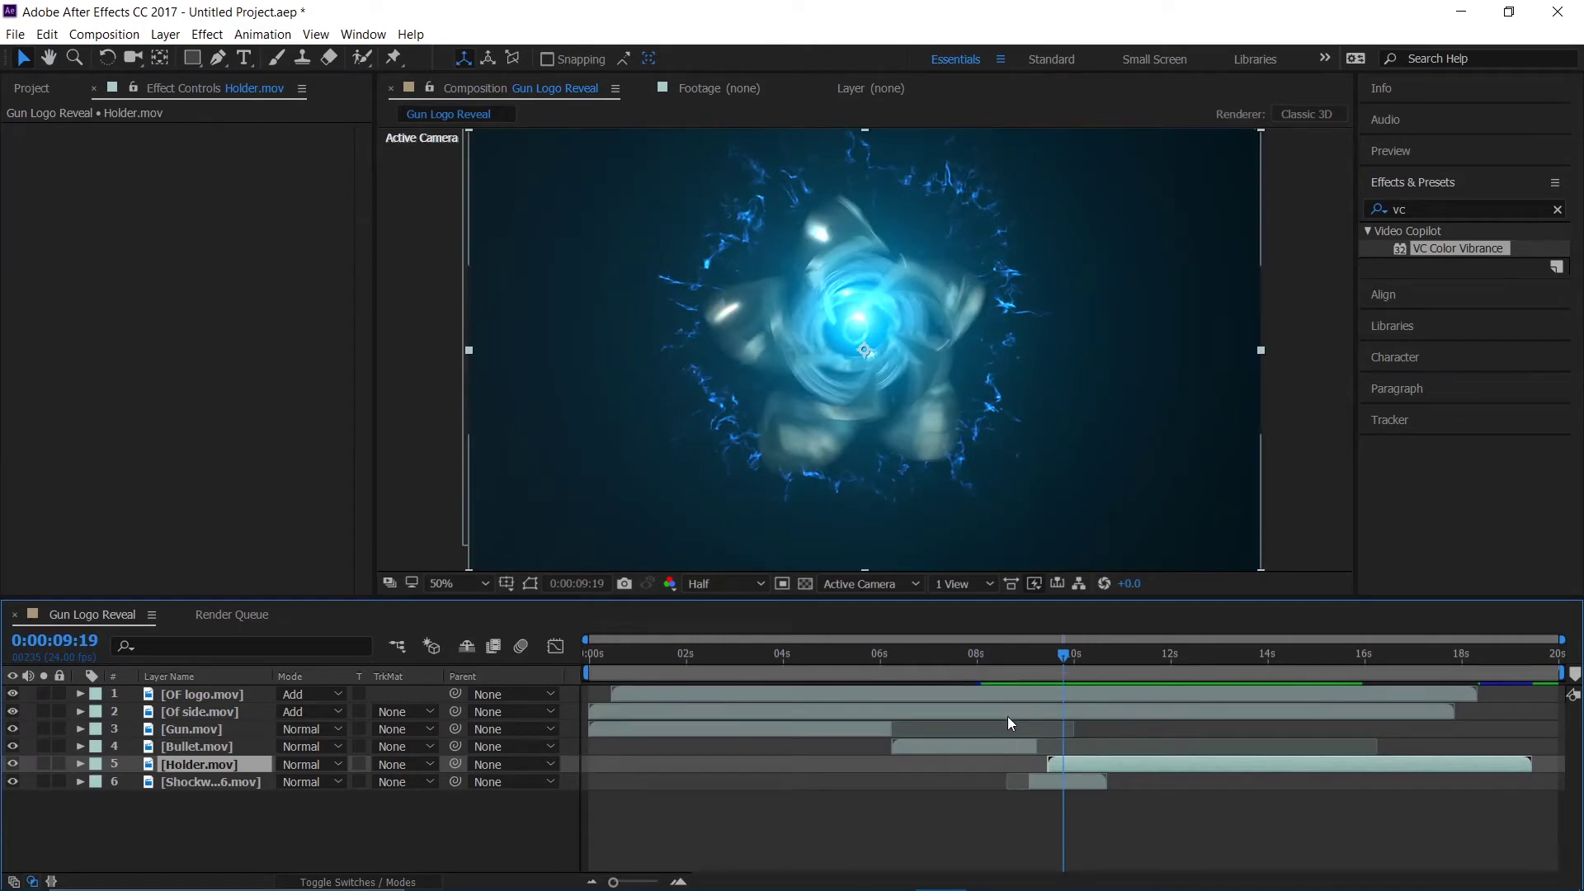
Step: Add Shockwave_24.mov between the Holder.mov and Shockwave_16.mov layers, starting at about 0:00:09:05
click(46, 82)
click(78, 537)
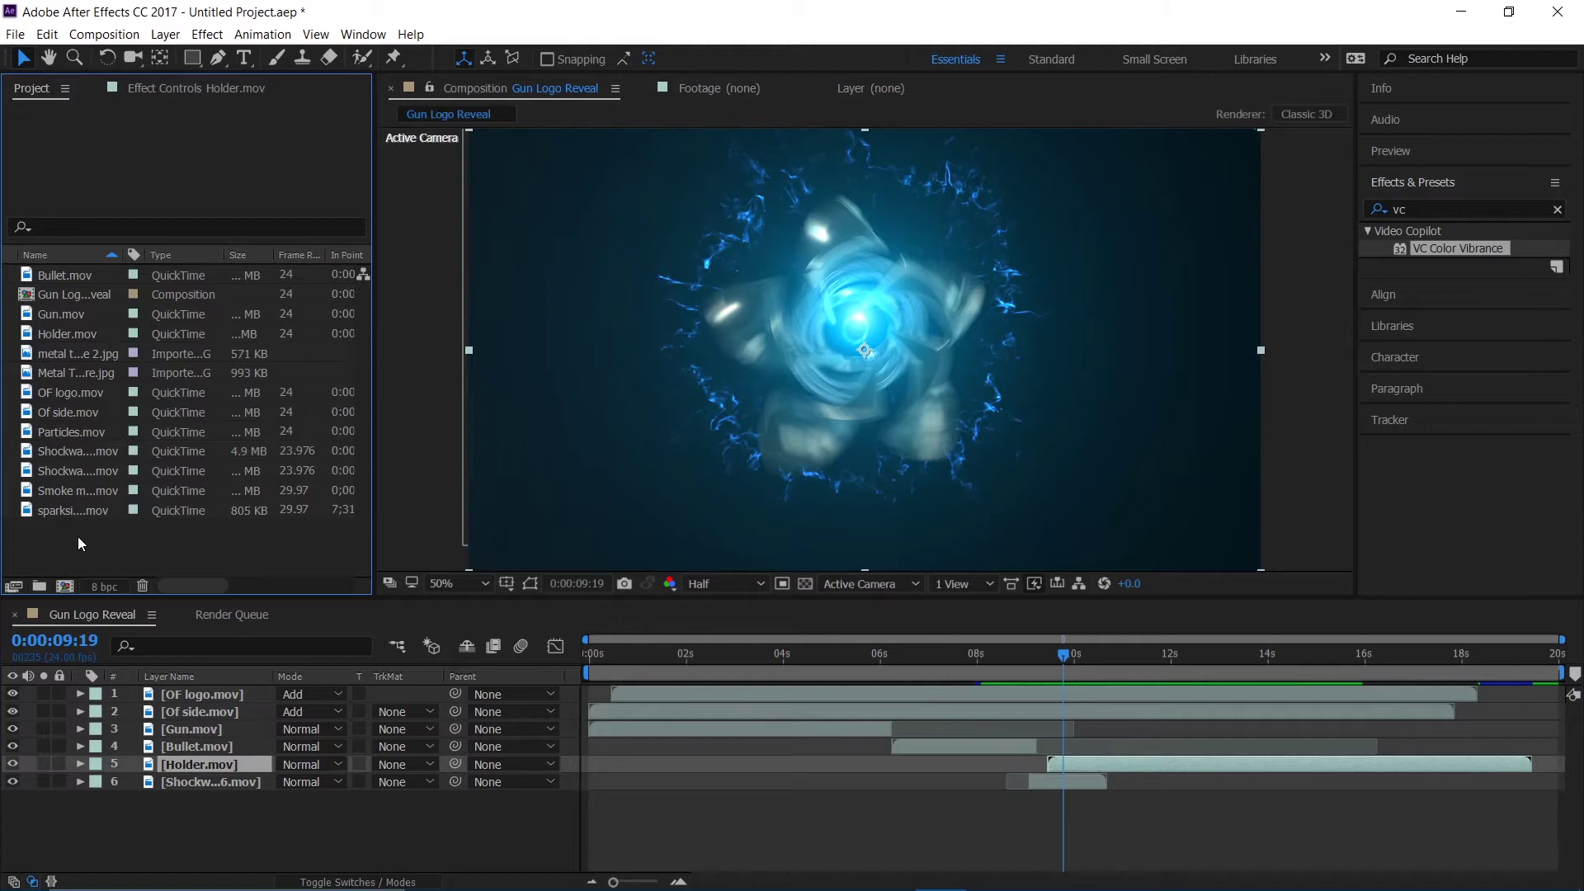
click(71, 476)
drag(77, 467, 207, 764)
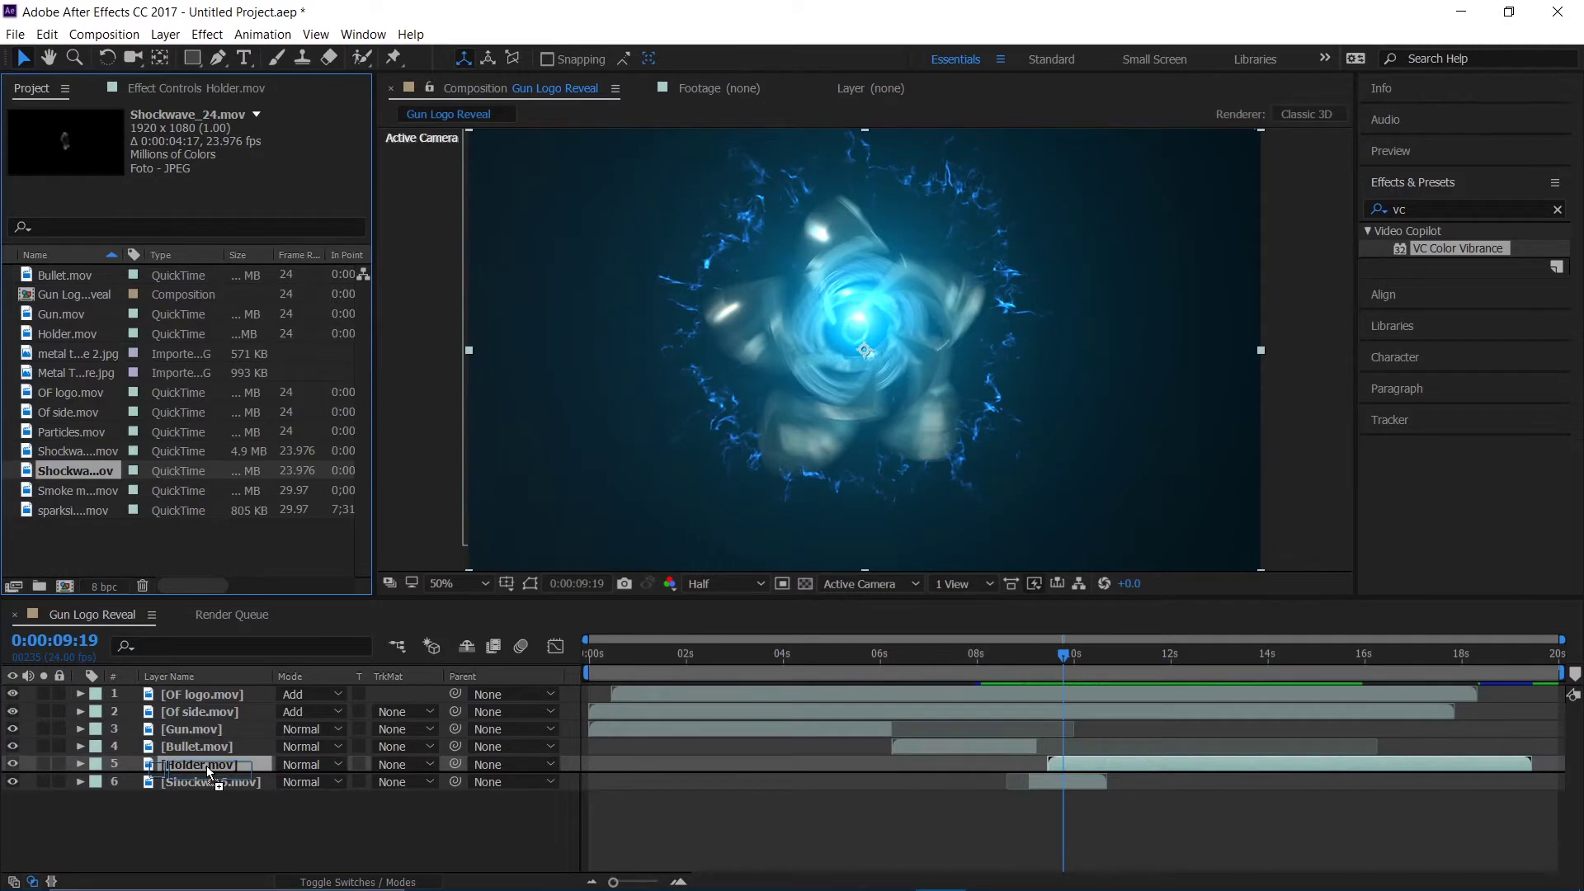
drag(206, 764, 206, 766)
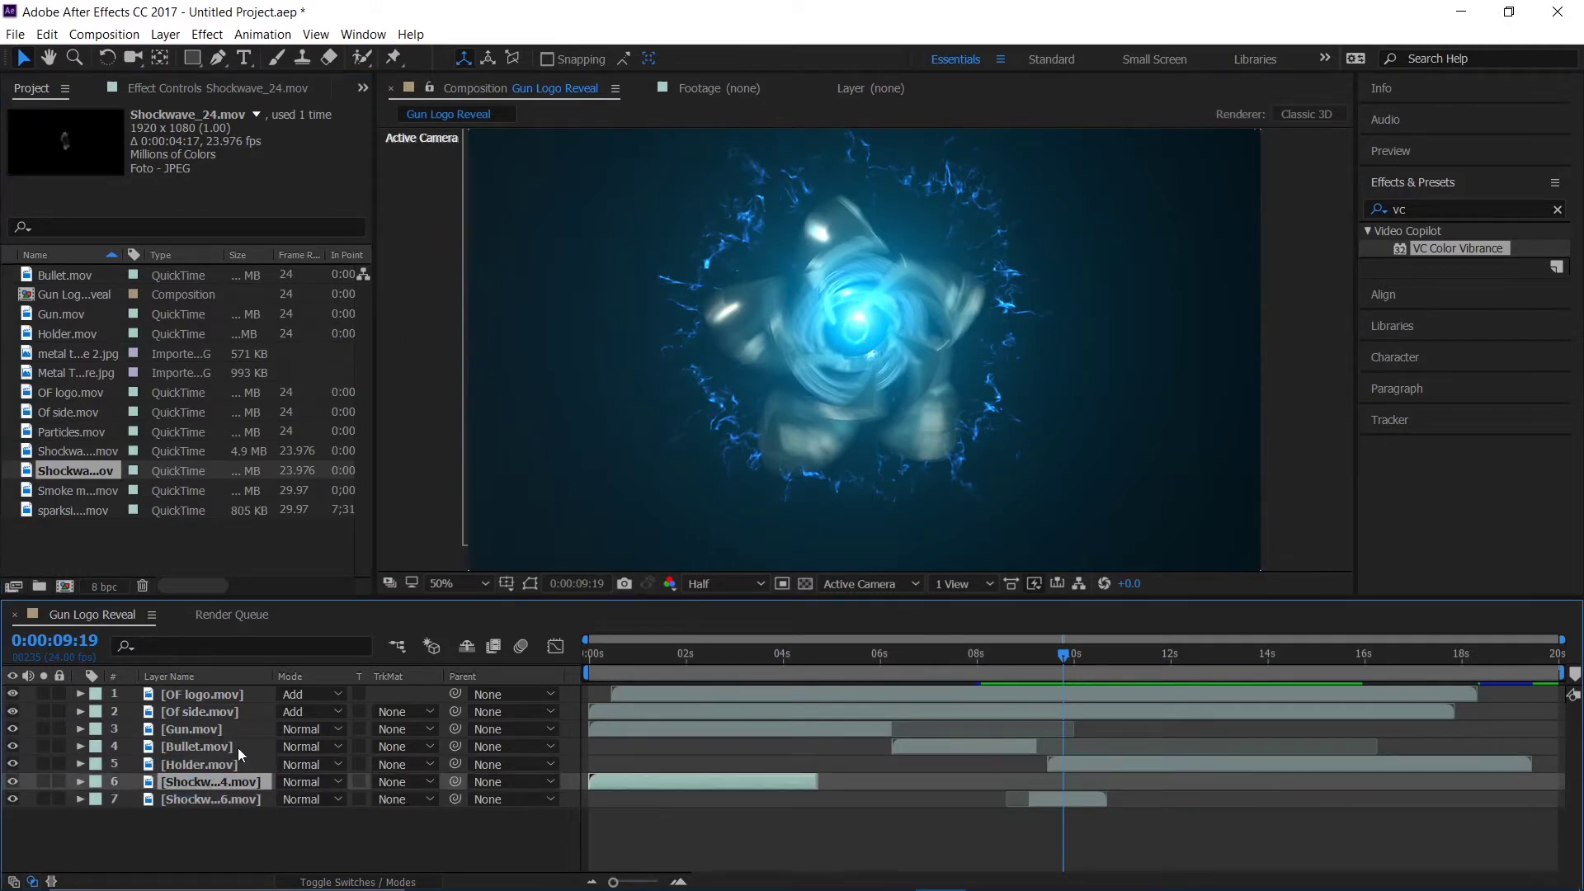
drag(658, 780, 1086, 793)
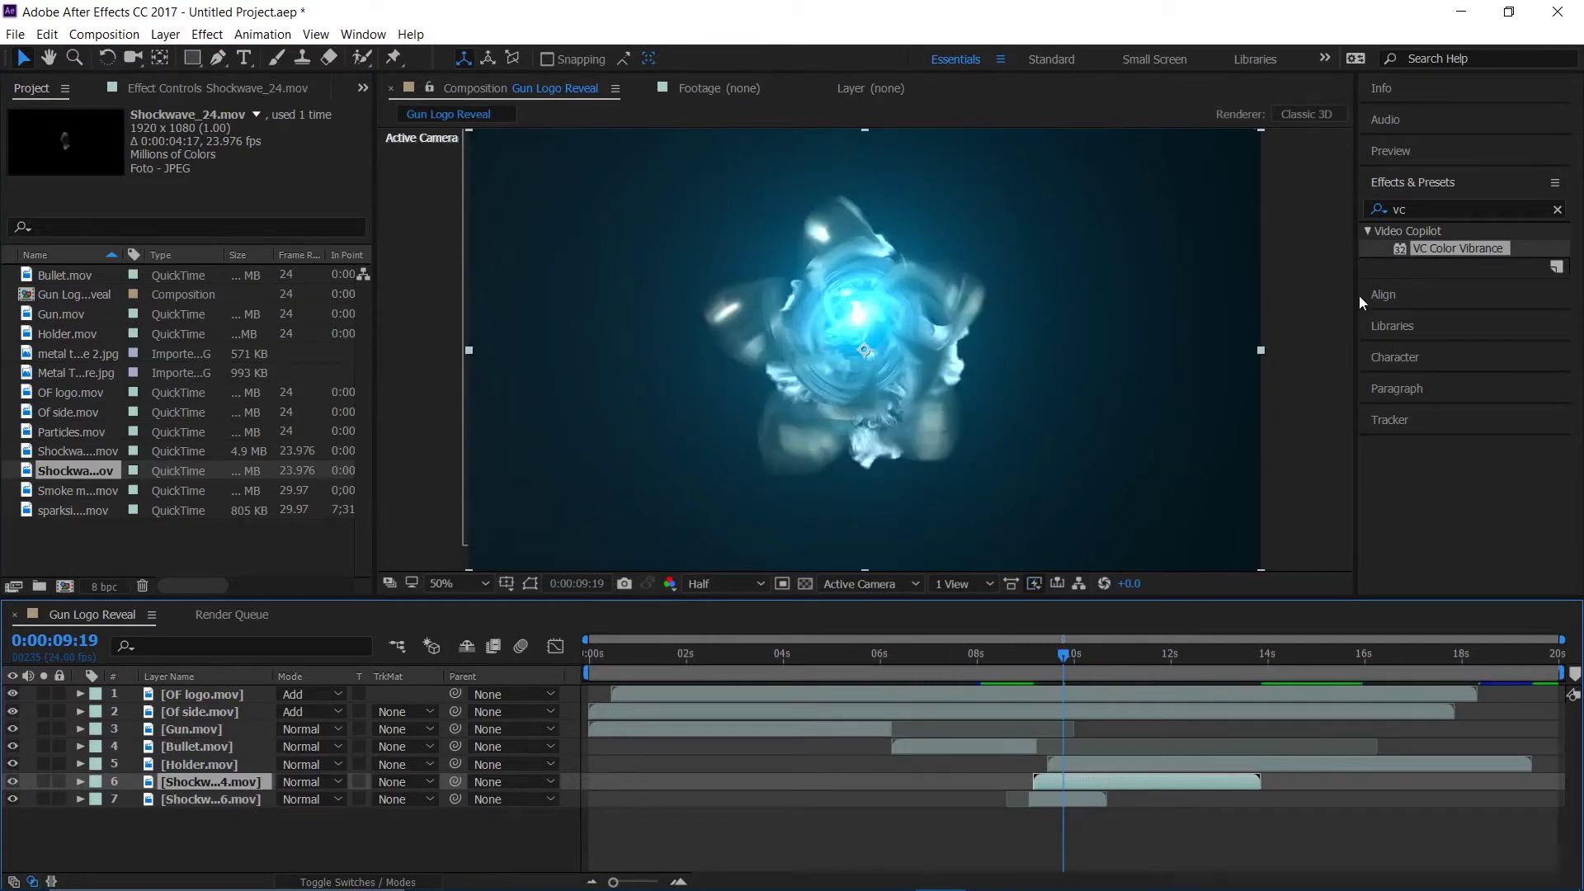
Step: Apply VC Color Vibrance with a red-orange colour to the Shockwave_24.mov layer and preview the transition from 0:00:08:10
click(1461, 209)
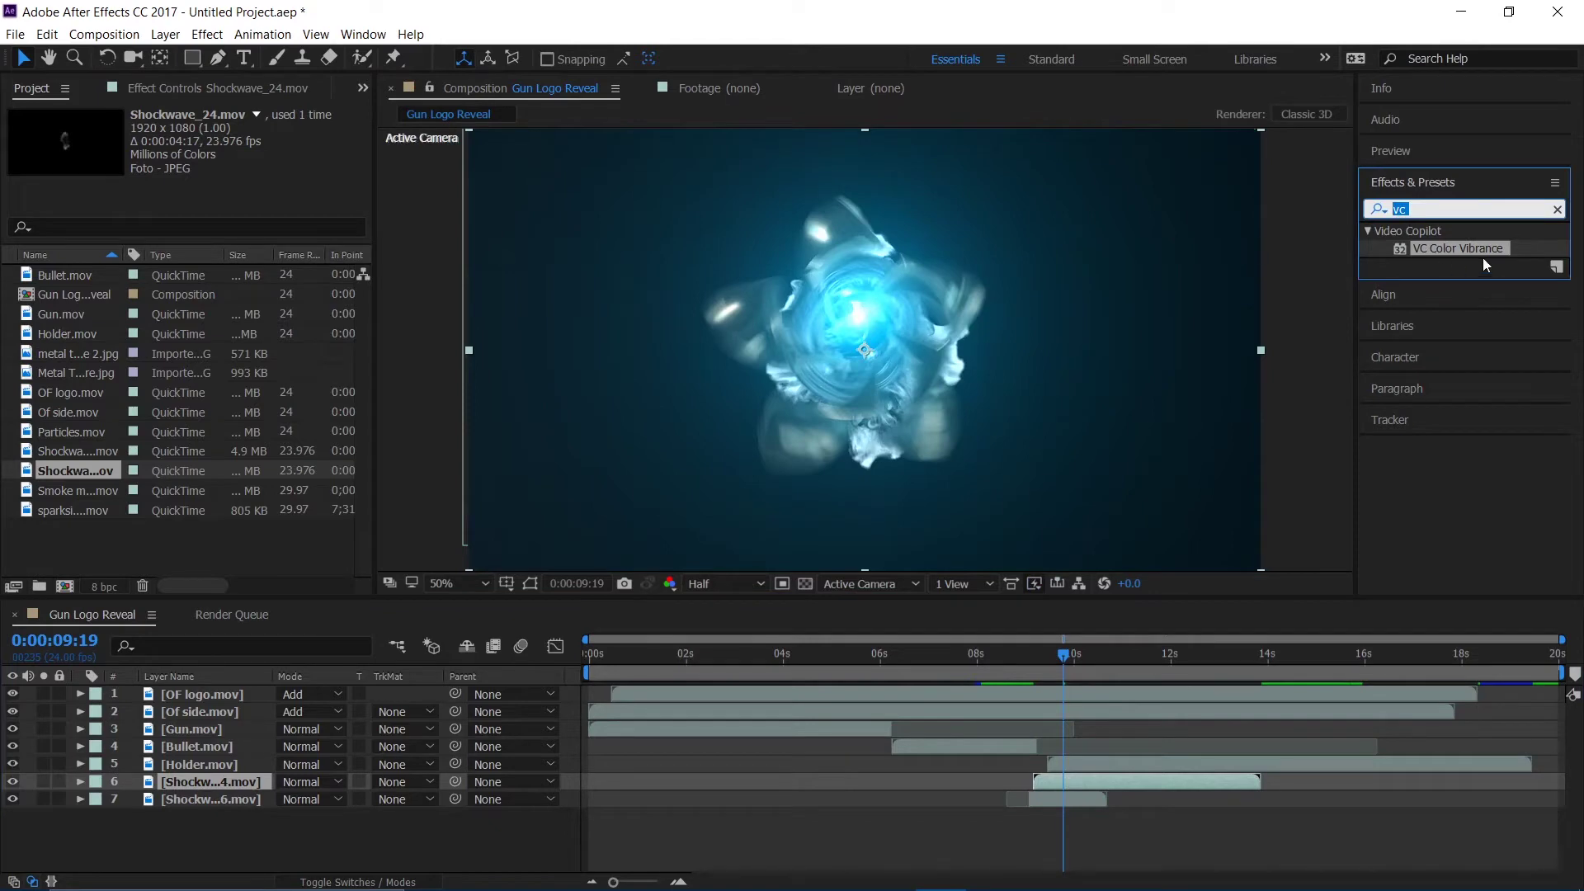
drag(1468, 246, 240, 784)
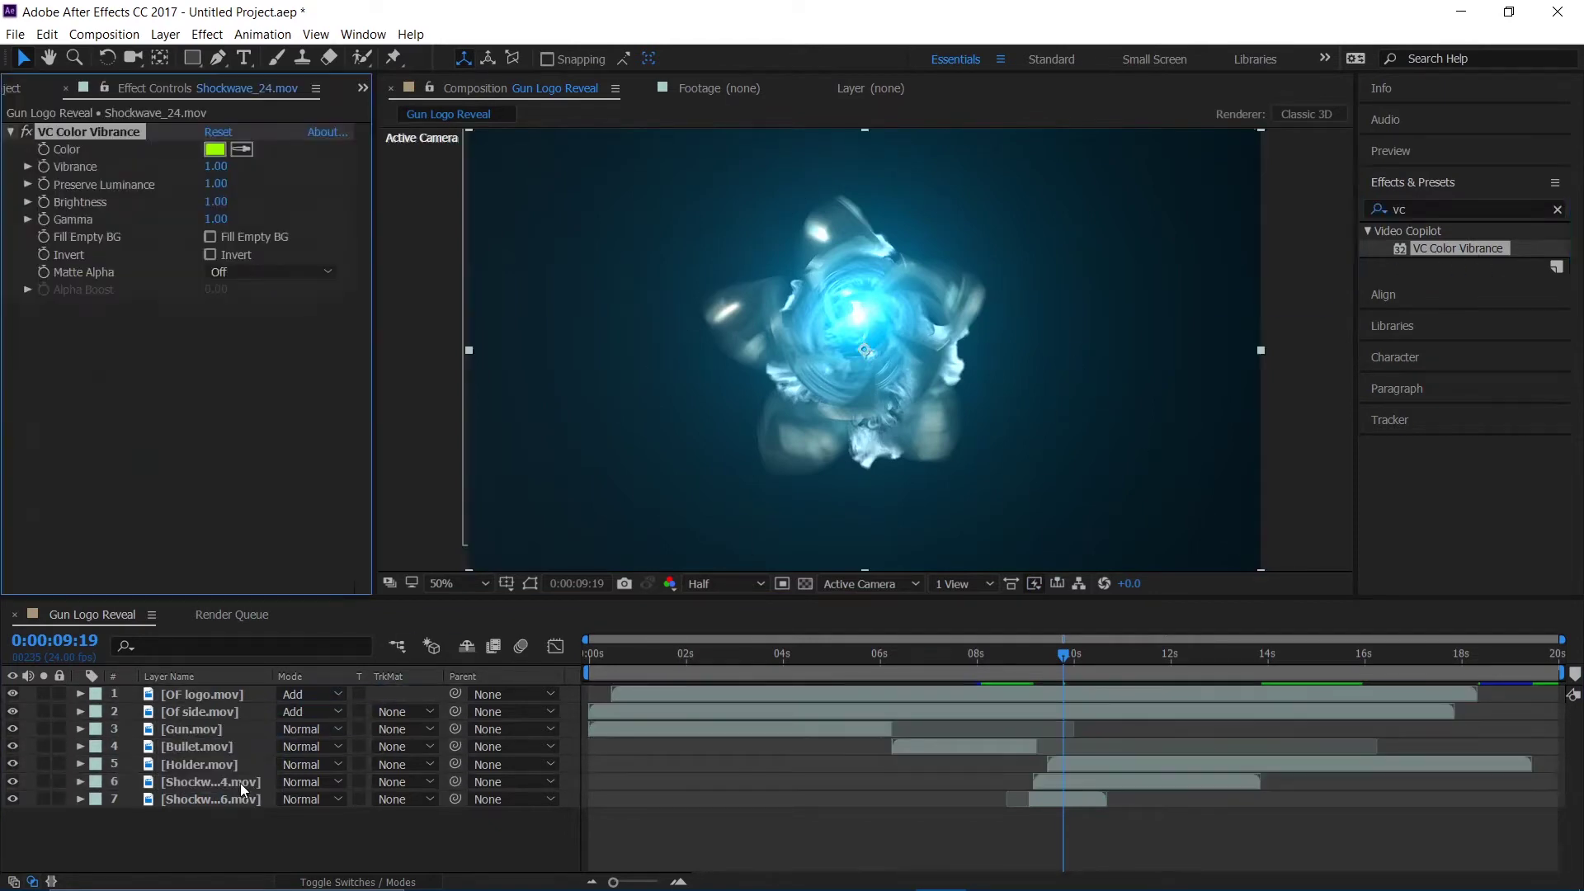
click(221, 146)
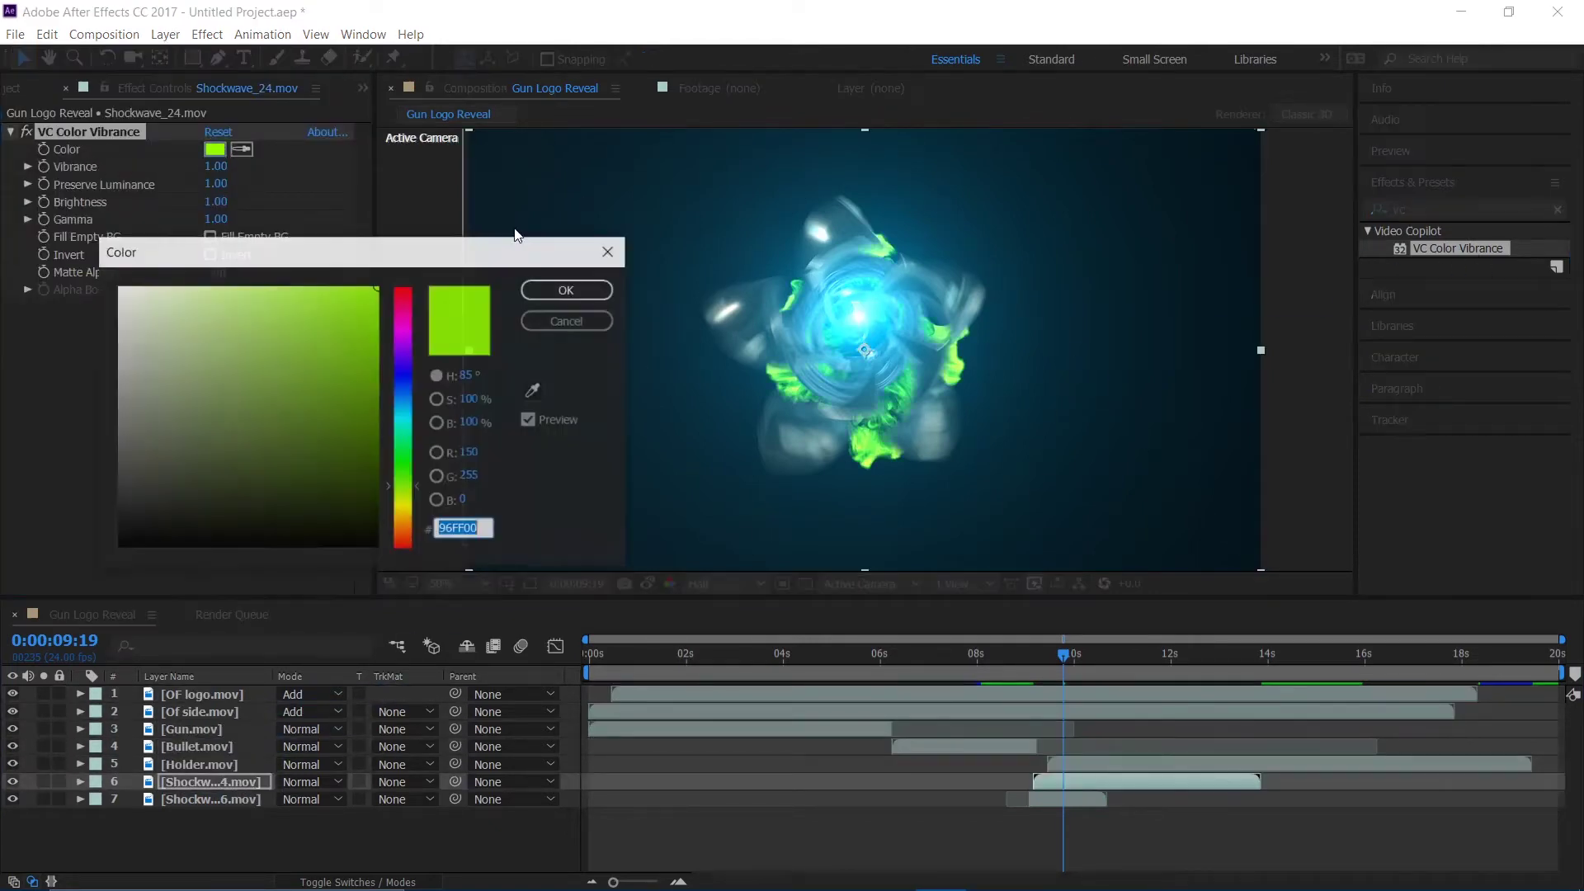
drag(406, 360, 407, 538)
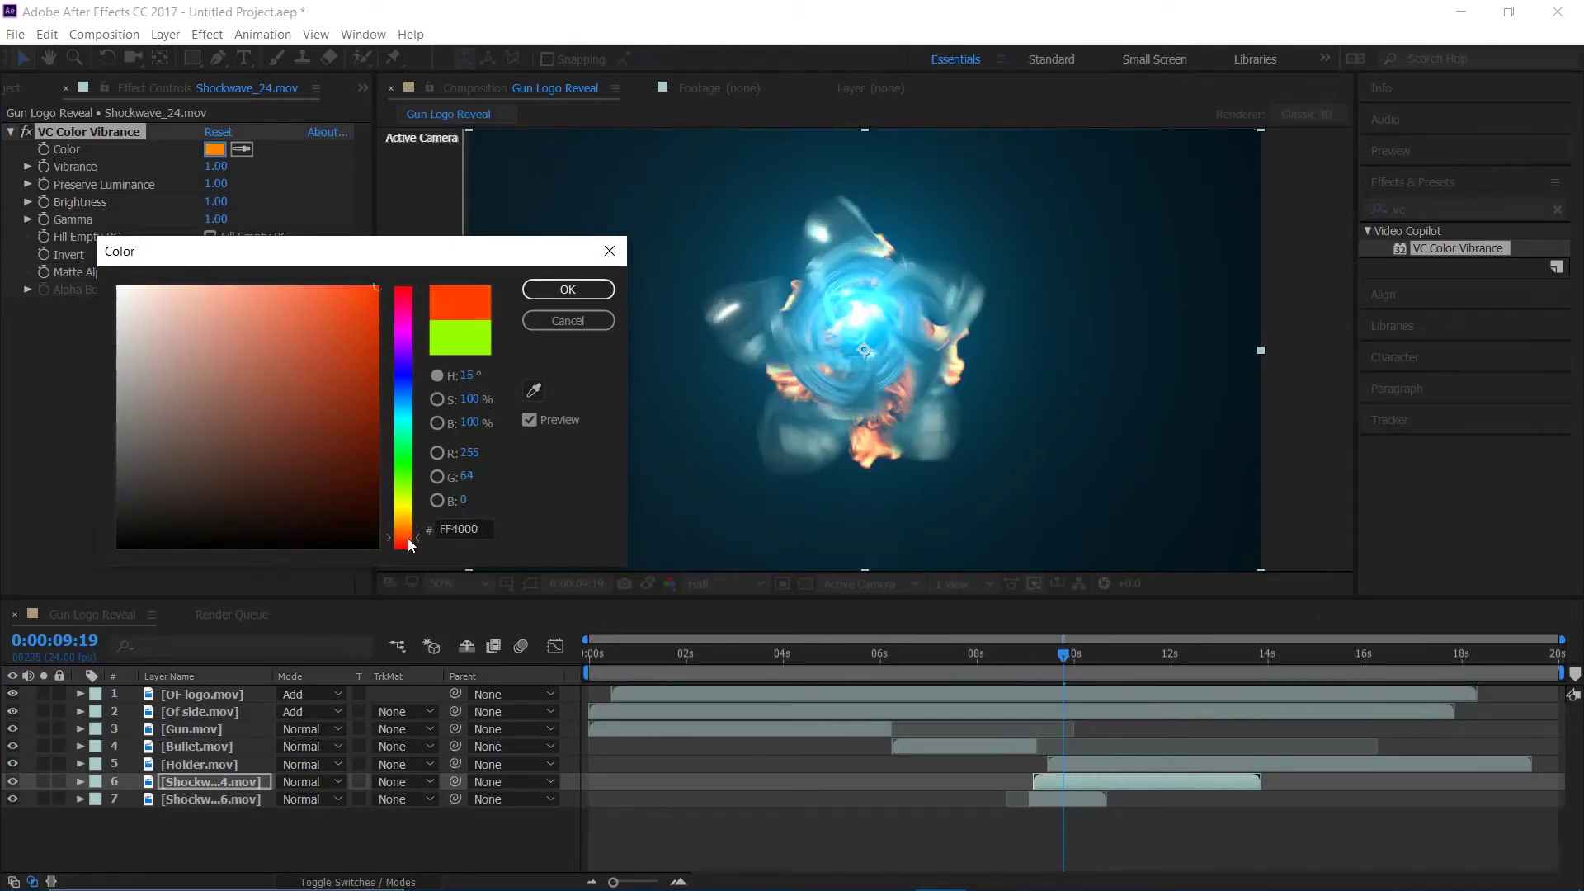
click(543, 285)
drag(1056, 657, 996, 672)
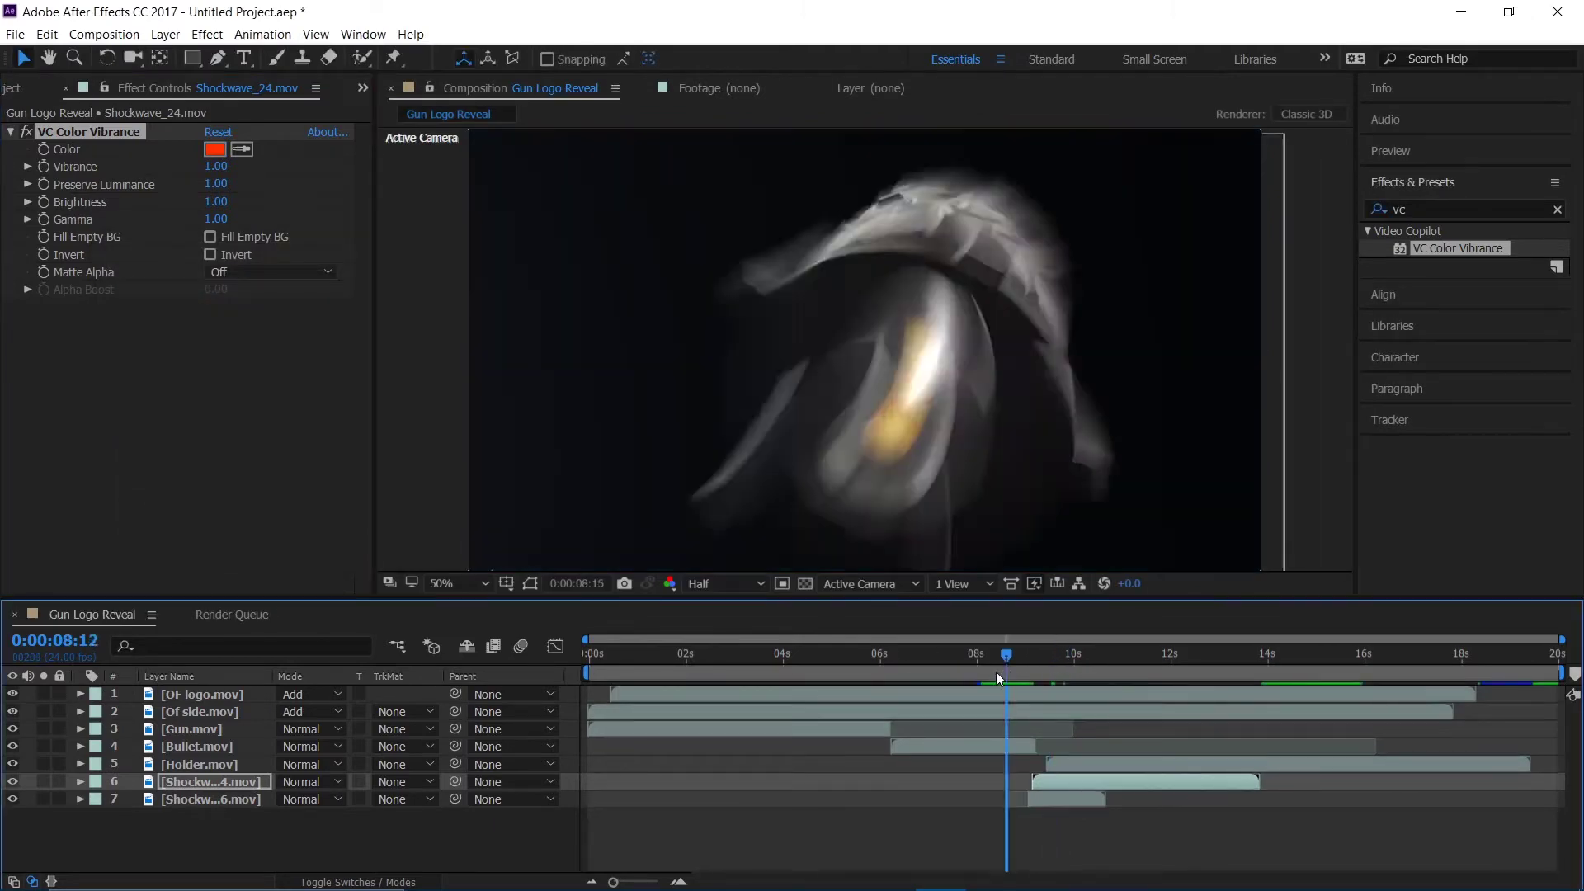
key(space)
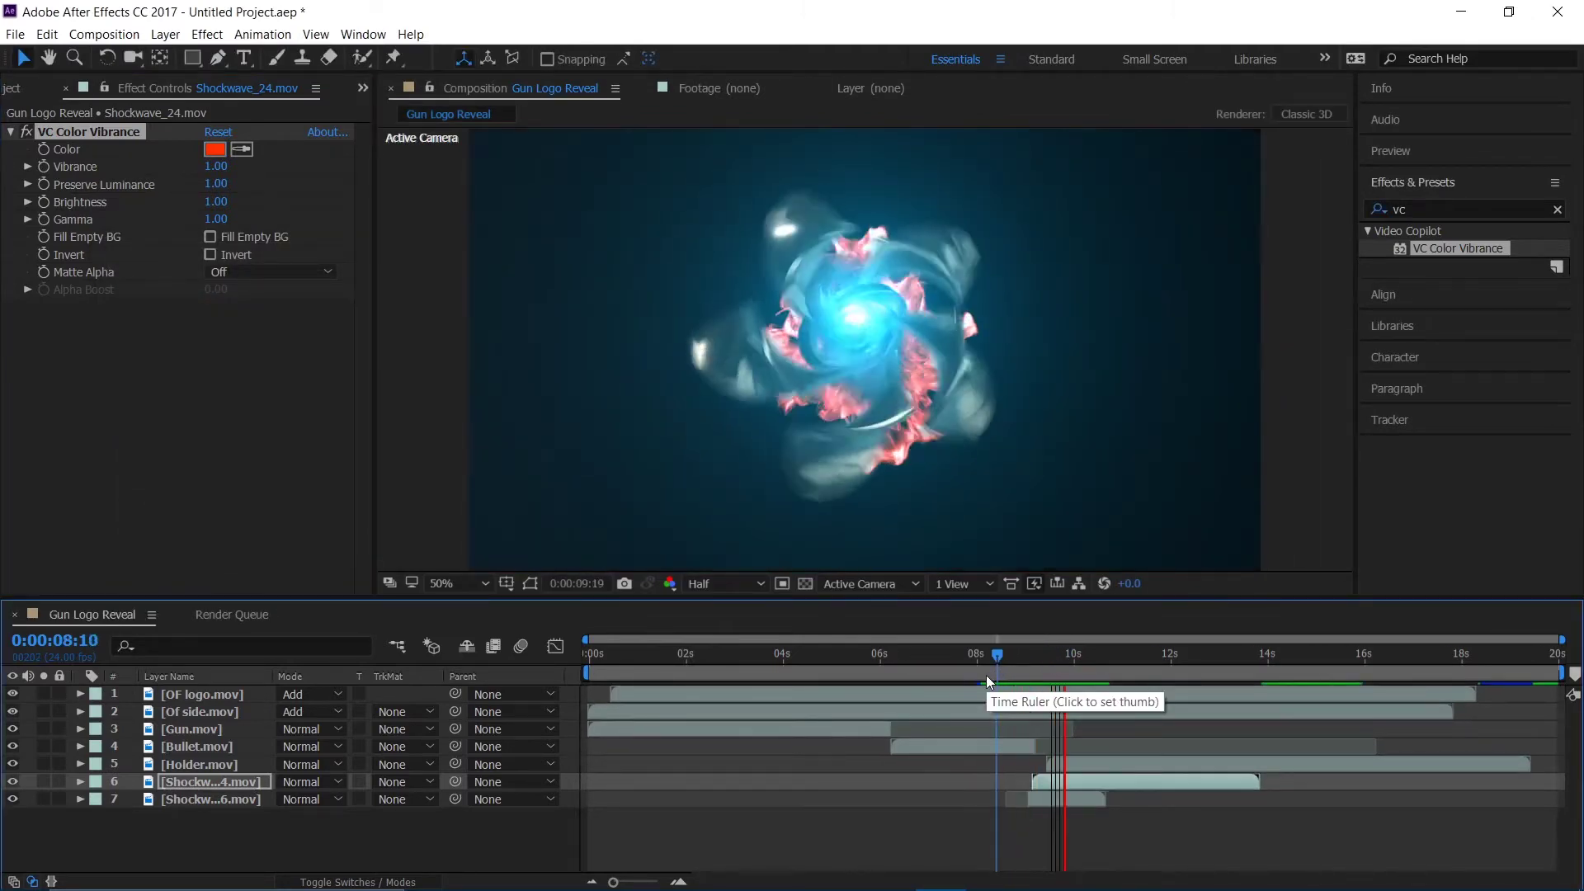
click(986, 675)
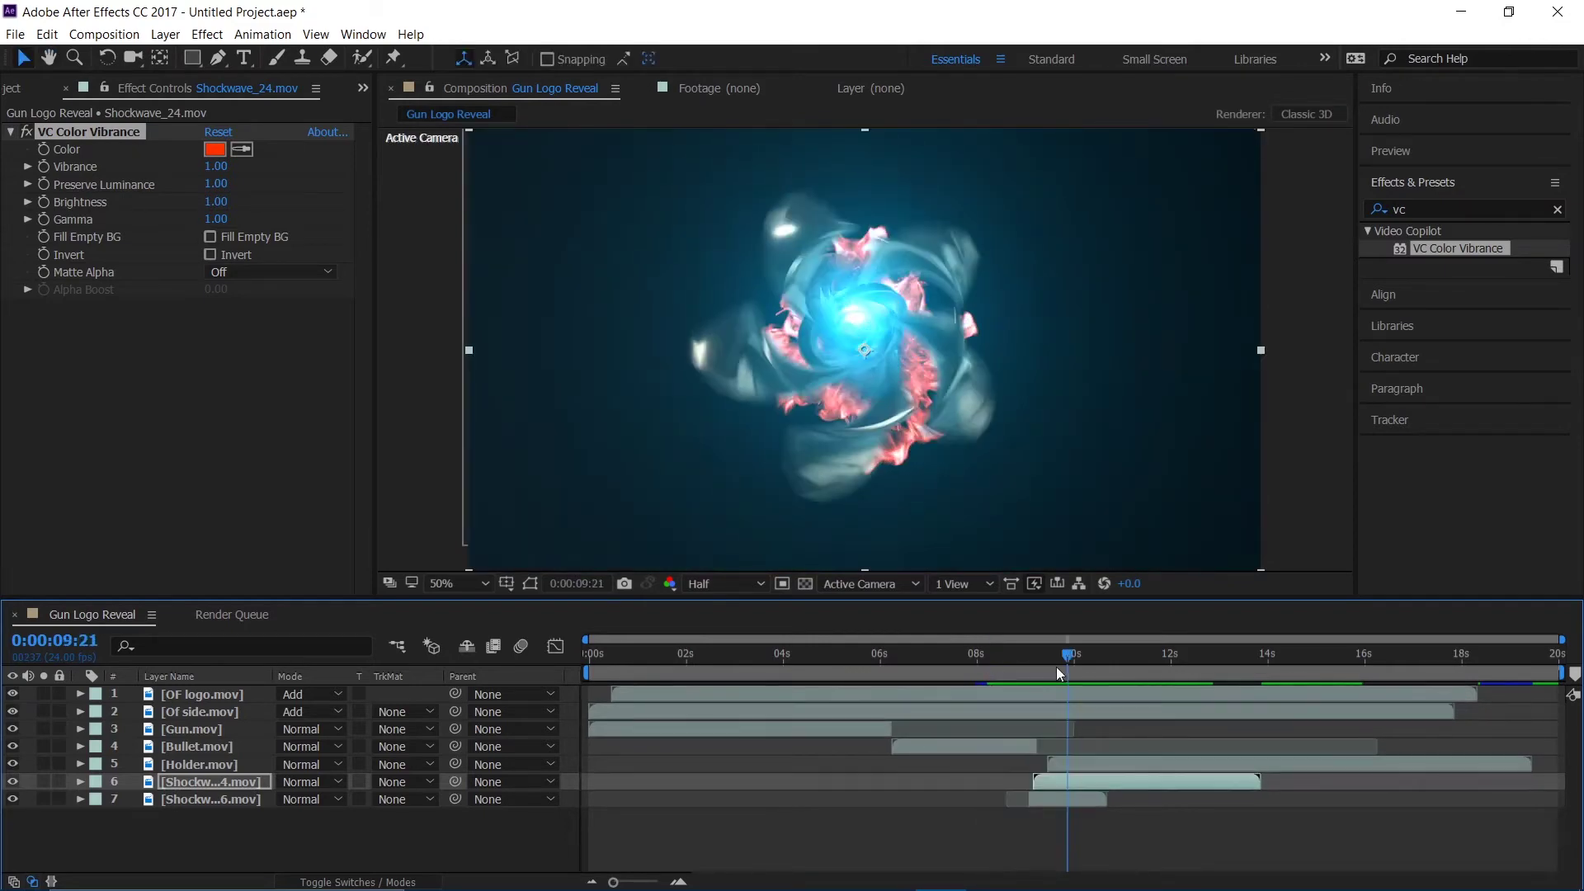
drag(1056, 666, 1021, 688)
key(space)
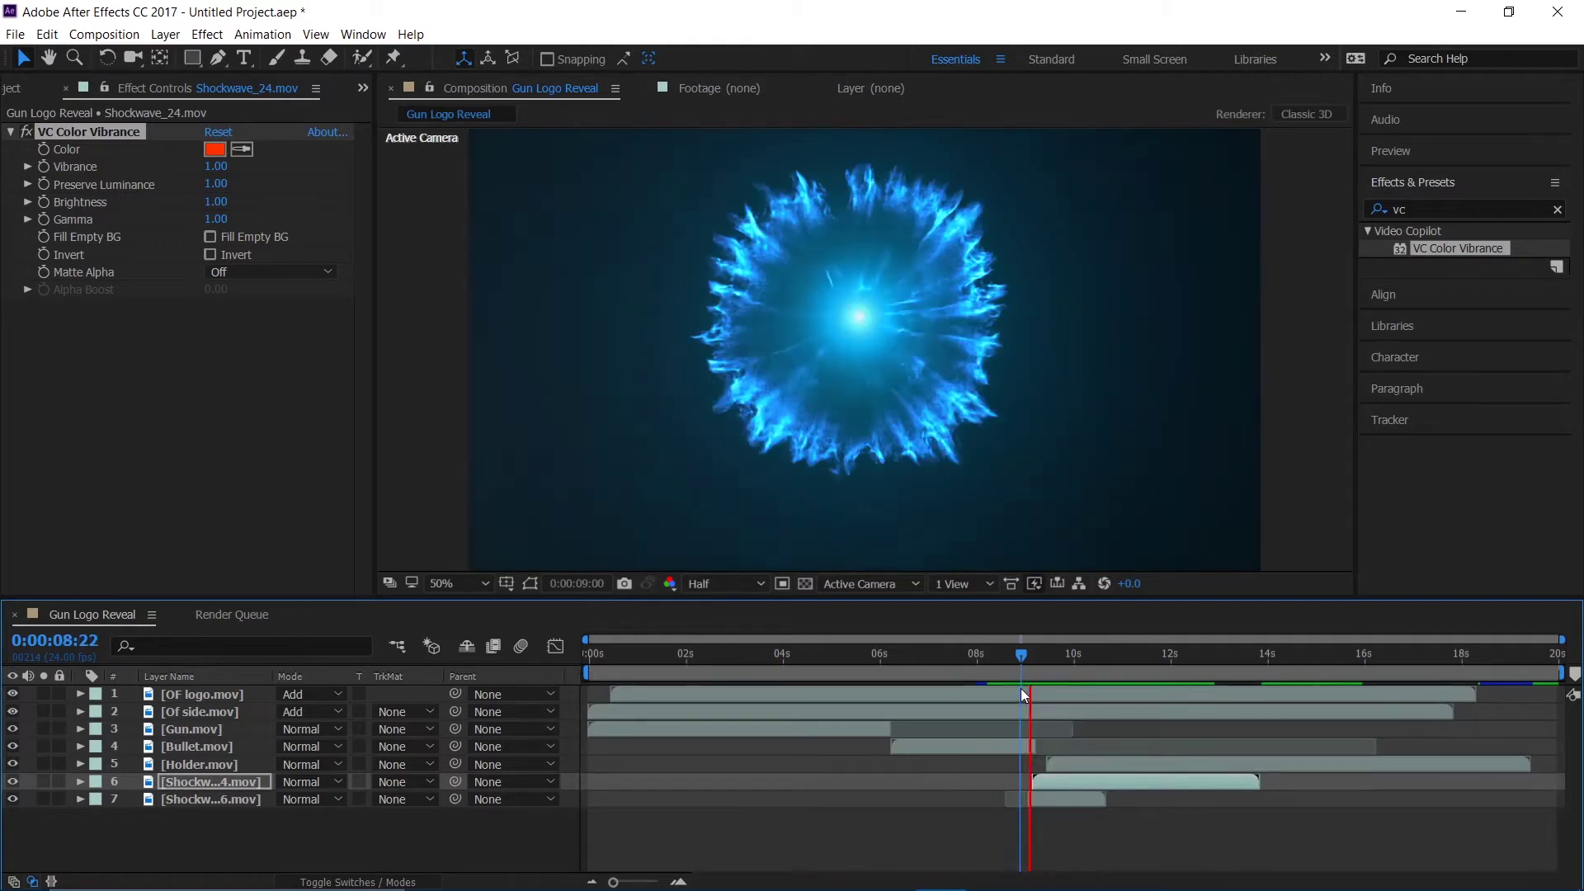
key(space)
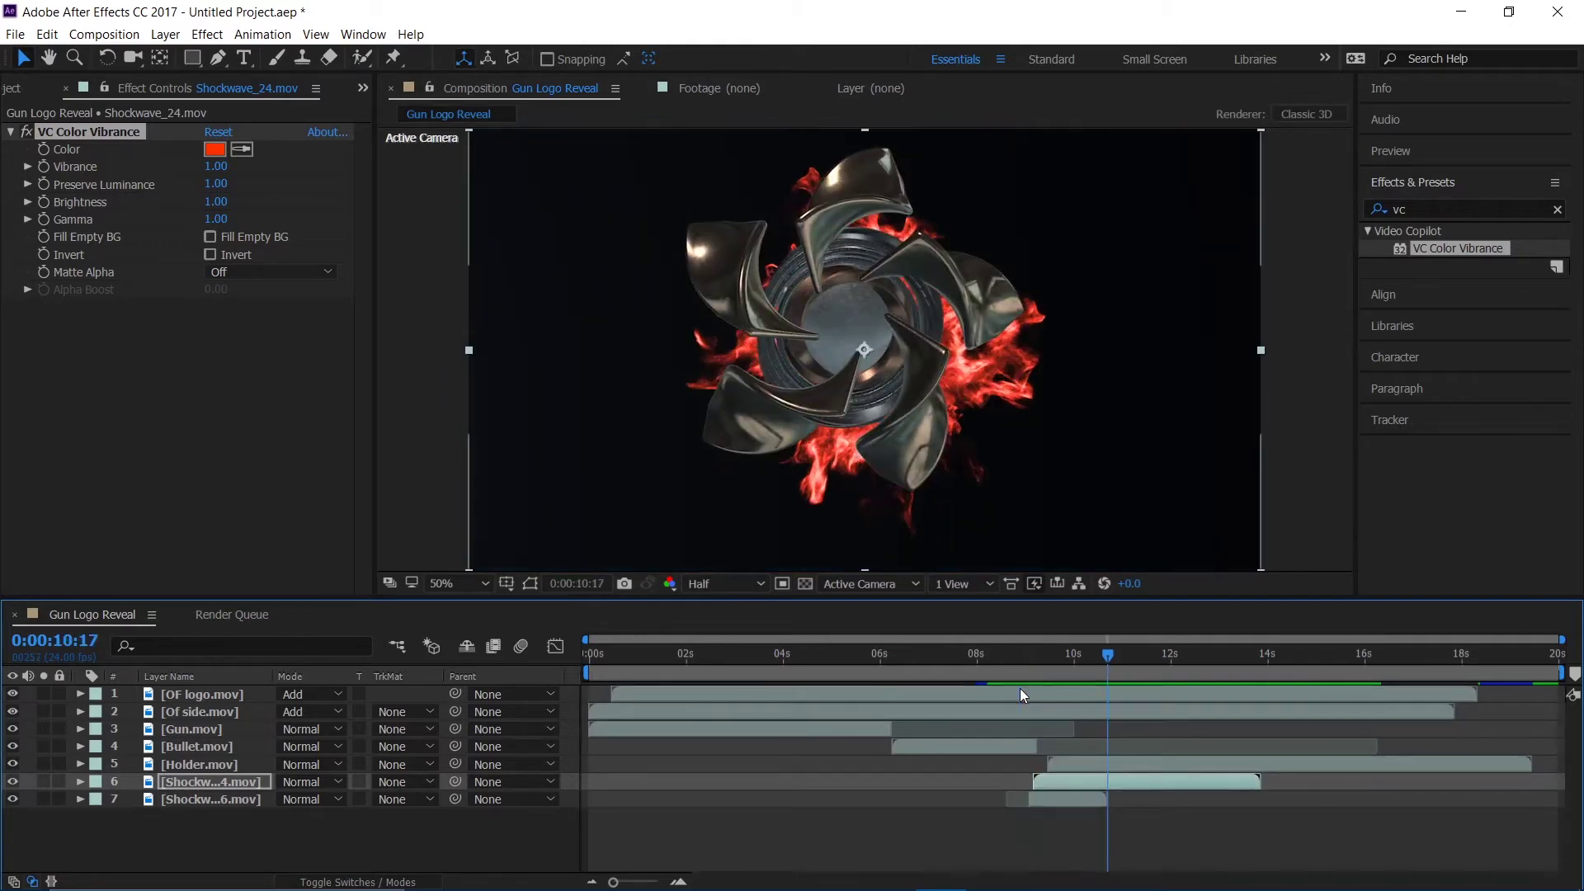
Step: Set the blending mode of the Shockwave_24.mov and Shockwave_16.mov layers to Add and preview from 0:00:08:18
click(325, 779)
click(299, 226)
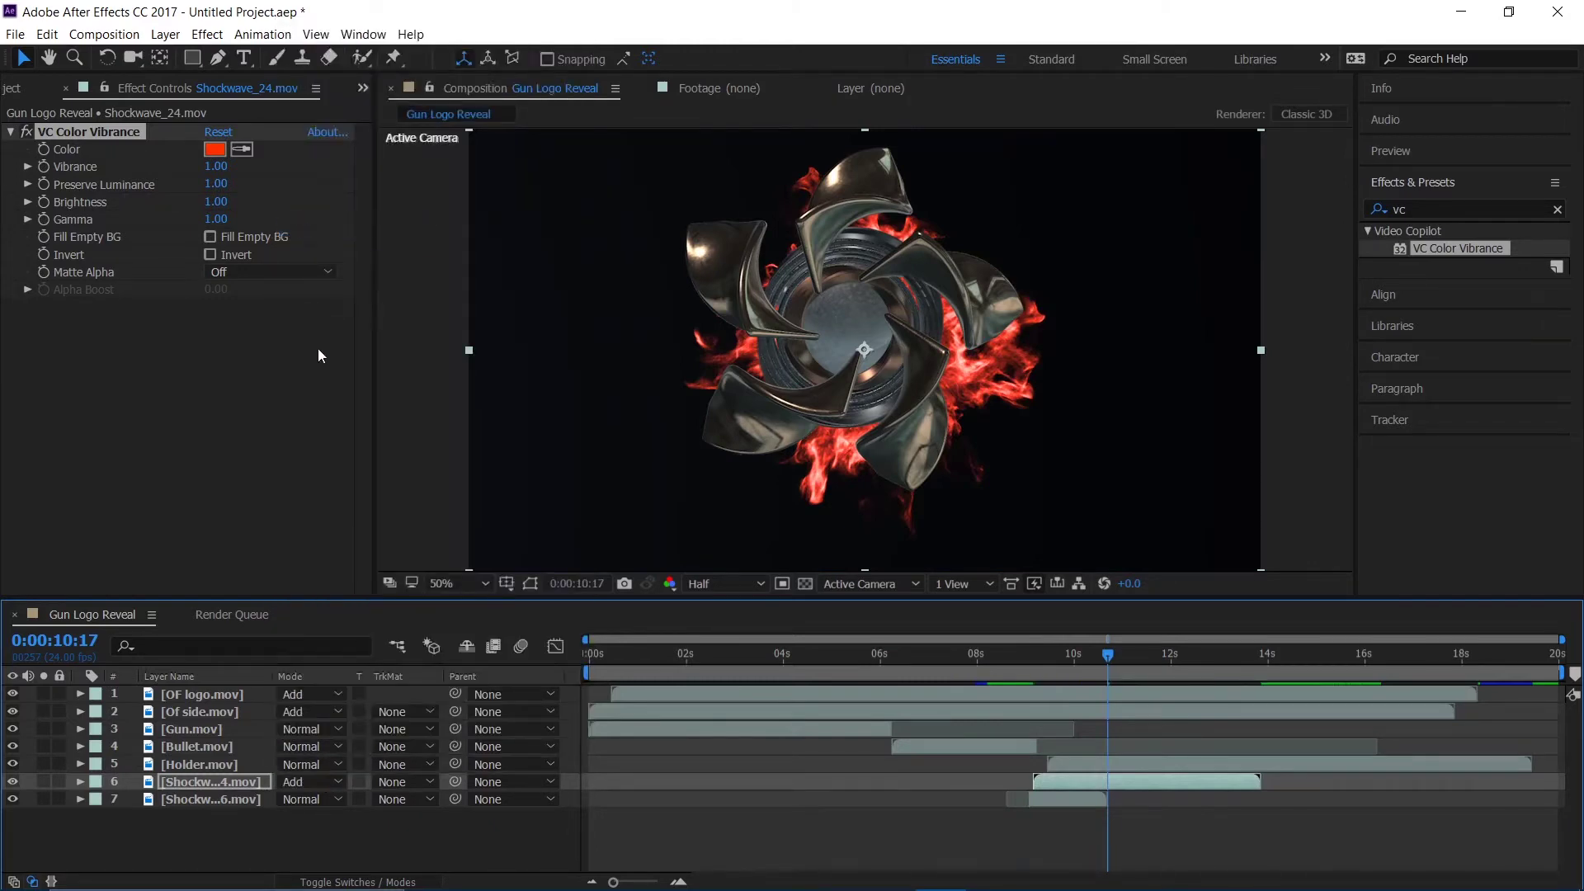
click(307, 798)
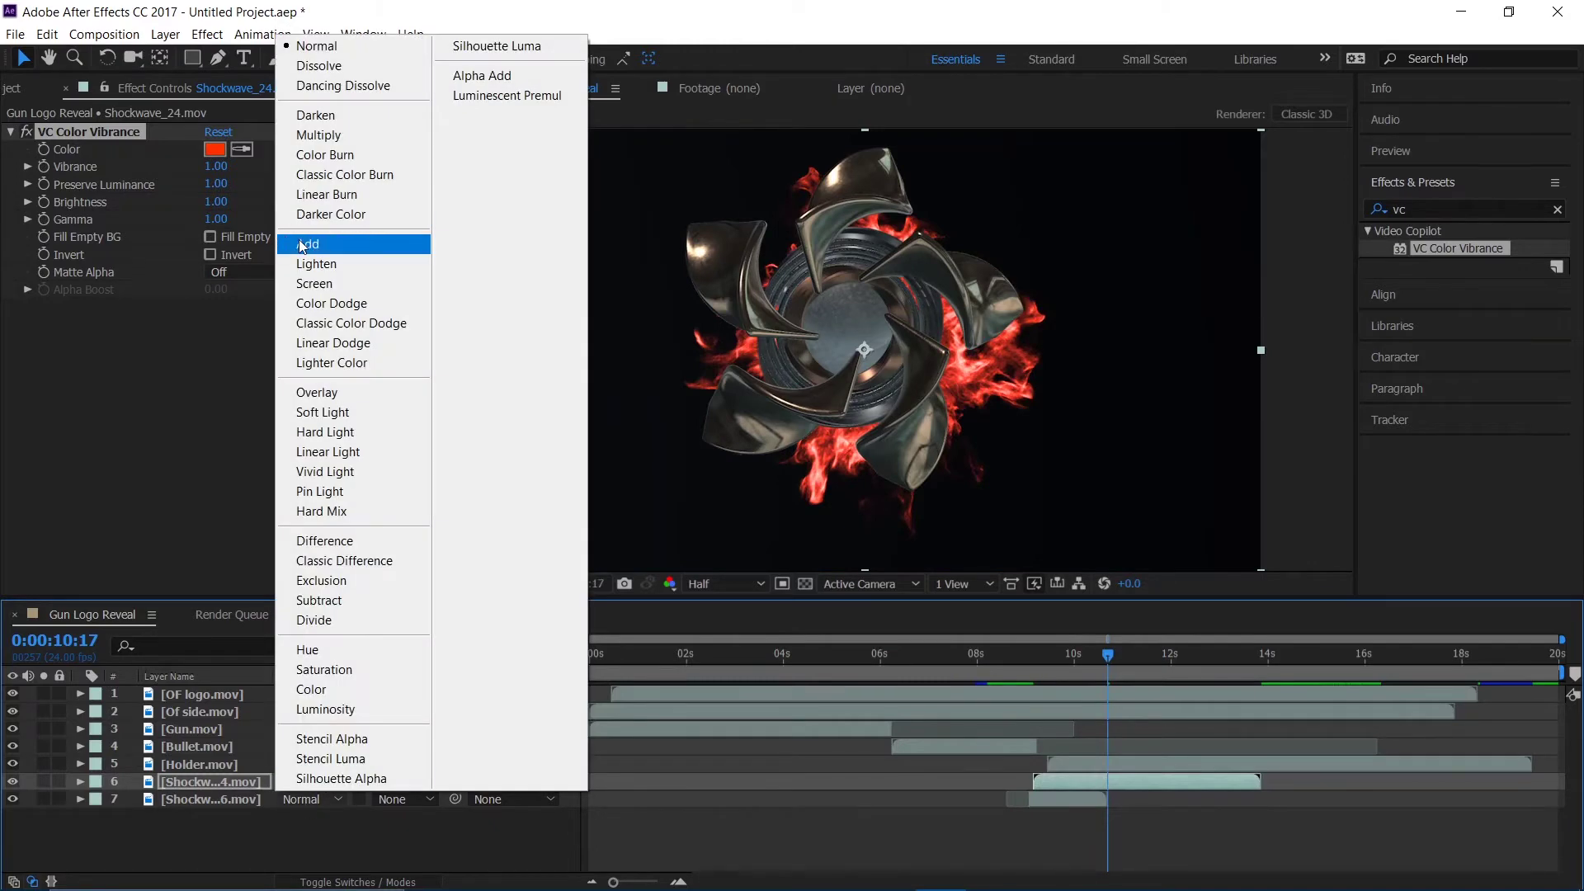
click(302, 244)
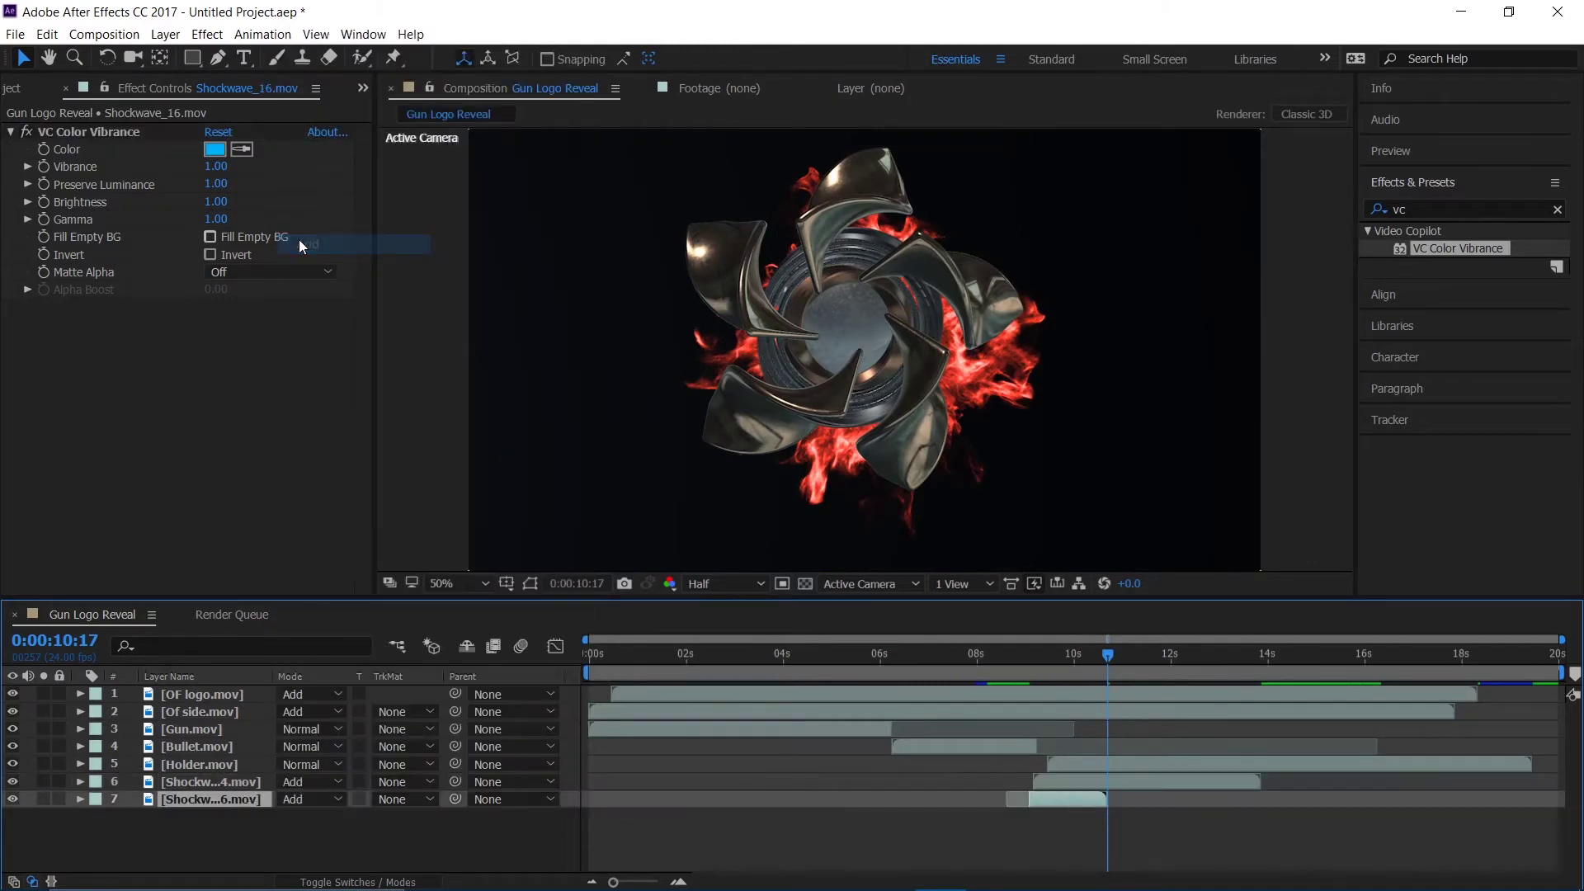
click(1013, 665)
key(space)
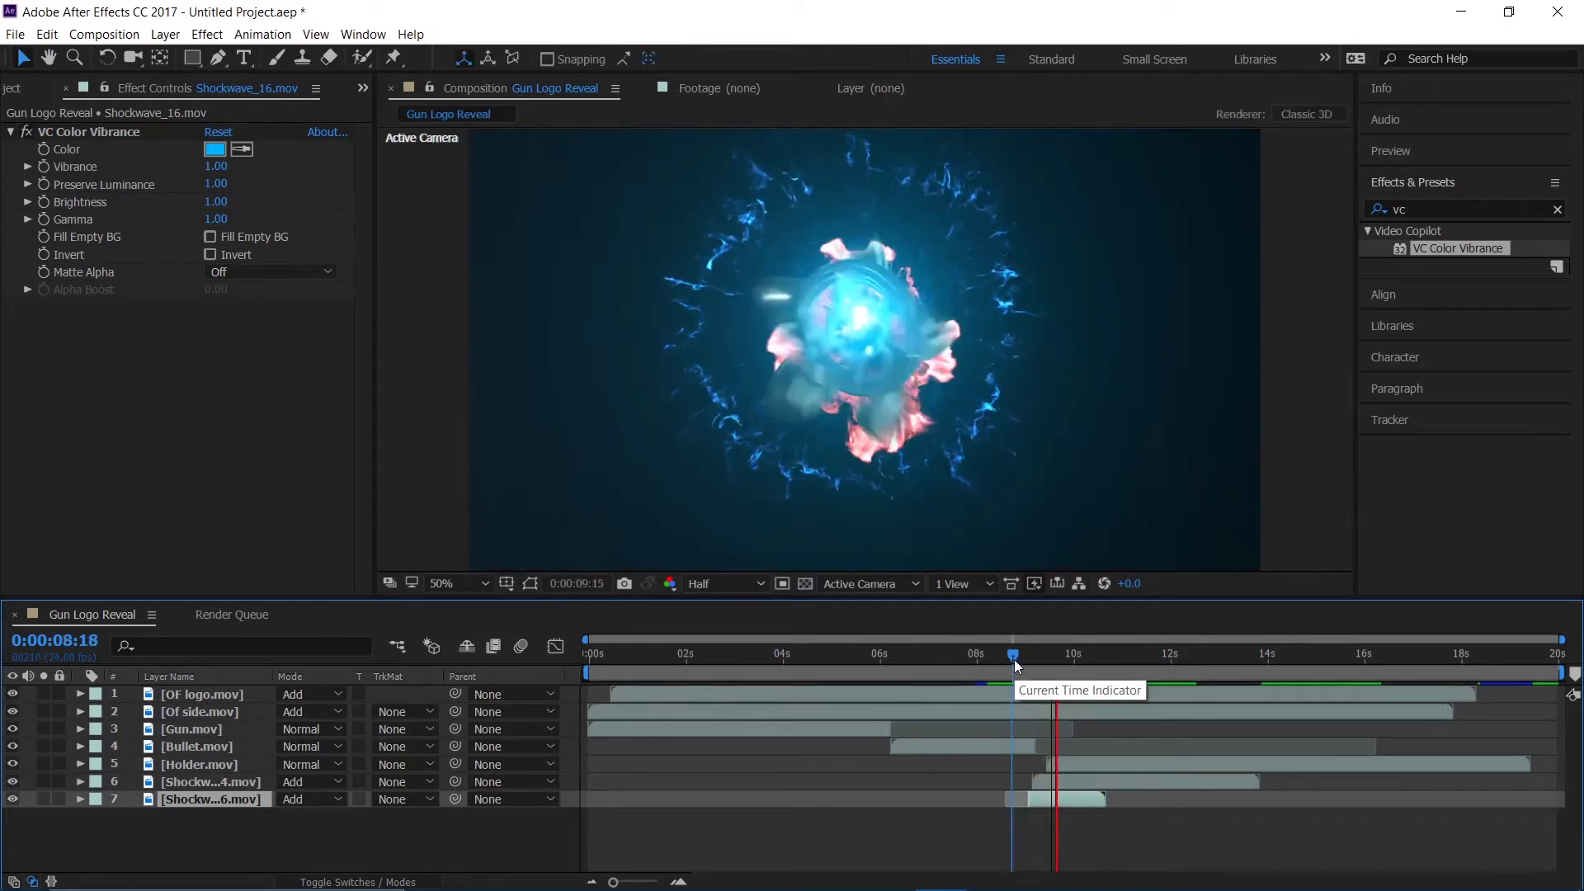
key(space)
Step: Extend the start of the trimmed Shockwave_16.mov layer back to about 0:00:08:18 and preview from 0:00:08:16
drag(1085, 658, 1036, 691)
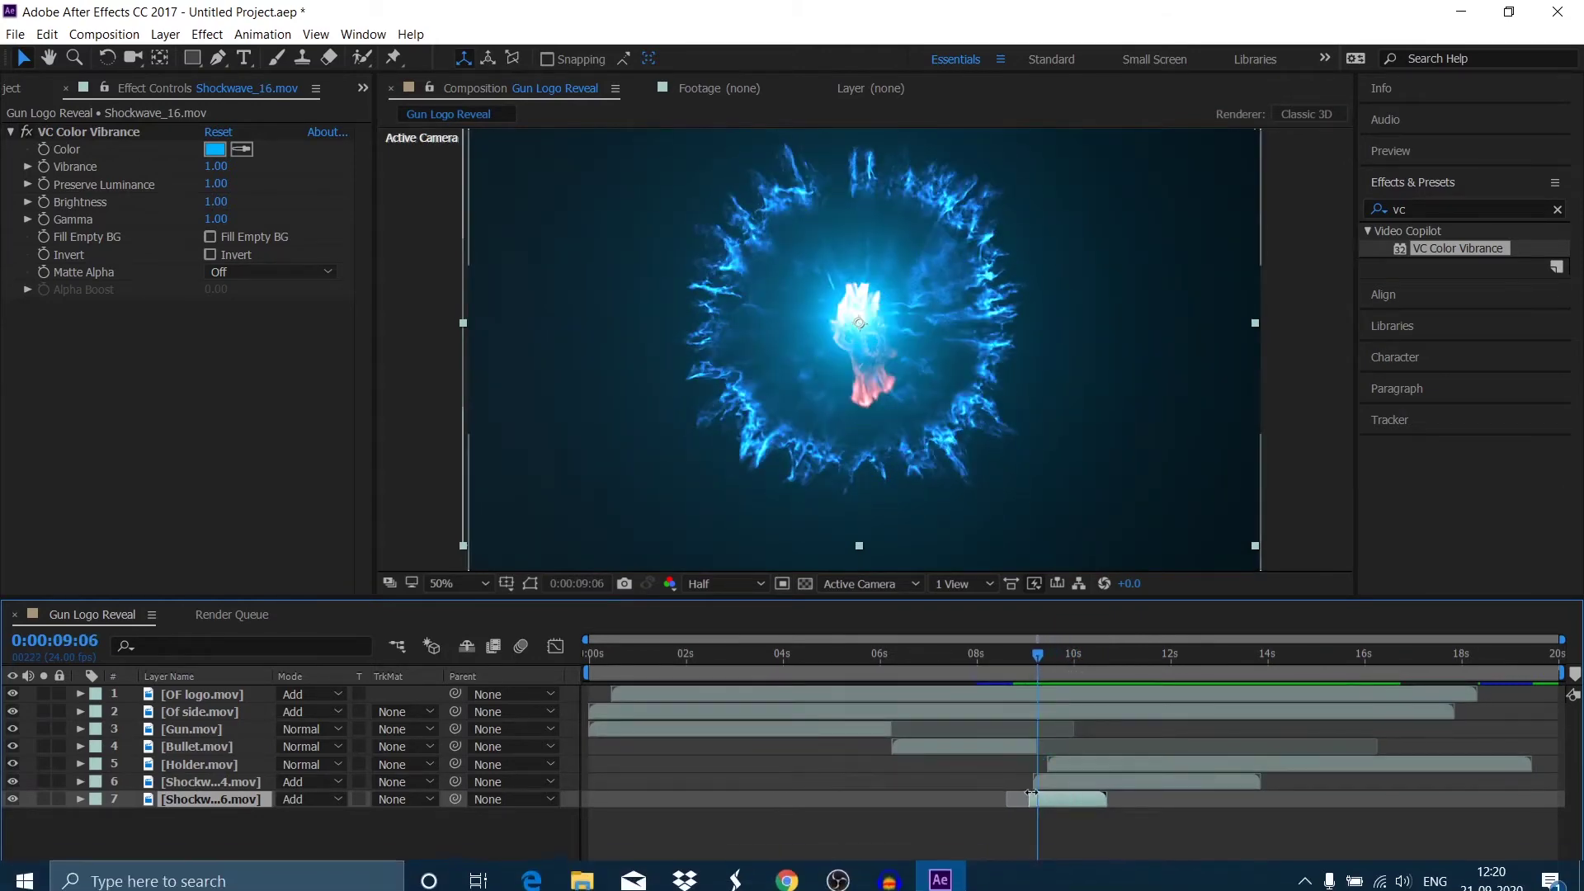
click(1010, 666)
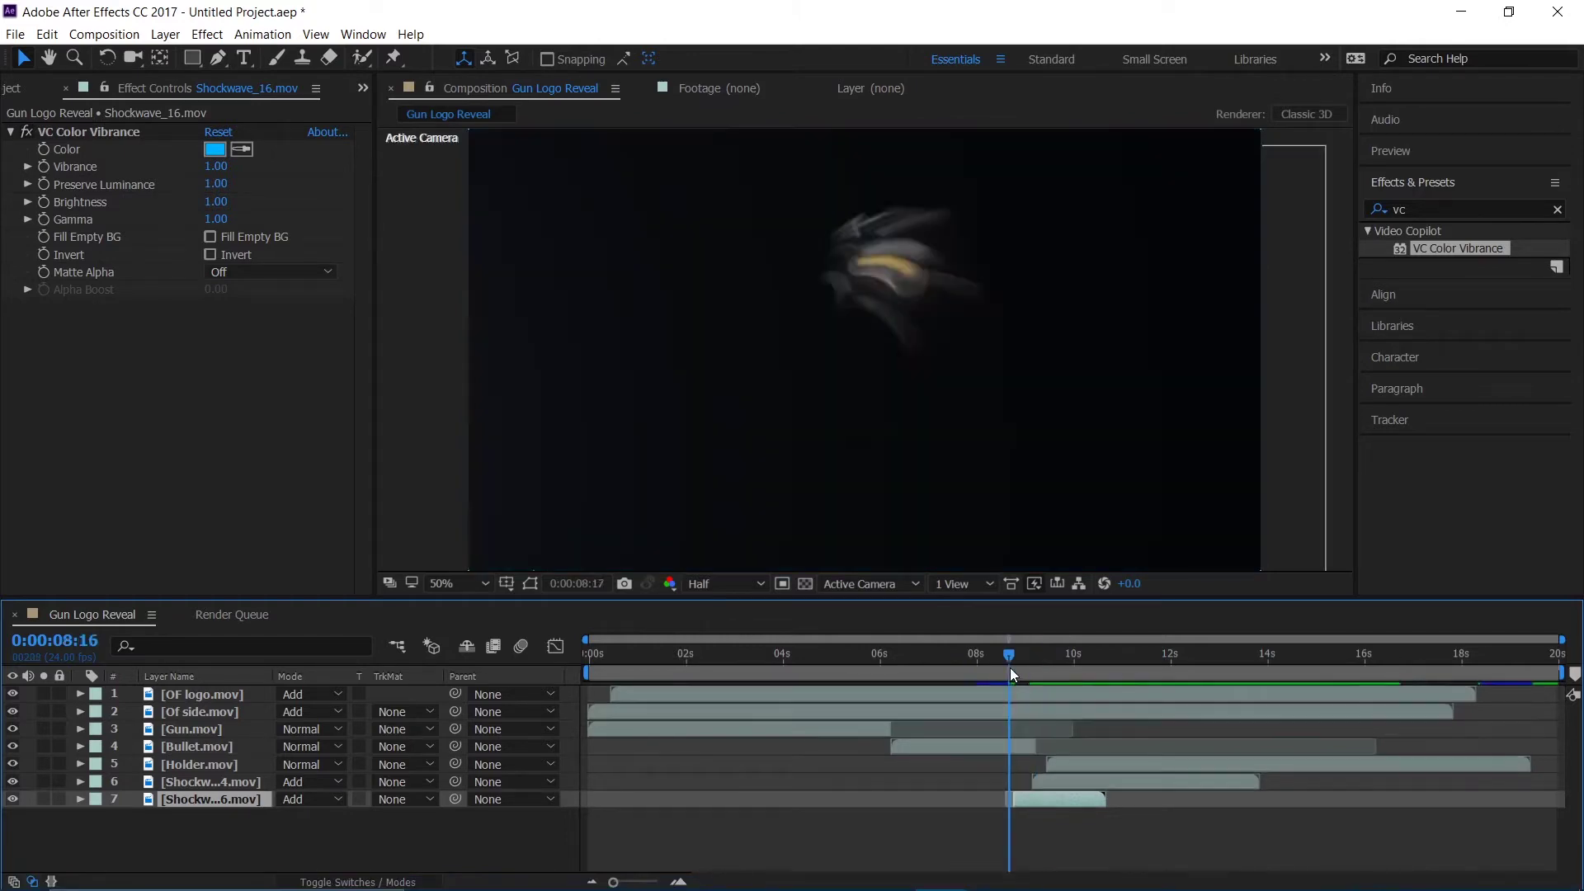
key(space)
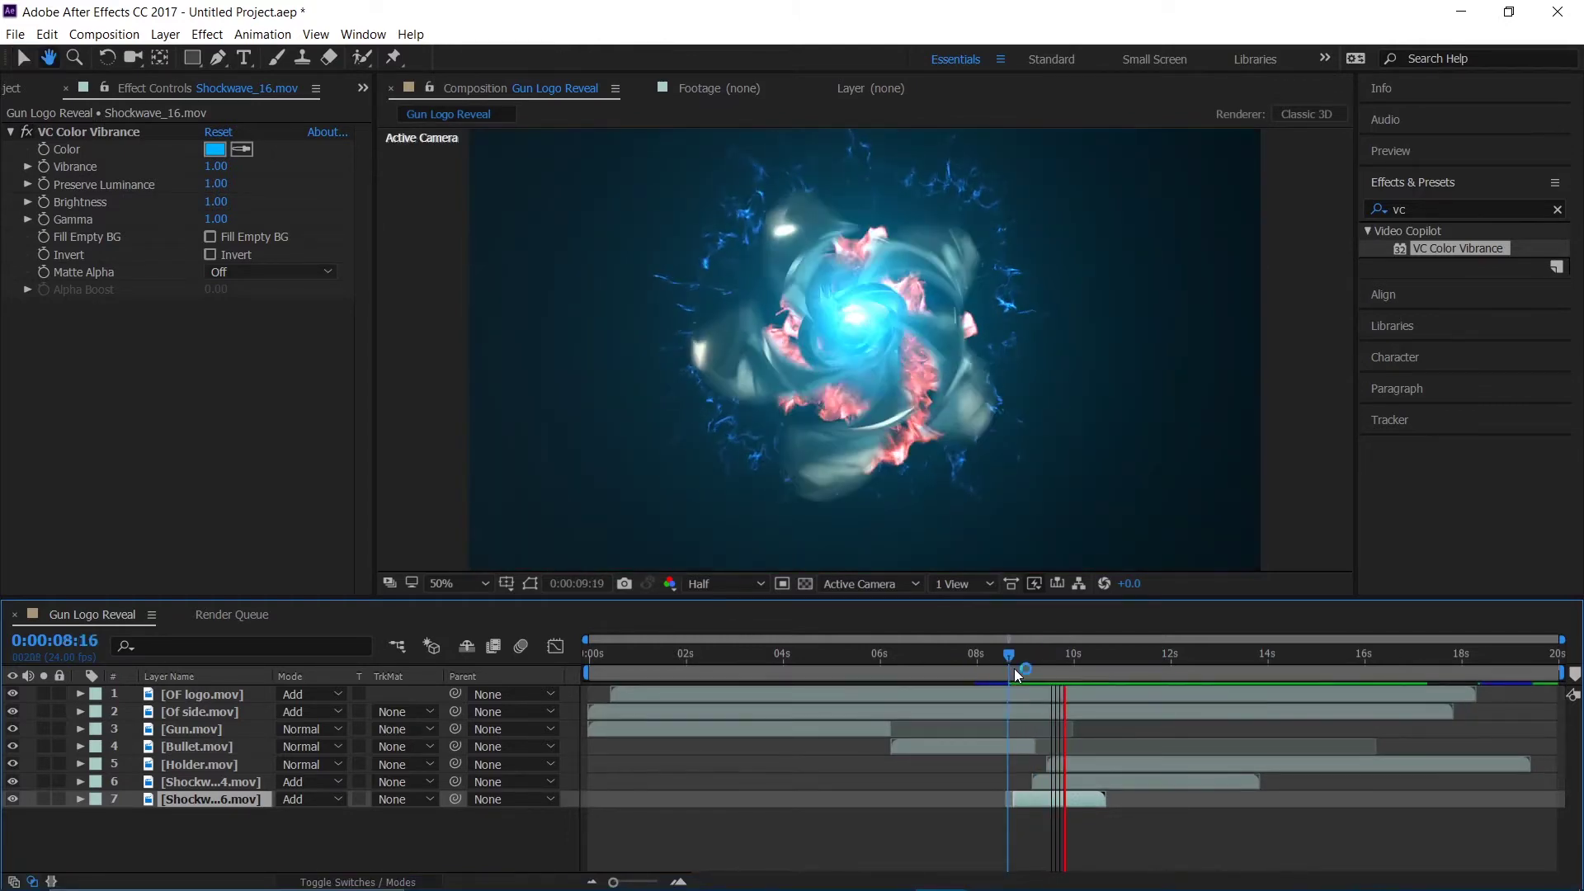
key(space)
Step: Move Shockwave_16.mov about 0.5 seconds later and Shockwave_24.mov about 0.5 seconds earlier, and preview the transition from 0:00:07:20
mouse_move(1028, 798)
mouse_down()
mouse_move(1049, 798)
mouse_move(1026, 784)
mouse_up()
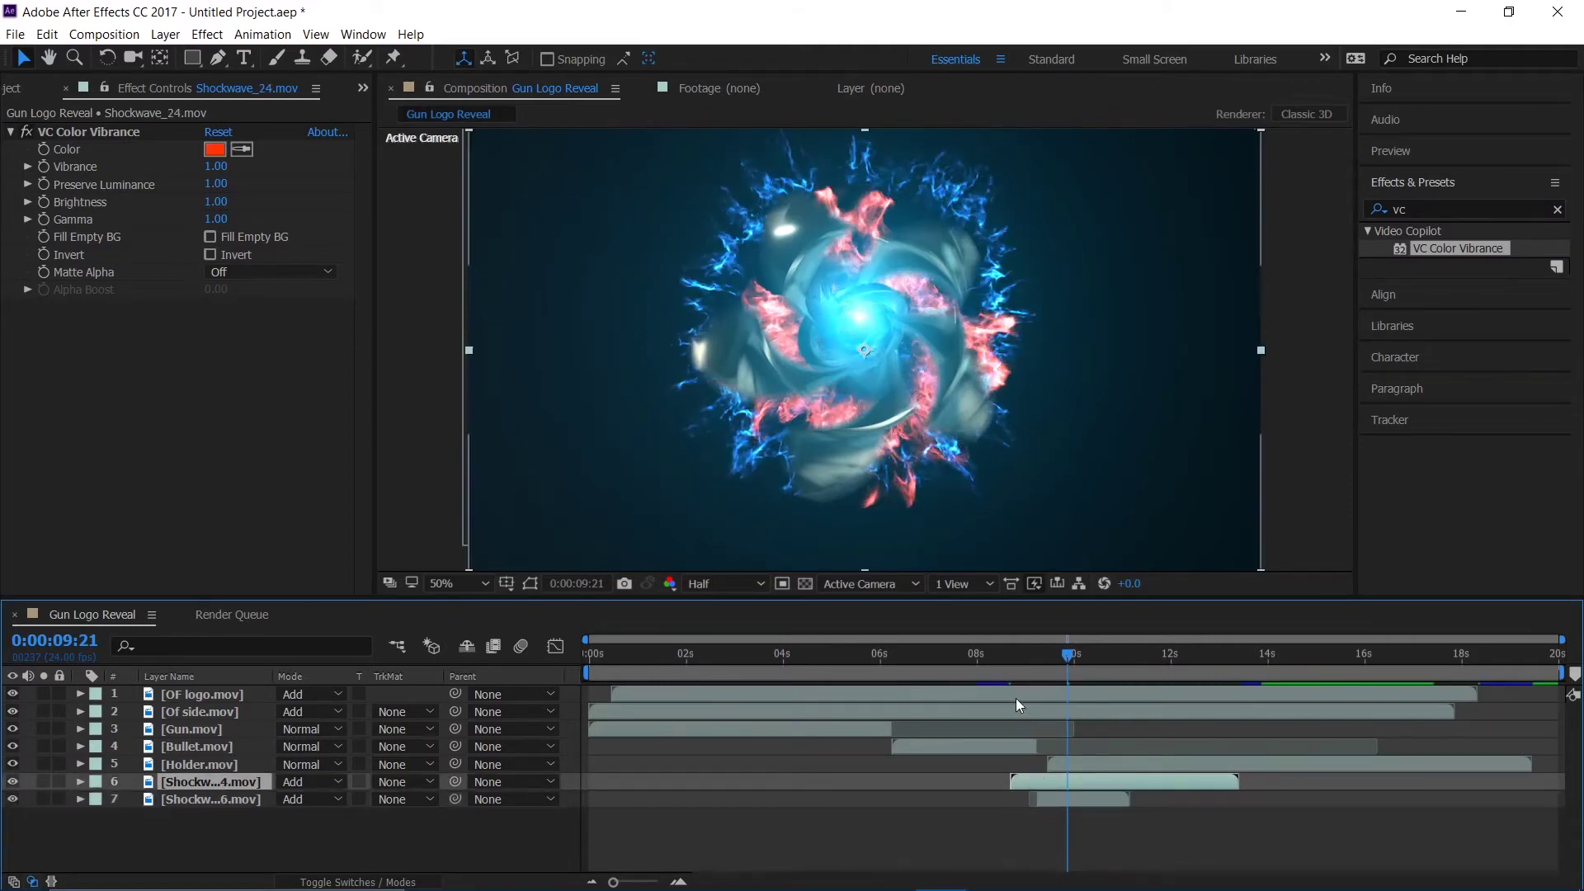
click(1029, 662)
key(space)
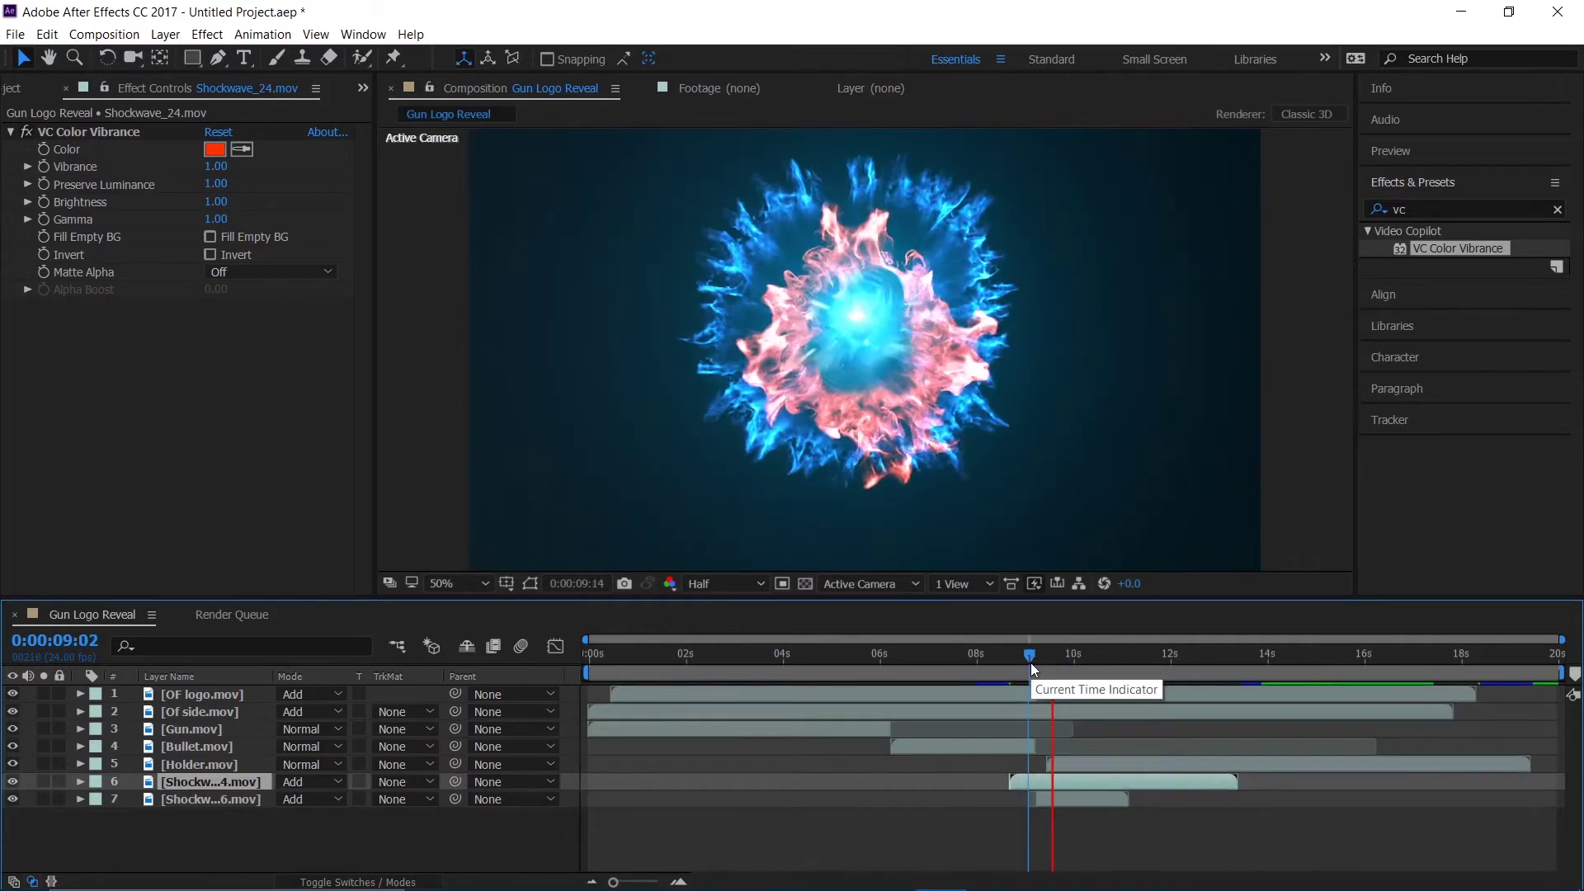
key(space)
drag(1017, 658, 968, 666)
key(space)
key(space)
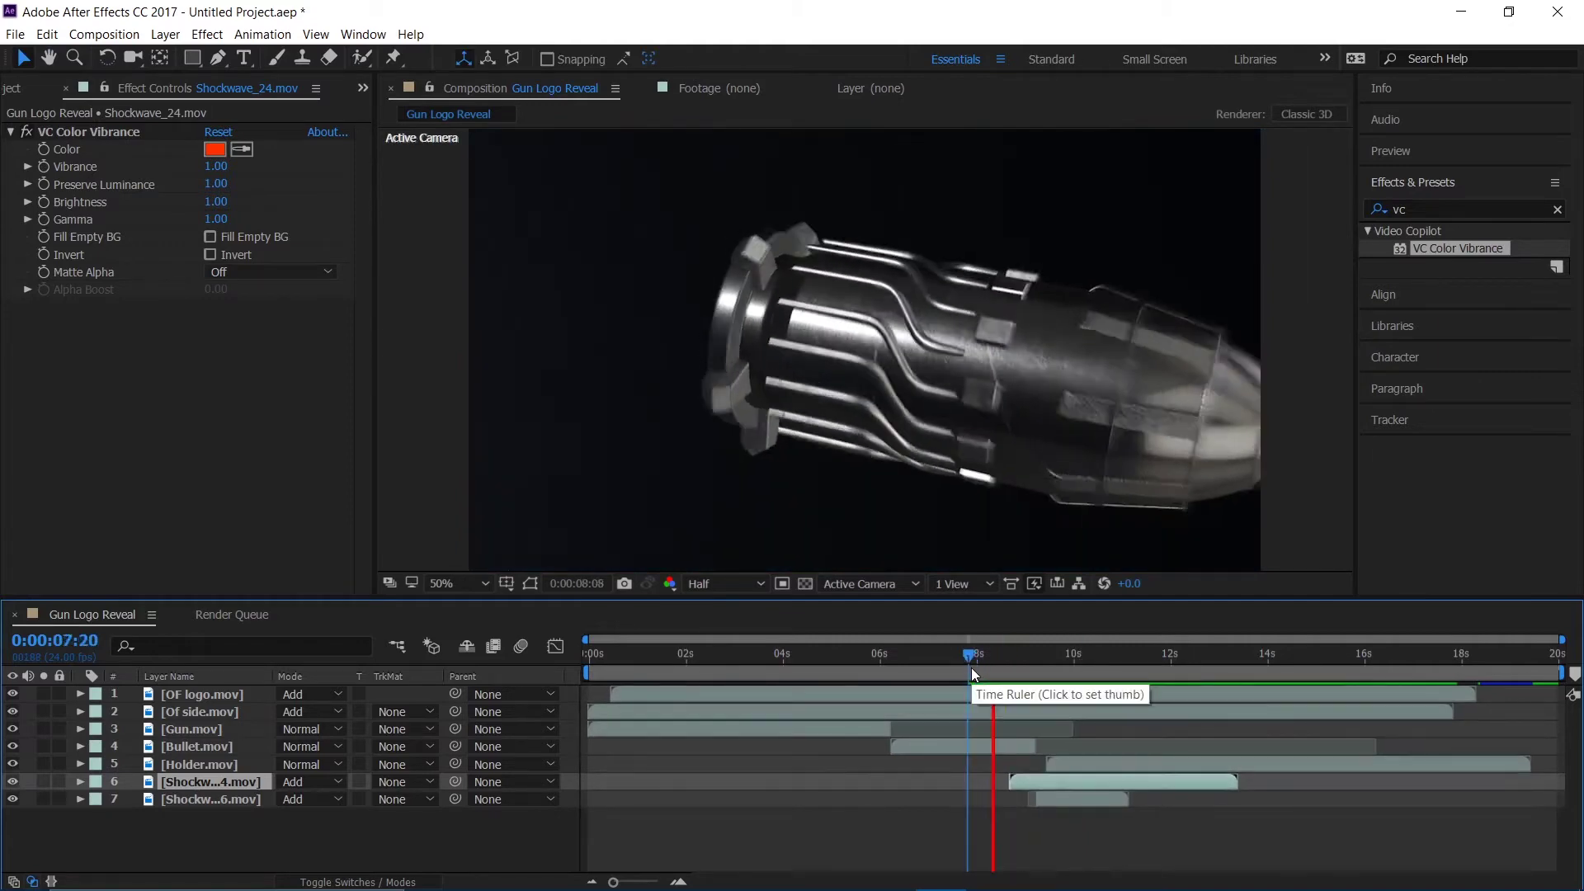
key(space)
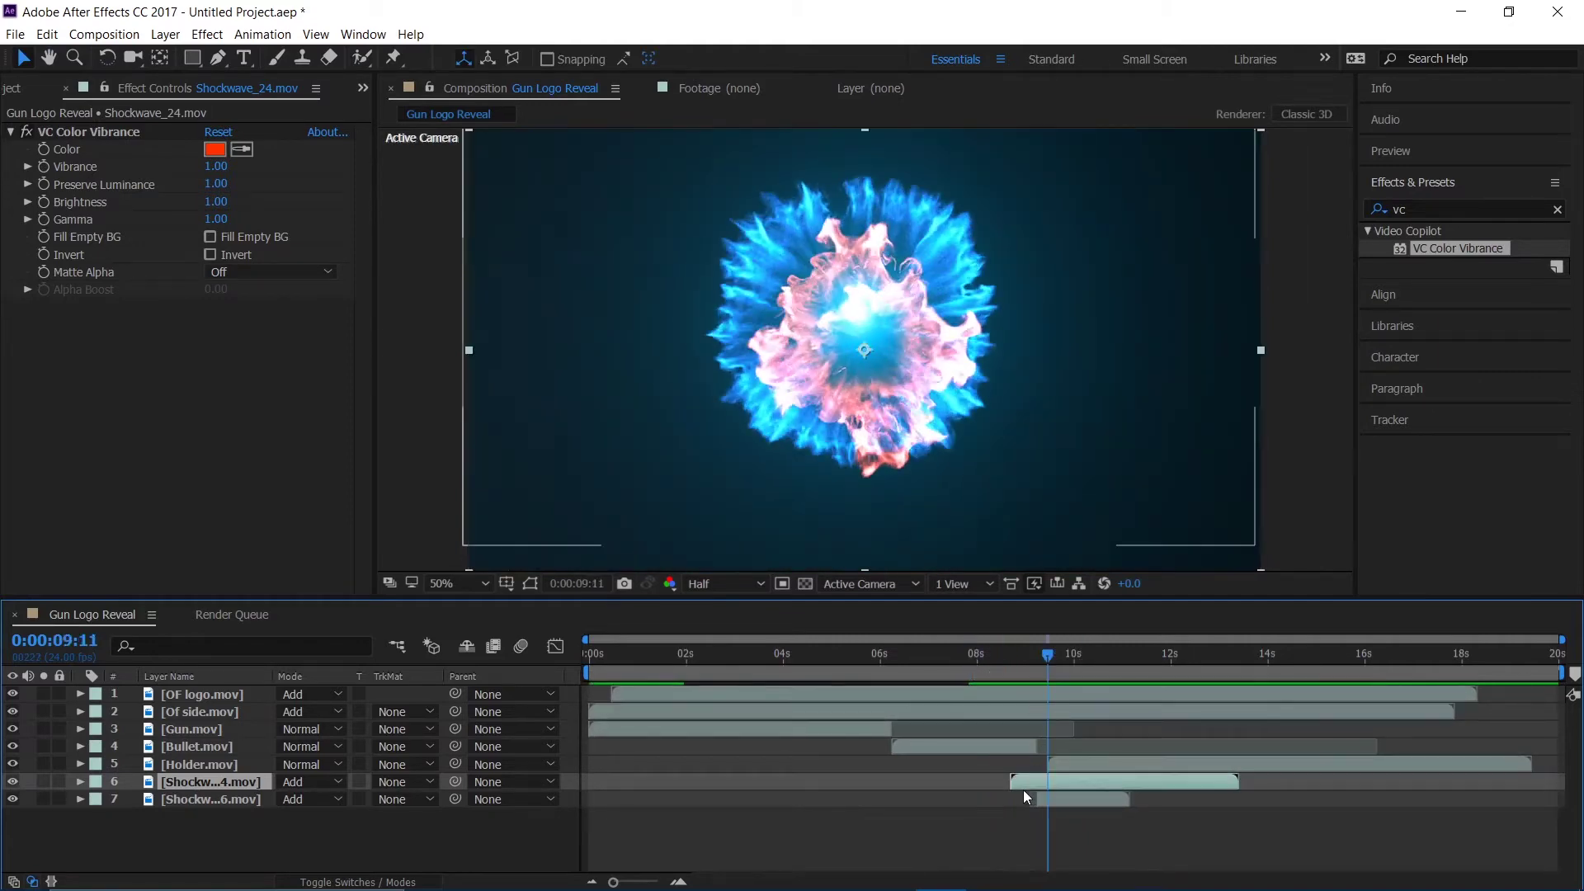
Step: Shift the Shockwave_24.mov layer slightly later to start at about 0:00:08:22 and preview from 0:00:08:07
drag(1047, 663, 1016, 683)
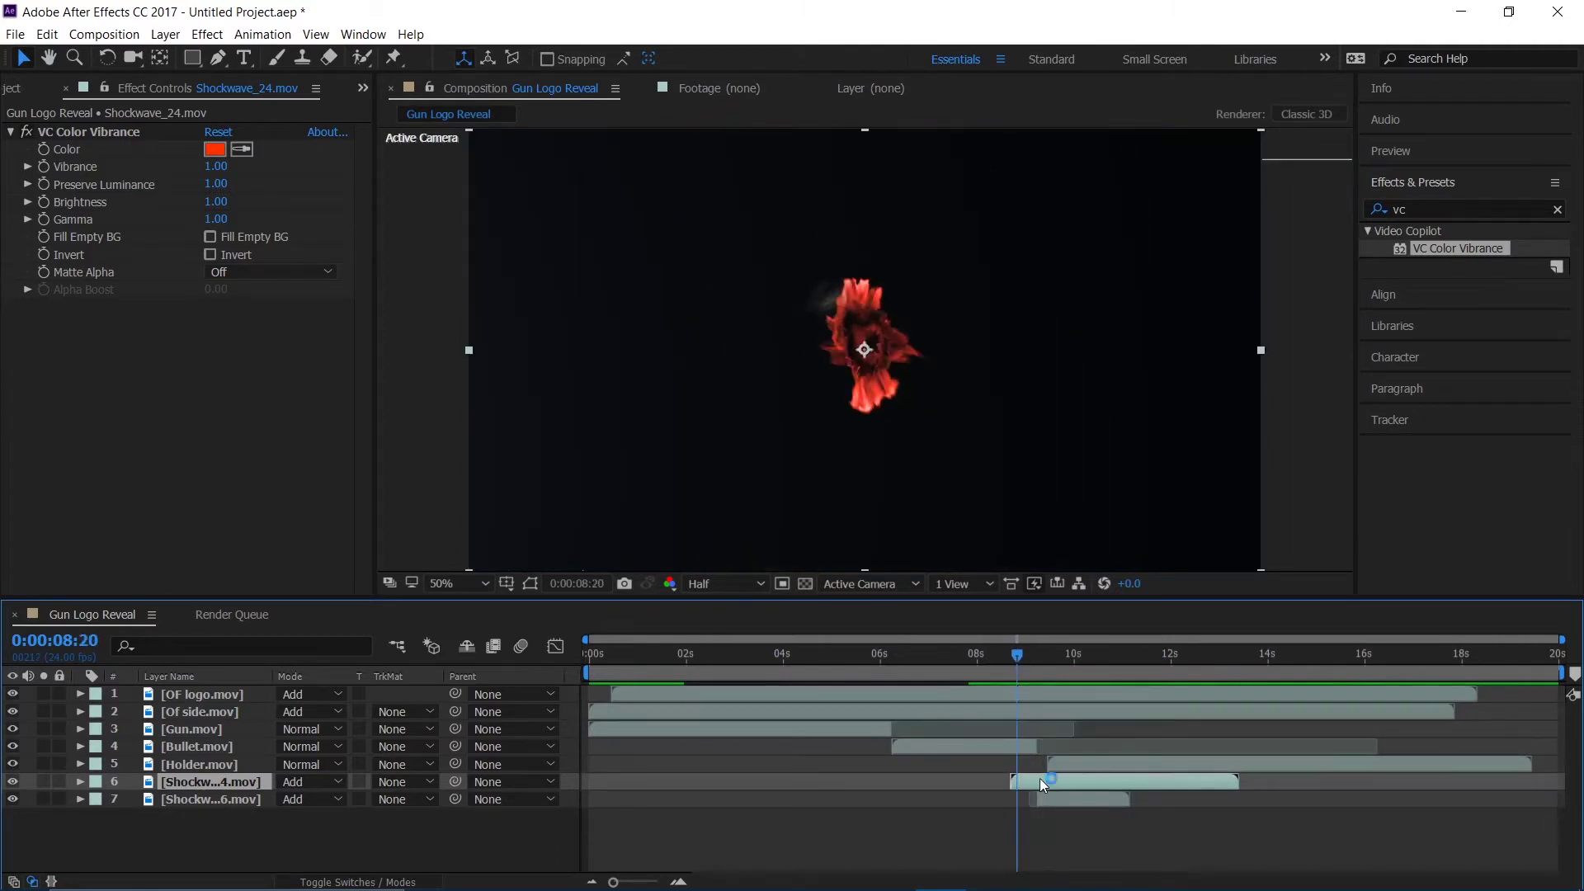
drag(1034, 781, 1047, 780)
drag(1016, 654, 991, 656)
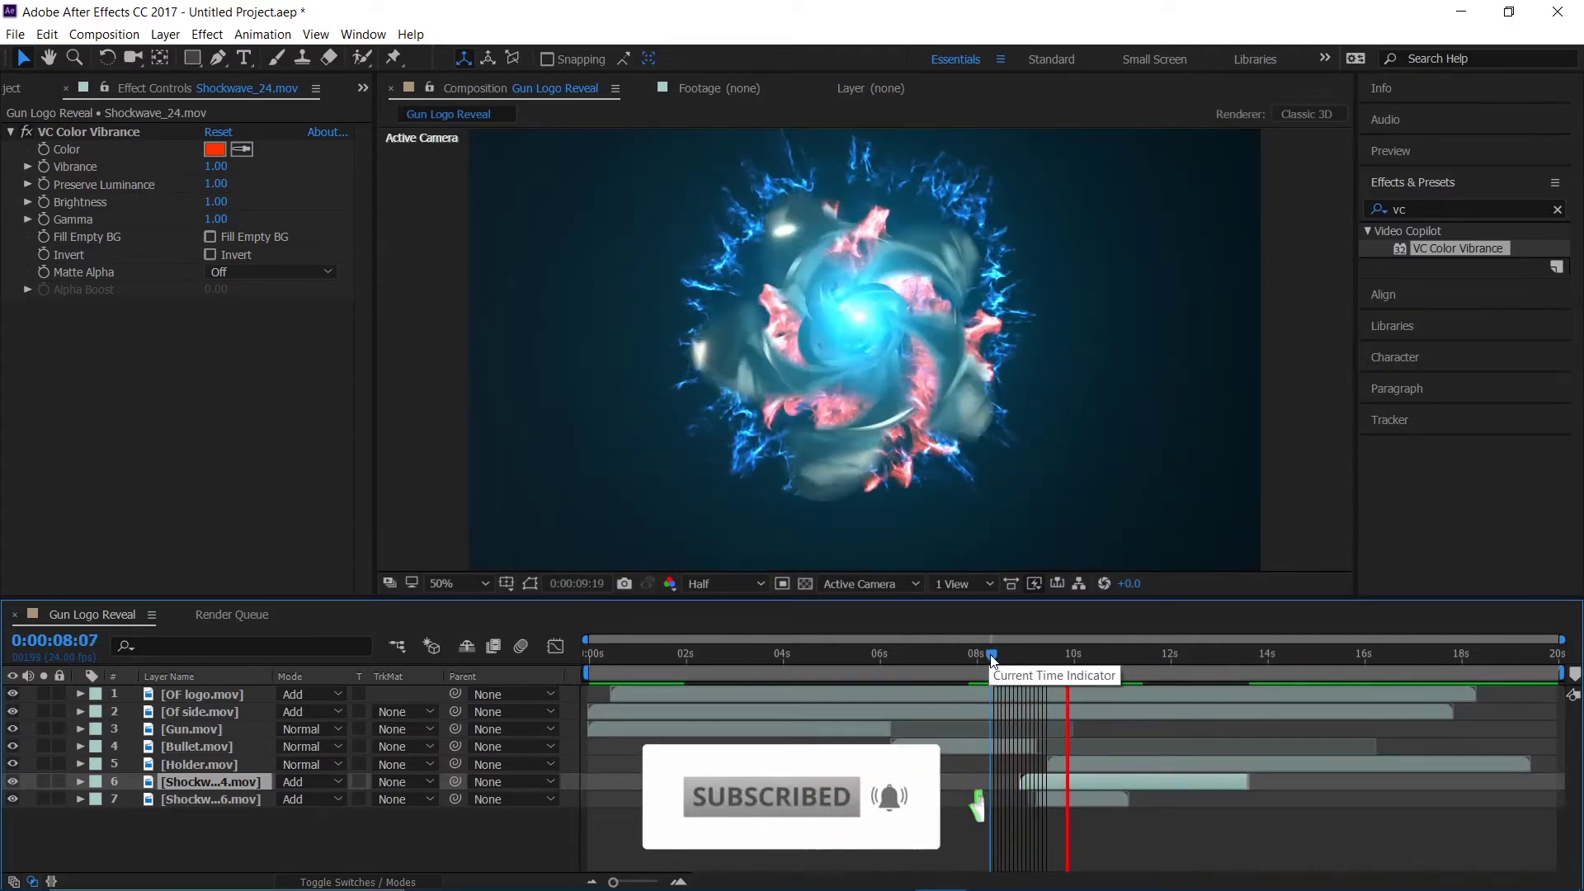
key(space)
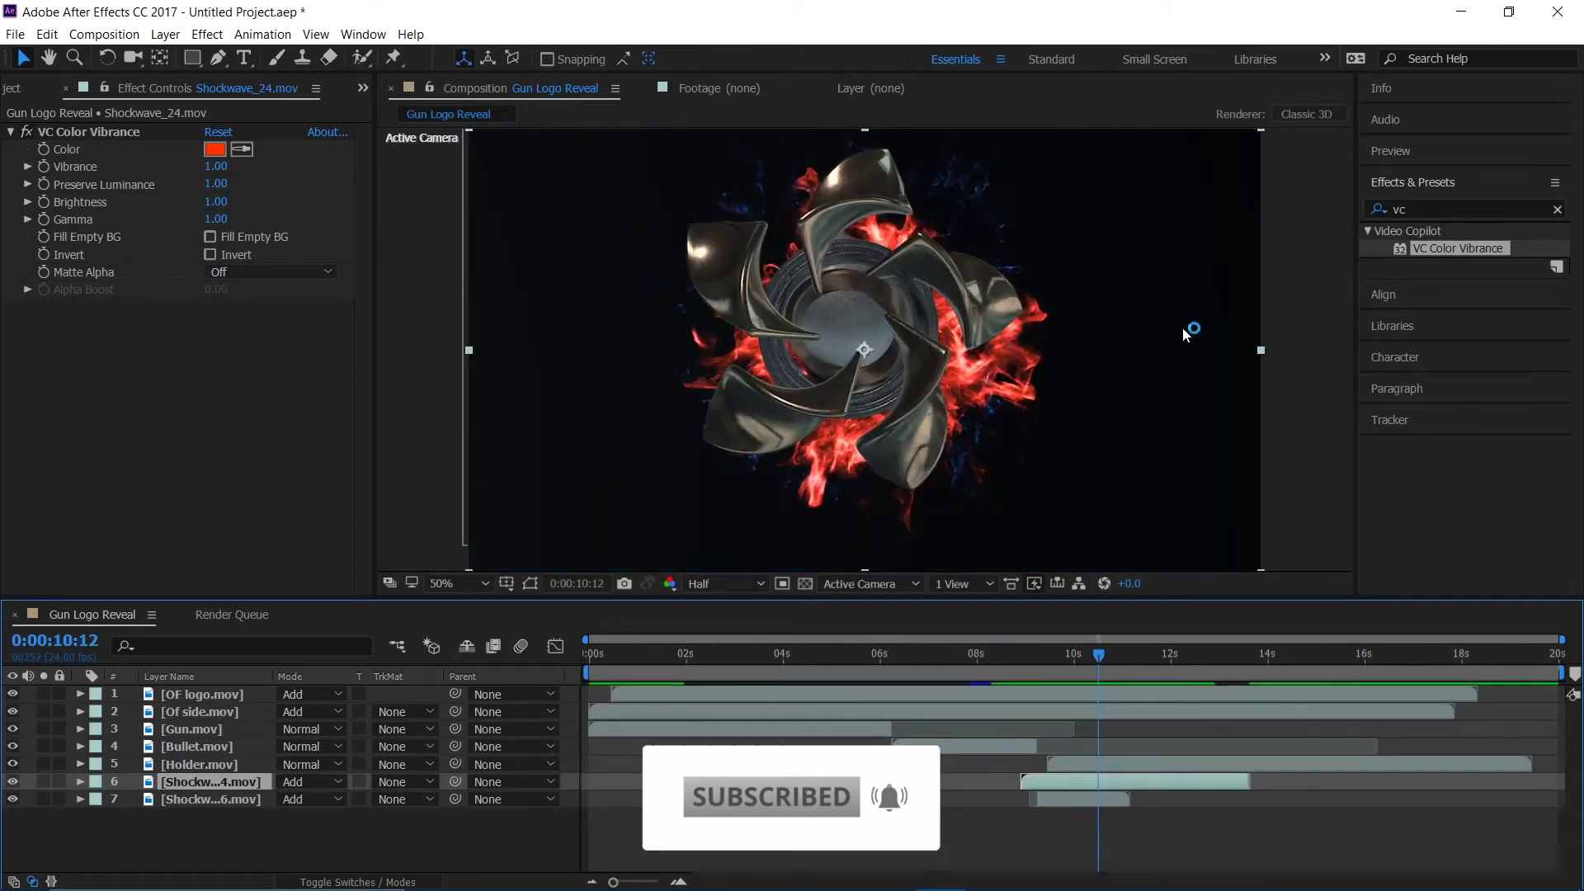
Step: At 0:00:09:16, nudge Shockwave_24.mov slightly up and left in the frame and preview from 0:00:07:01
mouse_move(1055, 660)
mouse_down()
mouse_move(1016, 675)
mouse_move(1056, 666)
mouse_up()
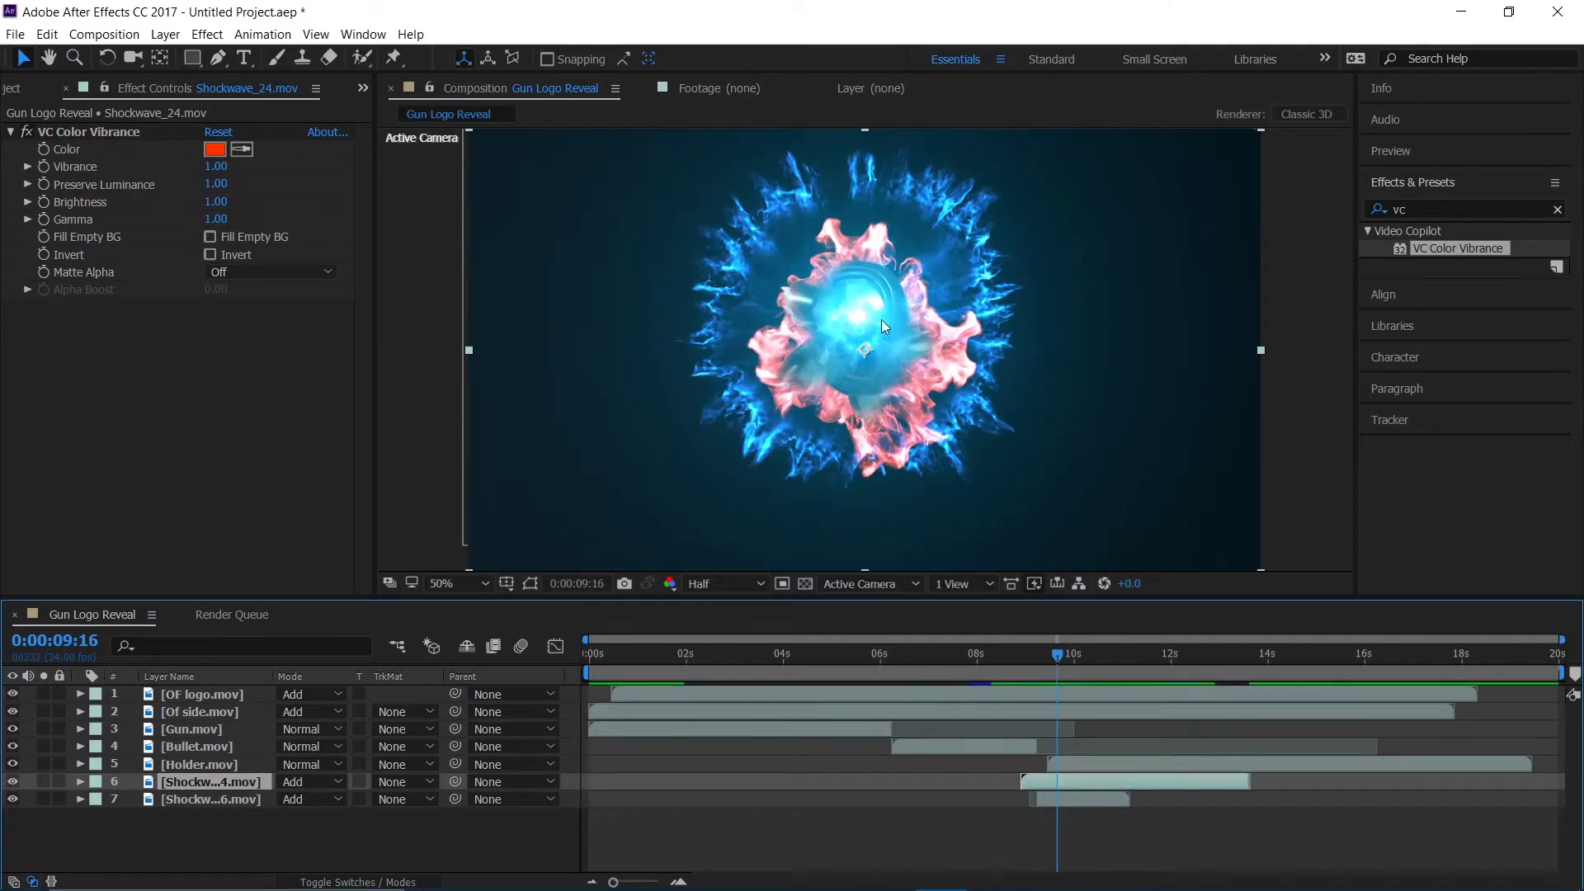
drag(863, 327, 854, 301)
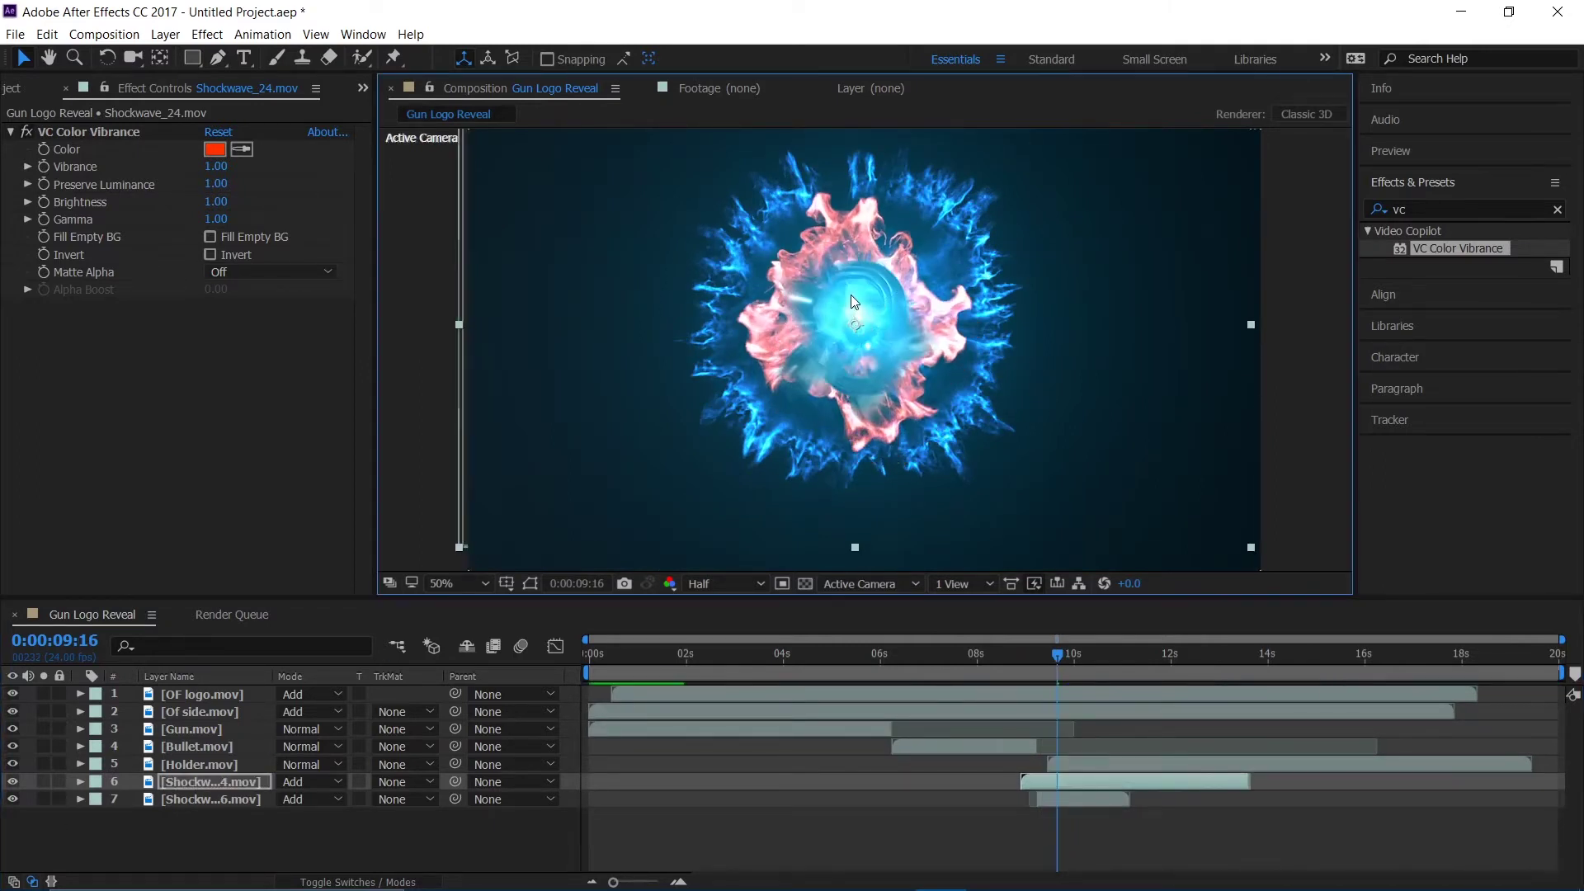
drag(1159, 666, 1032, 667)
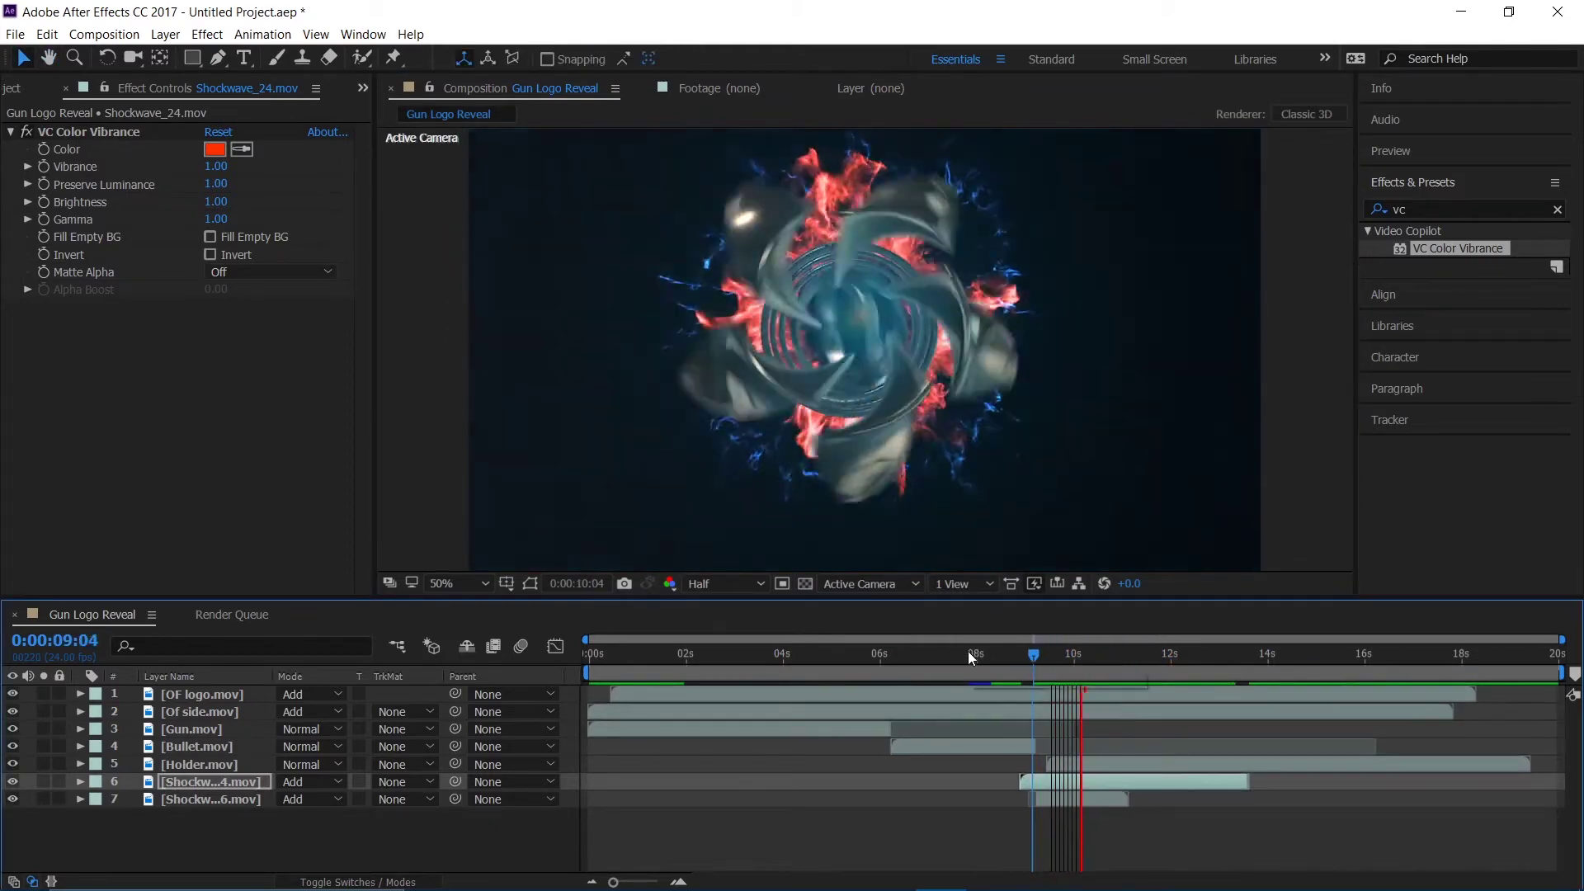
click(930, 658)
key(space)
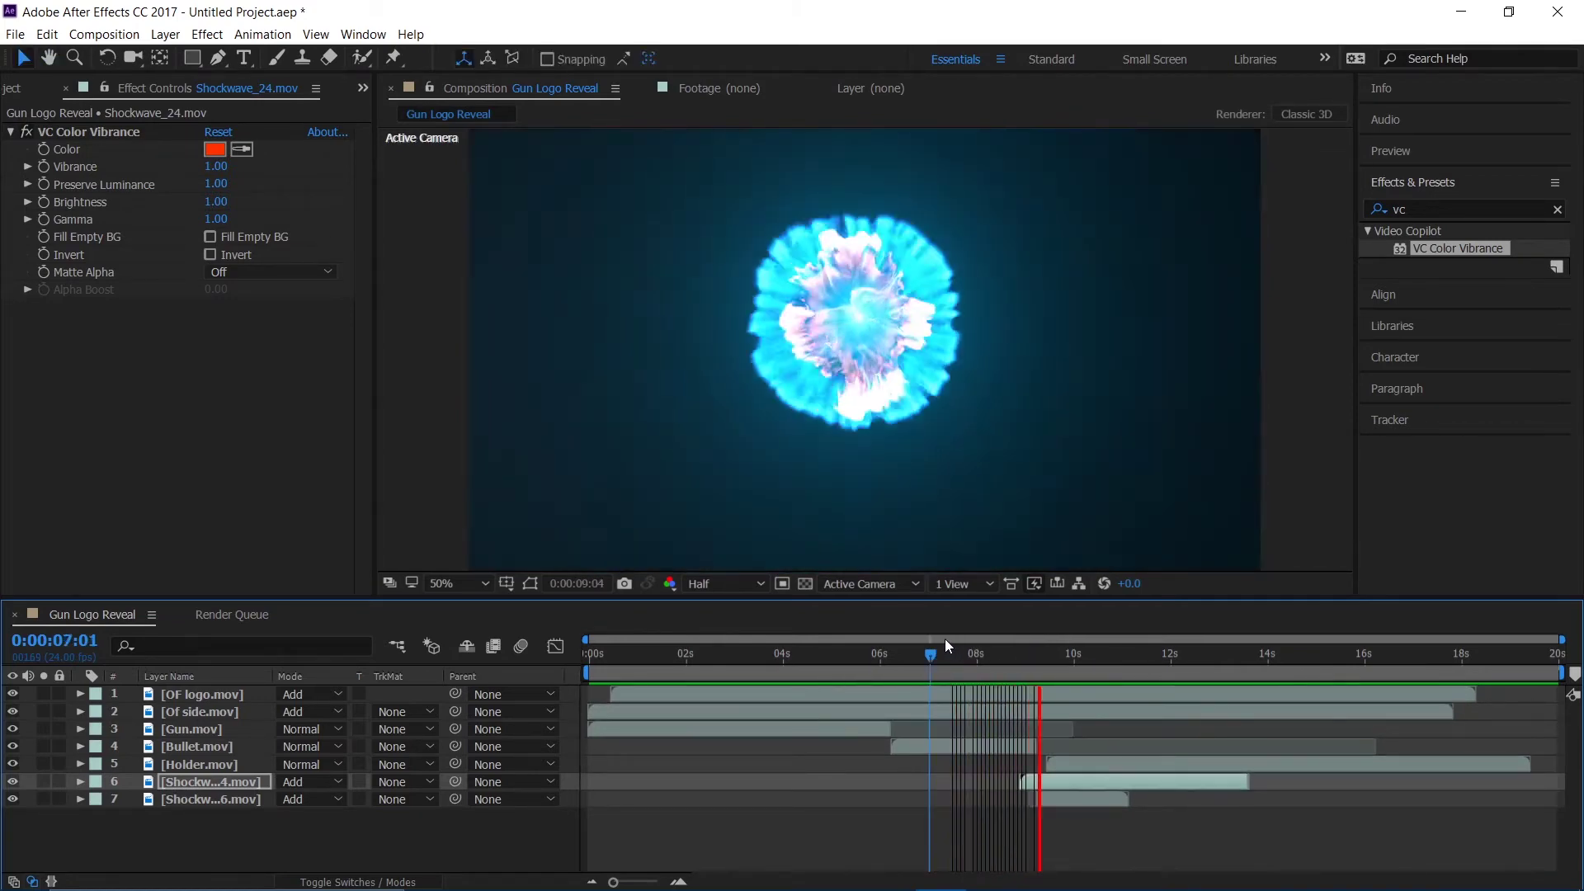
key(space)
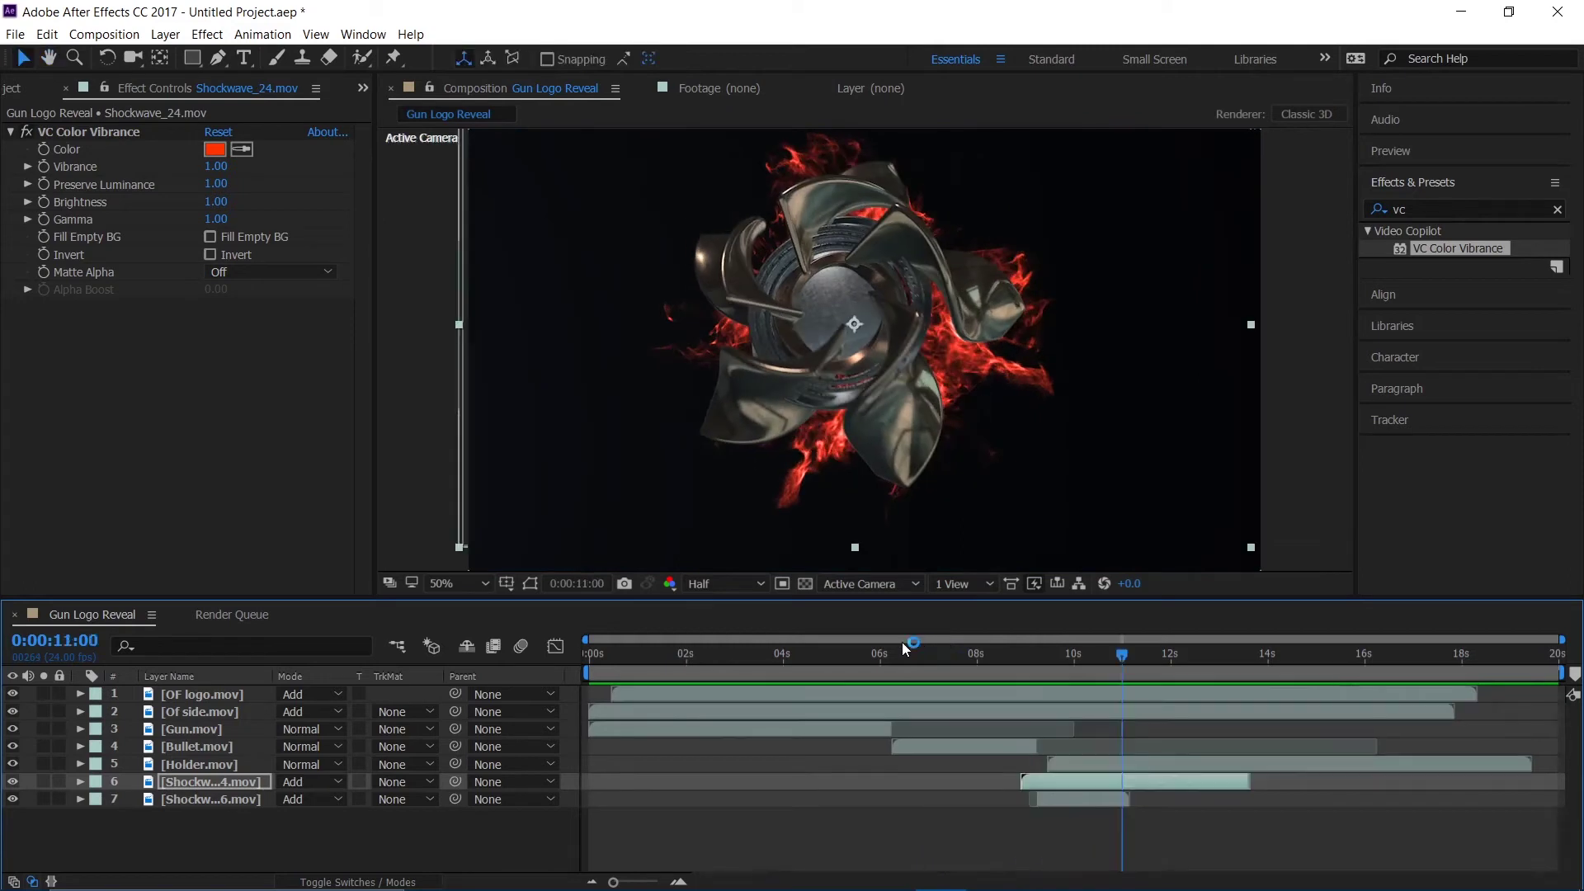
Step: Preview the whole composition from 0:00:00:00 and recheck the bullet-to-holder transition from 0:00:08:02 and 0:00:07:15
drag(895, 653, 421, 695)
key(space)
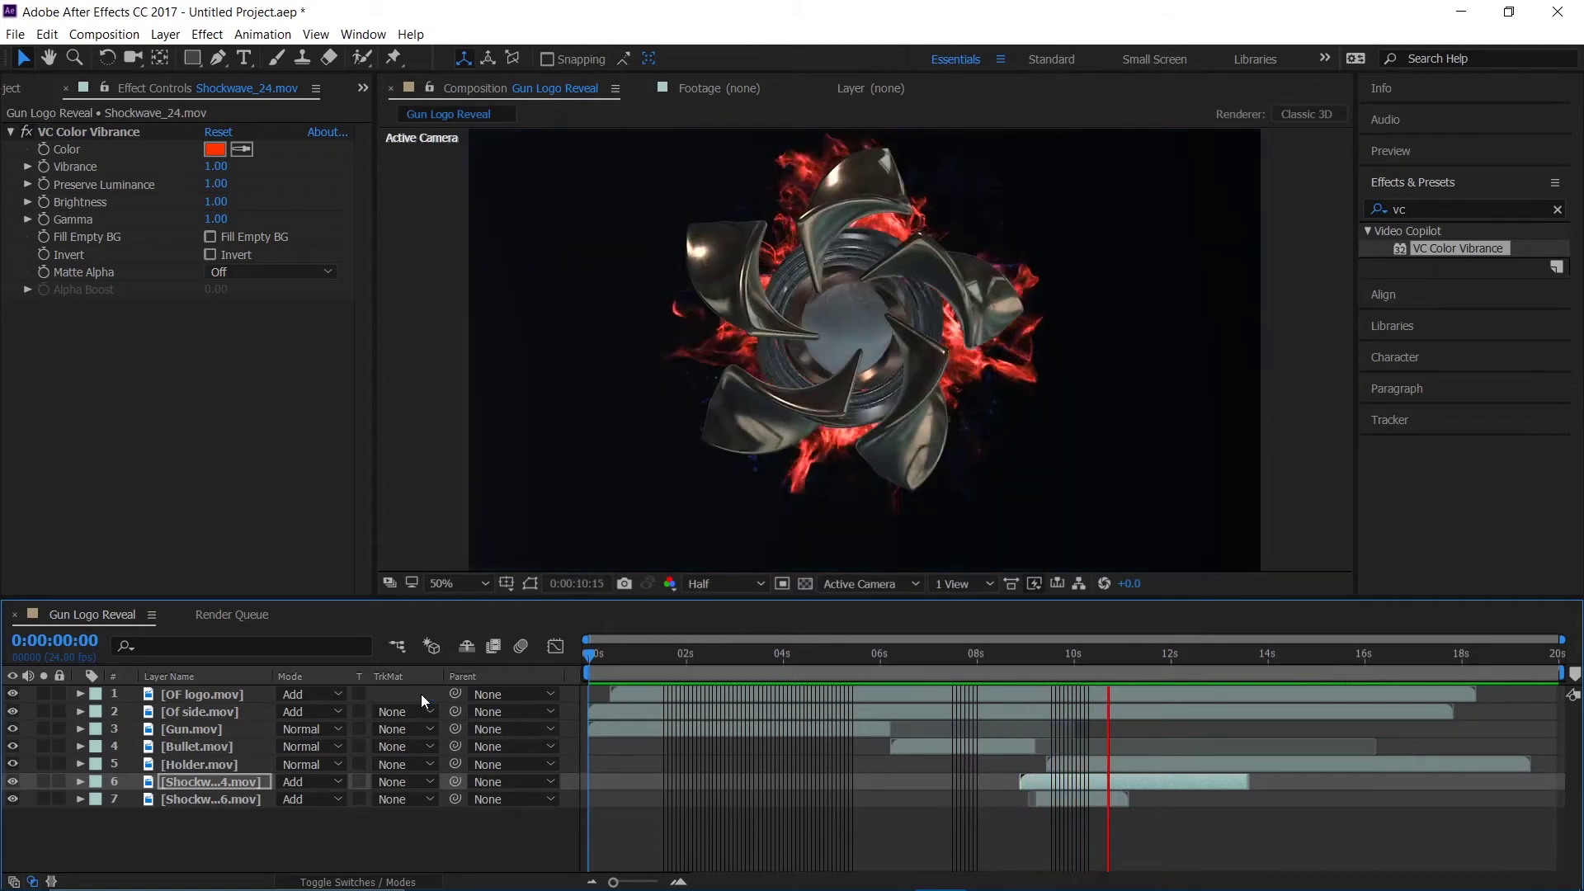
key(space)
drag(1095, 645, 977, 689)
key(space)
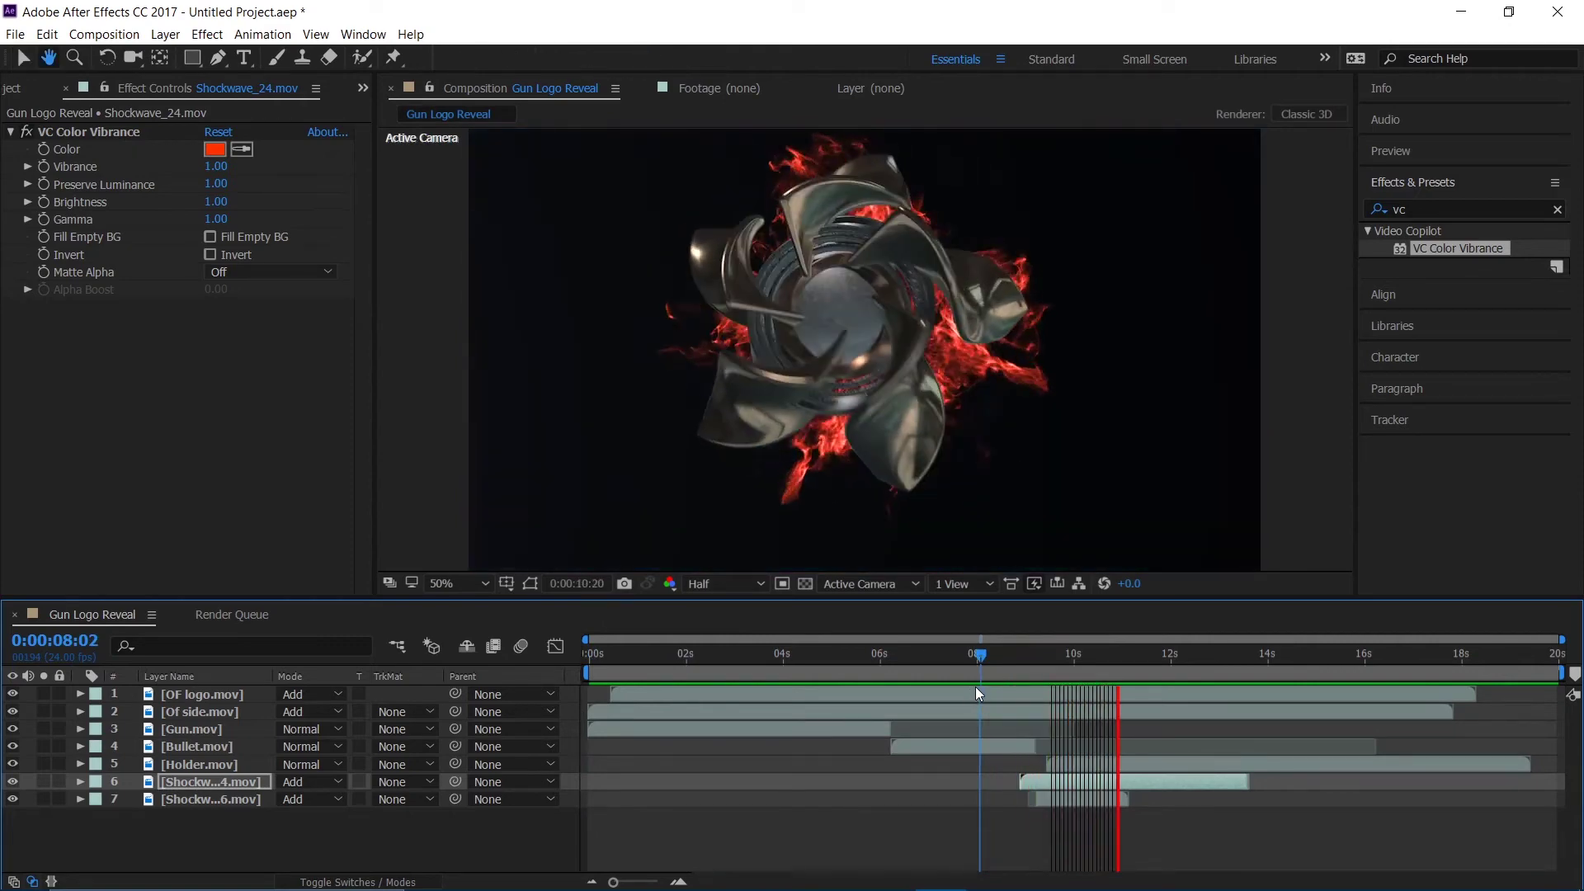
drag(975, 688, 958, 672)
key(ctrl+z)
key(space)
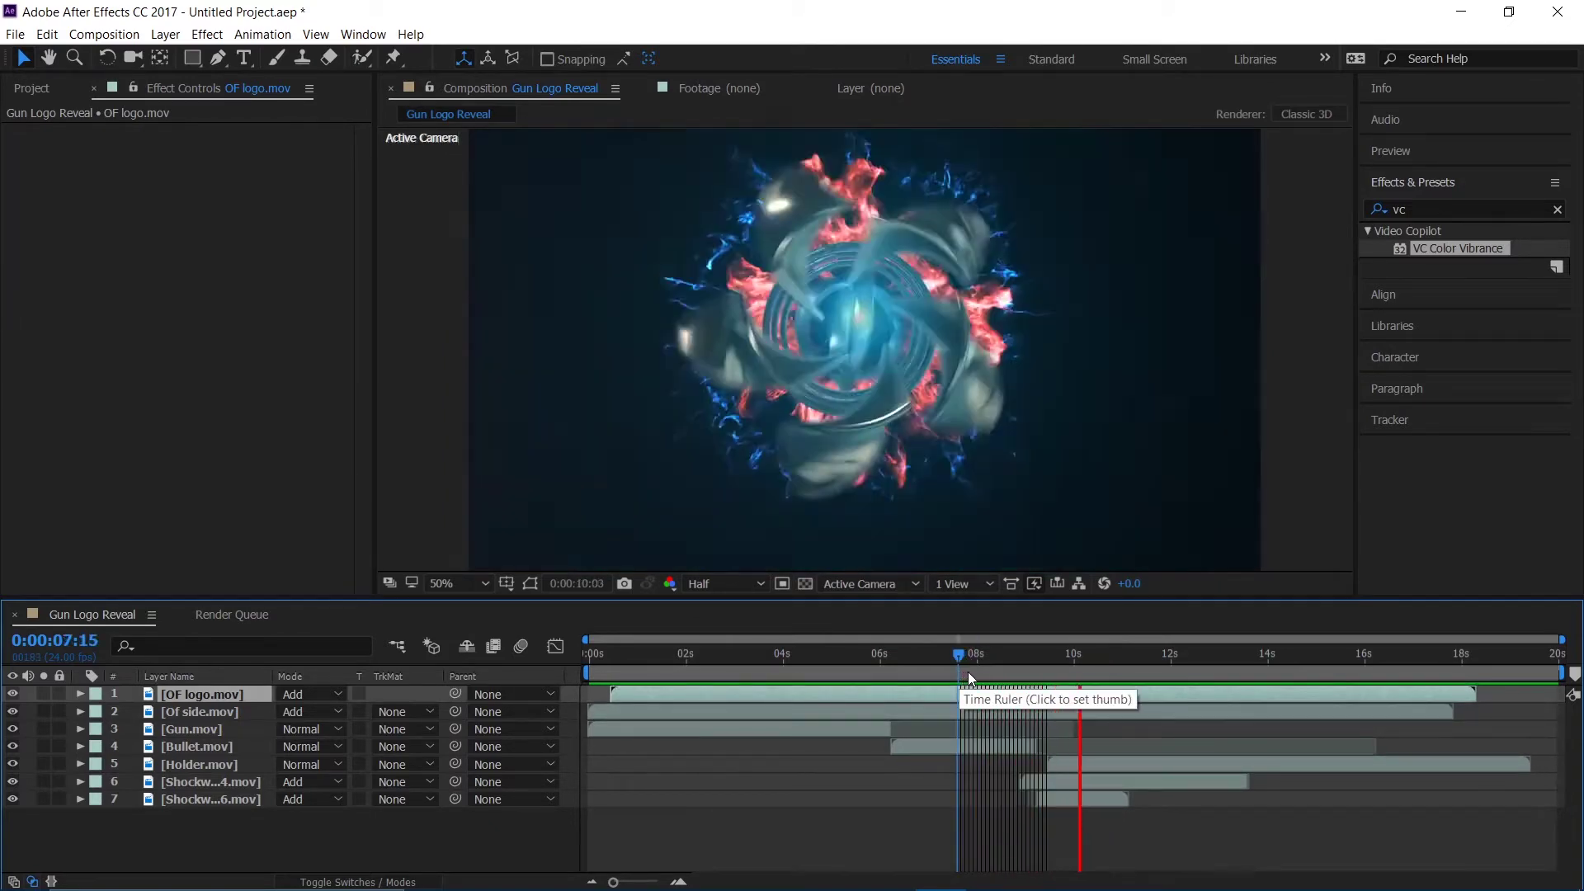
key(space)
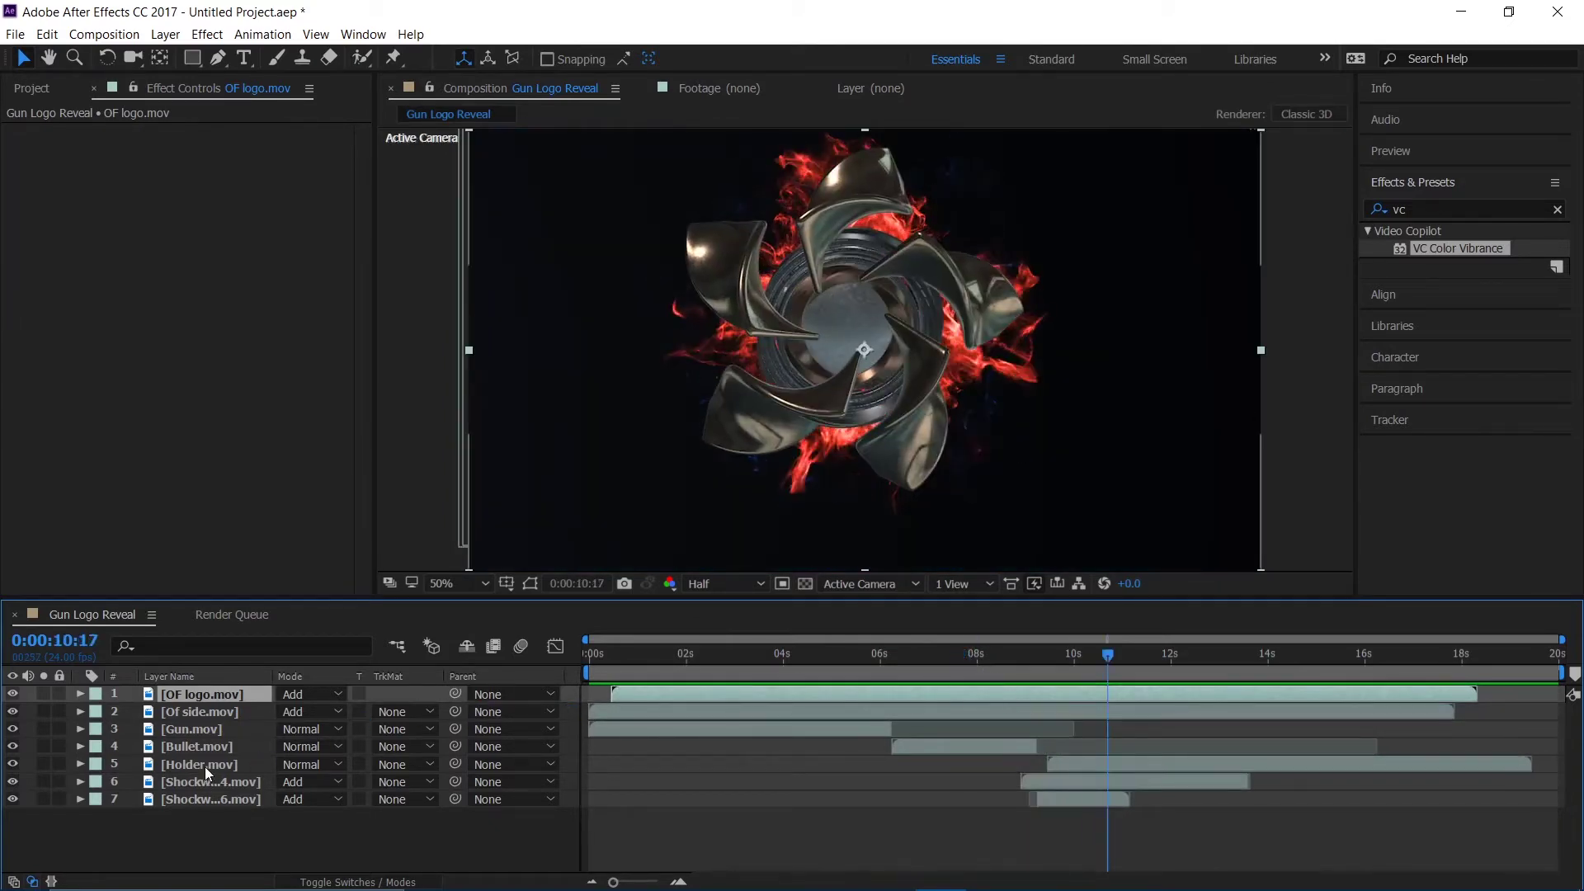
Step: Move the Holder.mov layer about one second later to start at about 0:00:10:10 and preview from 0:00:06:22
click(205, 765)
drag(1082, 767, 1126, 768)
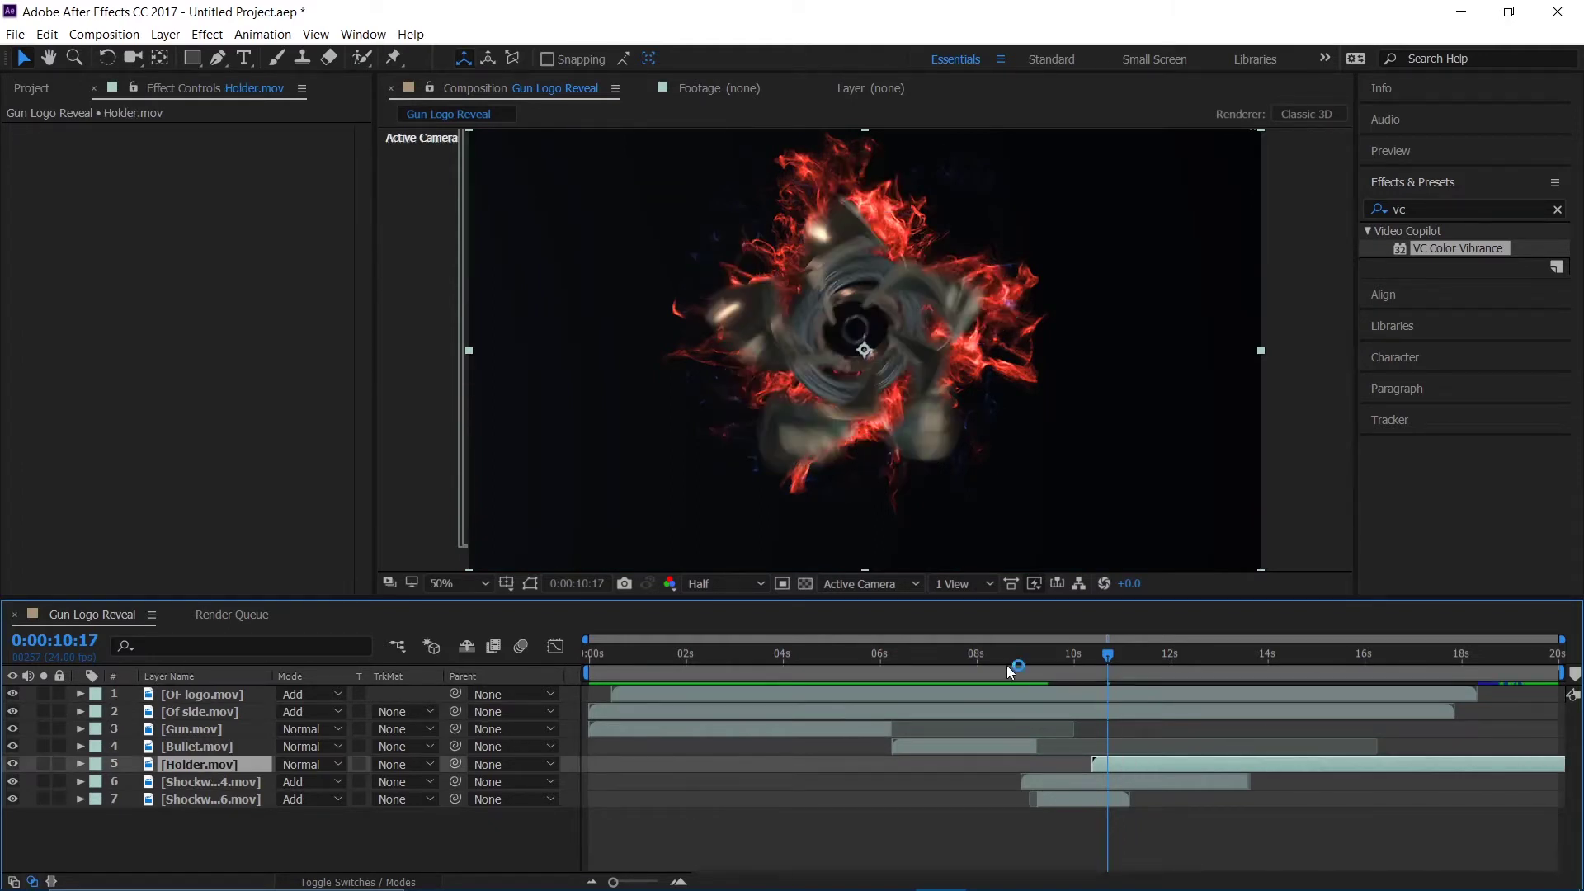
click(925, 670)
key(space)
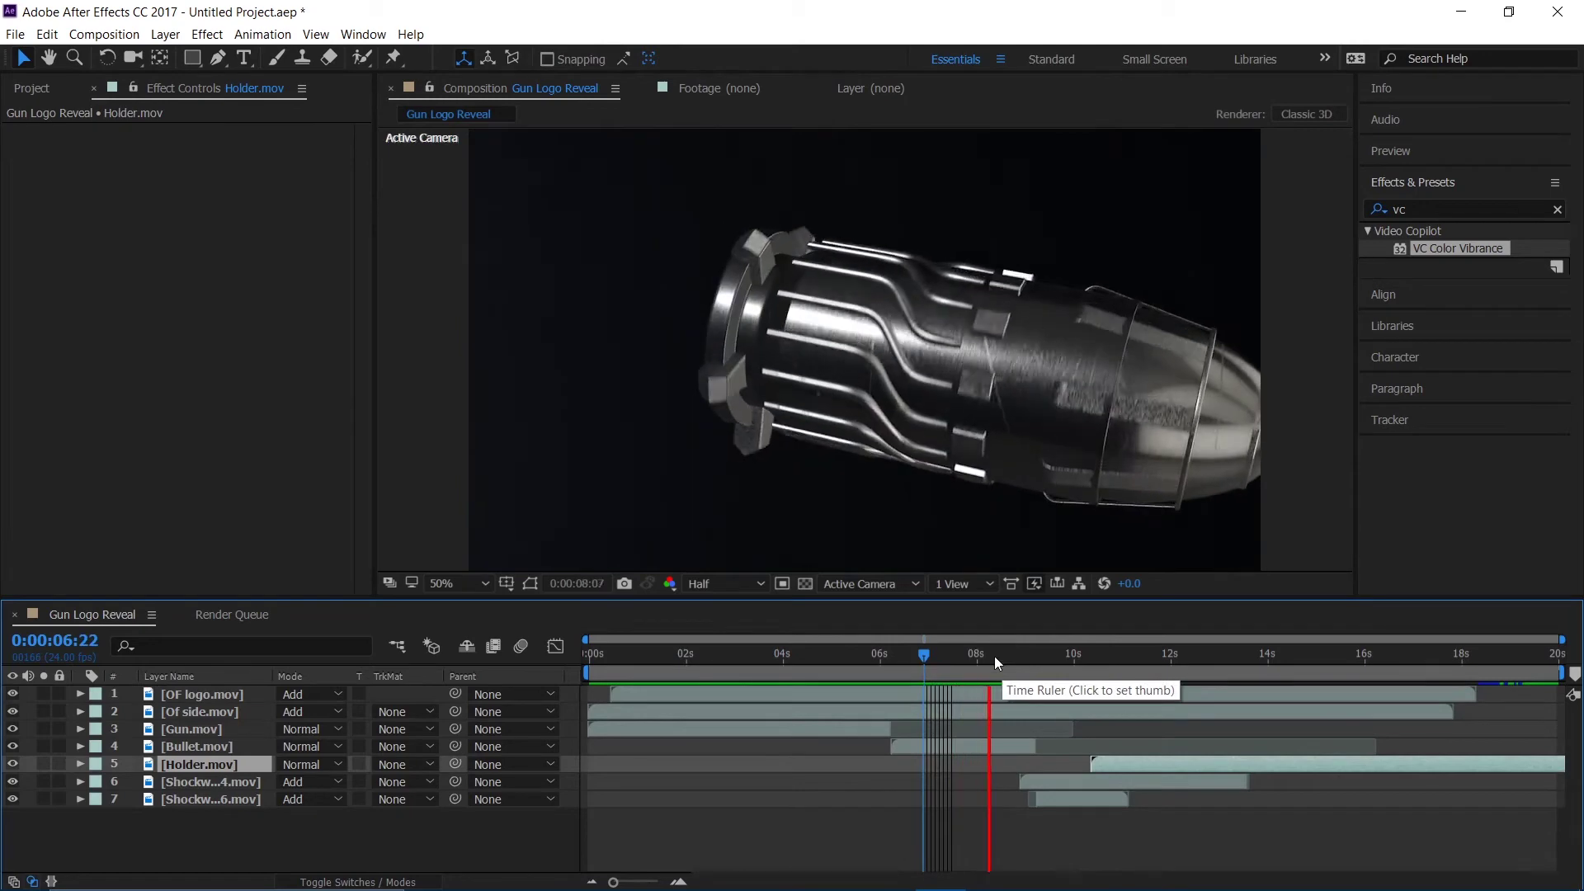
key(space)
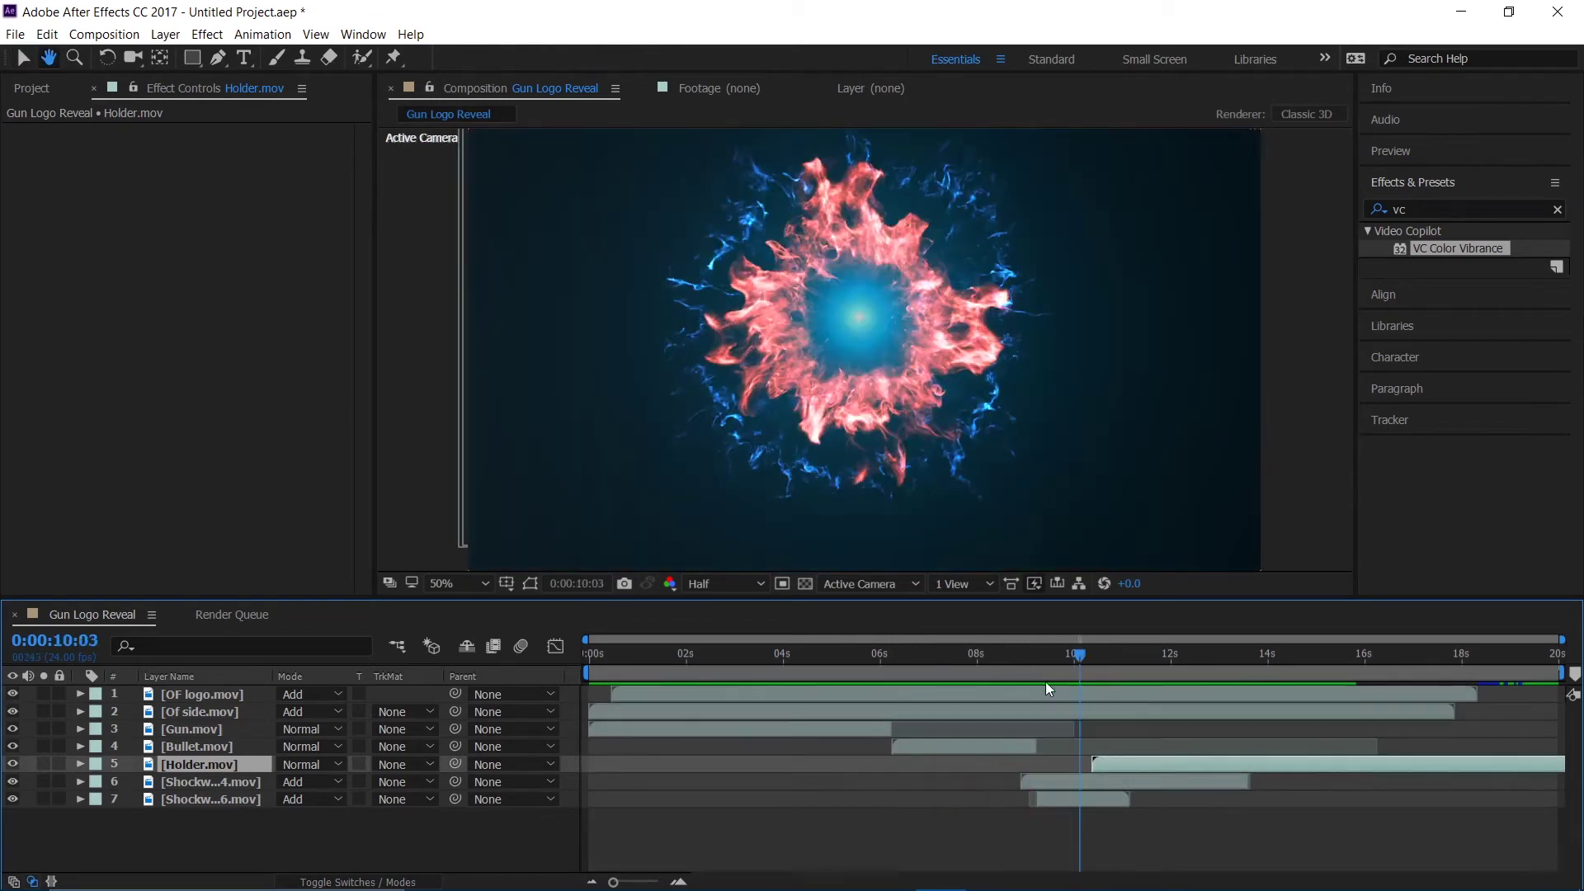
Step: Move the Holder.mov layer slightly earlier to start at about 0:00:09:22 and preview from 0:00:08:21 and 0:00:07:16
drag(1105, 764, 1085, 765)
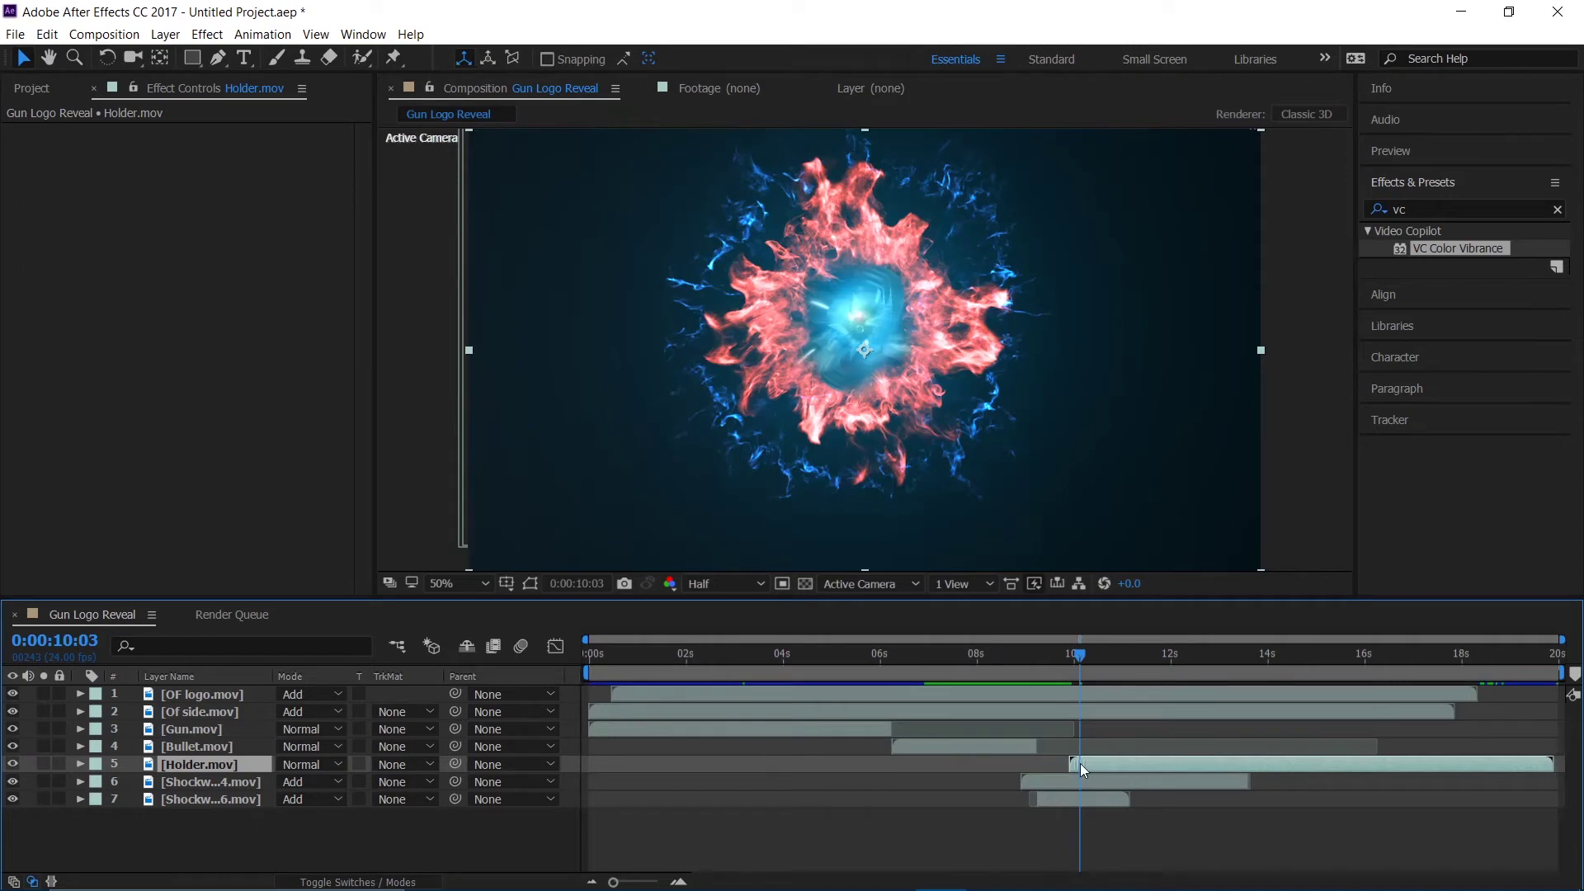
key(space)
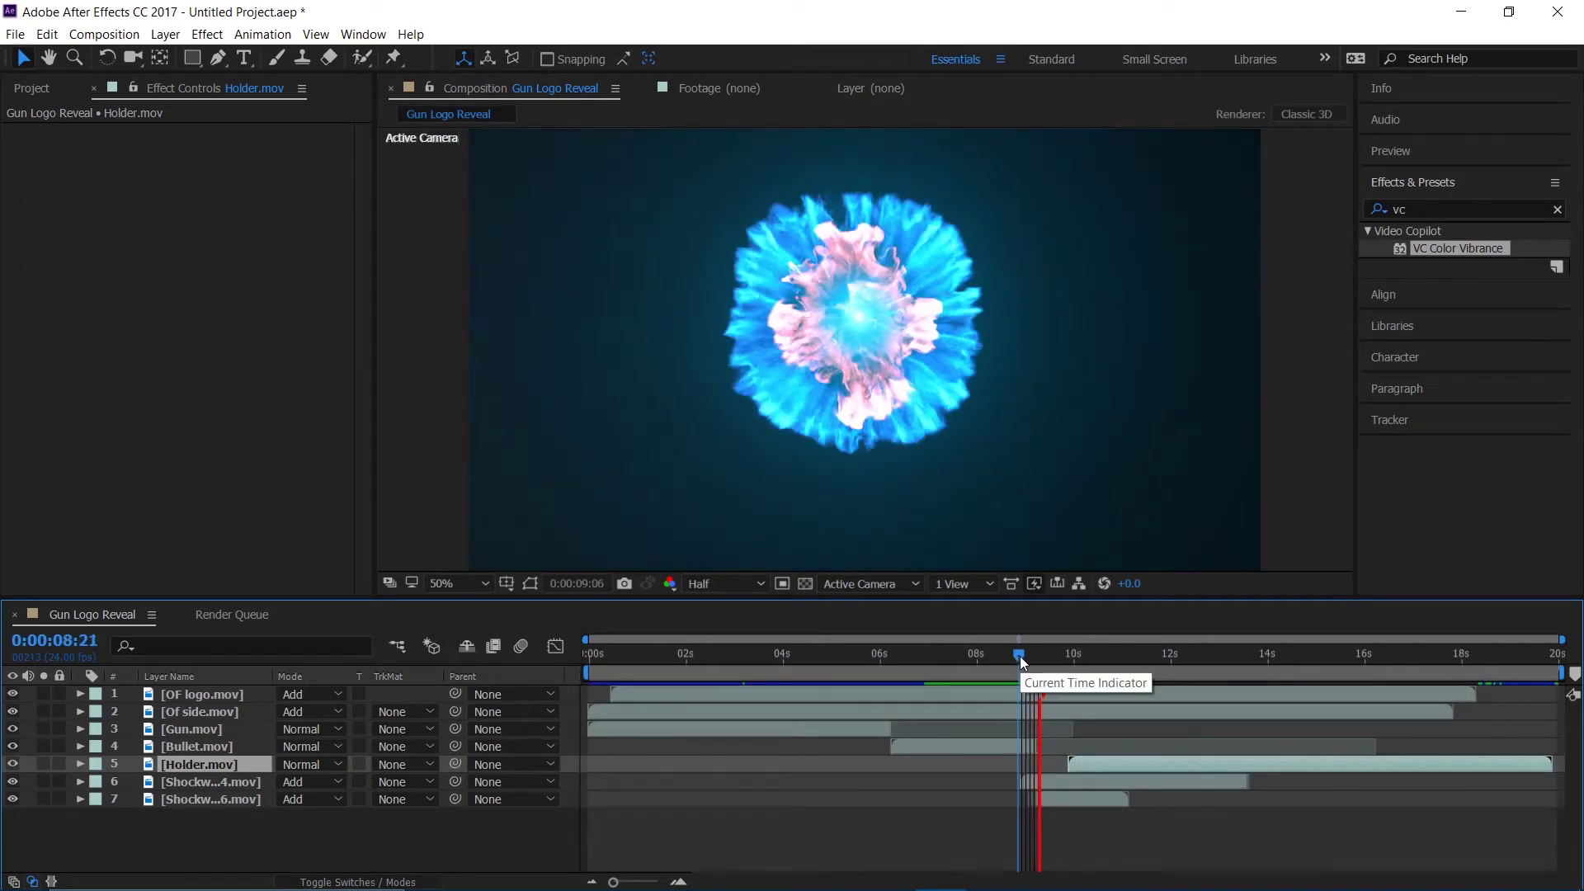
drag(1019, 656, 960, 660)
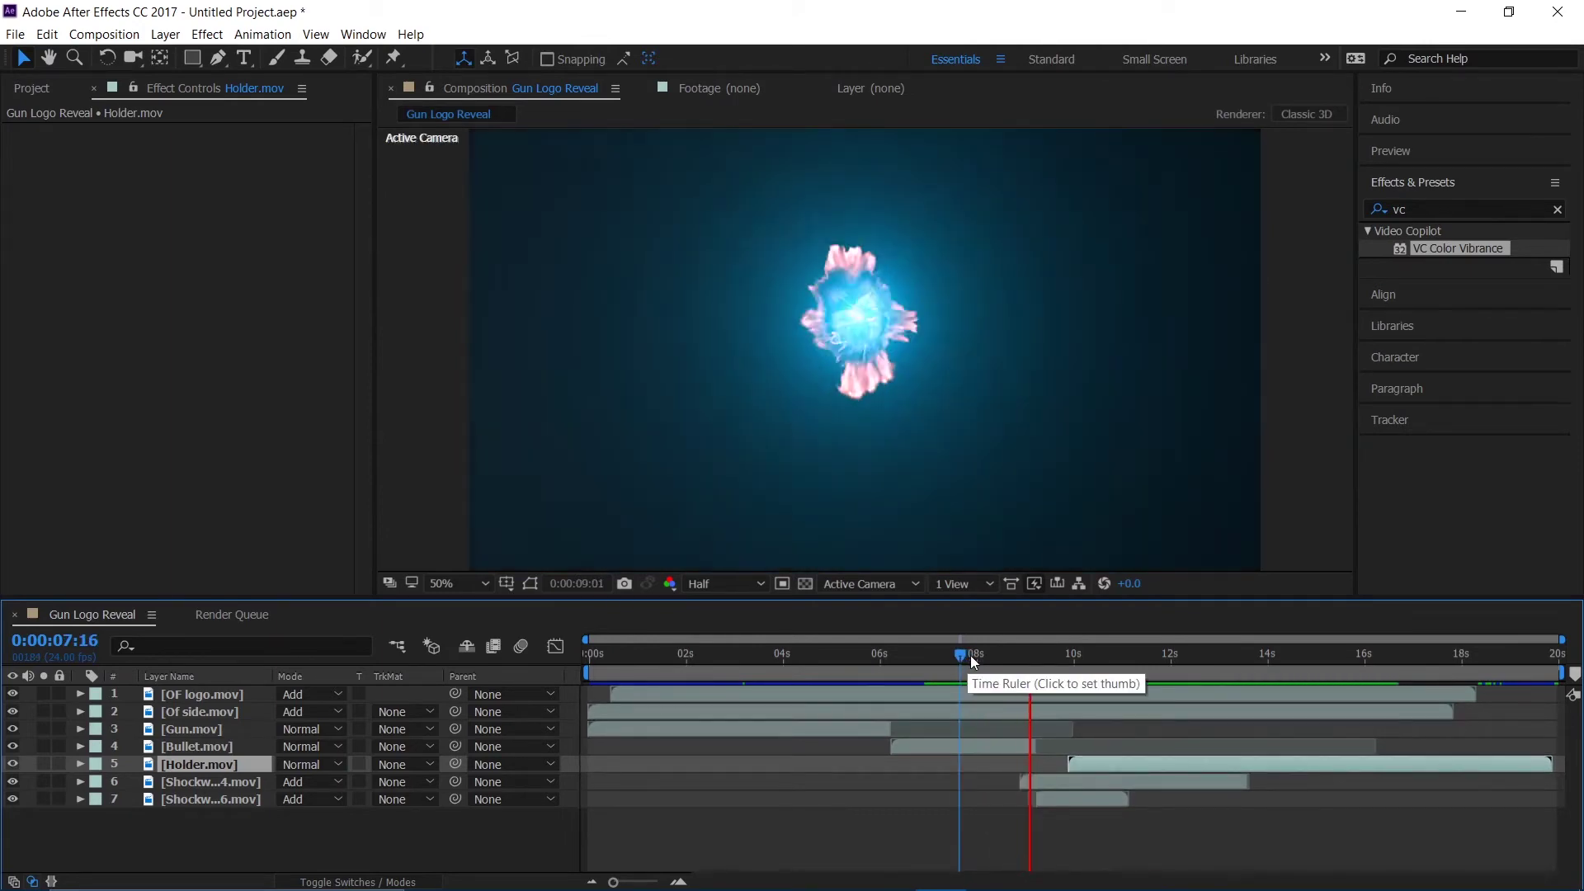
key(space)
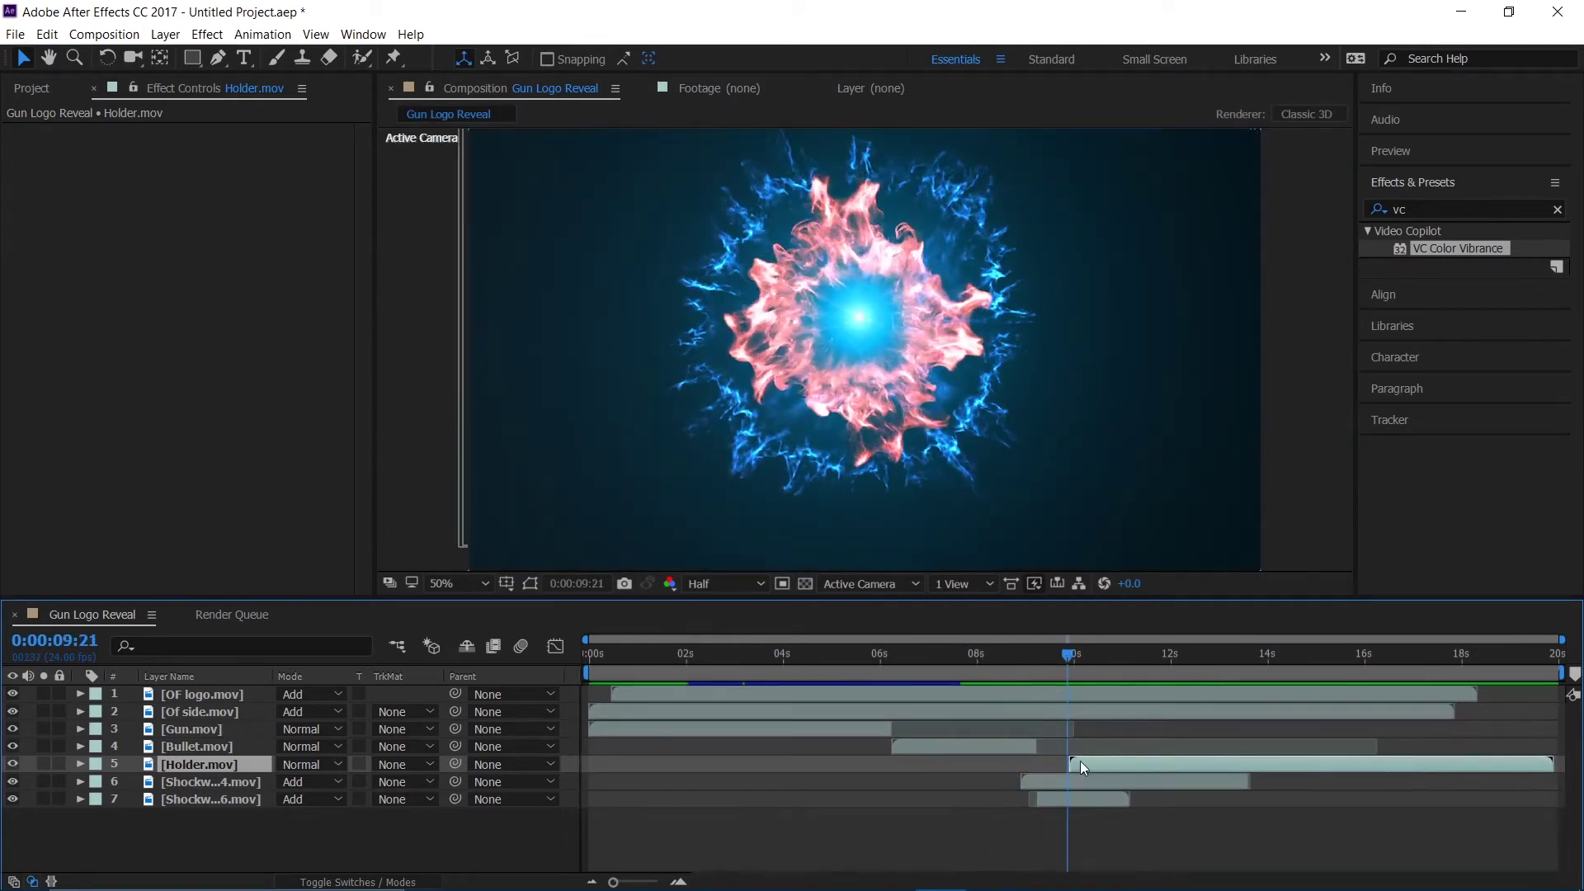
Step: Shift Holder.mov about half a second earlier to start at about 0:00:09:11 and preview from 0:00:08:08
drag(1081, 761, 1054, 764)
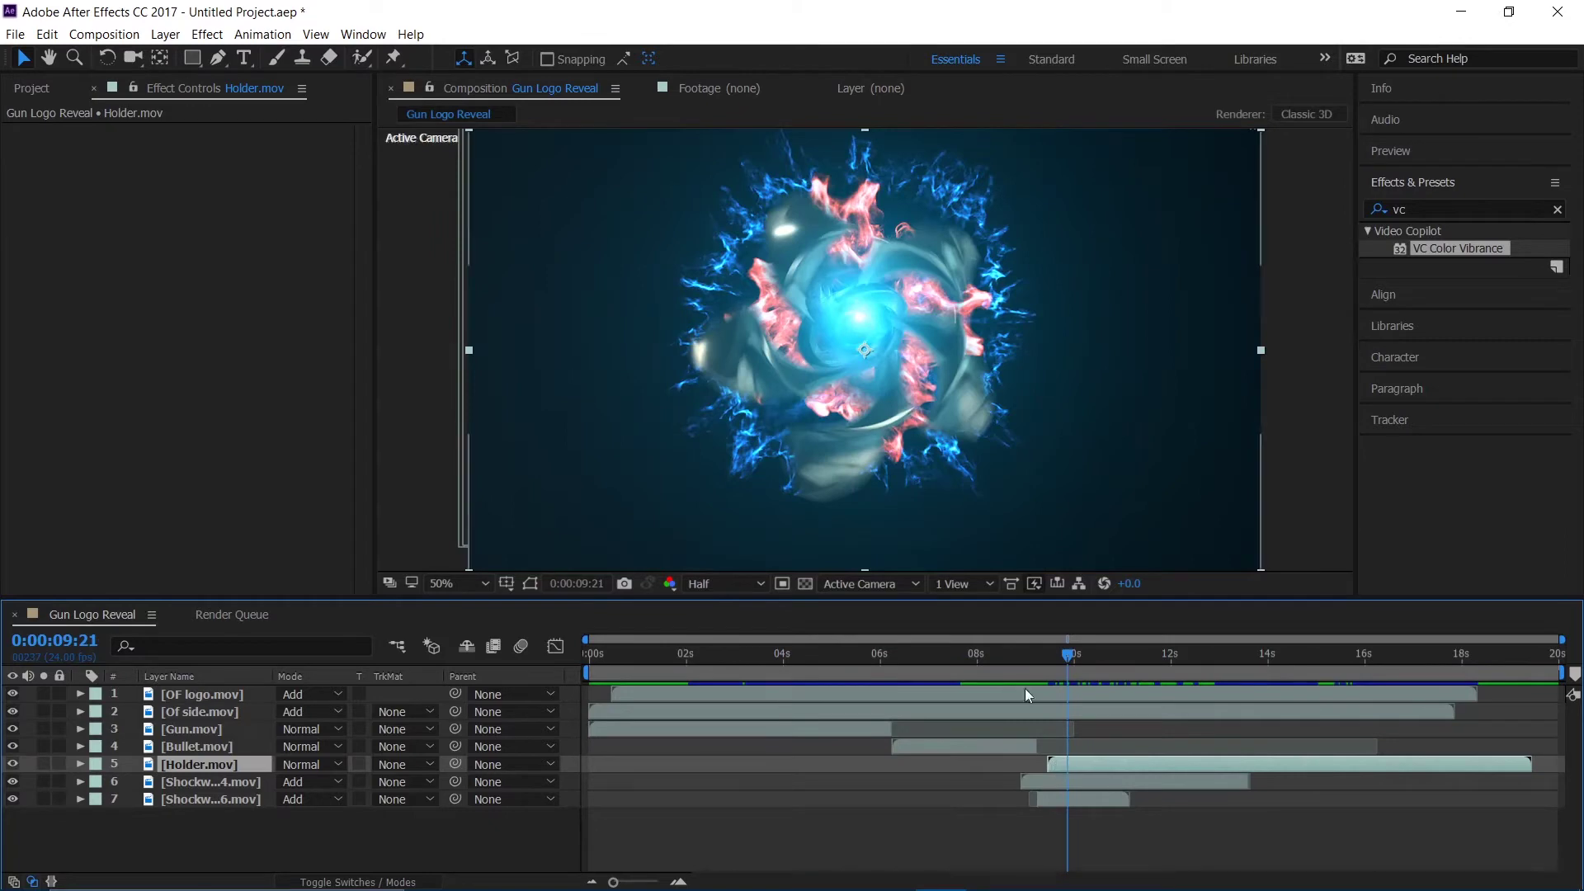
drag(1017, 655, 992, 657)
key(space)
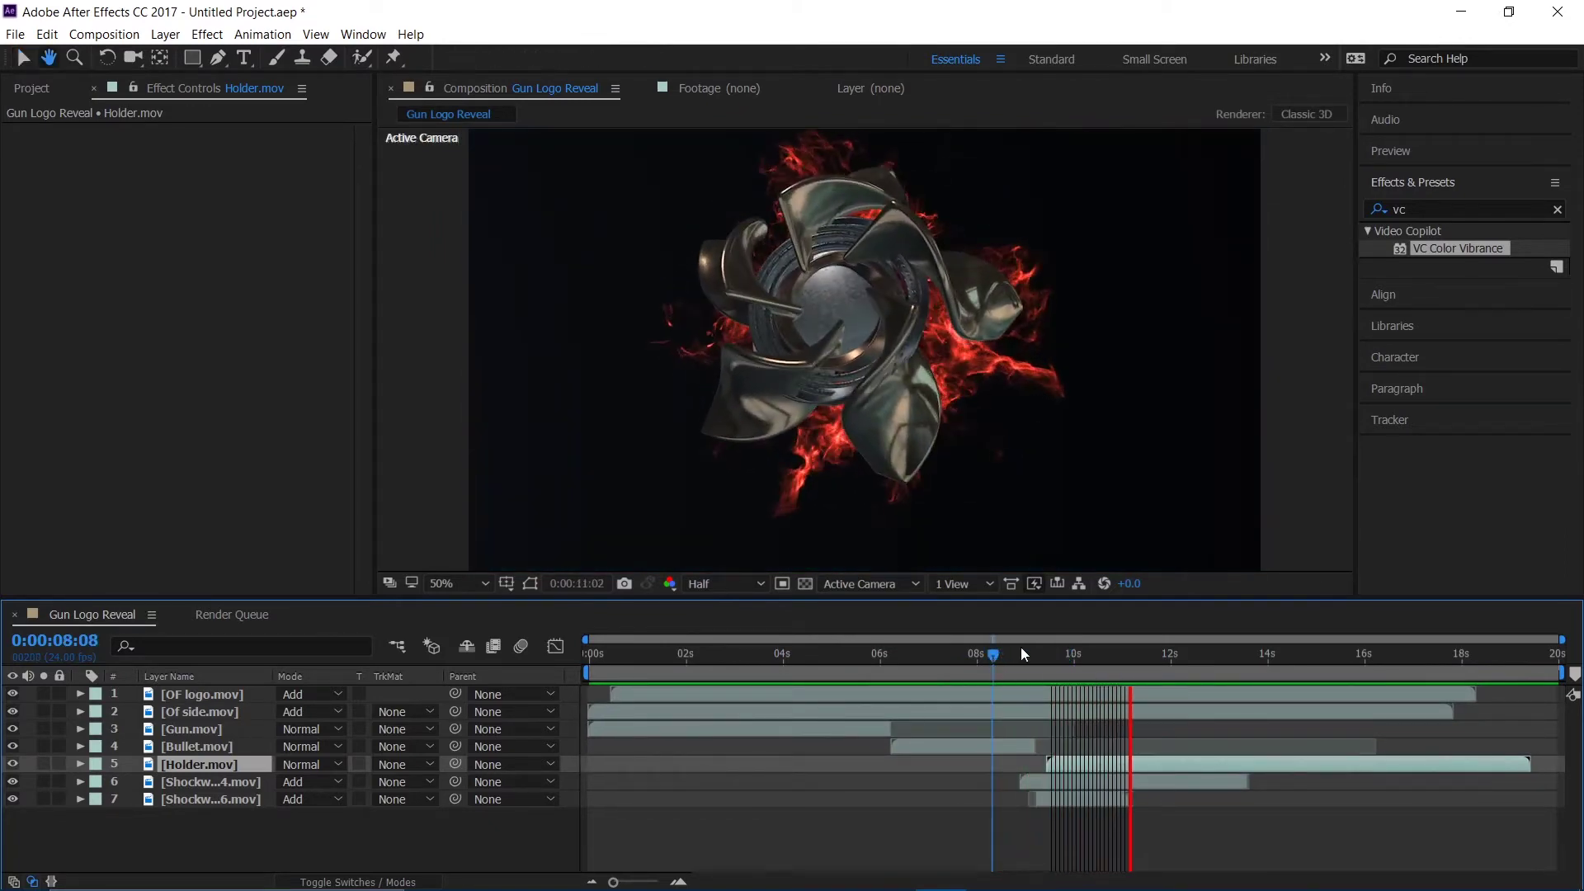
key(space)
Step: Preview the composition from 0:00:00:00 through the holder's reveal at about 0:00:11:00
drag(995, 656, 433, 660)
key(space)
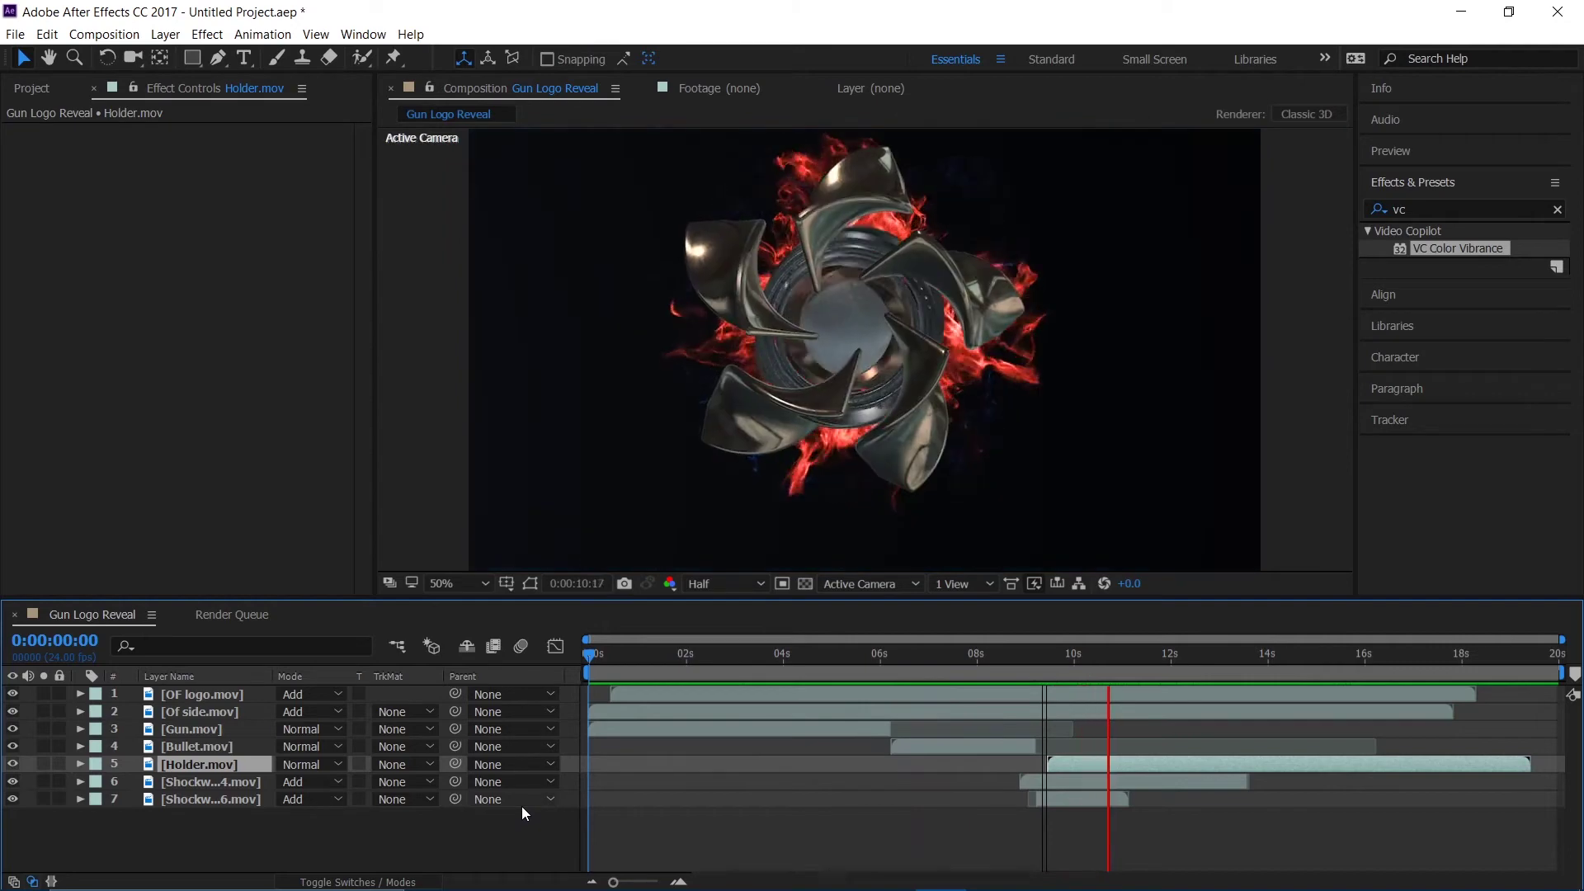
key(space)
mouse_move(141, 854)
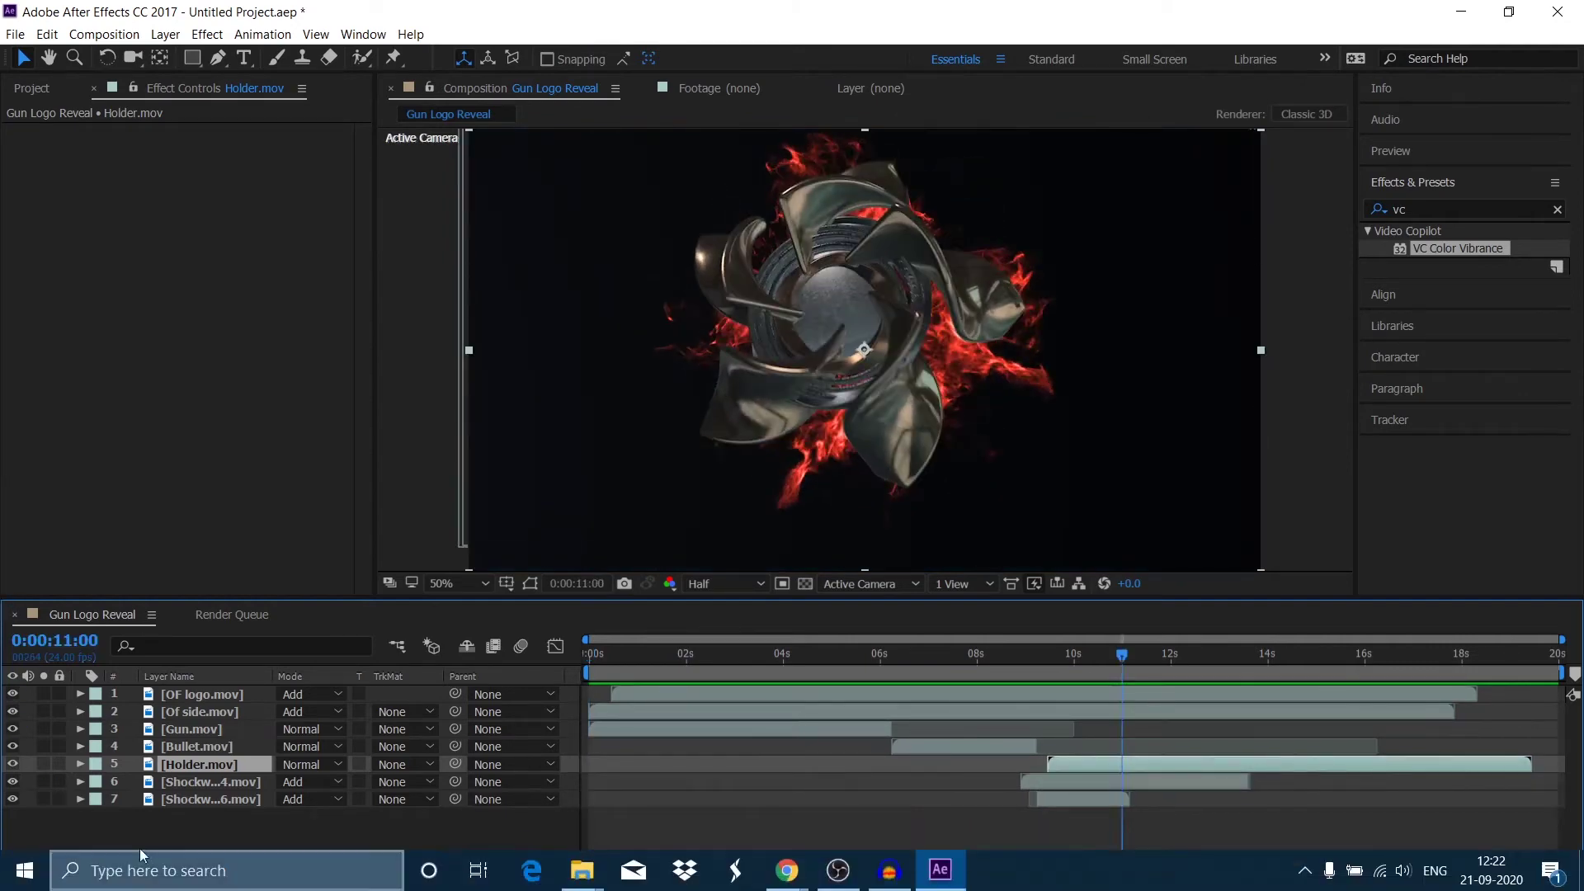
Step: Start a new composition named Logo Holder with a width and height of 1000 px
click(132, 35)
click(124, 56)
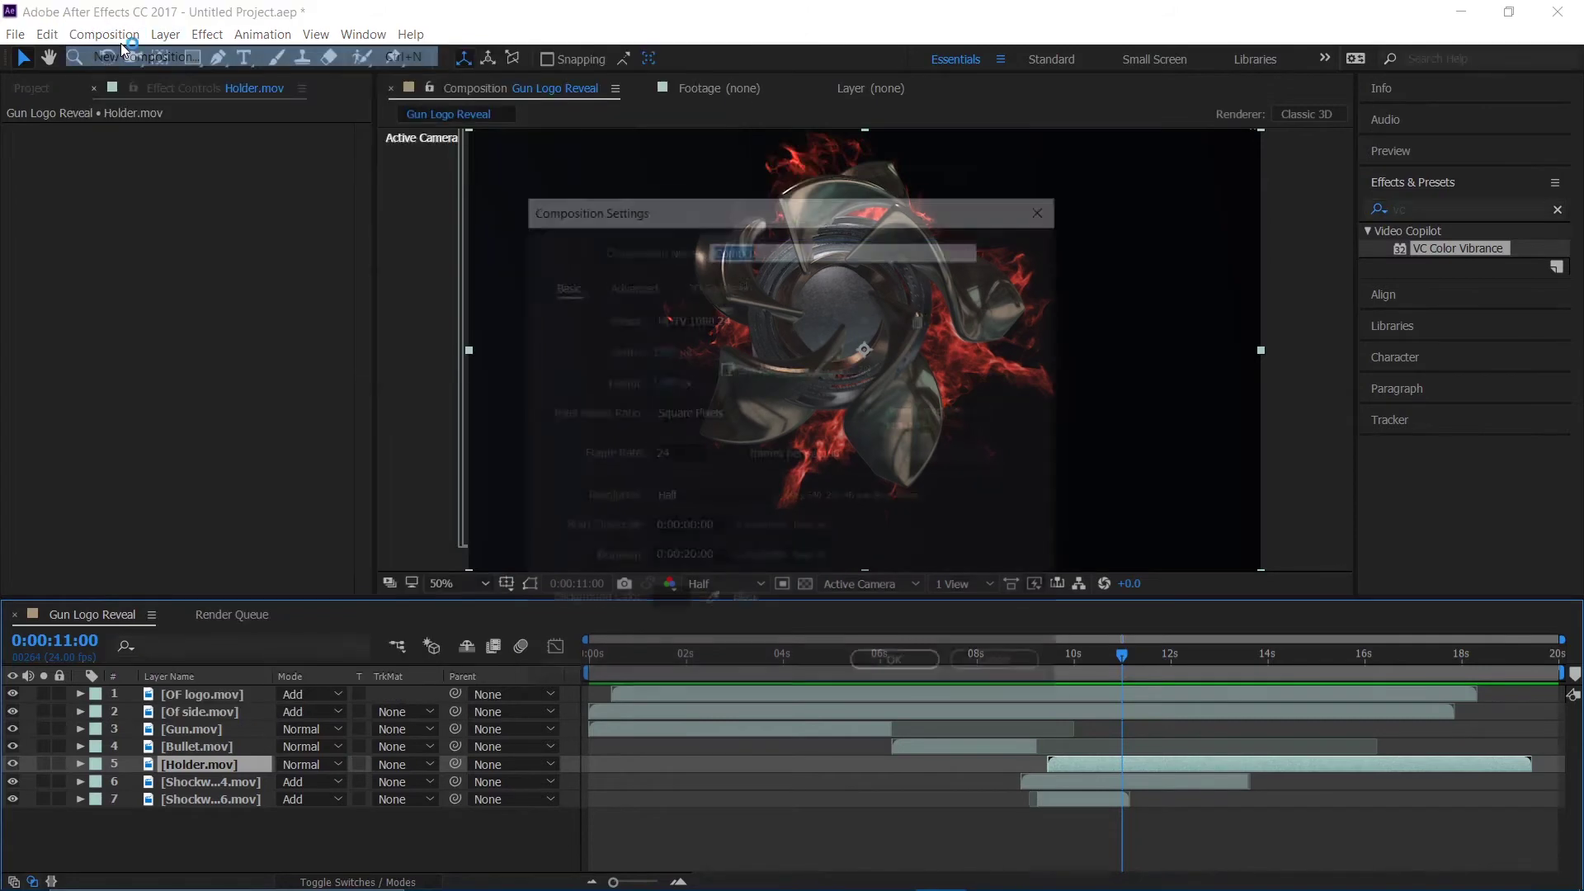
text(Logo Holder)
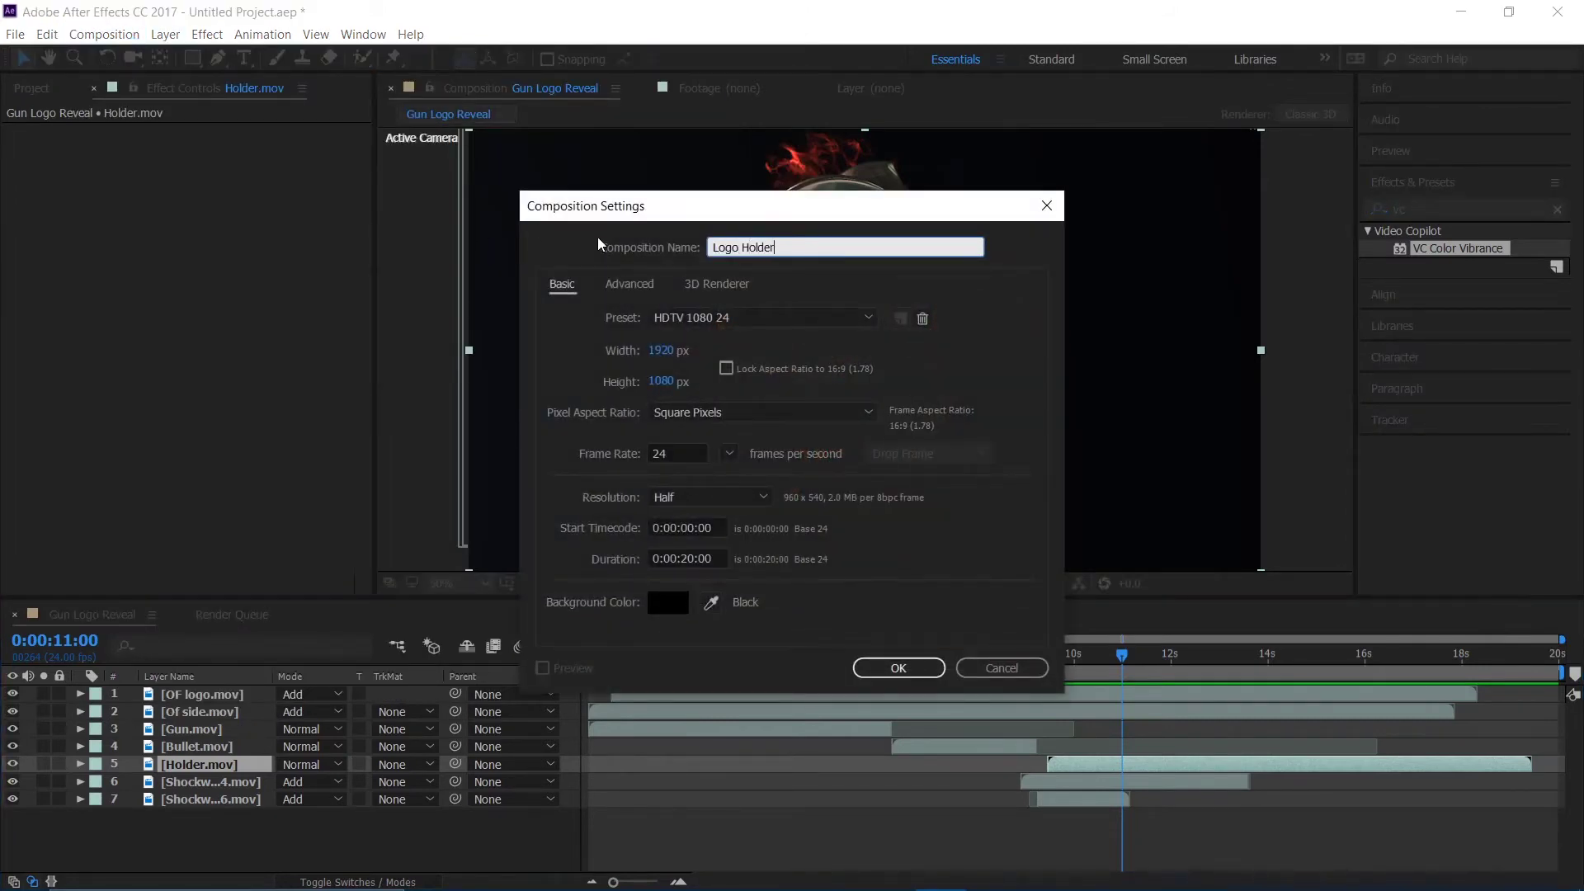
click(678, 351)
text(100)
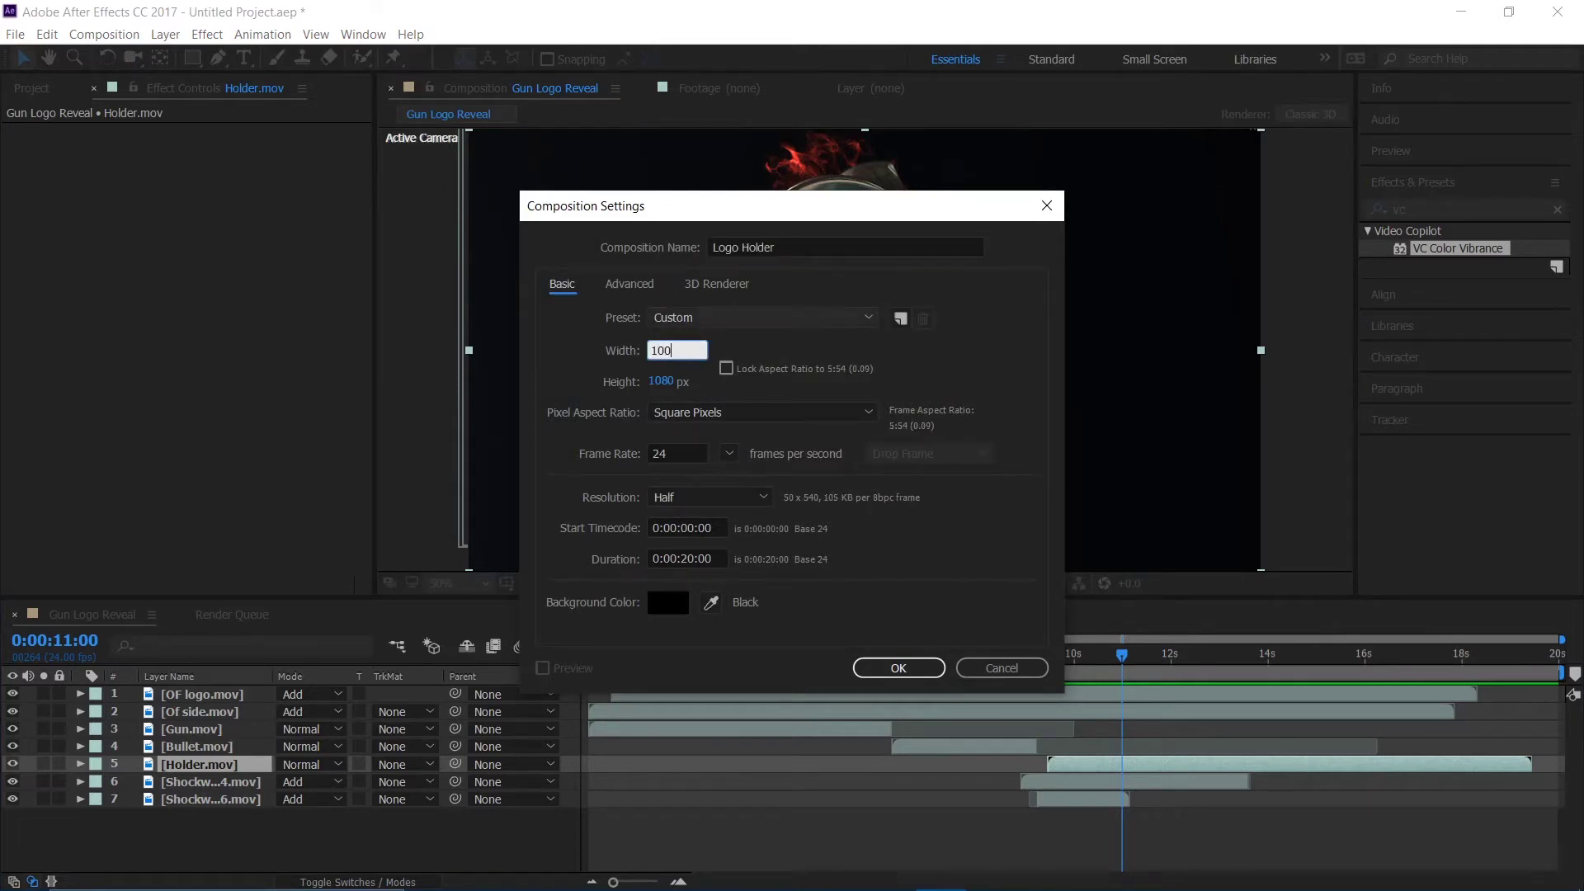
text(0)
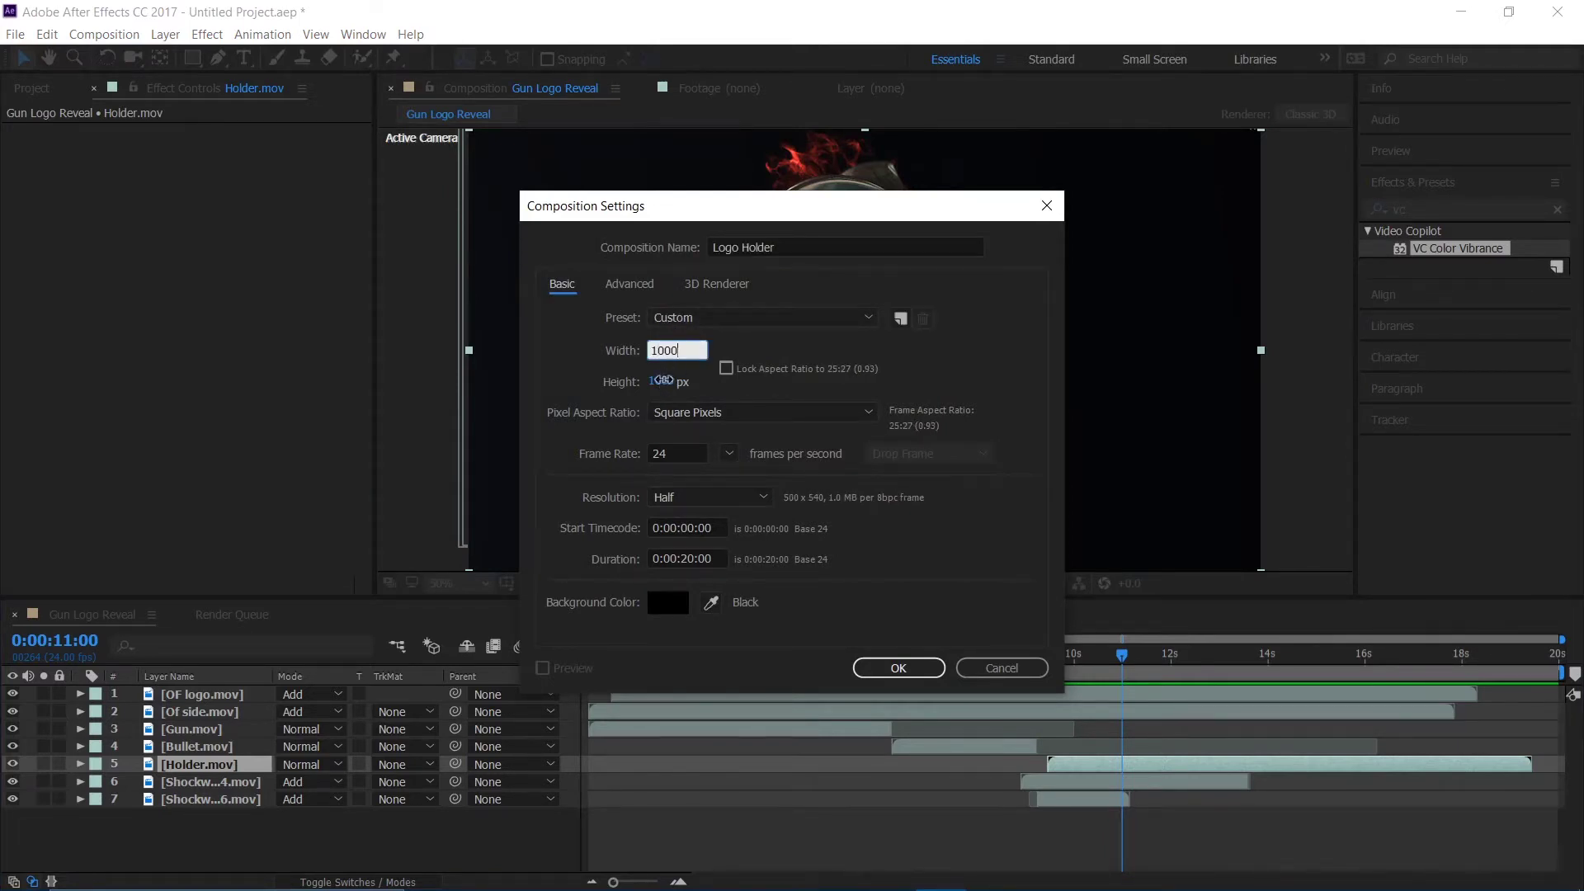
click(662, 380)
text(1000)
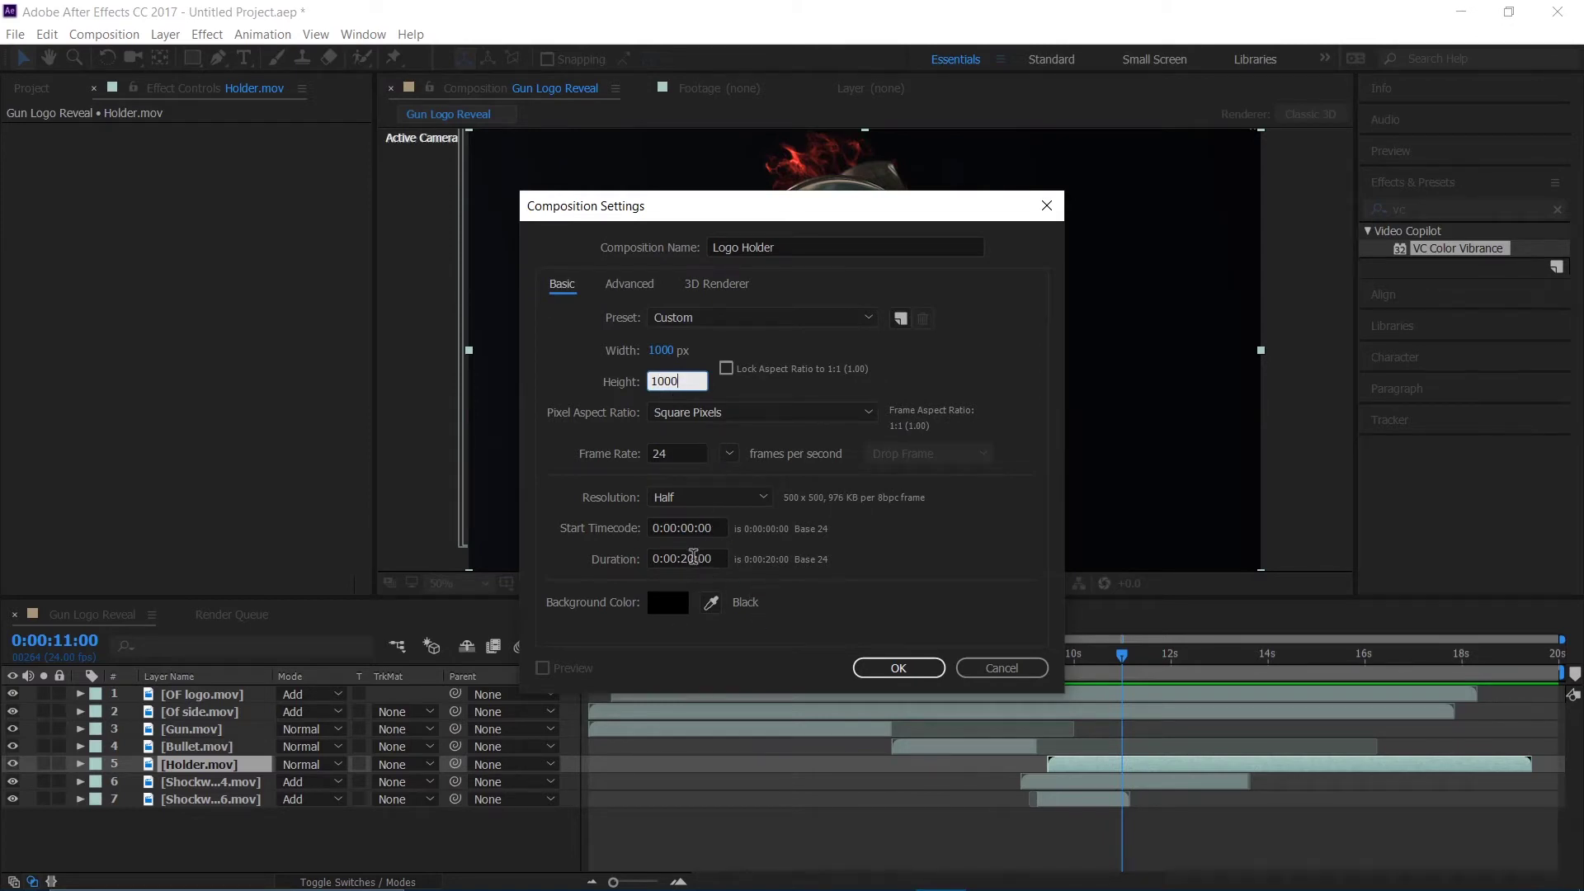
Step: Set the Logo Holder composition's duration to 0:00:10:00 and create it
click(693, 556)
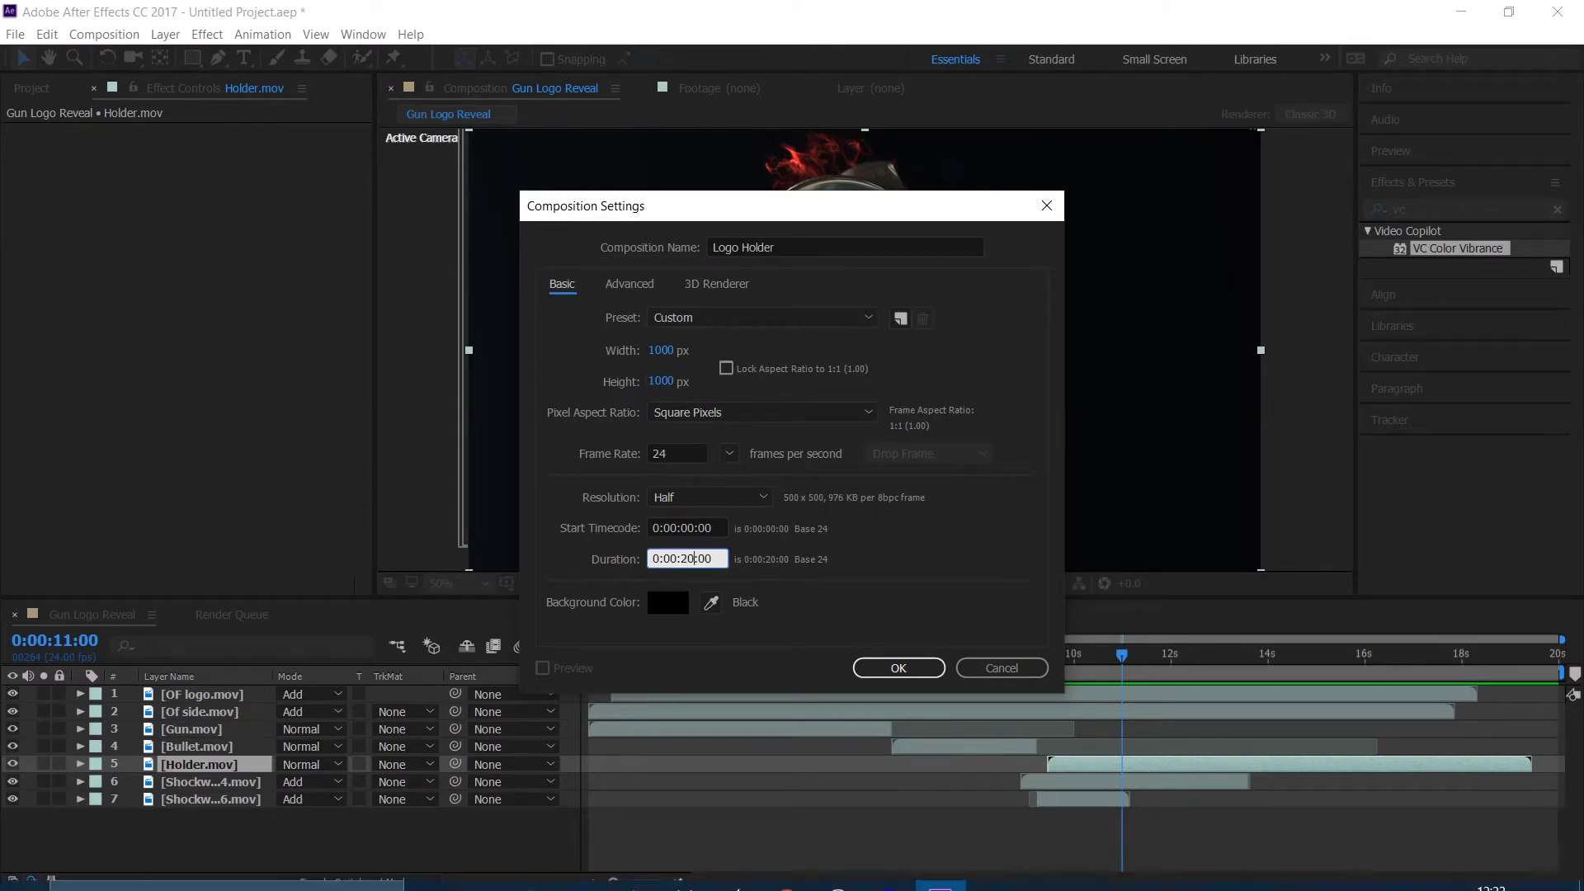
key(BackSpace)
key(BackSpace)
text(10)
key(Return)
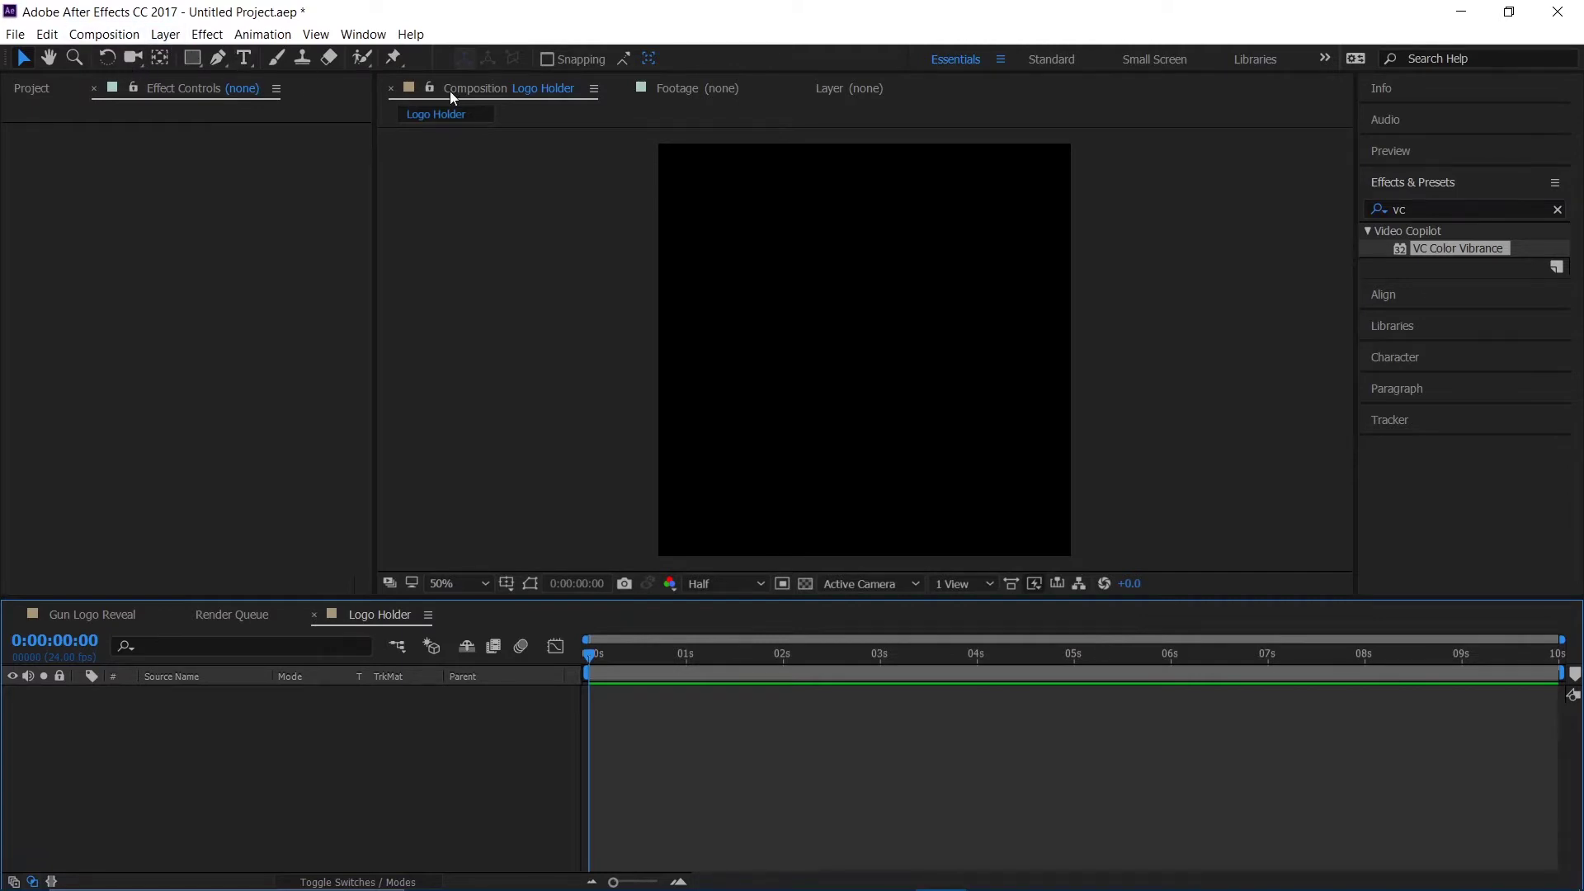
Step: Add a text layer reading "Z" in the Logo Holder composition
key(ctrl+t)
click(784, 344)
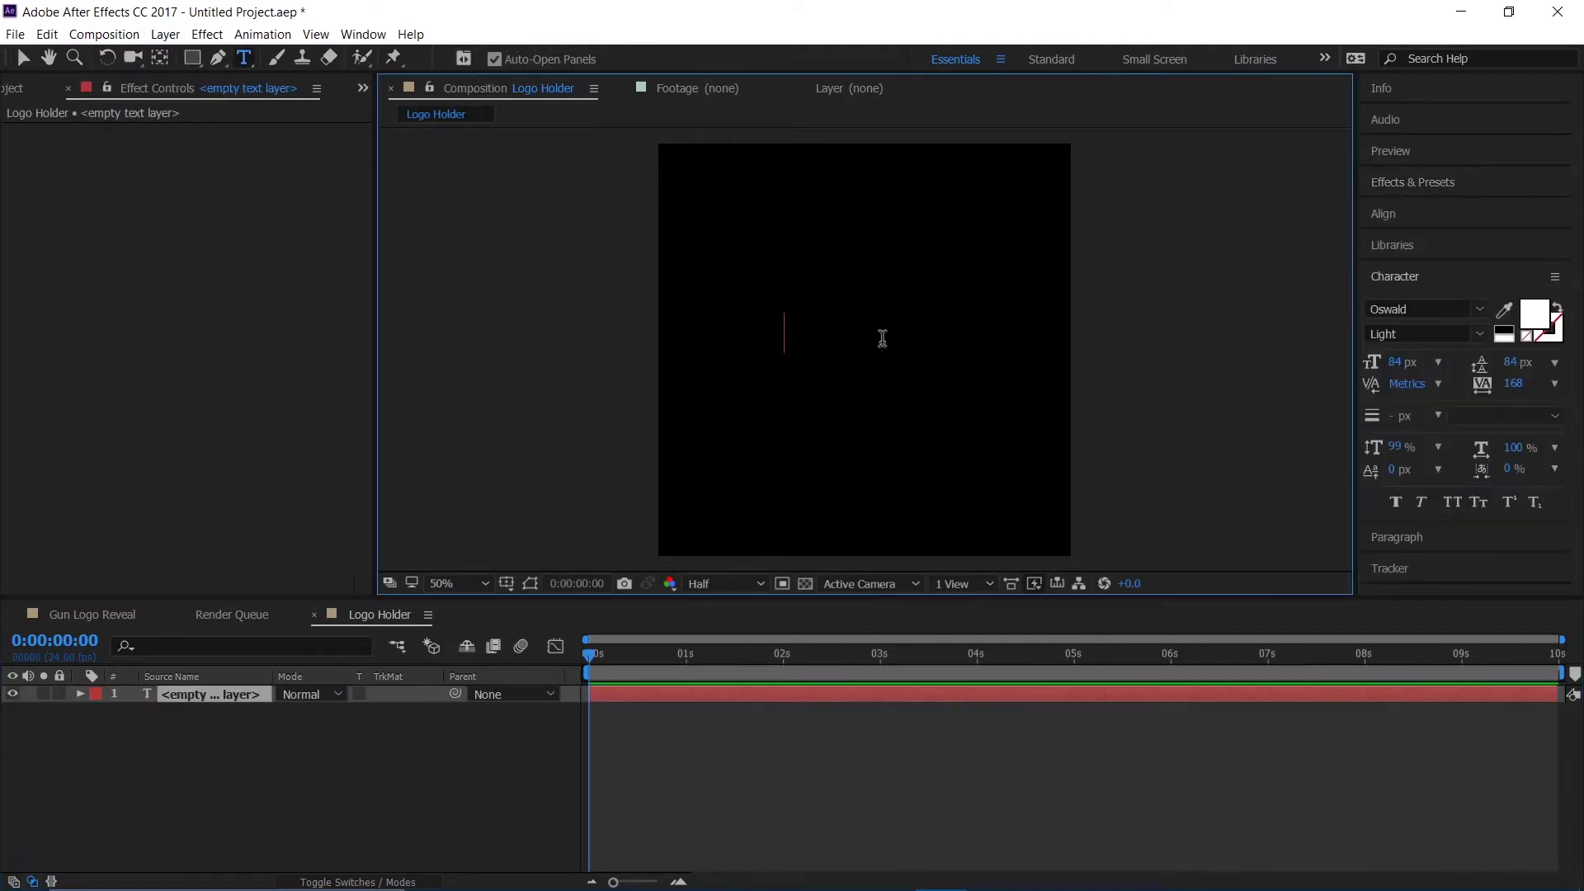
text(Z)
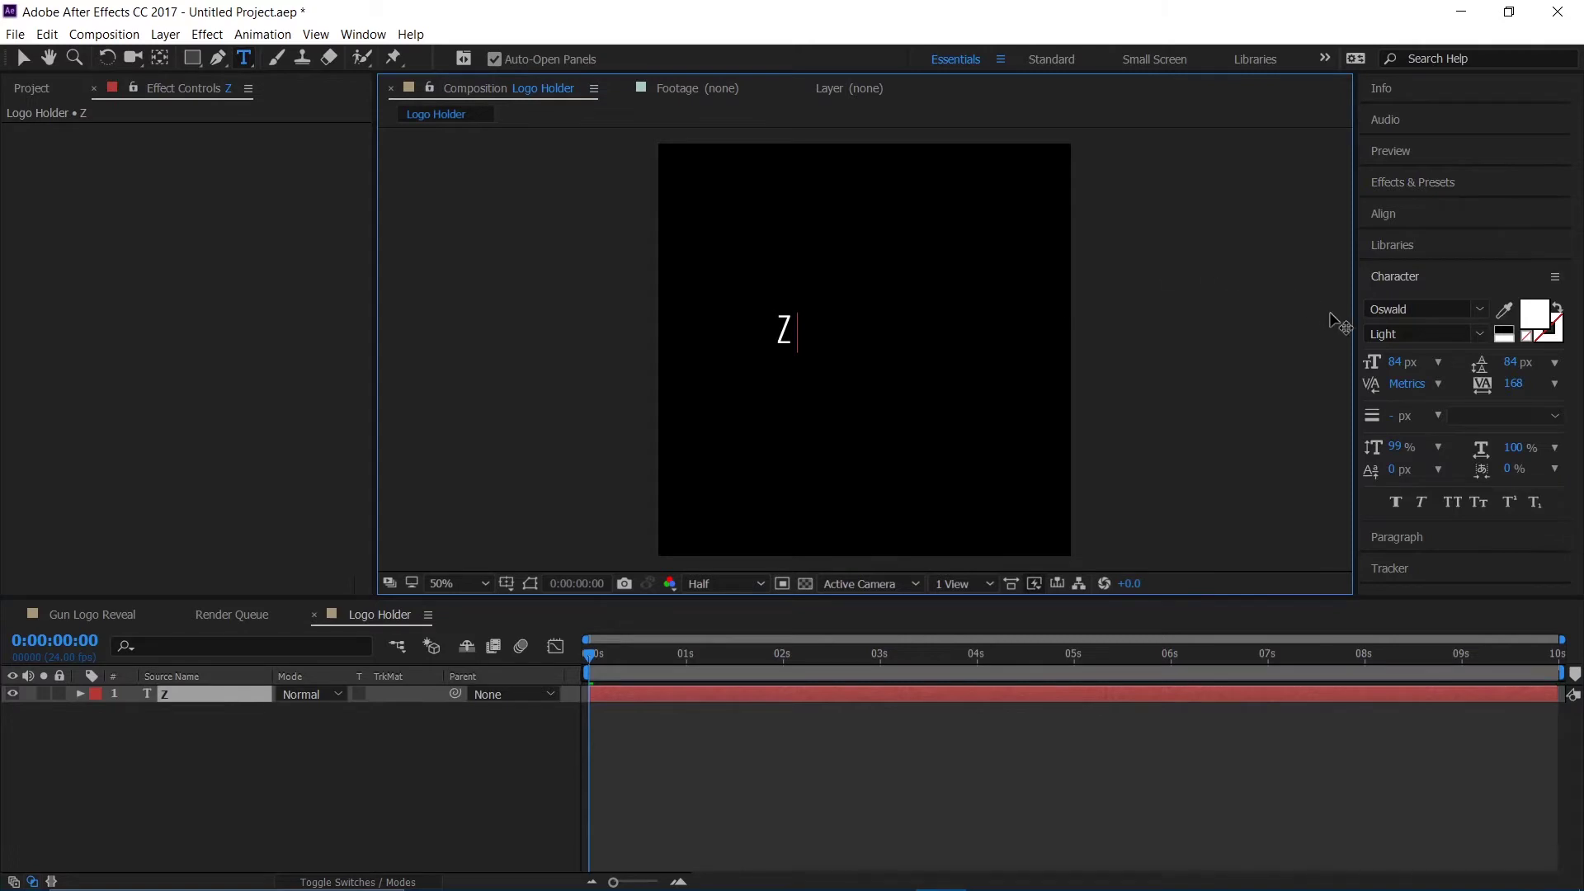
Step: Set the Z text to the Fire Flight FREE font at a size of 636 px
click(164, 697)
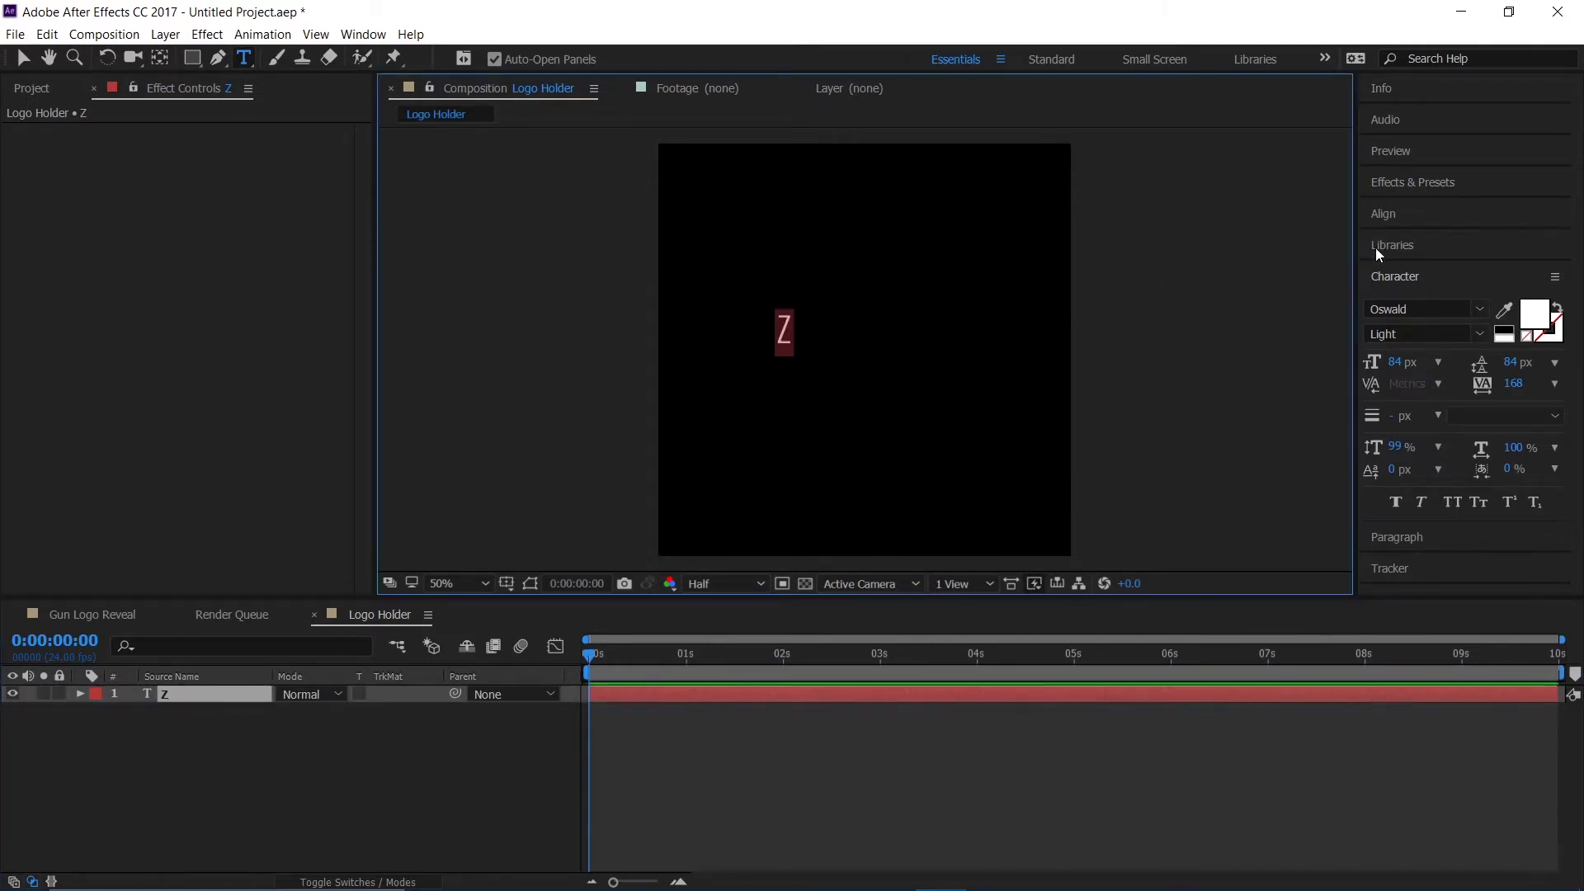
click(1437, 308)
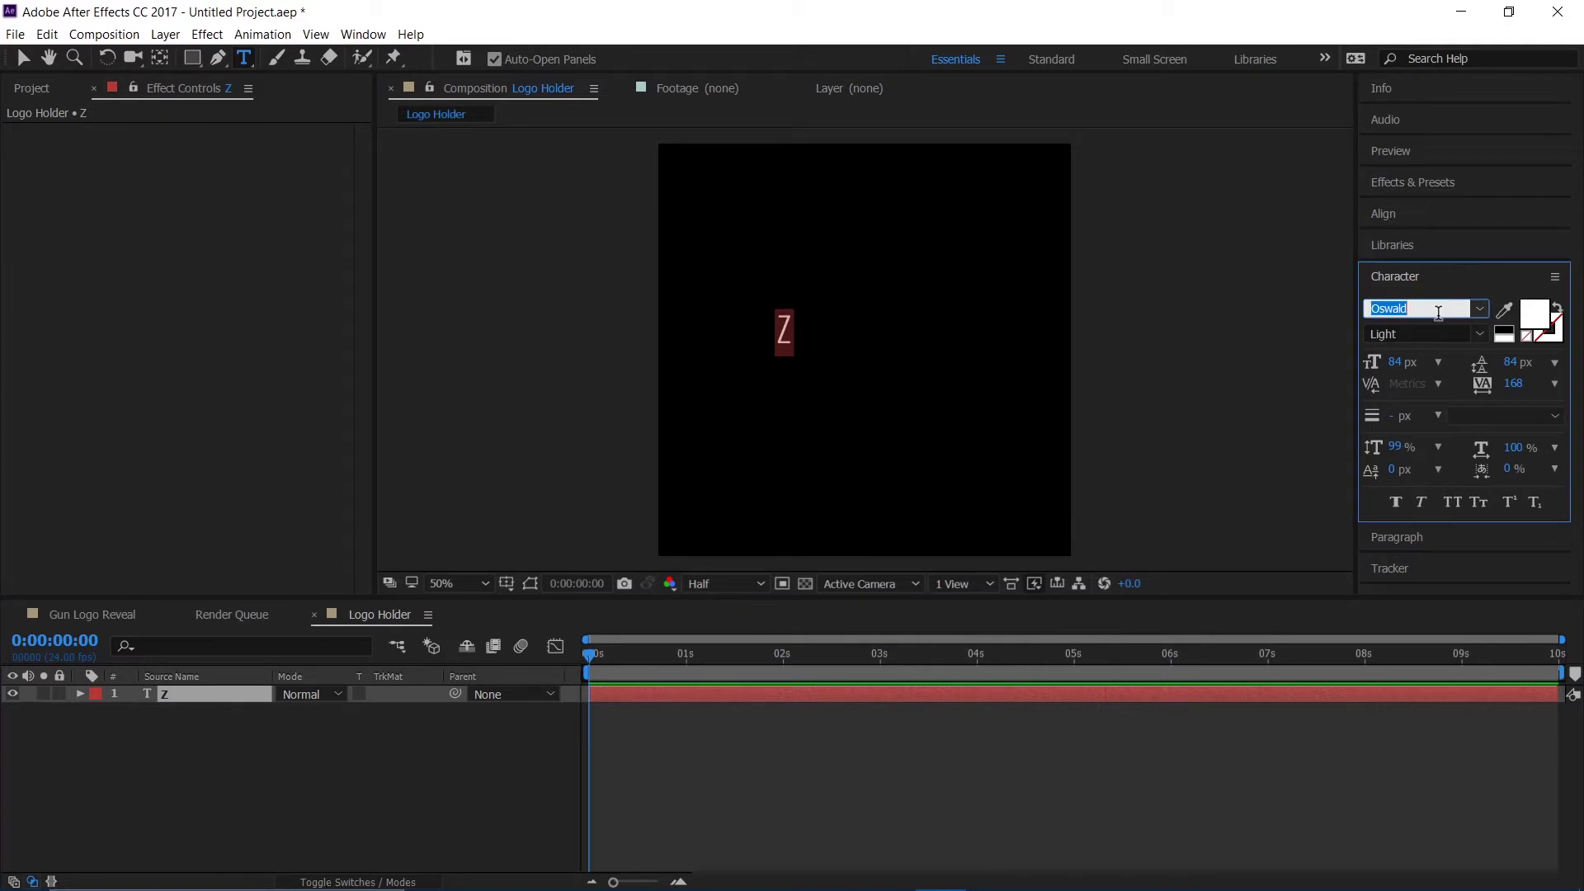
text(Fire)
key(Return)
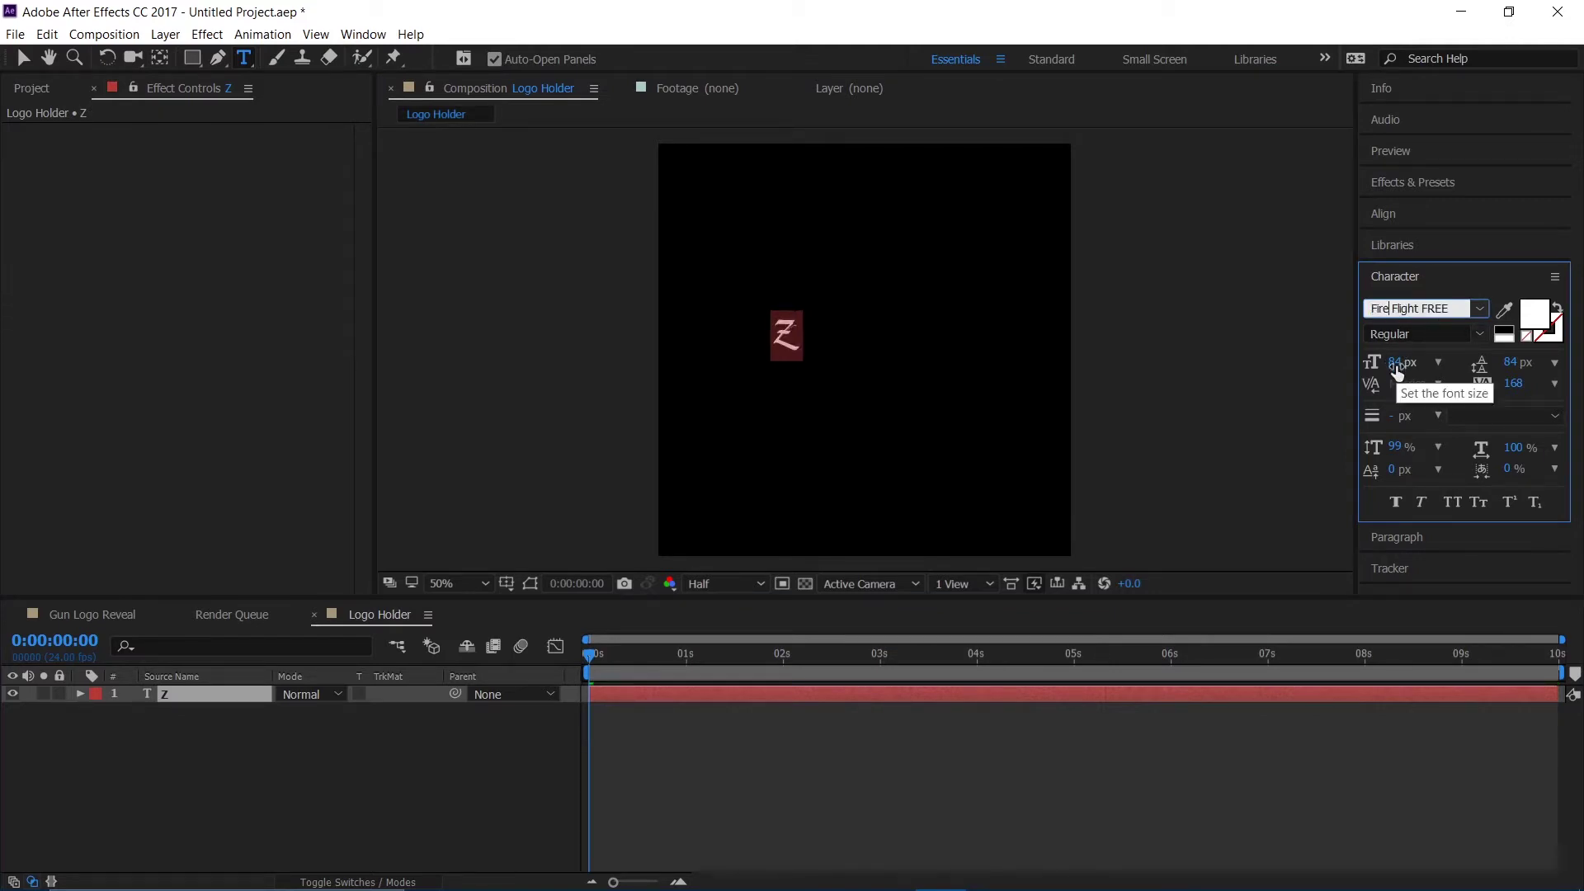
drag(1400, 362, 1477, 342)
click(156, 773)
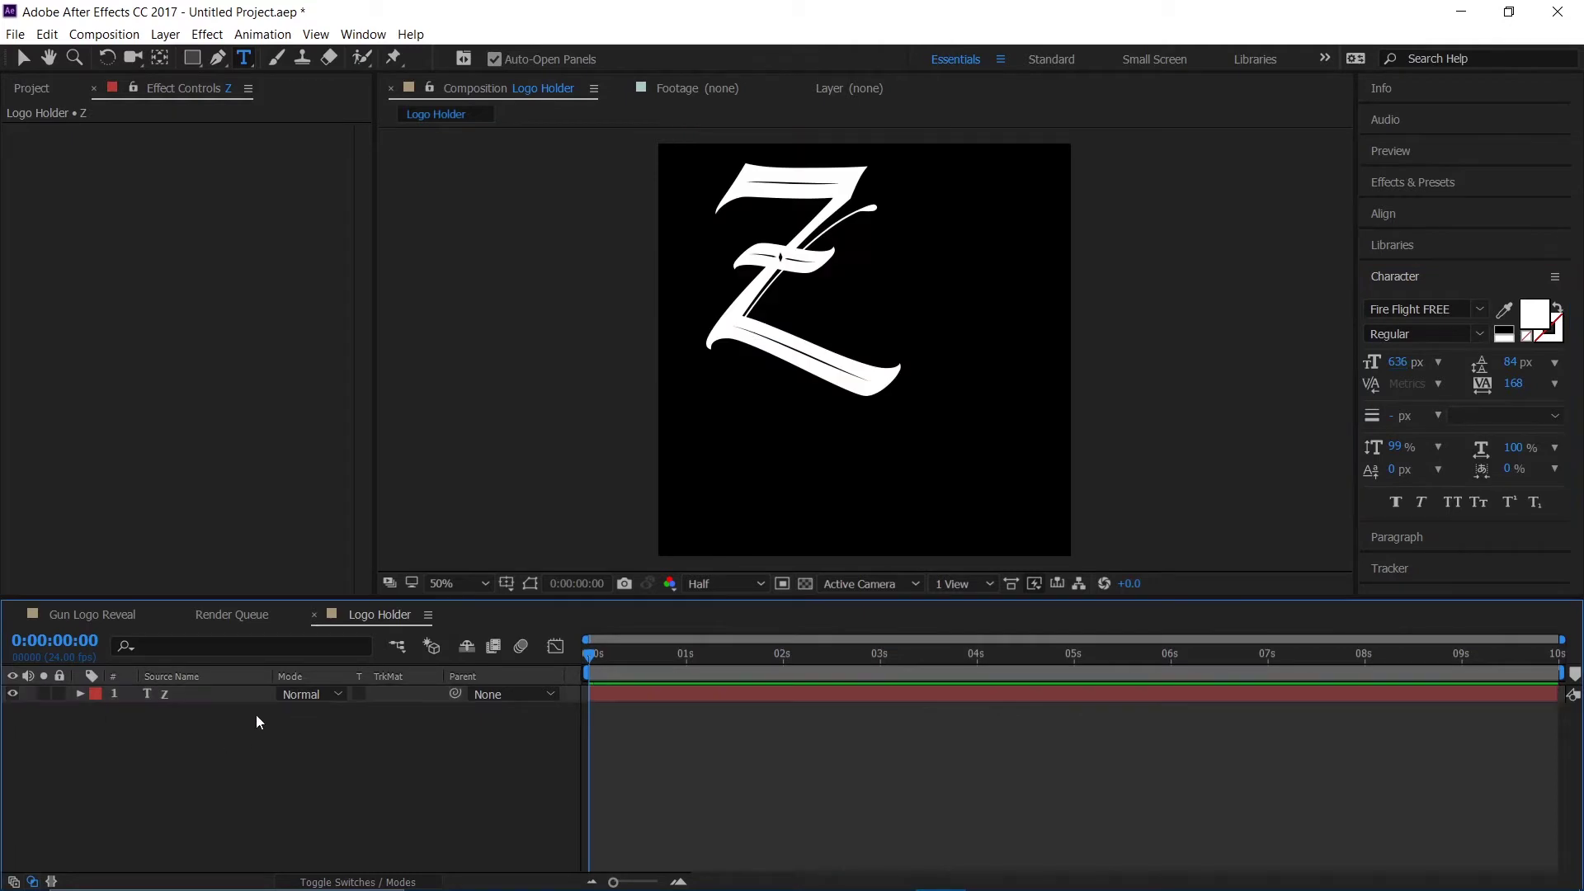
Step: Center the Z text layer horizontally and vertically in the composition
click(211, 699)
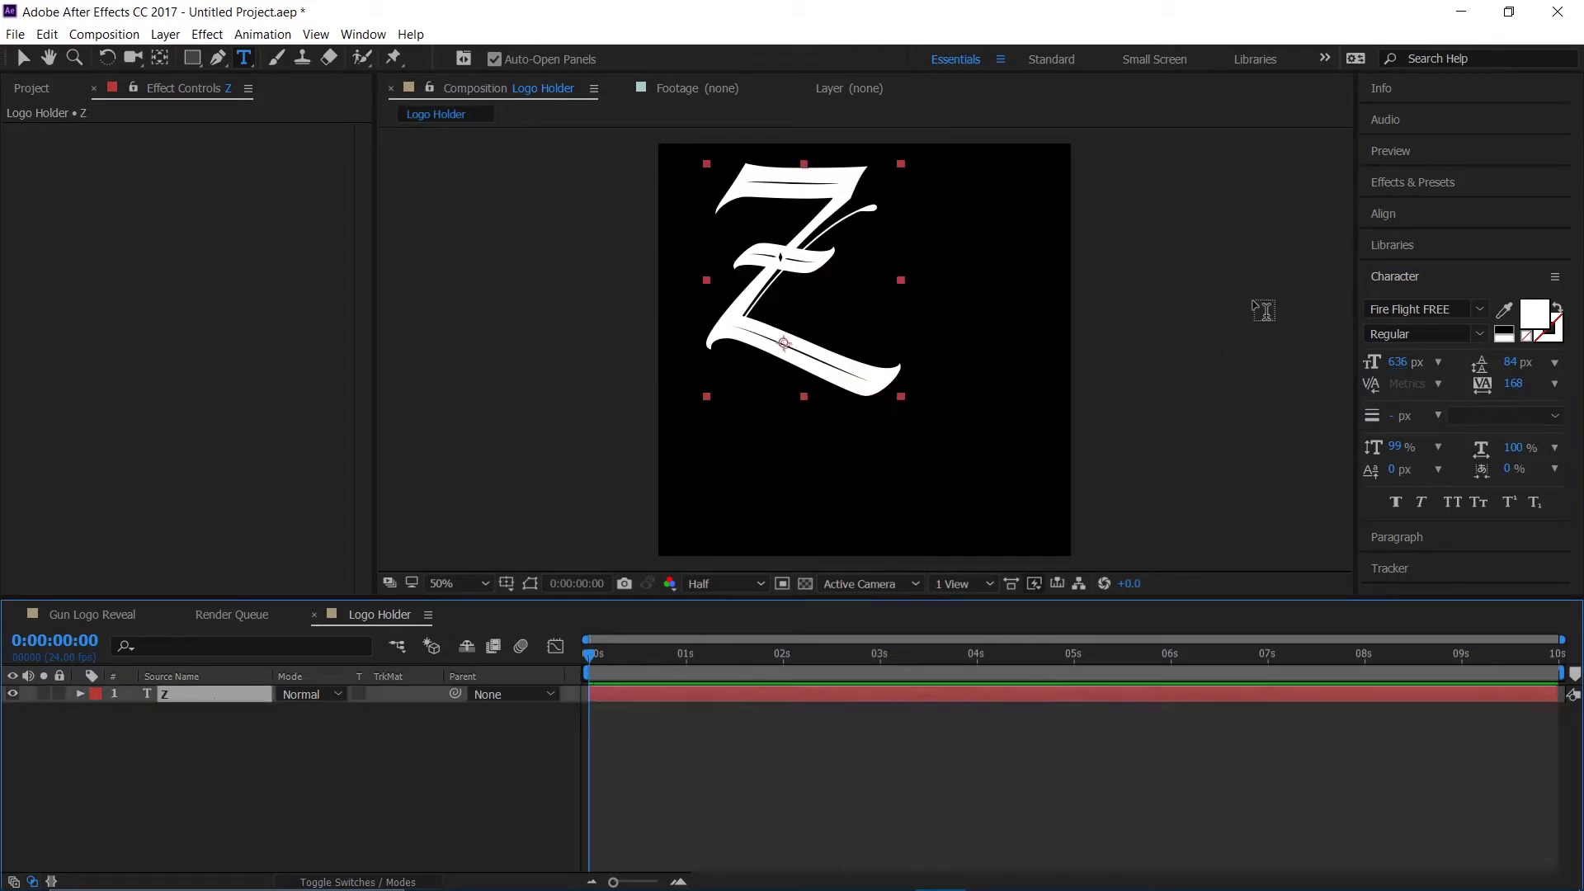
click(1392, 216)
click(1418, 267)
click(1519, 266)
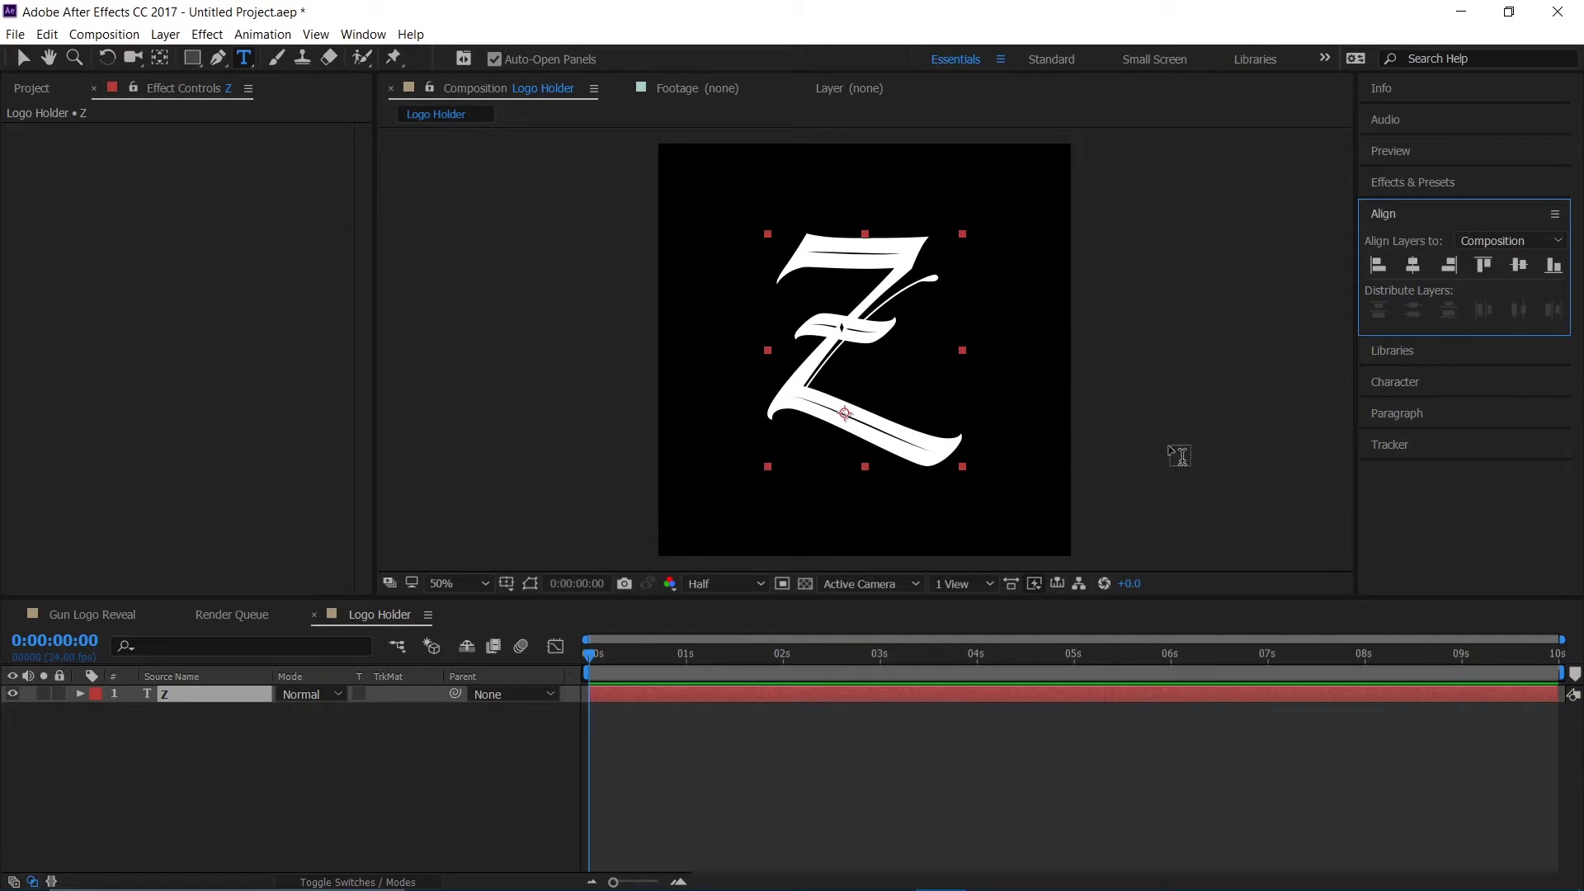
click(241, 706)
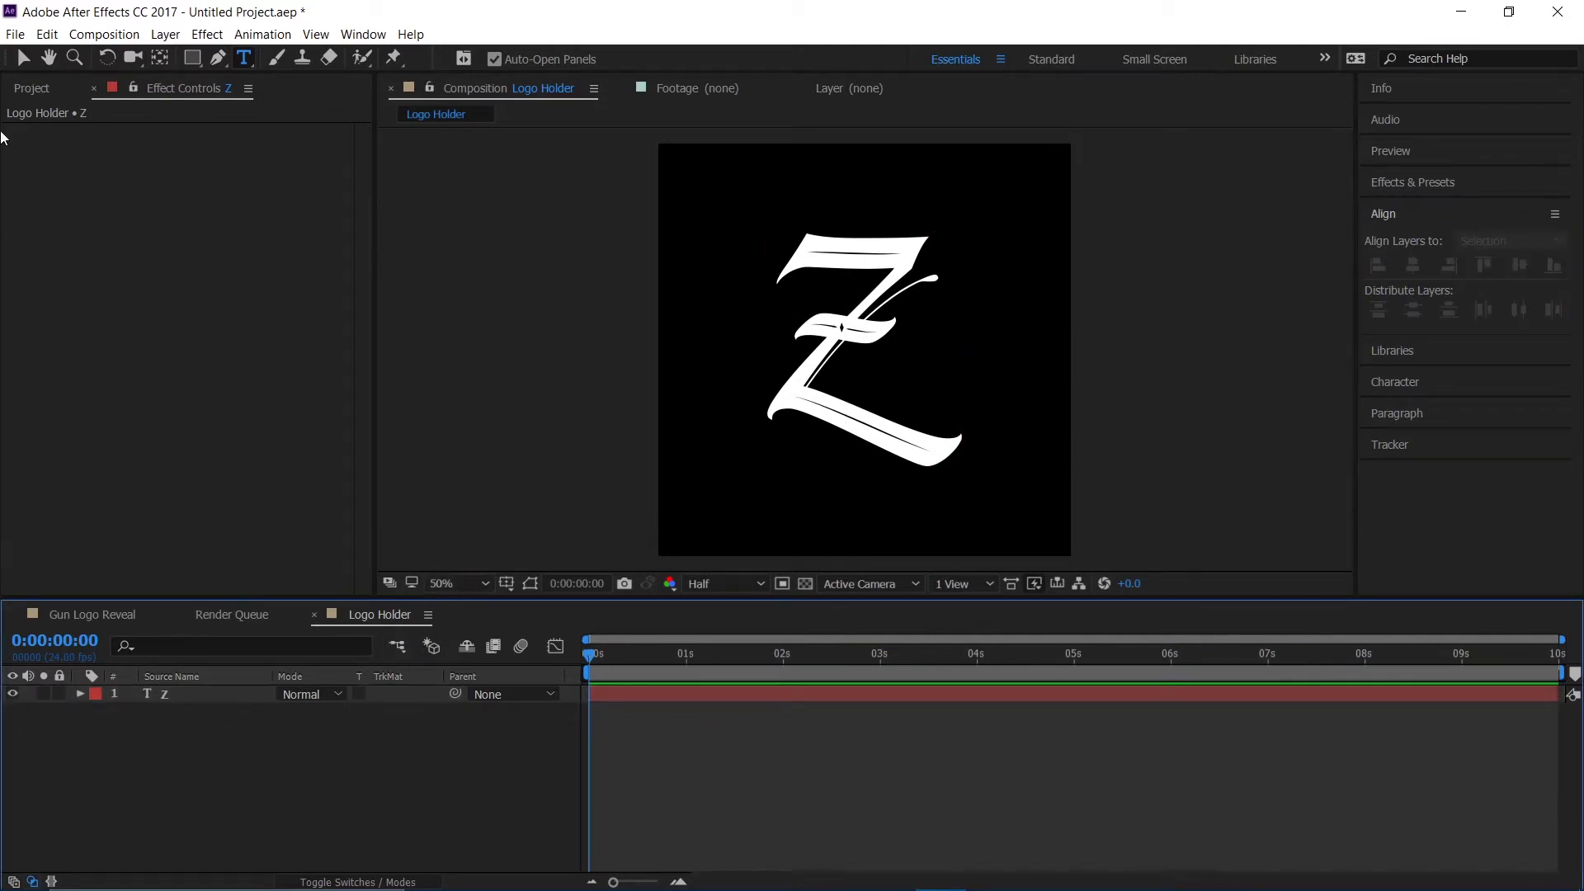
Step: Place metal texture 2.jpg from the project footage beneath the Z text layer
click(5, 89)
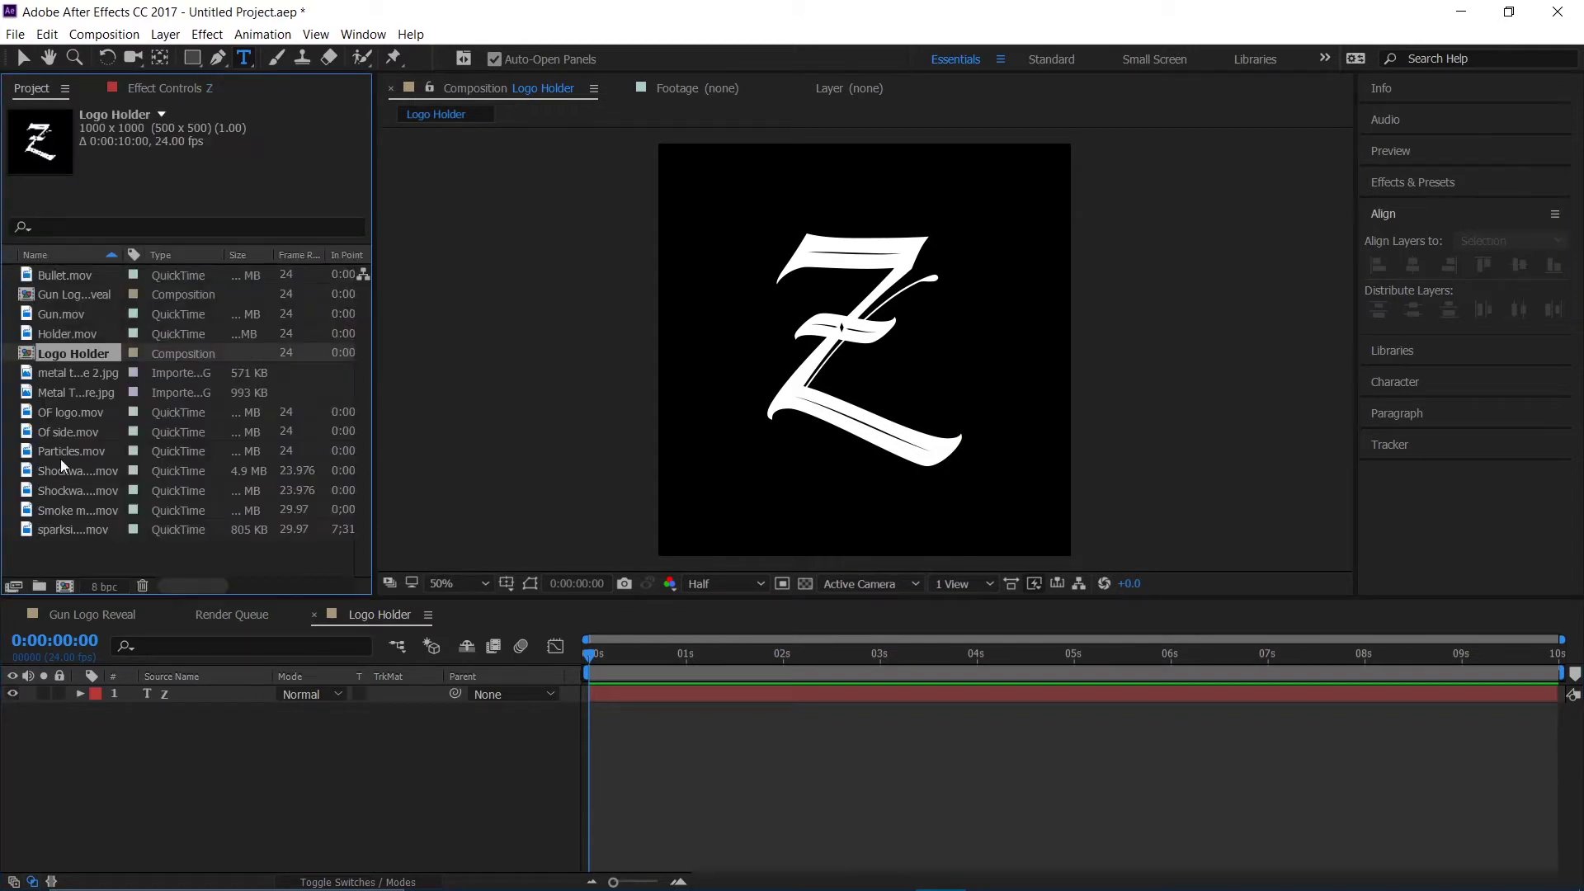
click(43, 392)
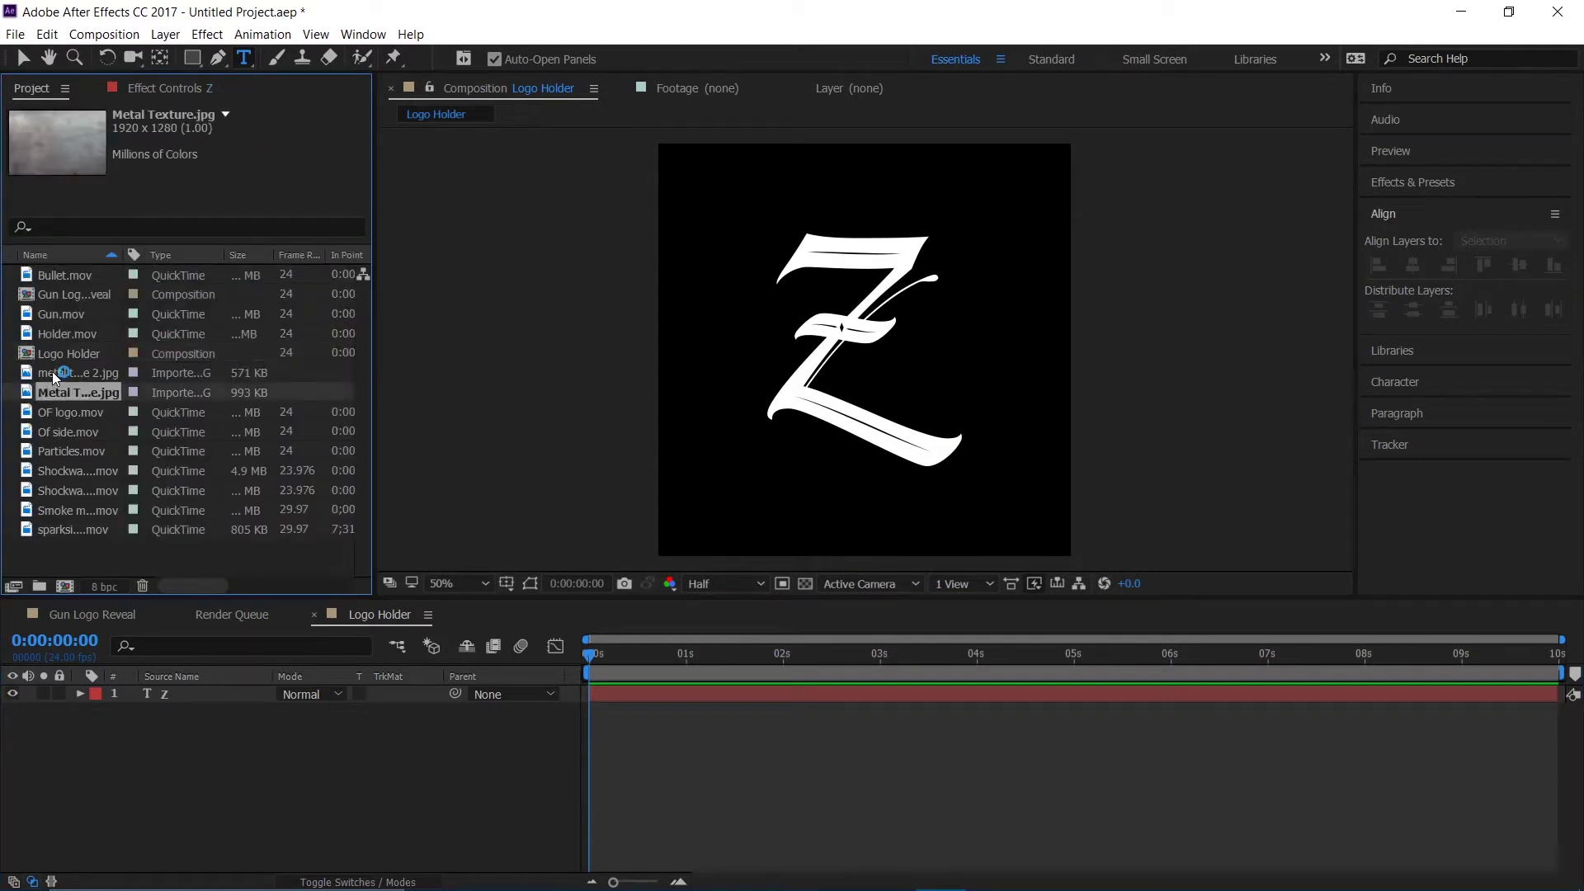
click(54, 374)
drag(56, 372, 221, 726)
Step: Scale the metal texture layer to 59% and apply the Z text as its luma matte
key(s)
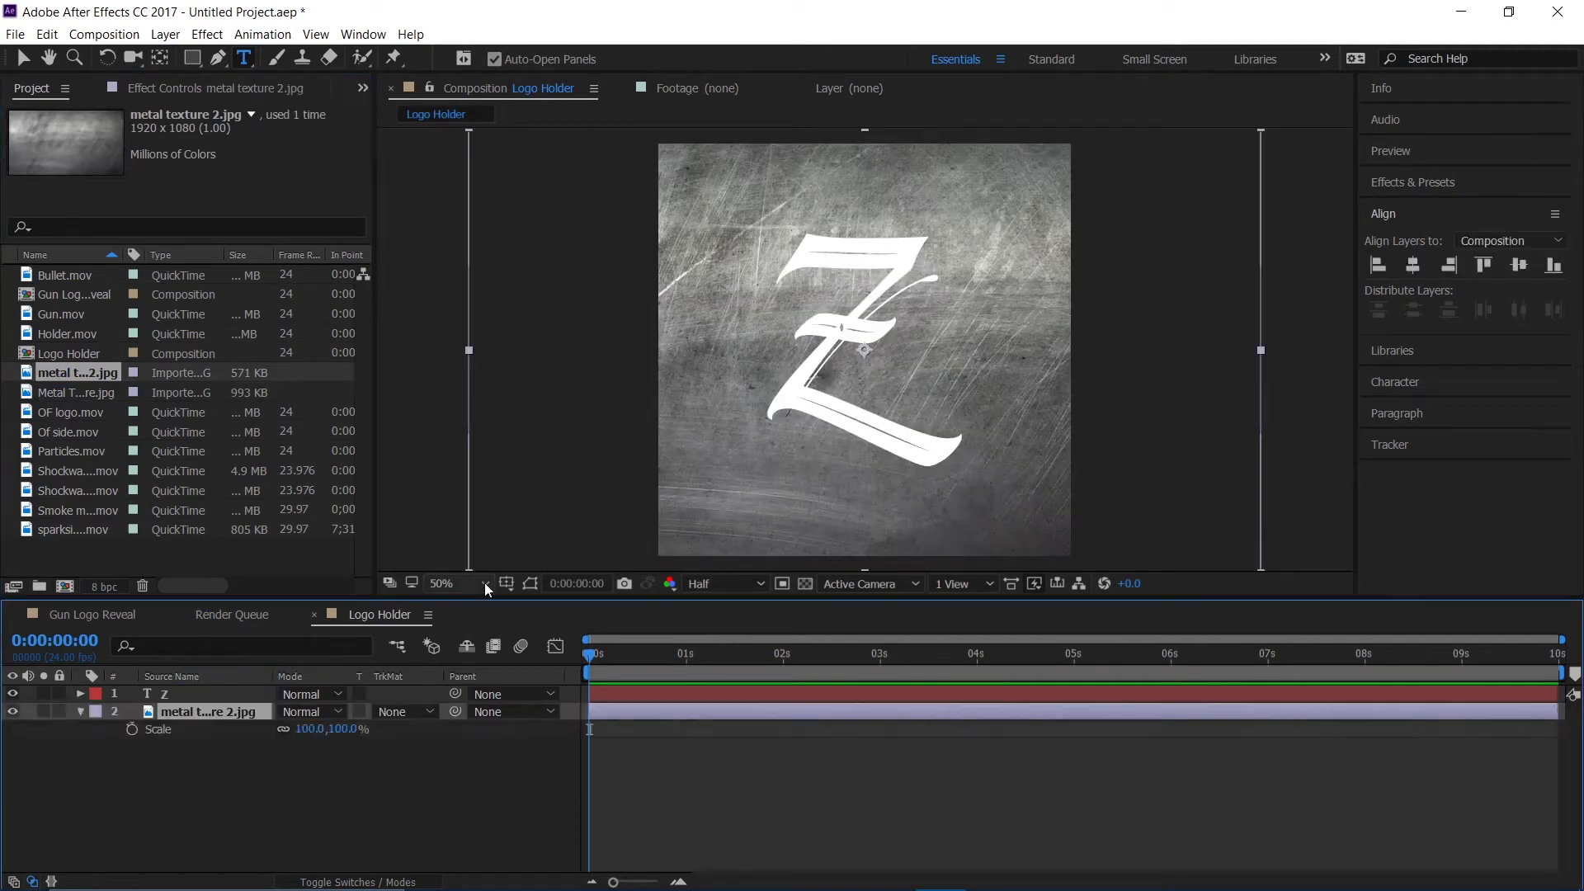
mouse_move(304, 728)
mouse_down()
mouse_move(262, 732)
mouse_move(278, 738)
mouse_up()
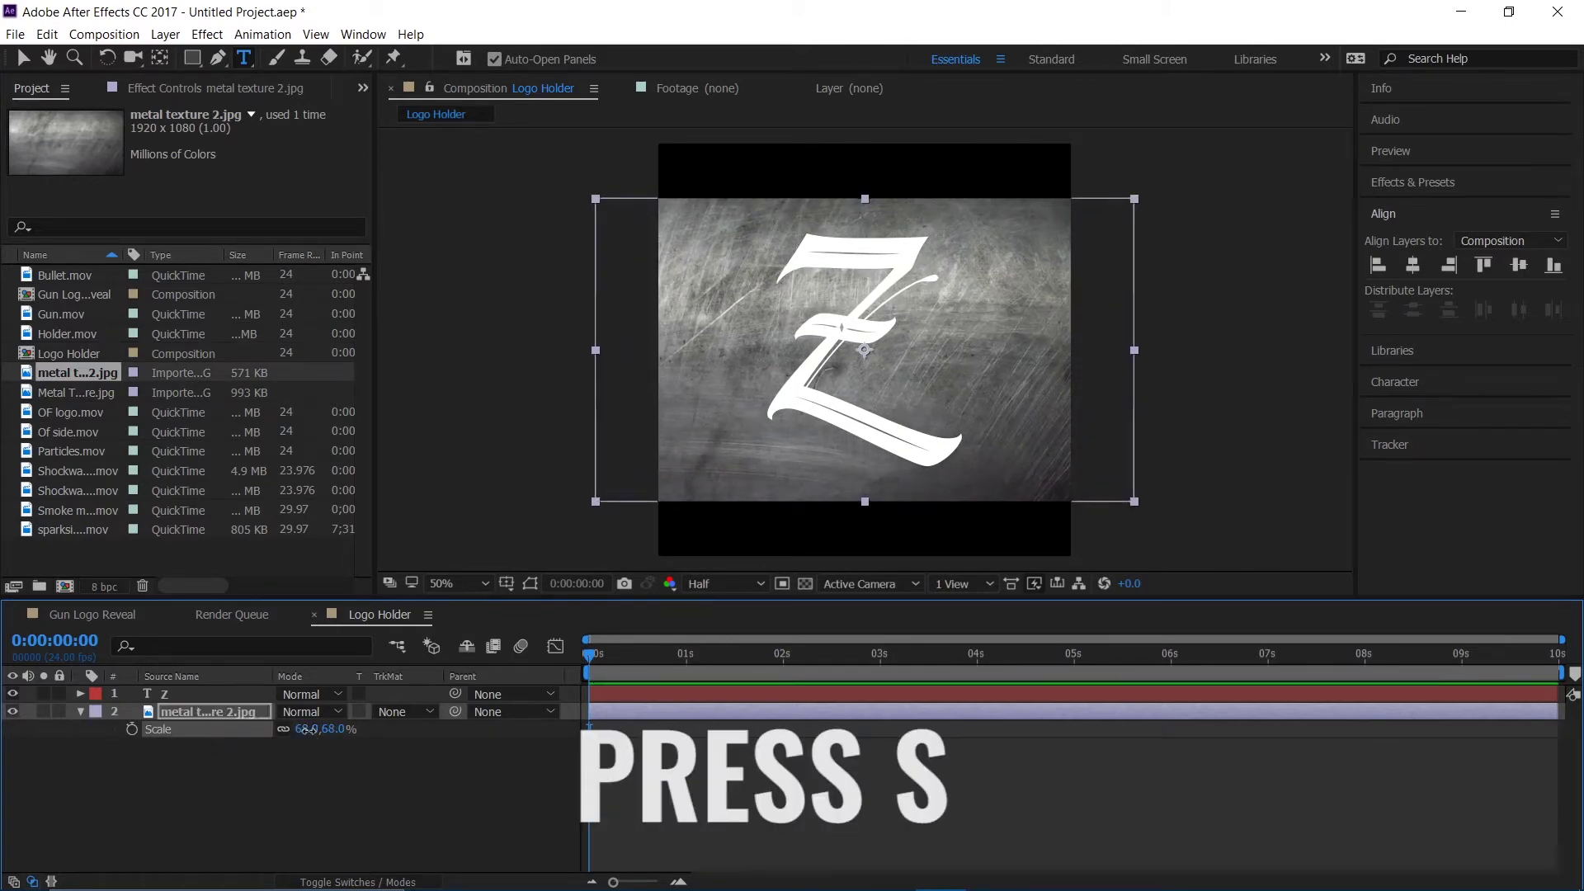
drag(305, 729, 290, 730)
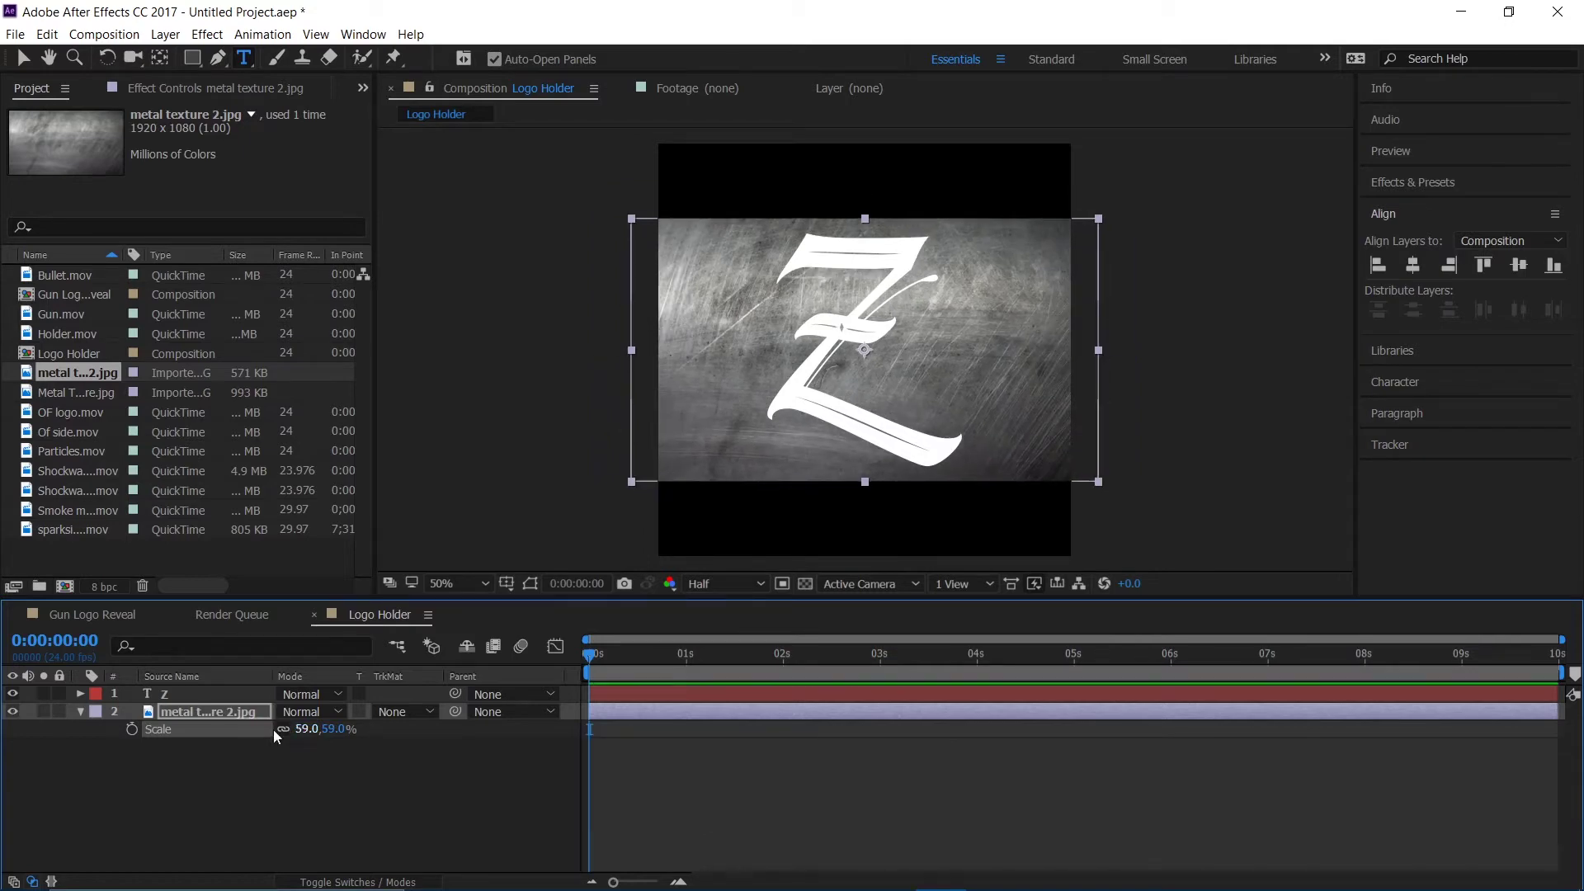
click(393, 712)
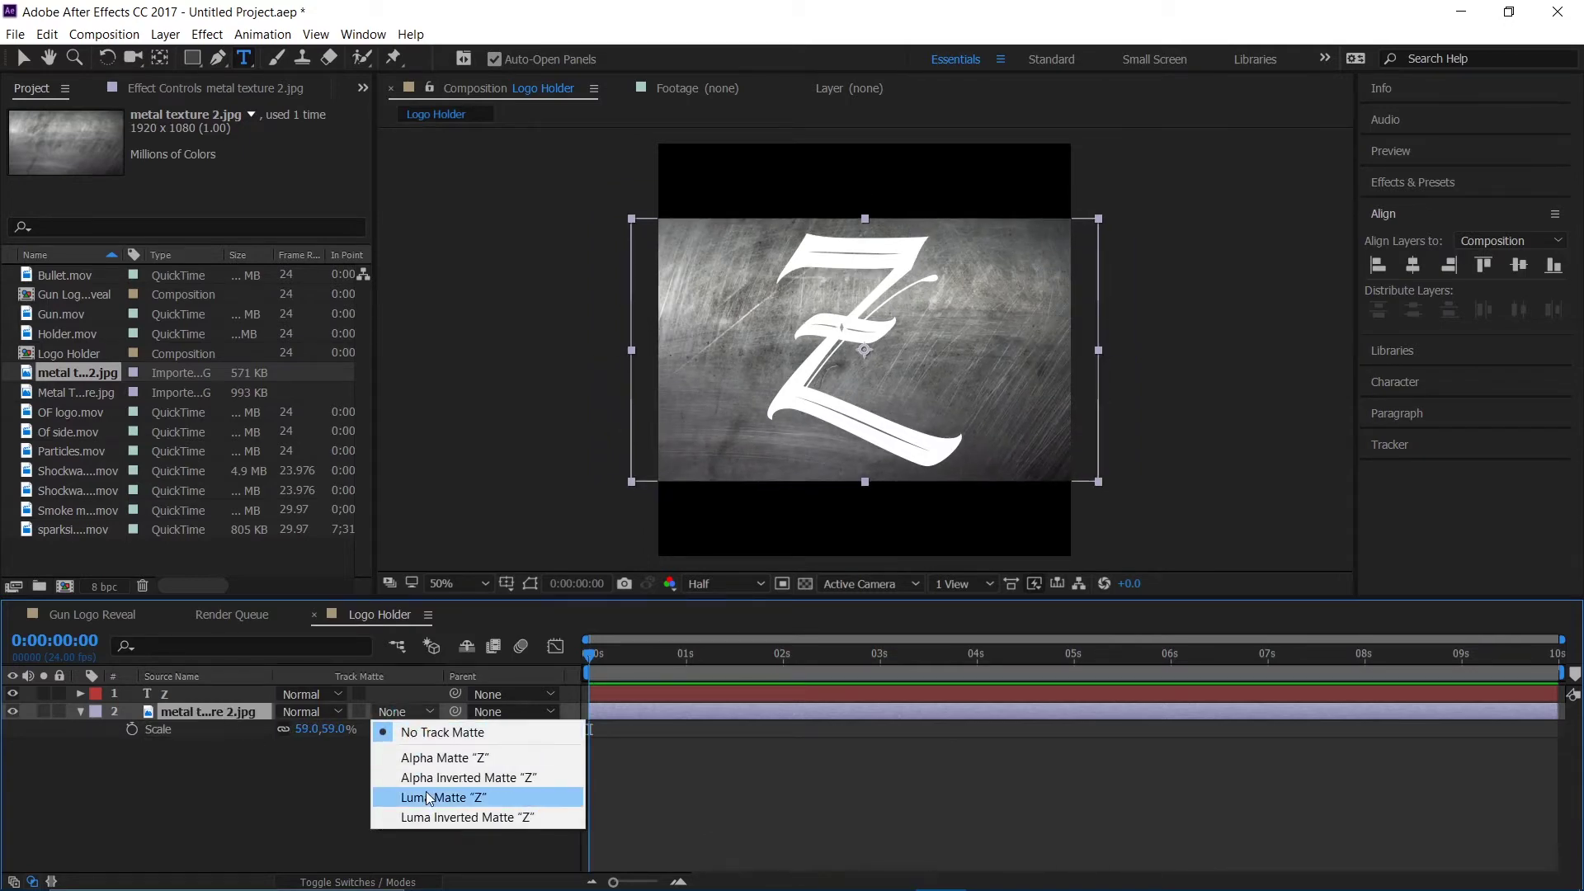
click(426, 793)
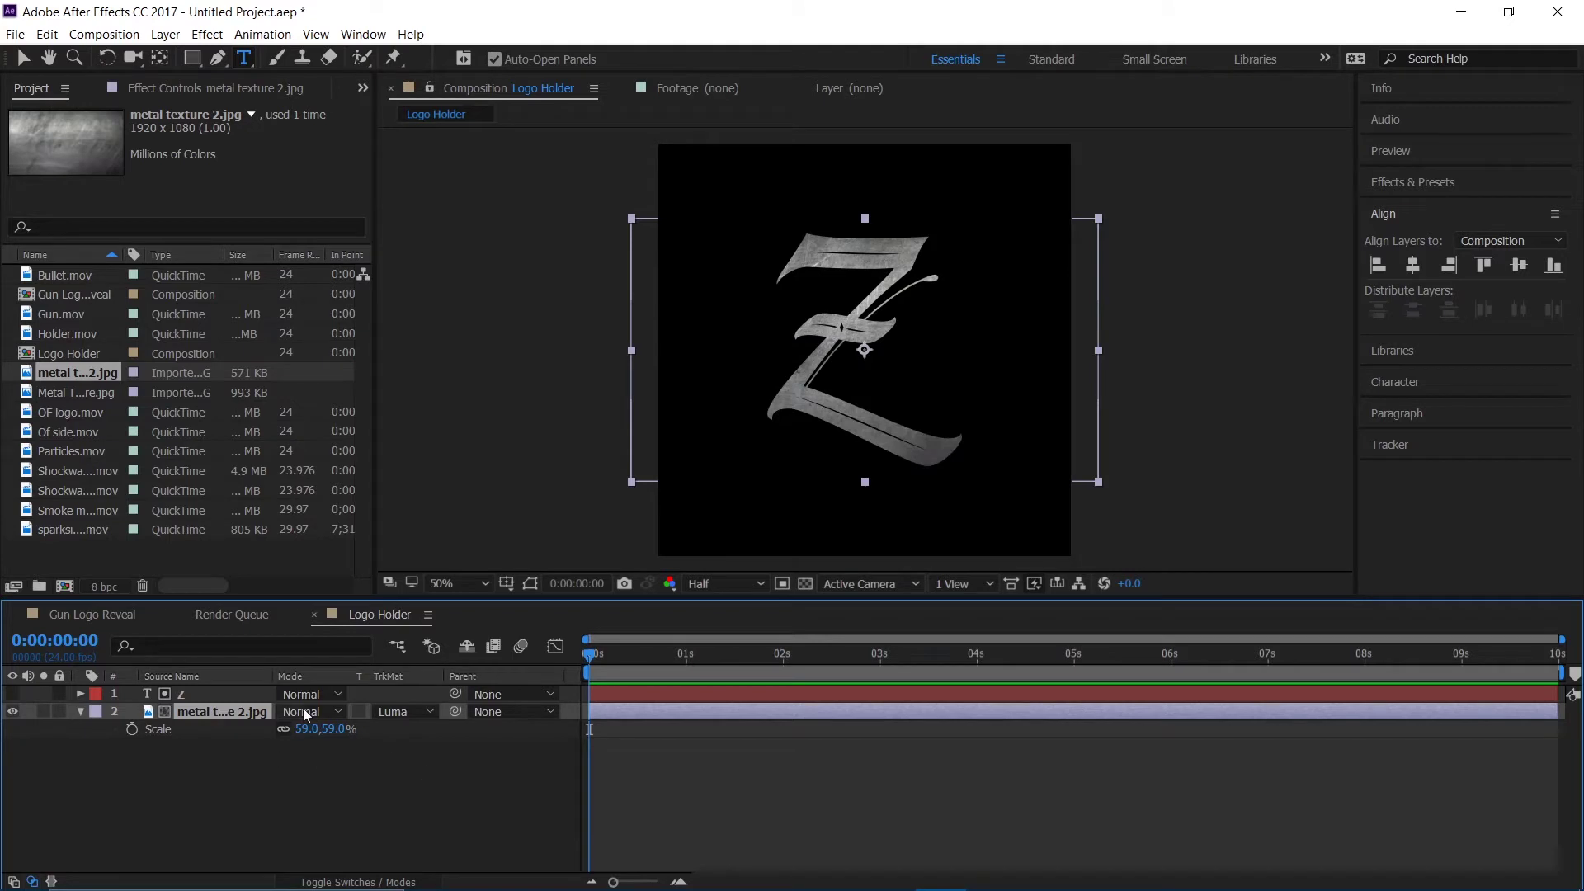
Step: In the Gun Logo Reveal composition, place the Logo Holder composition directly above Holder.mov, starting at 0:00:12:15
click(57, 620)
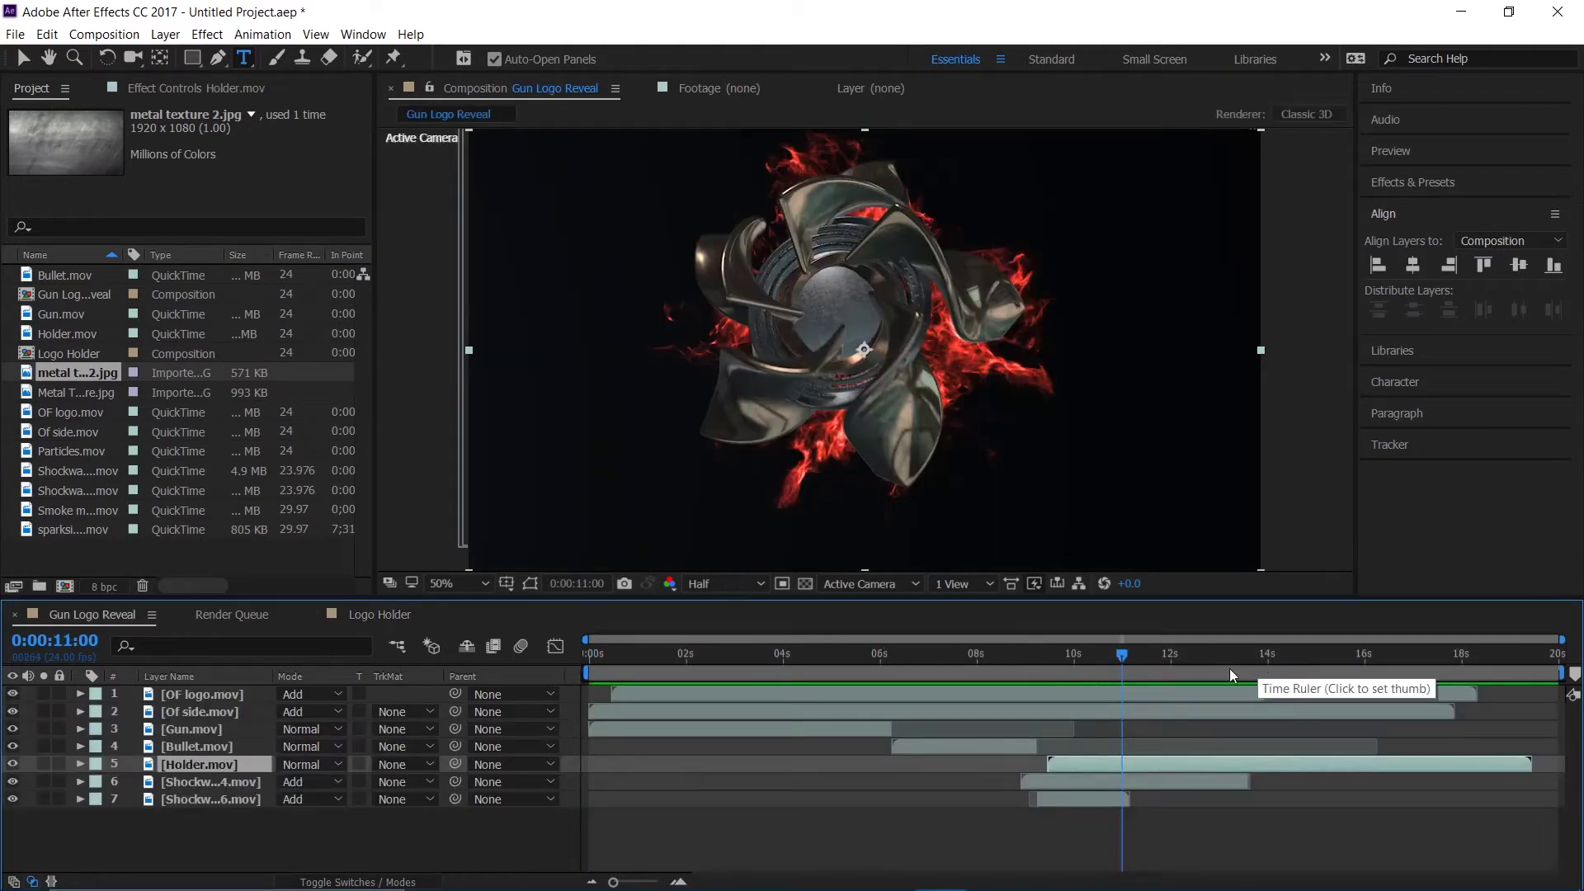
drag(1111, 660, 1199, 643)
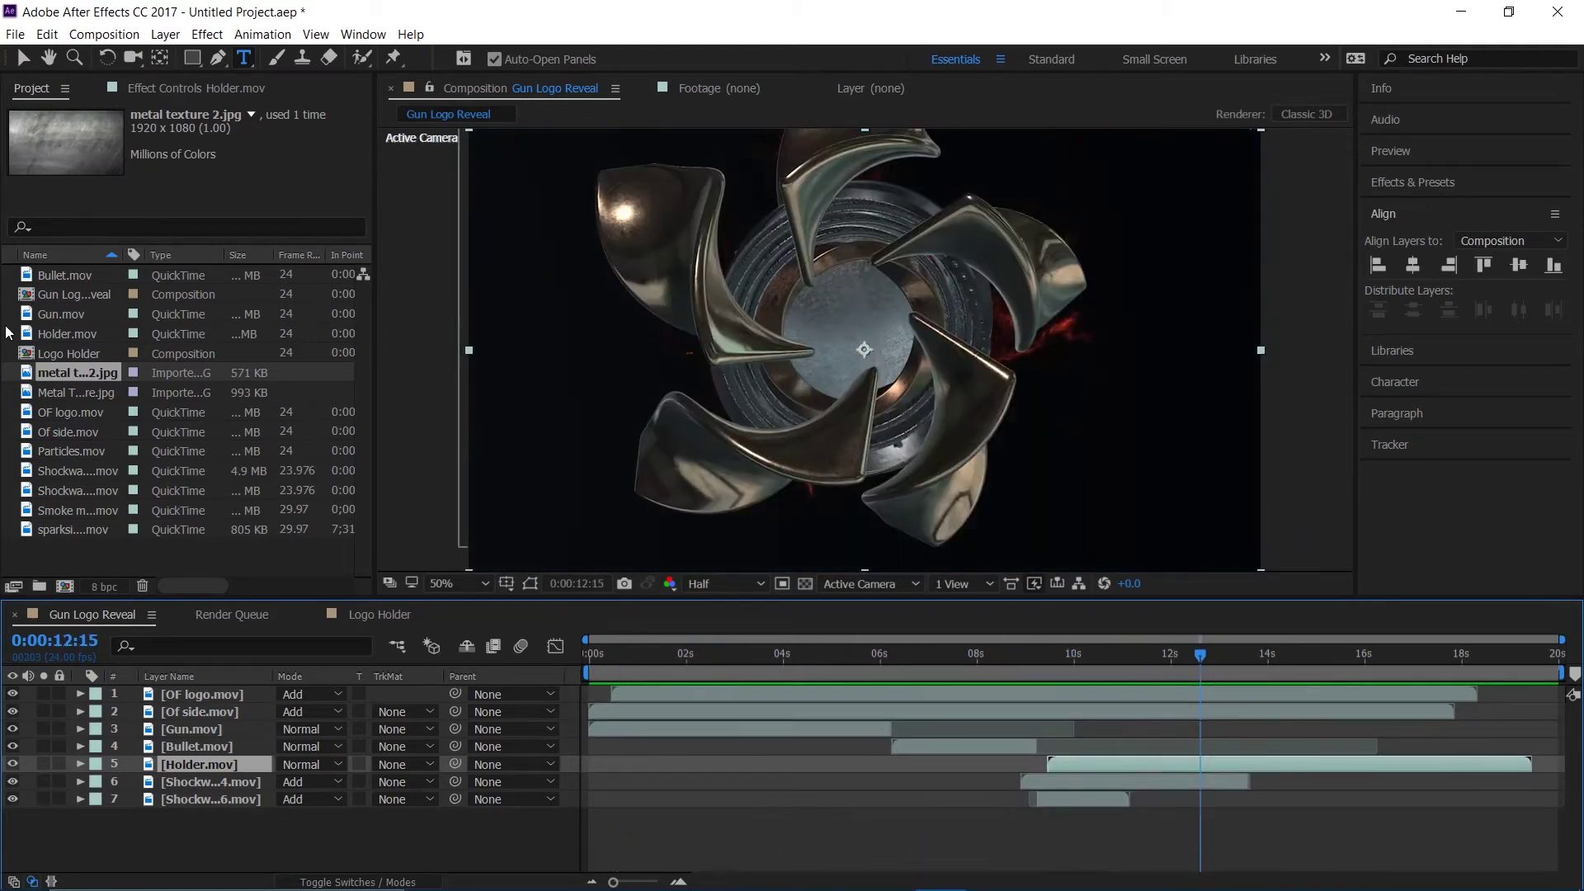
drag(52, 355, 226, 757)
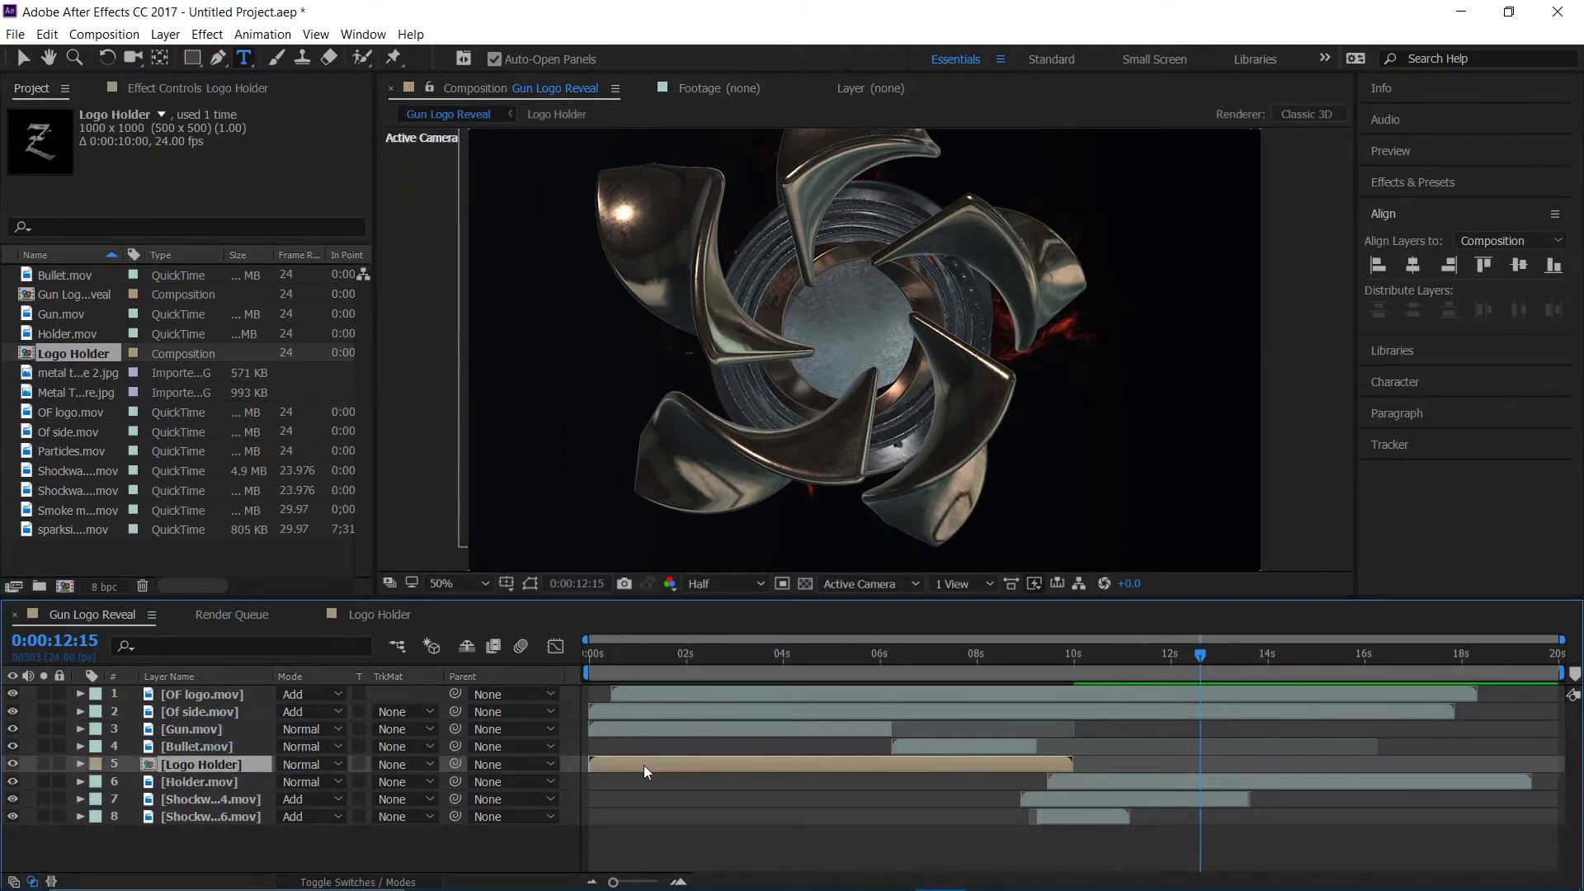
drag(643, 765, 1256, 770)
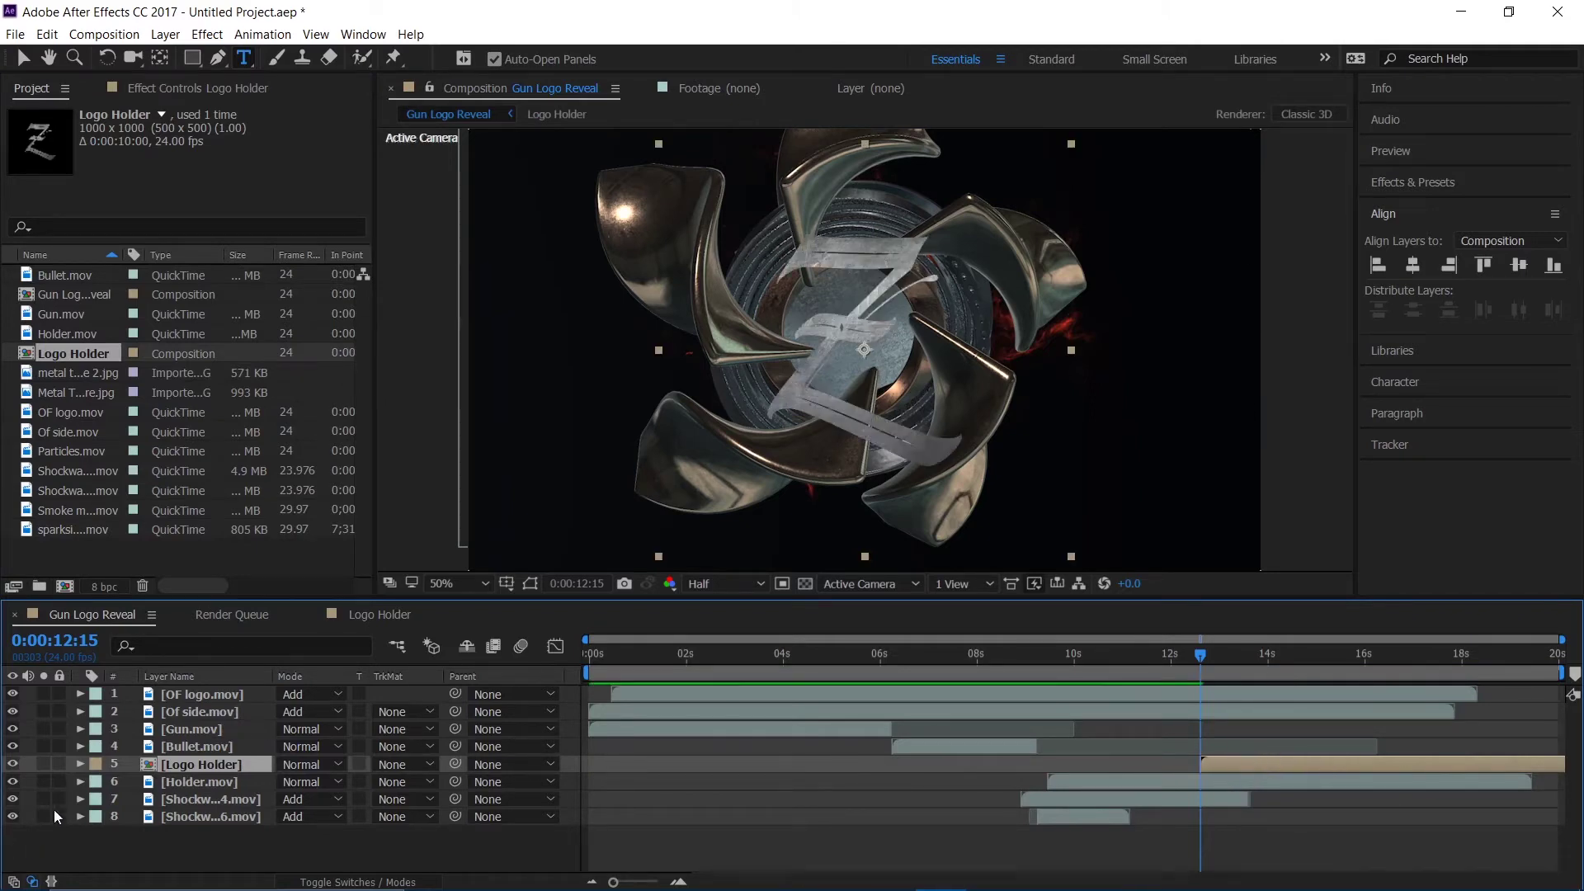
Step: Scale the Logo Holder layer to 38% and move it onto the holder's central disc
key(s)
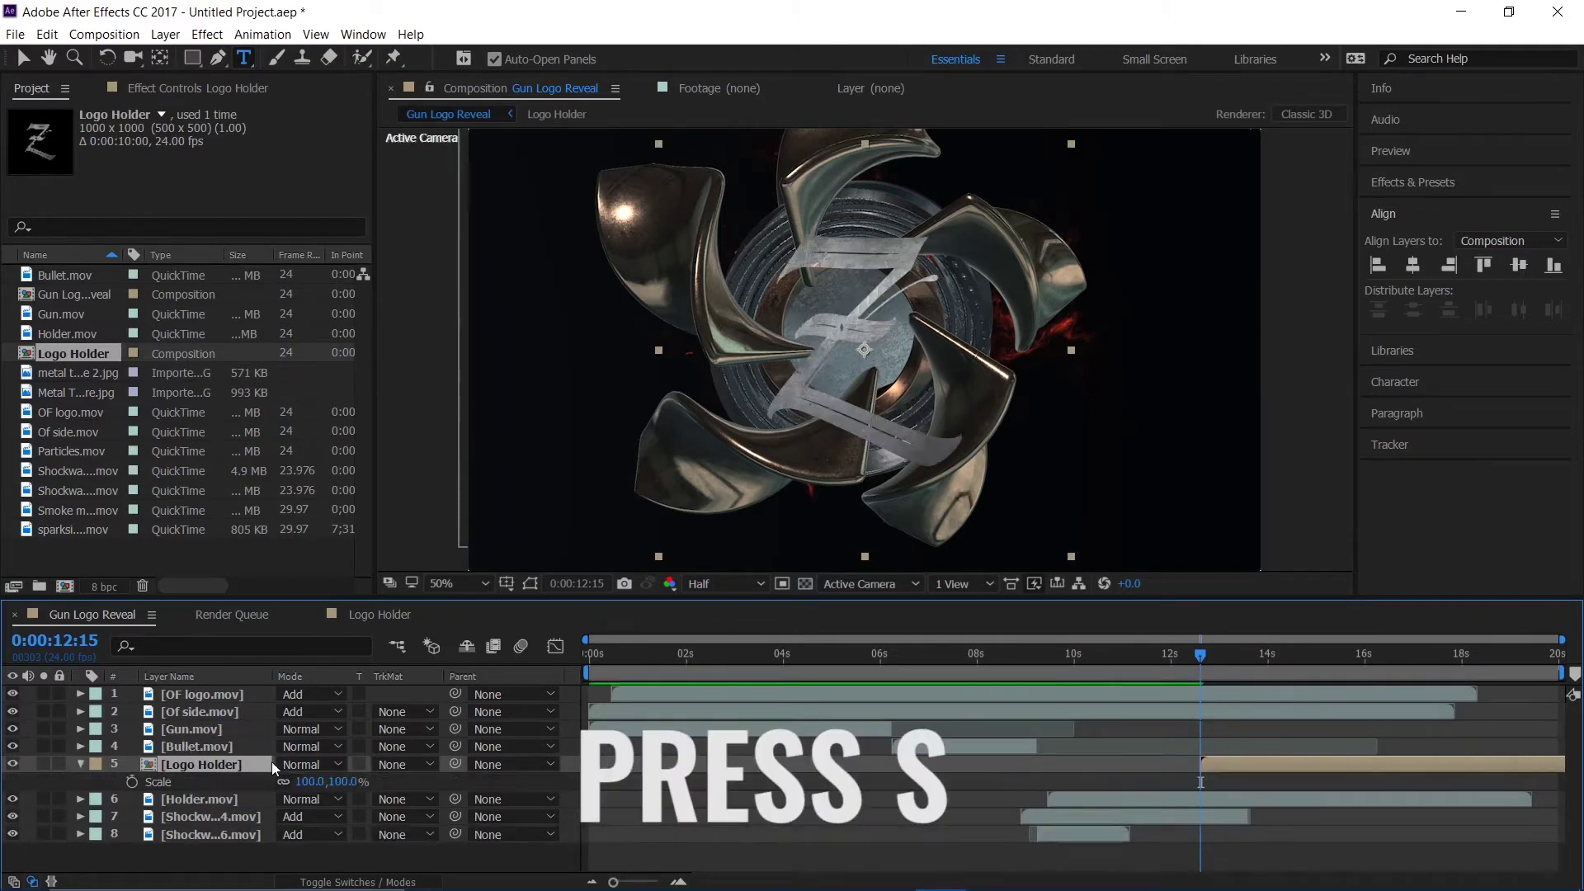
drag(321, 783, 290, 800)
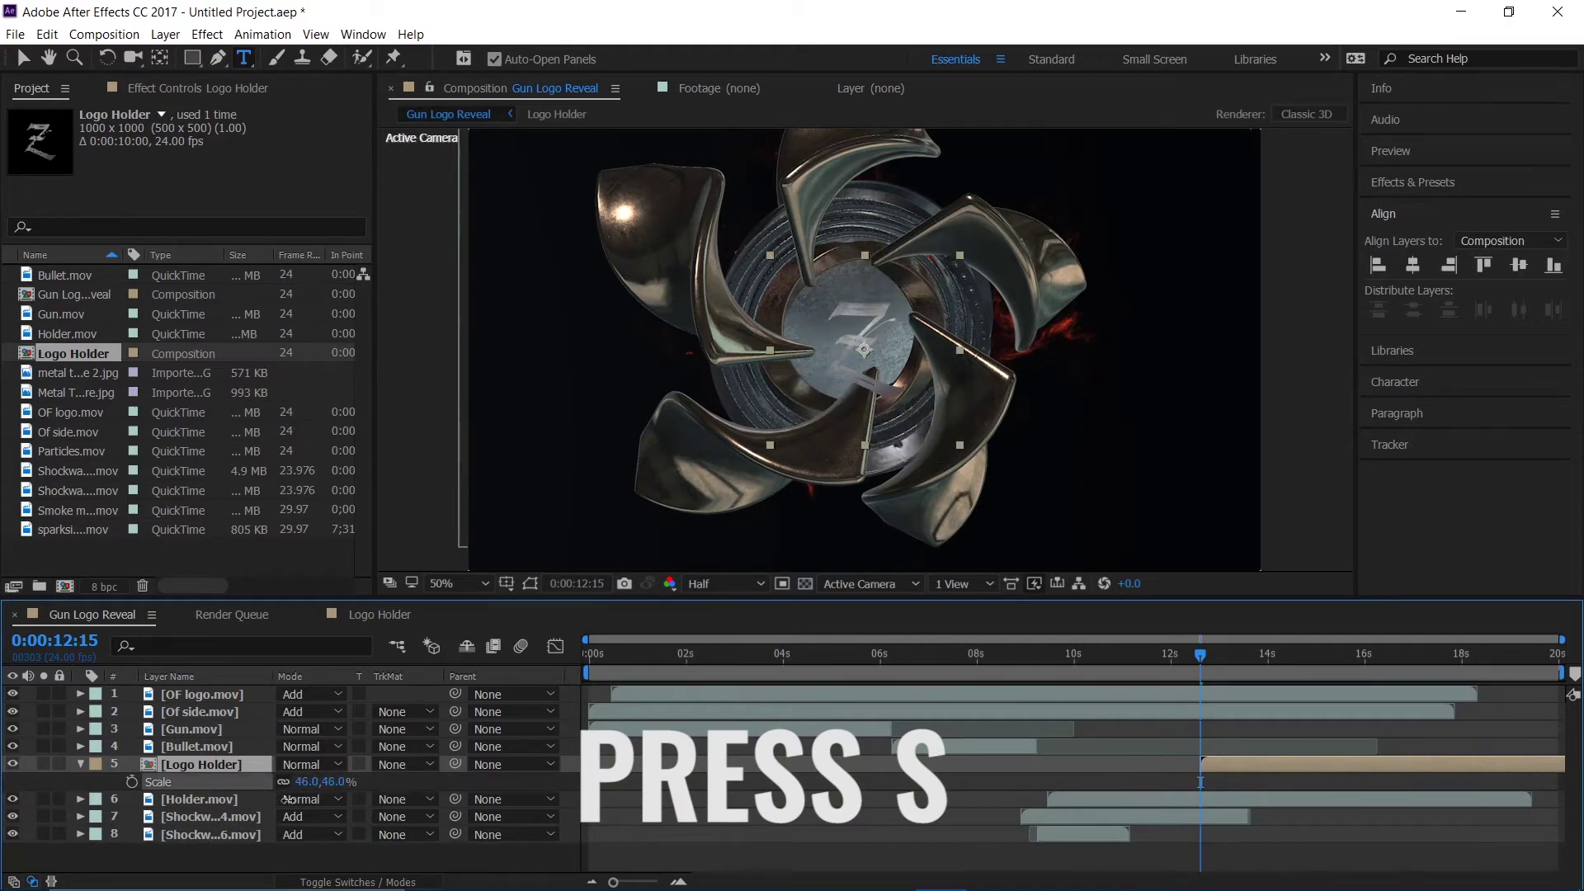
key(v)
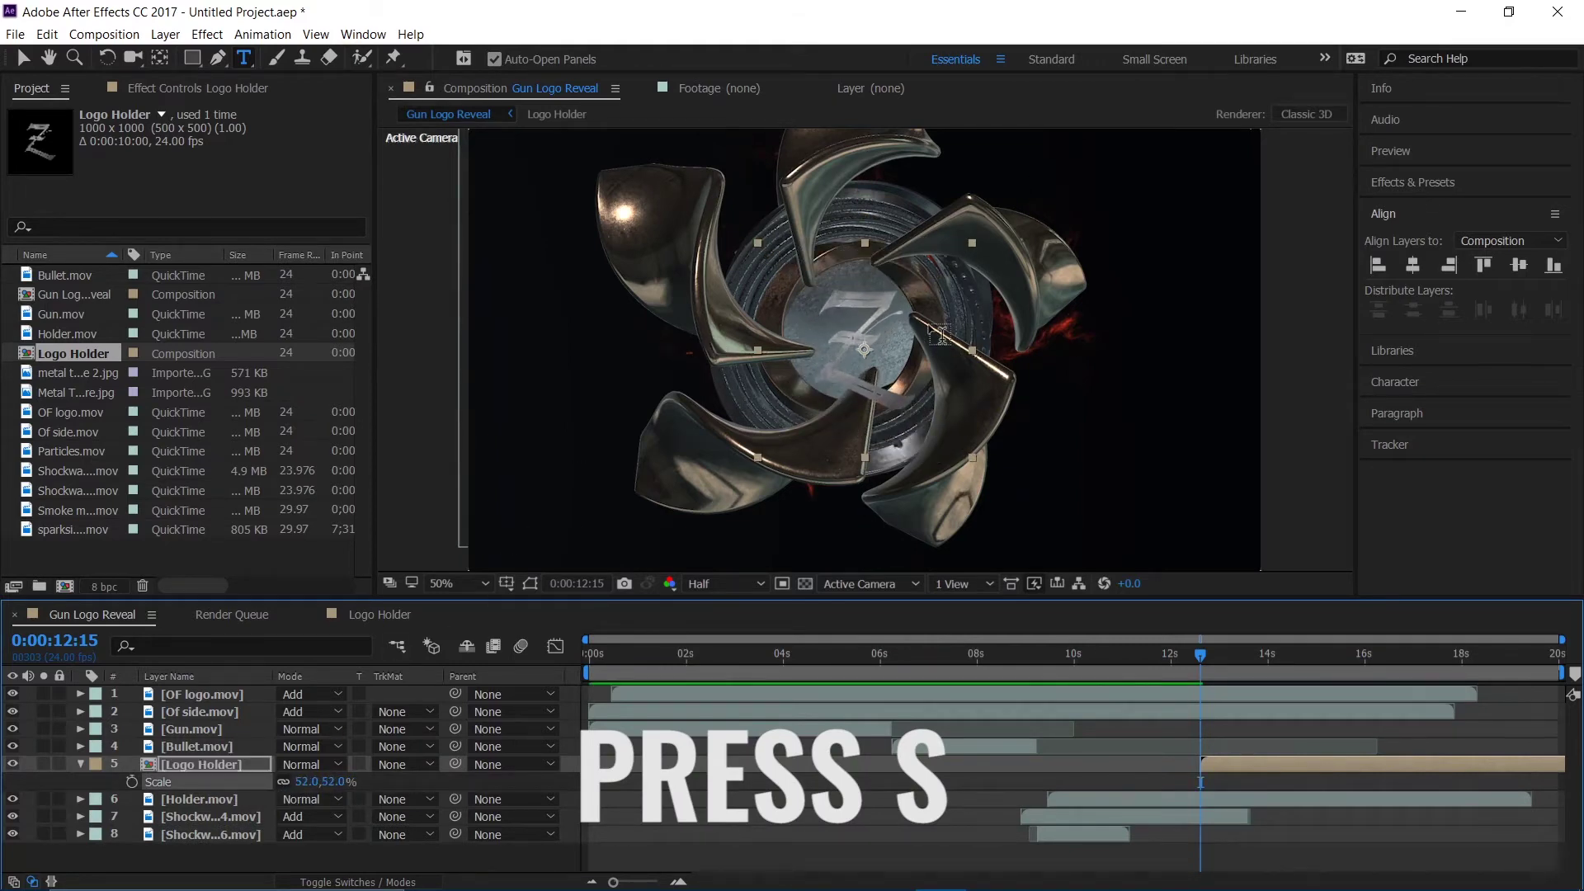
mouse_move(863, 317)
mouse_down()
mouse_move(838, 274)
mouse_move(858, 258)
mouse_move(849, 301)
mouse_up()
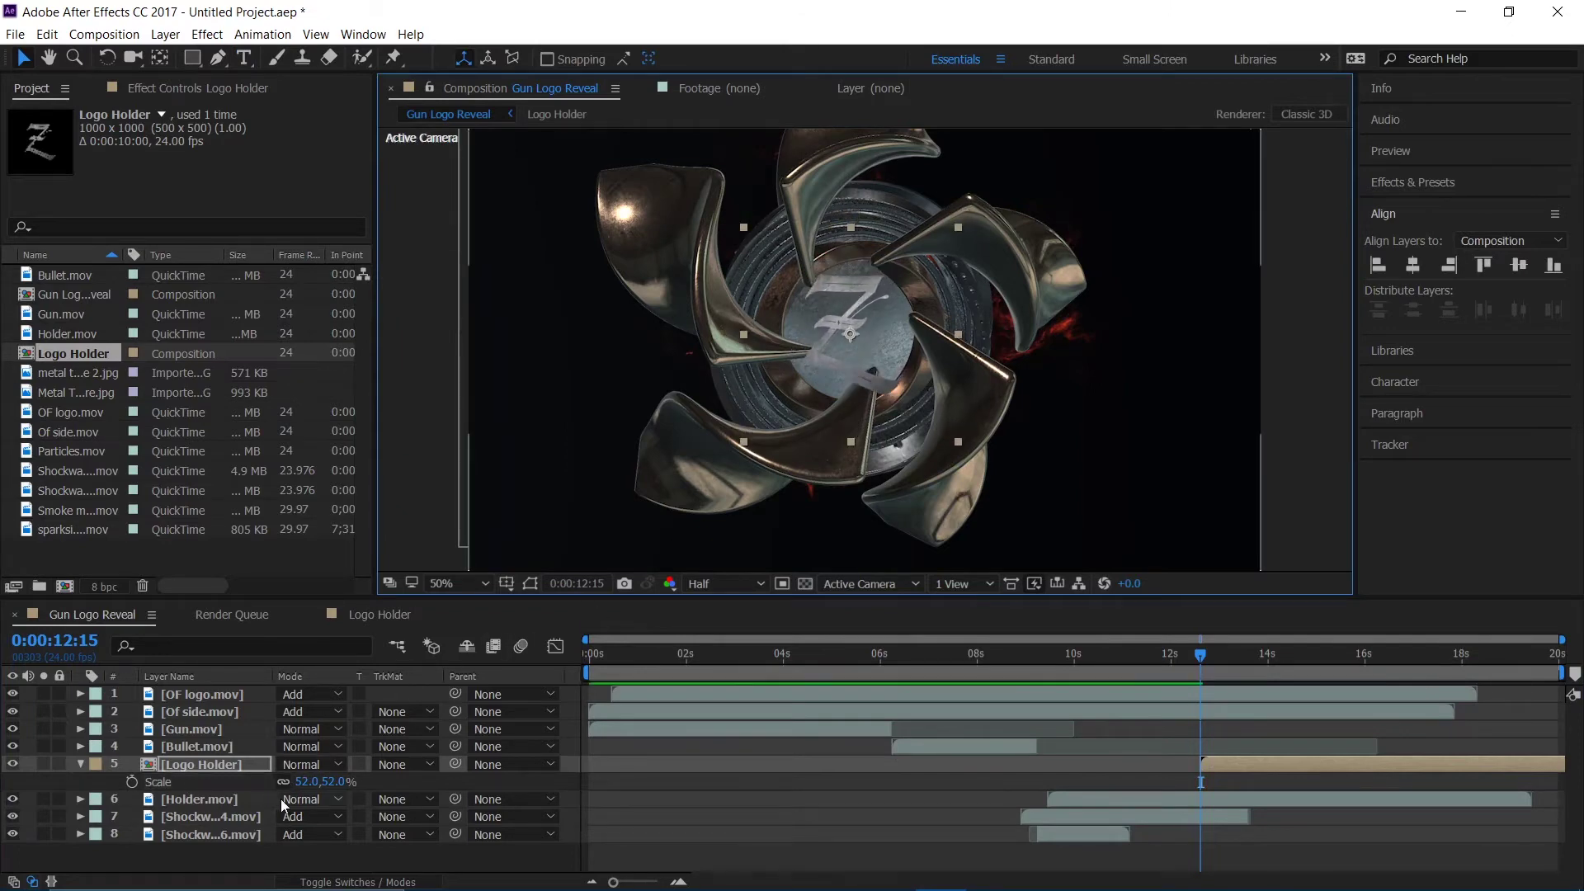
drag(305, 783, 285, 781)
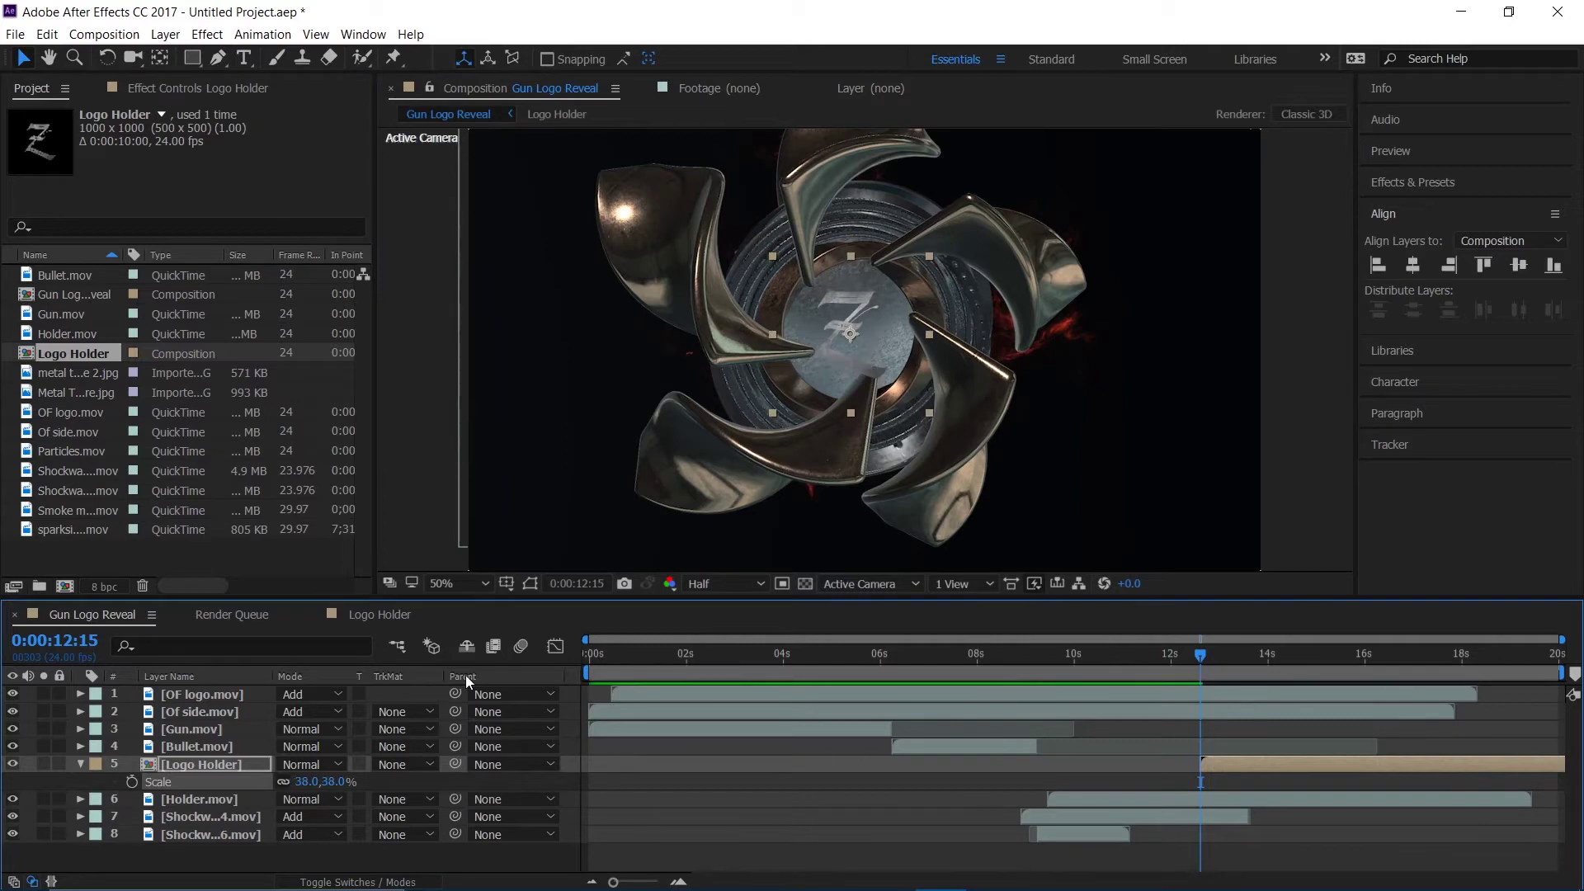
Step: Nudge the Logo Holder layer upward in small increments to center the Z on the holder's disc
click(853, 319)
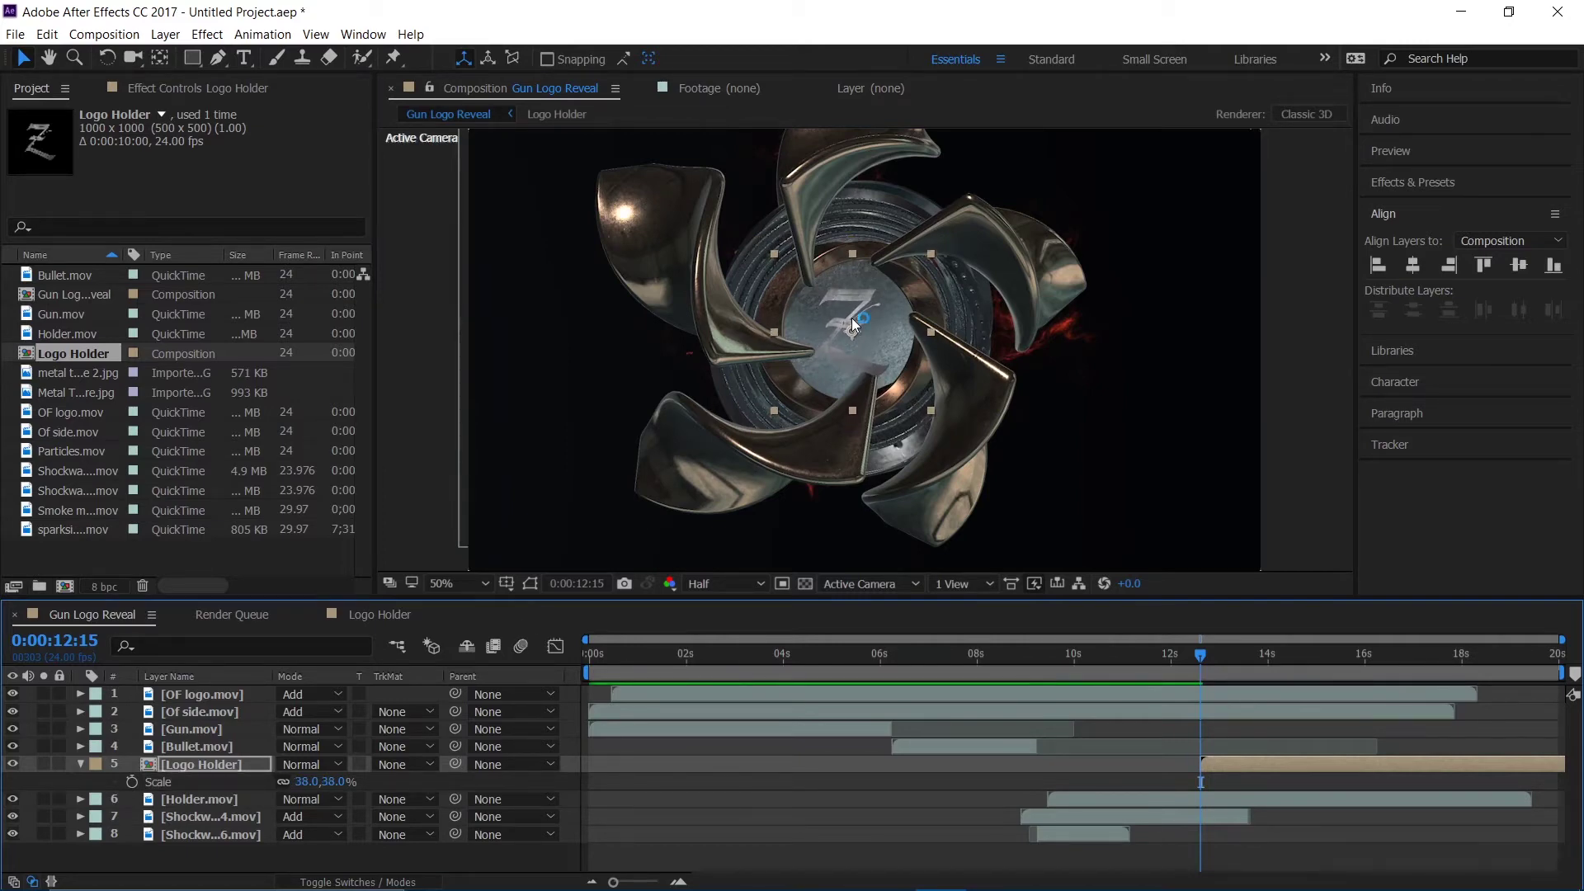
key(Up)
key(Up)
key(Up)
key(Up)
key(Up)
key(Up)
key(Up)
key(Up)
key(Up)
key(Up)
key(Up)
key(Up)
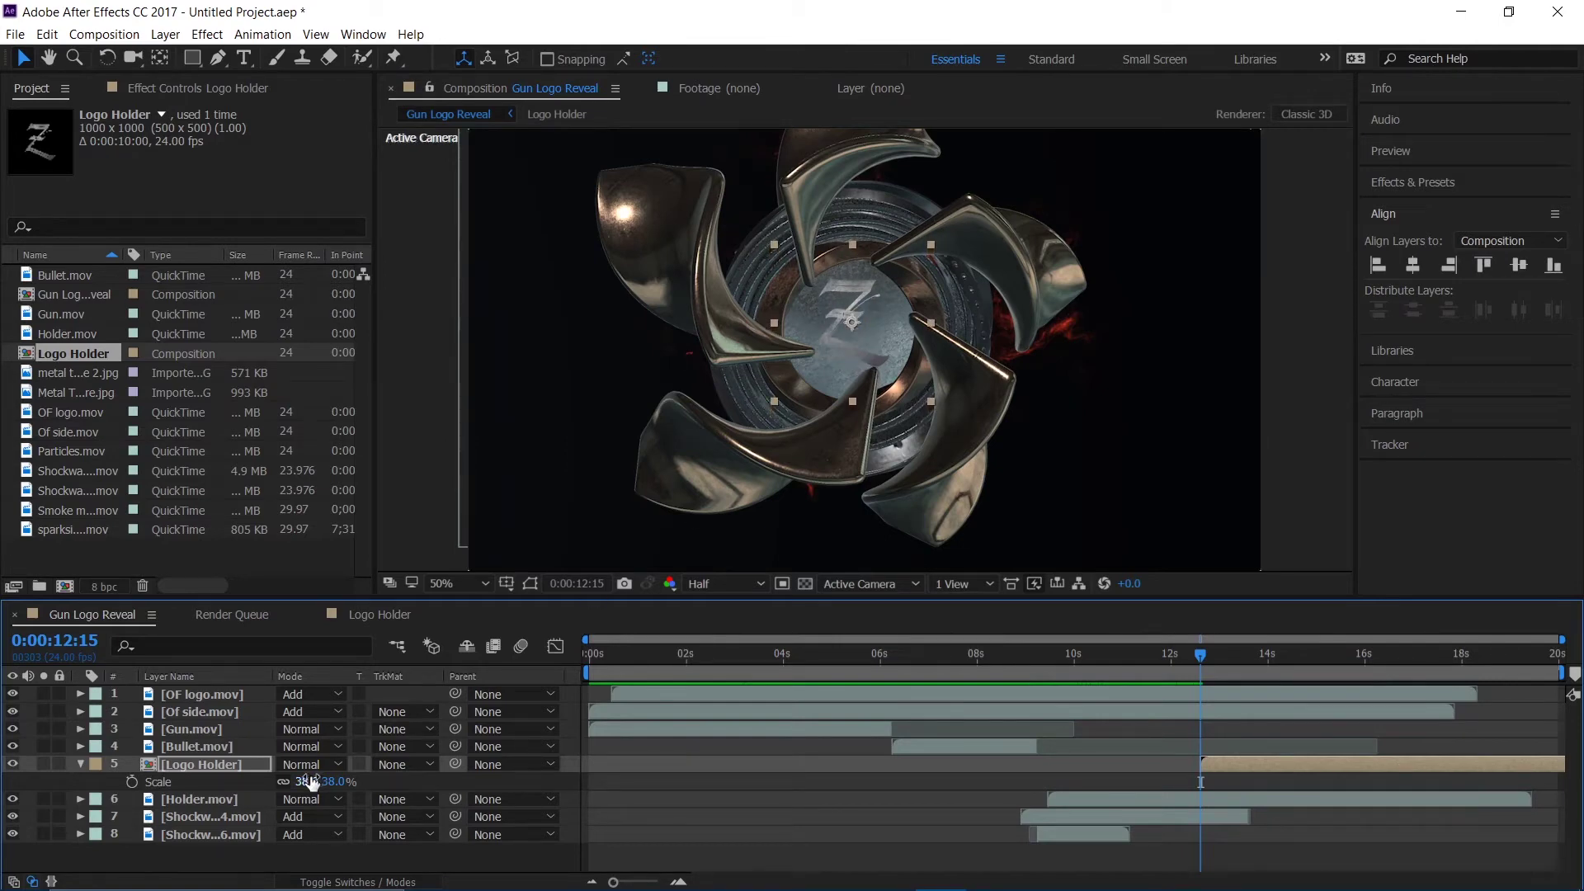
Step: Duplicate the Logo Holder layer and apply a Fill effect coloured black (000000) to the lower copy
key(ctrl+d)
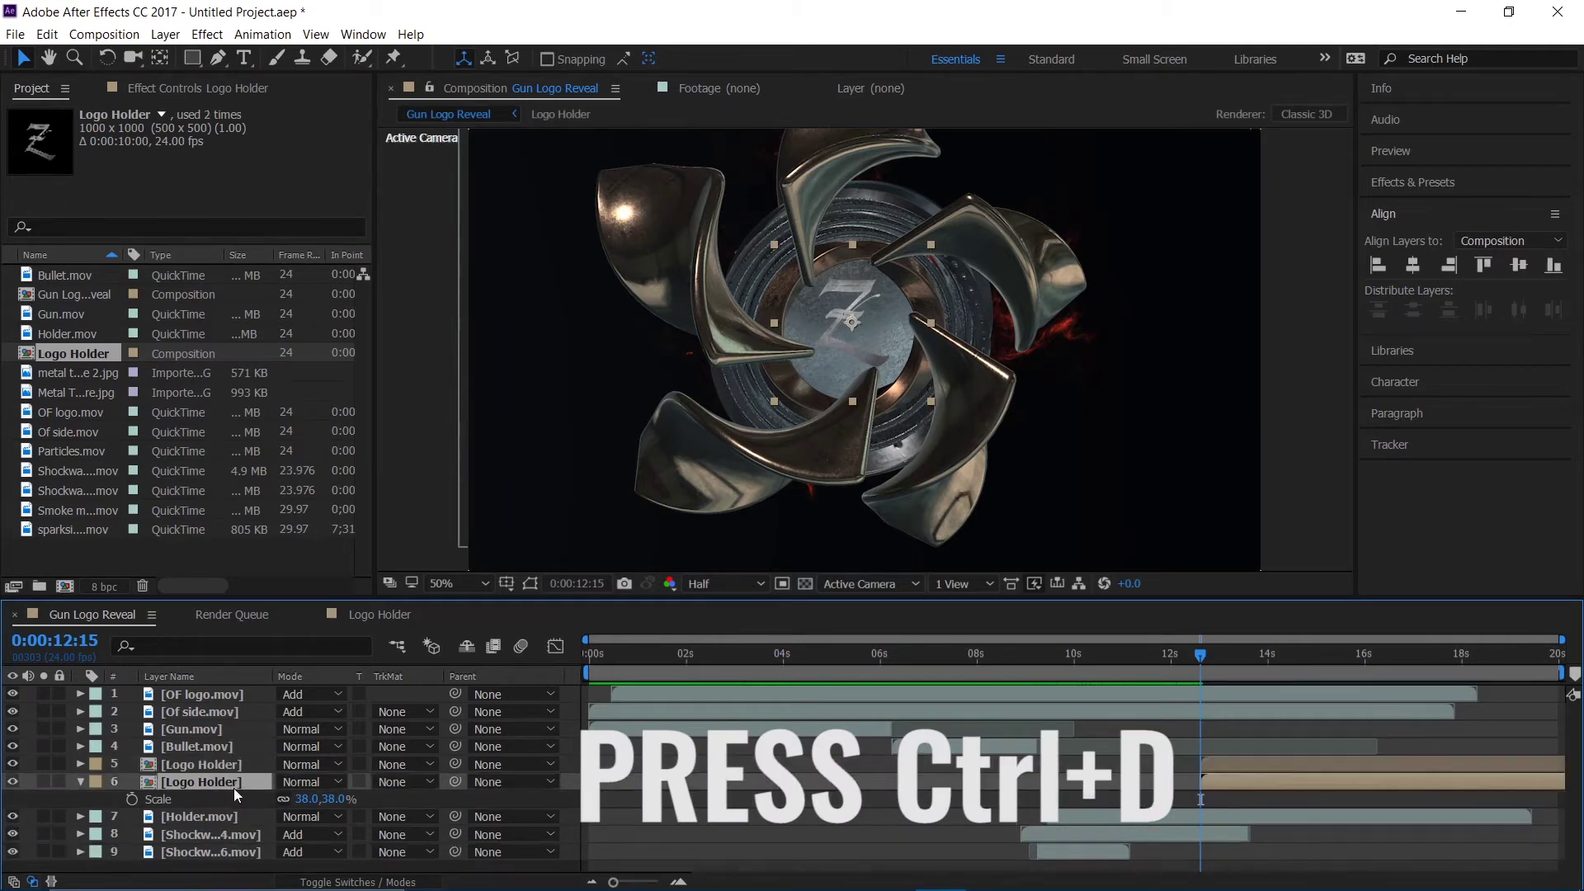
click(1482, 202)
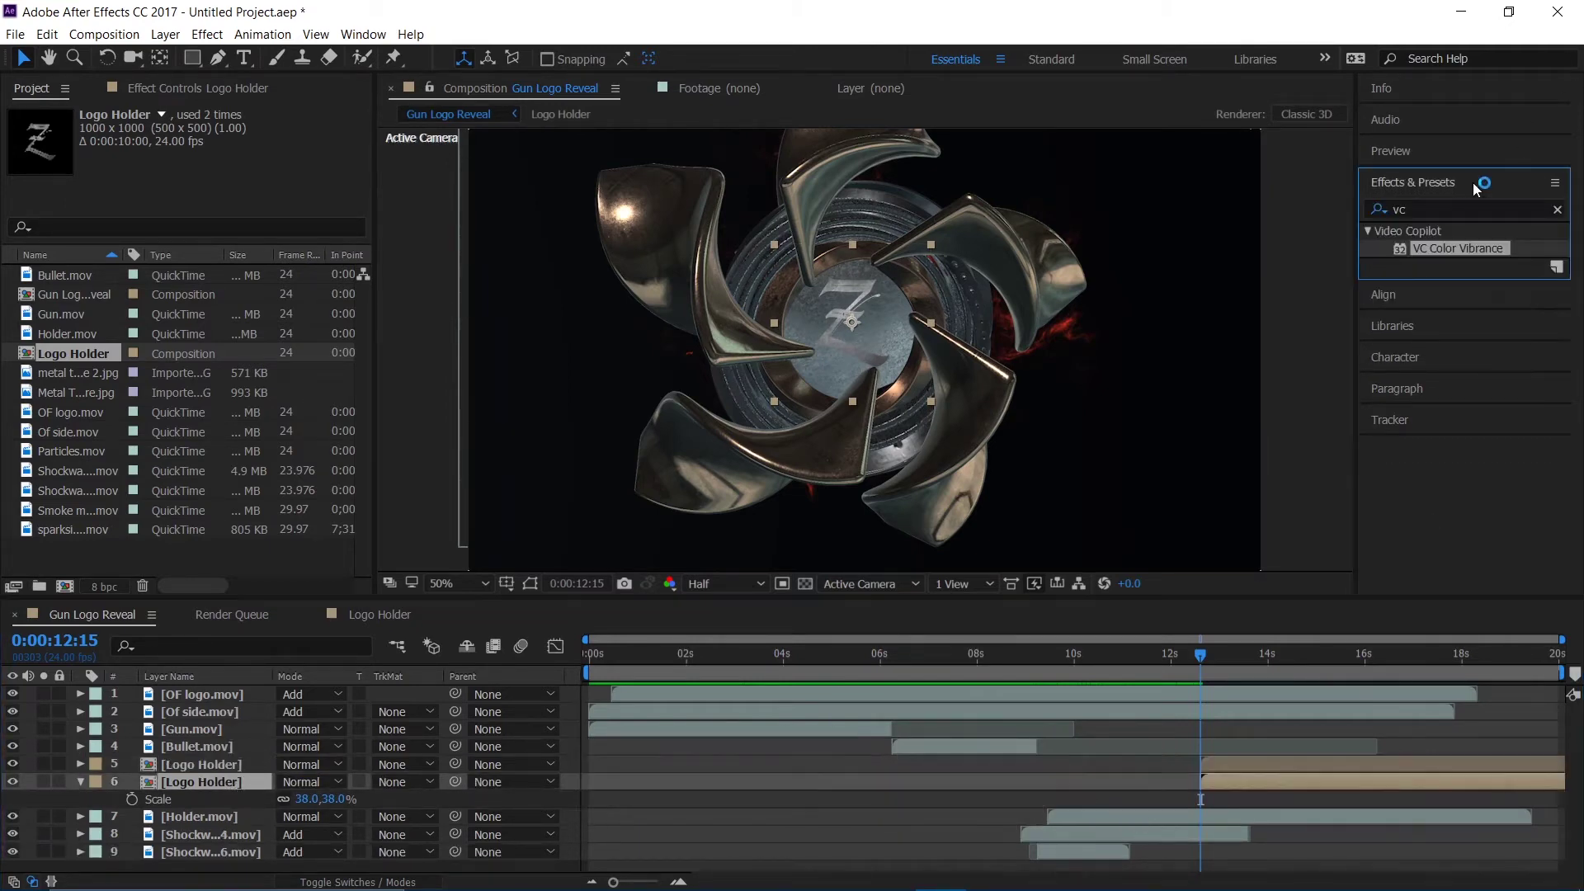
click(1472, 209)
text(fill)
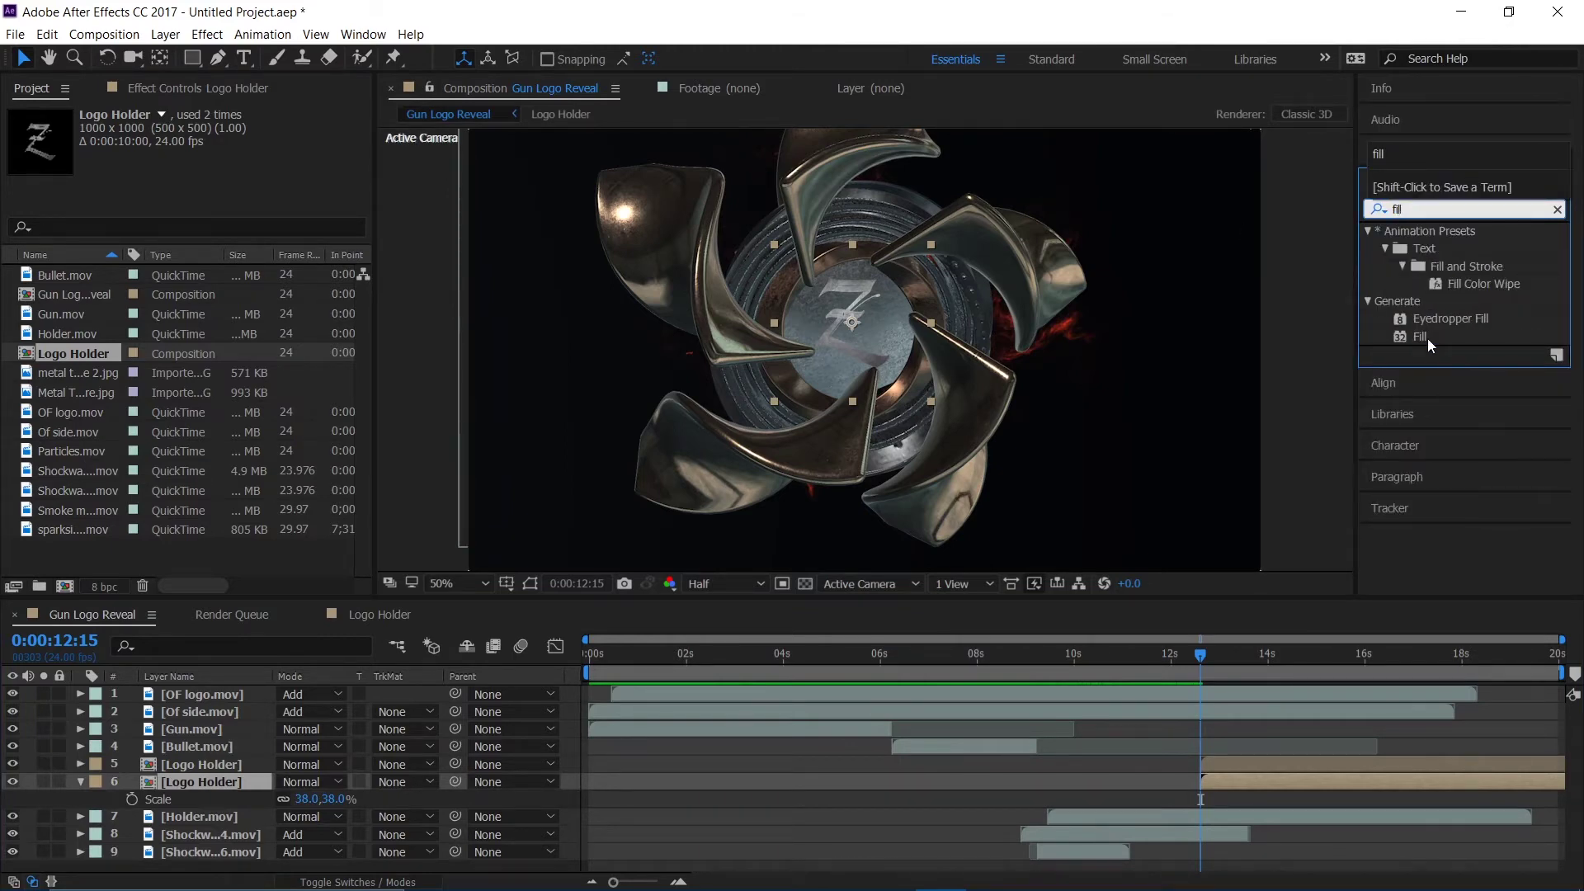
double_click(1421, 337)
click(219, 187)
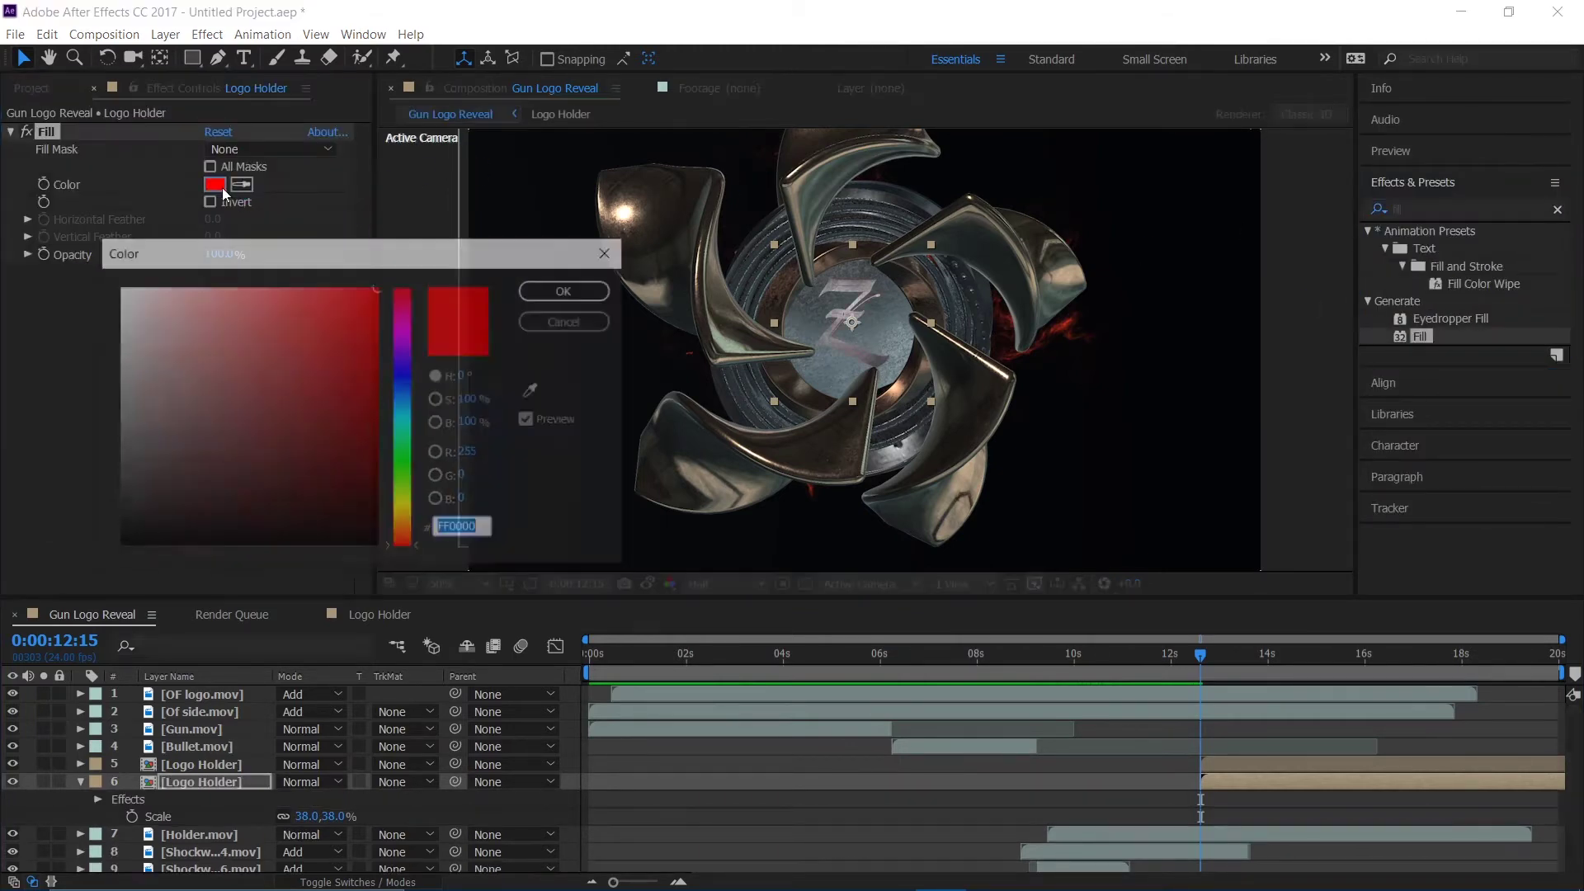
drag(231, 435, 98, 605)
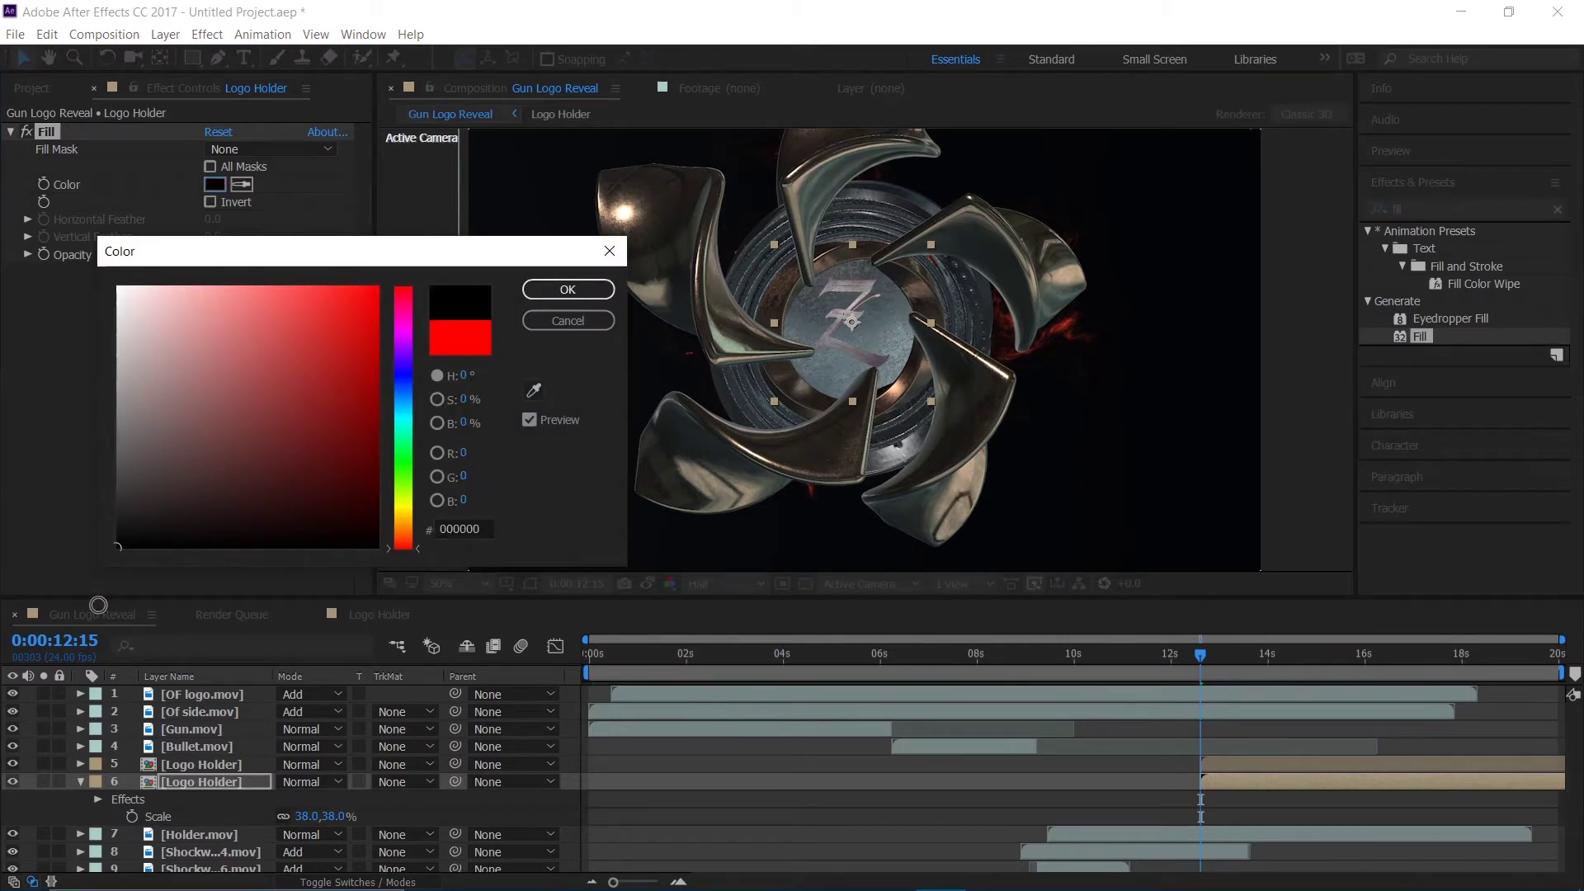
click(564, 295)
Step: Apply CC Radial Blur to the lower Logo Holder copy, with type Fading Zoom and amount 51
click(1417, 211)
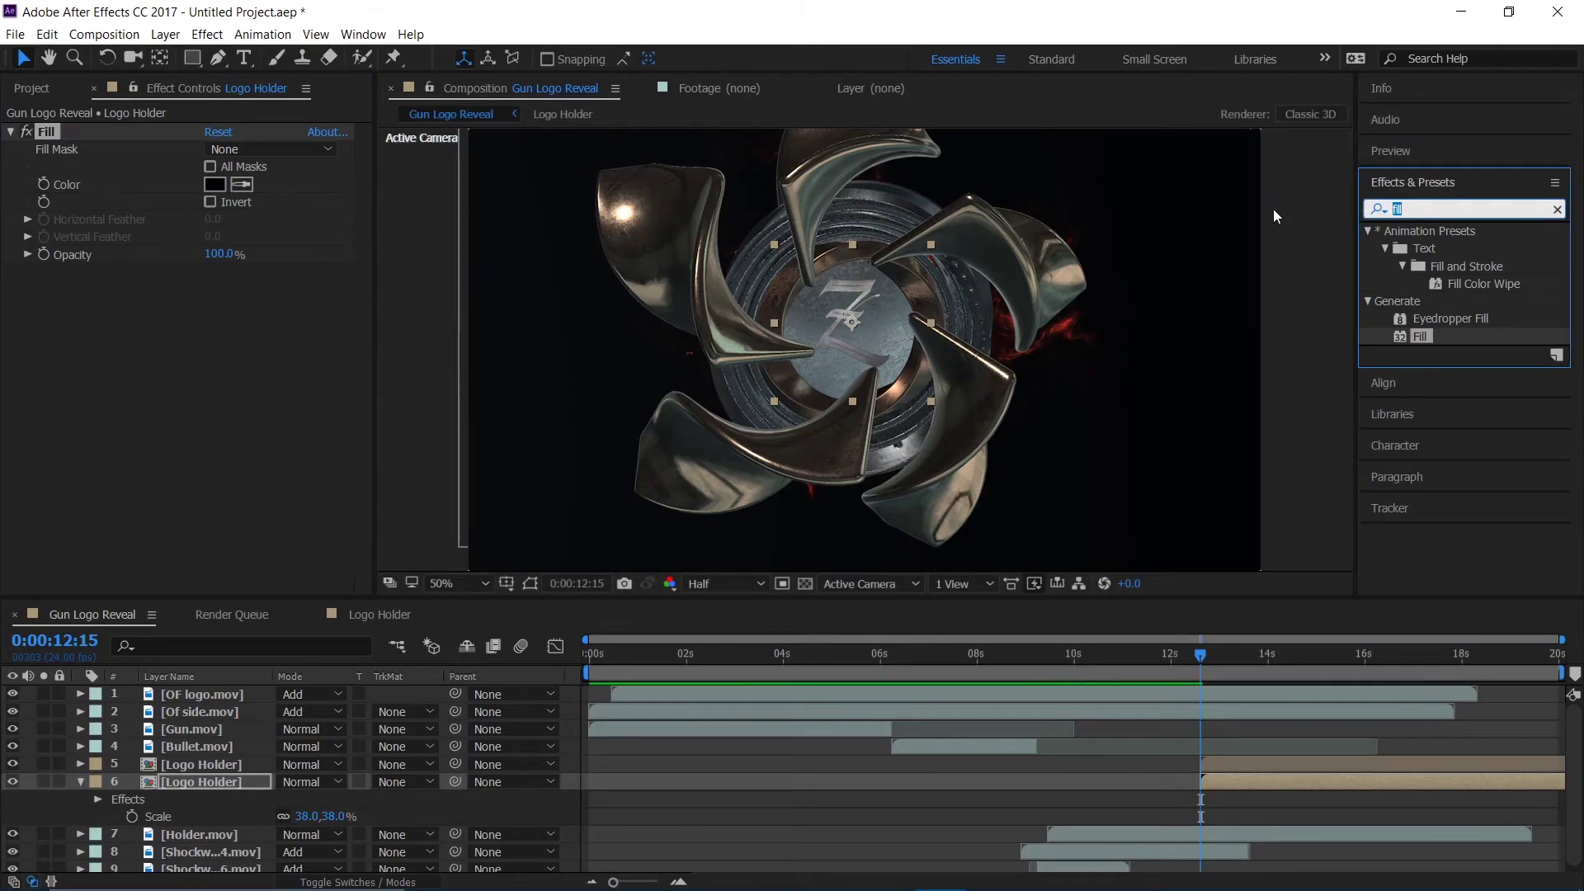
text(cc rad)
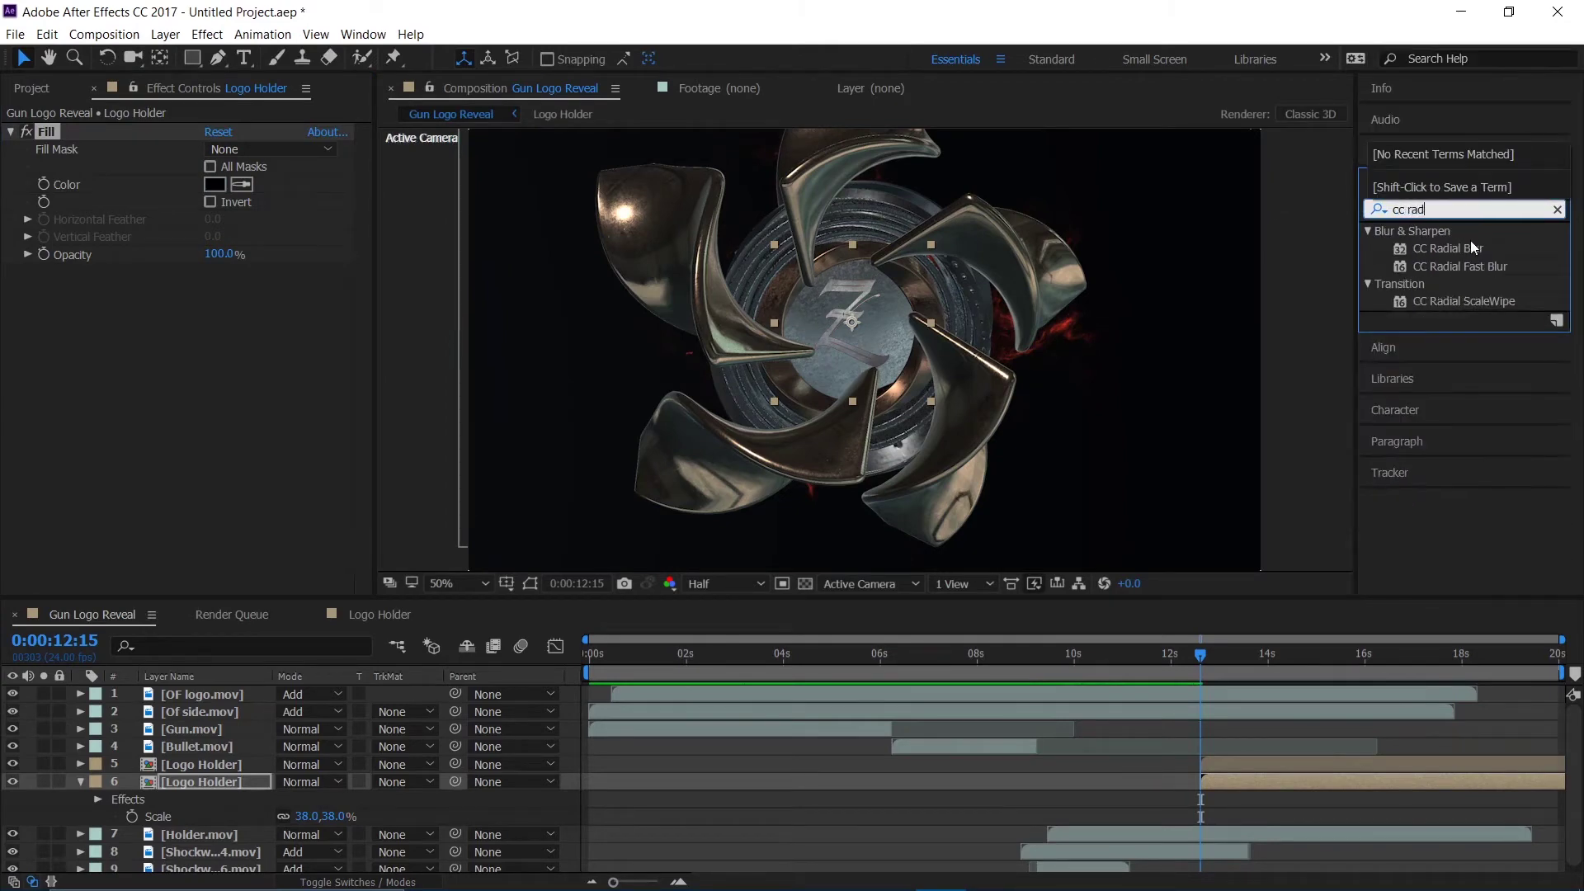
drag(1465, 248, 244, 784)
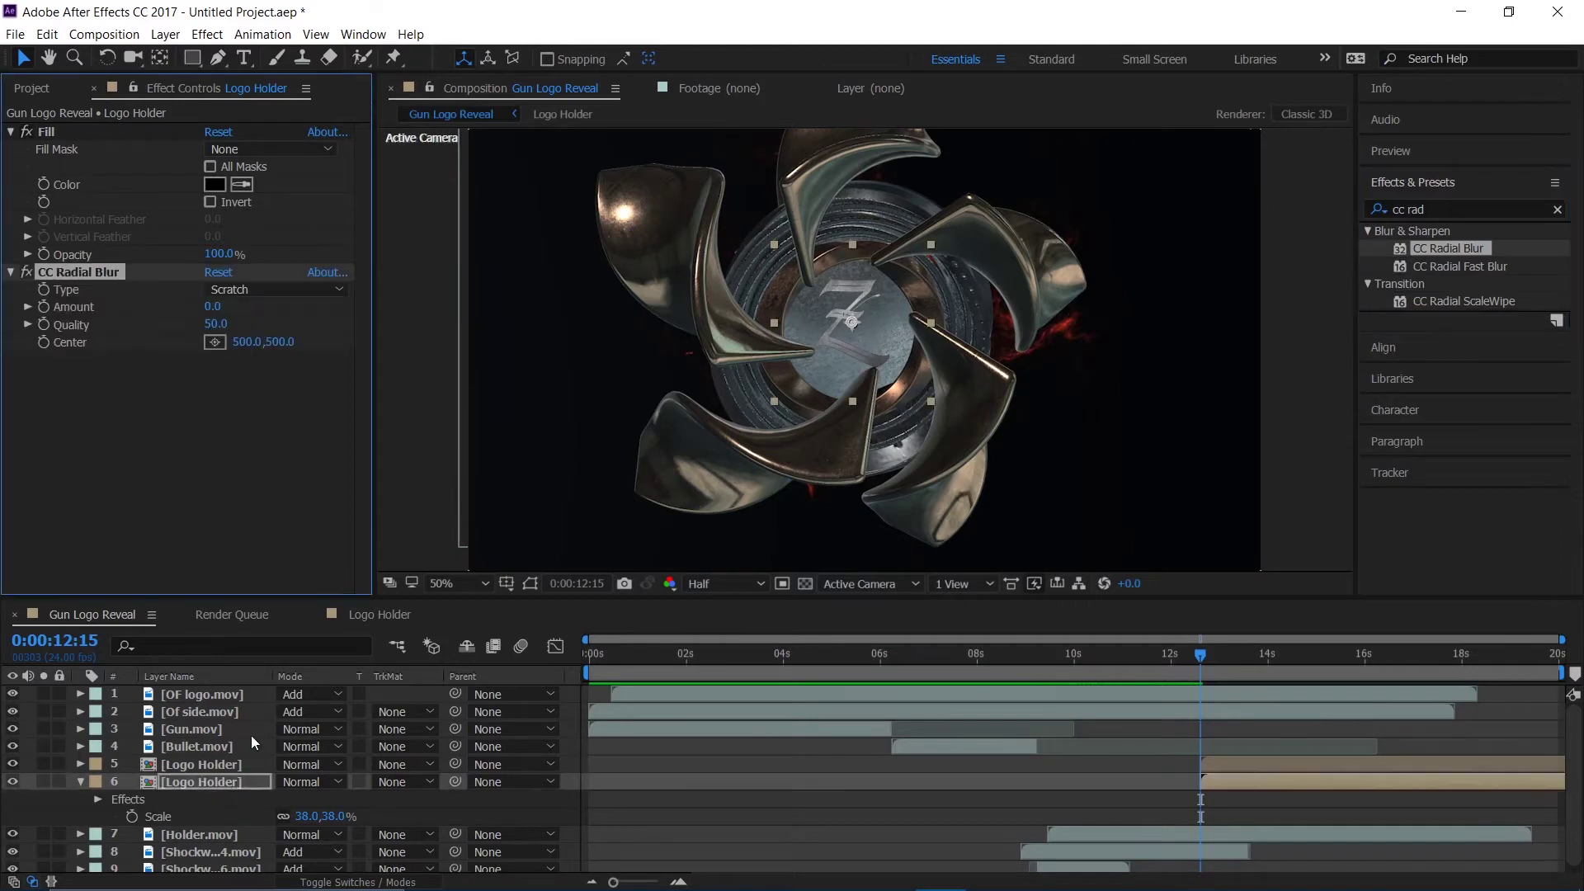
drag(212, 306, 262, 347)
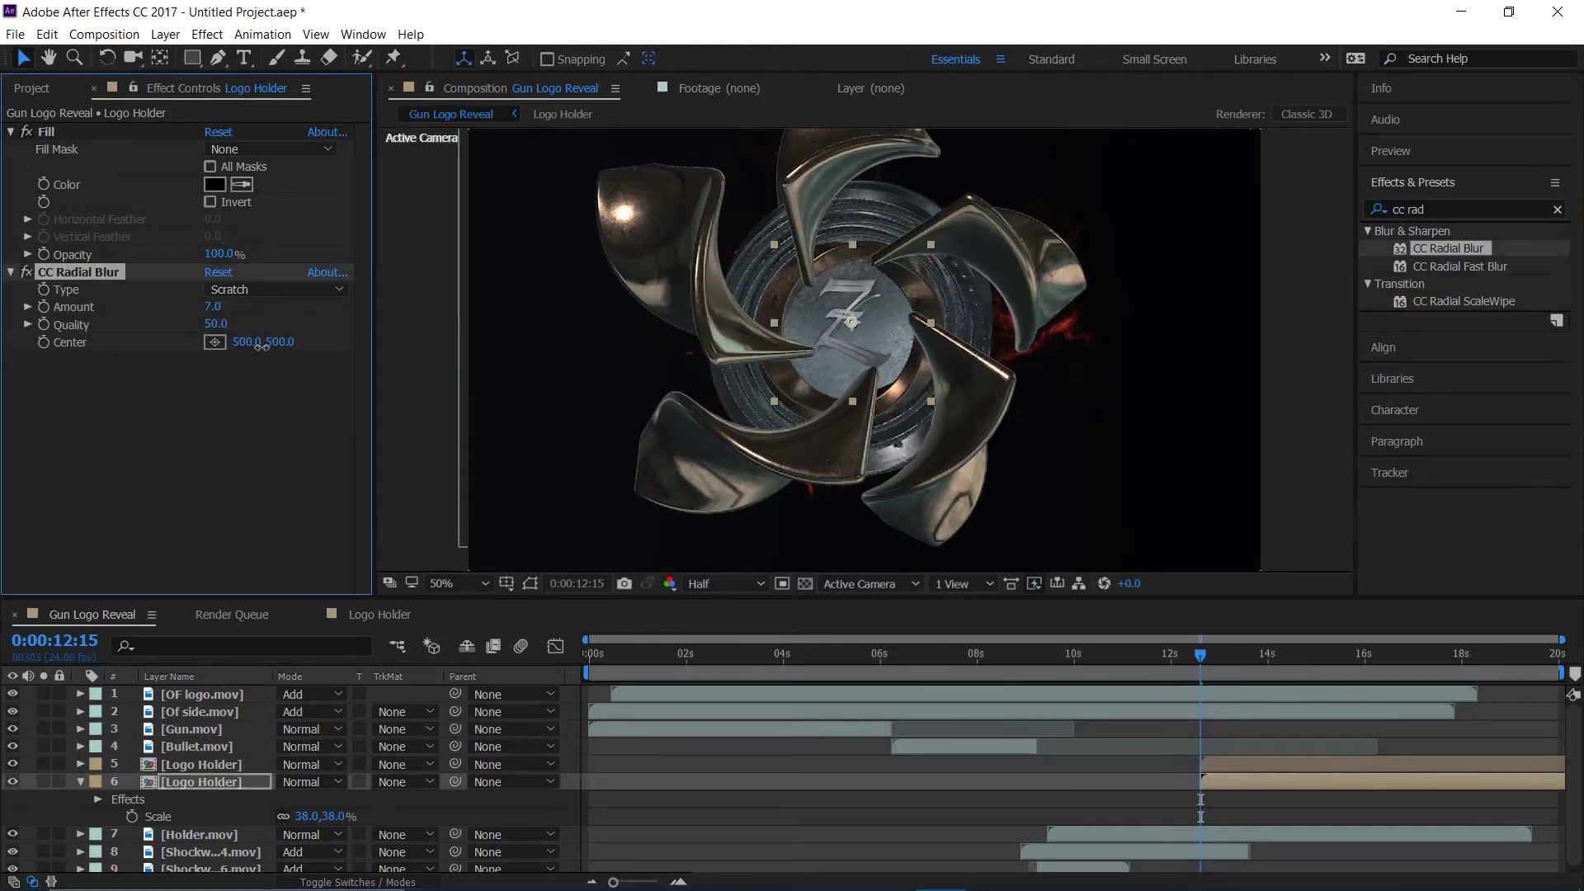
click(255, 289)
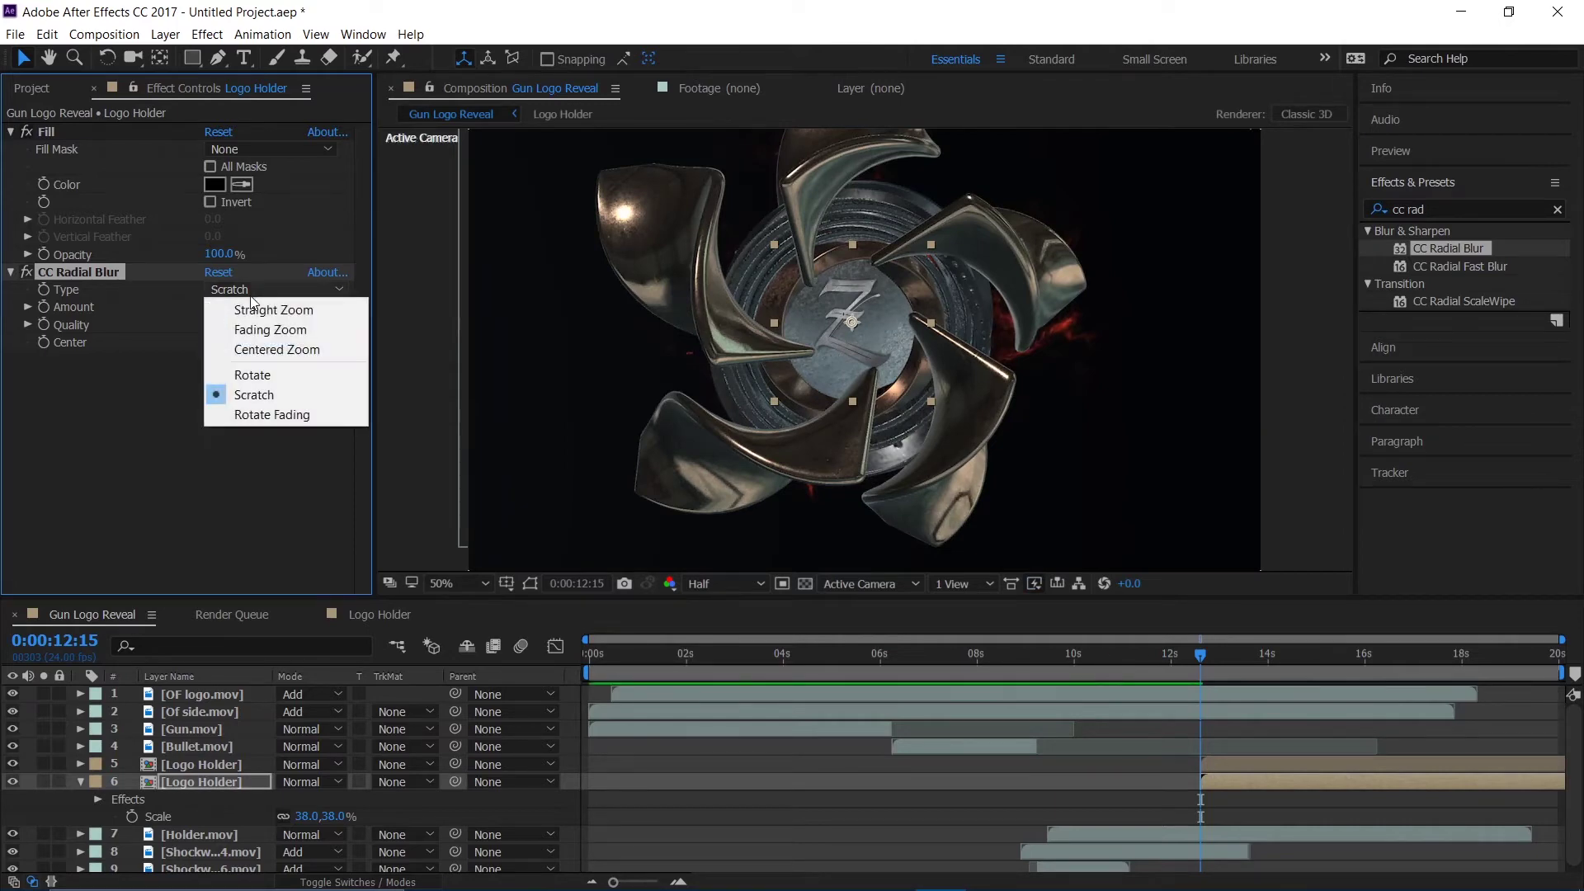
click(264, 334)
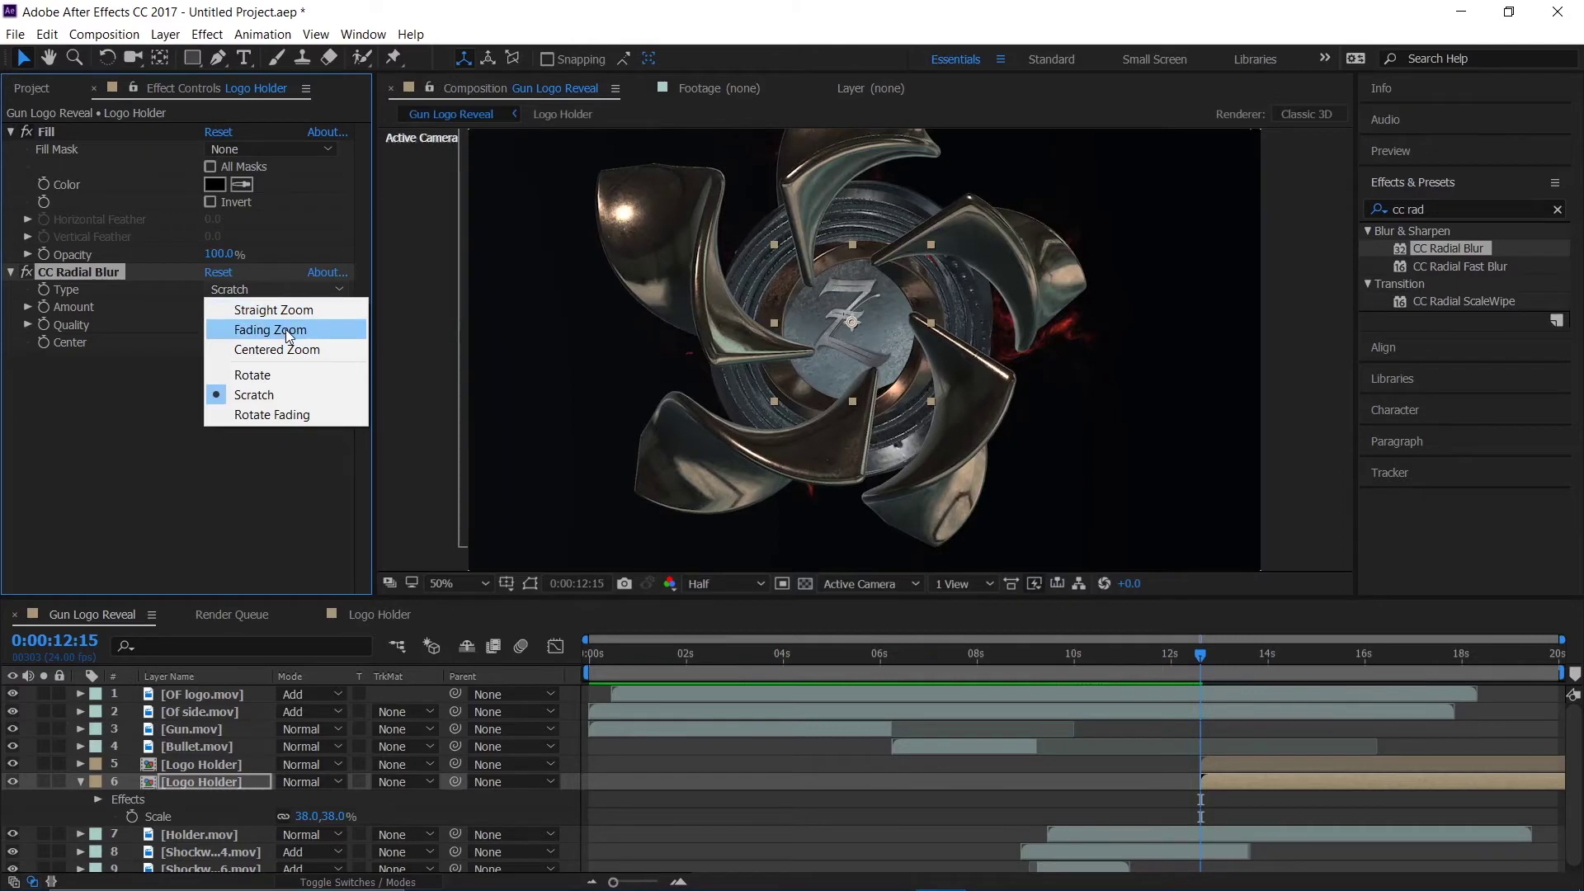
click(286, 330)
drag(216, 307, 279, 307)
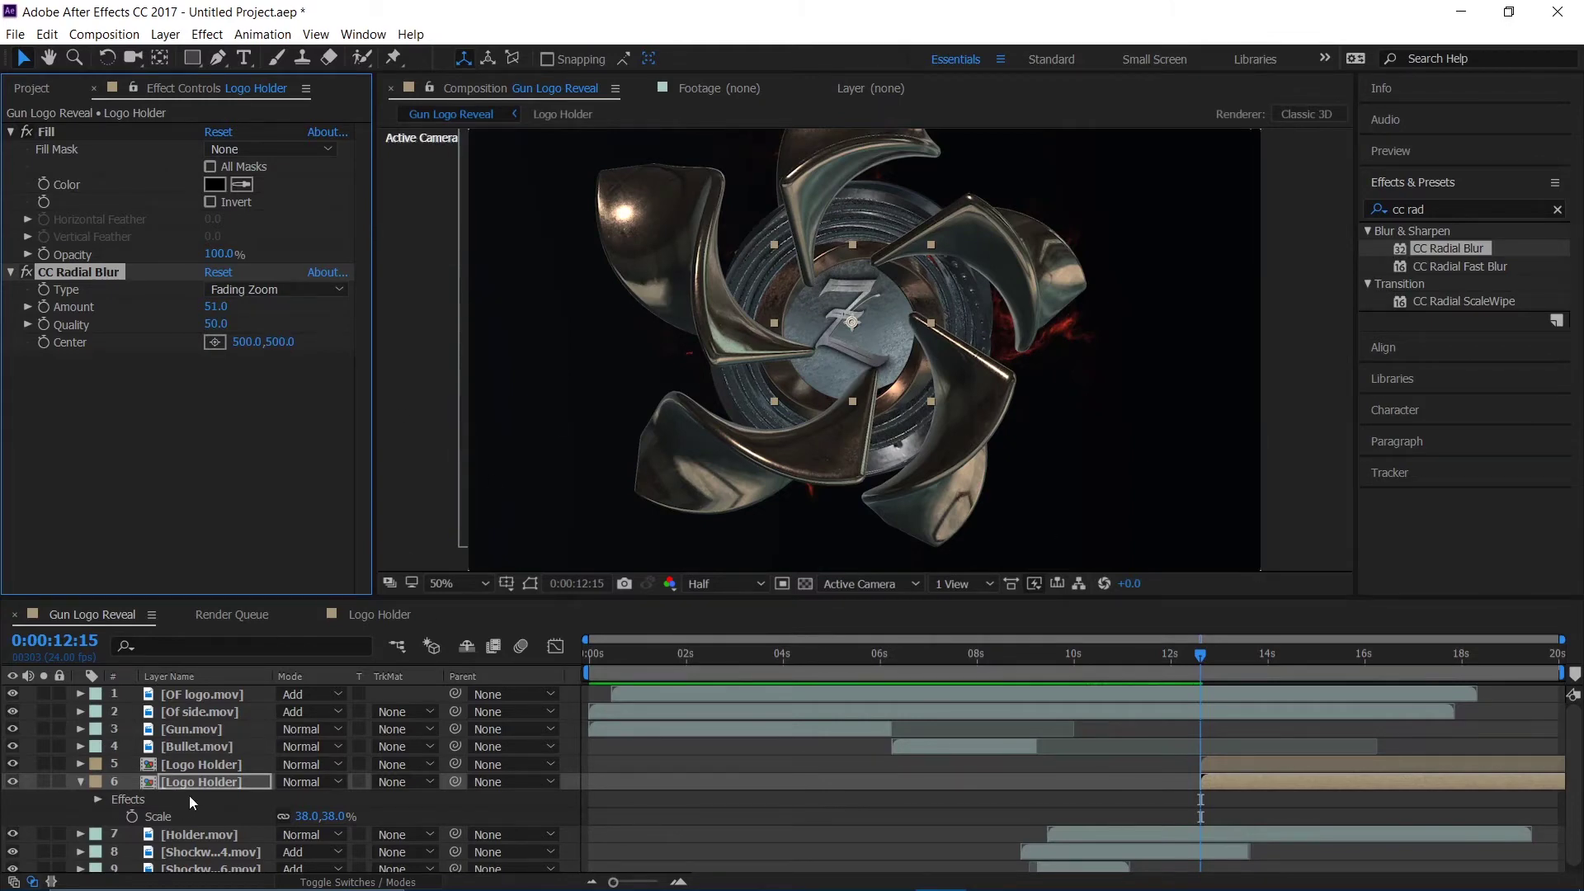
Step: Pre-compose both Logo Holder layers into a new composition named Logo, moving all attributes into it
click(203, 781)
shift+click(247, 765)
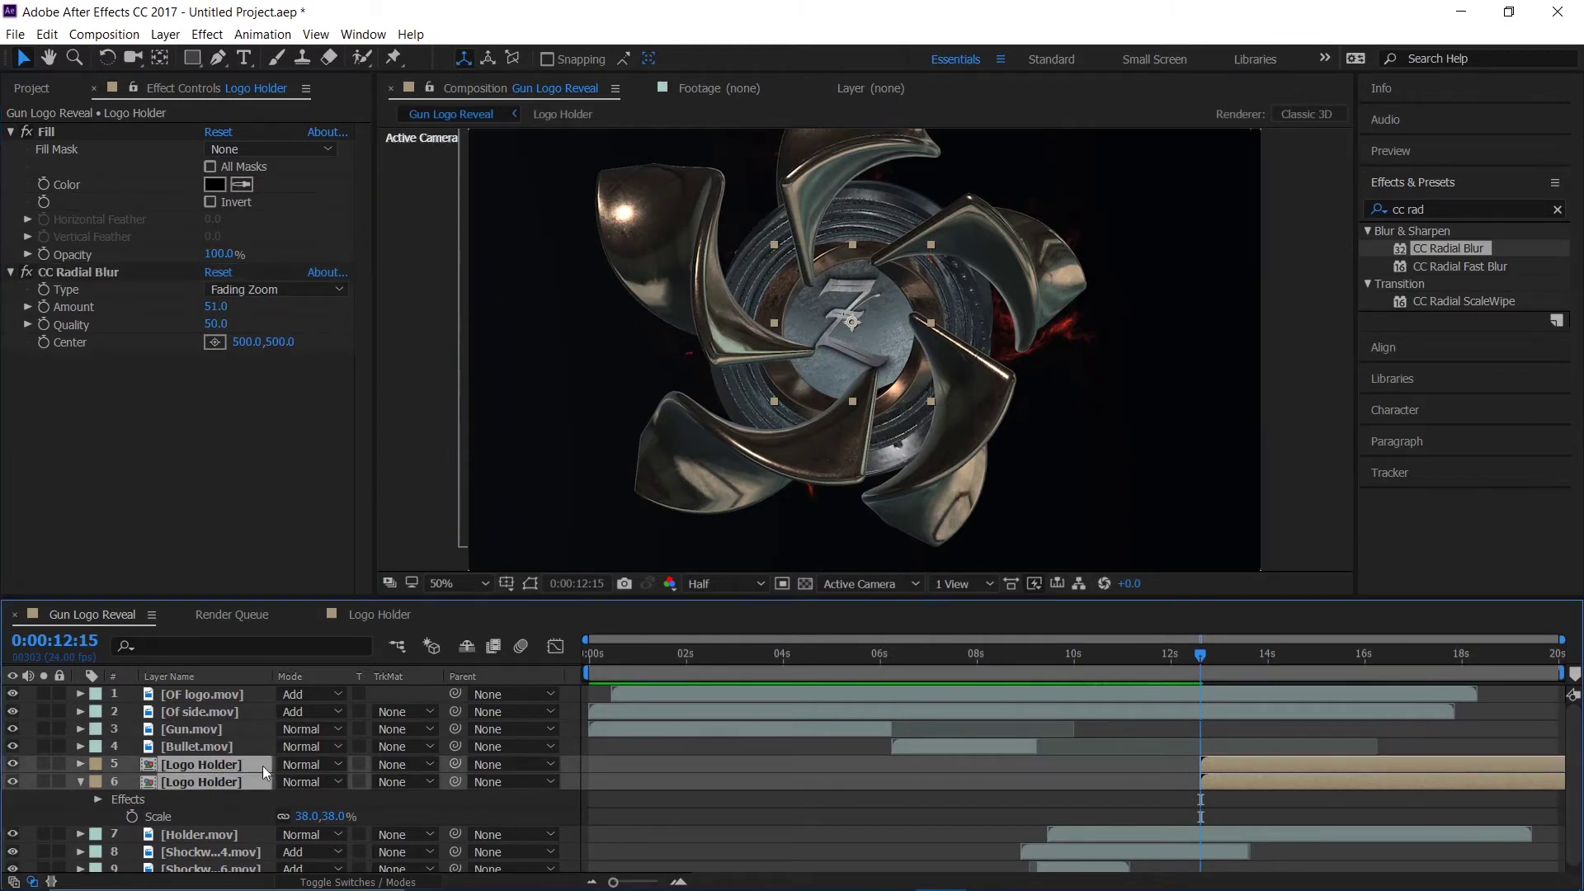
key(ctrl+shift+c)
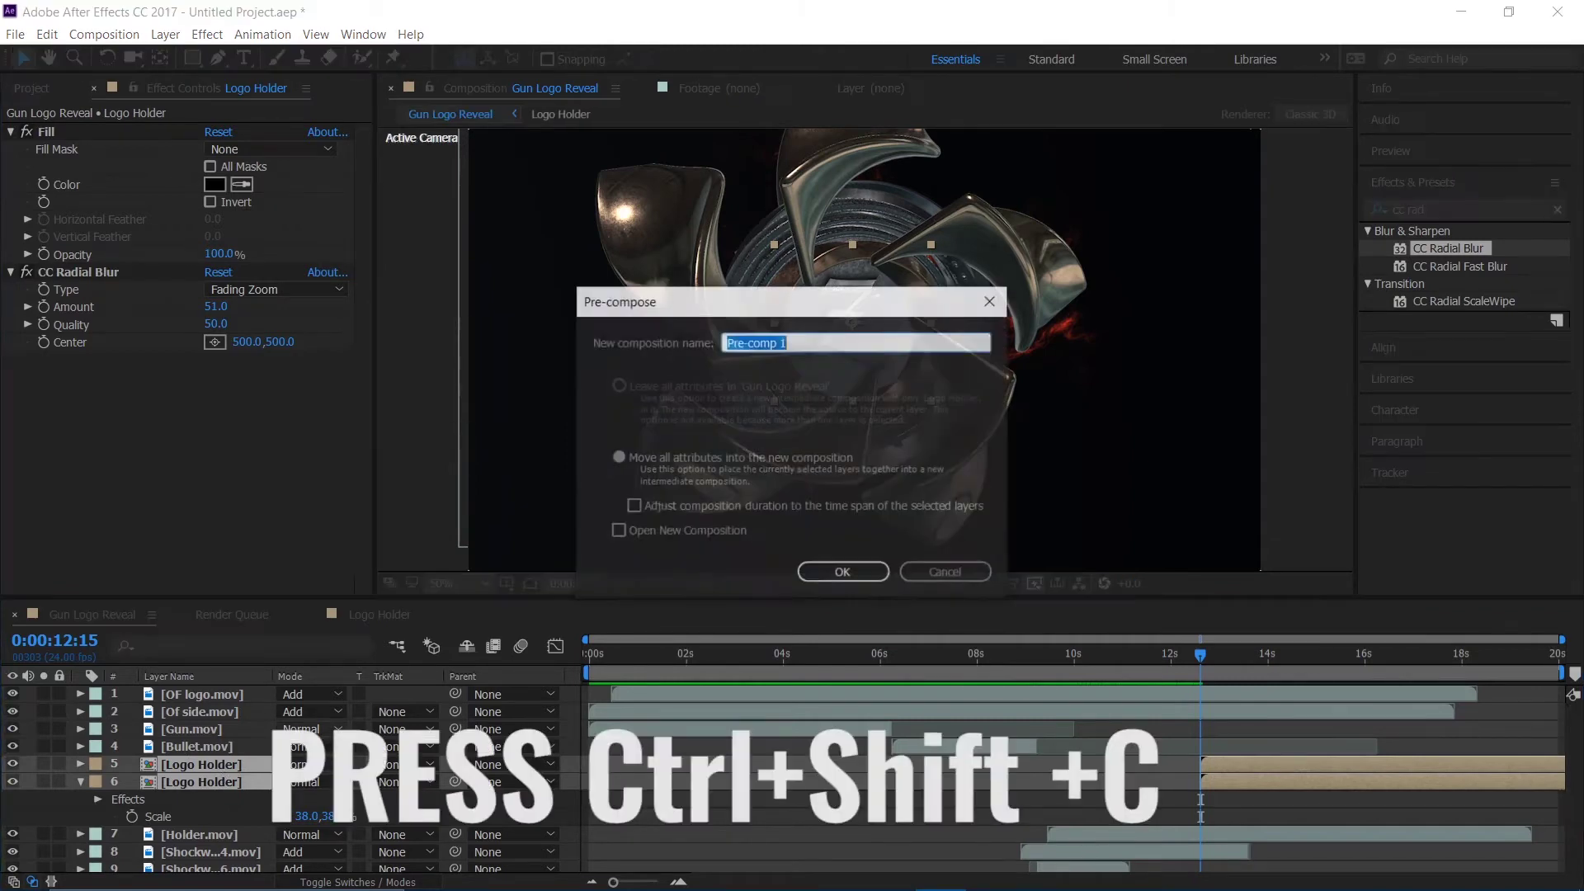
click(617, 459)
click(795, 343)
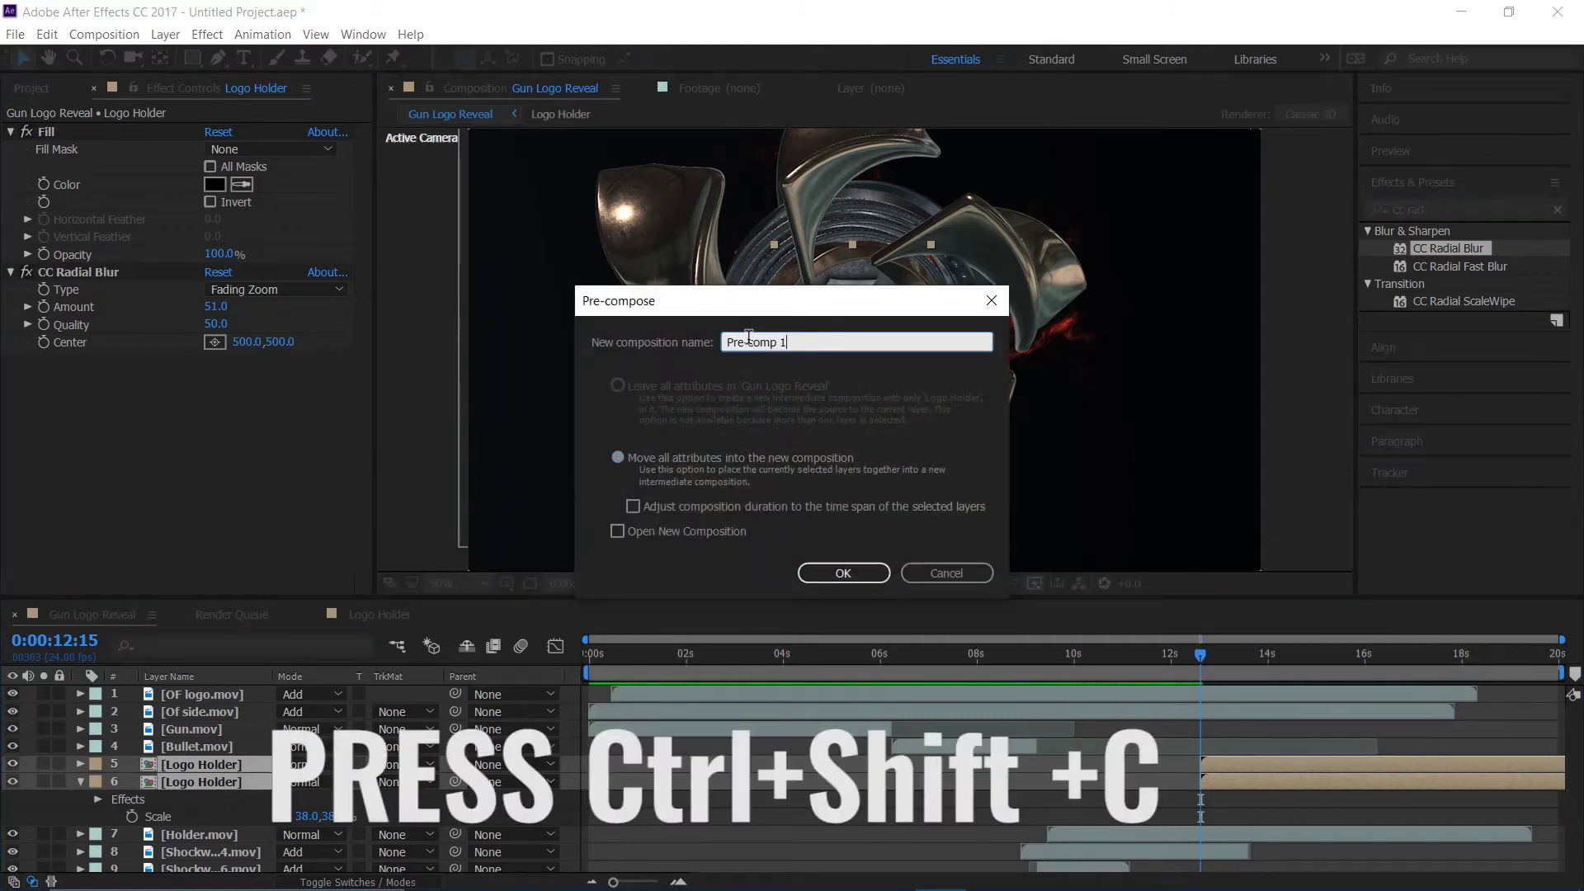
text(Logo)
key(Return)
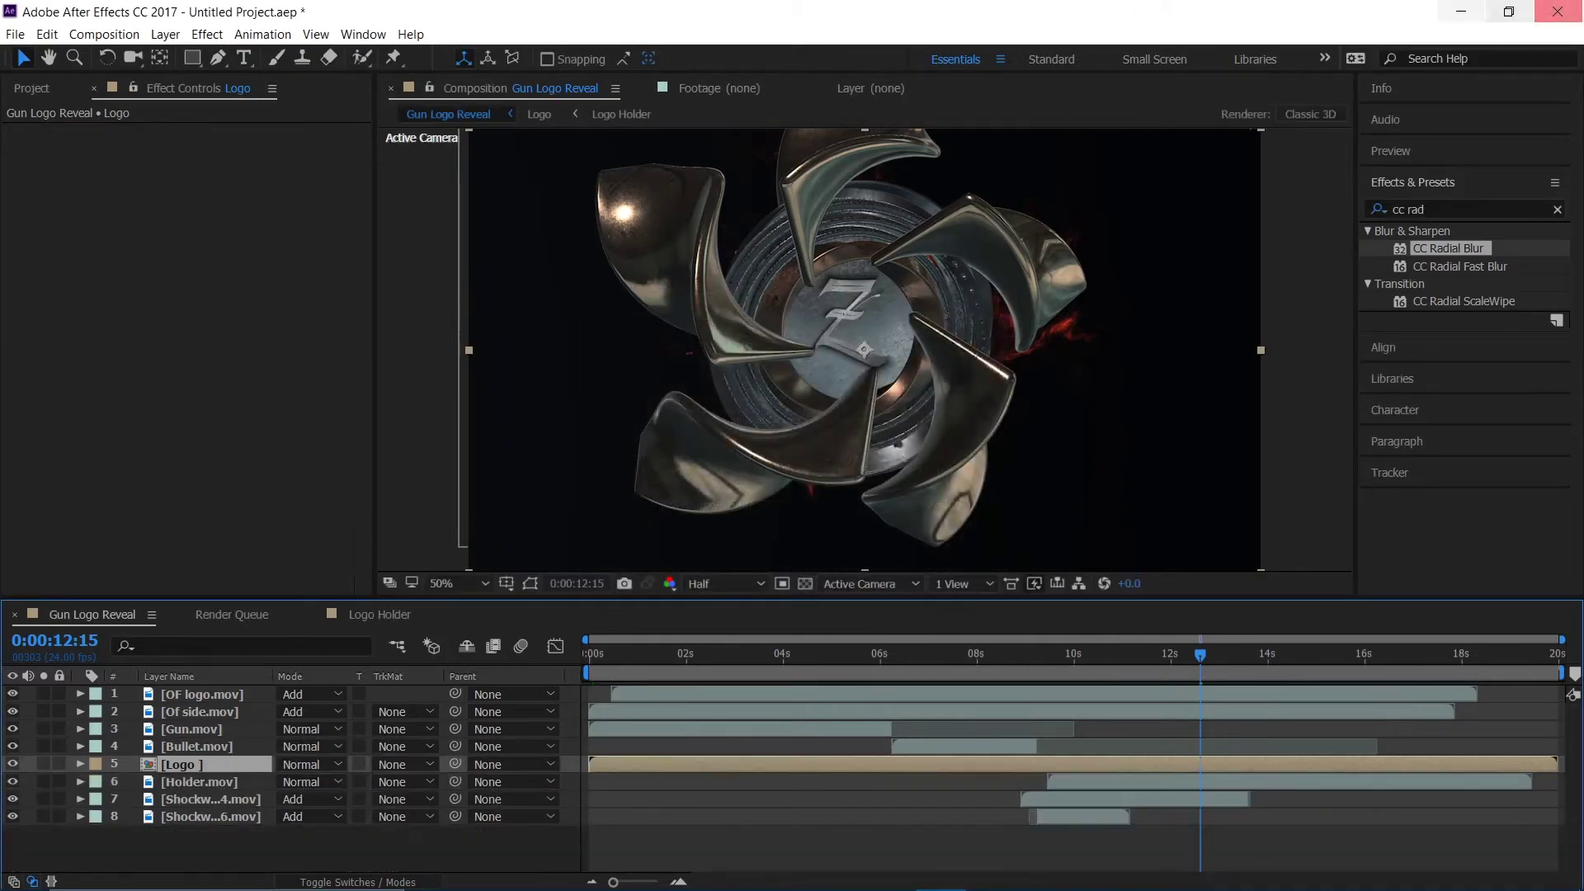
Step: Apply the CC Light Wipe effect to the Logo layer and set its Completion to 11%
key(ctrl+5)
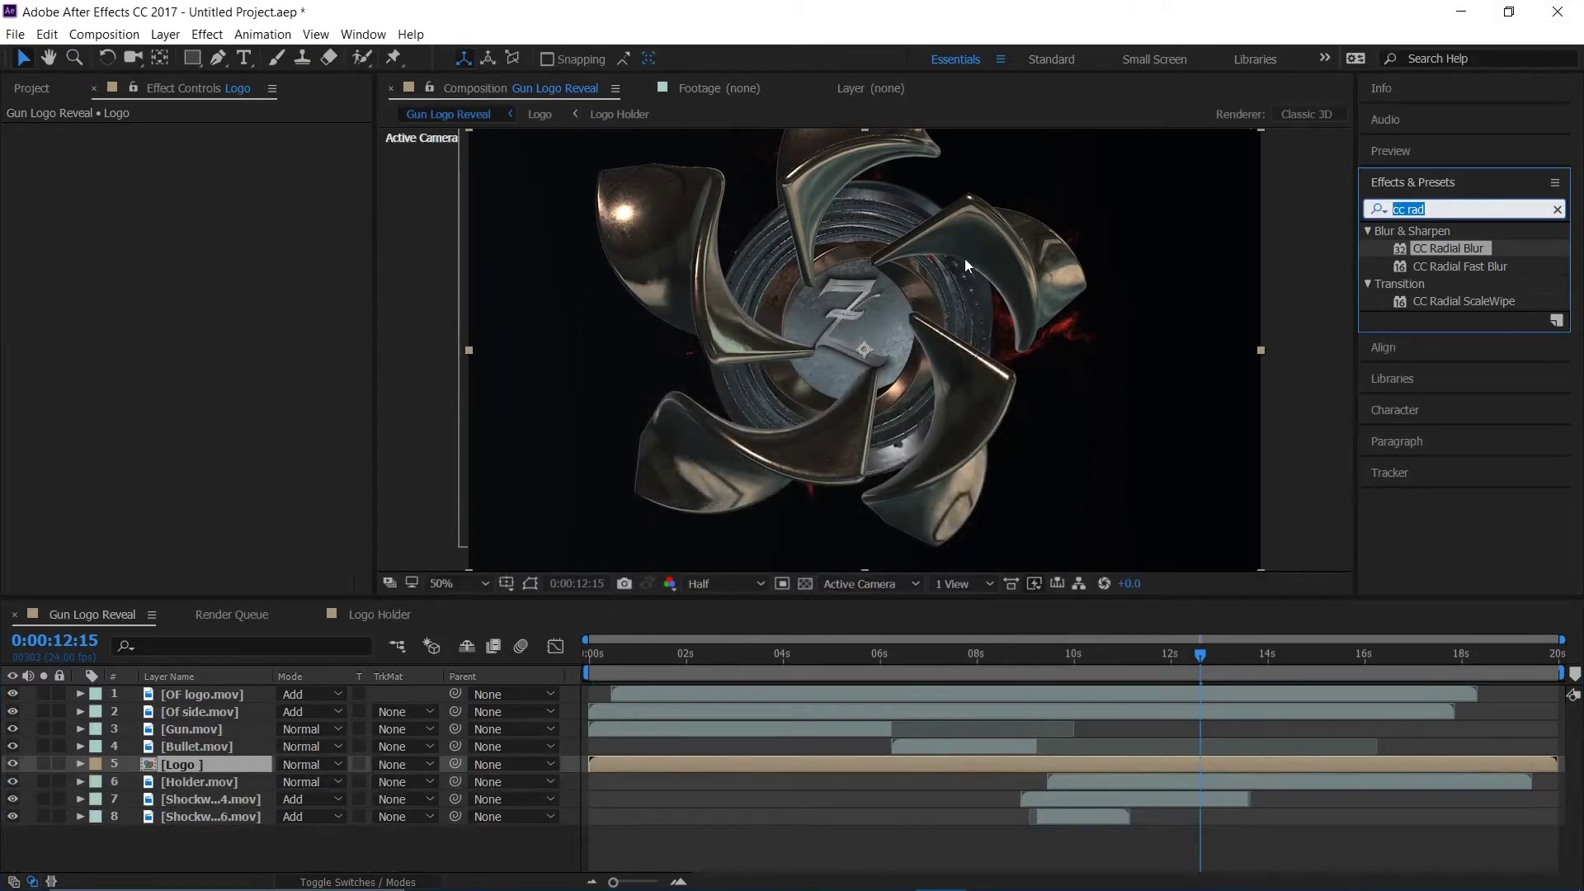
text(cc ligh)
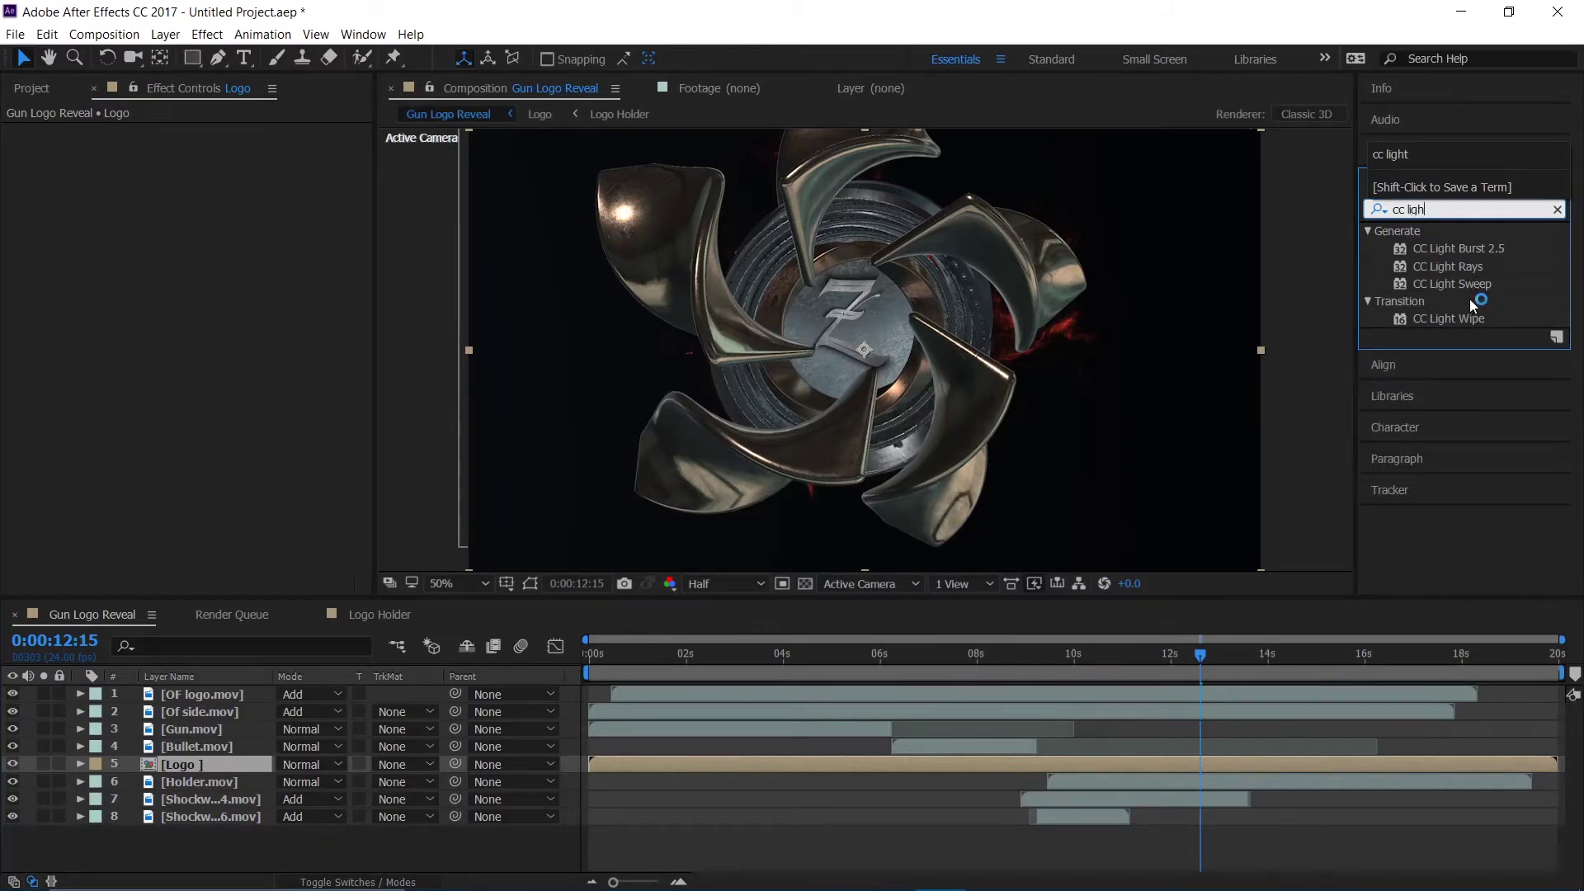
drag(1468, 319, 229, 760)
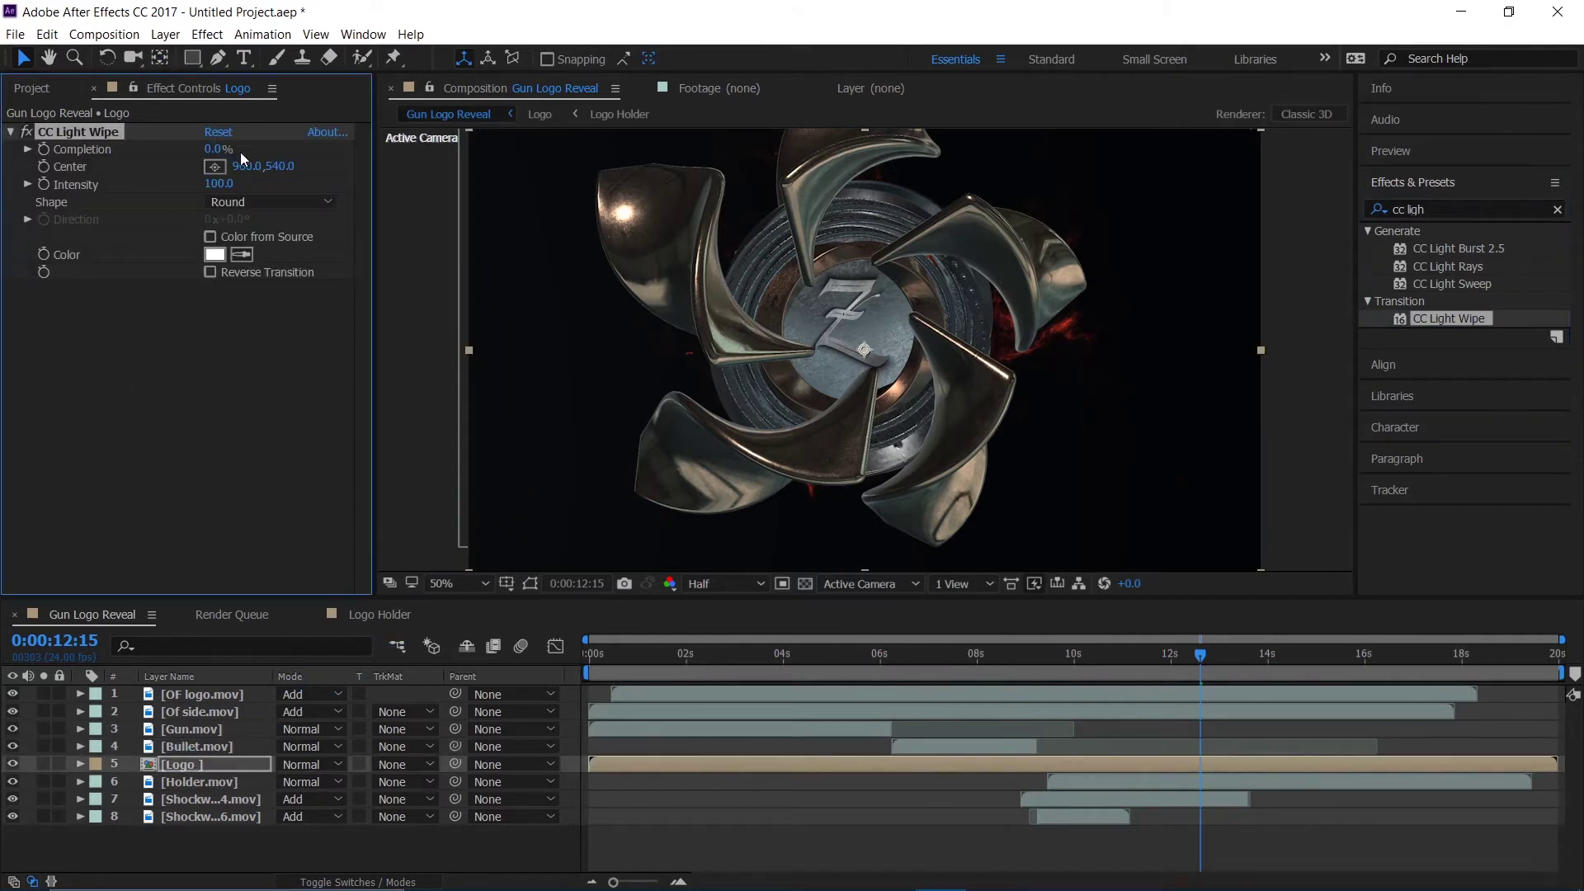
mouse_move(215, 155)
mouse_down()
mouse_move(270, 141)
mouse_move(210, 134)
mouse_up()
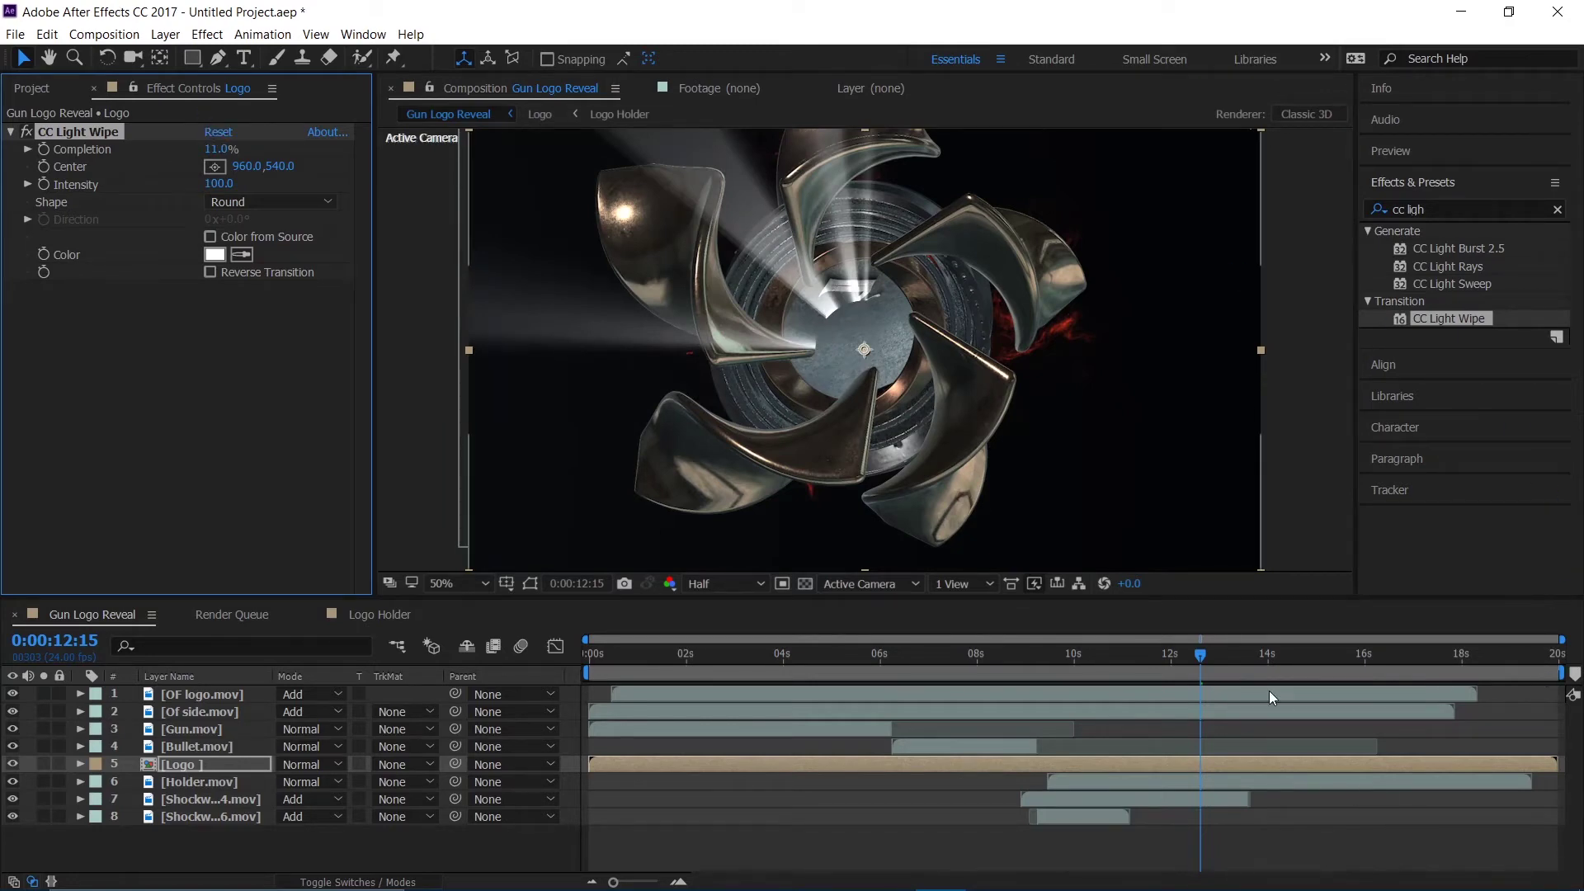
Step: Keyframe the light wipe's Completion from 100% at 0:00:12:19 to 0% at 0:00:14:03 and preview the reveal
mouse_move(1198, 662)
mouse_down()
mouse_move(1134, 663)
mouse_move(1266, 670)
mouse_move(1126, 685)
mouse_move(1208, 690)
mouse_up()
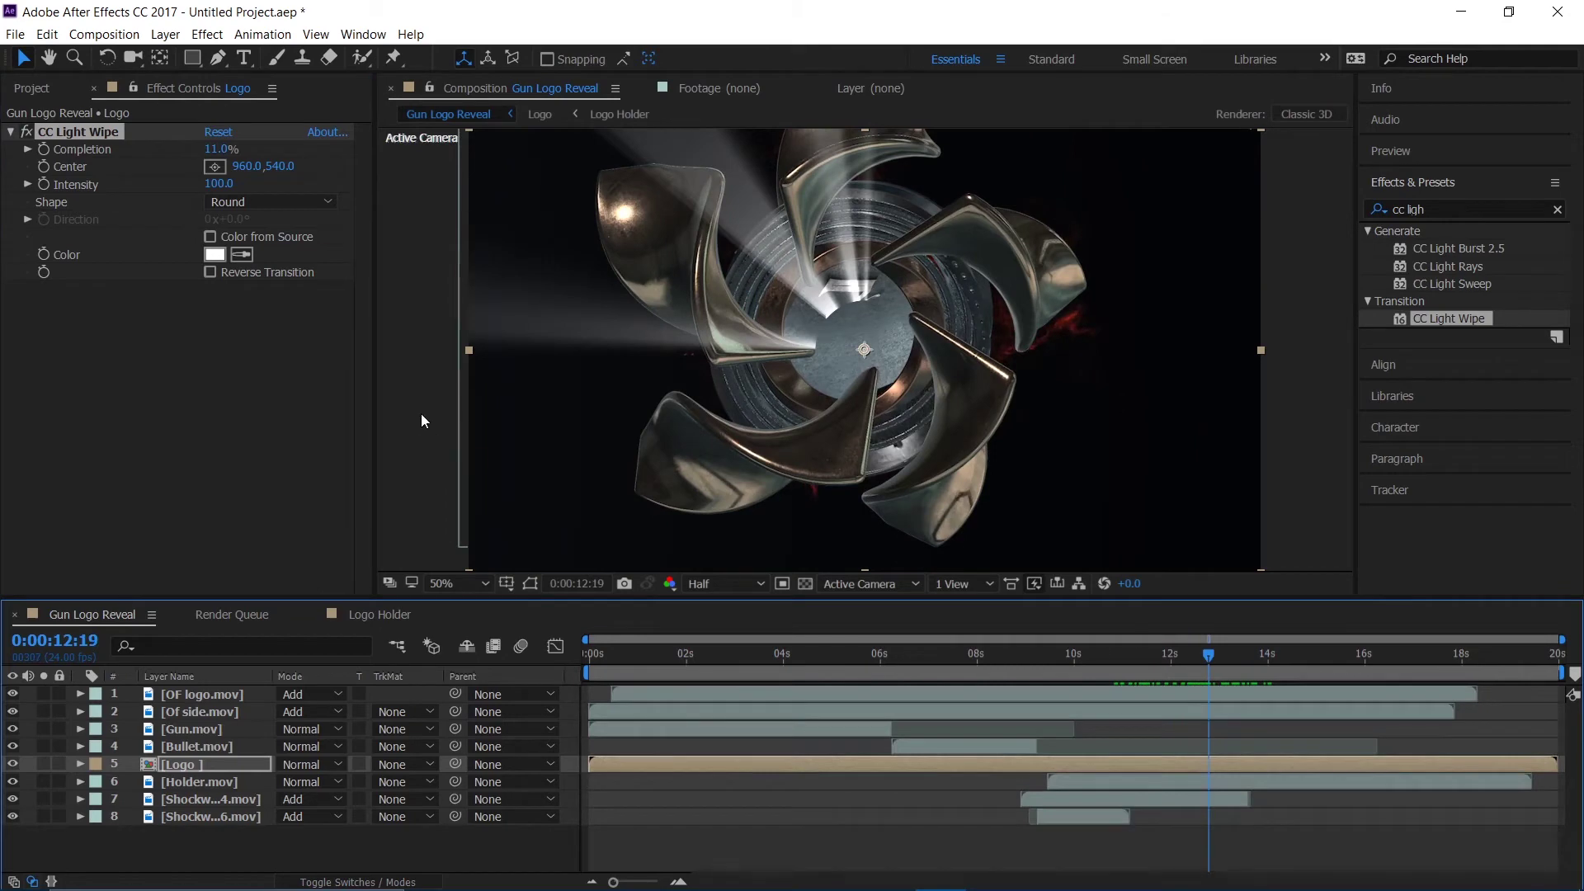
click(44, 149)
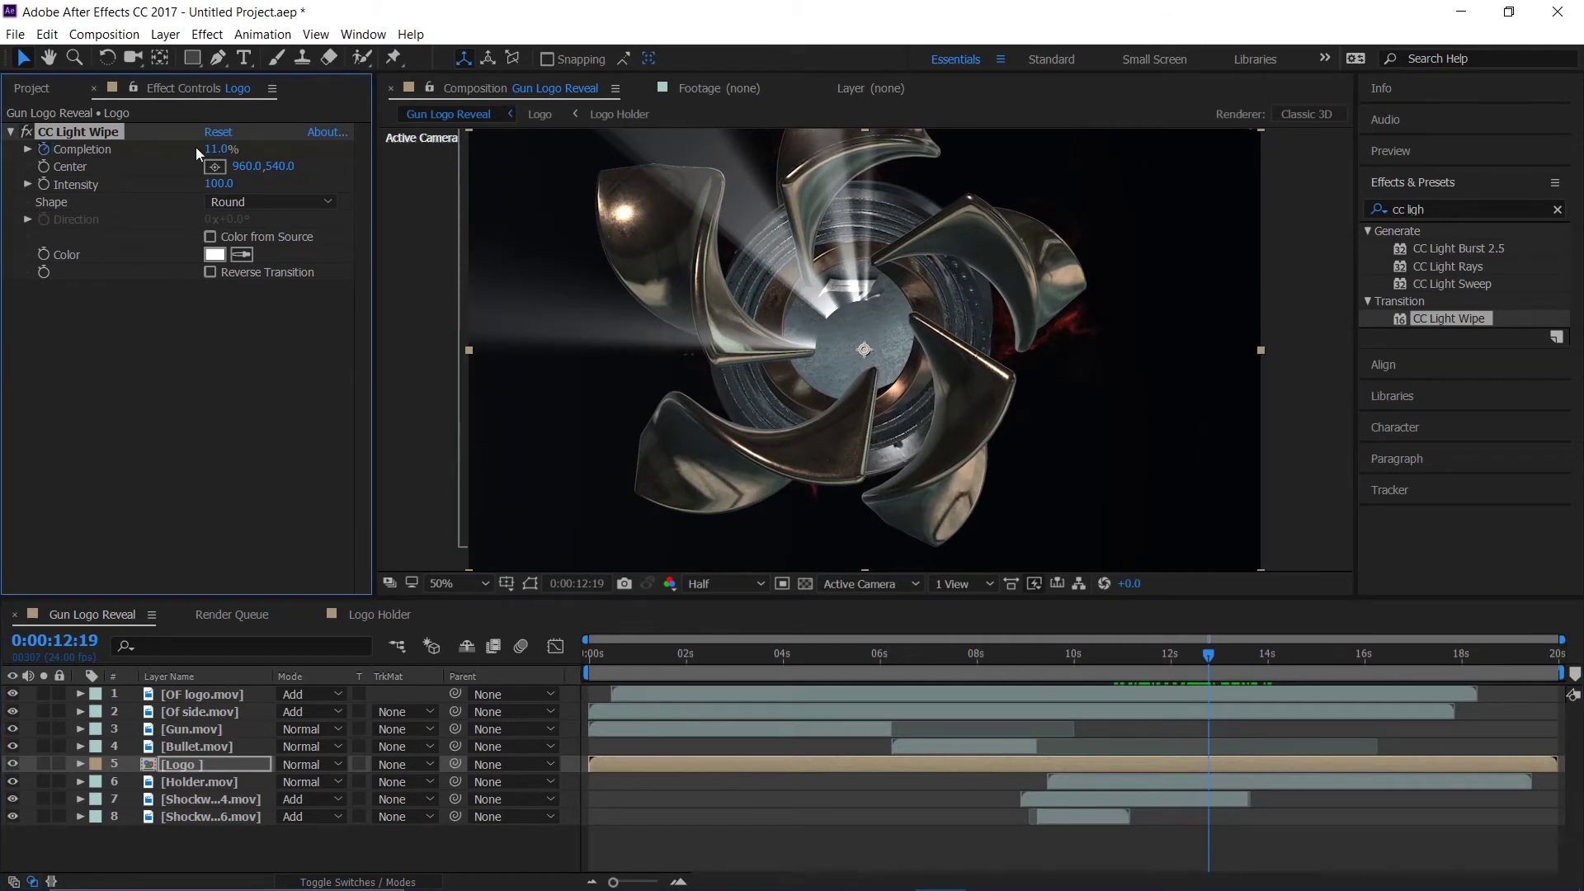
drag(225, 149, 394, 128)
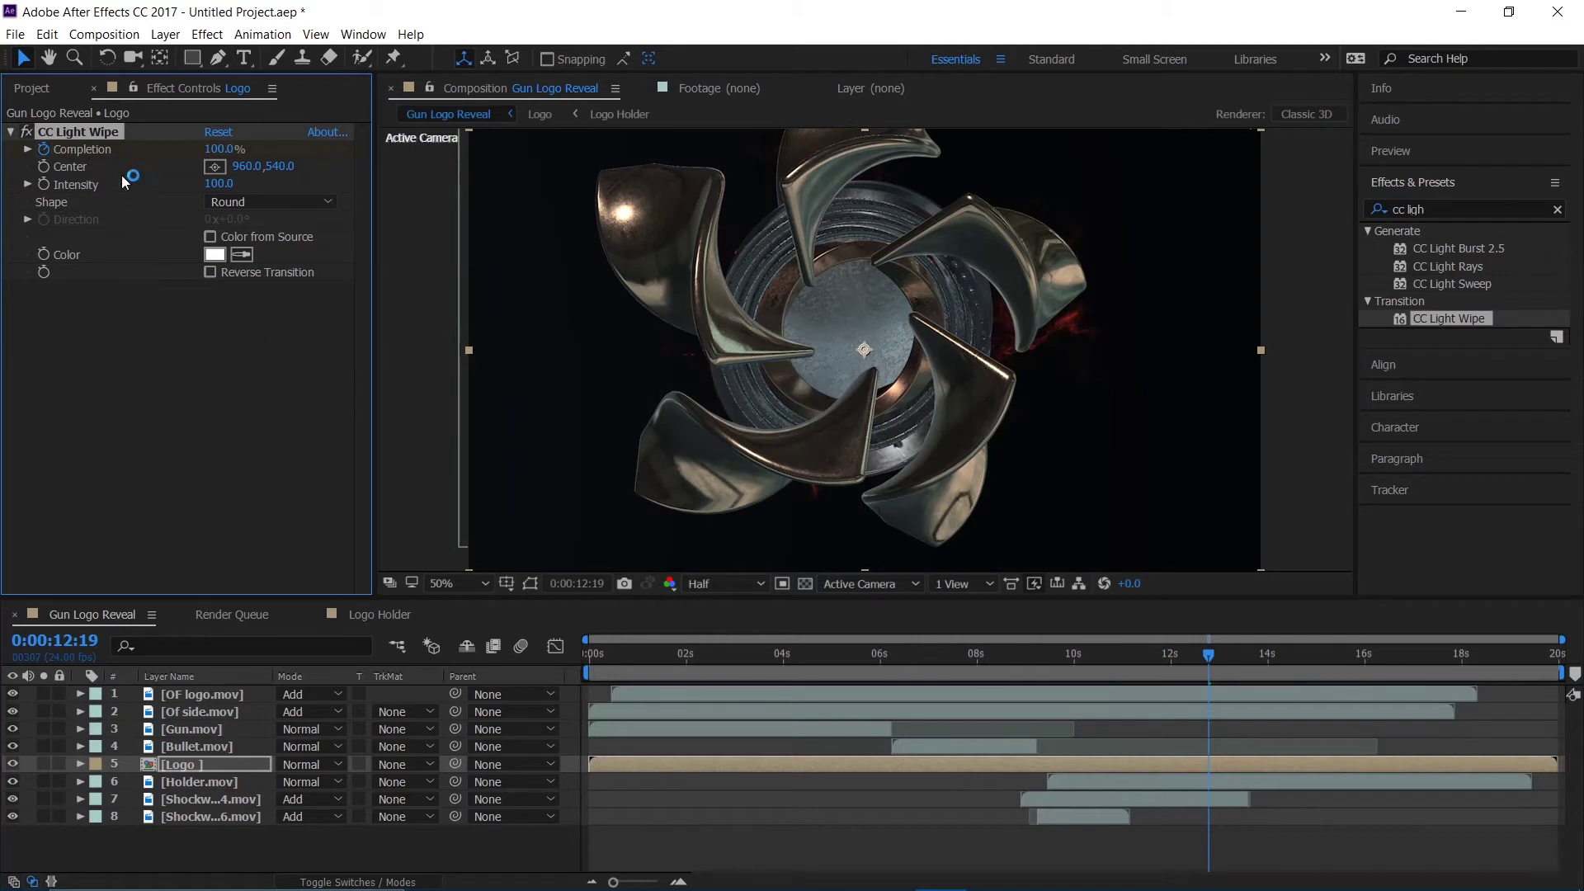
drag(1244, 660, 1273, 660)
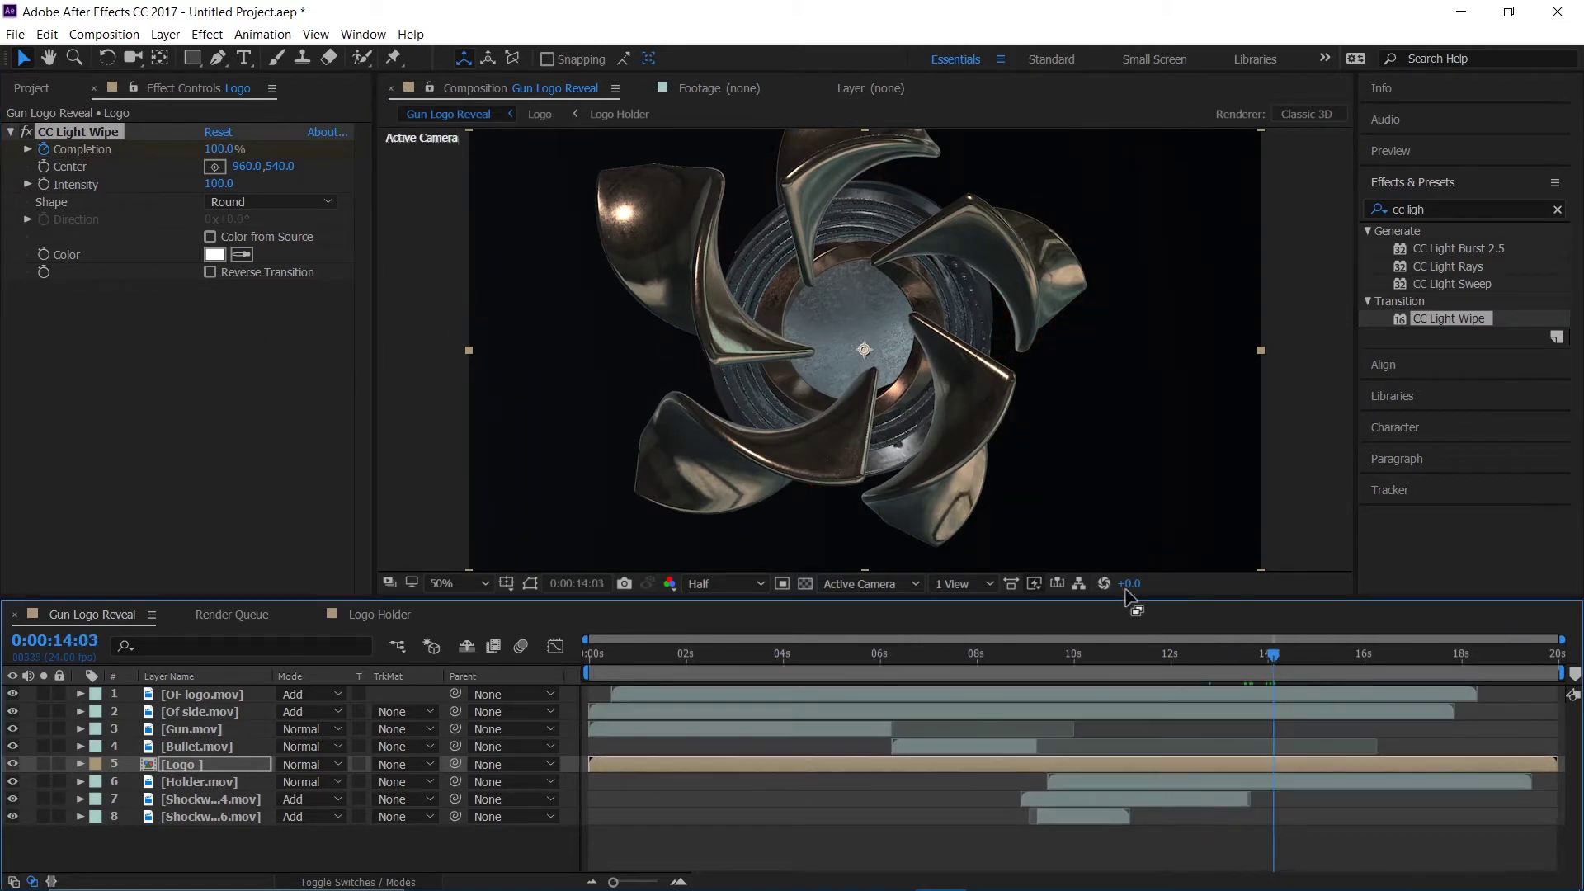
drag(221, 149, 46, 149)
click(1222, 654)
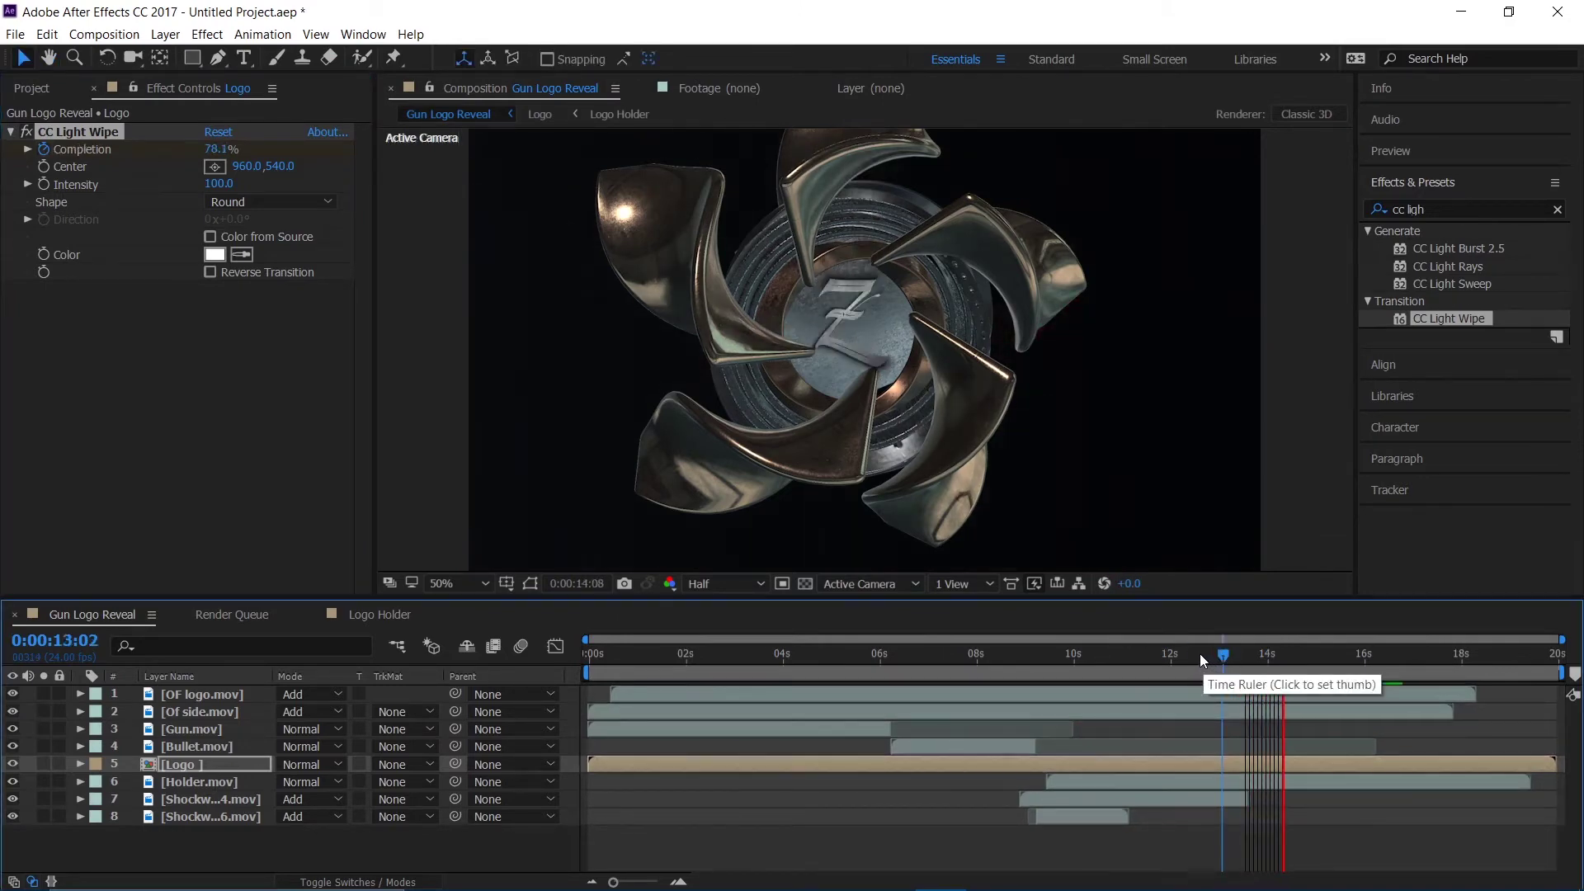
Step: Show the Logo layer's Completion keyframes, move the end keyframe to just past 15 seconds, and select both keyframes
click(170, 765)
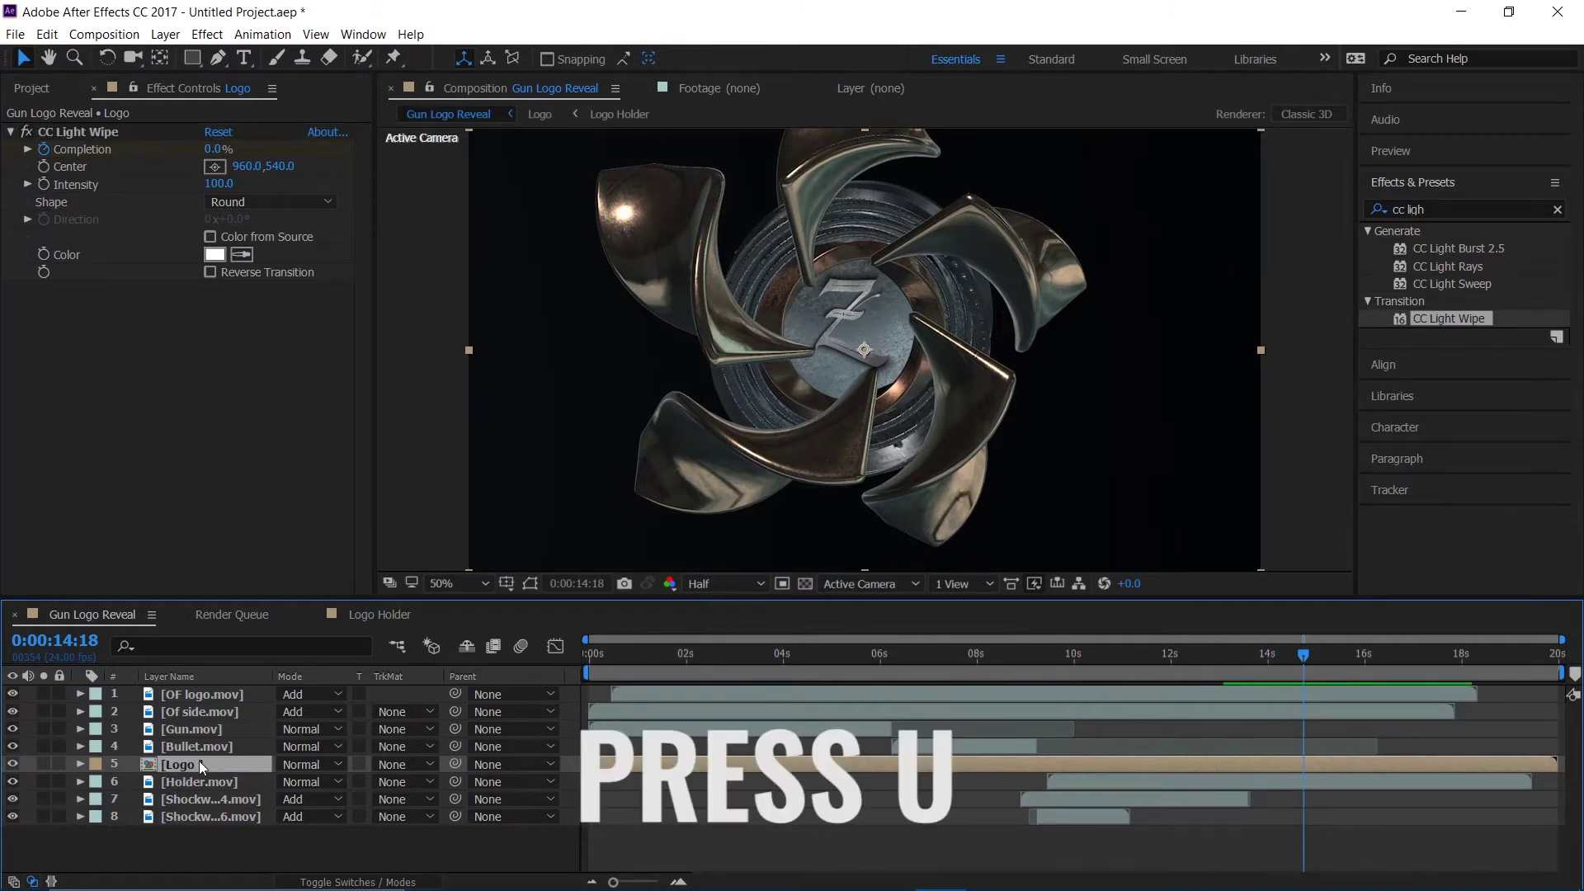
key(u)
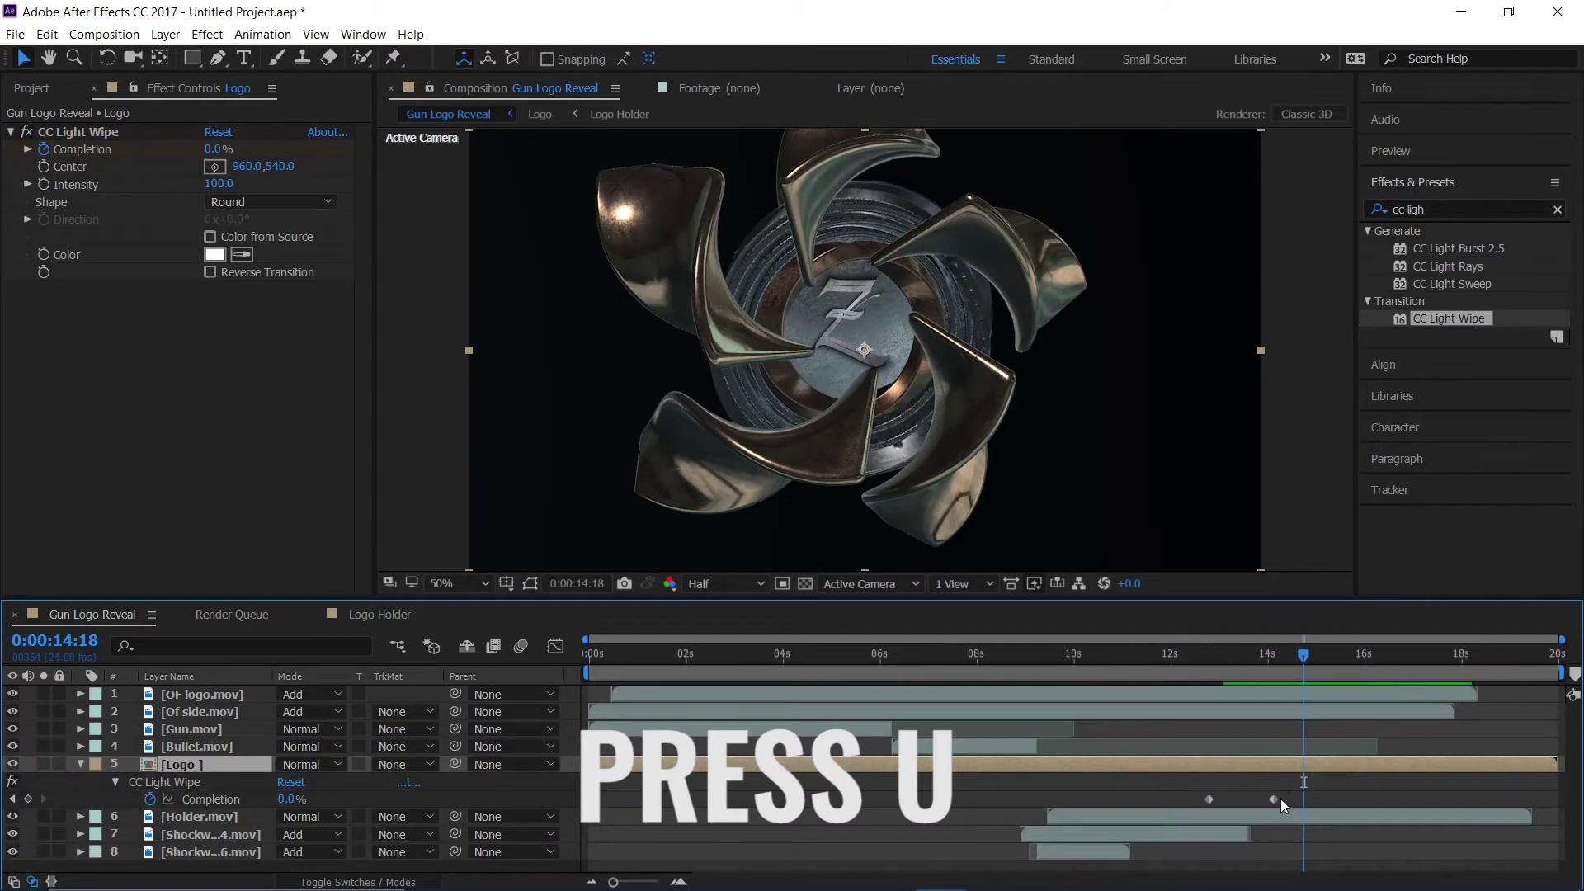
drag(1271, 800, 1150, 804)
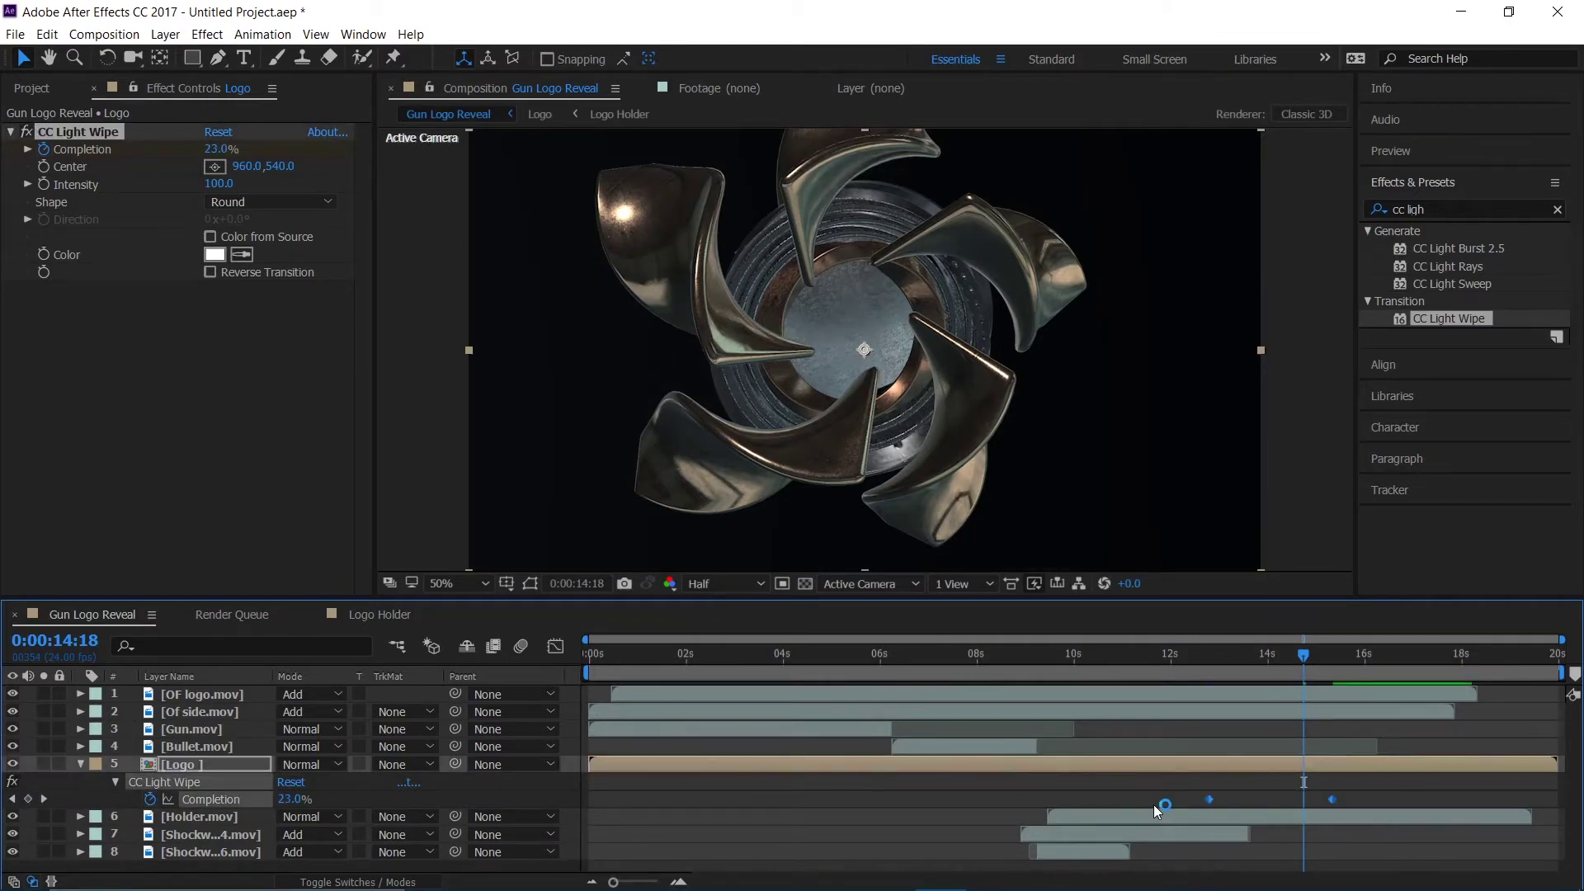
Step: Apply Easy Ease to the Logo layer's two Completion keyframes and preview the light wipe from about 11 seconds
key(F9)
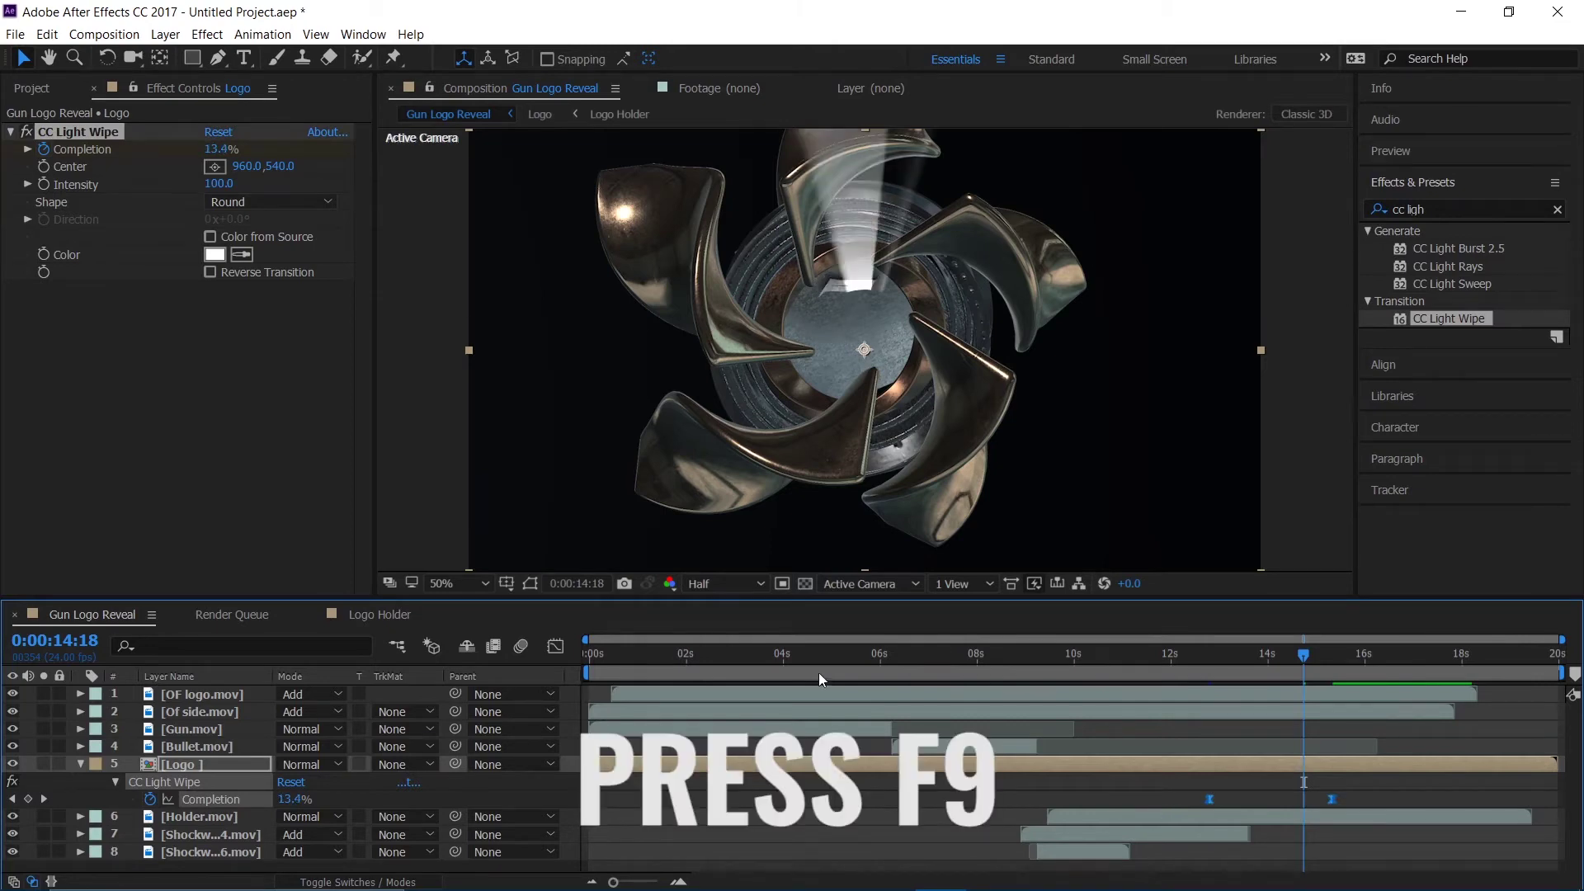
click(1130, 654)
key(space)
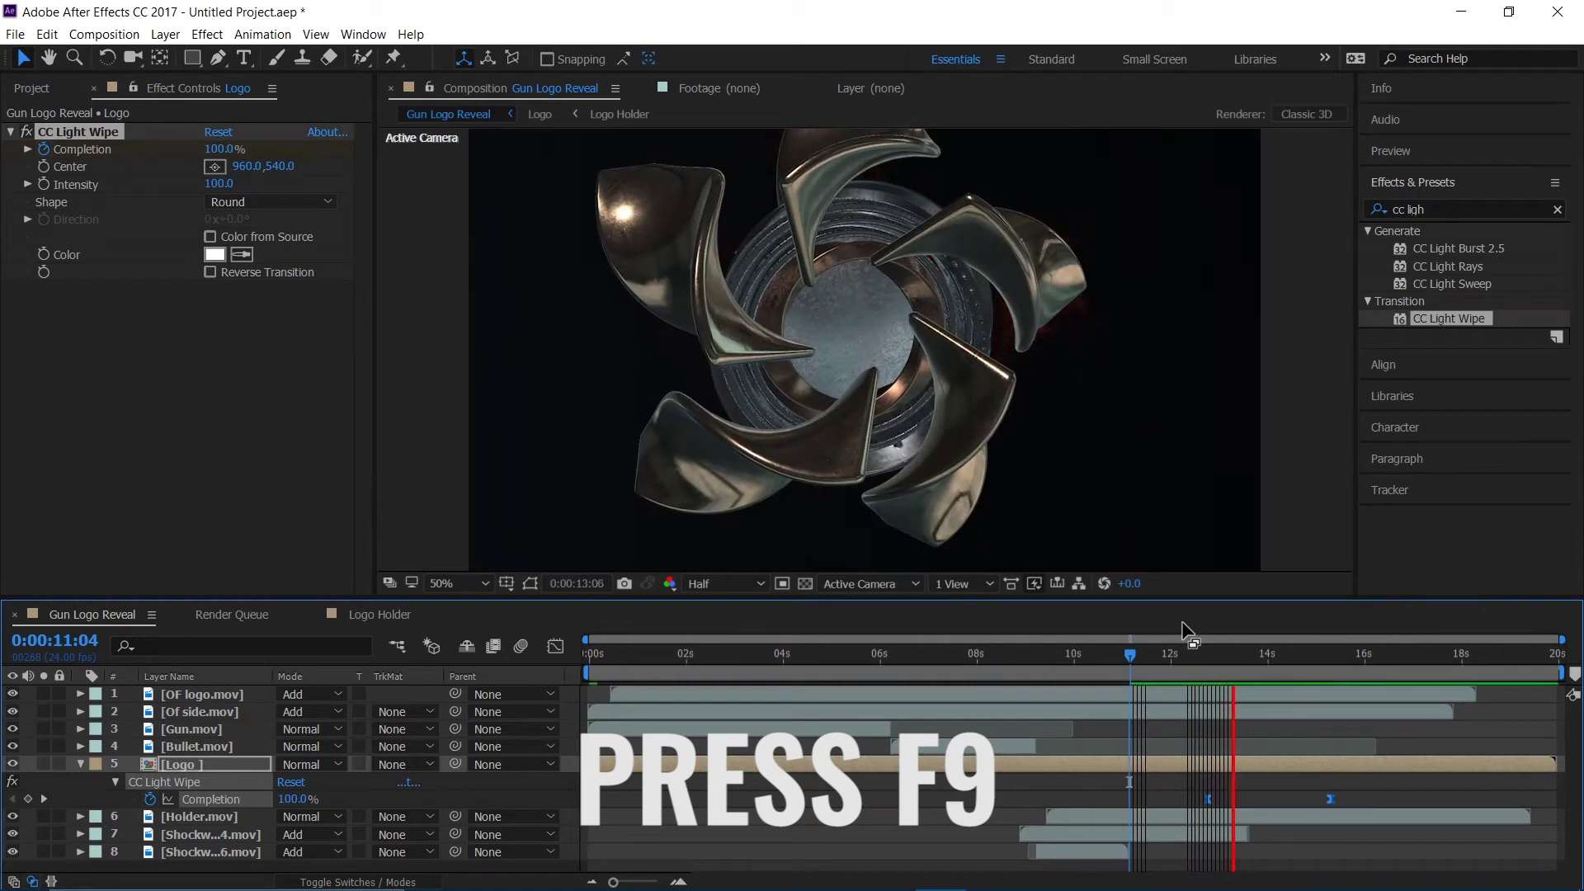
key(space)
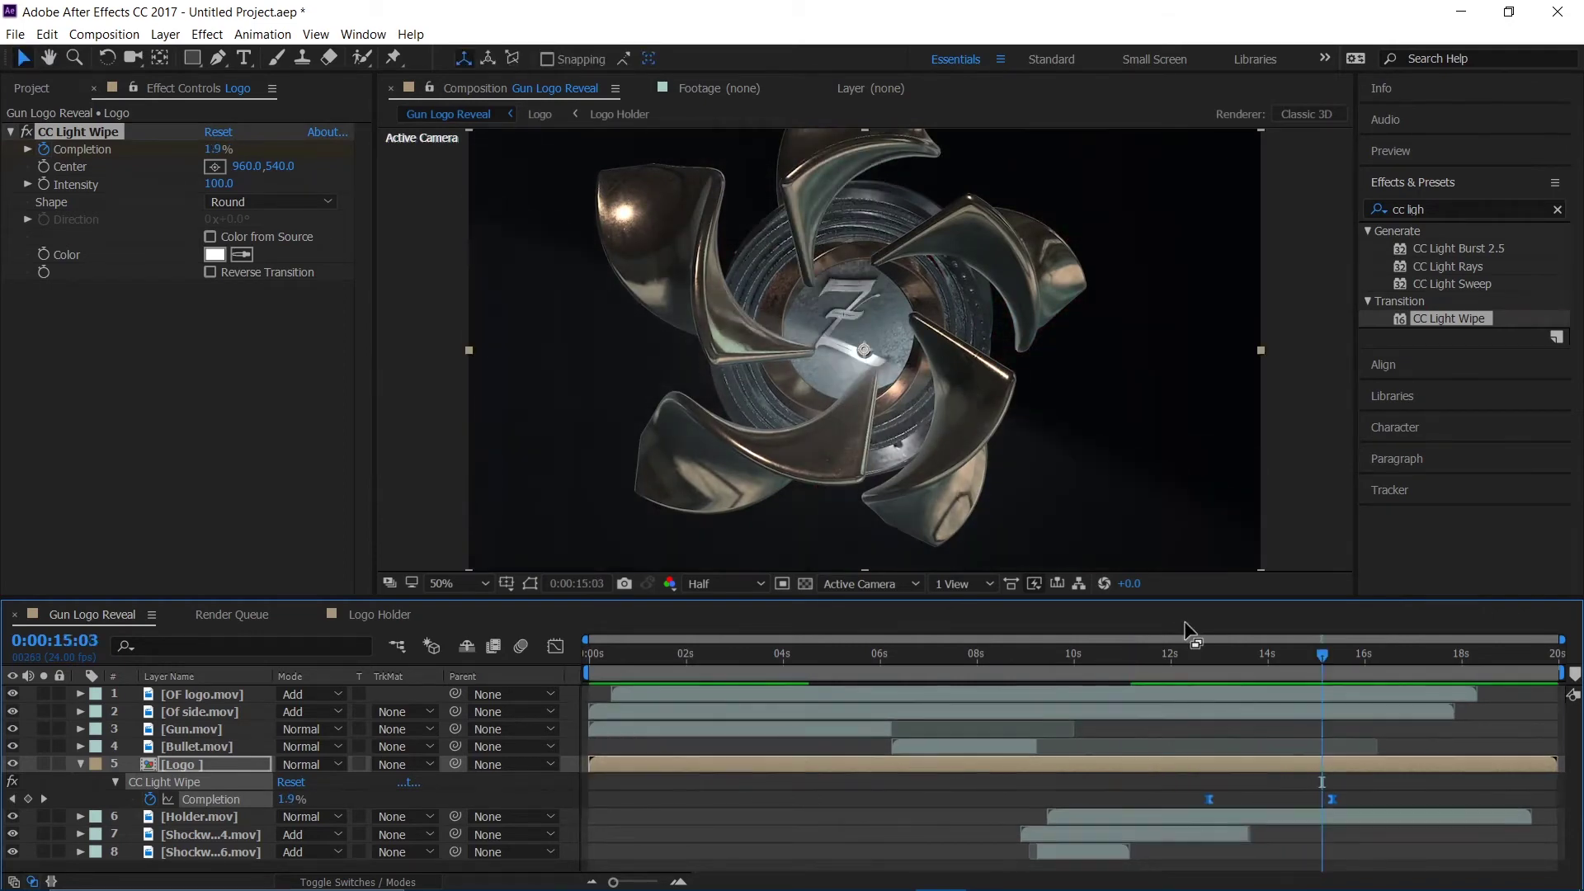
Step: Shift both Completion keyframes earlier so the wipe runs from about 11.8 to 14.3 seconds, and preview it
drag(1353, 798, 1159, 796)
click(1191, 803)
click(1133, 666)
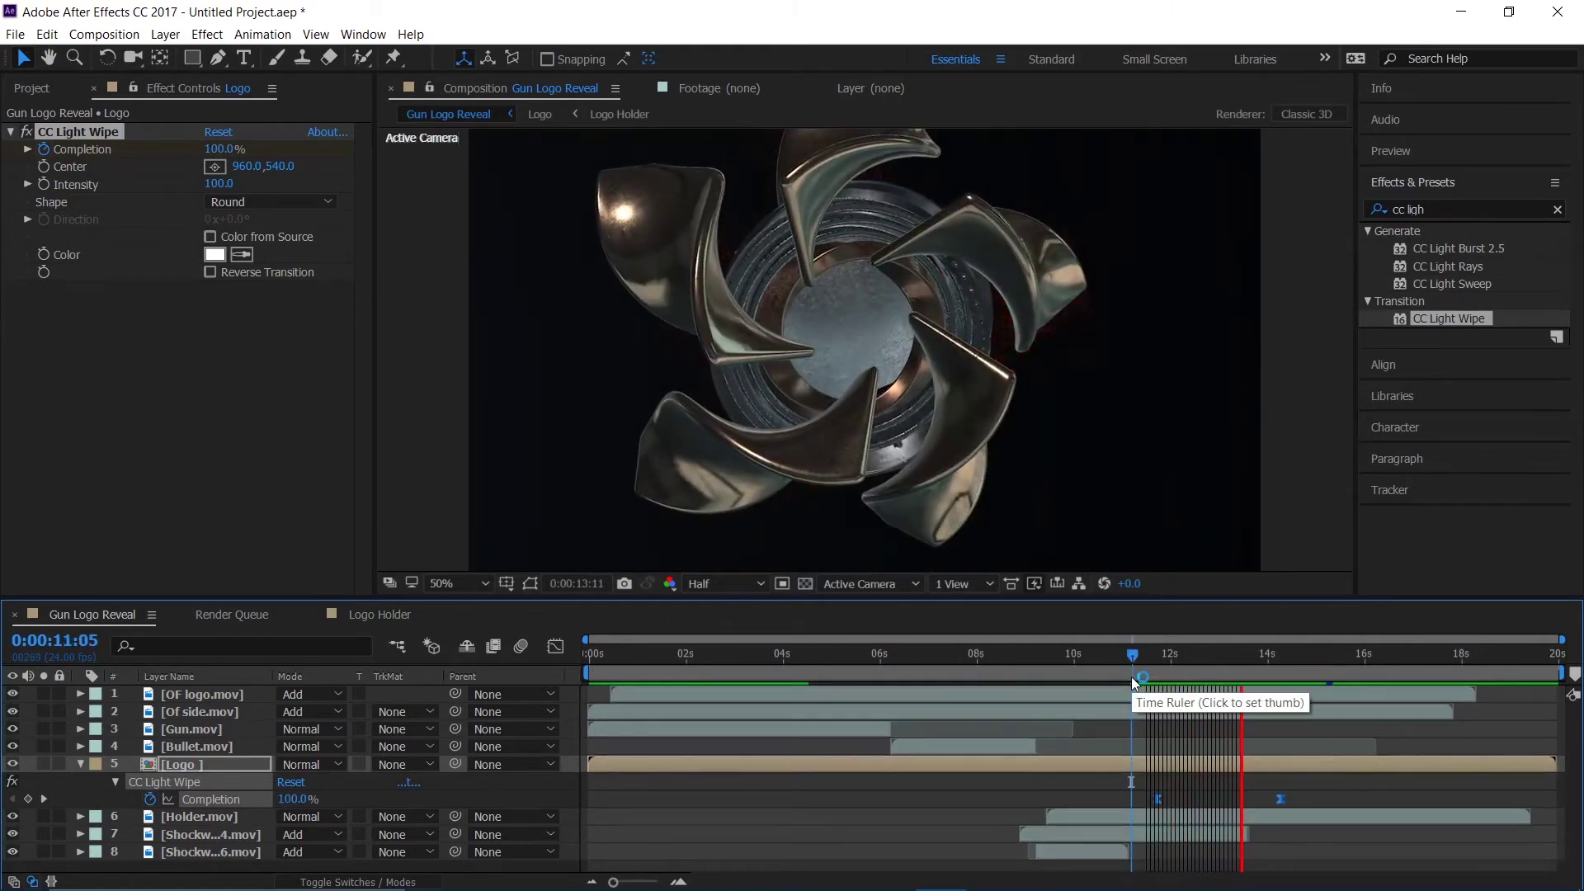
key(space)
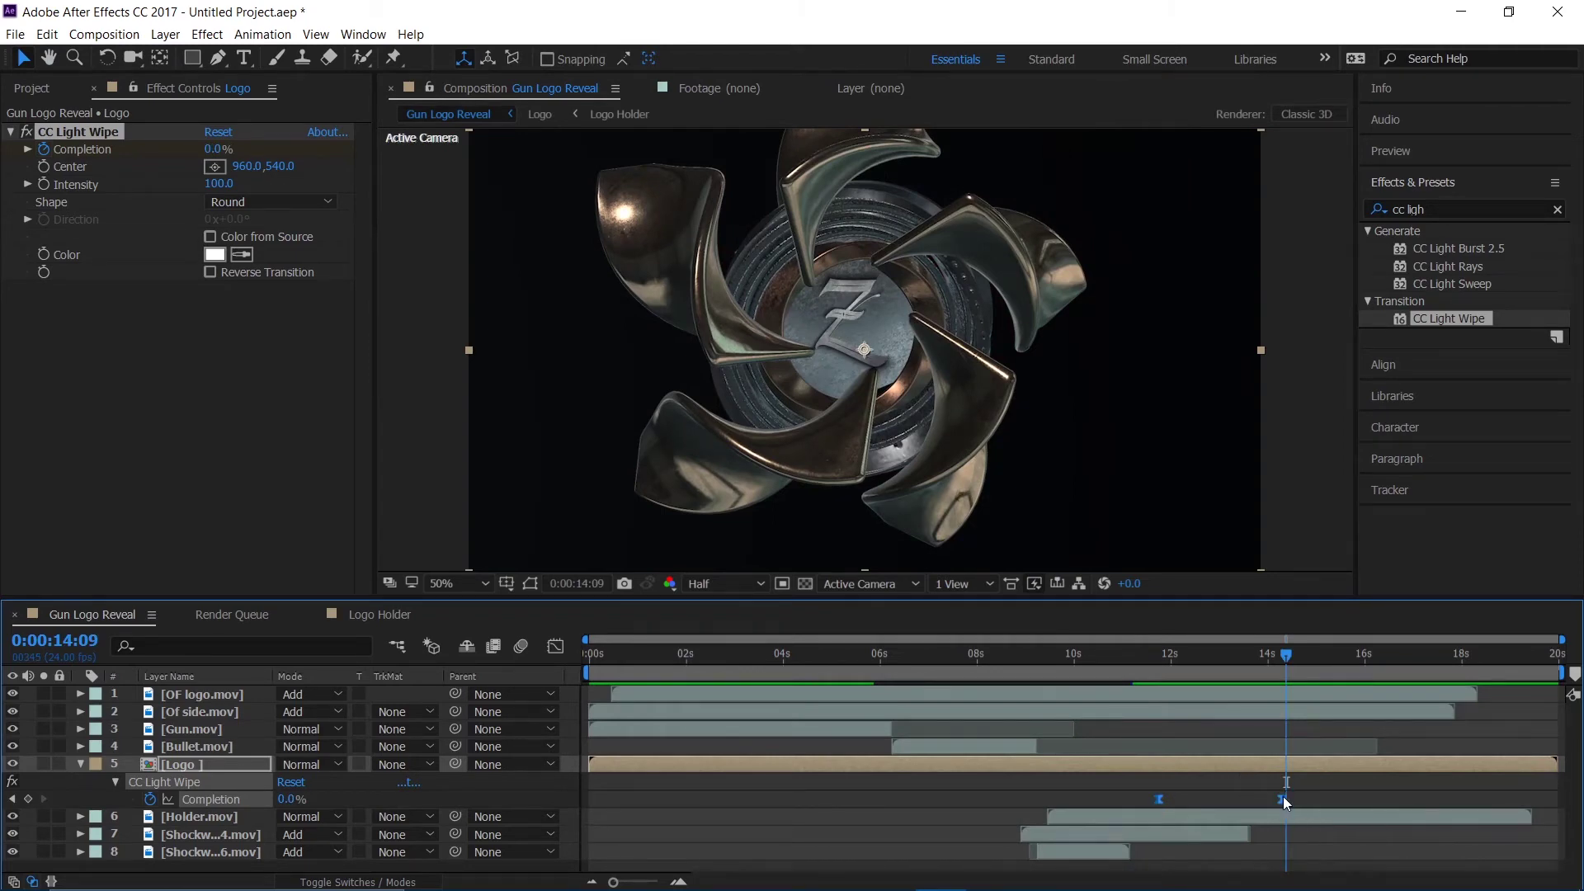
Step: Move the Completion keyframe pair earlier to about 11.2 and 13.8 seconds and preview from 0:00:10:17
drag(1283, 796, 1257, 794)
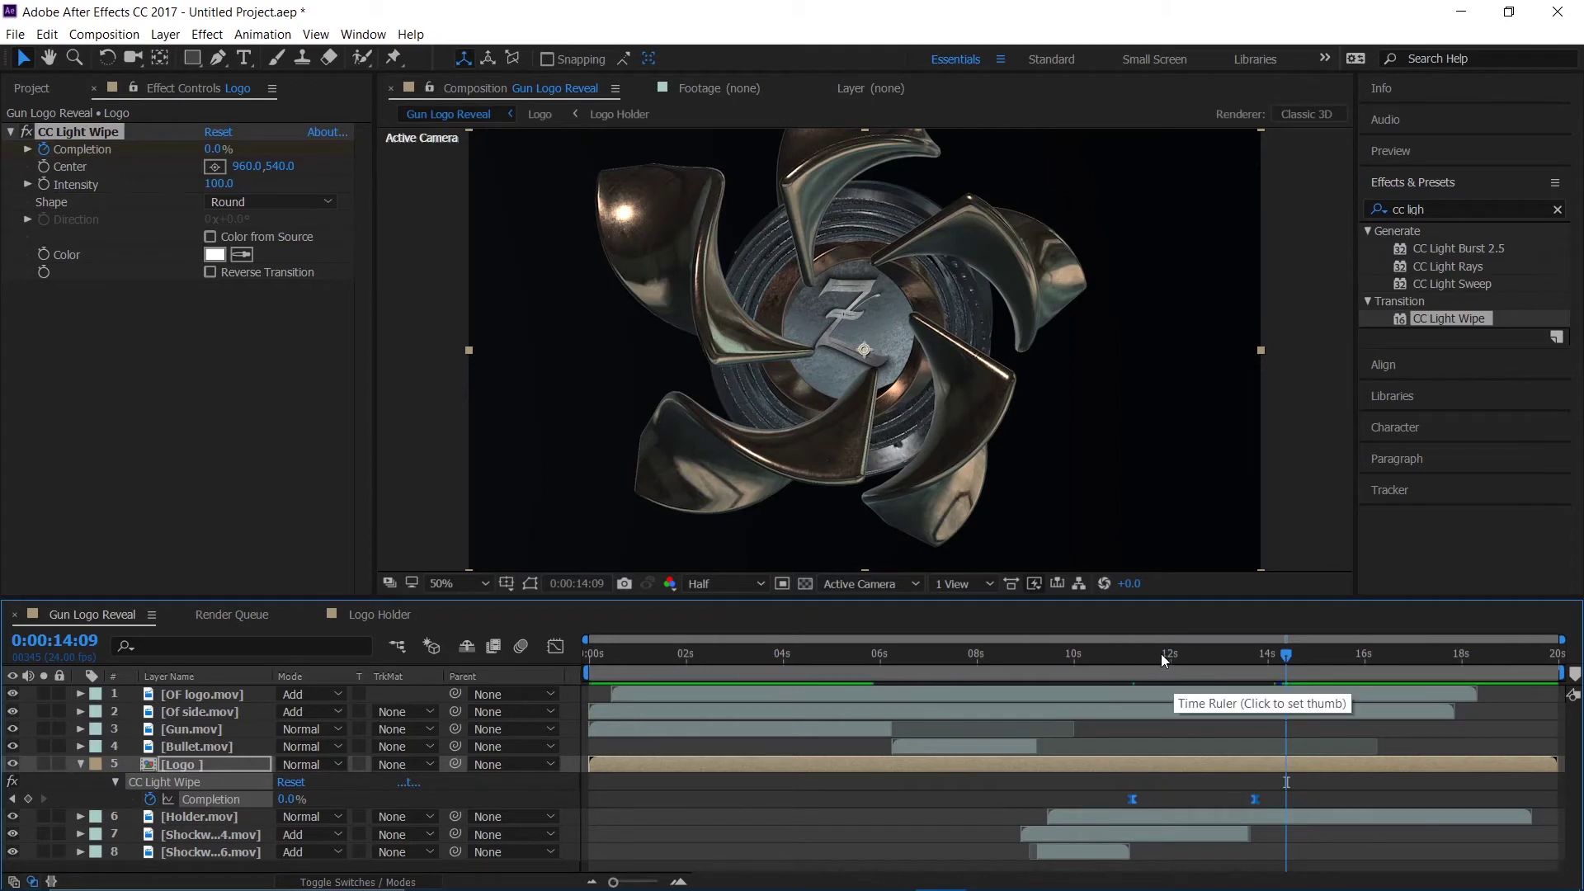
click(1111, 657)
key(space)
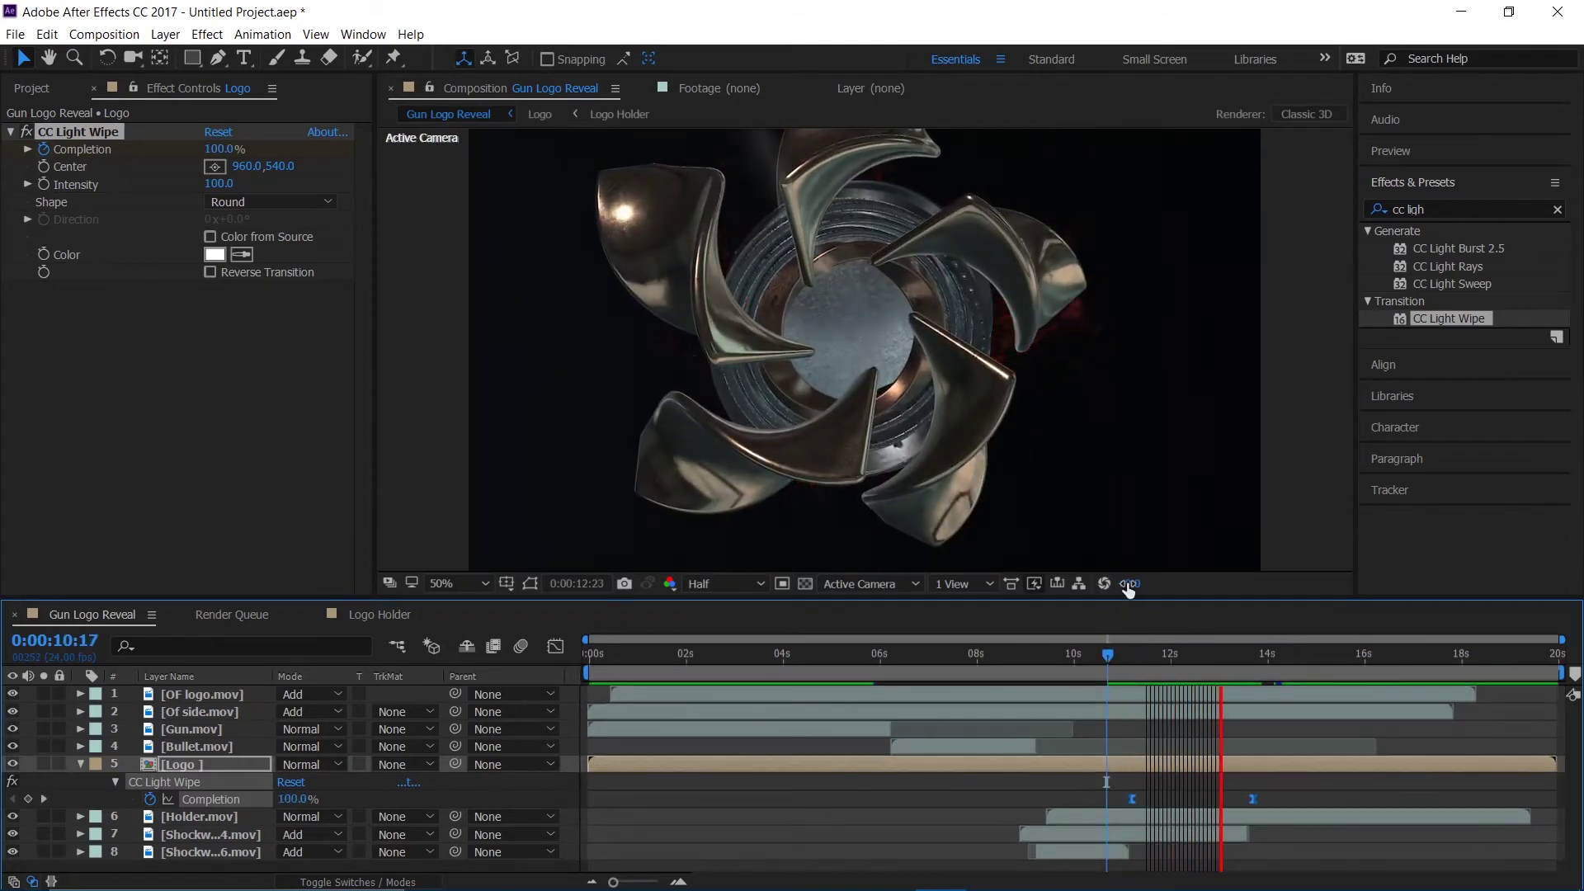
key(space)
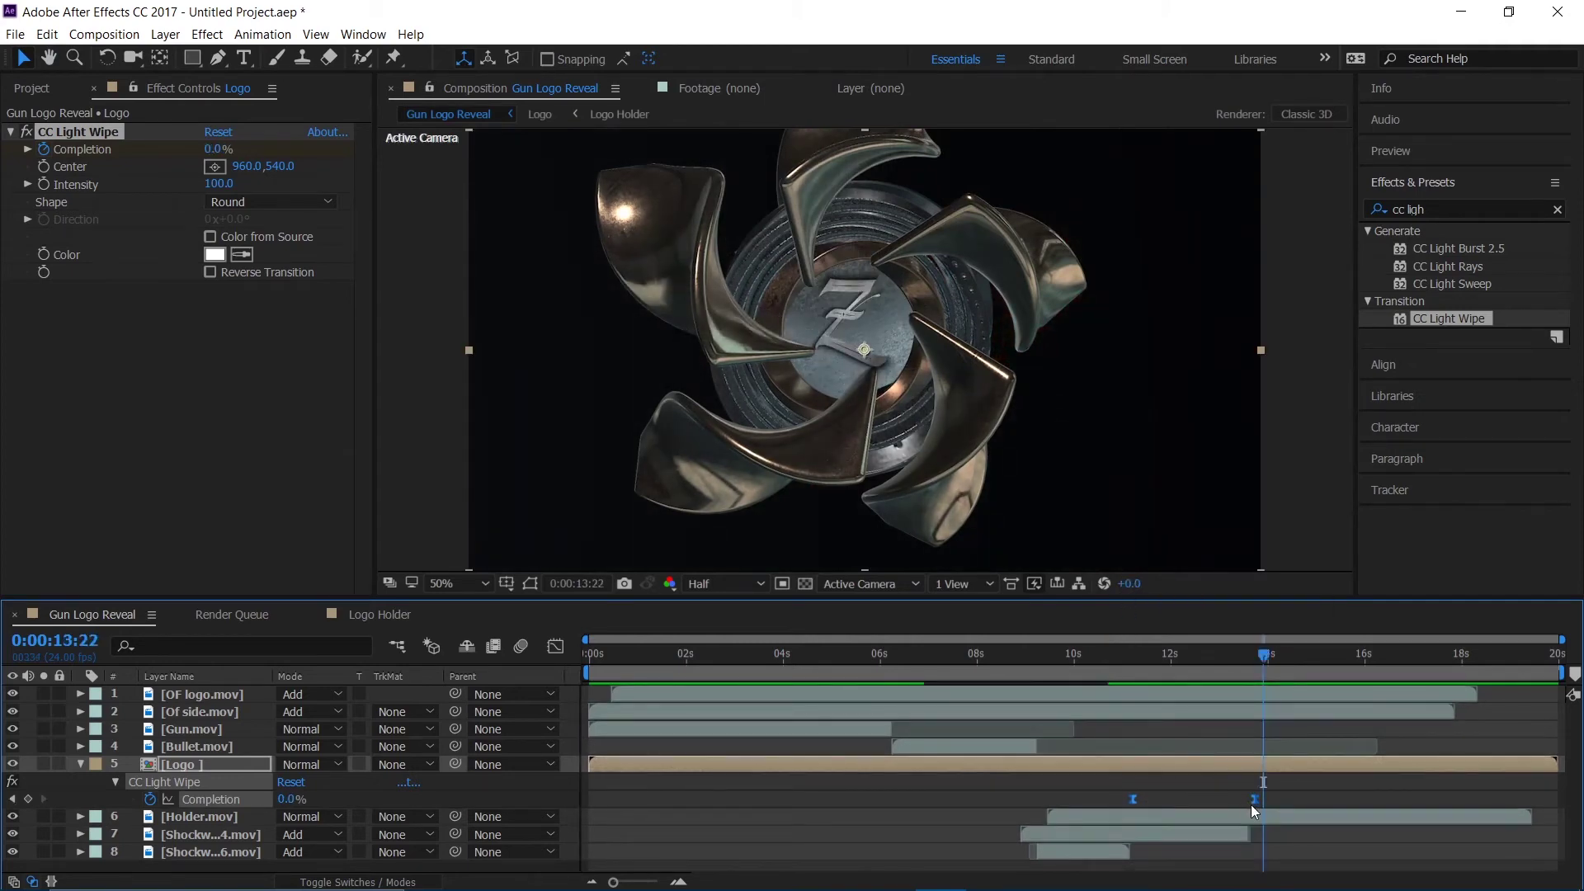
Step: Move both Completion keyframes earlier again, to about 10.5 and 13 seconds, and preview the reveal from 0:00:09:22
drag(1254, 804, 1220, 802)
drag(1096, 660, 1070, 660)
key(space)
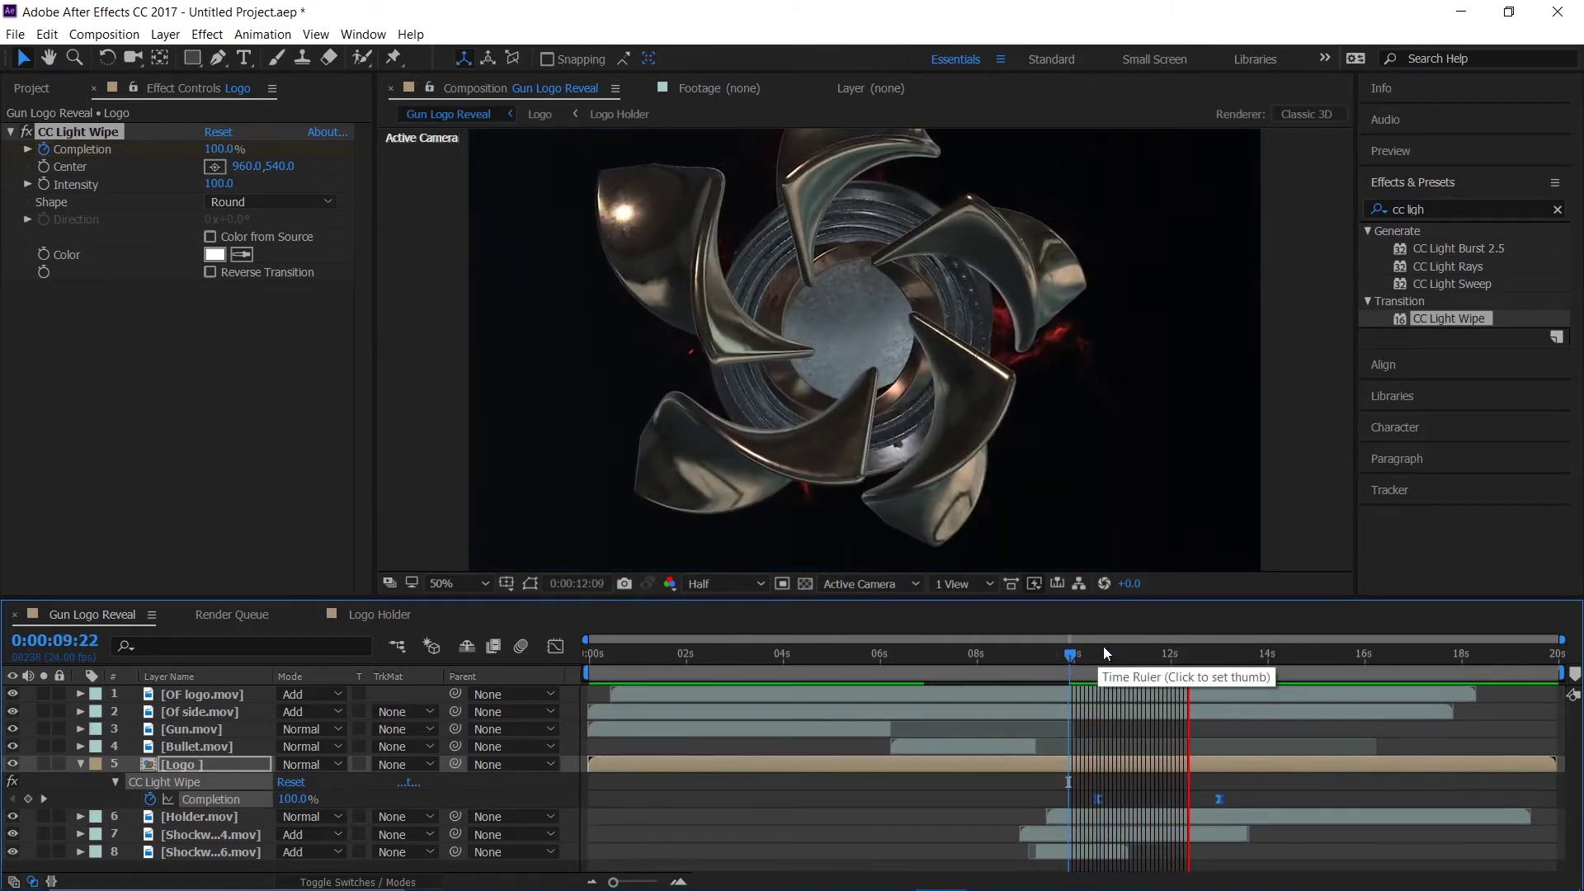
key(space)
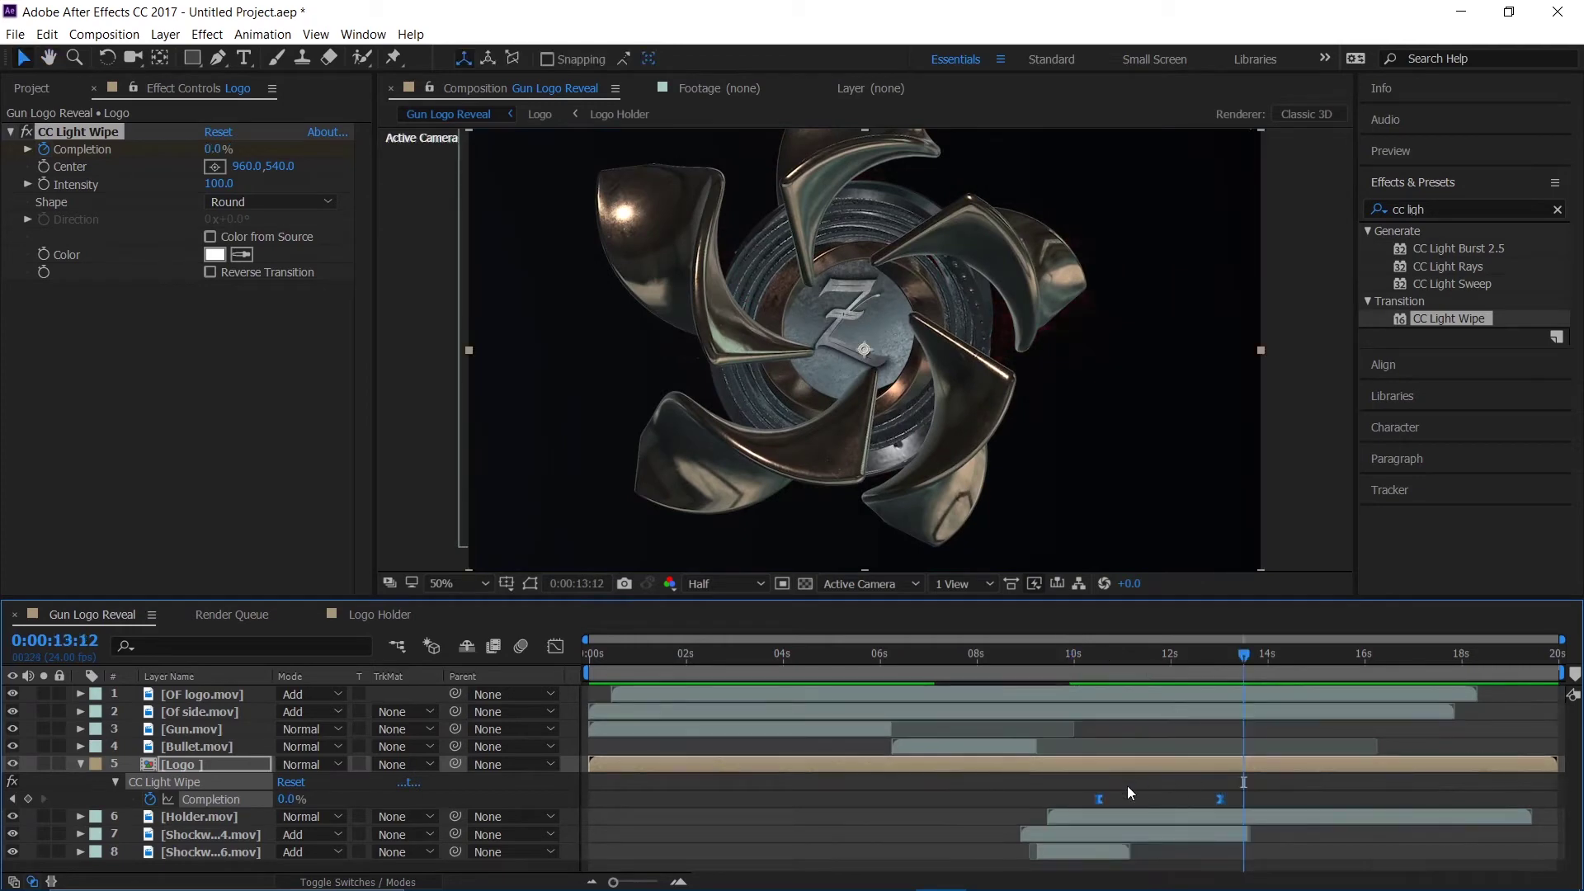
Step: Move the Logo layer's first CC Light Wipe Completion keyframe slightly later, preview the wipe from 0:00:10:09, and collapse the layer
click(1097, 801)
drag(1095, 800, 1108, 800)
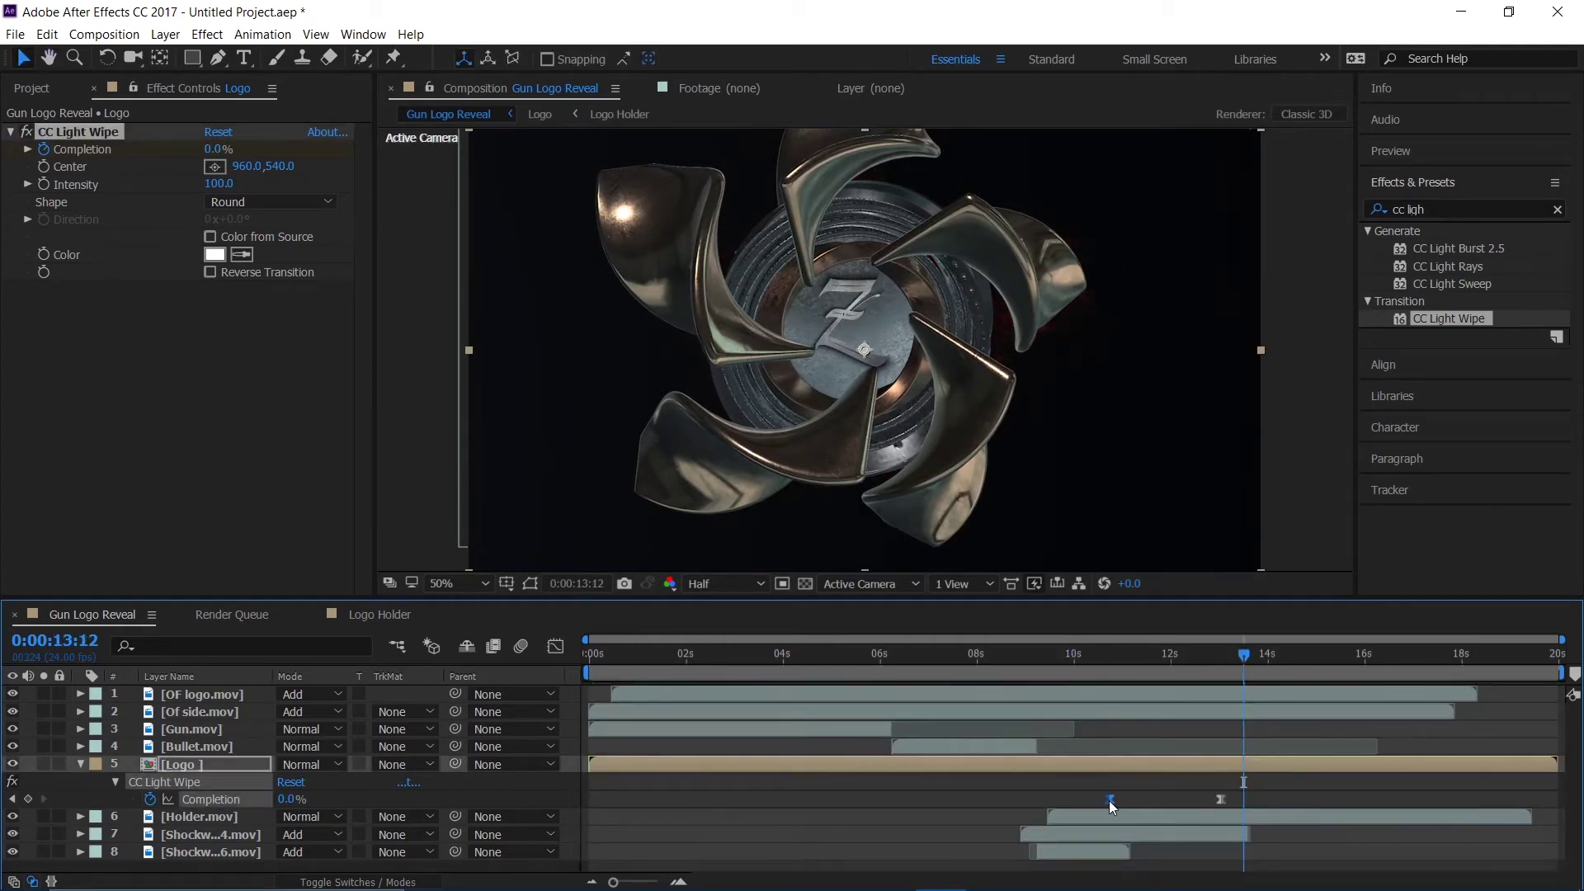
click(1093, 654)
key(space)
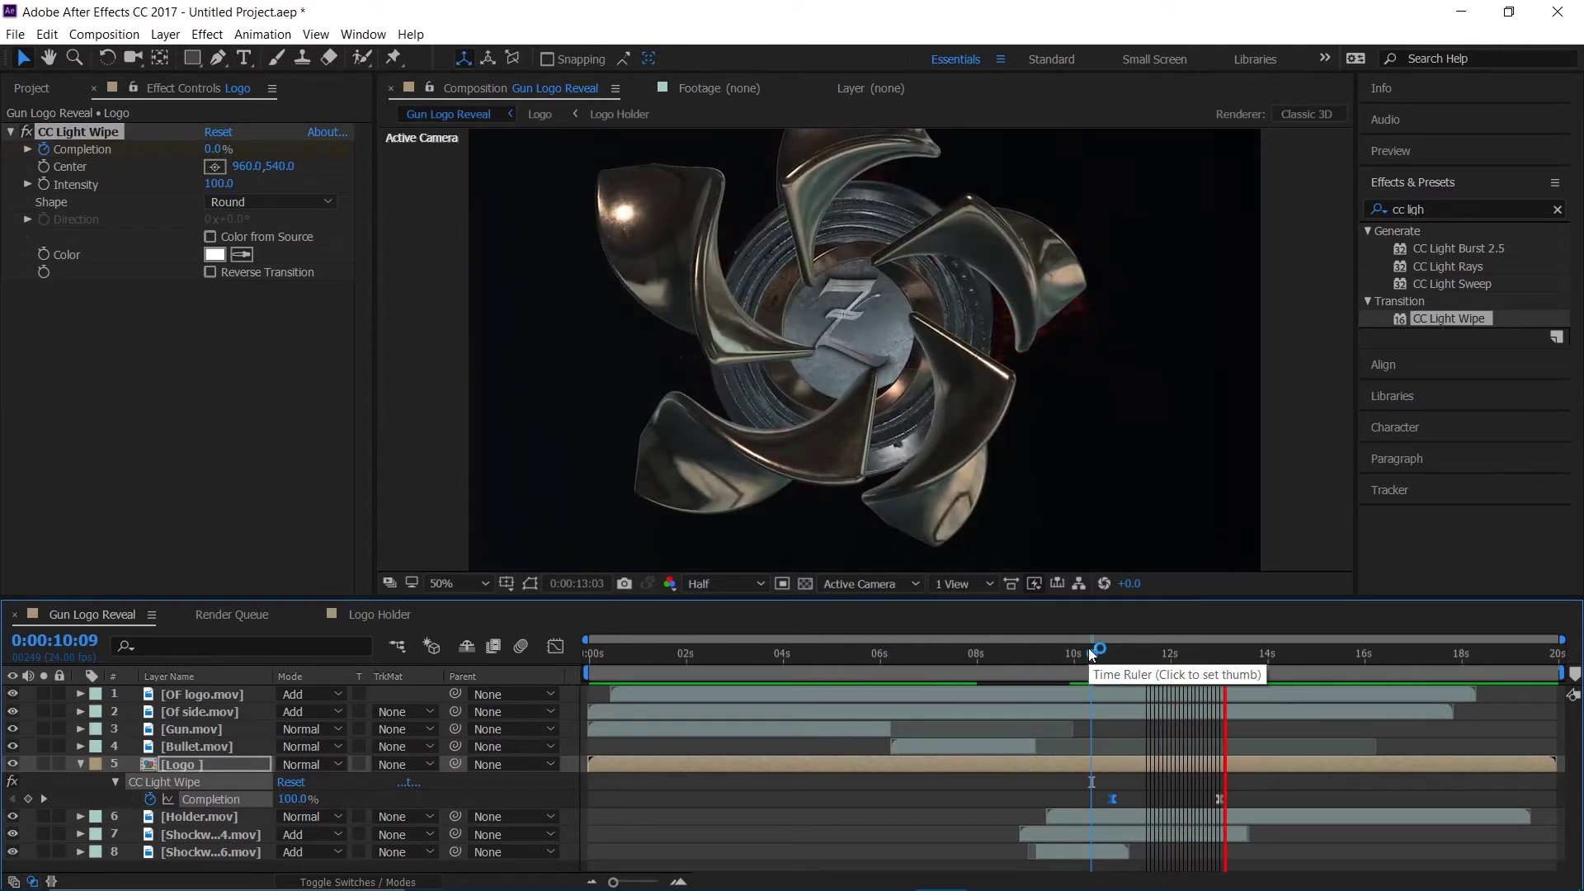
key(space)
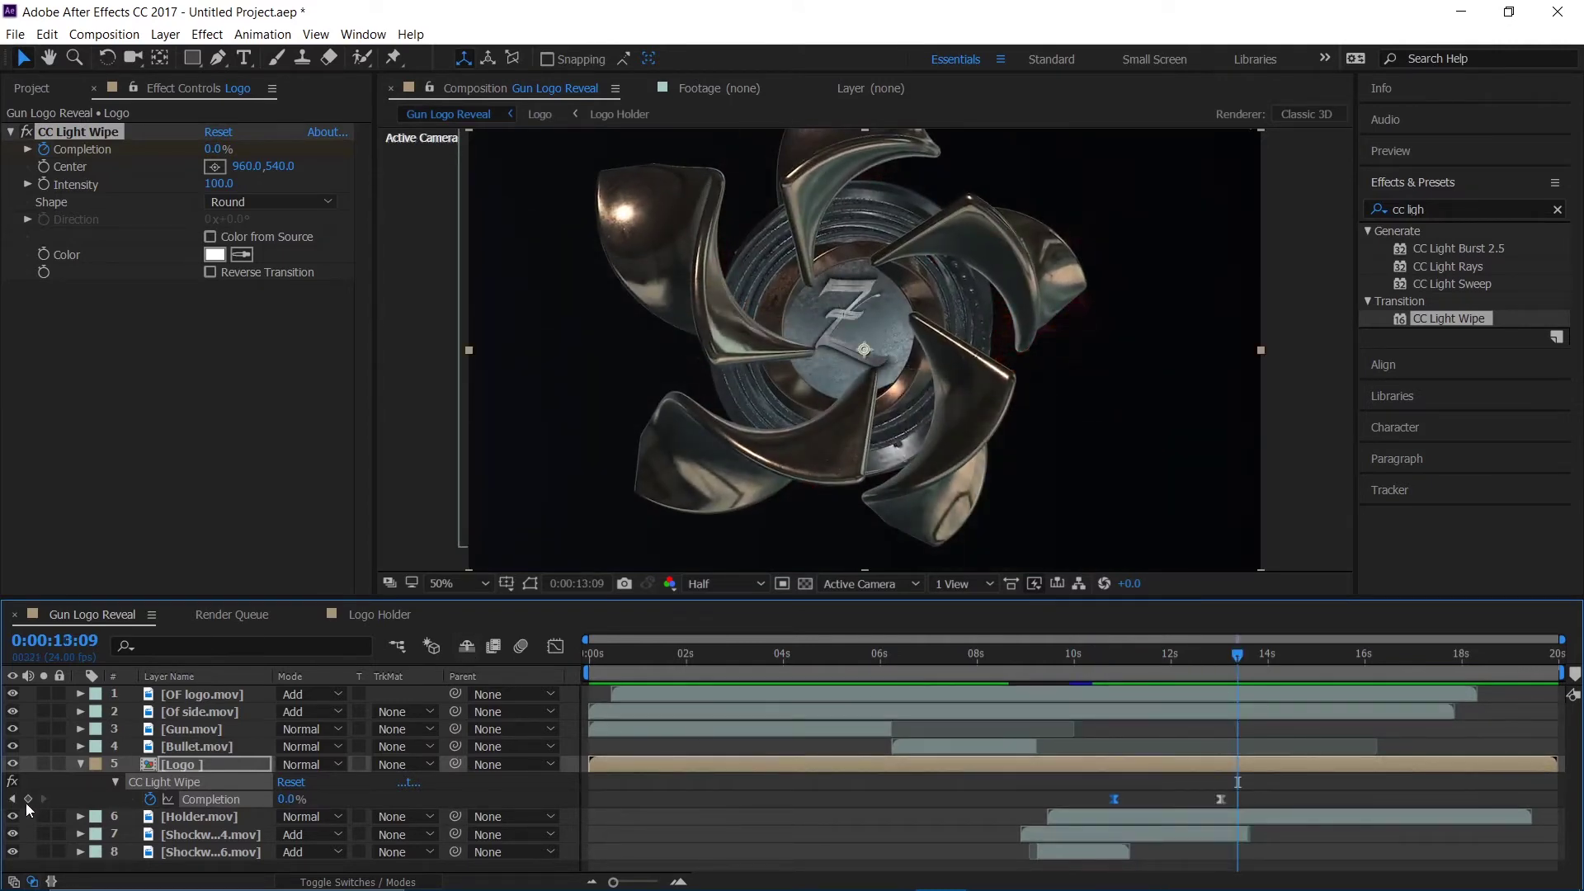
click(82, 765)
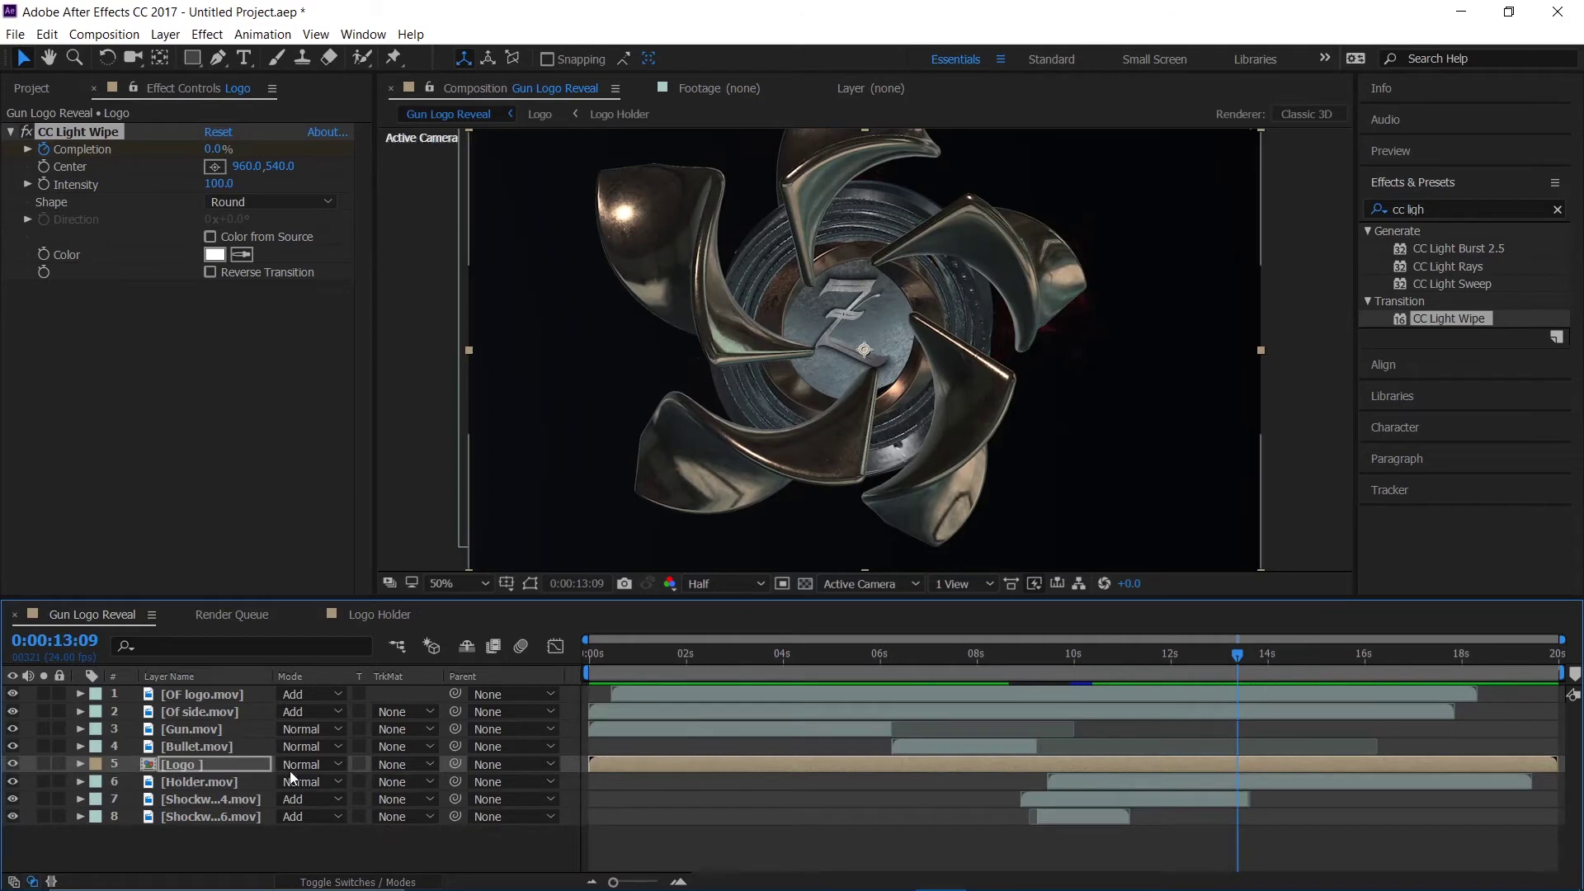
Step: Start a new text layer over the gun at 0:00:01:12
drag(775, 655, 665, 672)
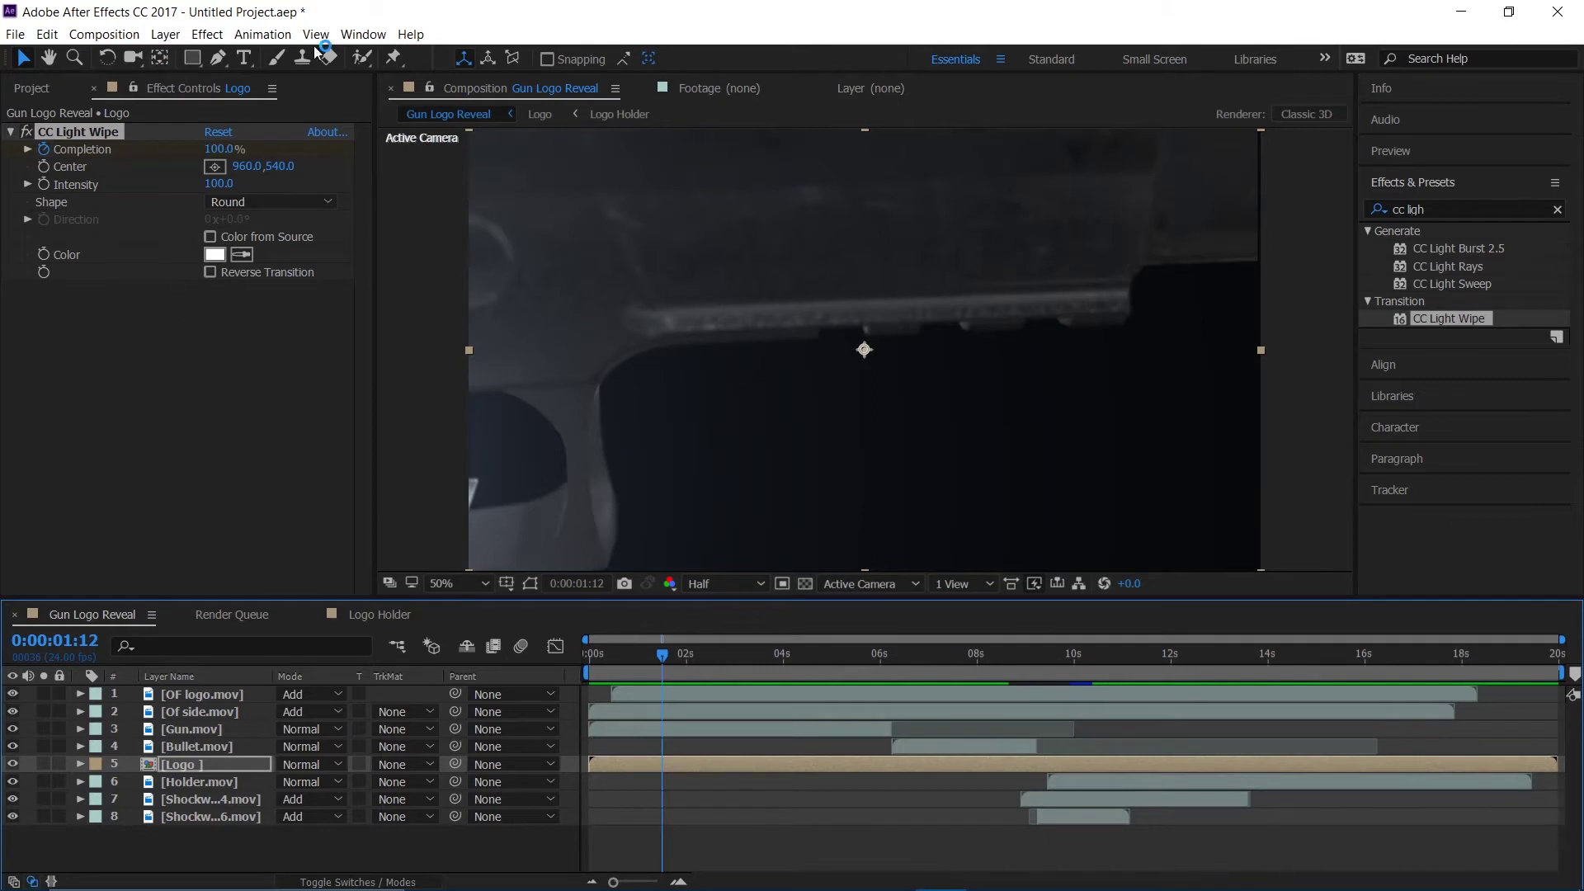
click(244, 58)
click(668, 274)
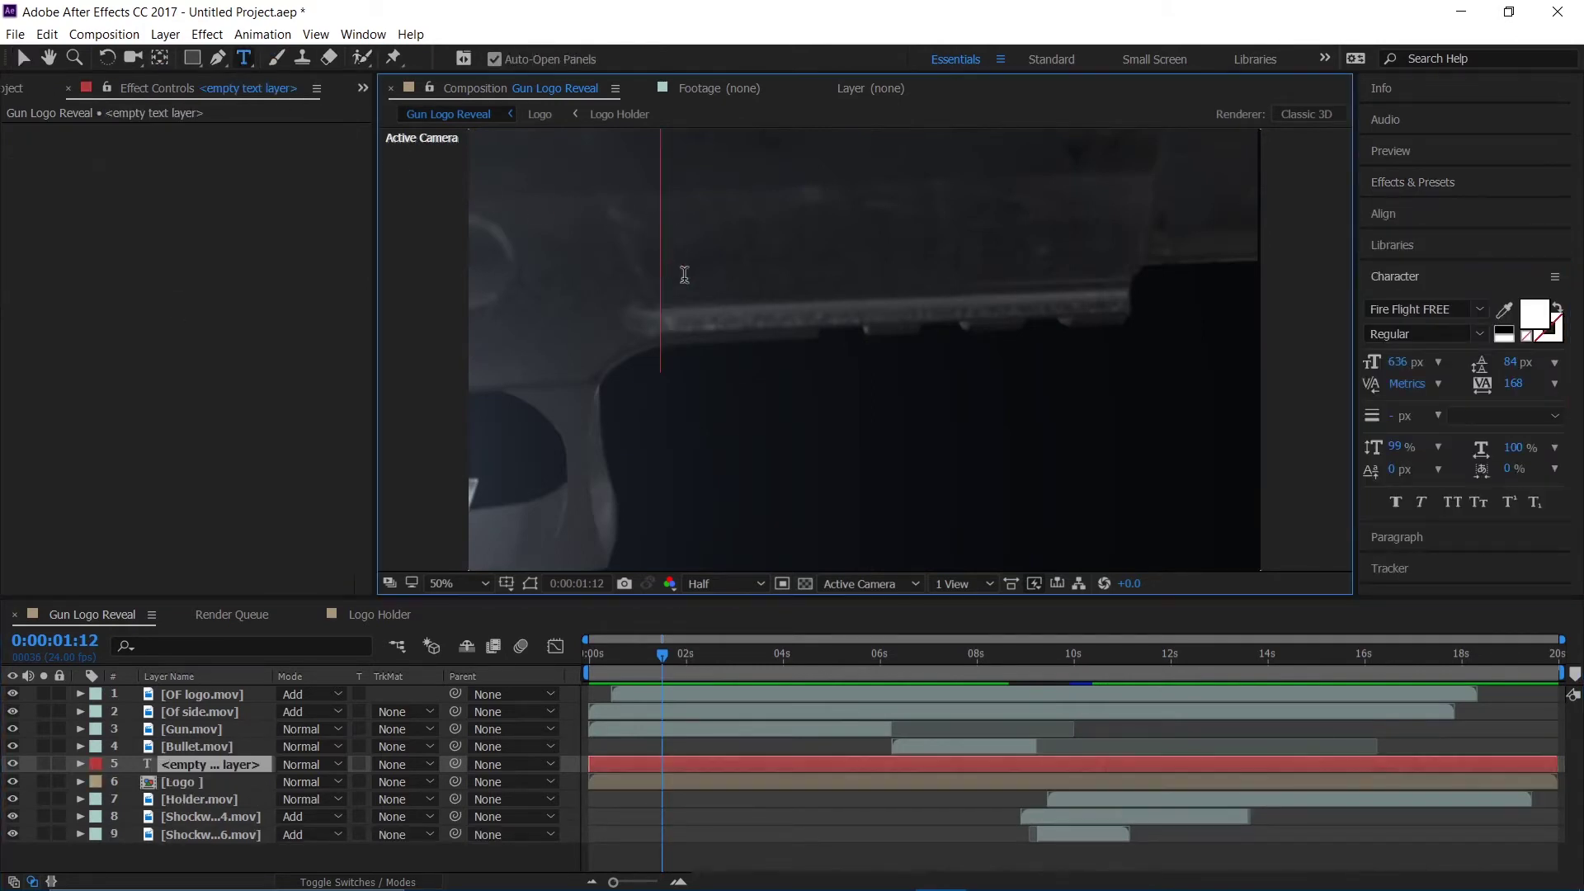
text(cre)
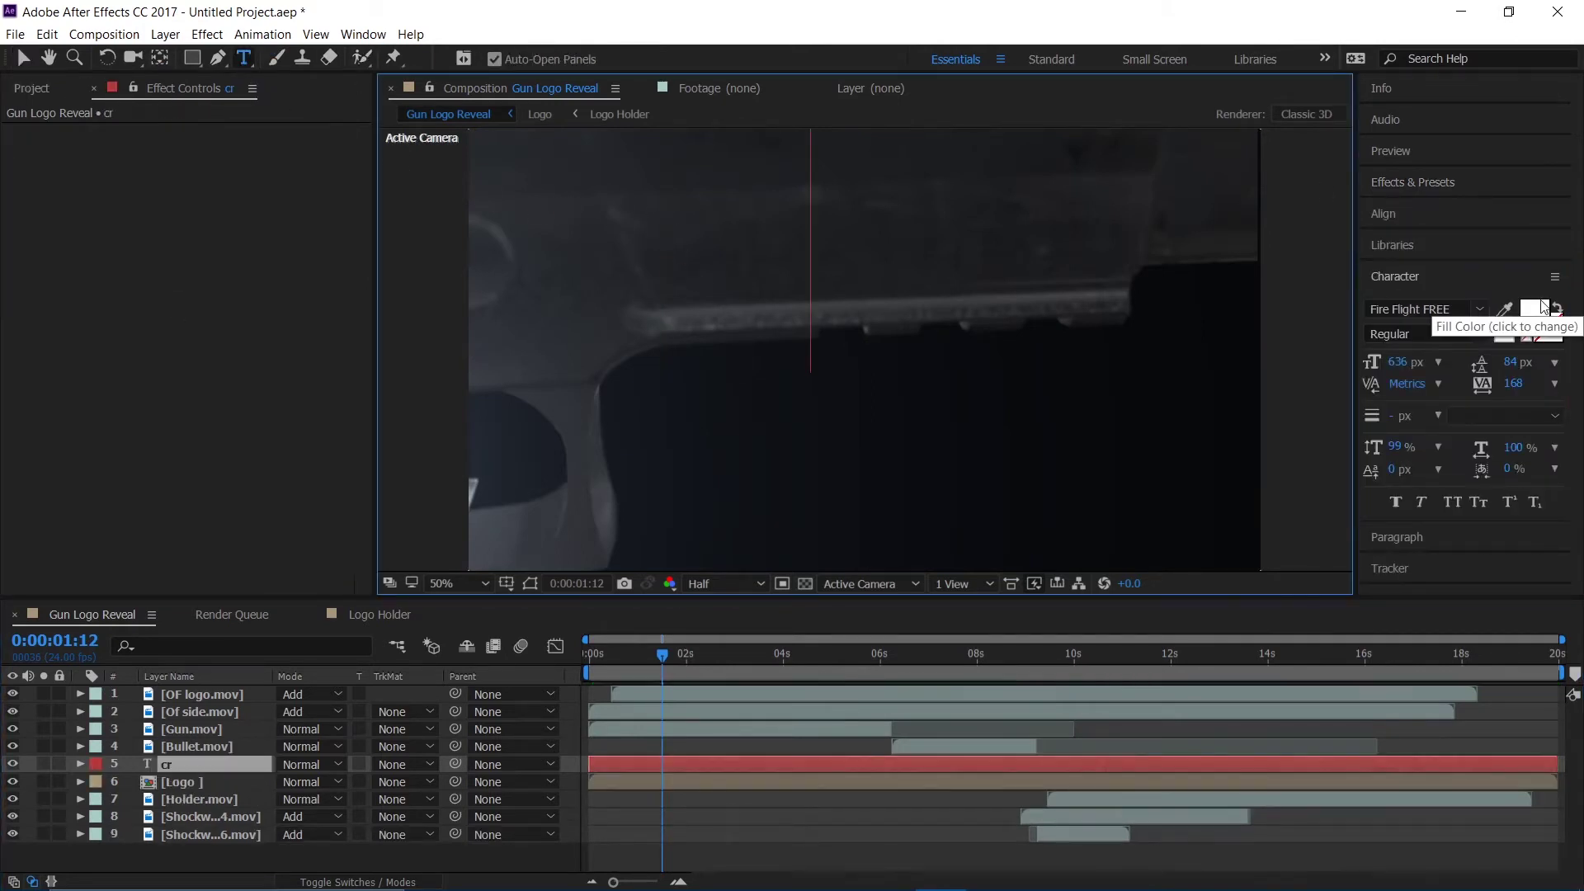
key(BackSpace)
key(BackSpace)
key(BackSpace)
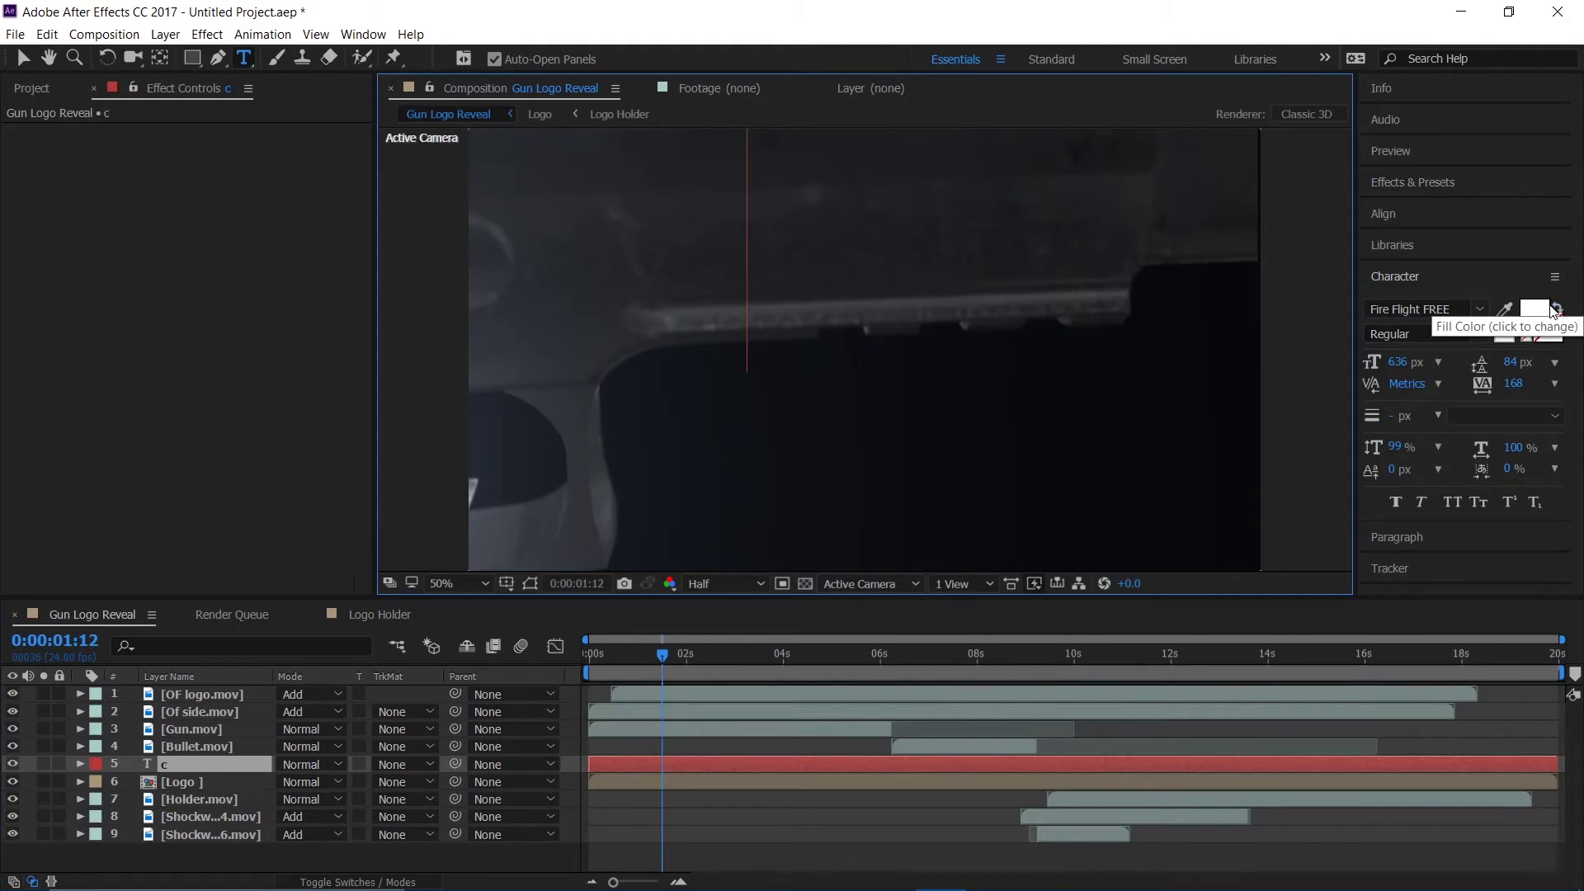
Step: Set the empty text layer's font to Oswald and its size to 150 px
click(1440, 308)
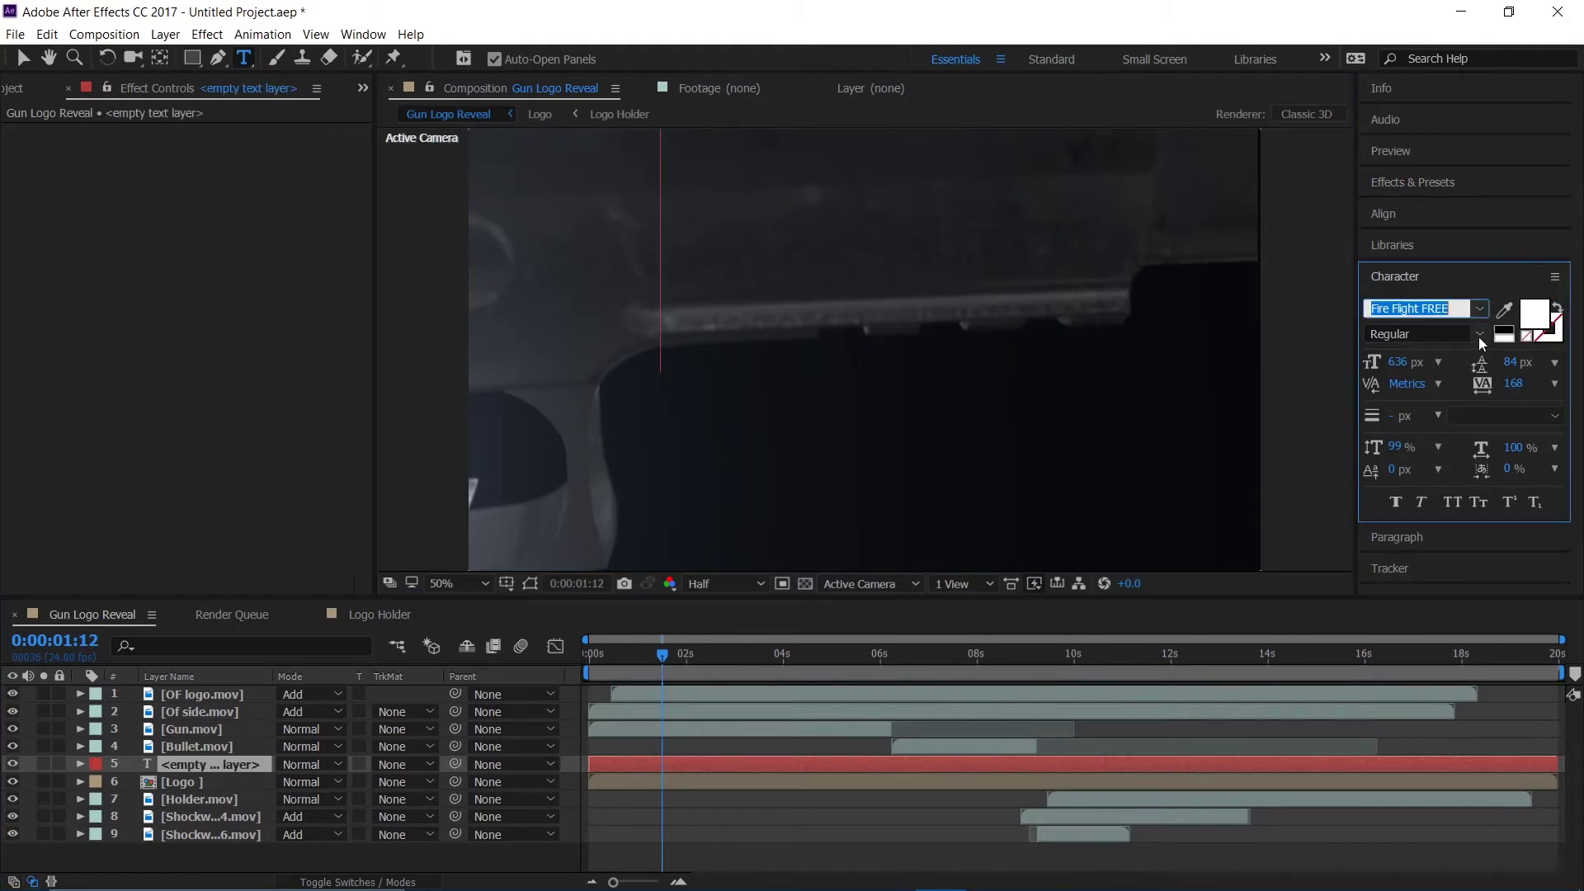
text(O)
key(BackSpace)
text(Sanskrit Text)
drag(1452, 304, 1293, 303)
text(Oswald)
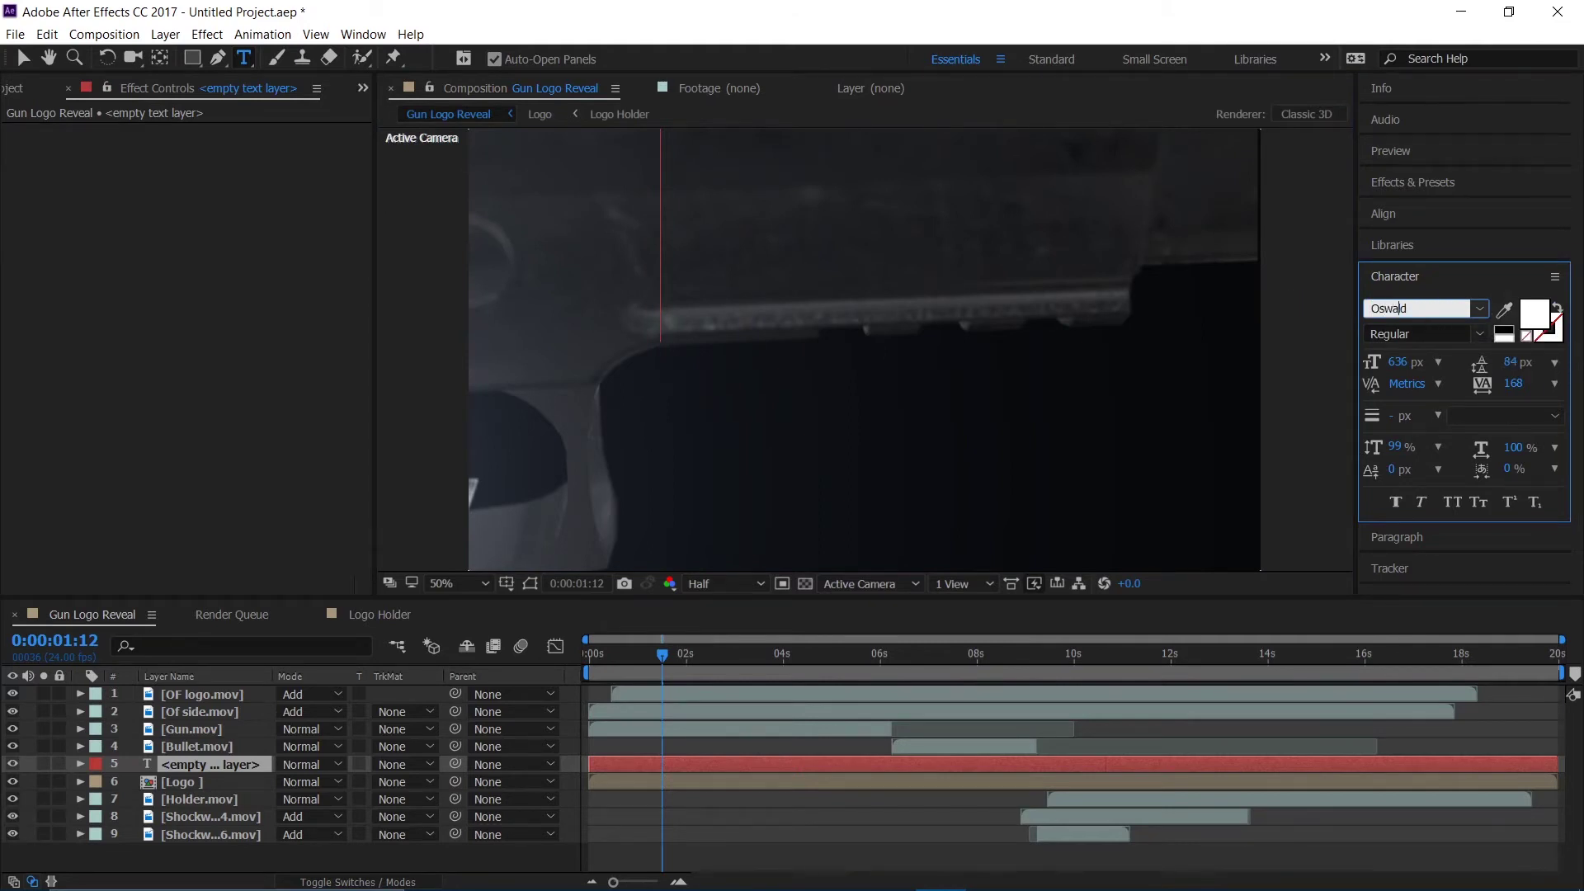
click(1402, 363)
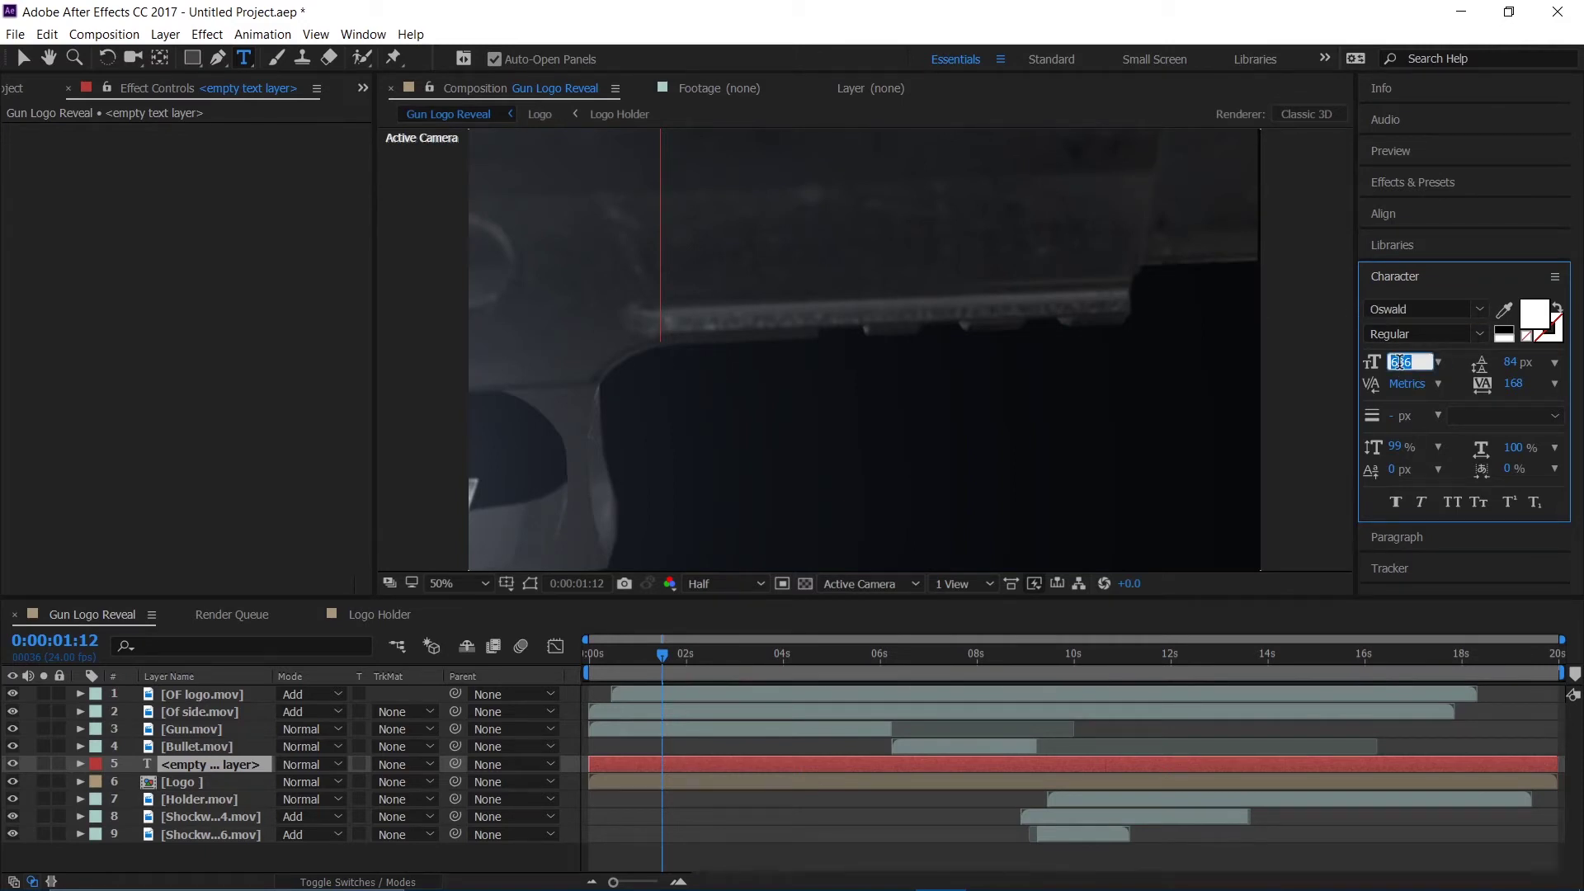
text(150)
key(Return)
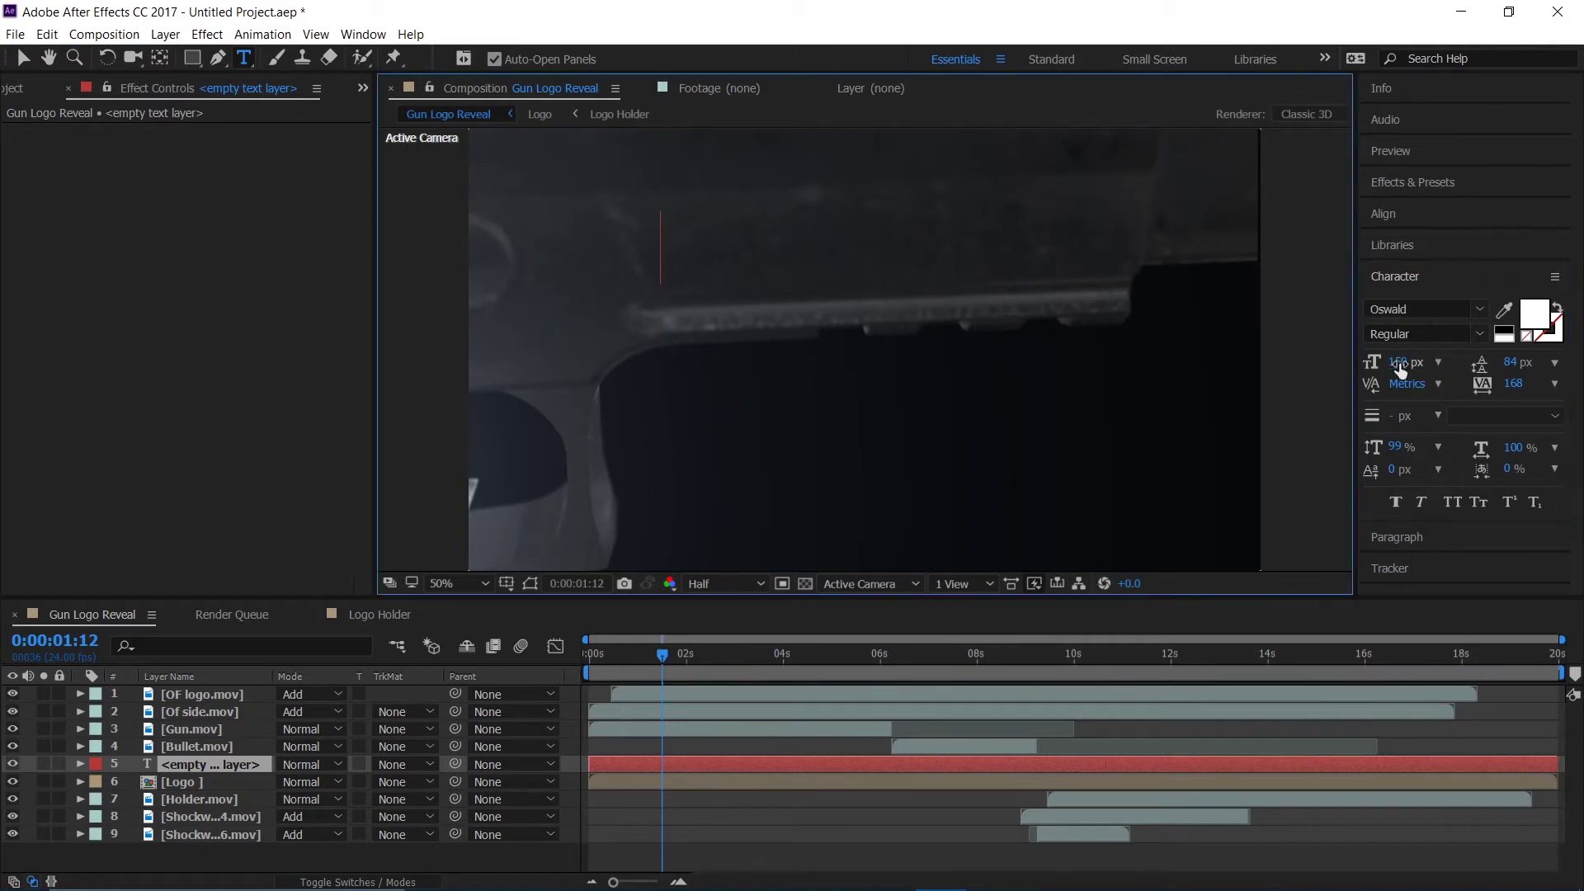
text(DEC)
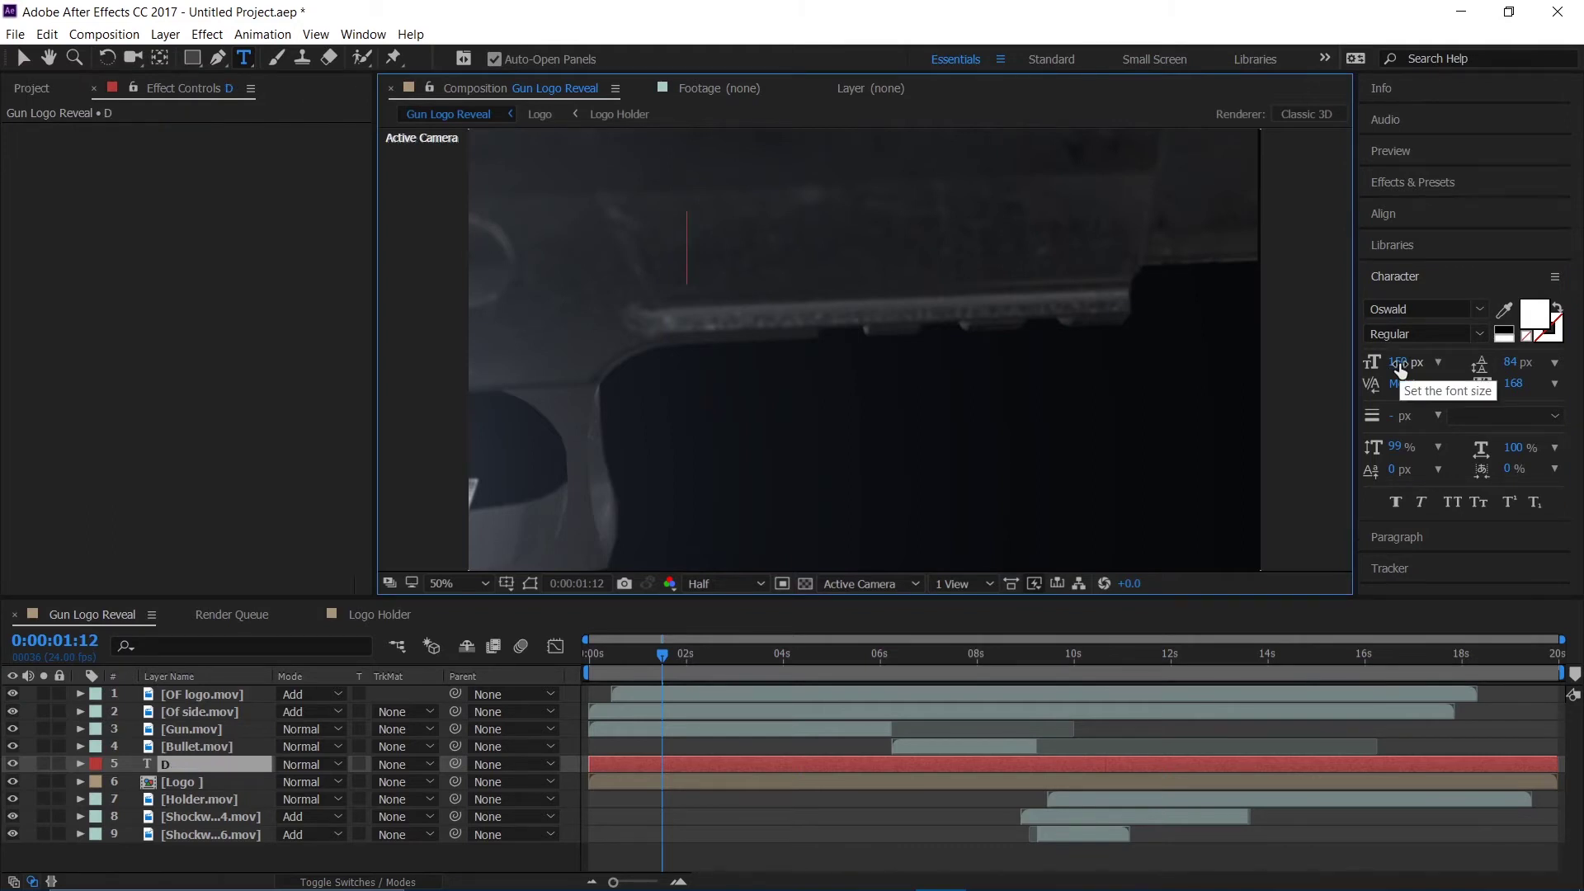
key(BackSpace)
key(BackSpace)
key(BackSpace)
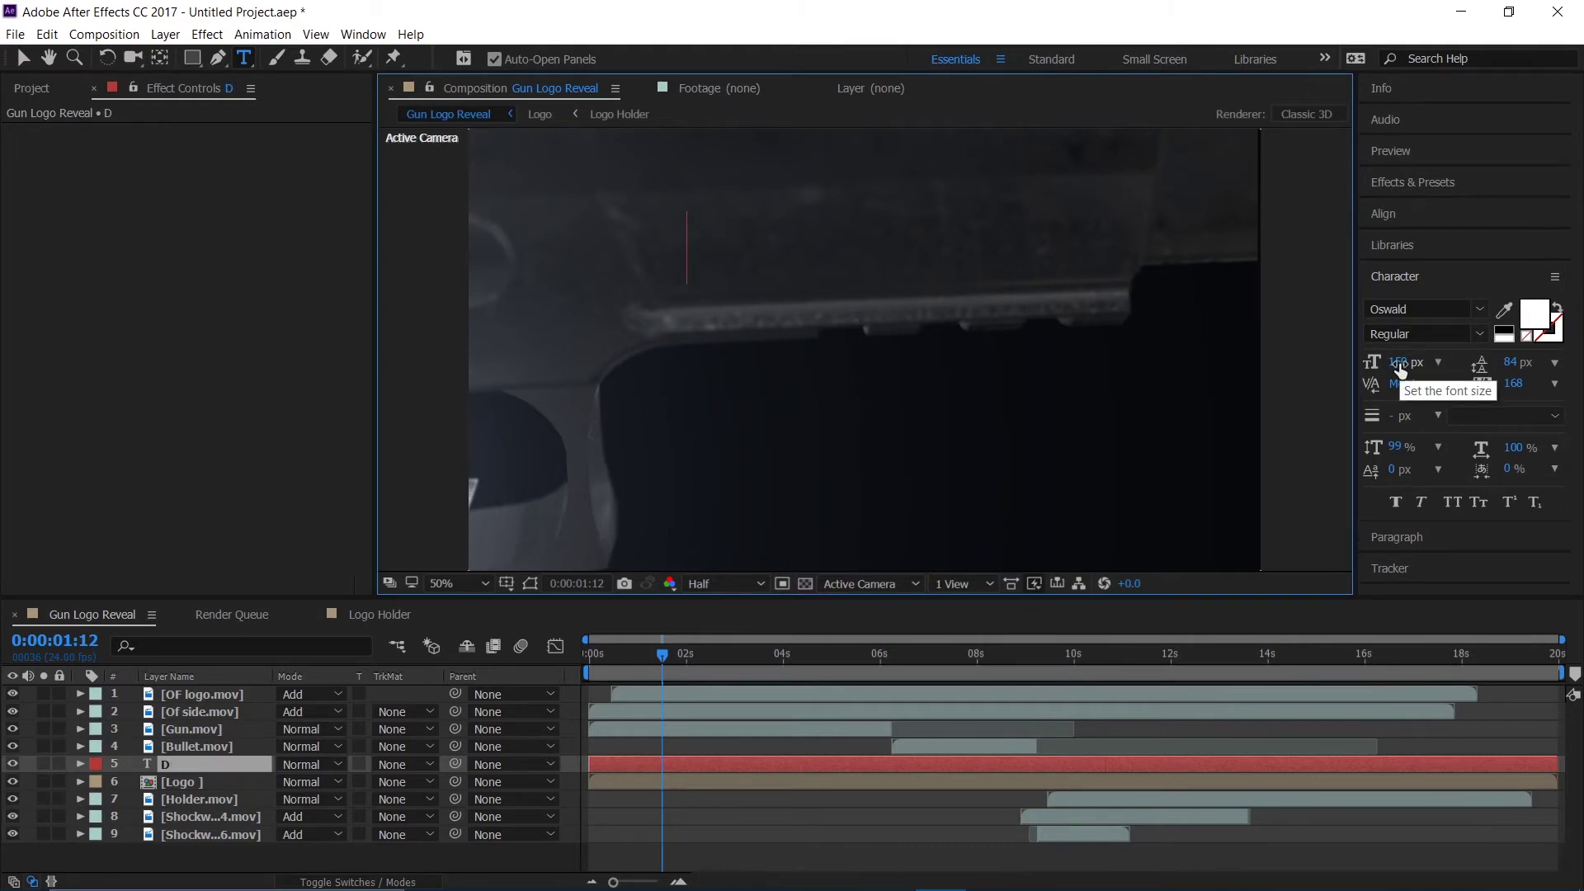
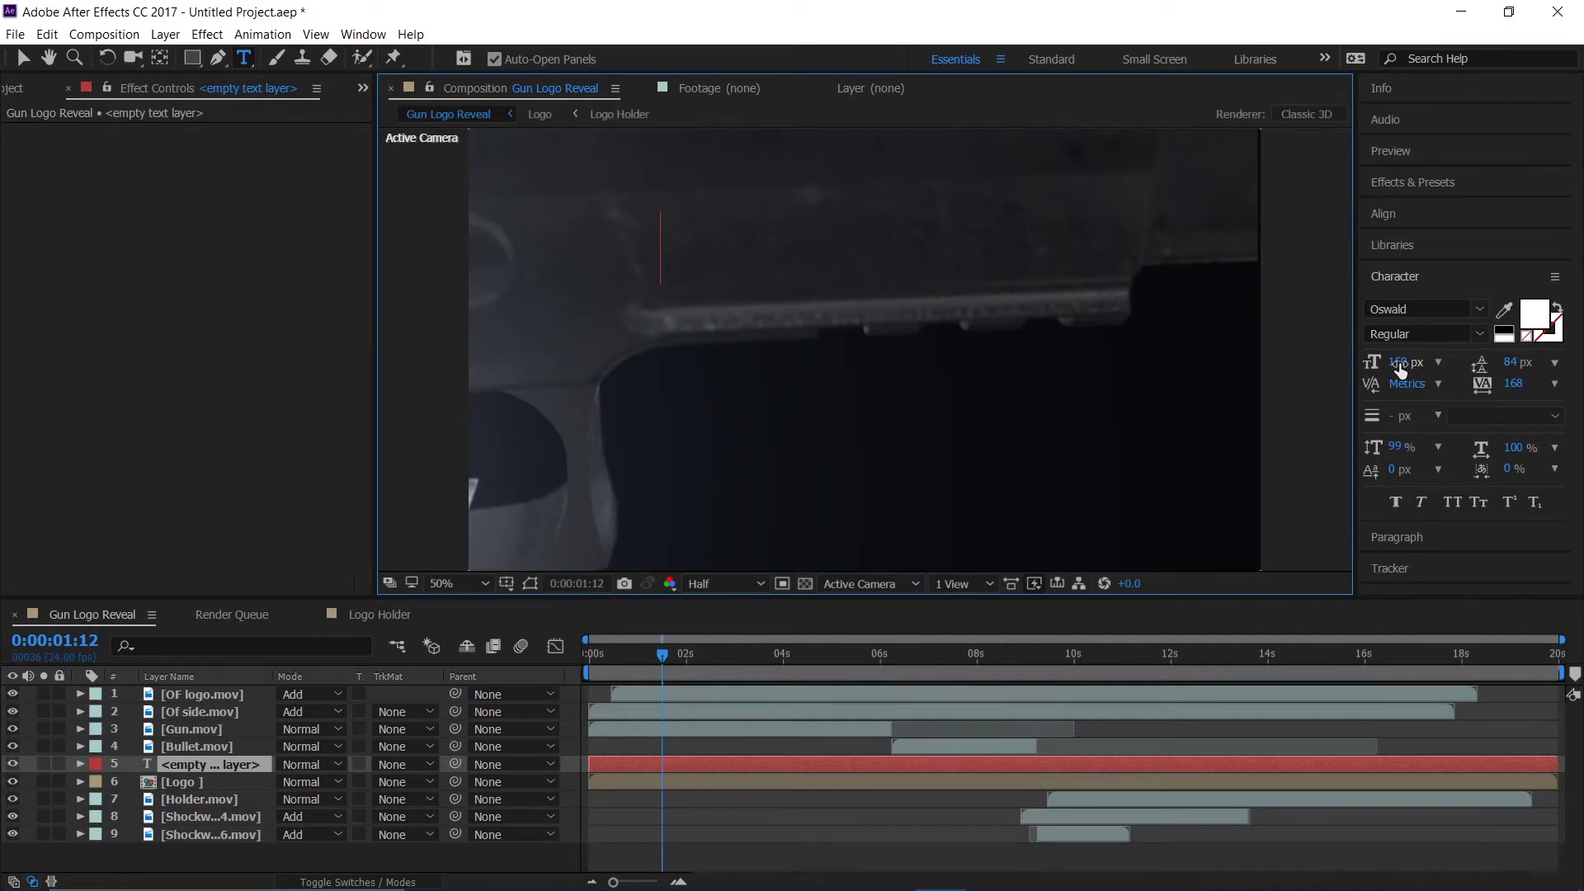
Step: Enter "GUN LOGO REVEAL" as the title text and place its layer directly above Gun.mov in the layer stack
text(GUN LO)
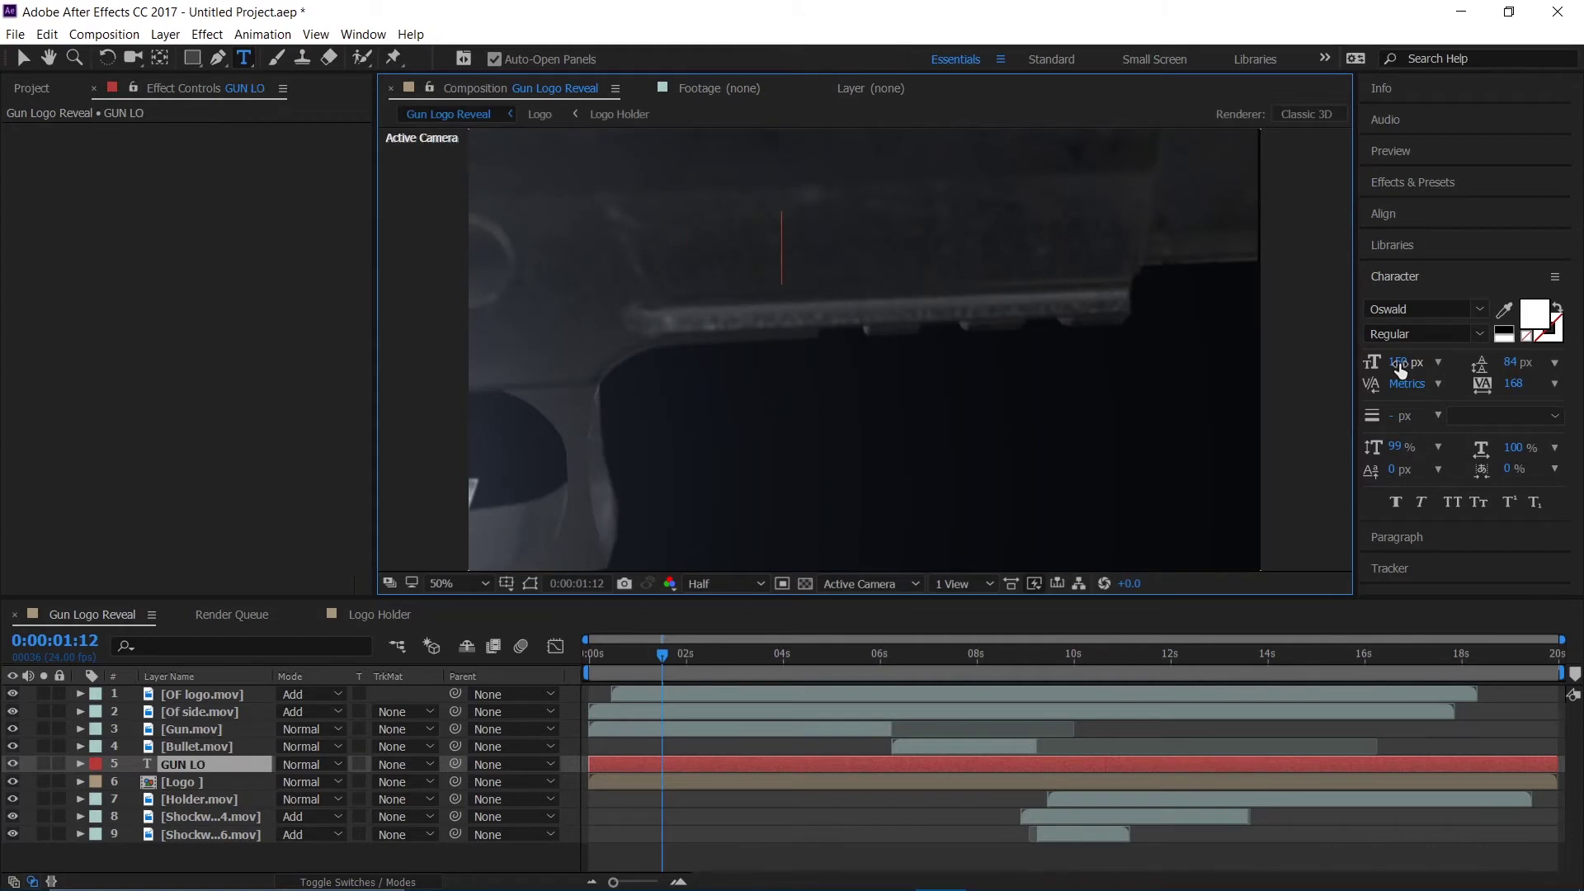
text(GO R3EVEAL)
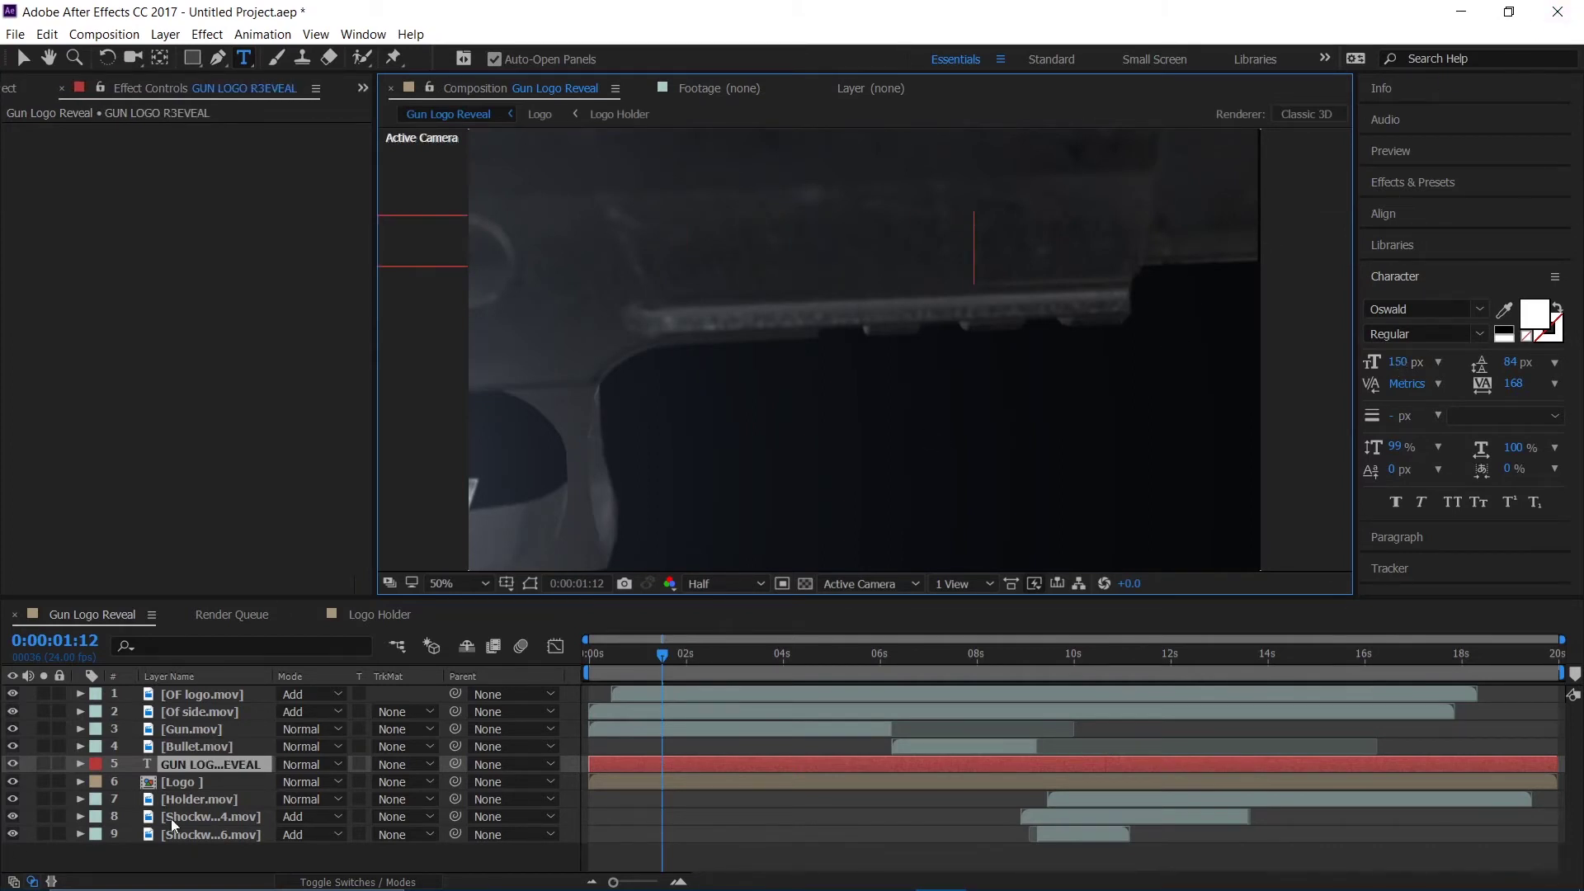
drag(194, 764, 229, 724)
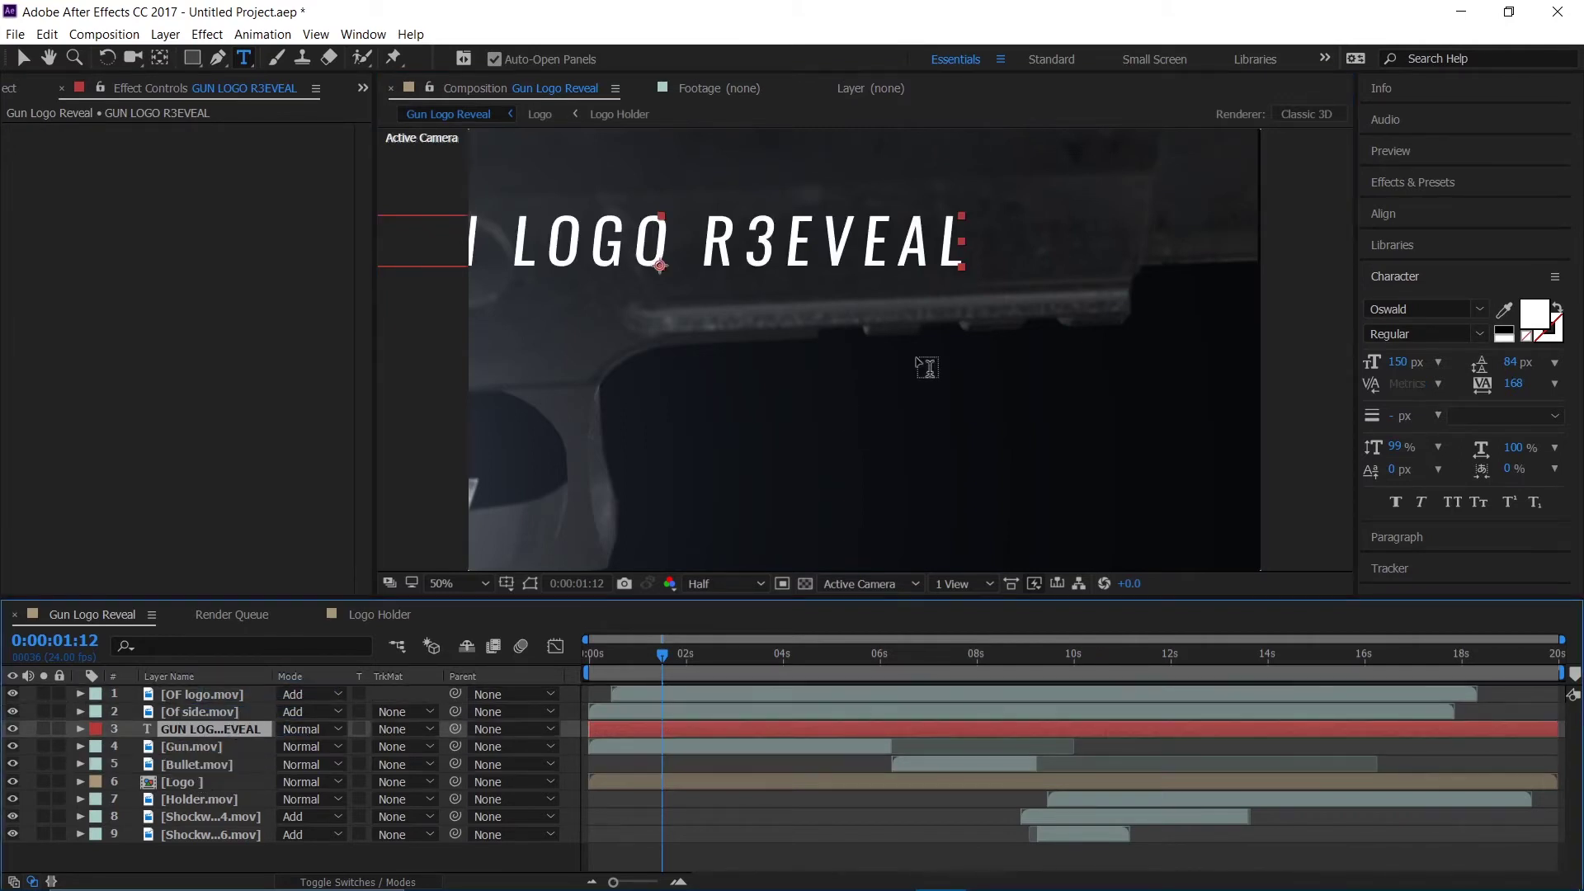
double_click(185, 731)
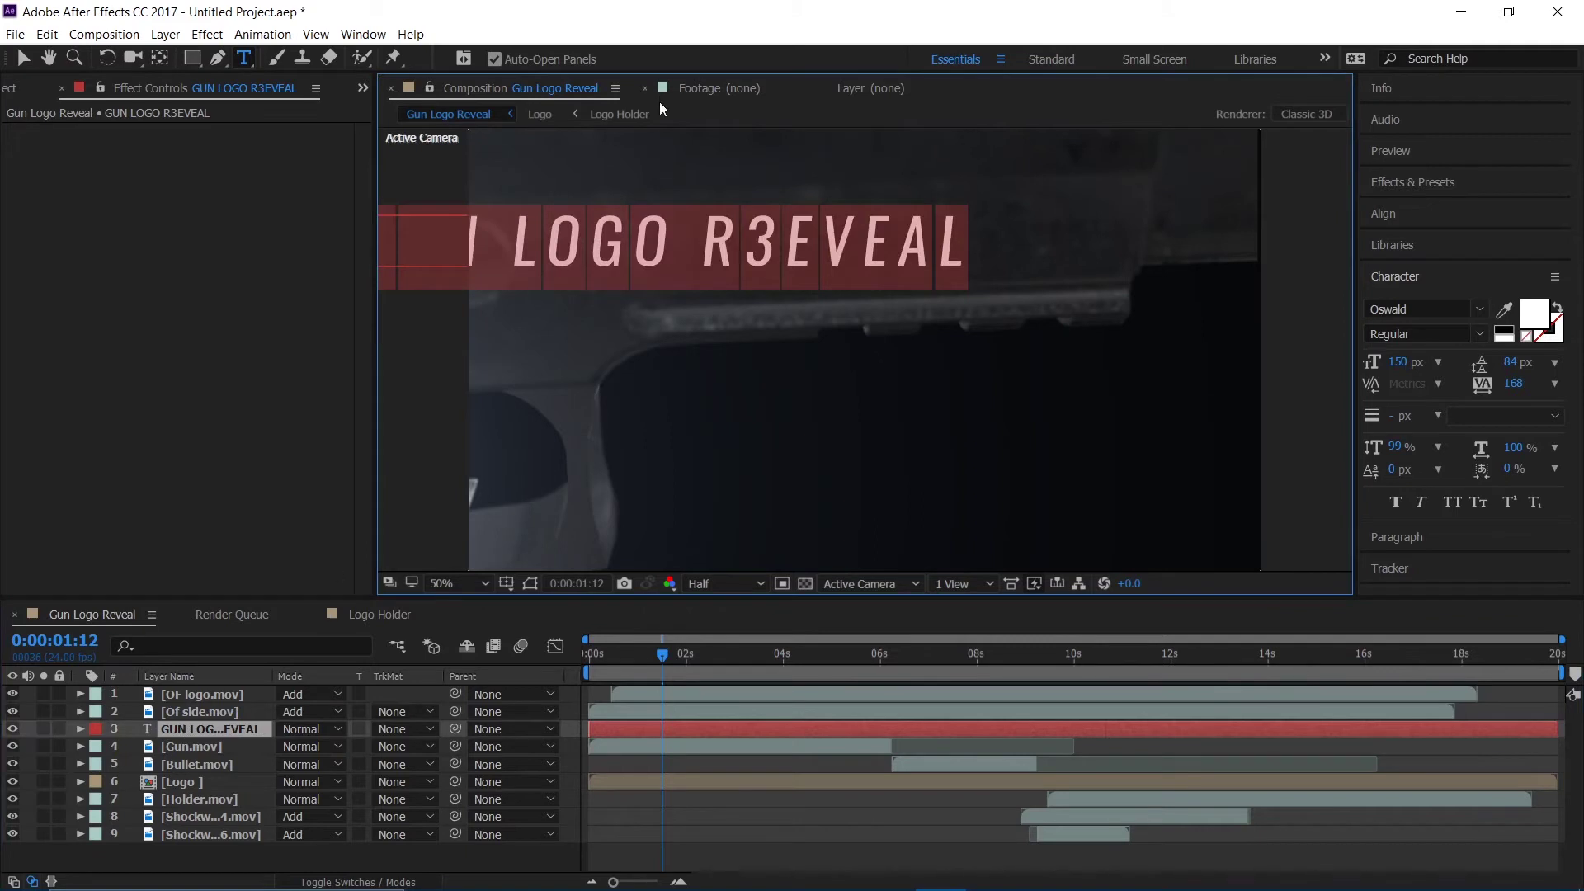
click(791, 230)
key(BackSpace)
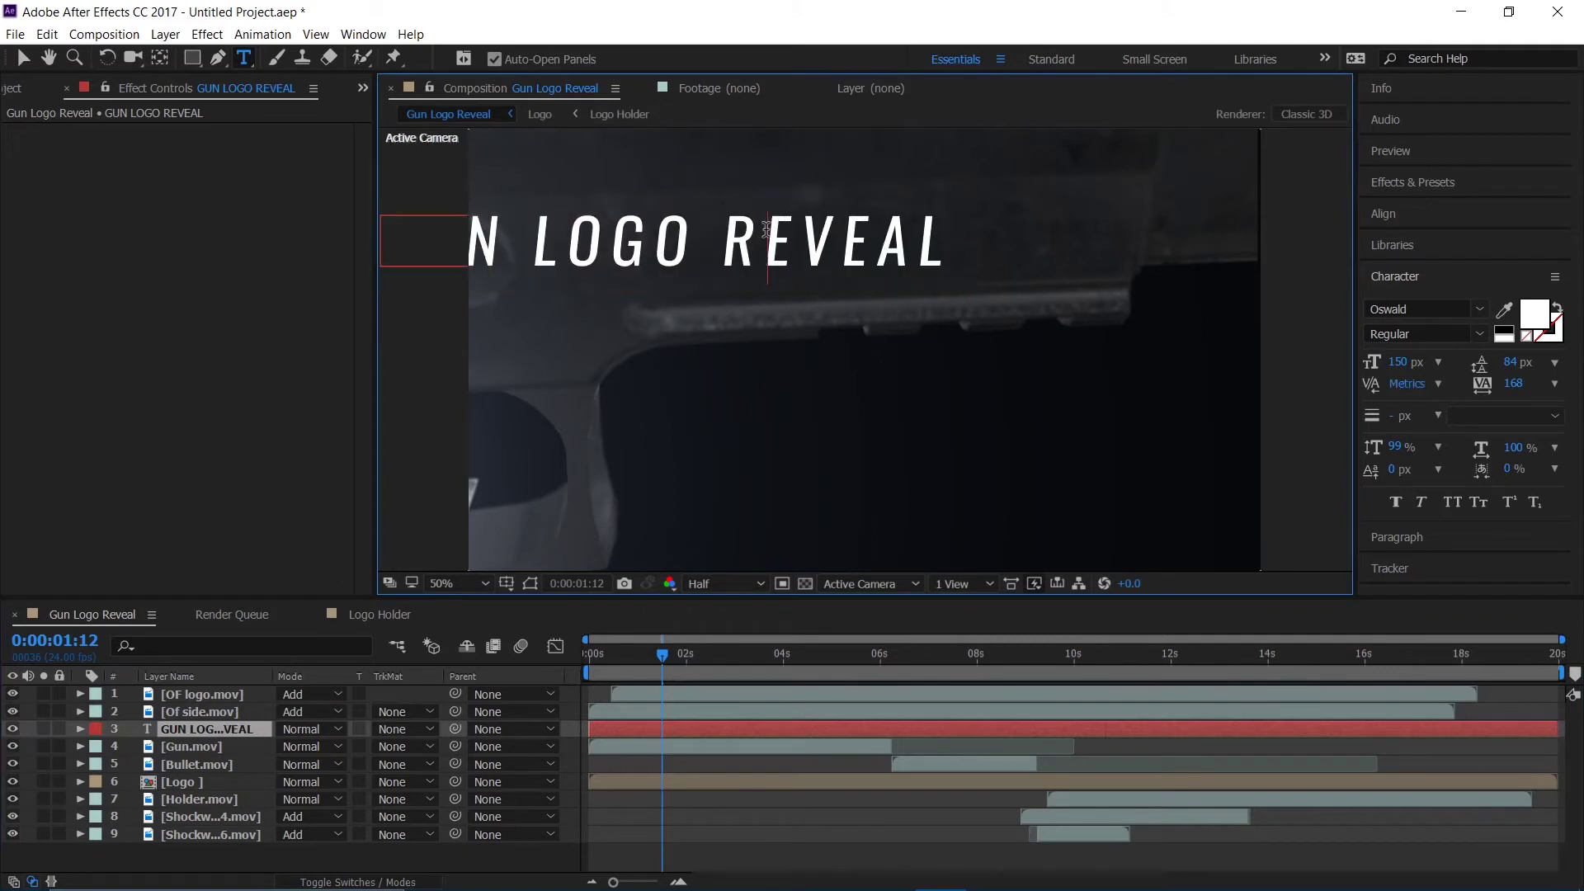
Step: Scale the title text layer to 72% and center it horizontally on the gun's slide
click(219, 743)
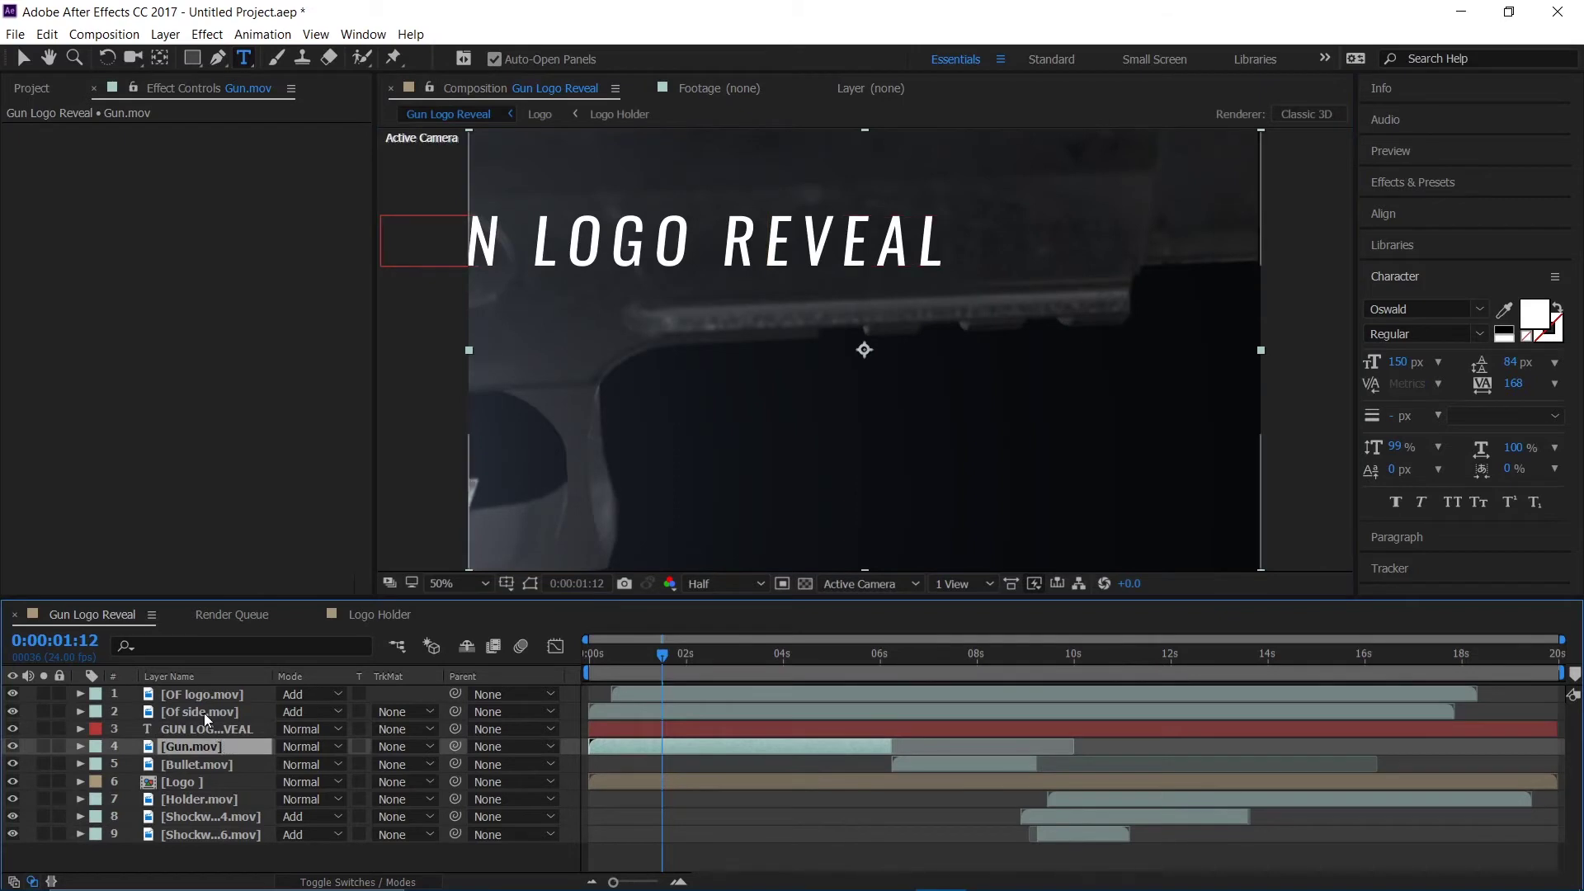
click(215, 729)
key(v)
drag(769, 224, 998, 224)
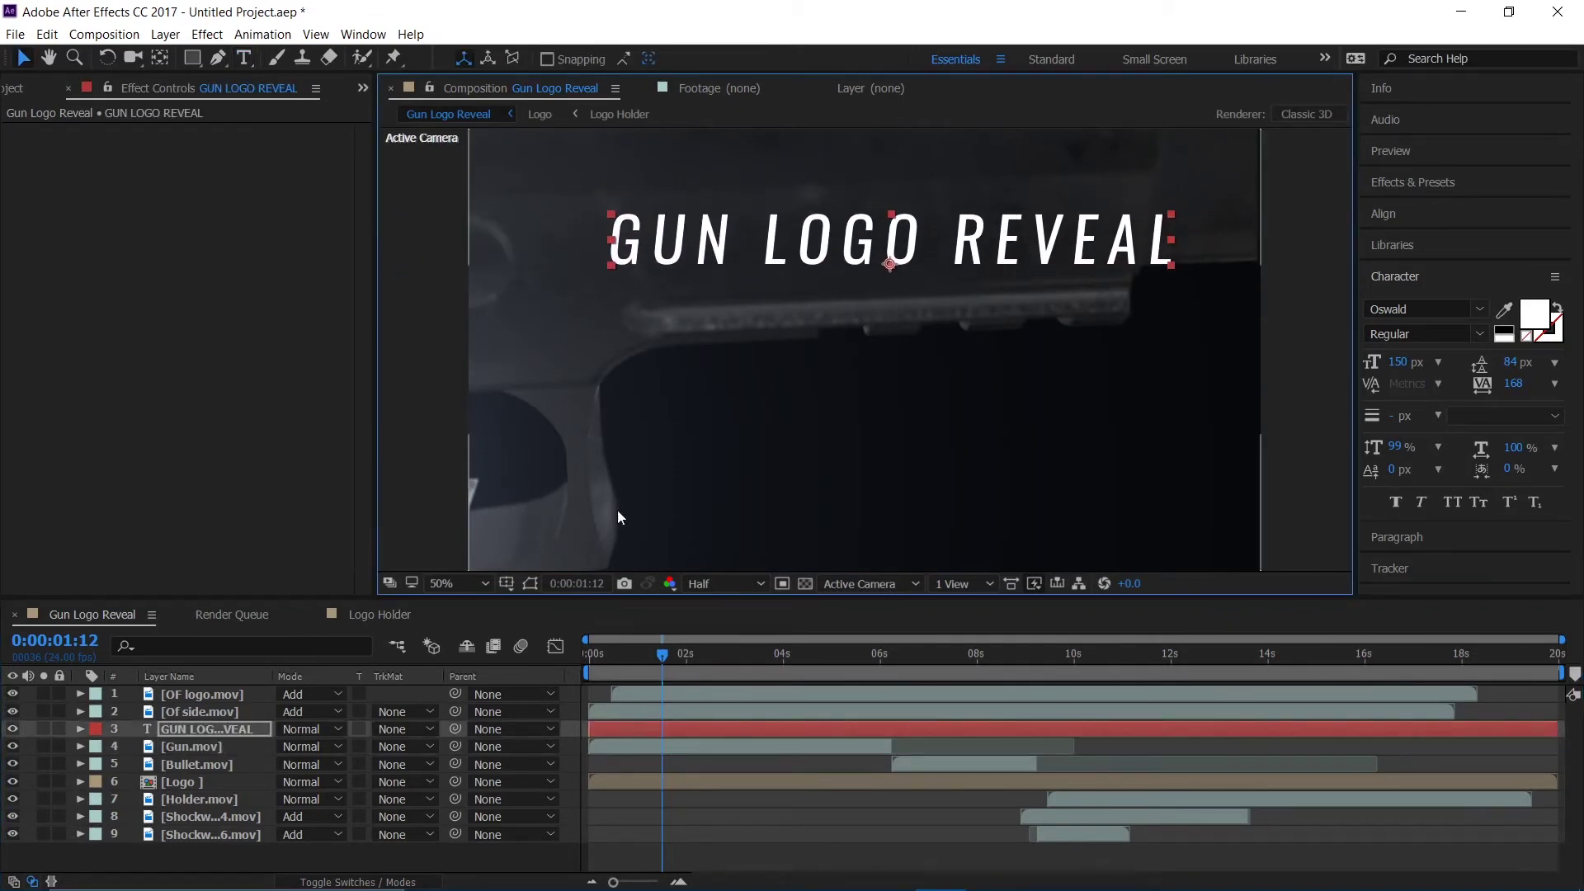
key(s)
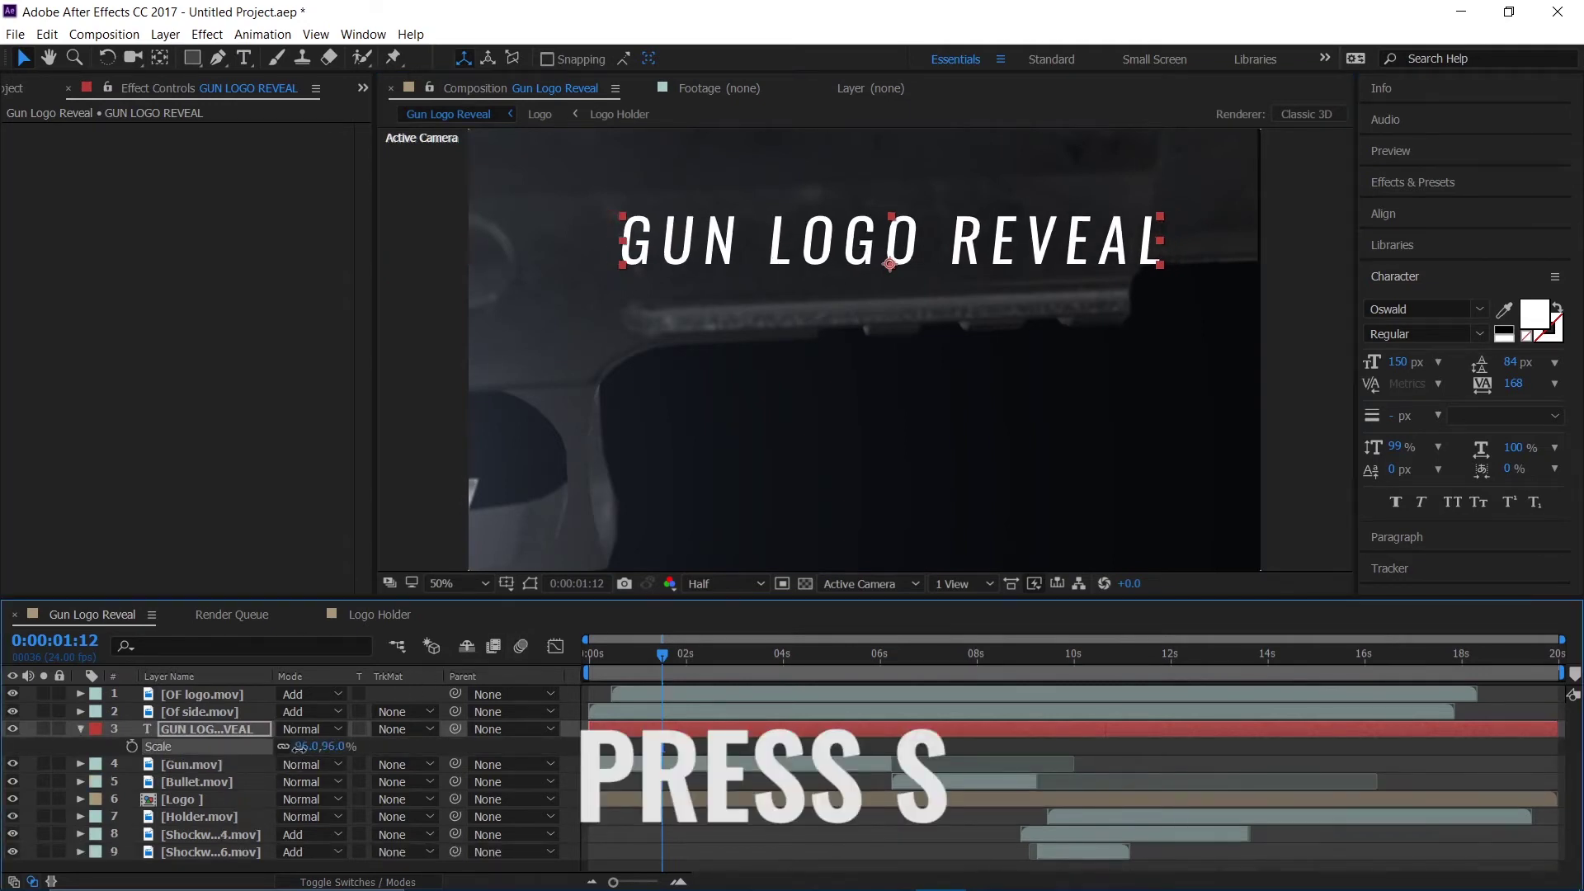
drag(310, 747, 280, 752)
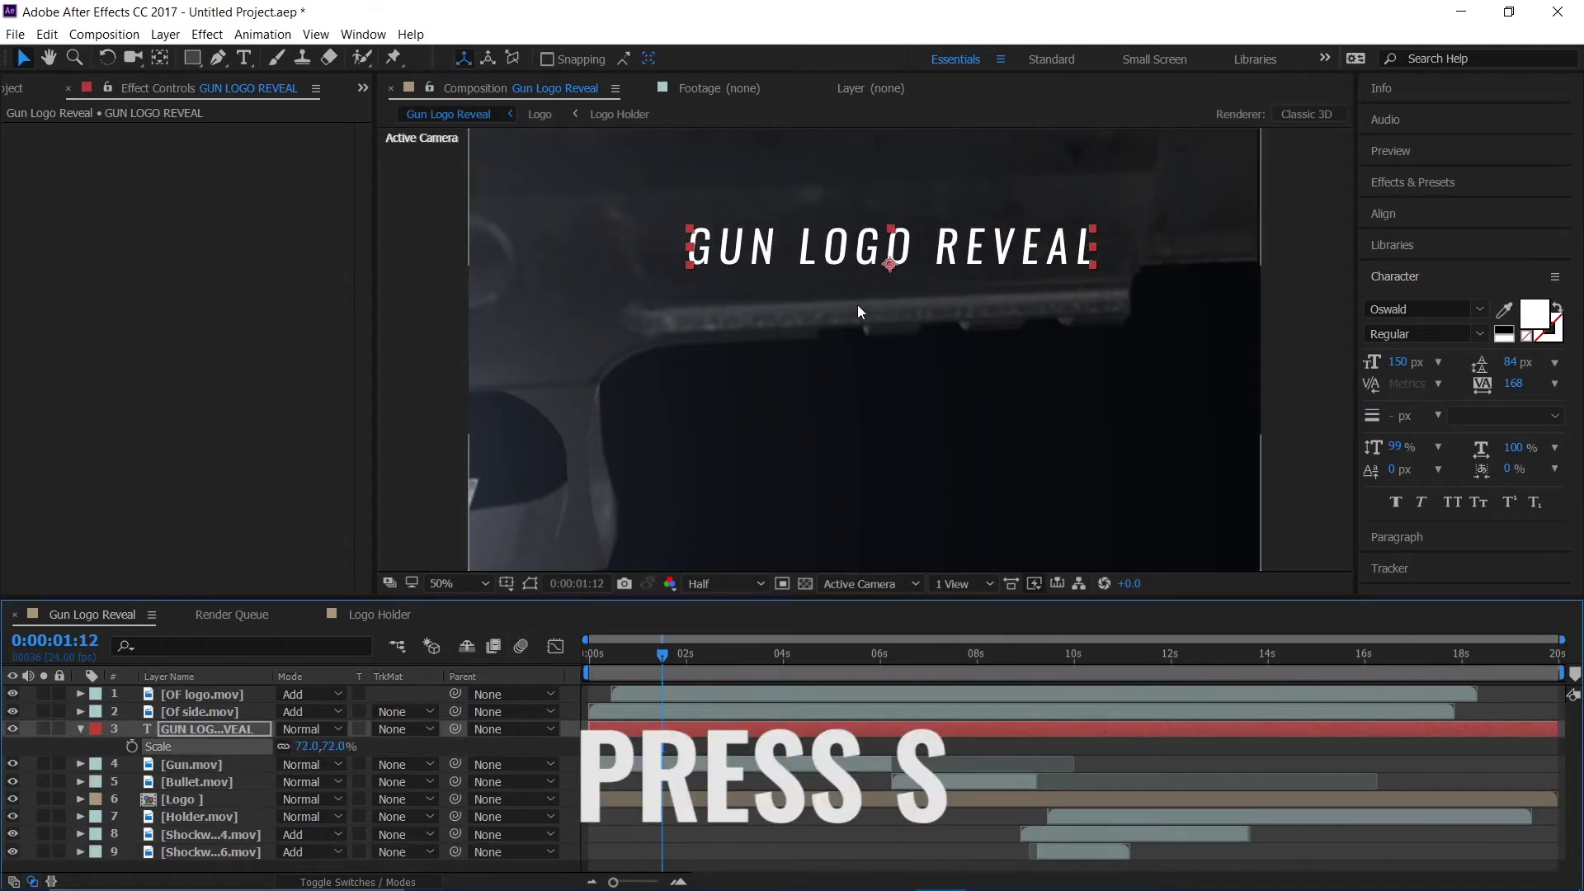
drag(927, 242, 901, 236)
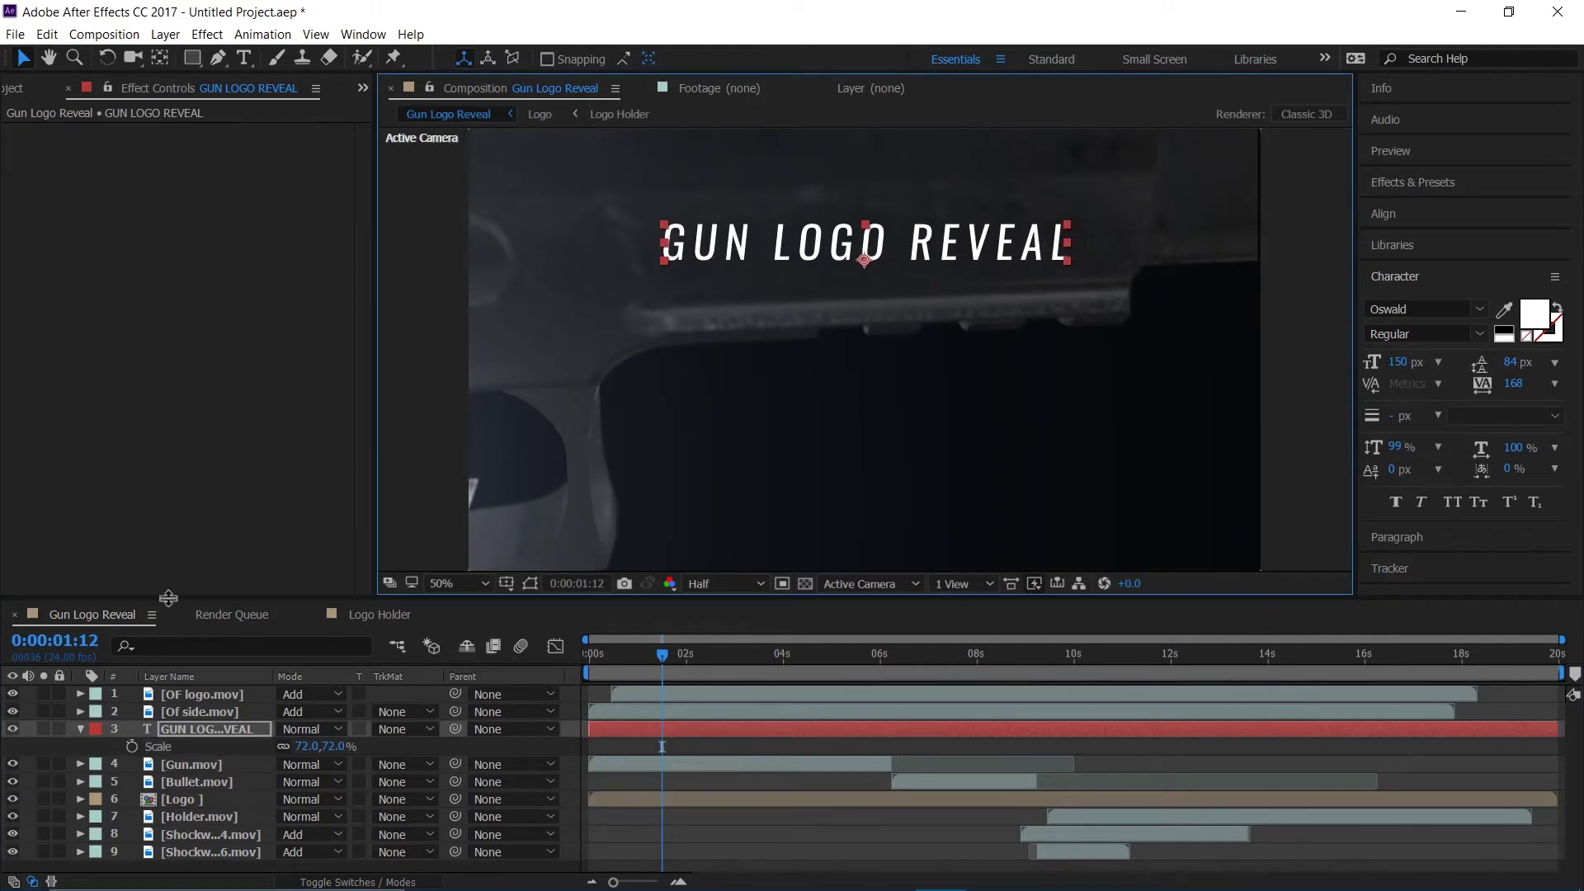
Step: Add Metal Texture.jpg to the Gun Logo Reveal composition directly below the title text layer
click(14, 88)
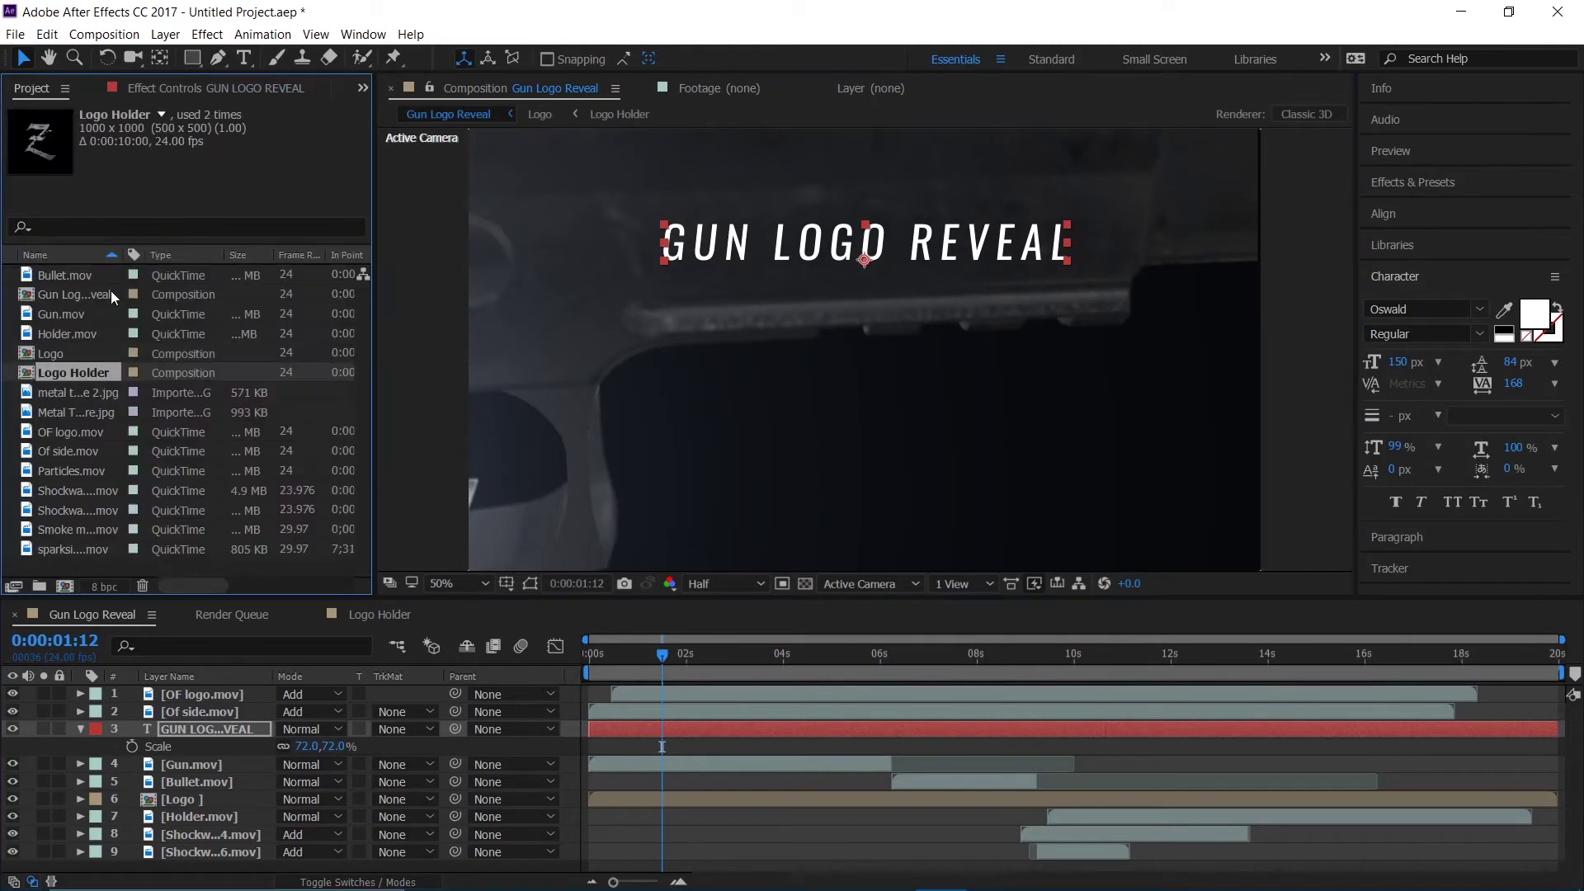
click(78, 393)
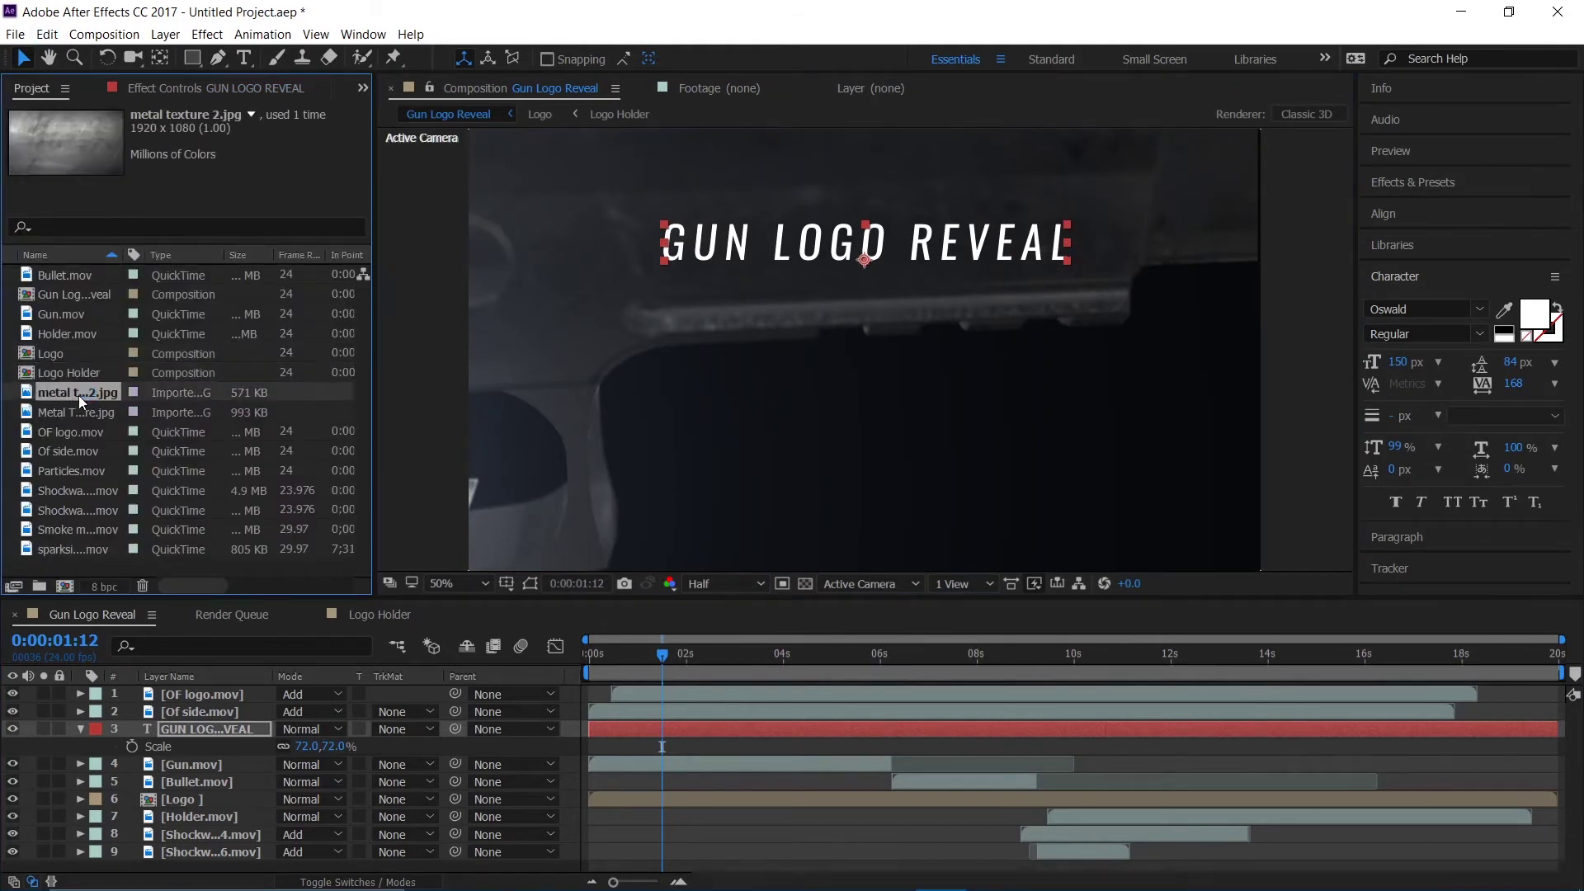
drag(81, 407, 256, 734)
Step: Scale the Metal Texture.jpg layer to 67% and position it so it covers the area behind the whole title
key(s)
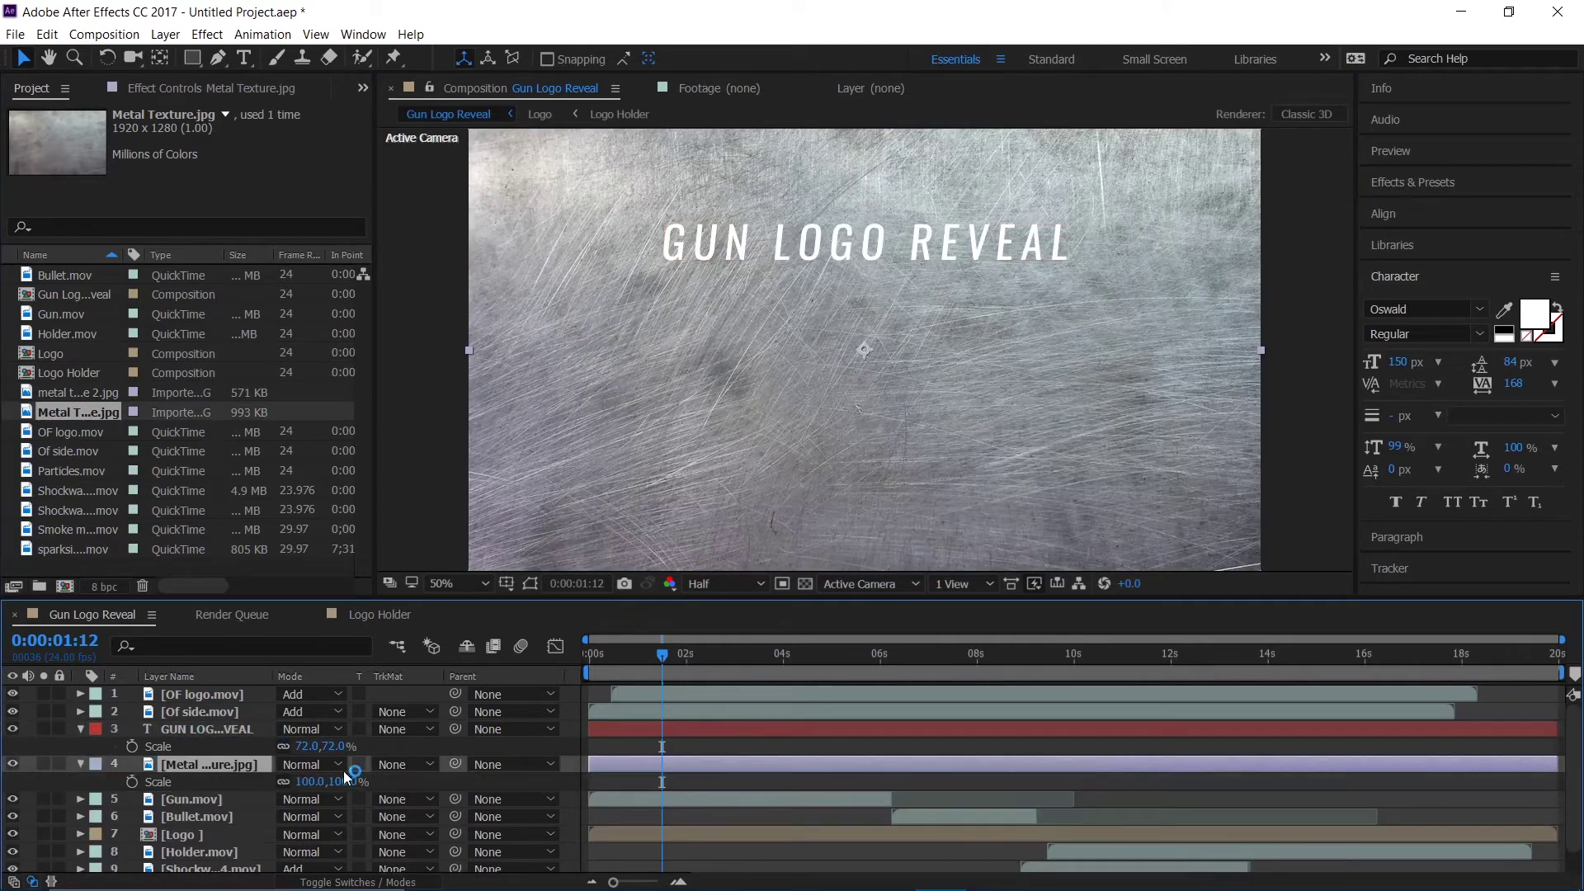
drag(314, 775, 259, 778)
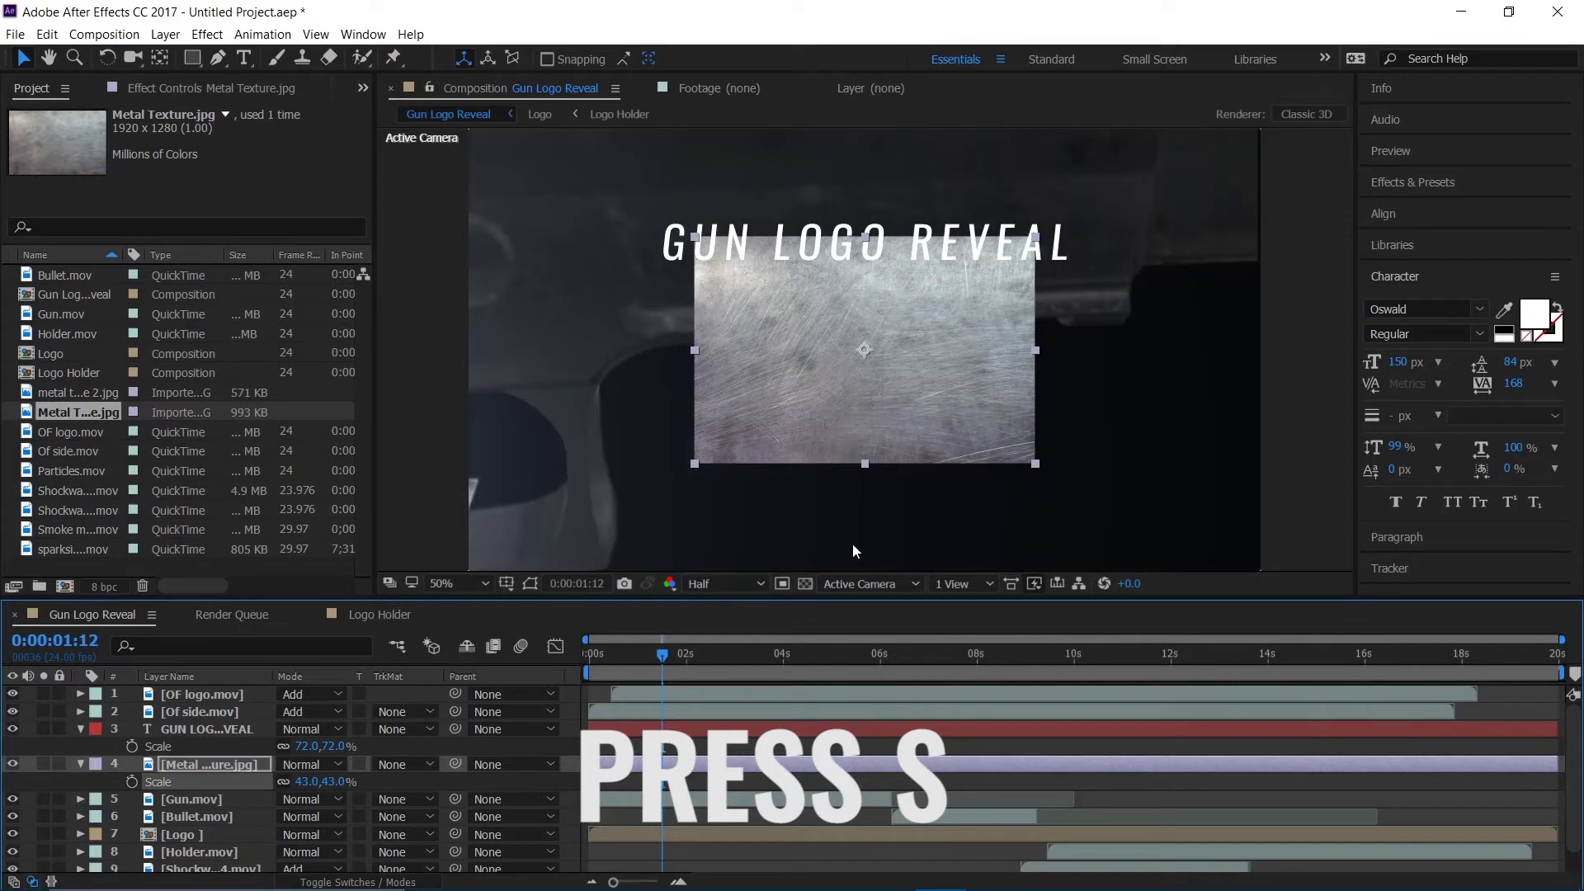
drag(893, 412, 889, 305)
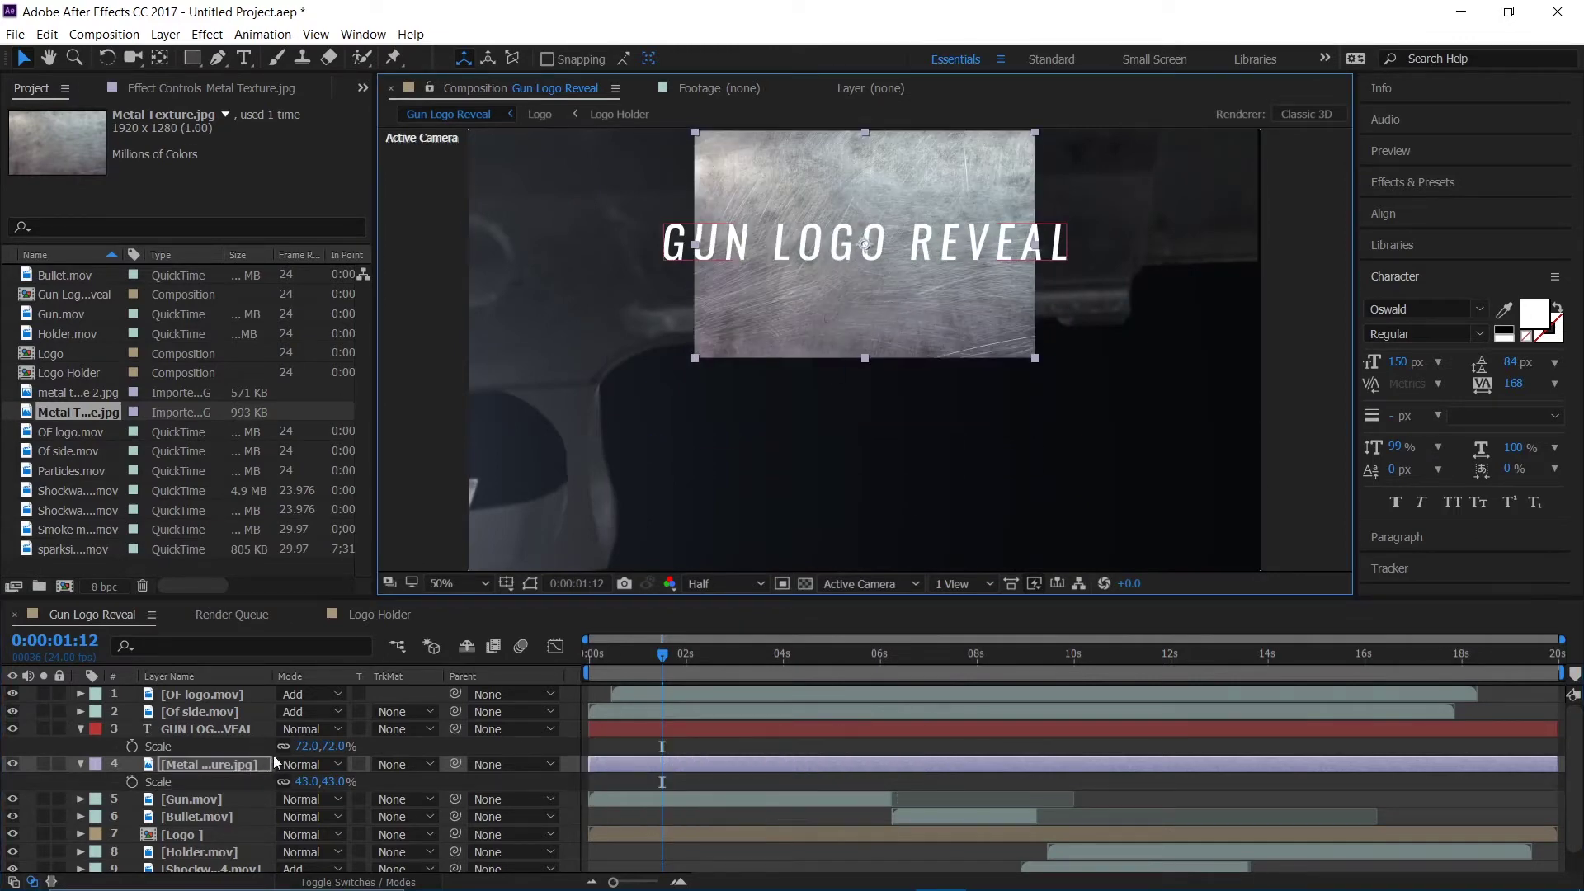
drag(308, 780, 328, 780)
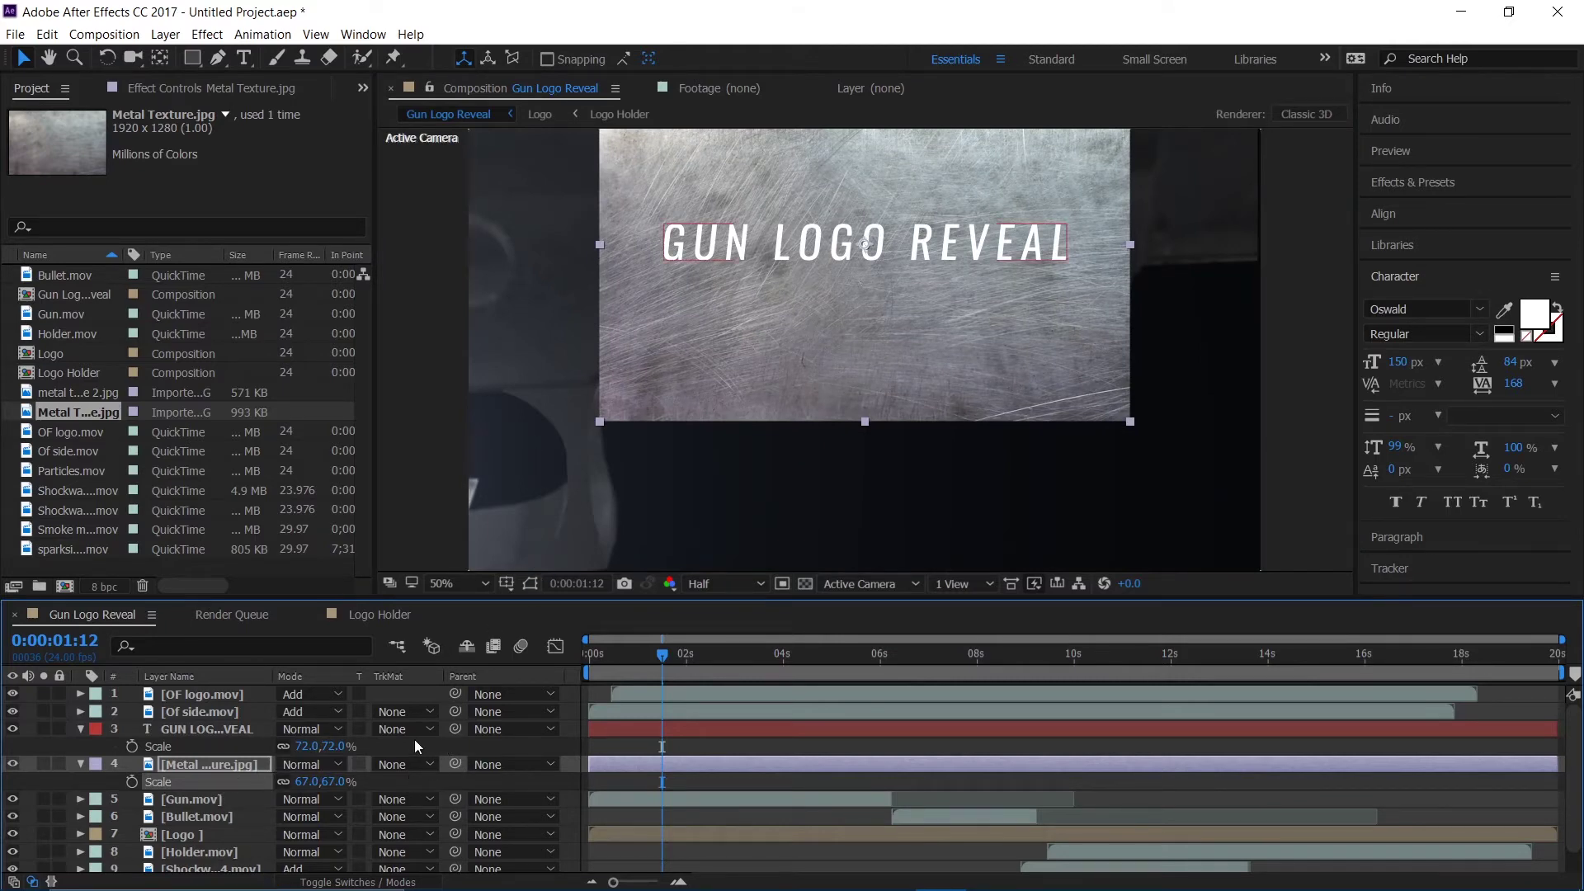
Step: Set the metal texture layer's track matte to Alpha Matte "GUN LOGO REVEAL"
click(428, 763)
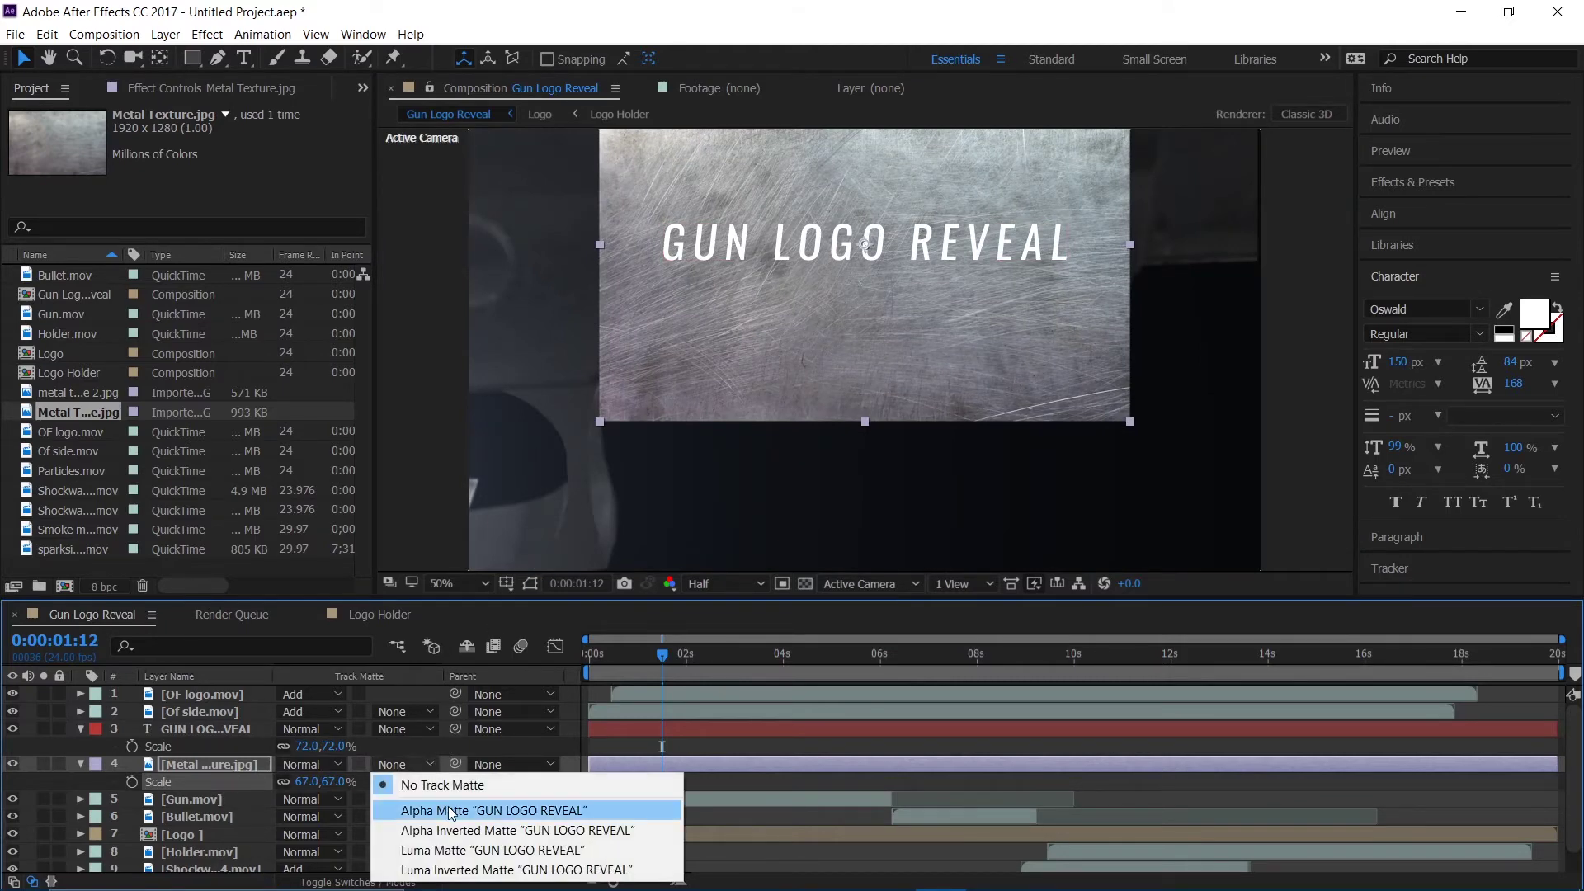
click(450, 810)
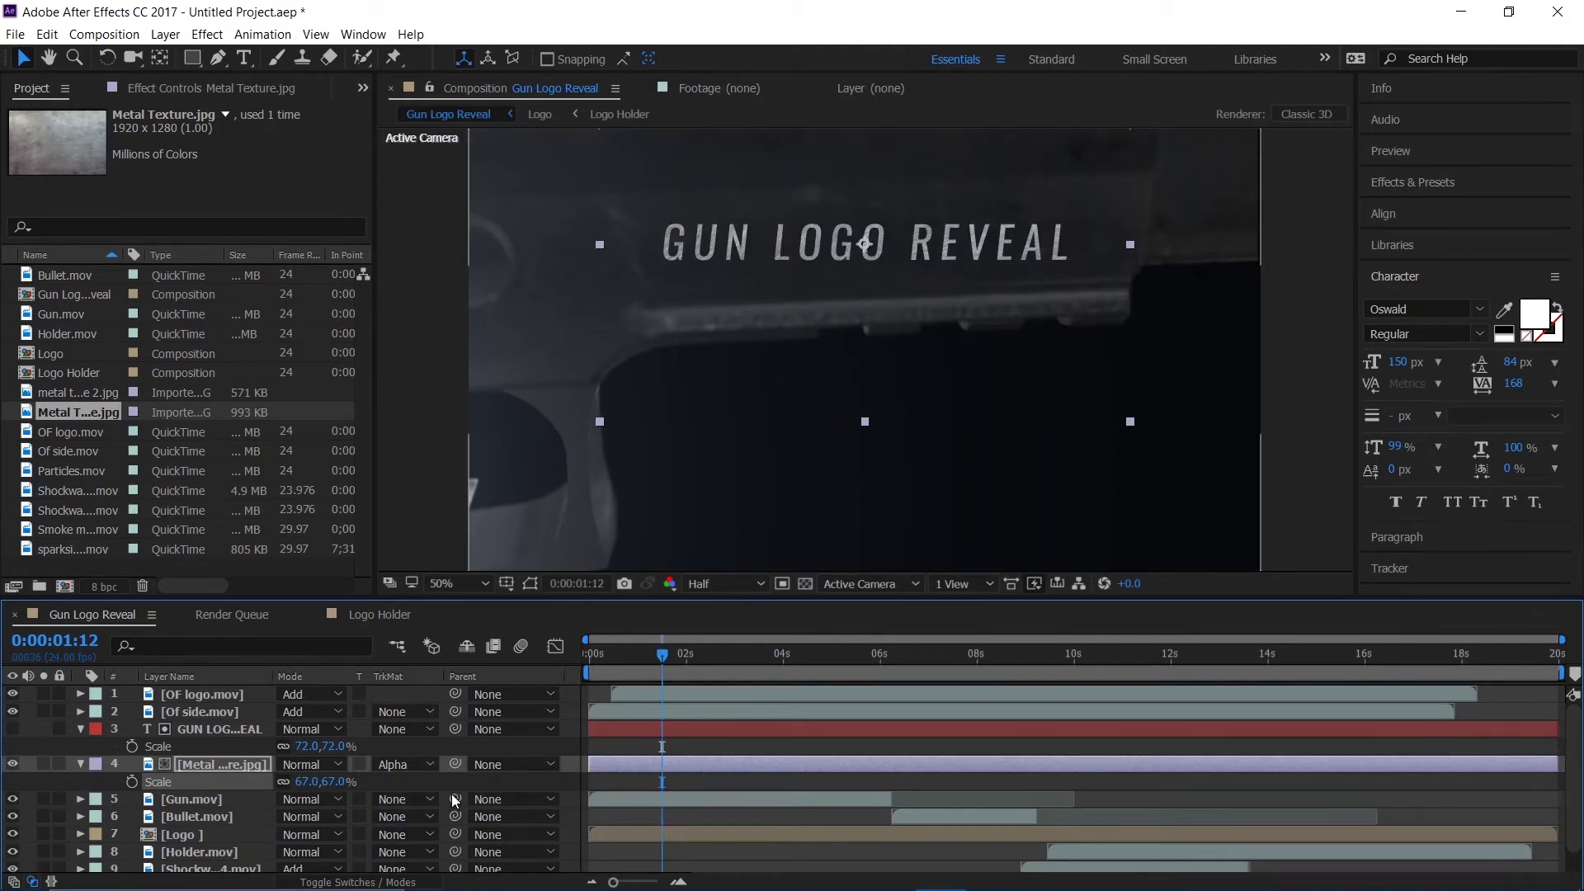
Step: Pre-compose the title text layer and the metal texture layer together into a composition named Text
shift+click(245, 718)
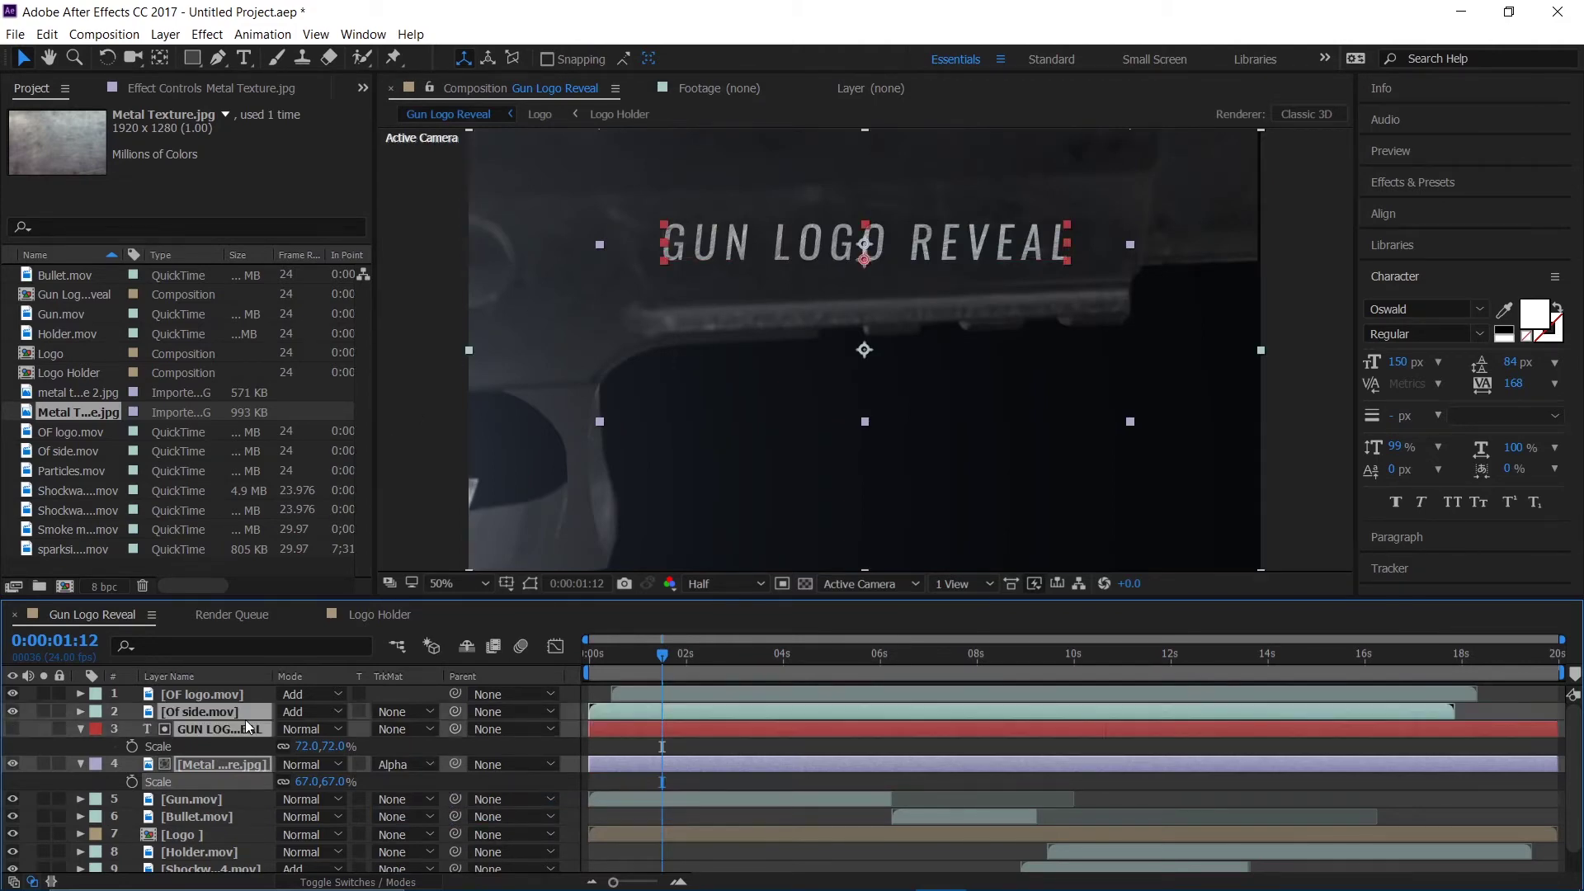
shift+click(239, 758)
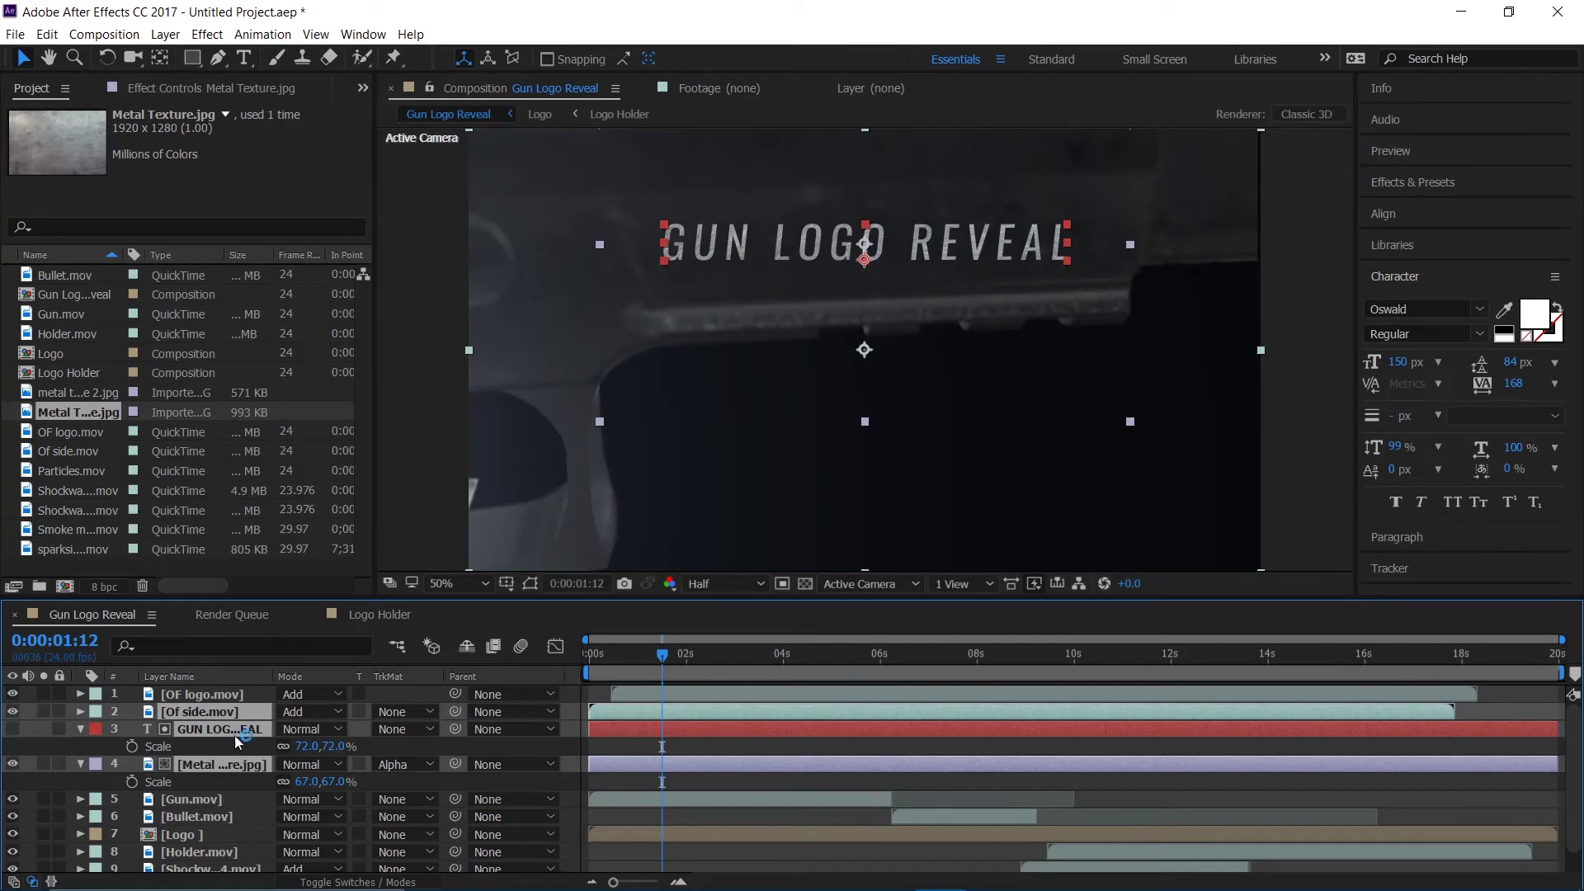
ctrl+click(232, 711)
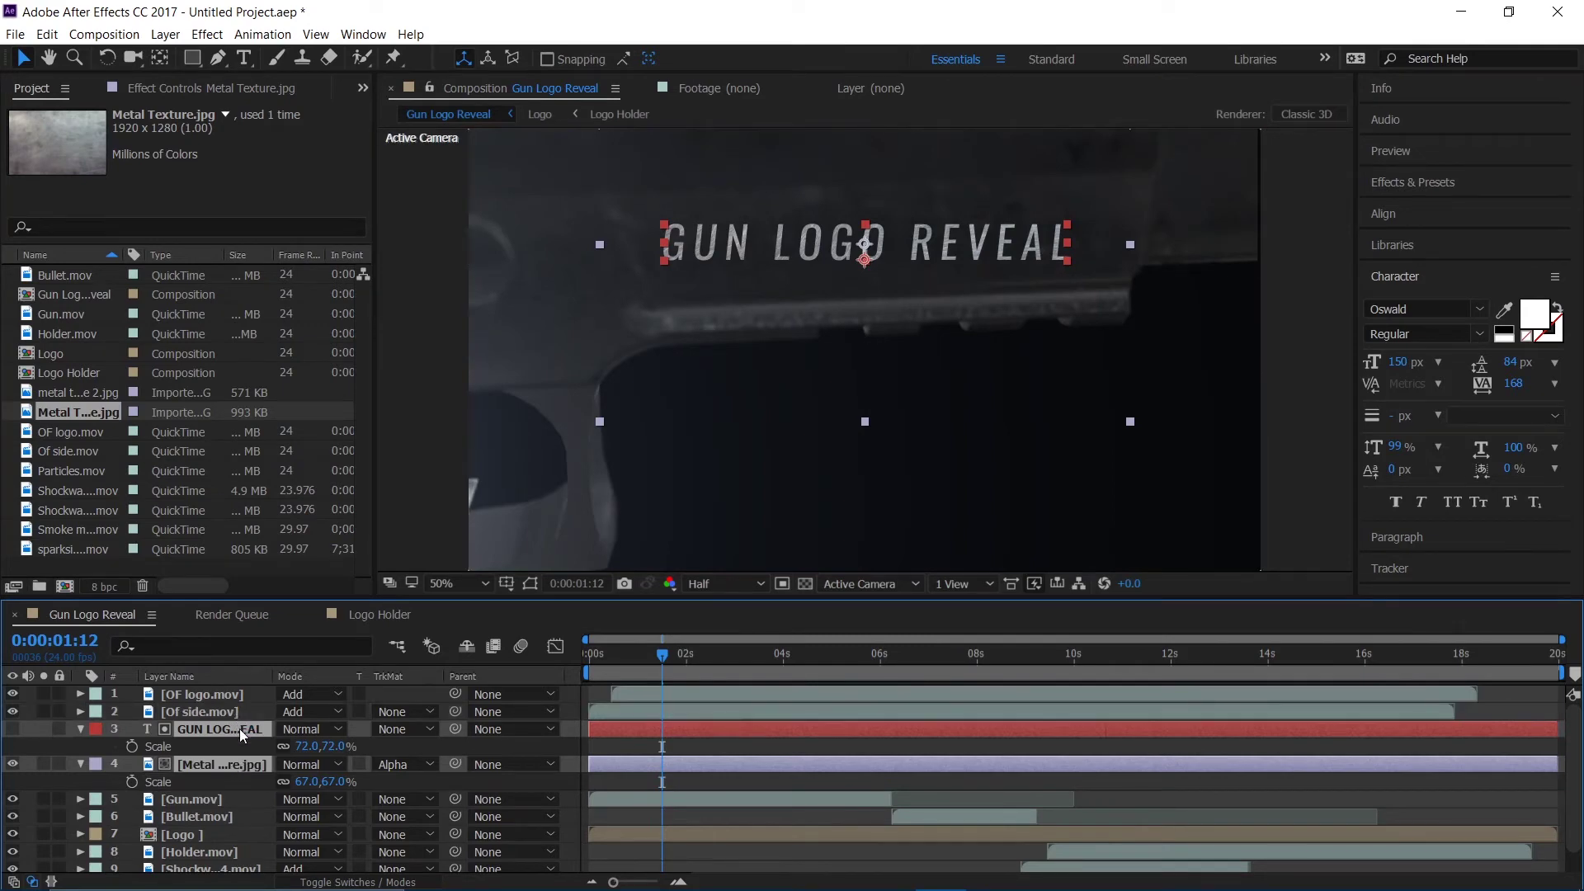
key(ctrl+shift+c)
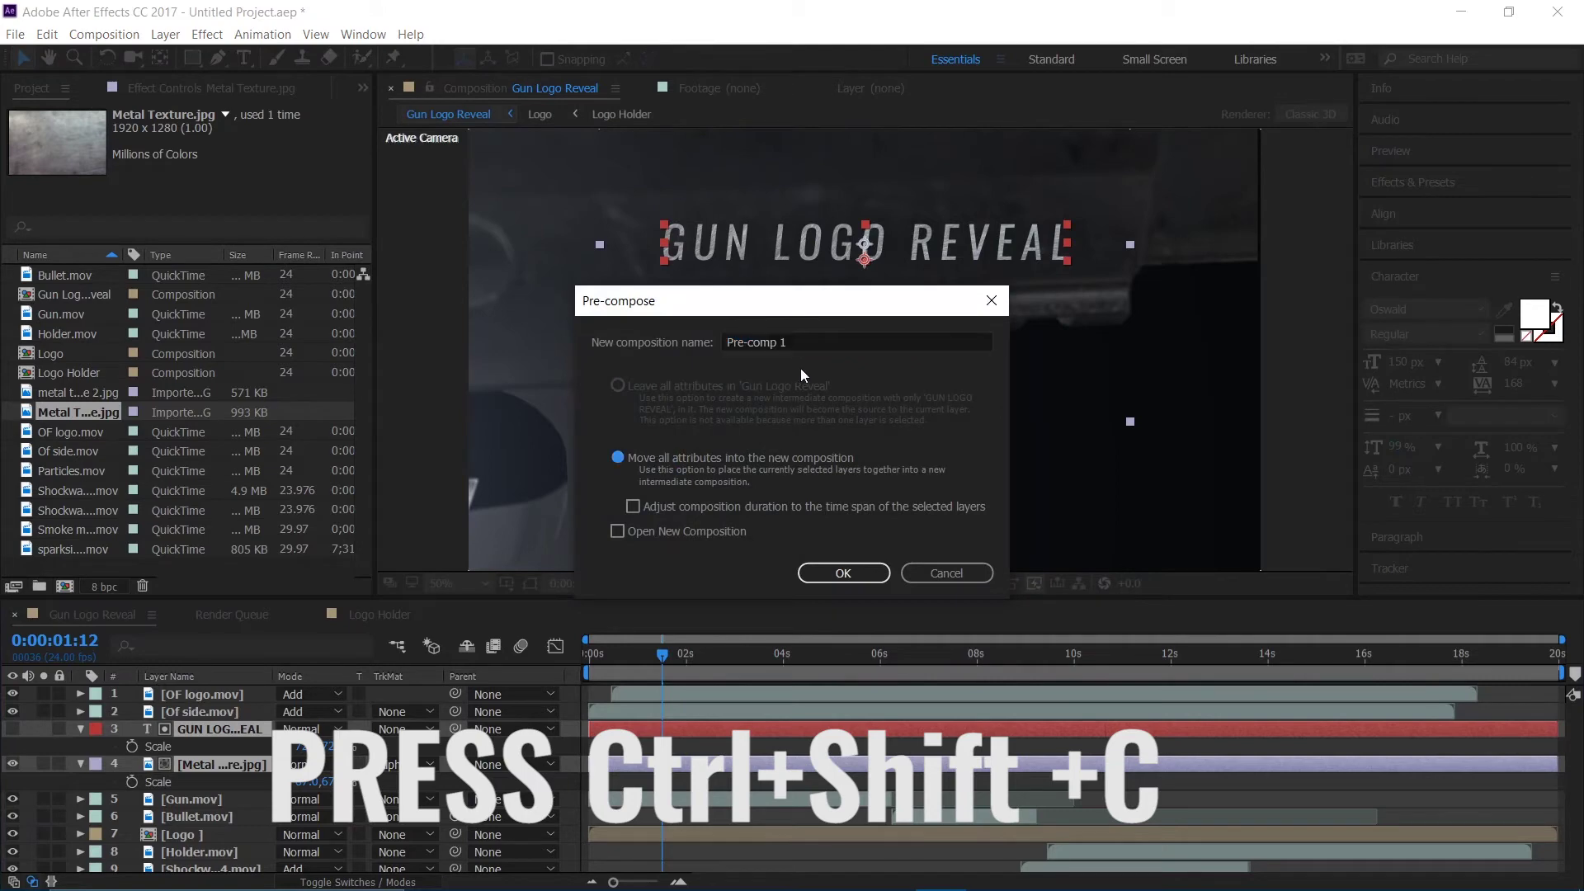
click(814, 343)
drag(814, 342, 724, 342)
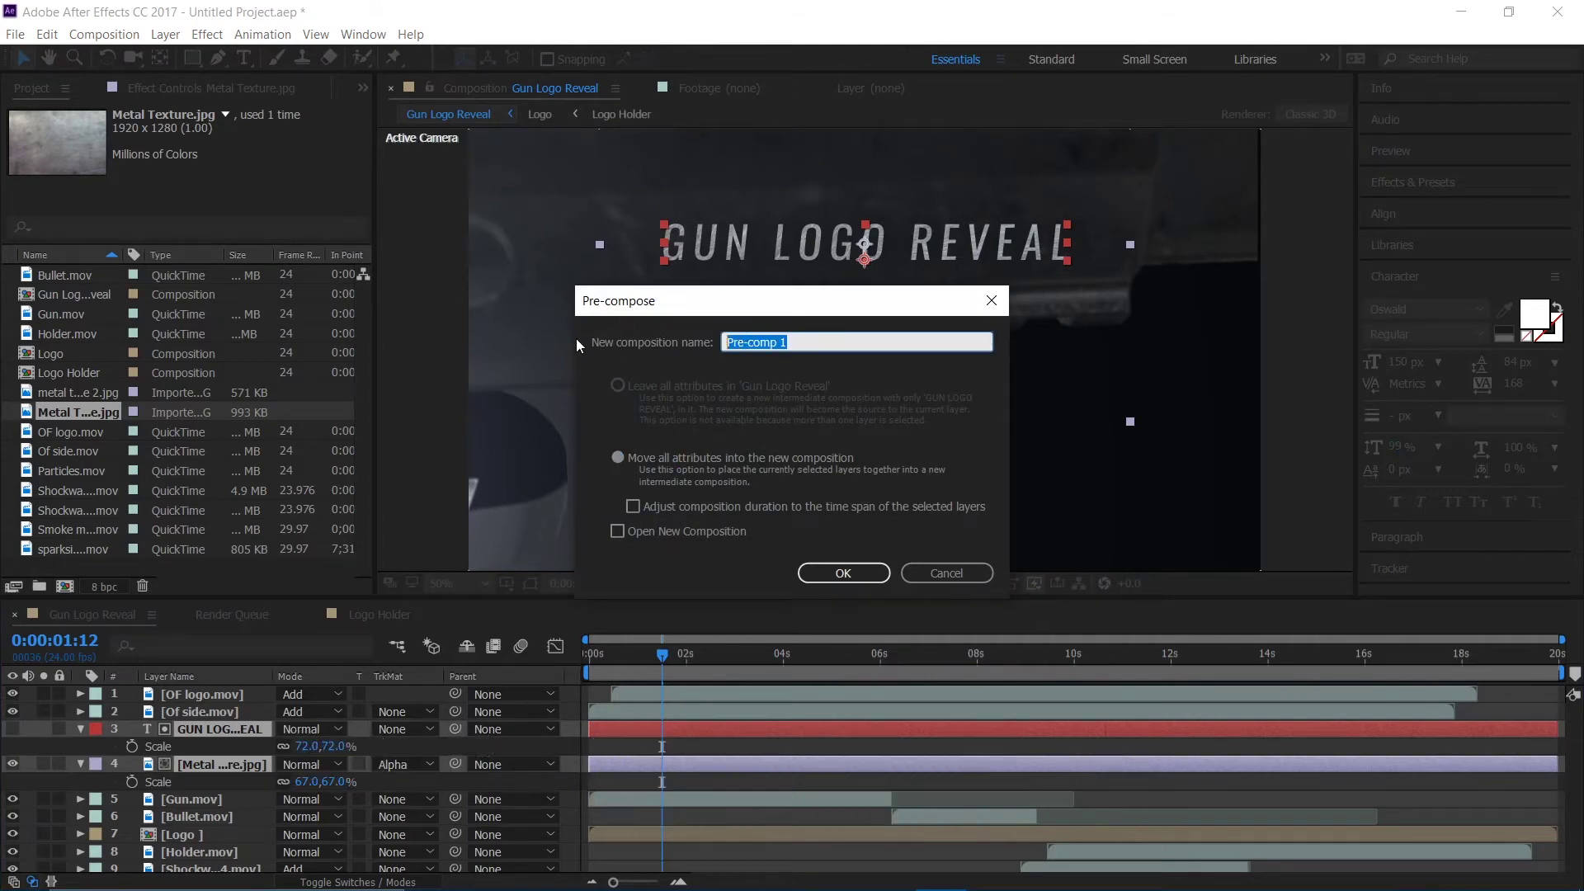
text(TYe)
key(Return)
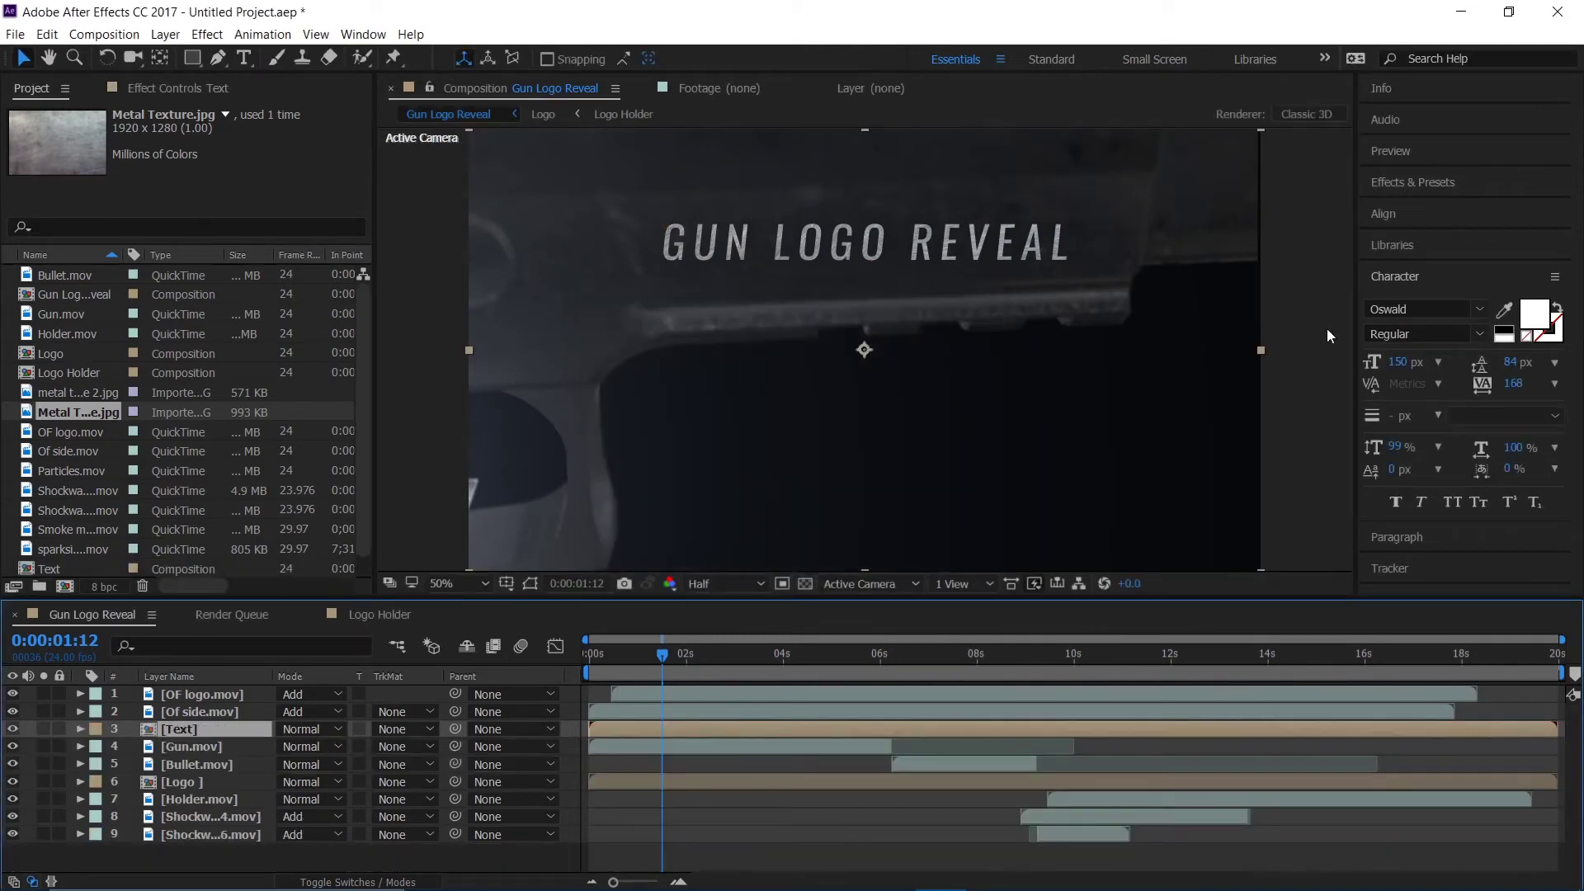
Step: Duplicate the Text layer, and copy the Fill and CC Radial Blur effects from the lower Logo Holder layer in the Logo composition
key(ctrl+d)
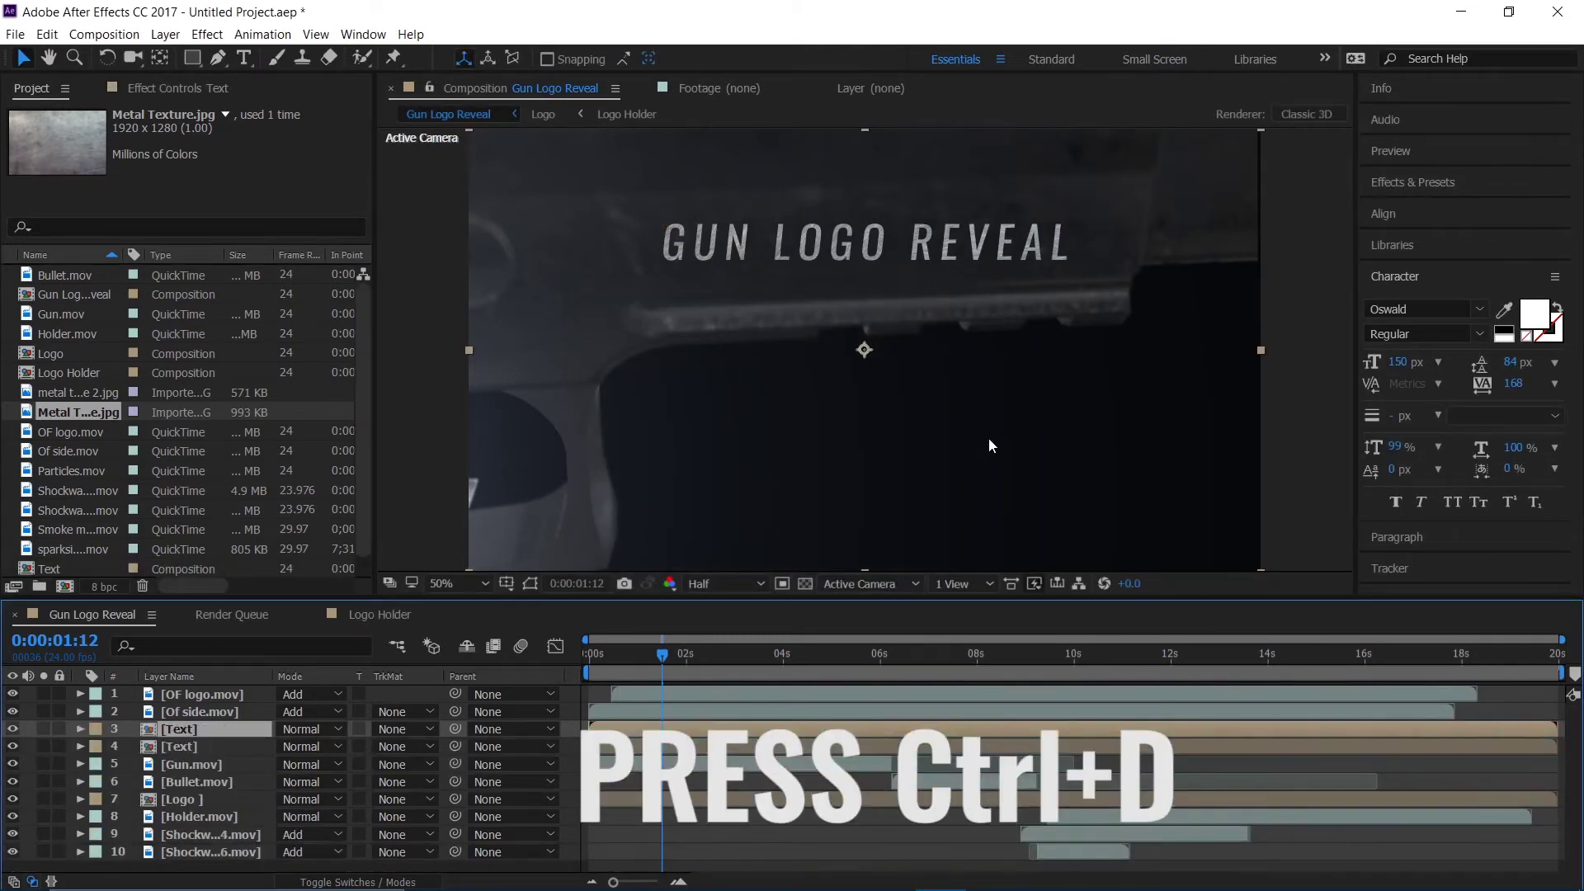
double_click(222, 800)
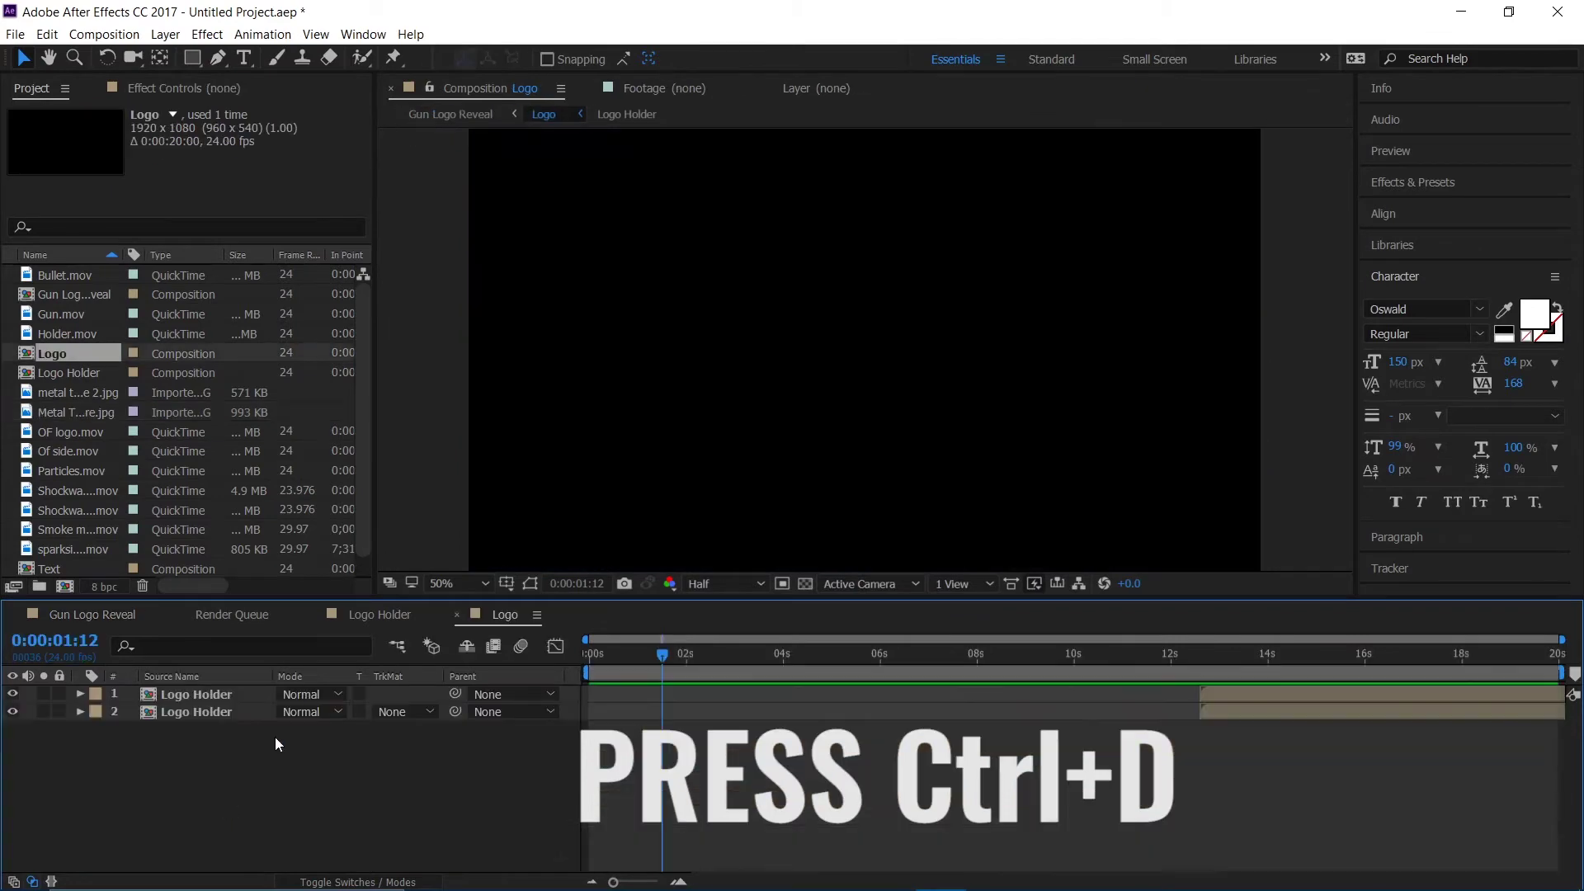
click(222, 713)
click(164, 86)
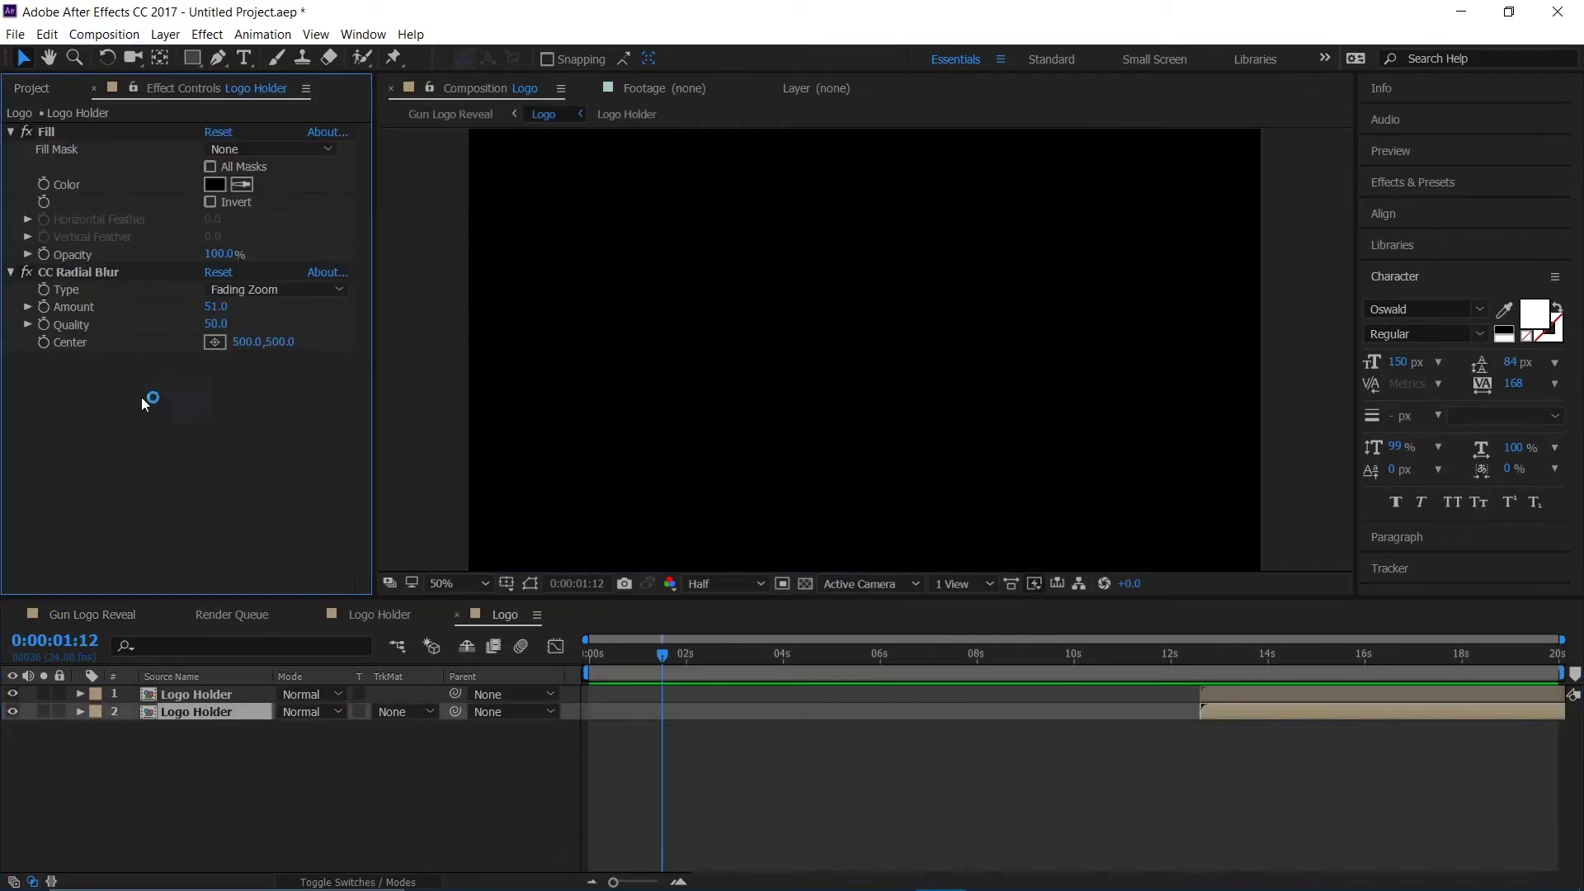
click(105, 273)
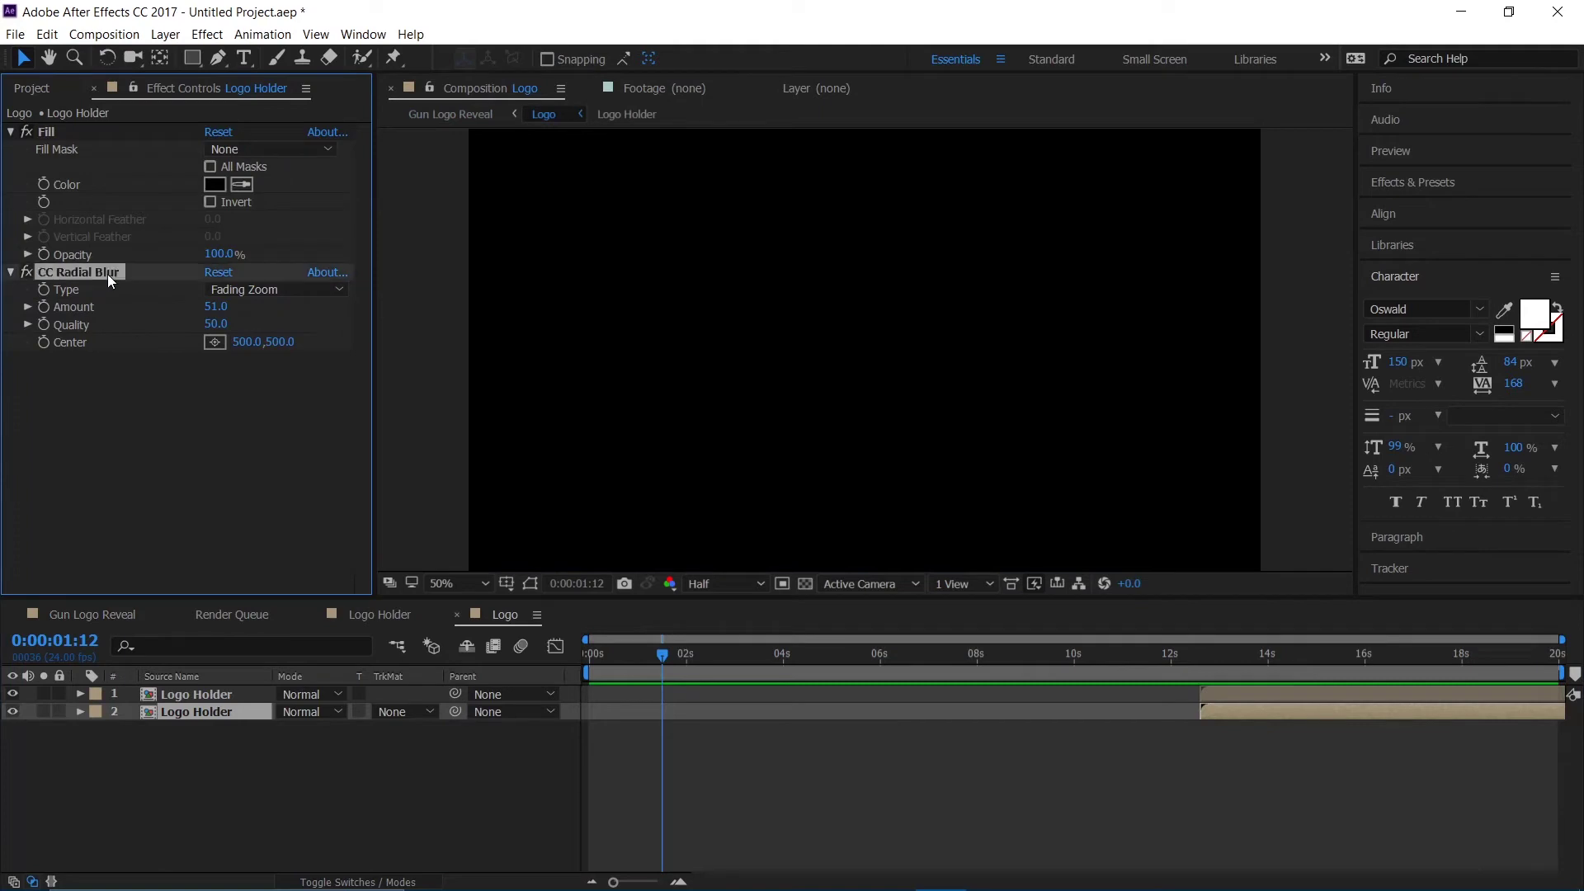
ctrl+click(48, 132)
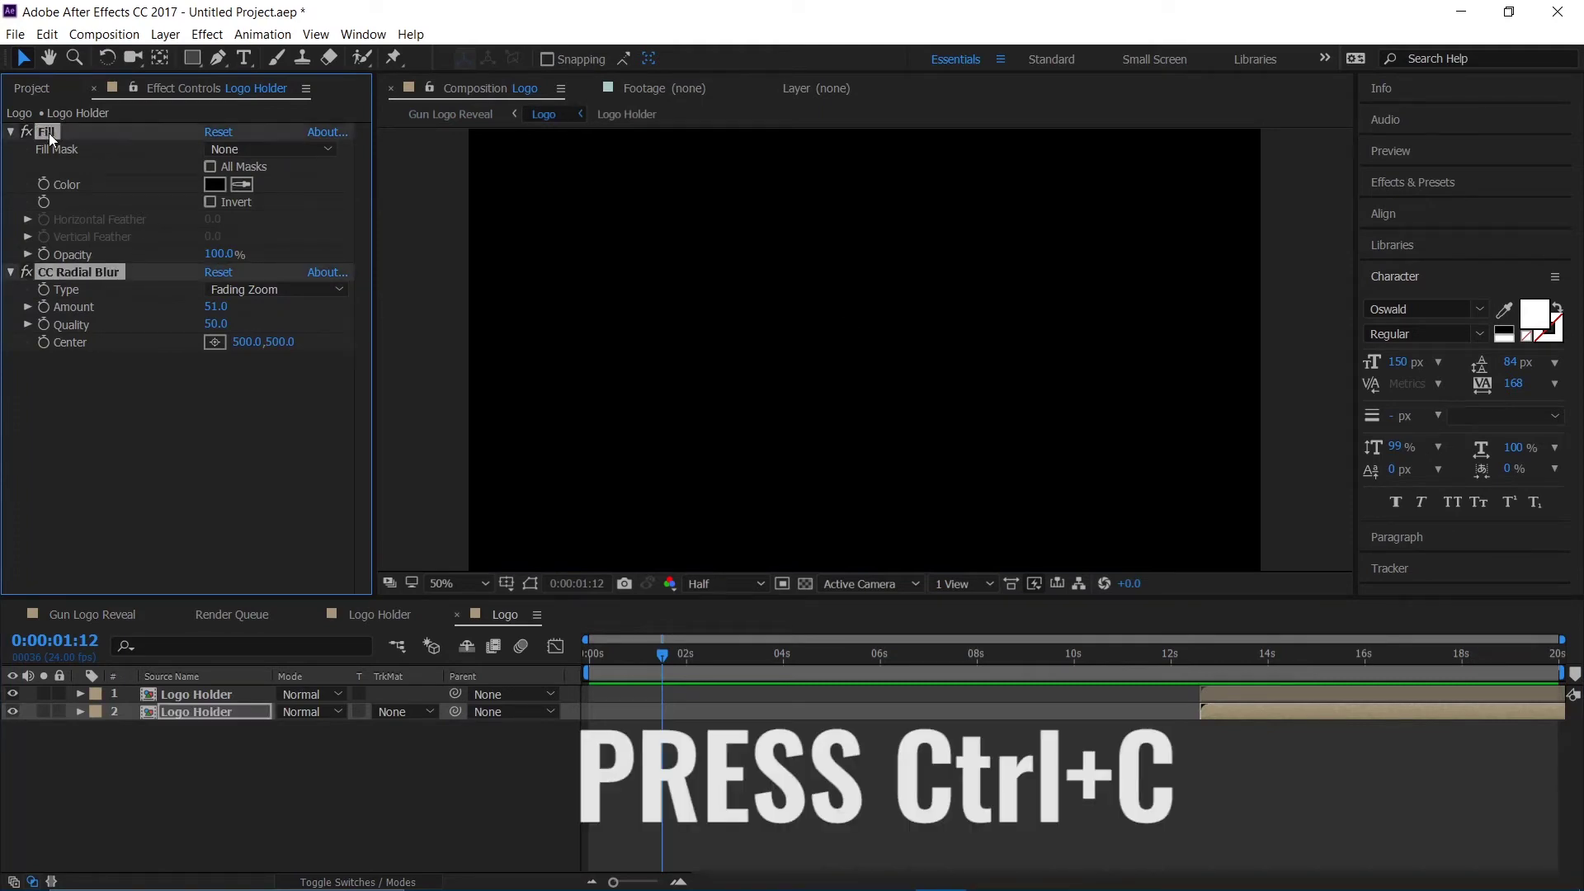
Step: Paste the copied effects onto the lower Text layer in Gun Logo Reveal and place the radial blur's center on the title at 962, 248
click(108, 615)
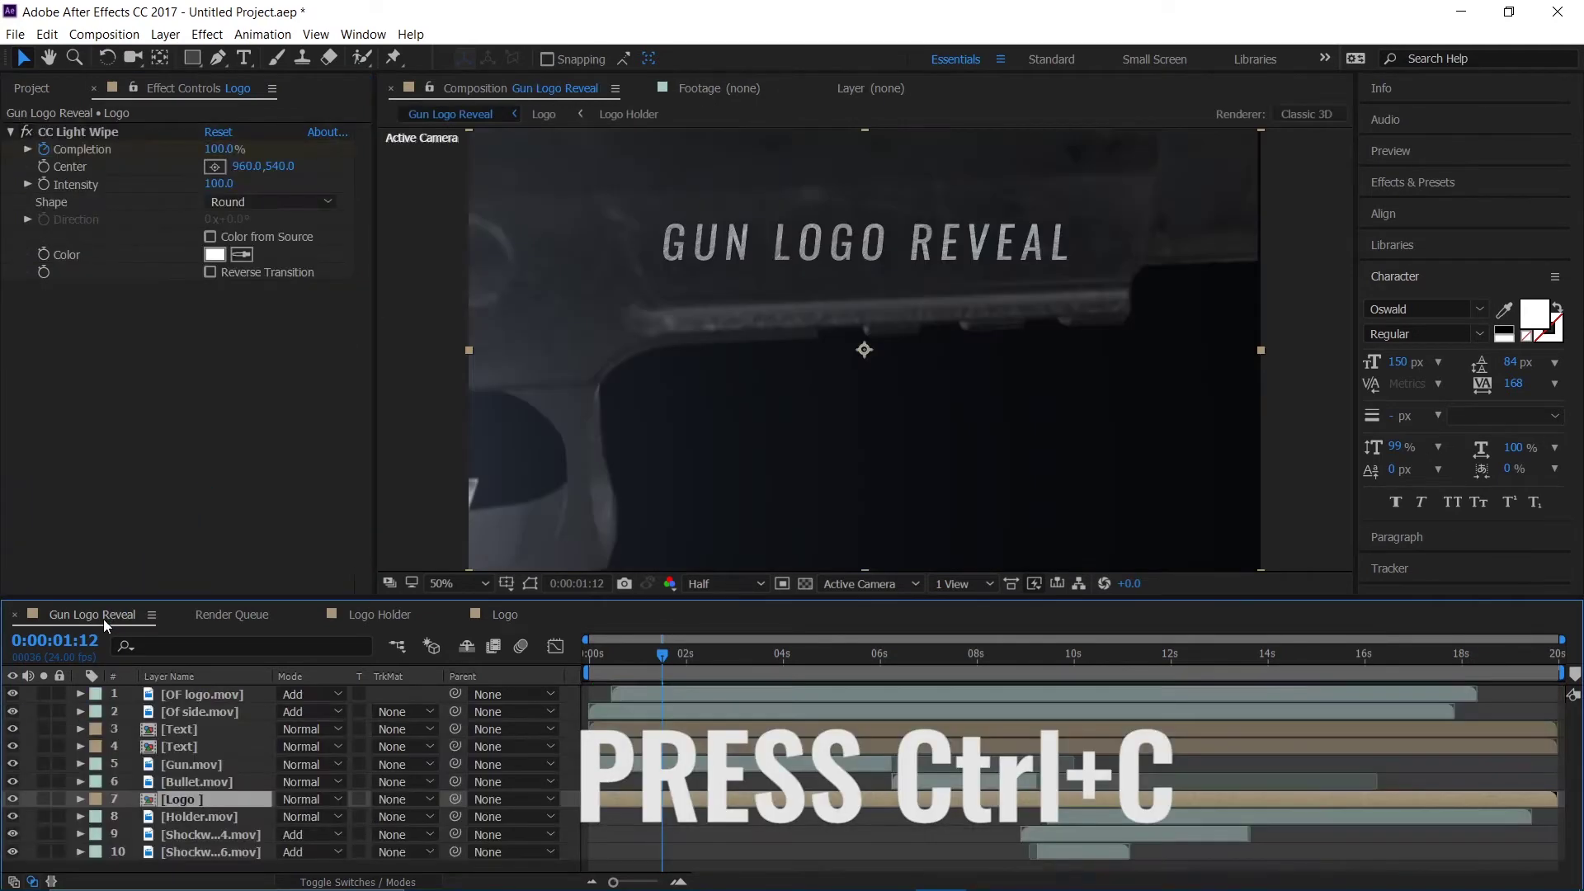
click(175, 749)
click(170, 258)
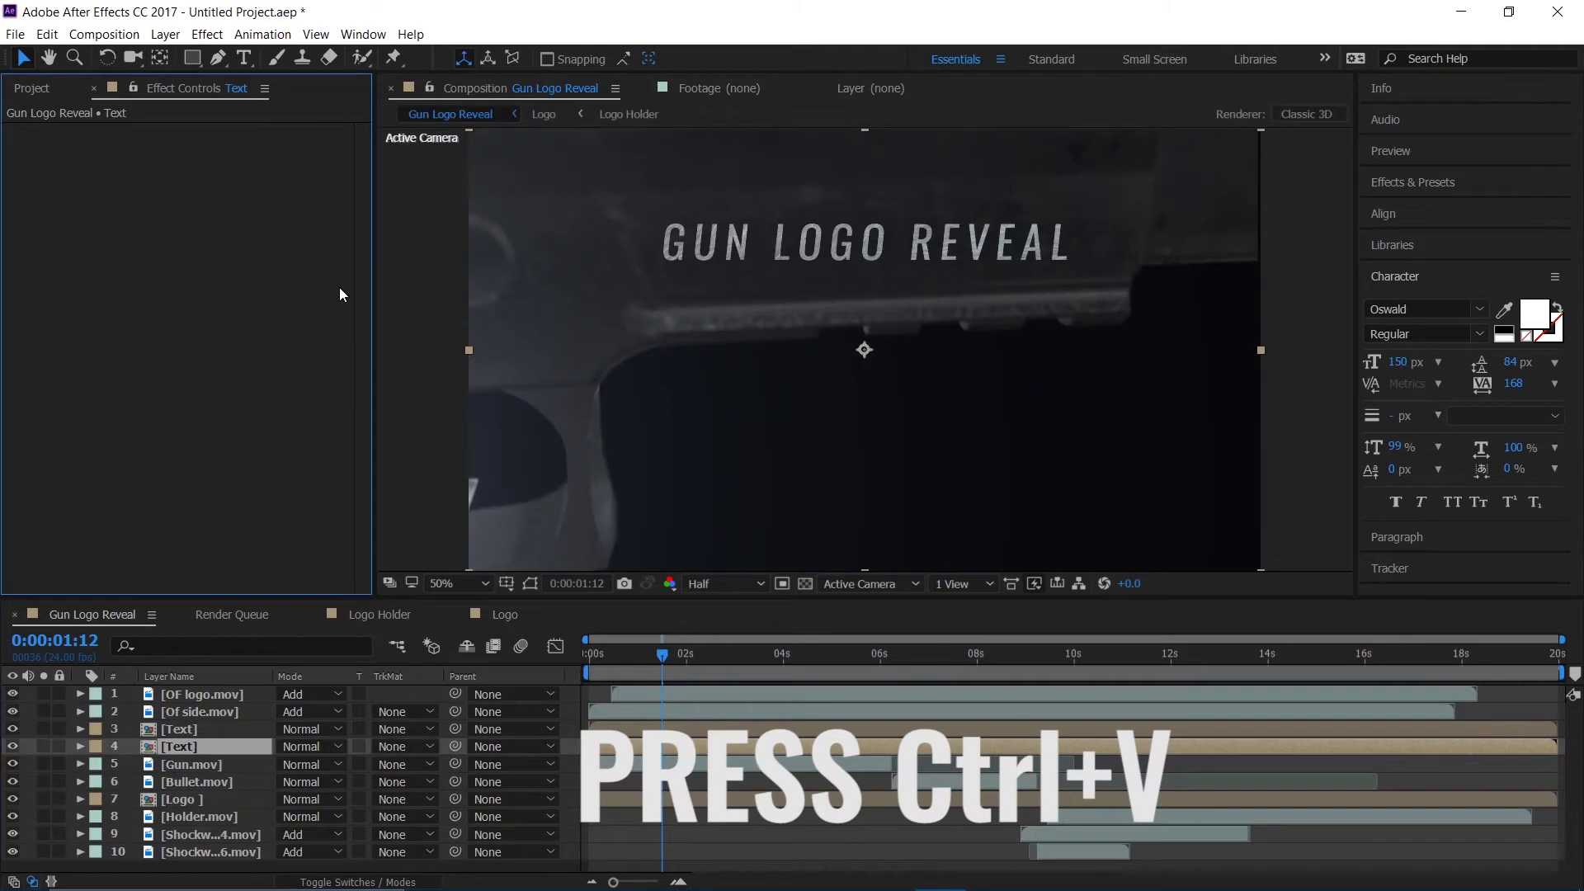
key(ctrl+v)
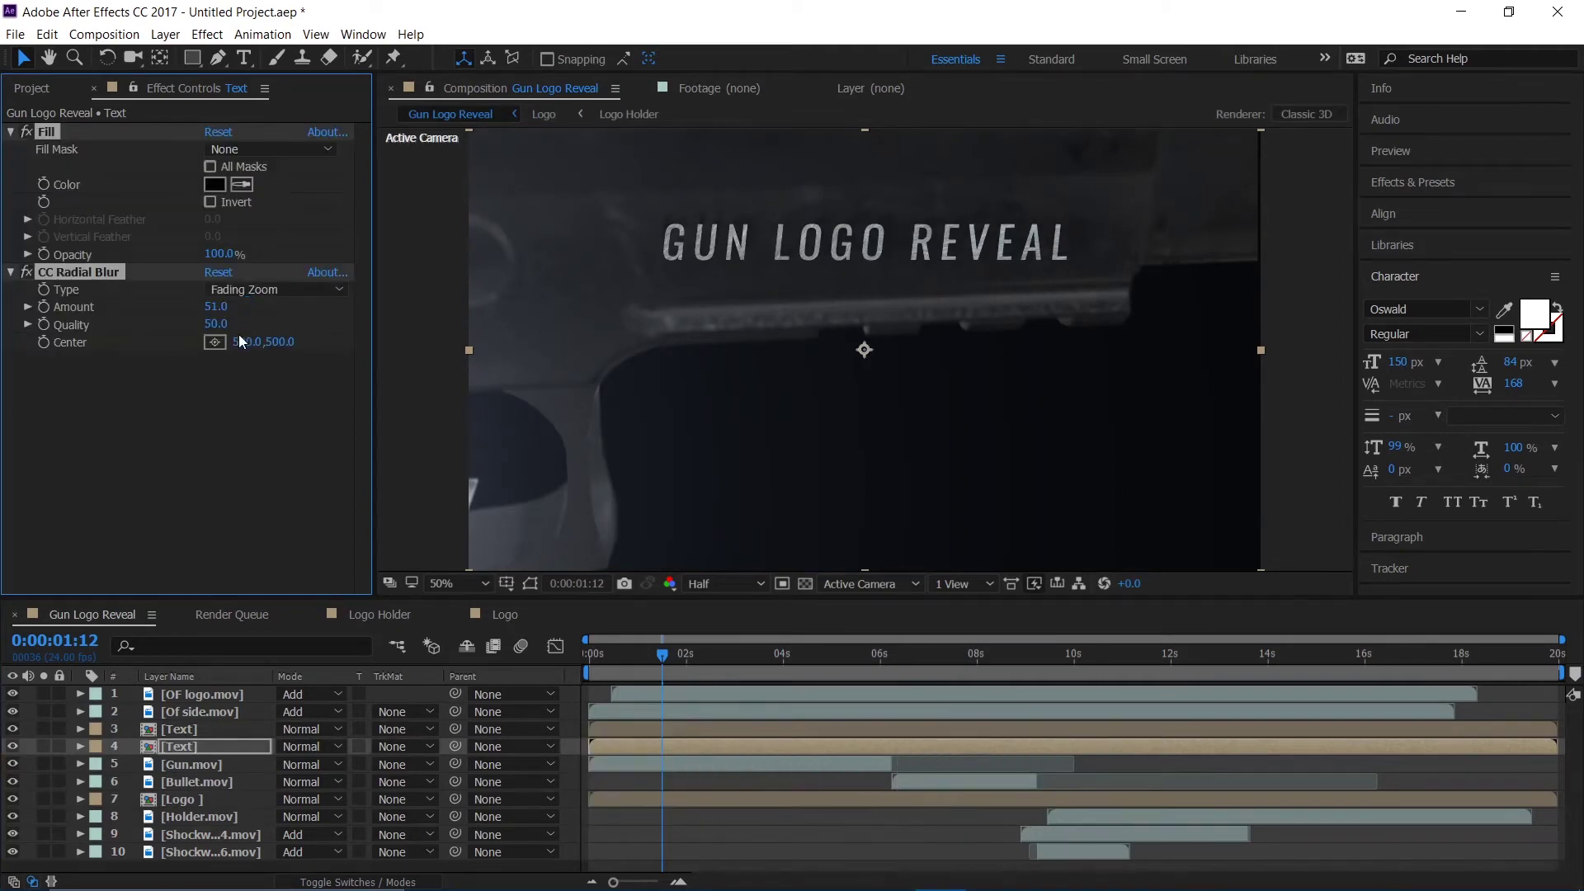
click(216, 341)
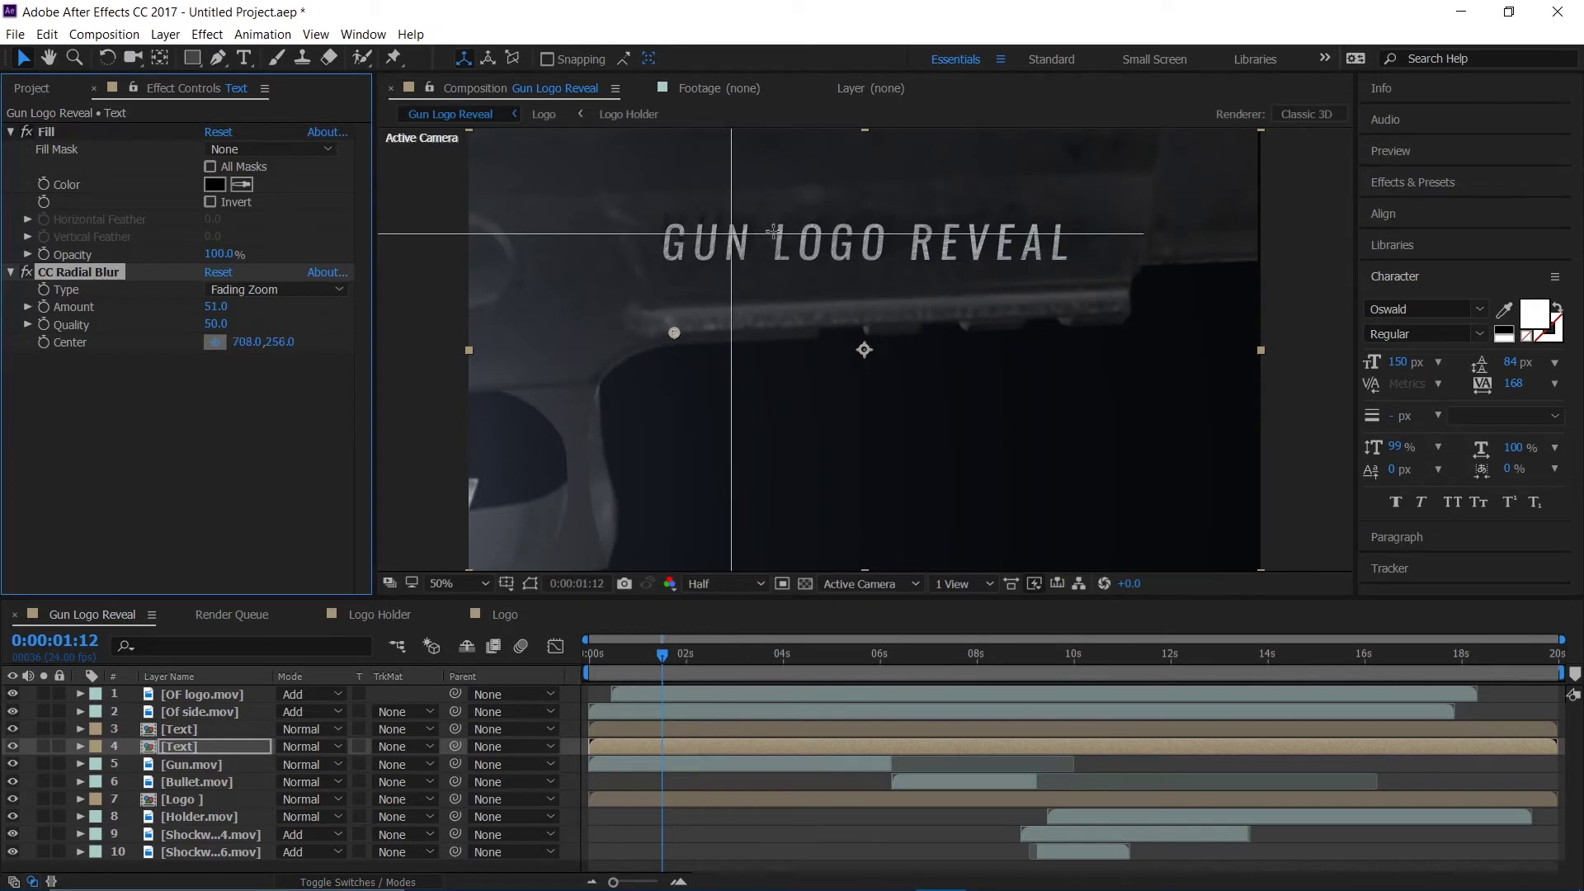
click(863, 228)
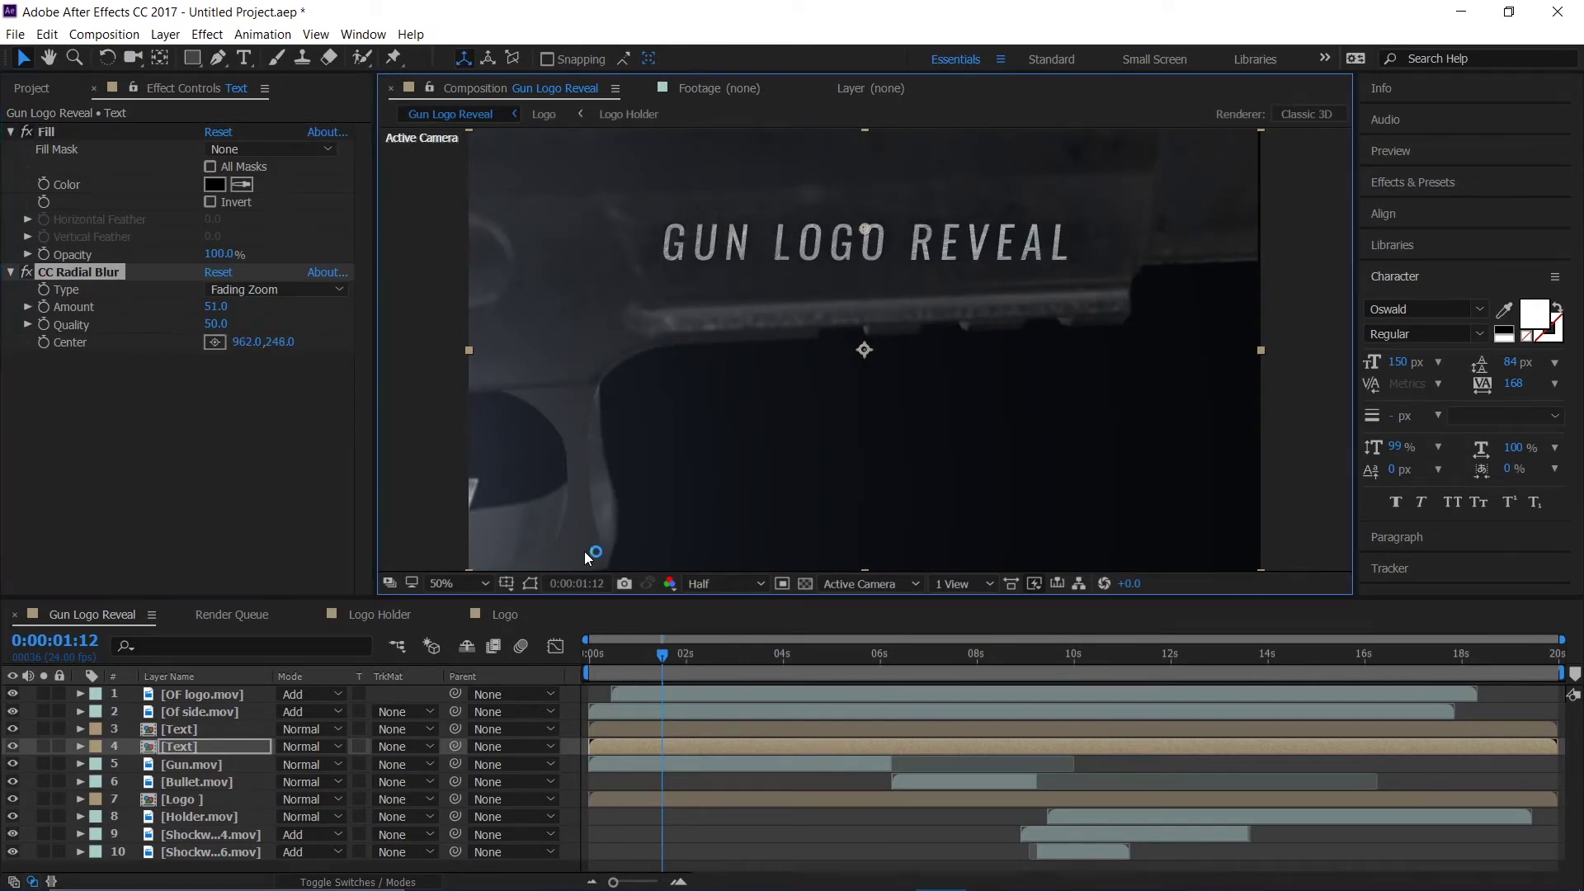
drag(608, 695, 671, 658)
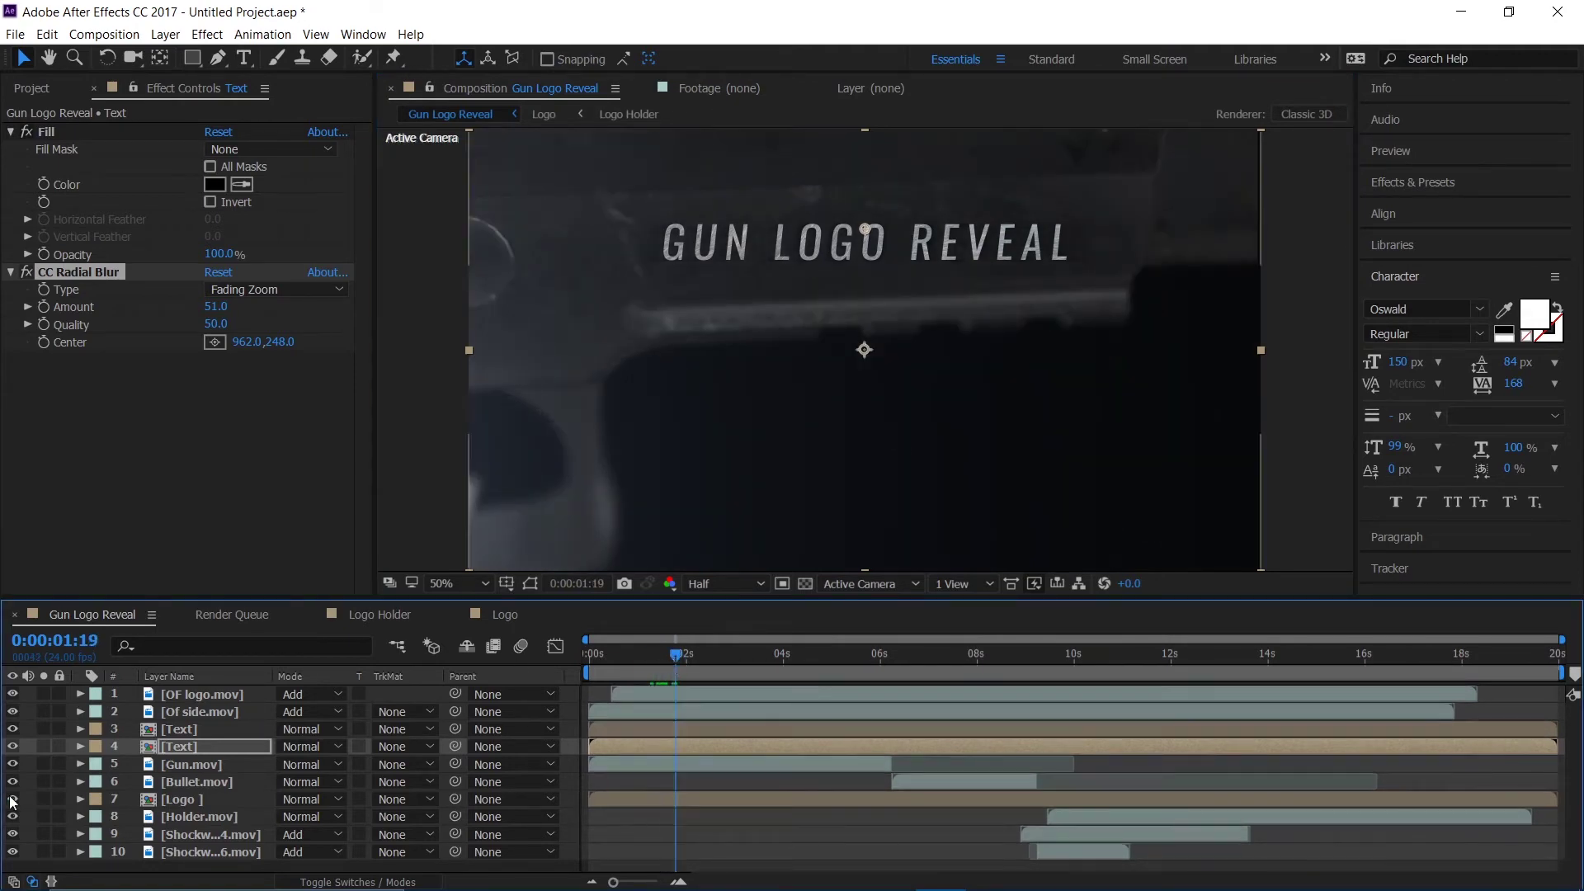
Step: Pre-compose the two Text layers into a single composition named Text
shift+click(196, 733)
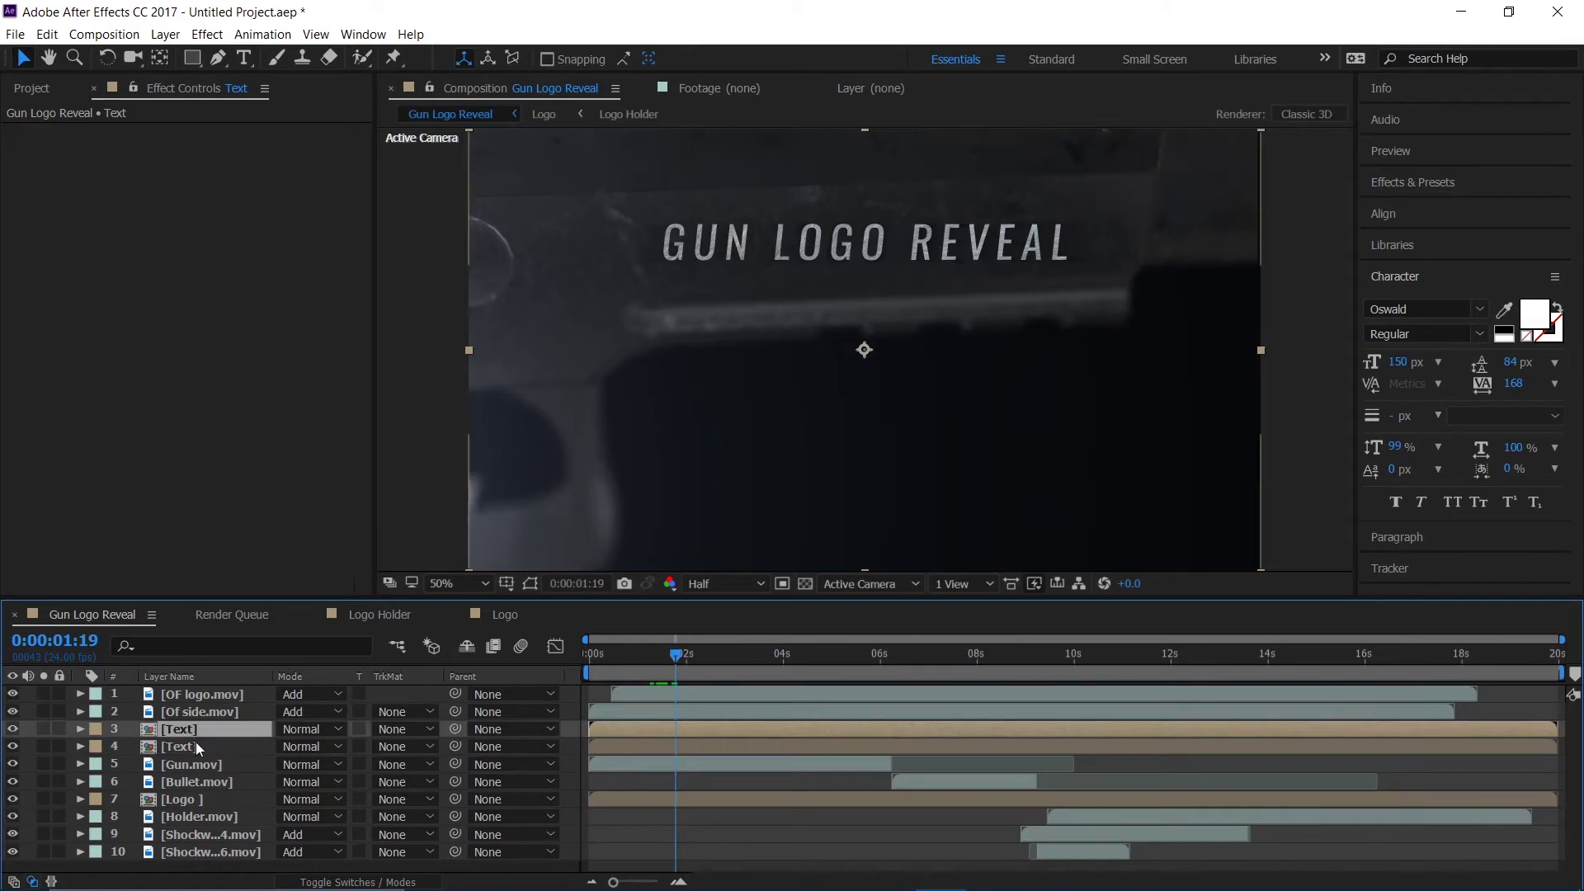
key(ctrl+shift+c)
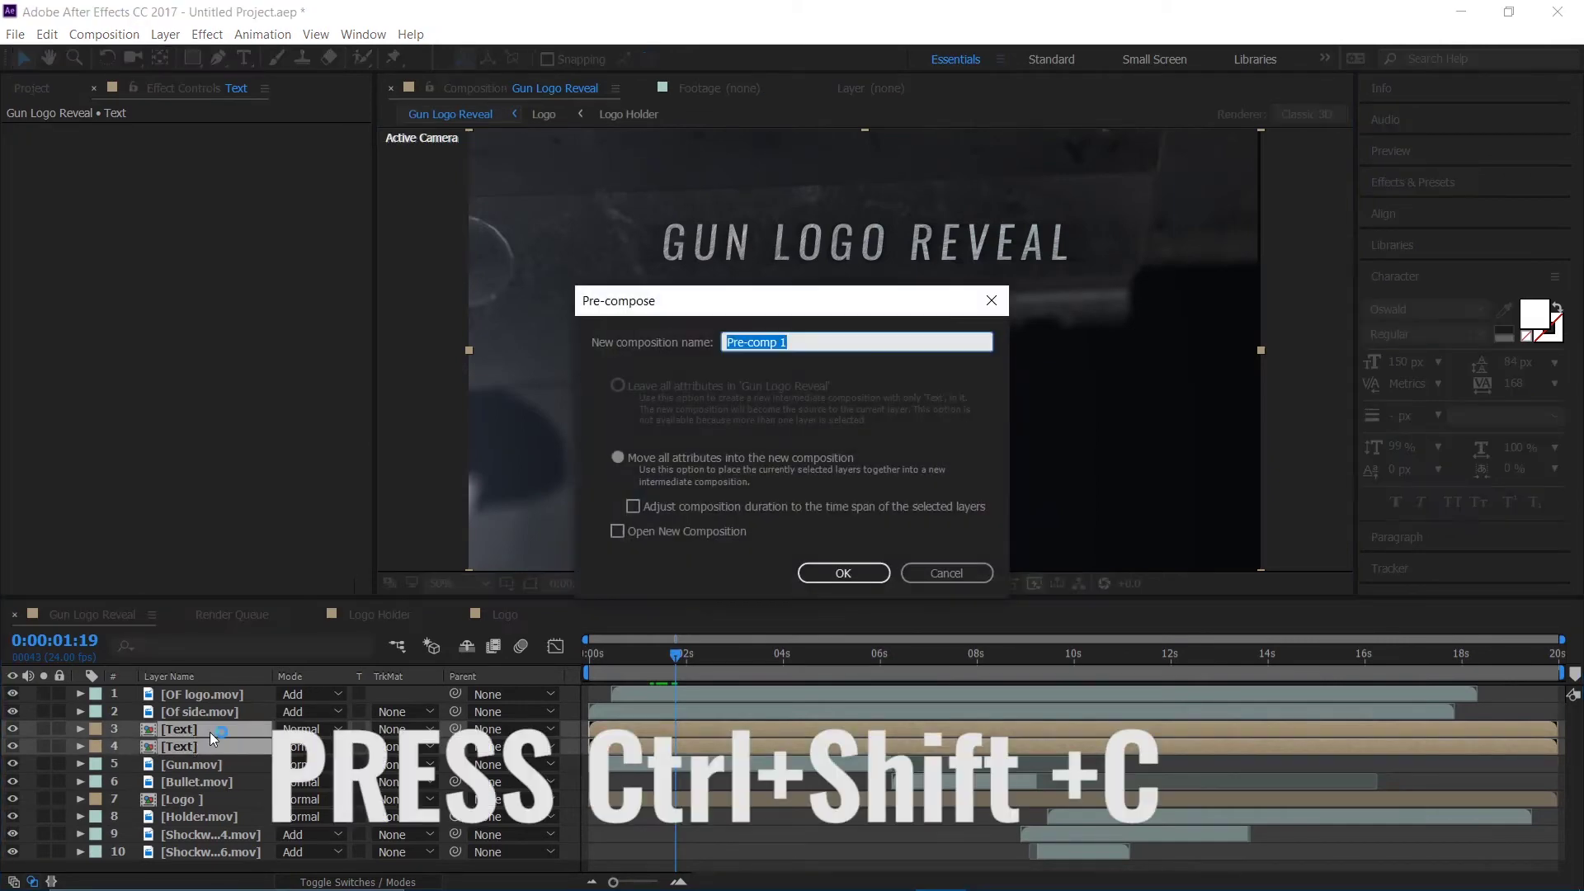
text(Text)
key(Return)
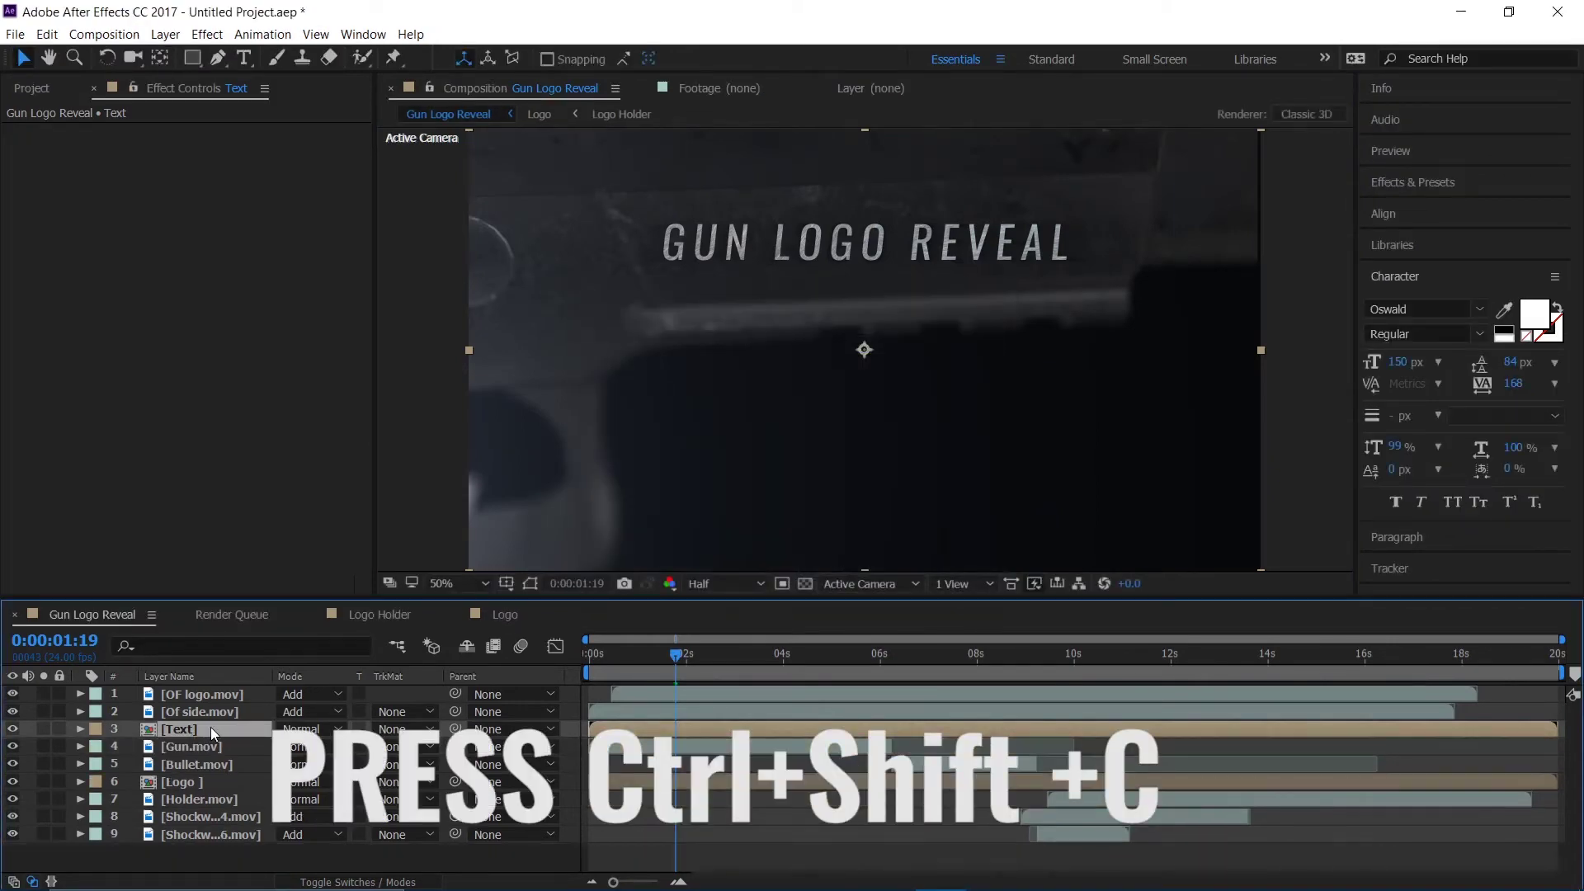
Step: Start opacity keyframing on the combined Text layer with a 0% keyframe at 0:00:01:14
key(t)
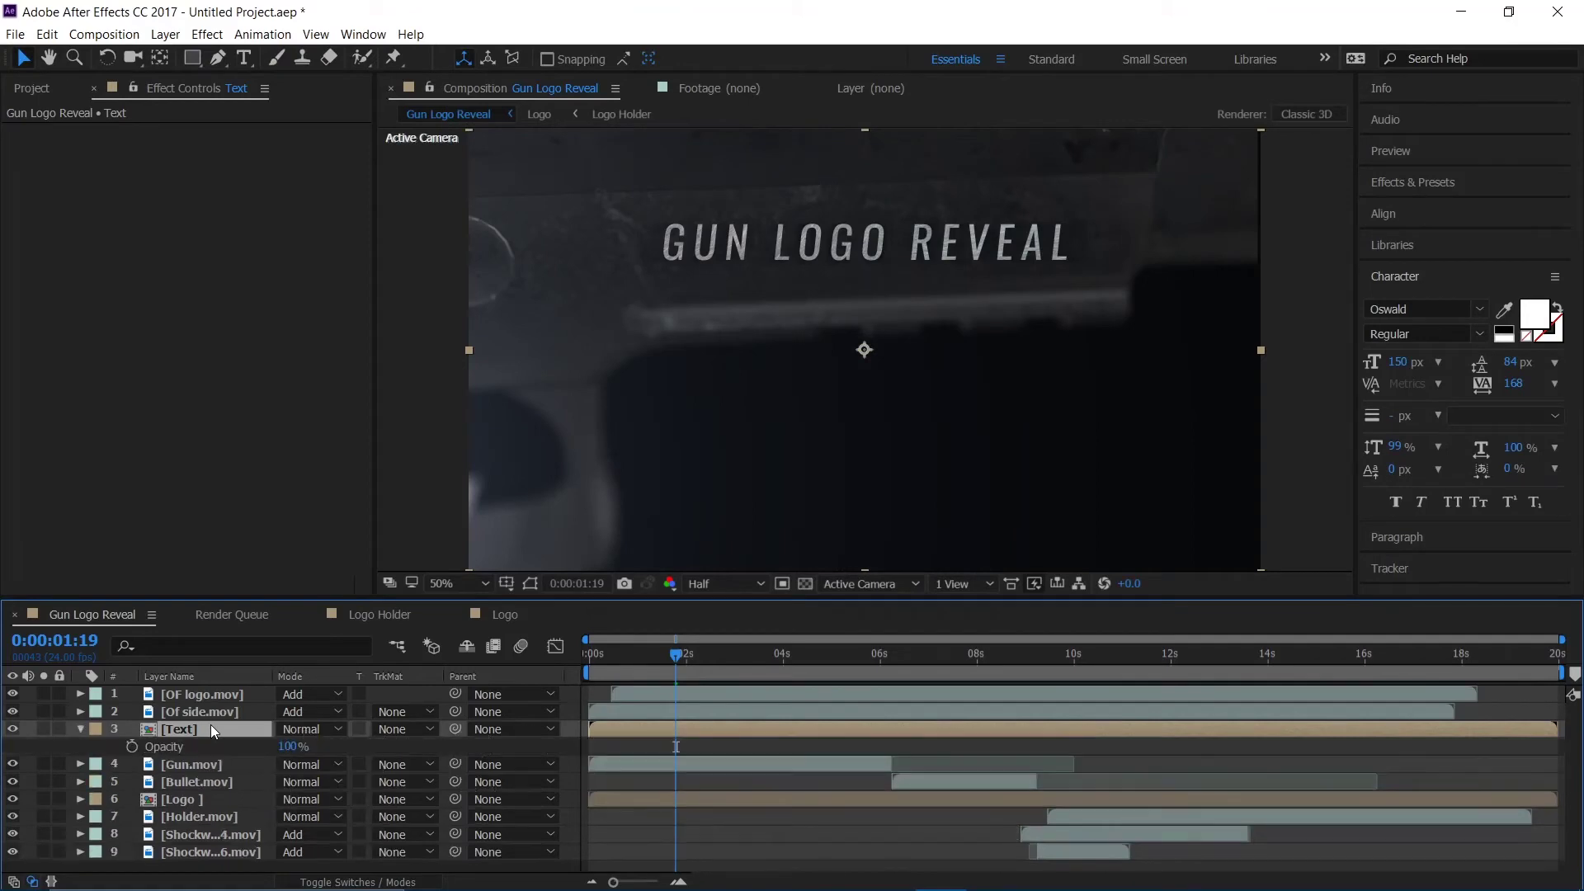
click(131, 745)
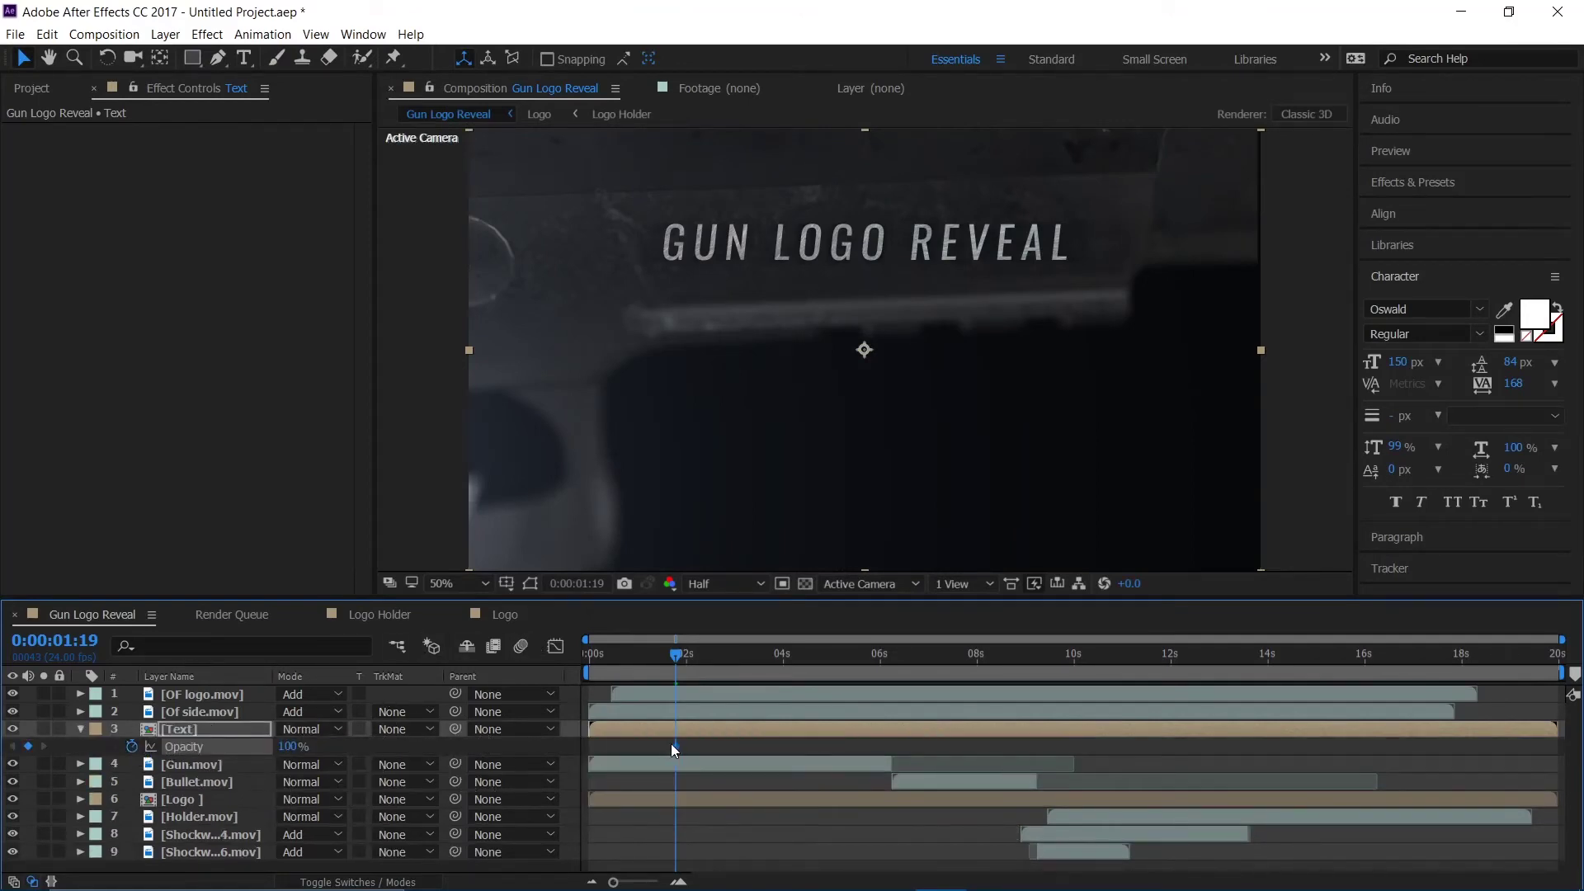
drag(674, 745, 664, 749)
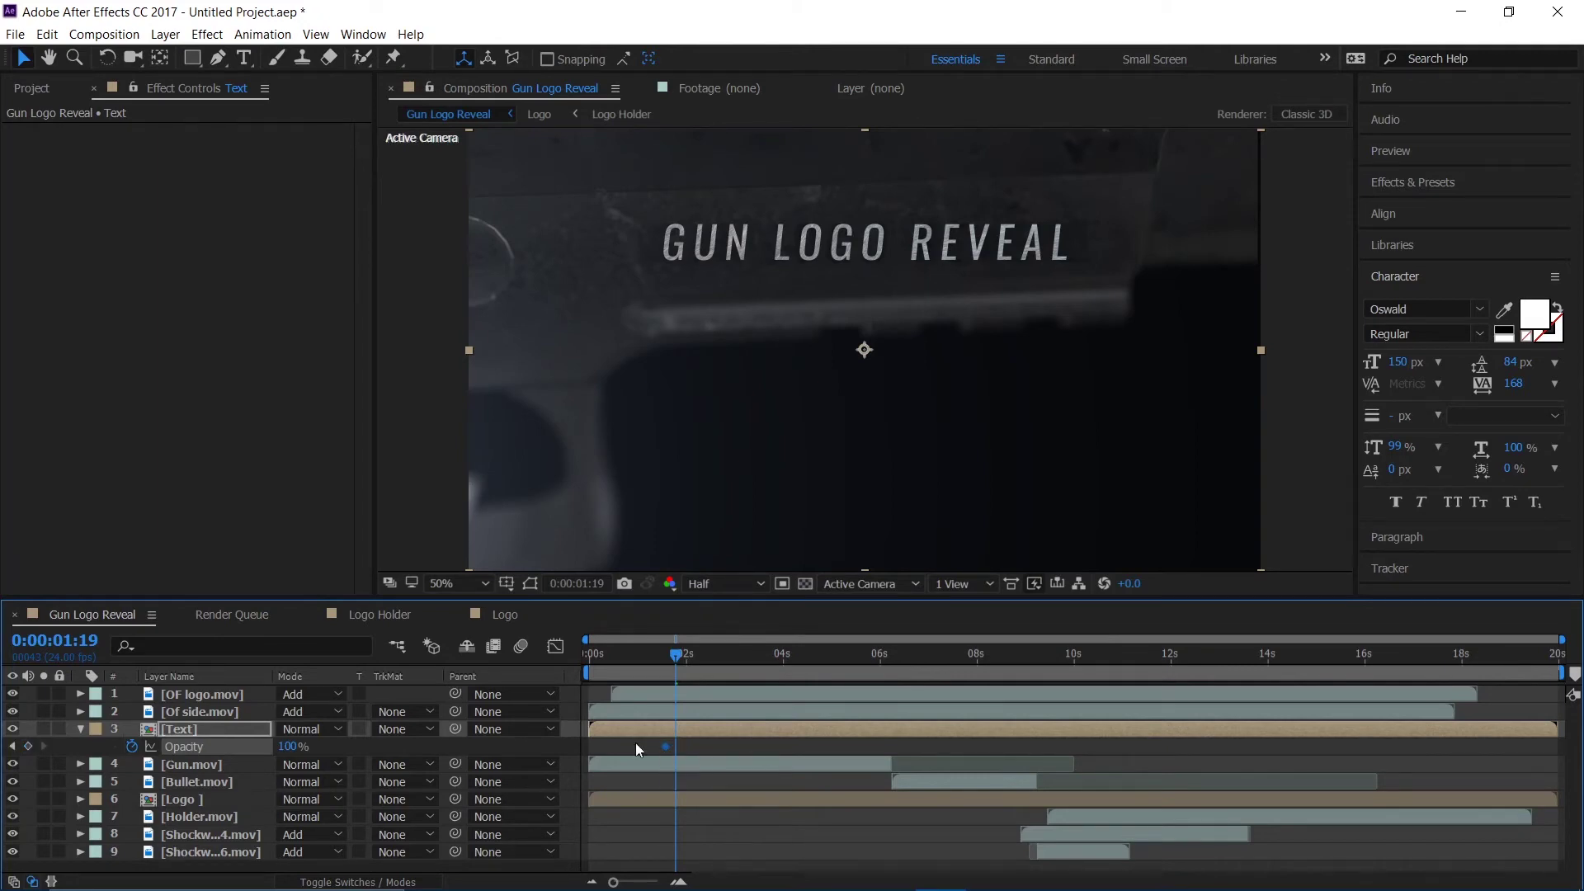
click(288, 746)
key(Return)
drag(675, 659, 665, 662)
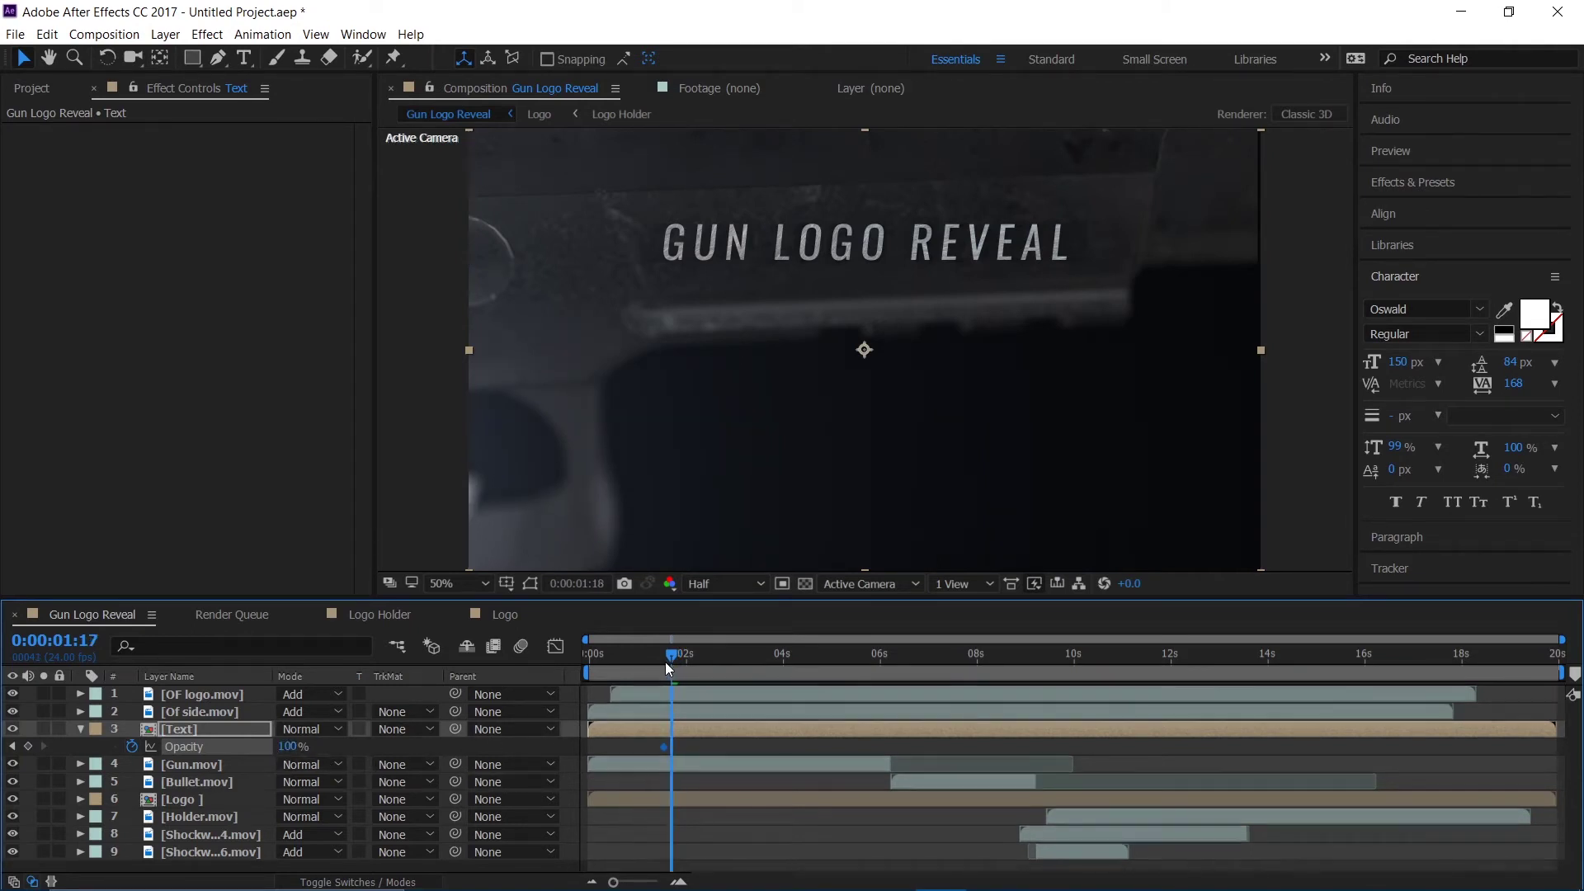
click(288, 747)
text(0)
key(Return)
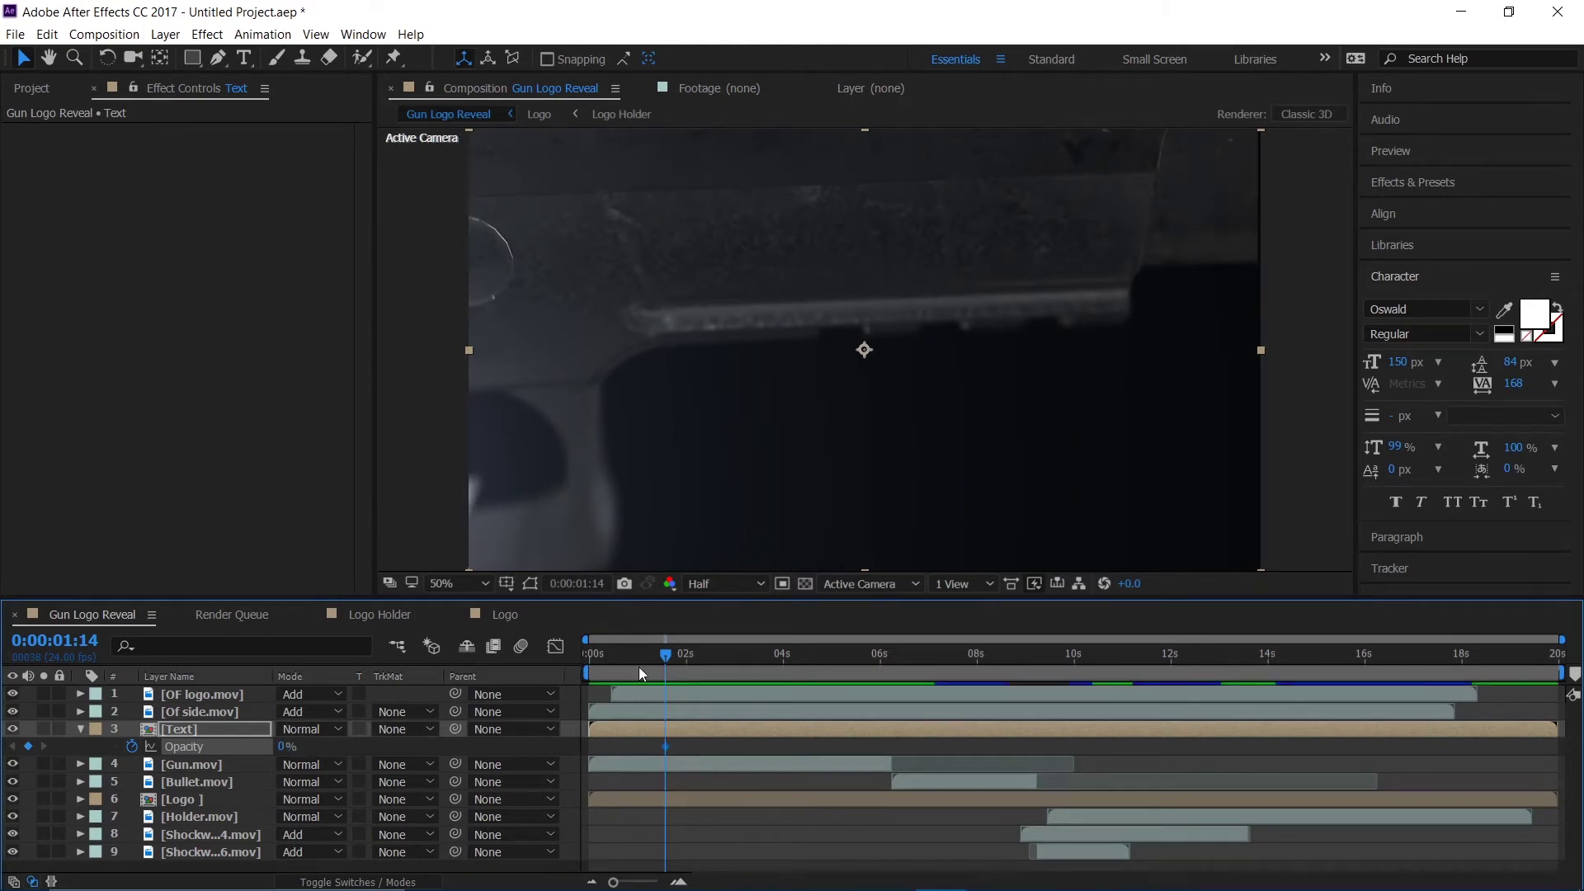
Step: Set the Text layer's opacity to 100% at 0:00:01:18 to fade the title in
drag(679, 658, 671, 673)
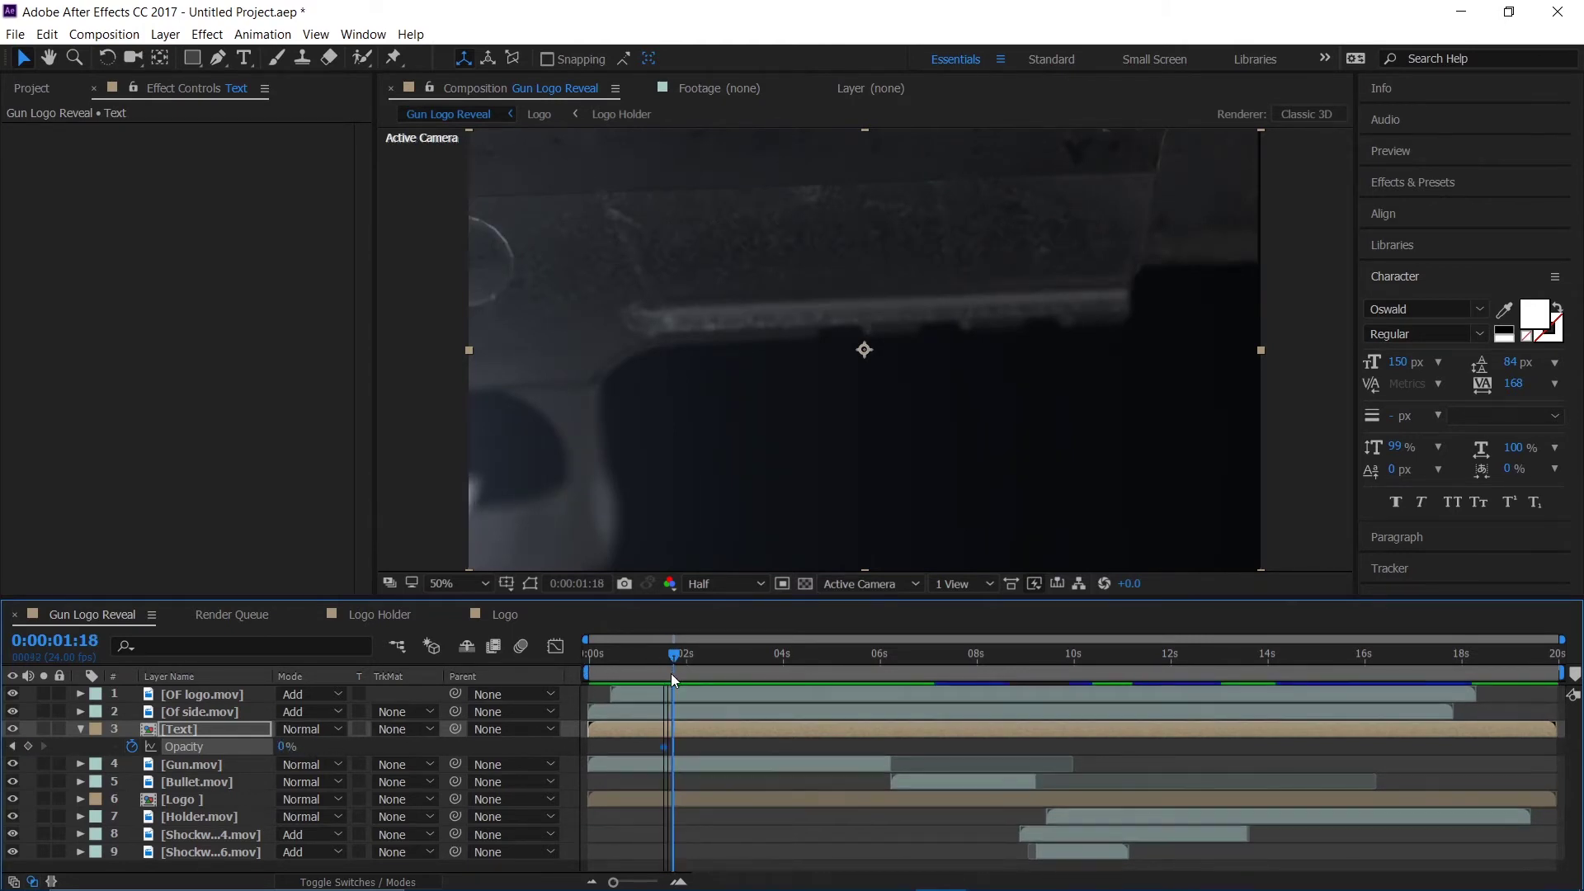
click(283, 747)
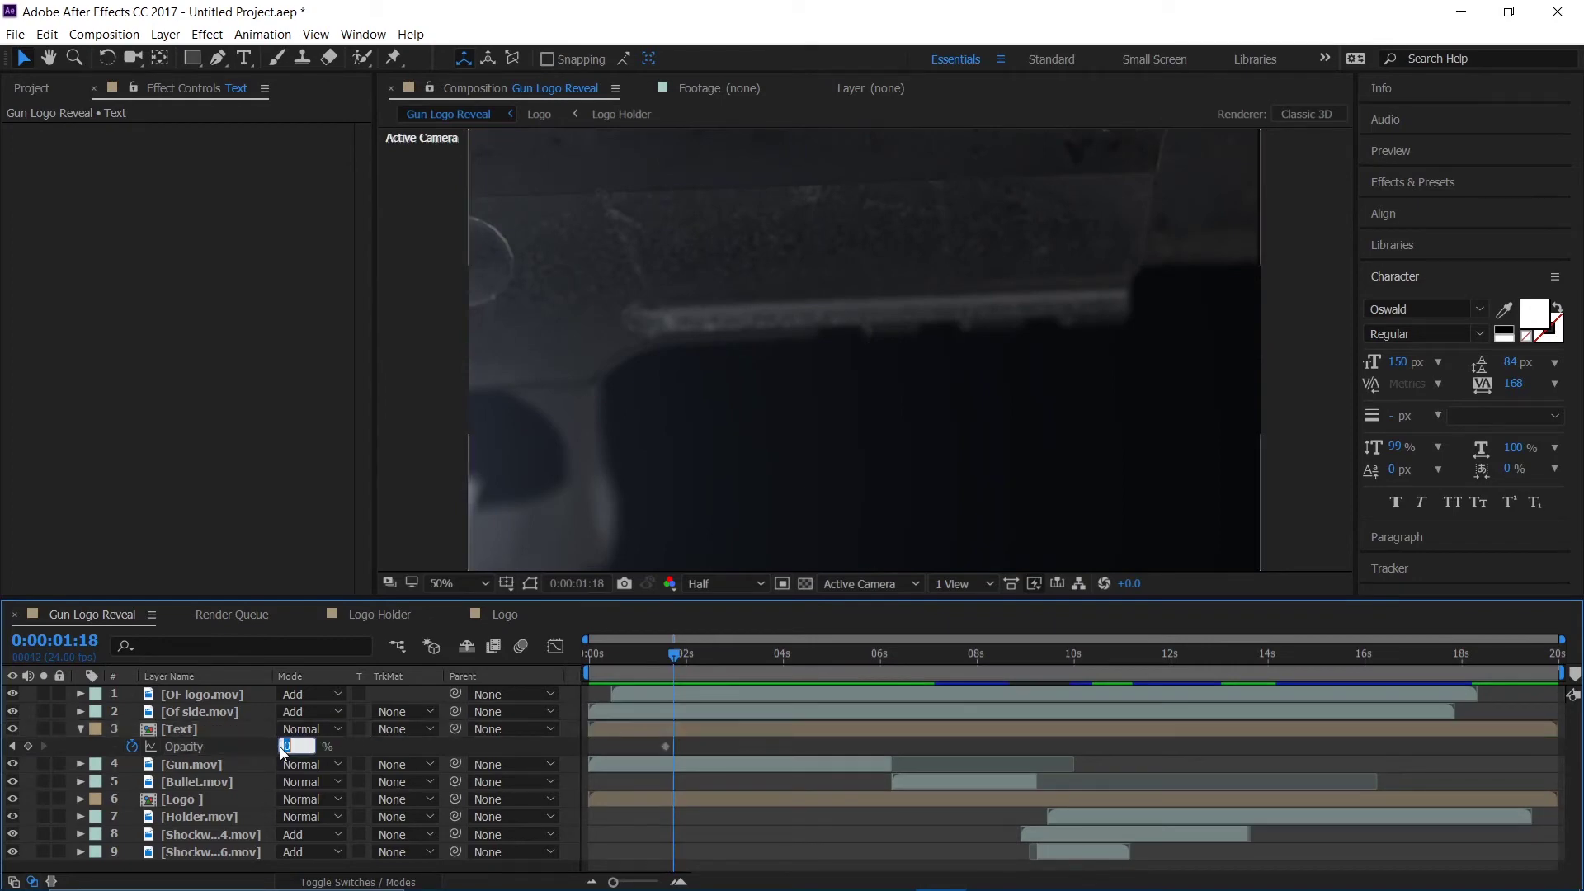
text(10)
key(Return)
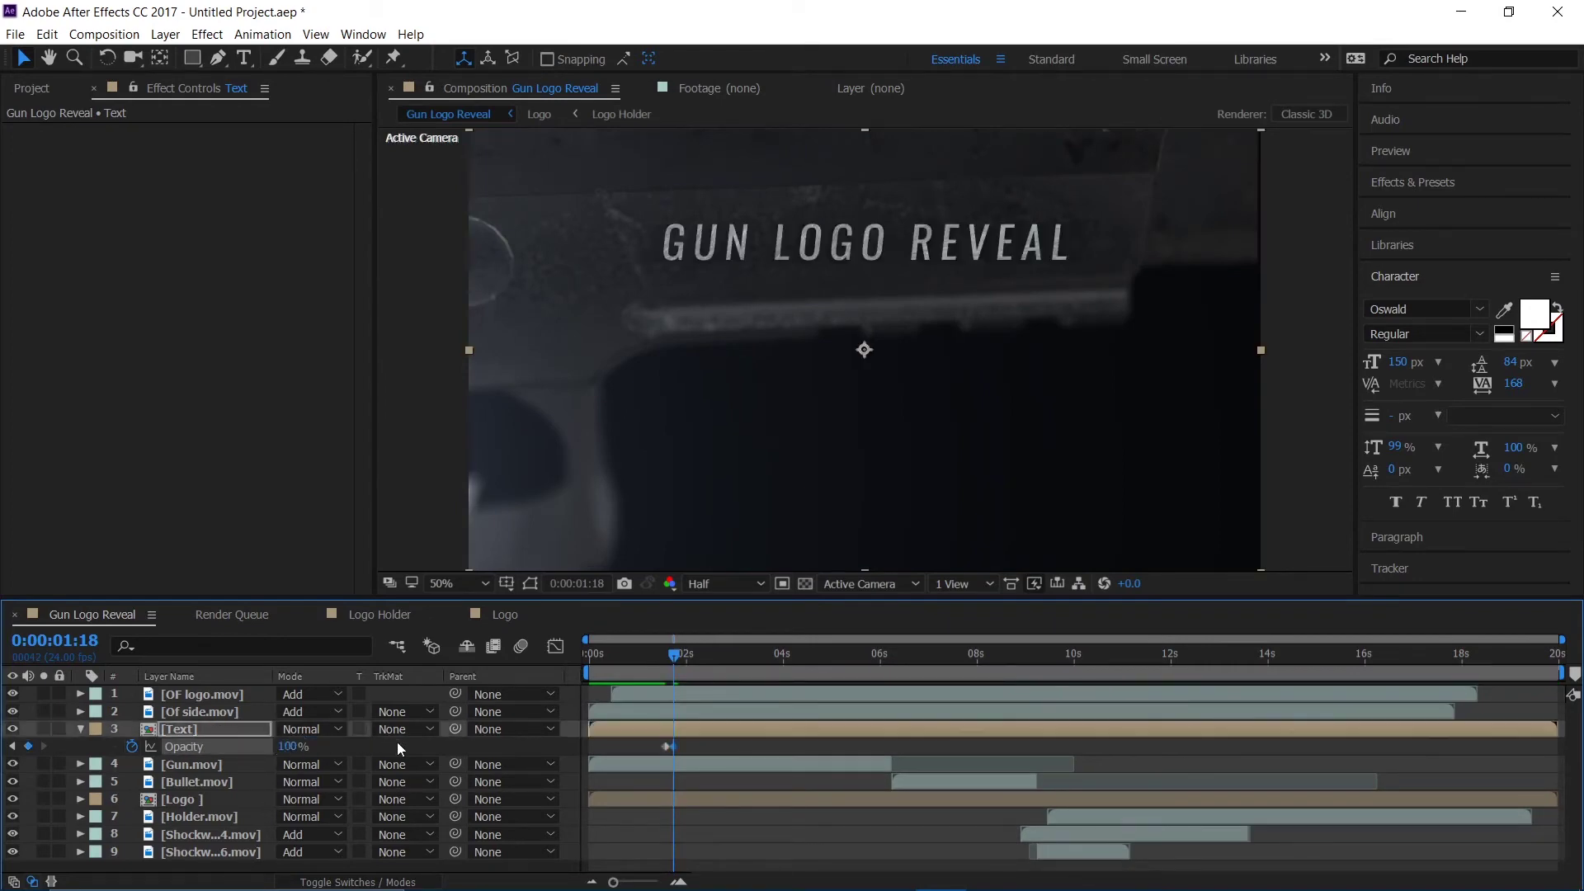
Step: Lengthen the title's fade-in by shifting its 100% opacity keyframe to just before the 2-second mark, and preview the result
drag(674, 656, 643, 667)
key(space)
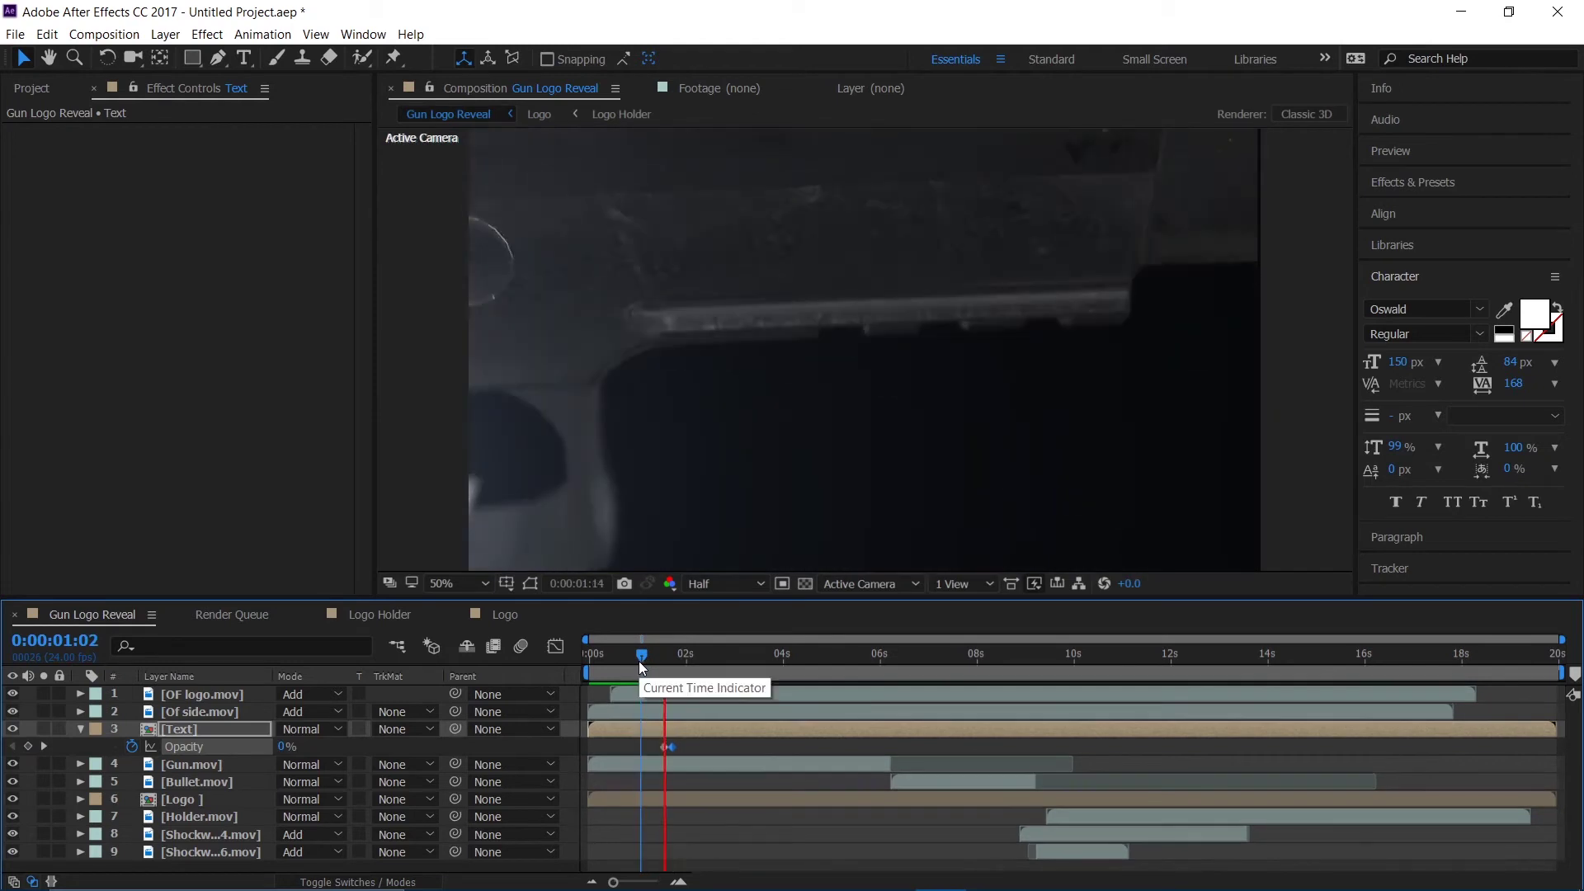
drag(670, 747, 679, 749)
click(661, 663)
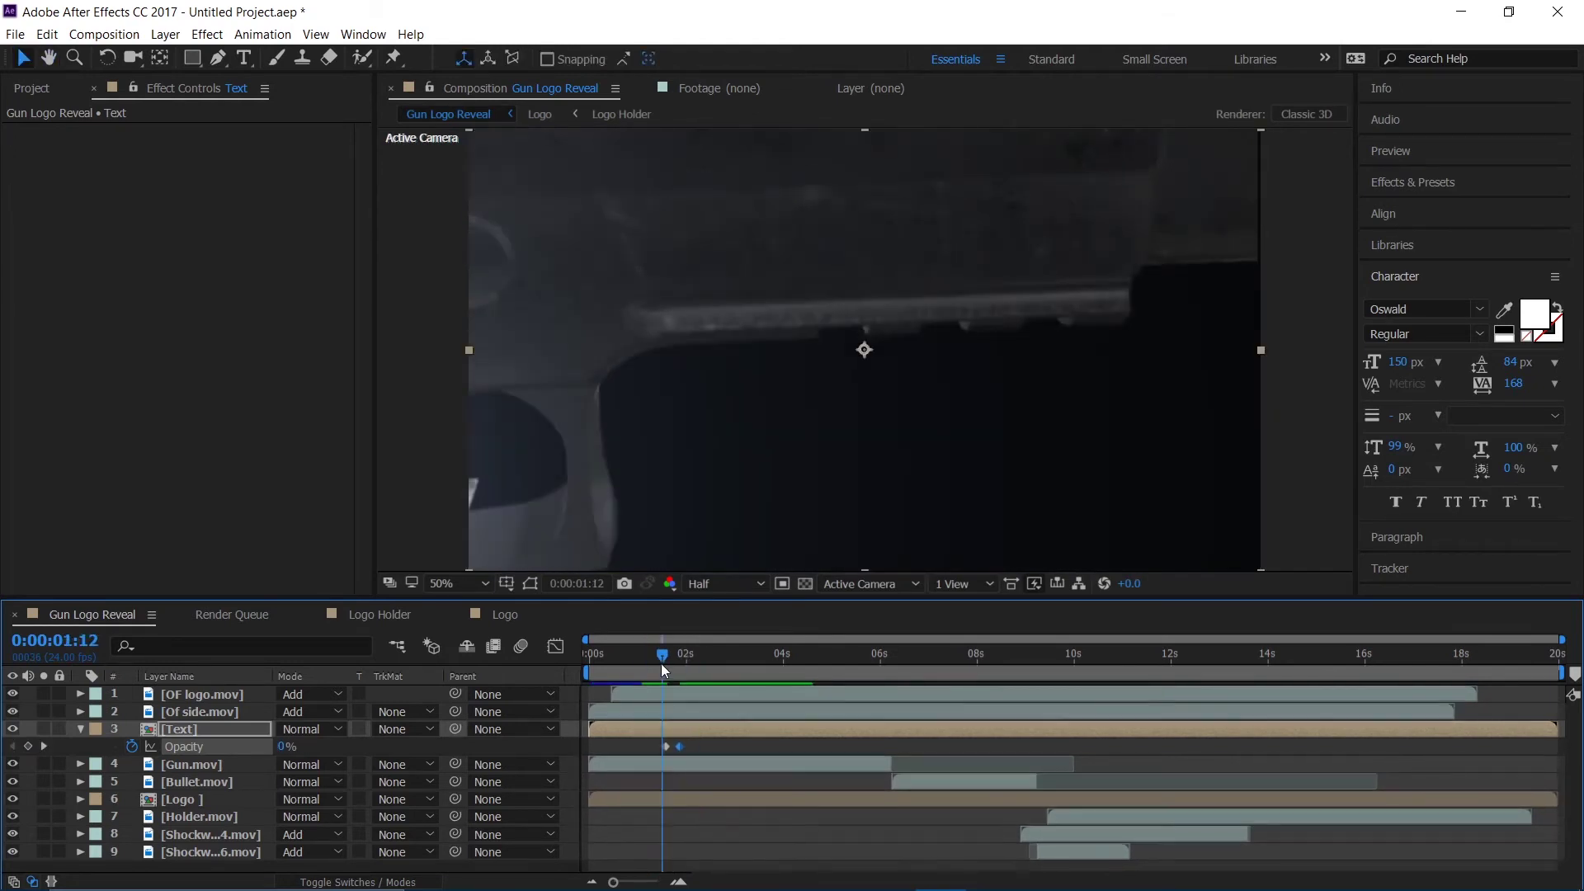
key(space)
click(653, 666)
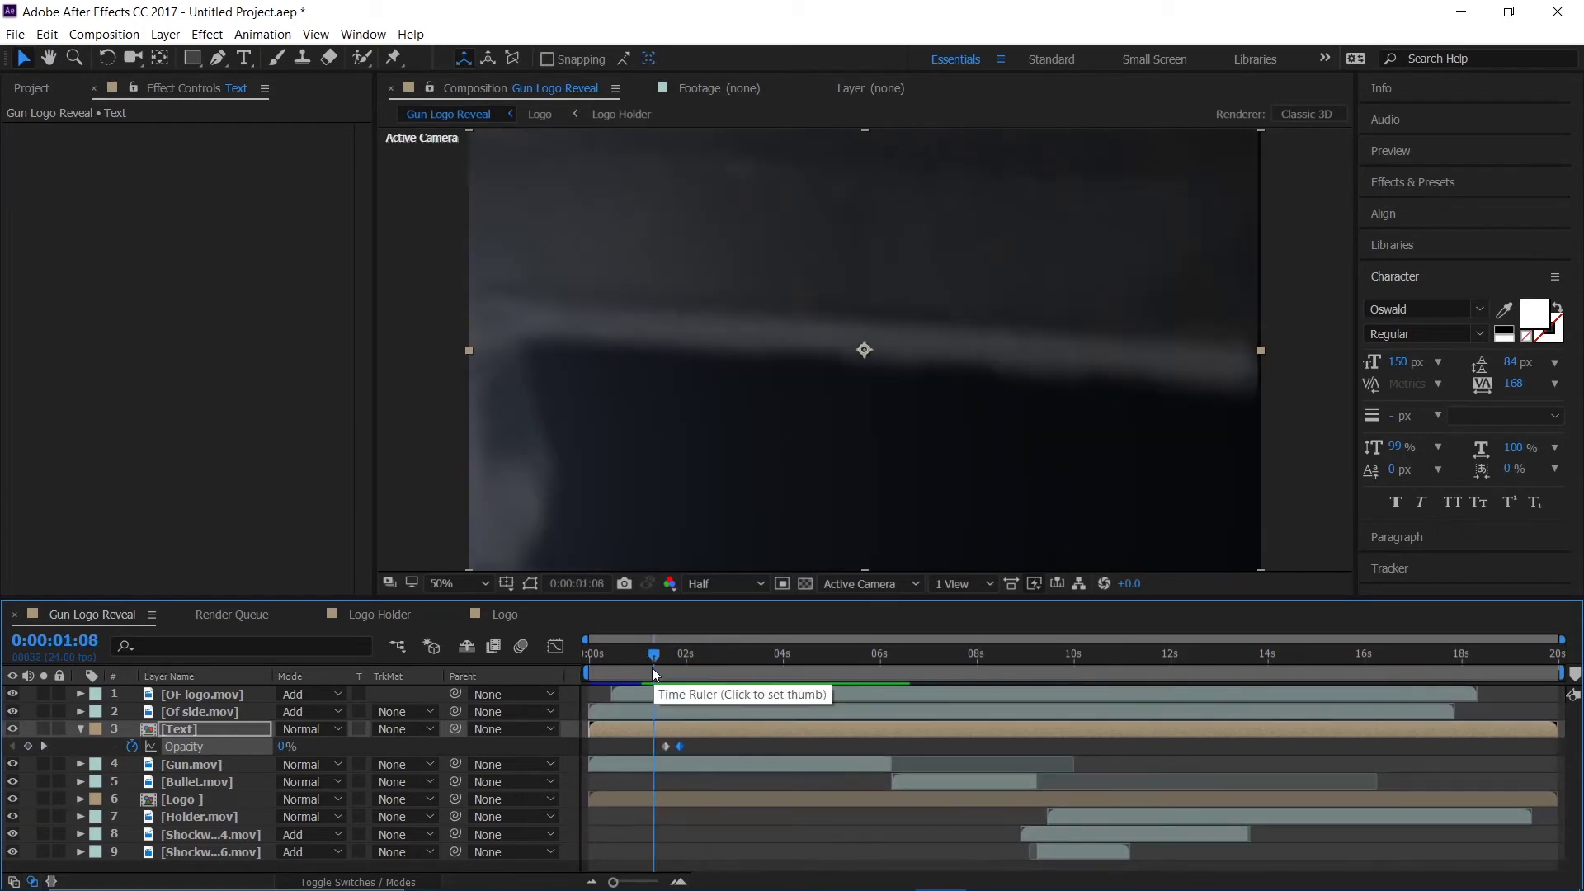
key(space)
key(space)
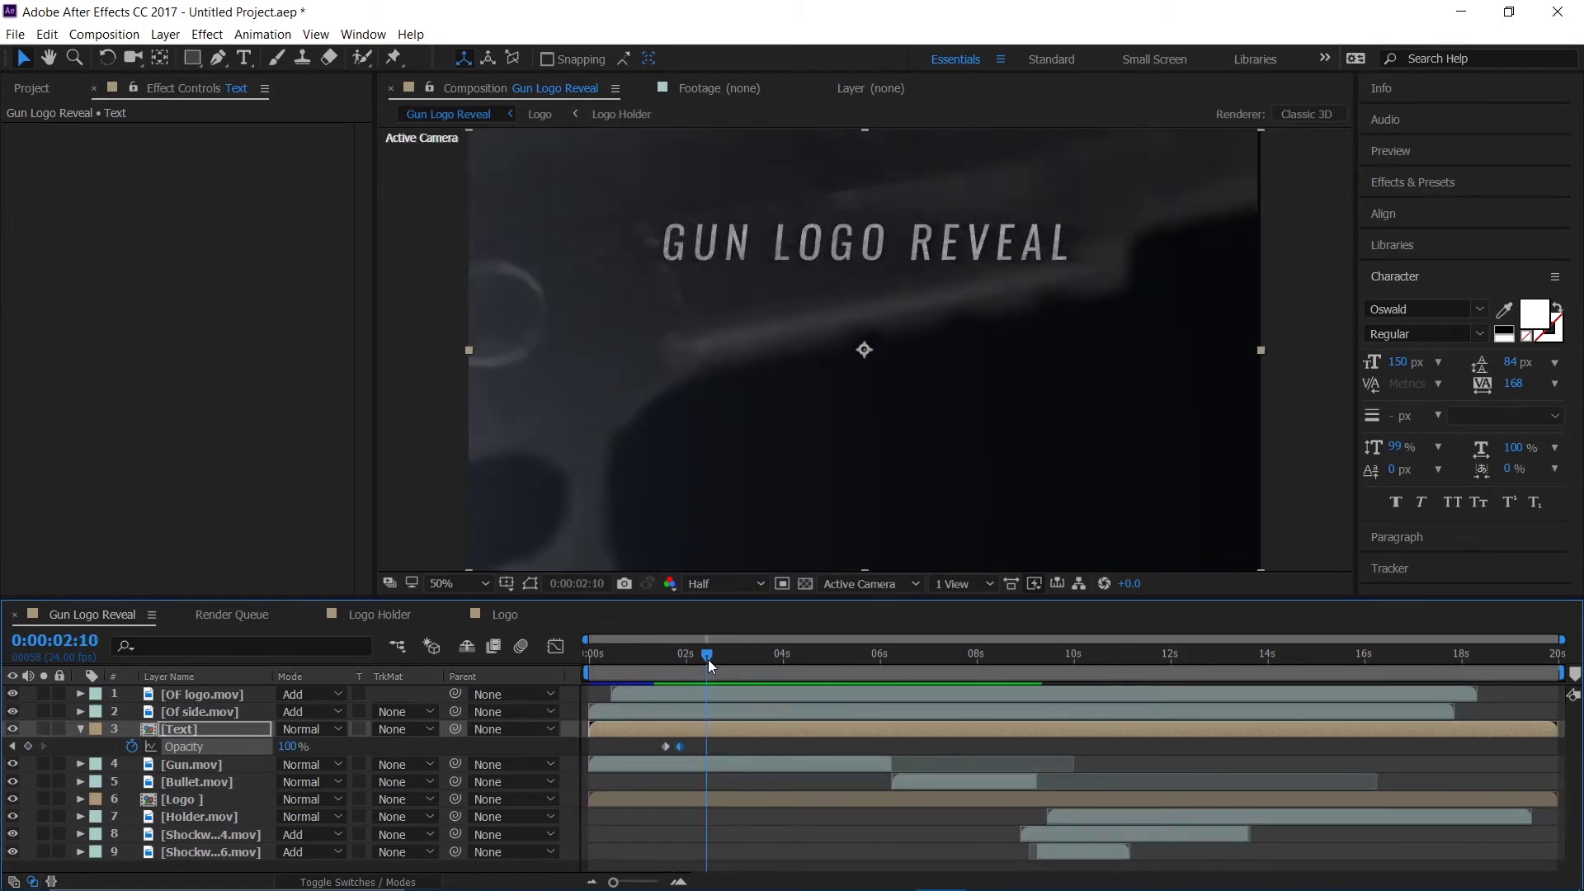
Step: Fade the title out with Text layer opacity keyframes of 100% at 0:00:02:08 and 0% at 0:00:02:14
drag(706, 667, 701, 665)
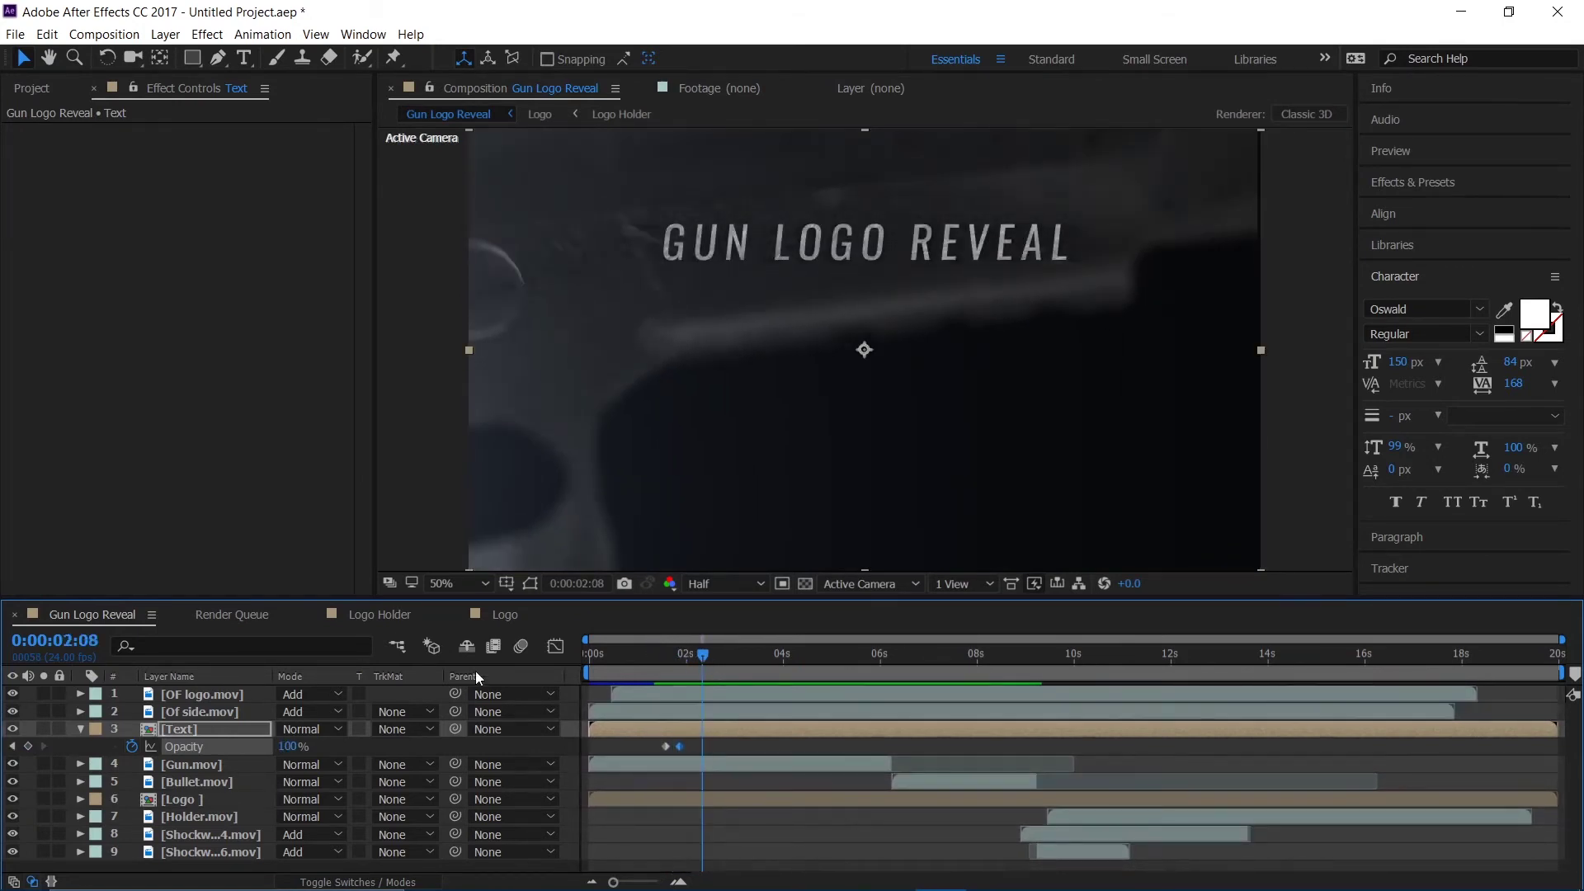
click(27, 747)
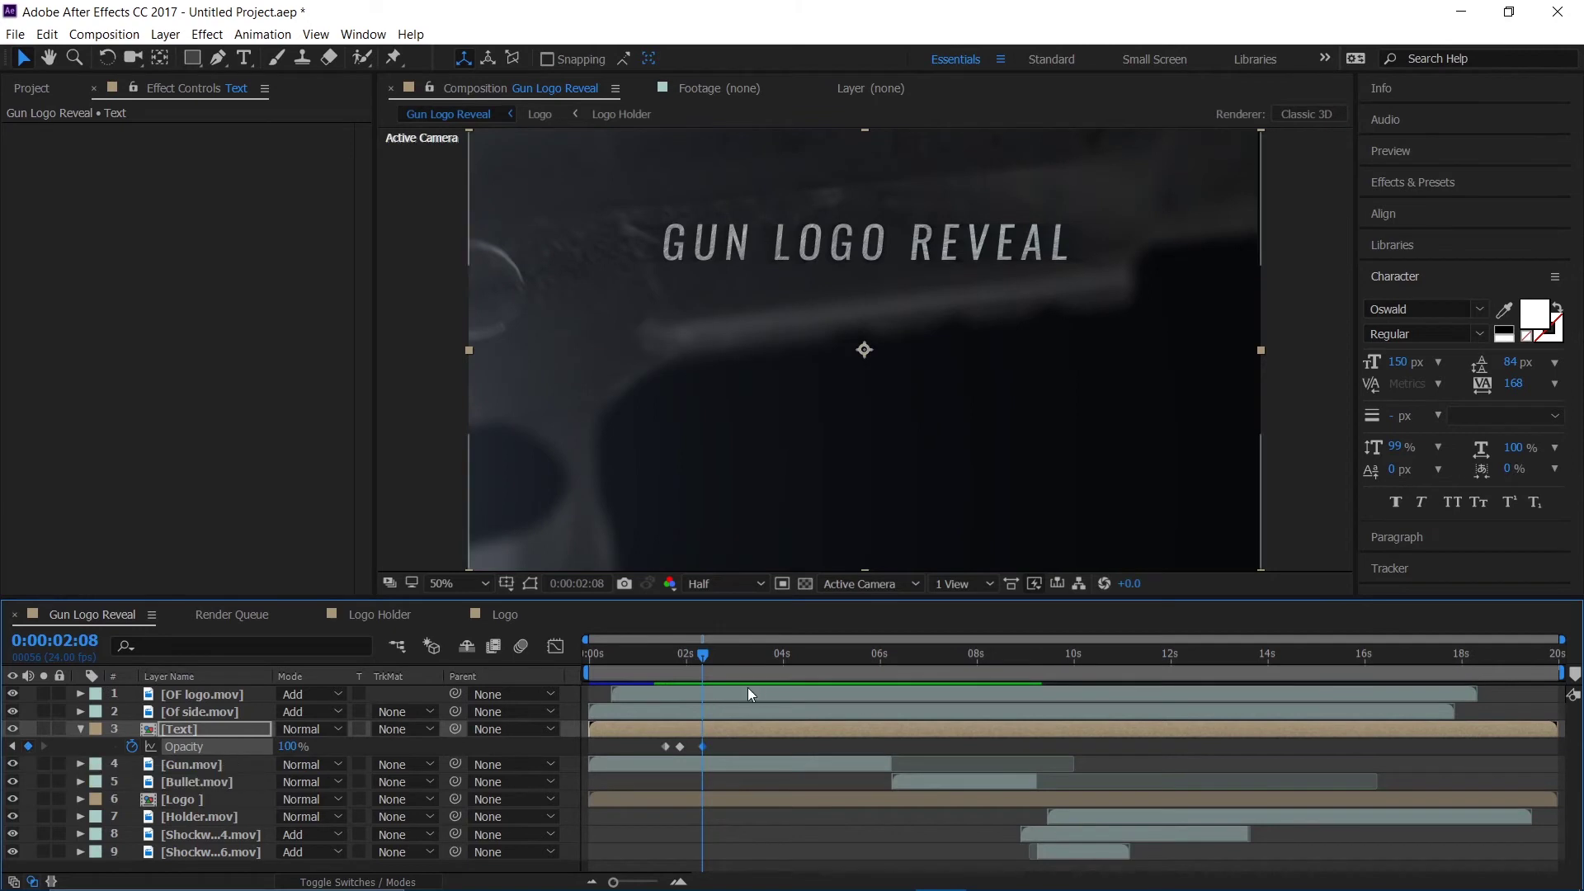
drag(707, 667, 720, 667)
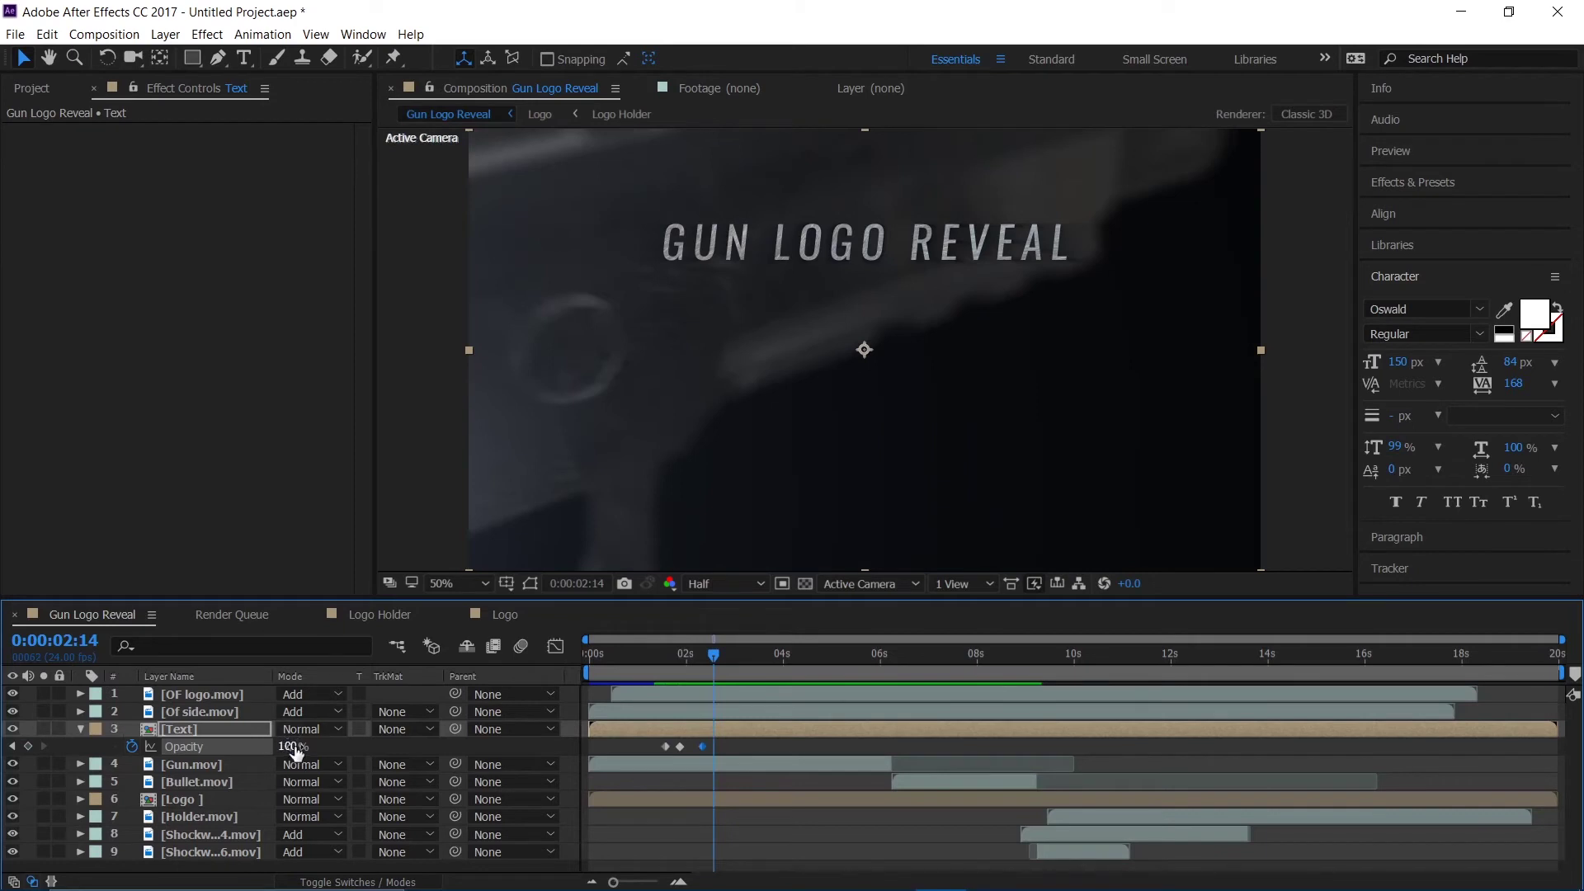
click(290, 747)
text(0)
key(Return)
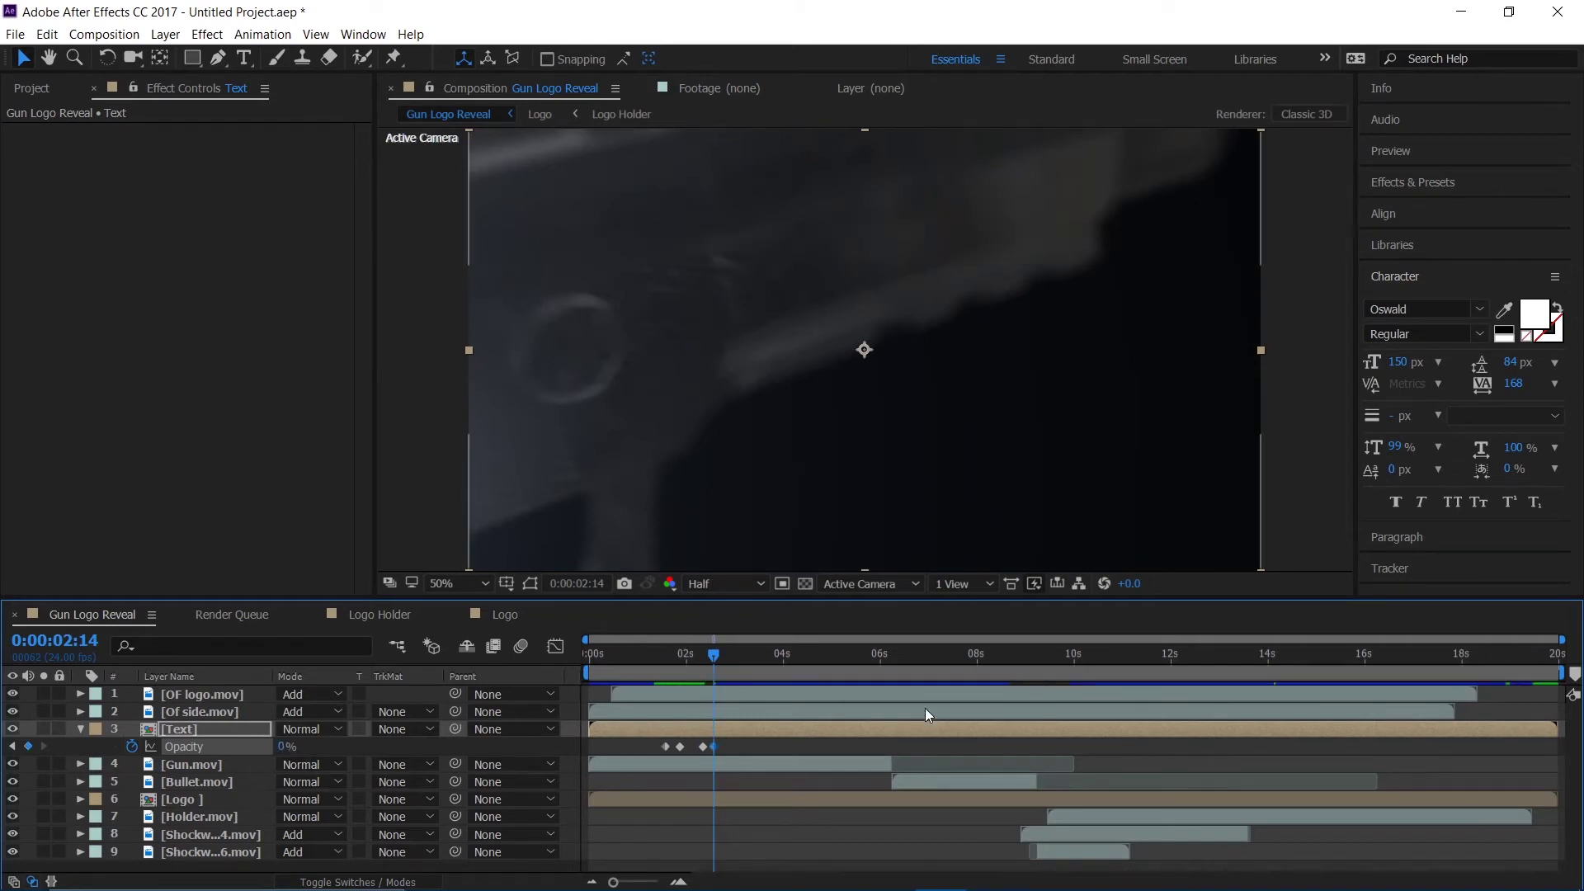
Step: Apply Easy Ease to all four opacity keyframes of the Text layer and preview the title's fade from about the 1-second mark
drag(792, 745, 635, 747)
key(F9)
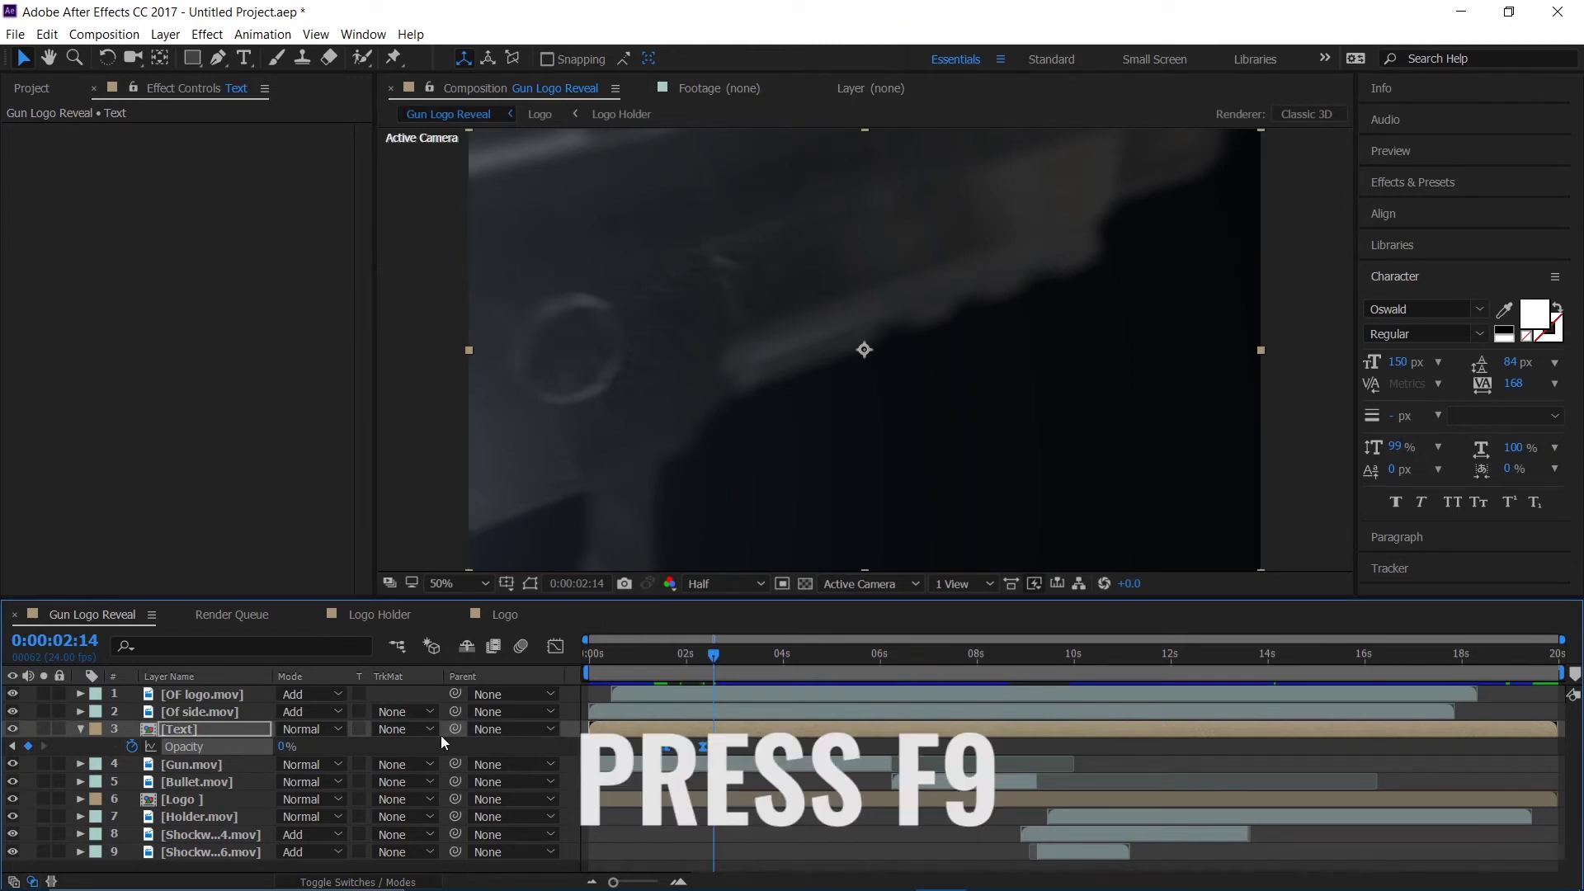
click(641, 676)
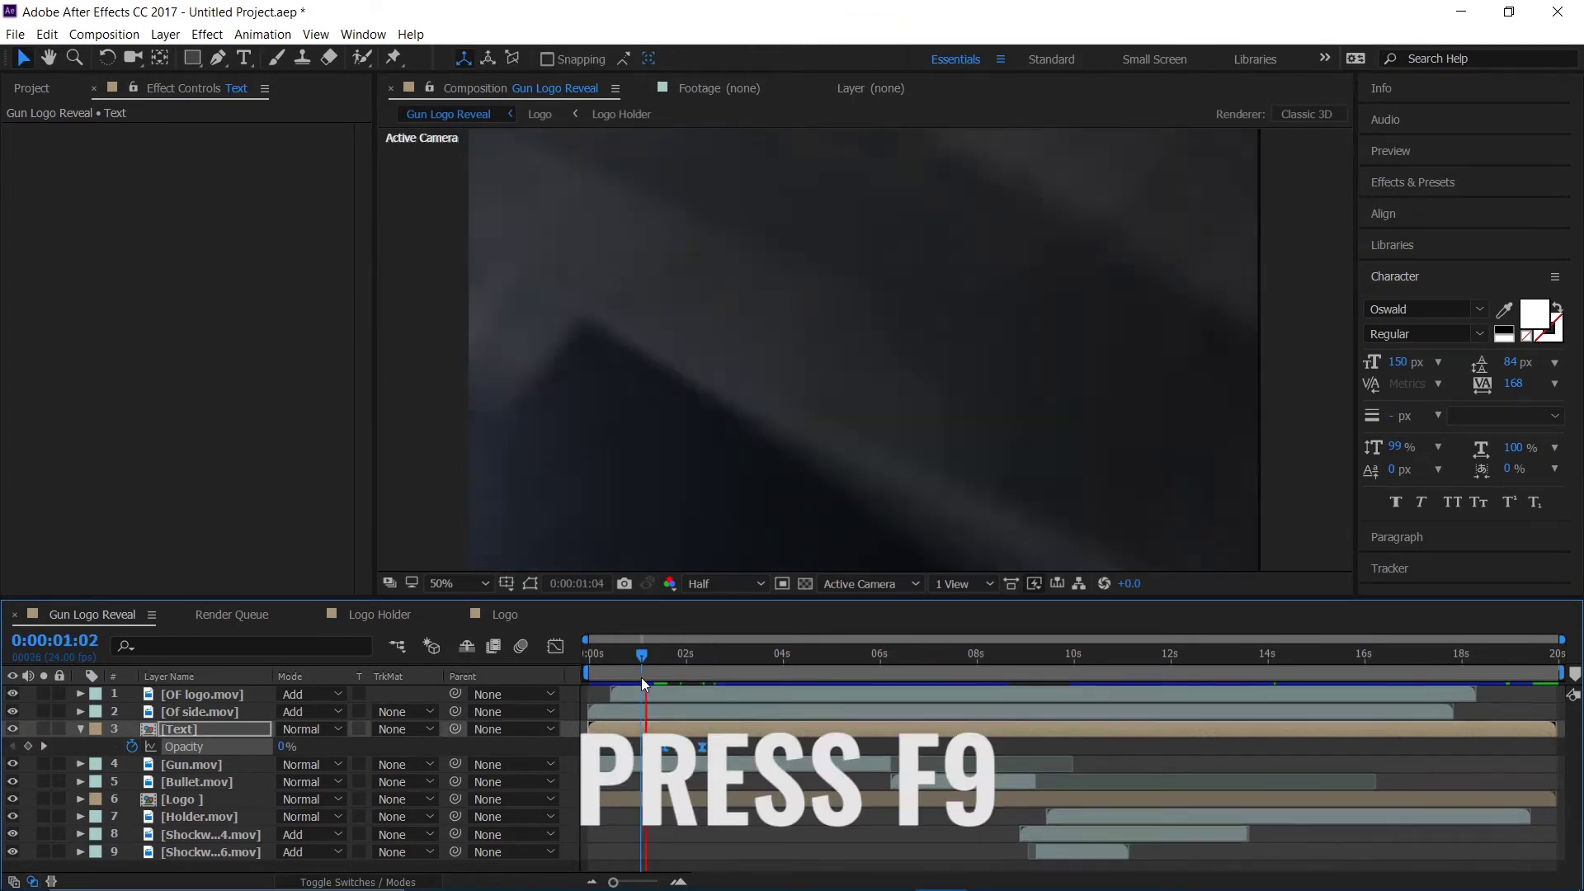
key(space)
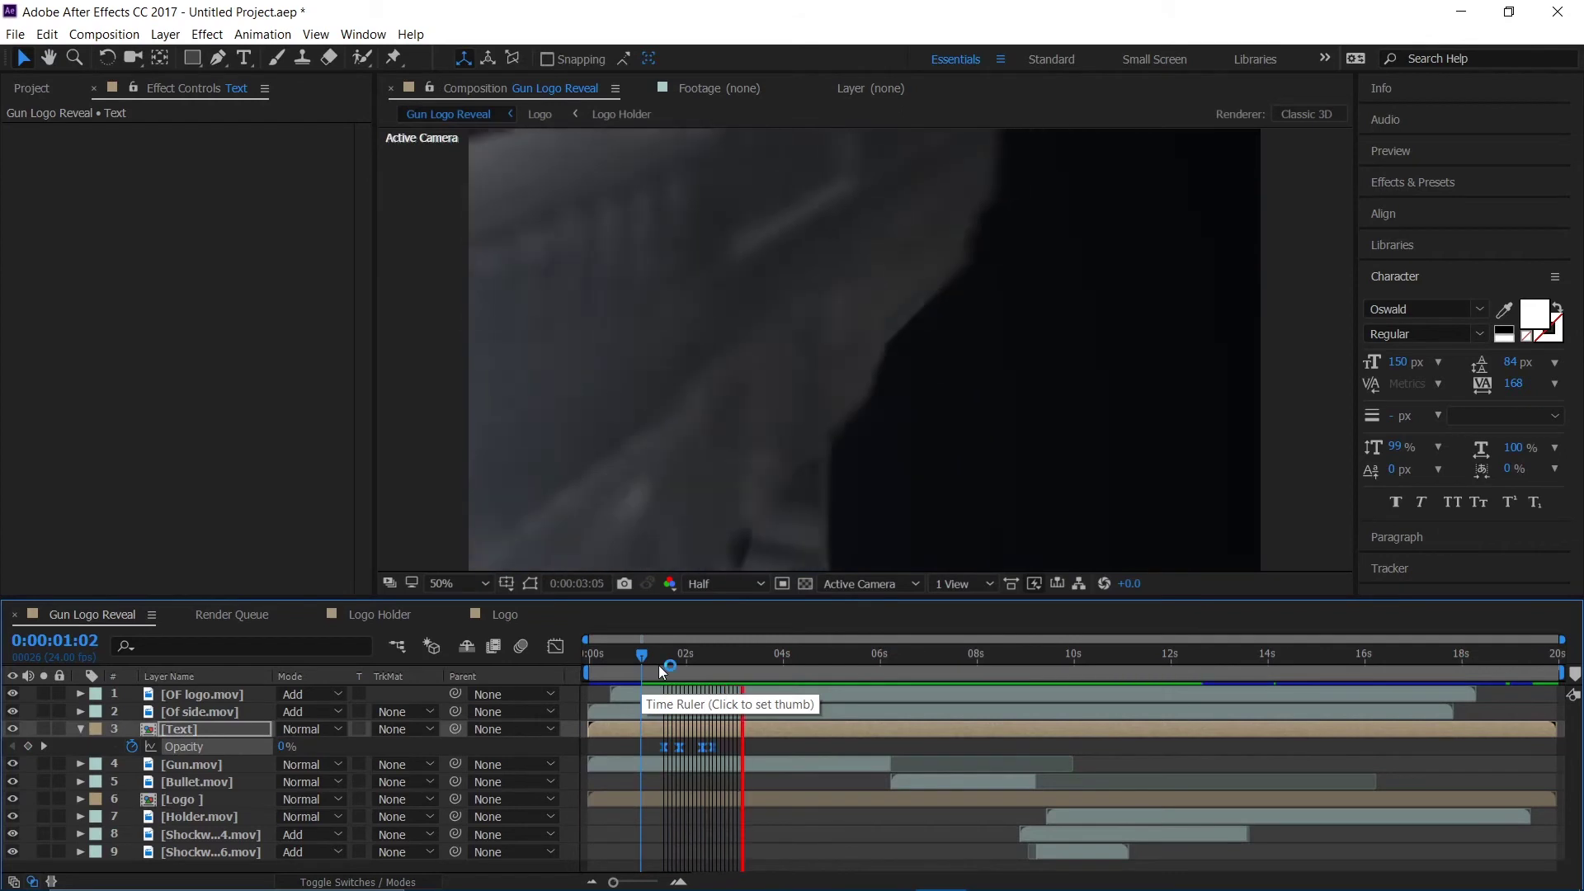
Step: Shift the Text layer's two fade-out opacity keyframes slightly earlier and preview the title's fade again
click(740, 741)
click(708, 747)
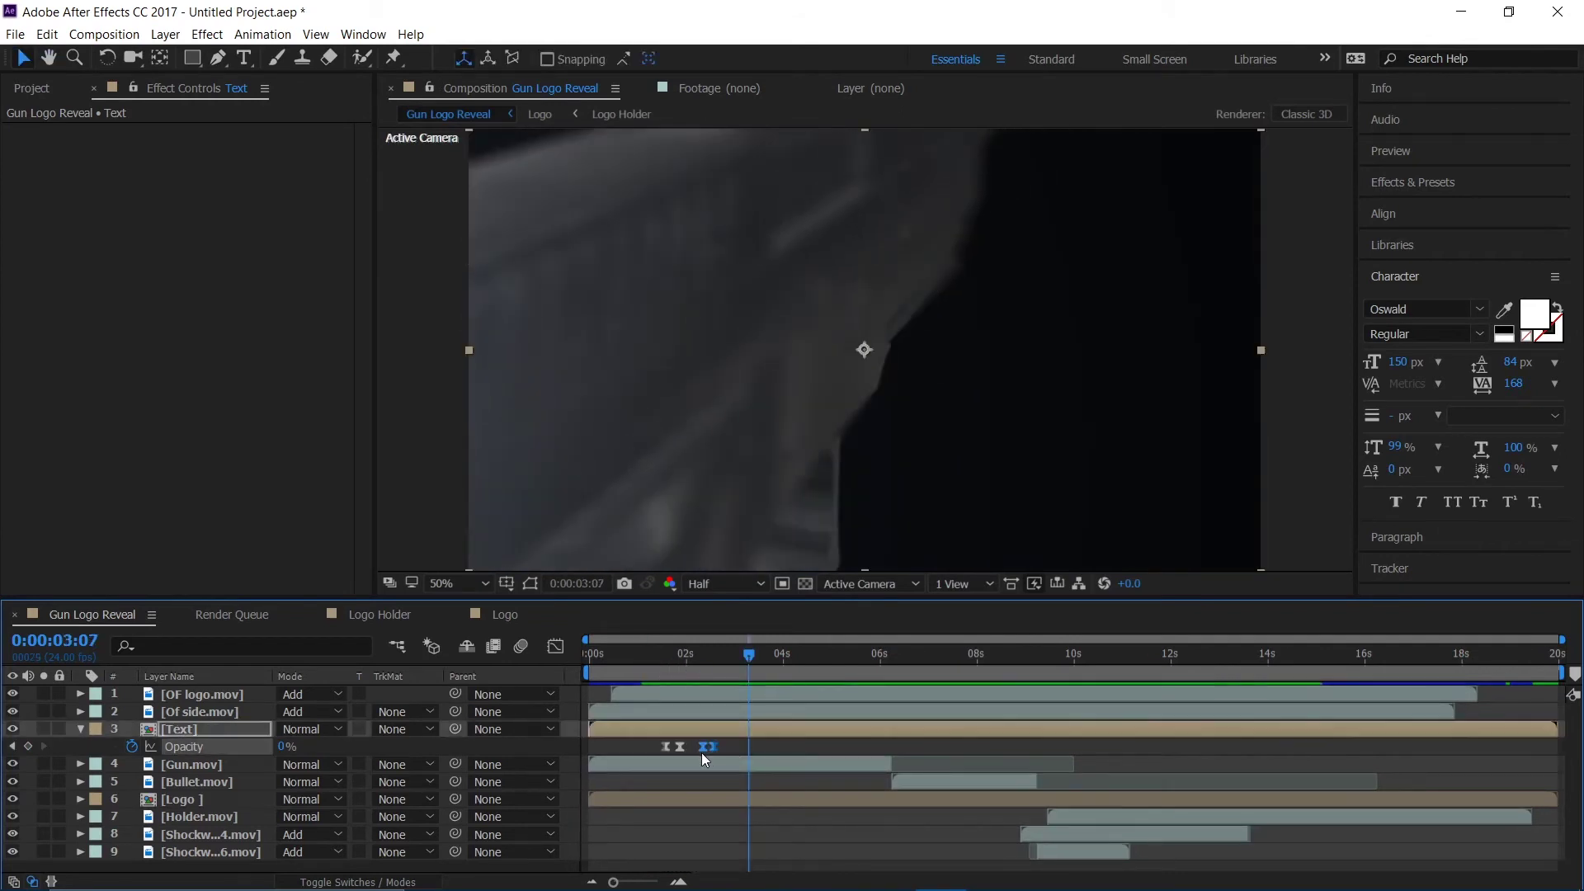
mouse_move(701, 747)
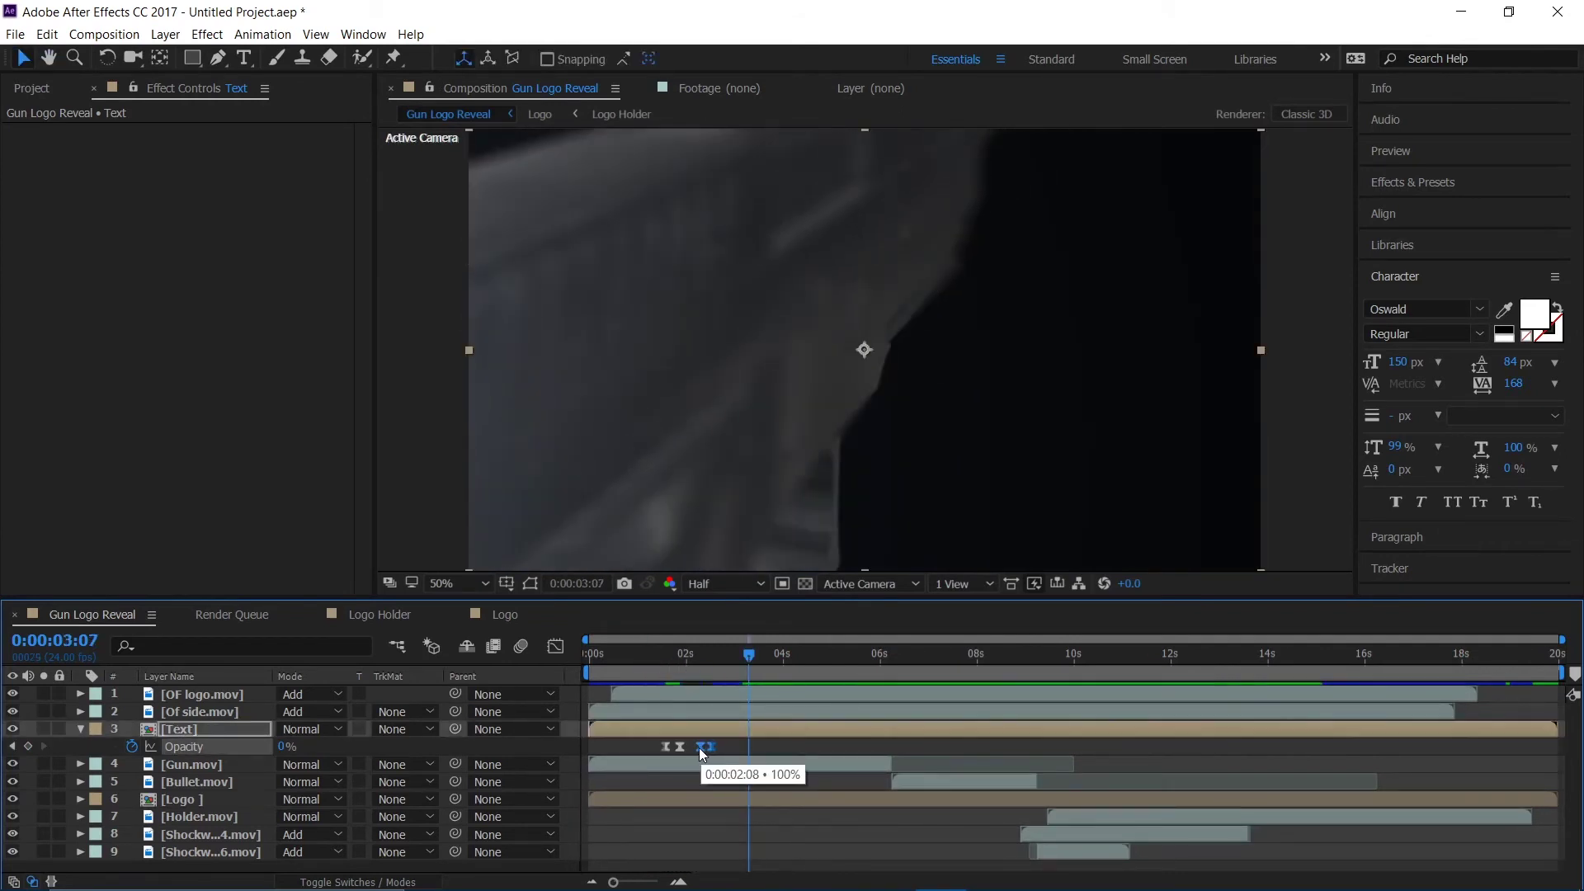
drag(699, 748, 693, 750)
click(655, 658)
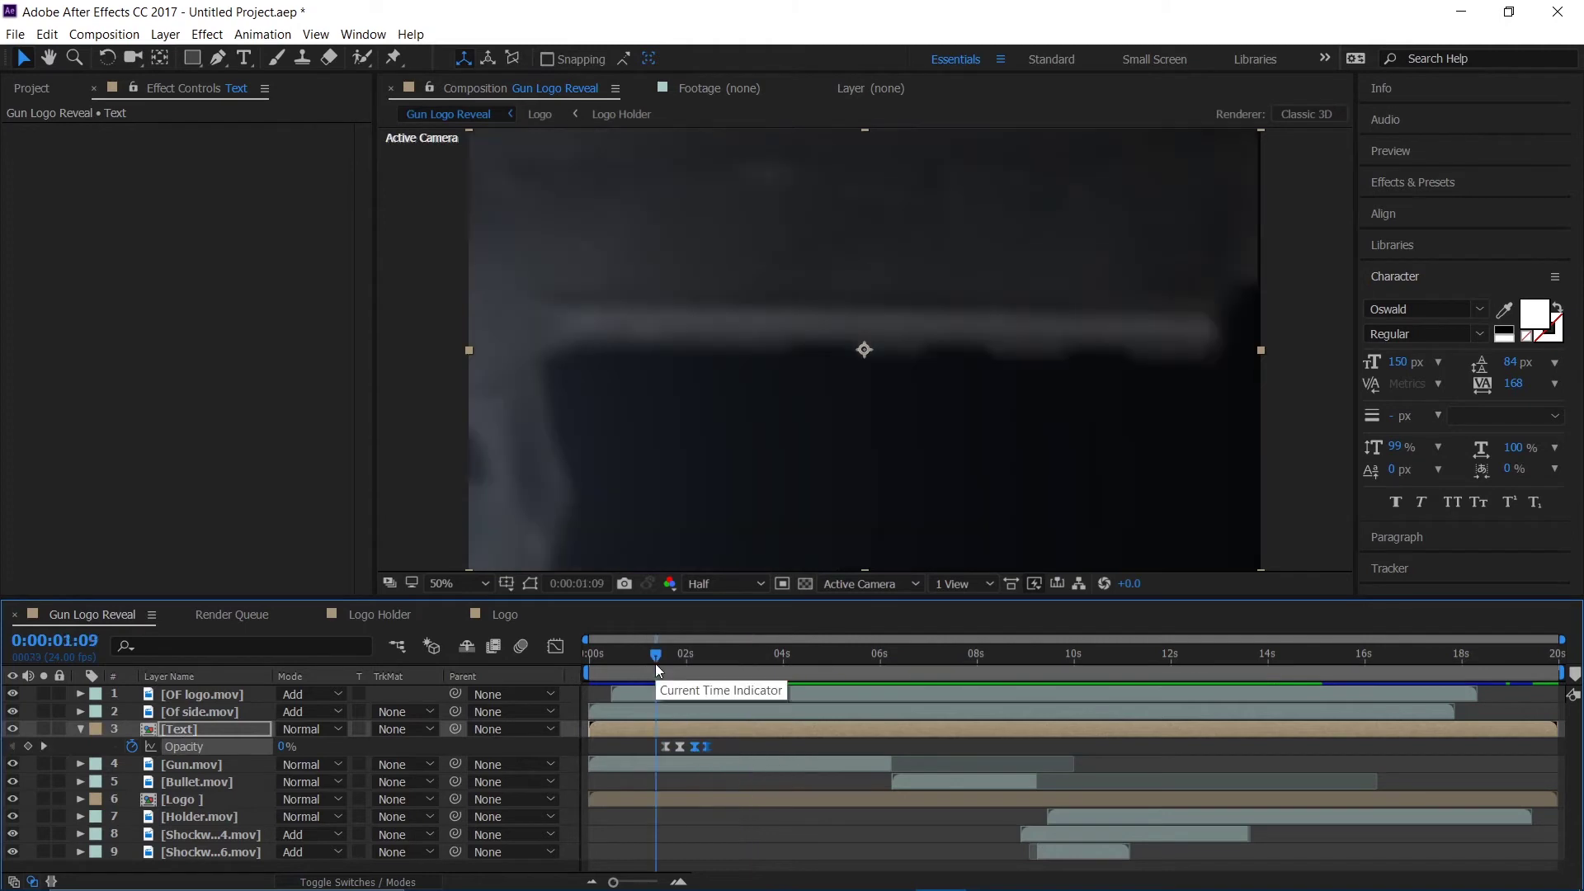
key(space)
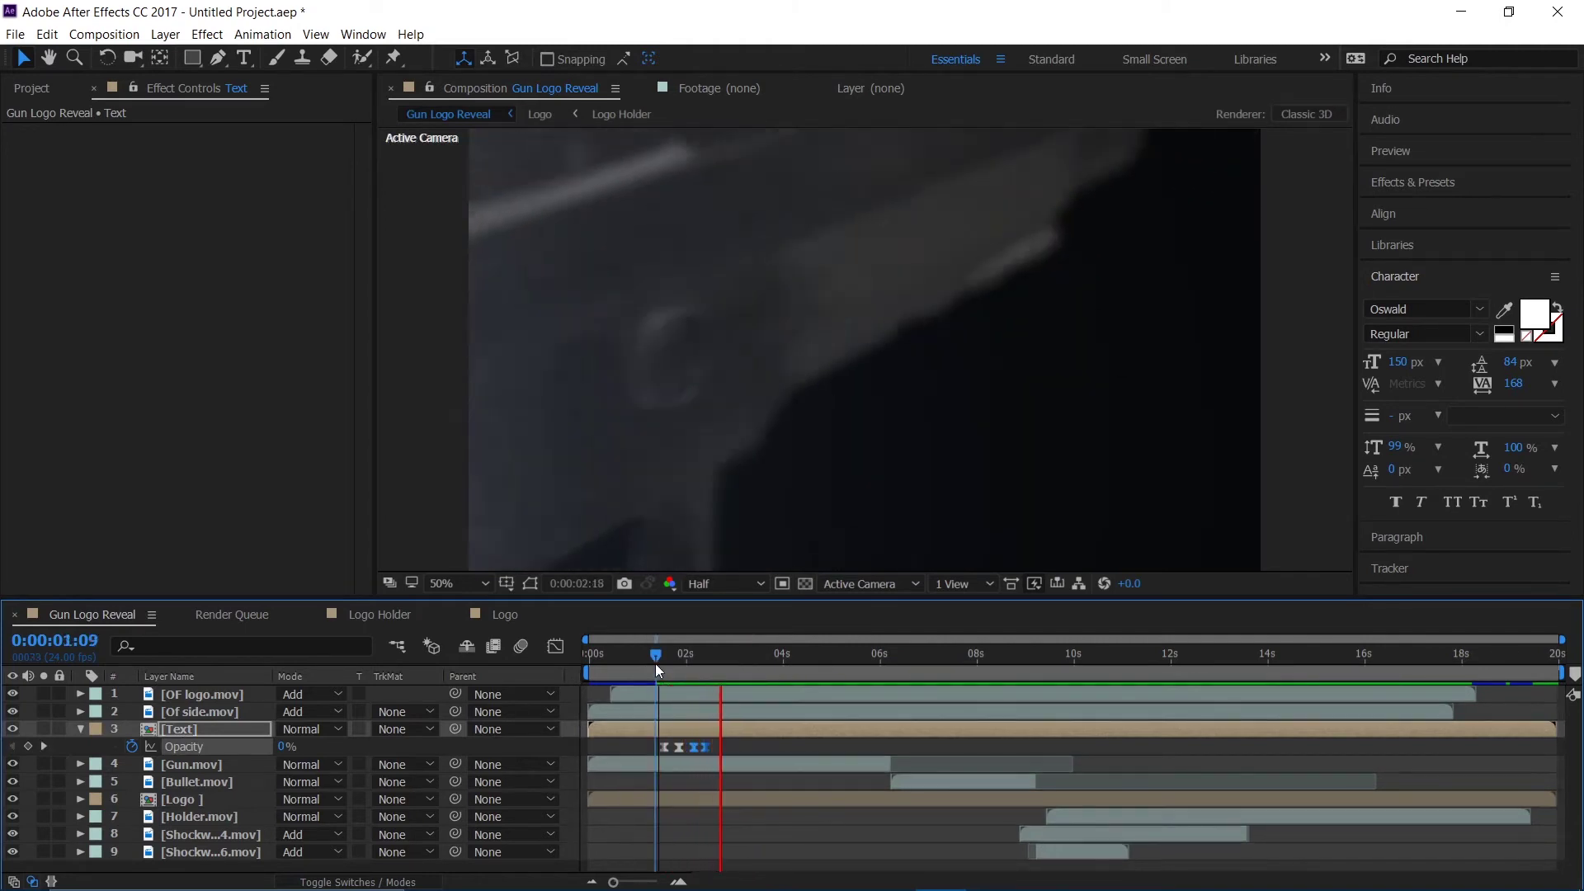
key(space)
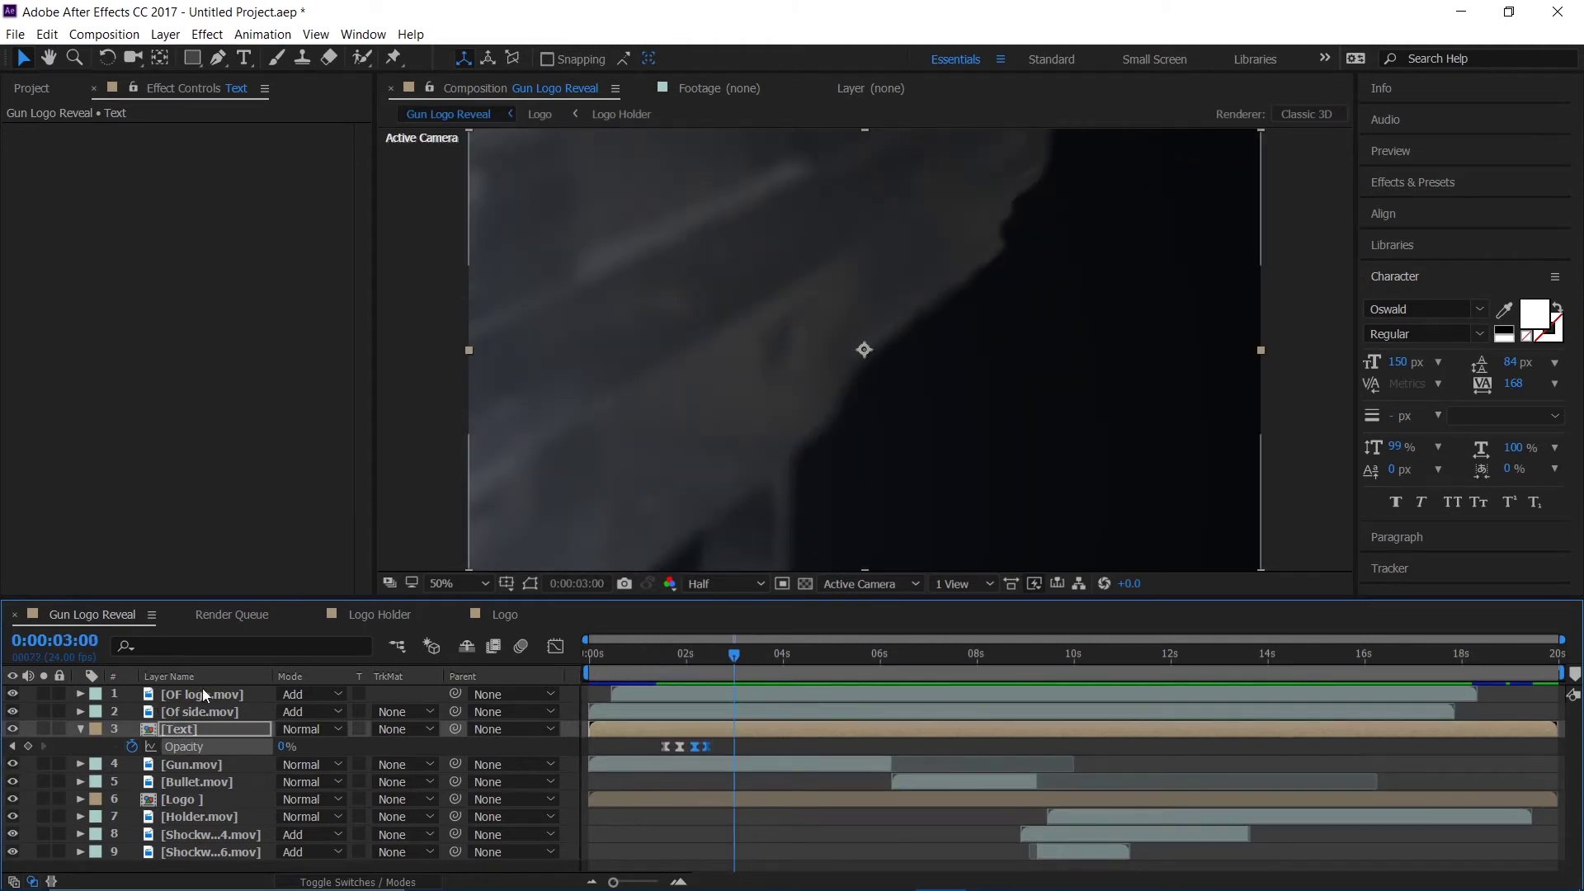
Step: Preview the animation from its start, end the work area at about 0:00:15:21, and trim the composition to it
click(608, 689)
drag(717, 647, 587, 670)
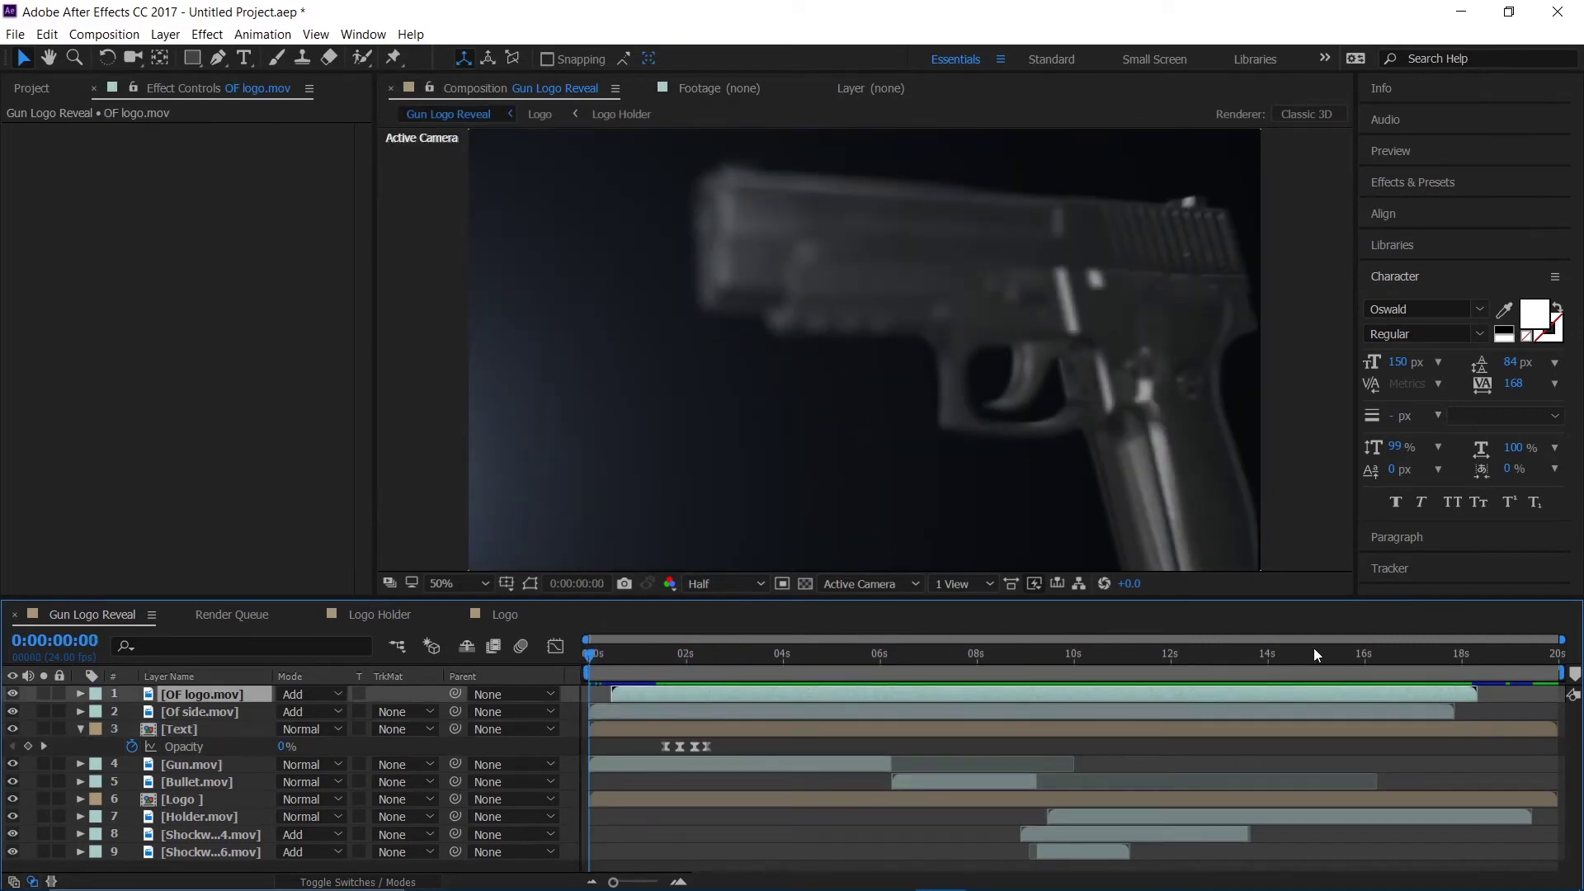
drag(1313, 647, 1369, 630)
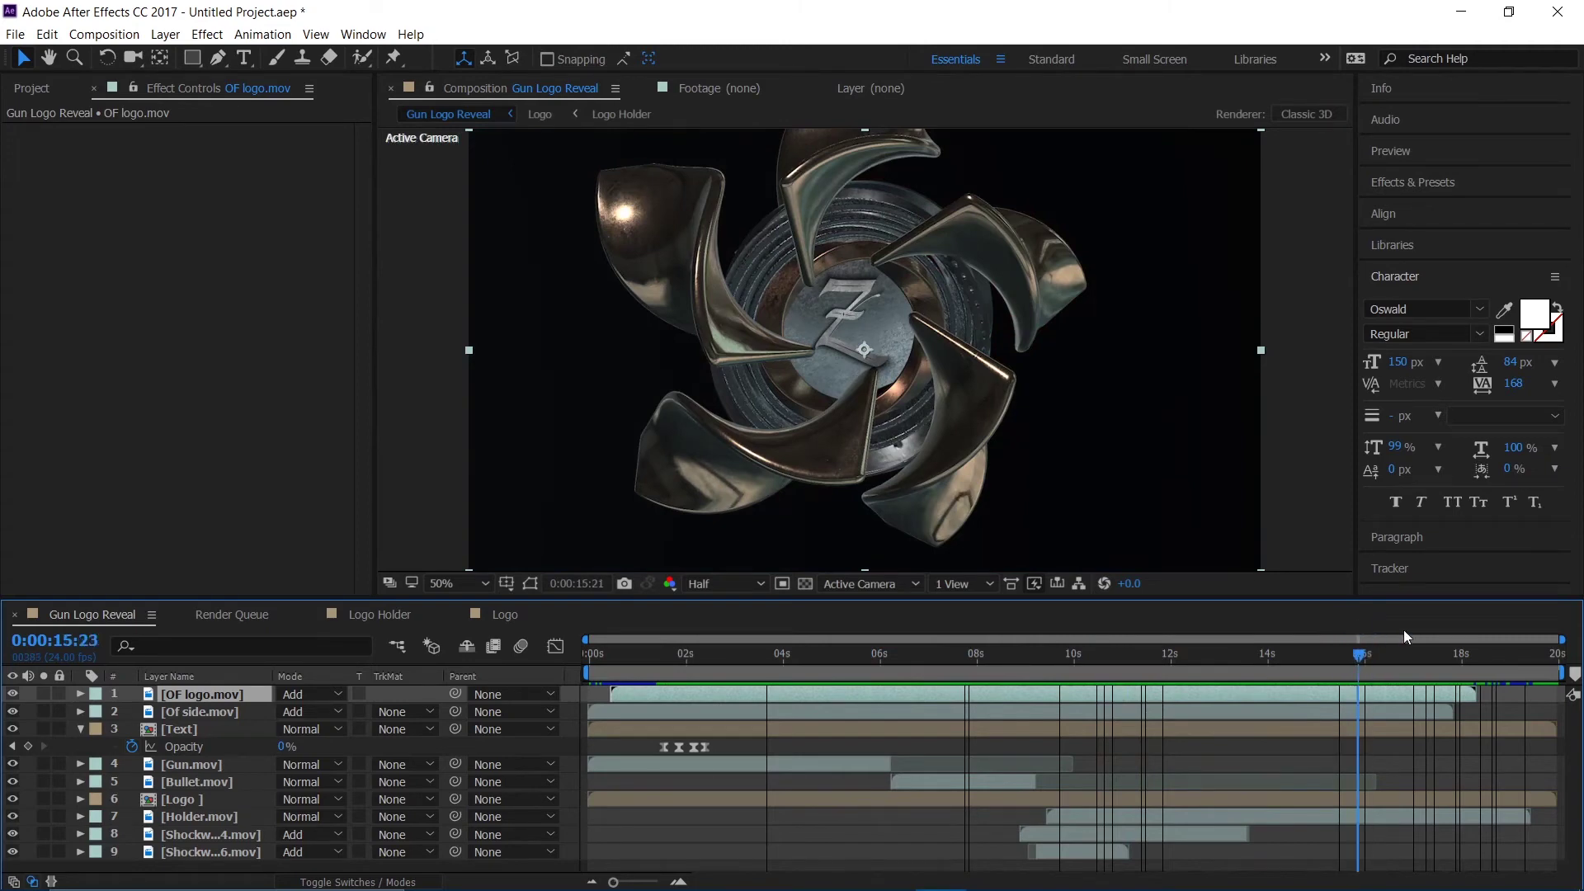
click(1403, 651)
click(1359, 655)
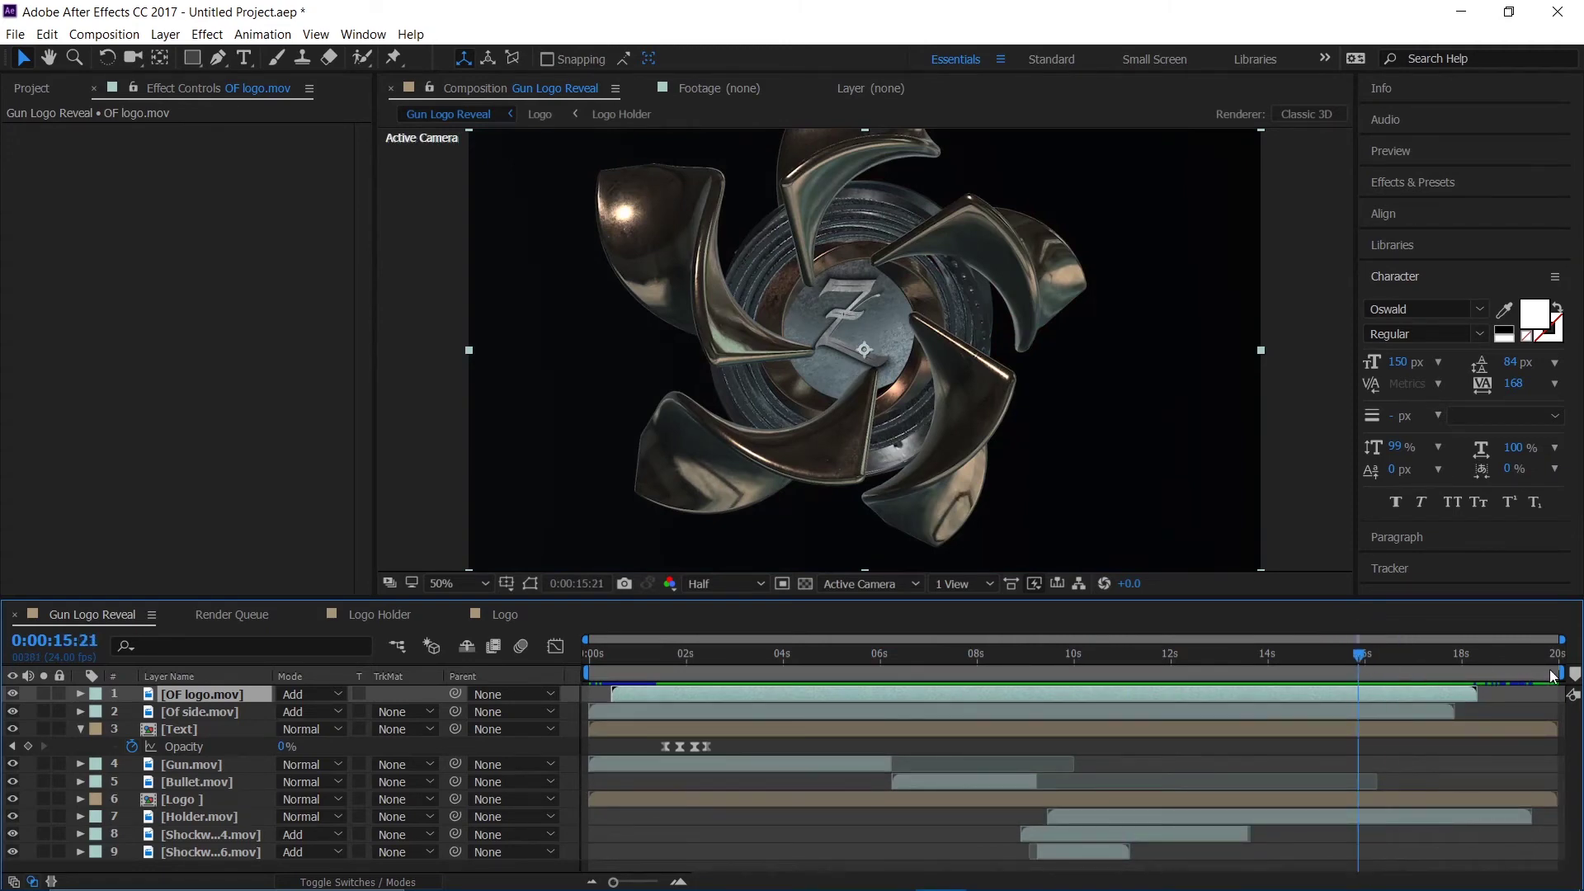
drag(1551, 675, 1365, 675)
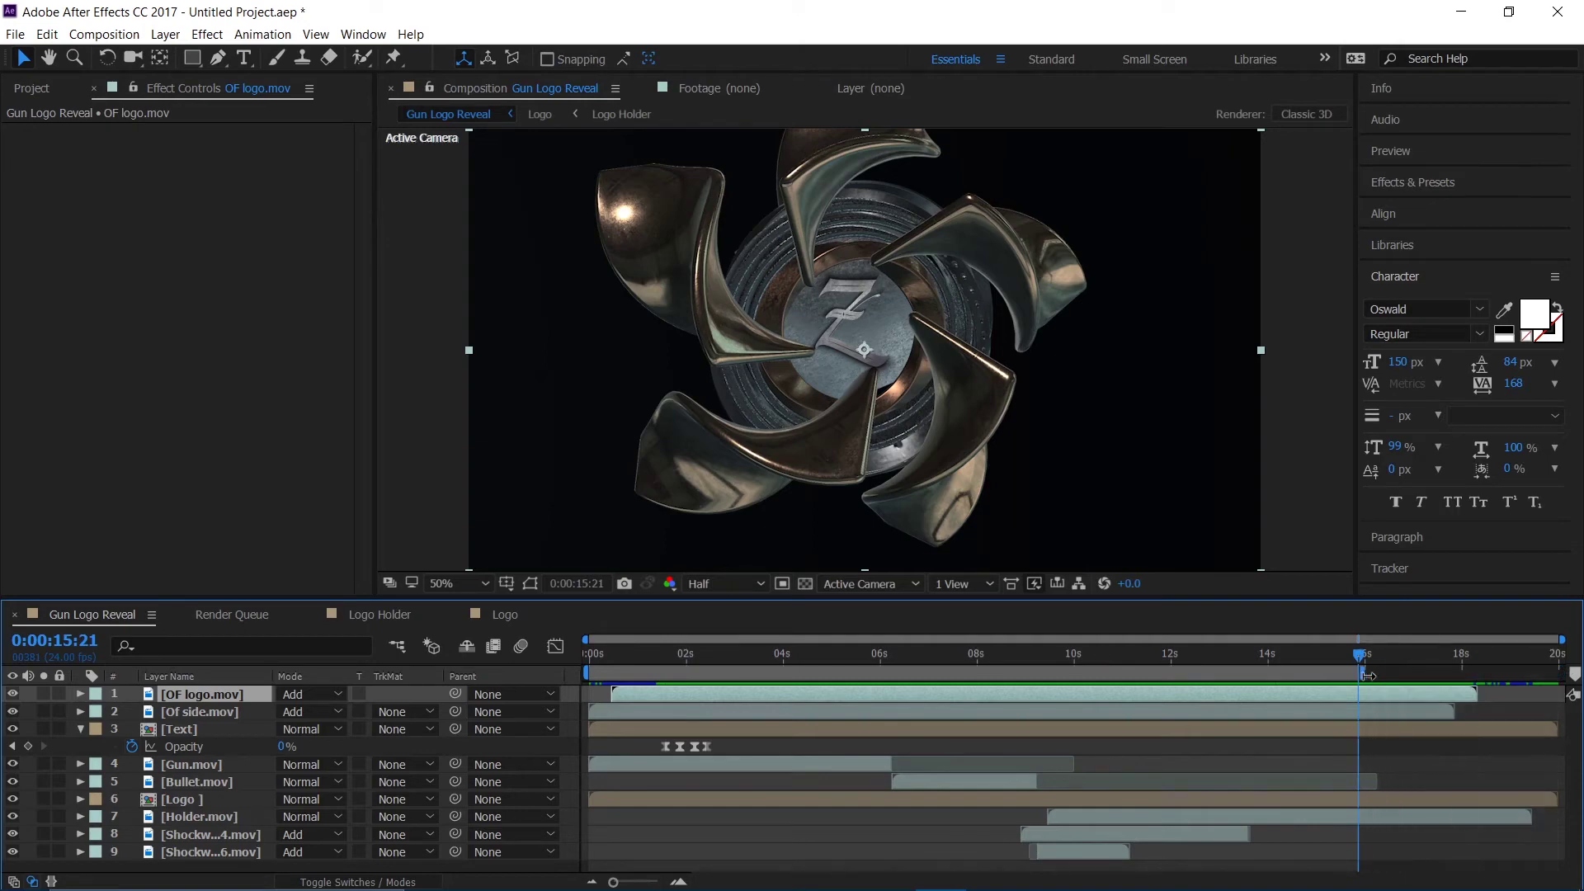
right_click(1313, 675)
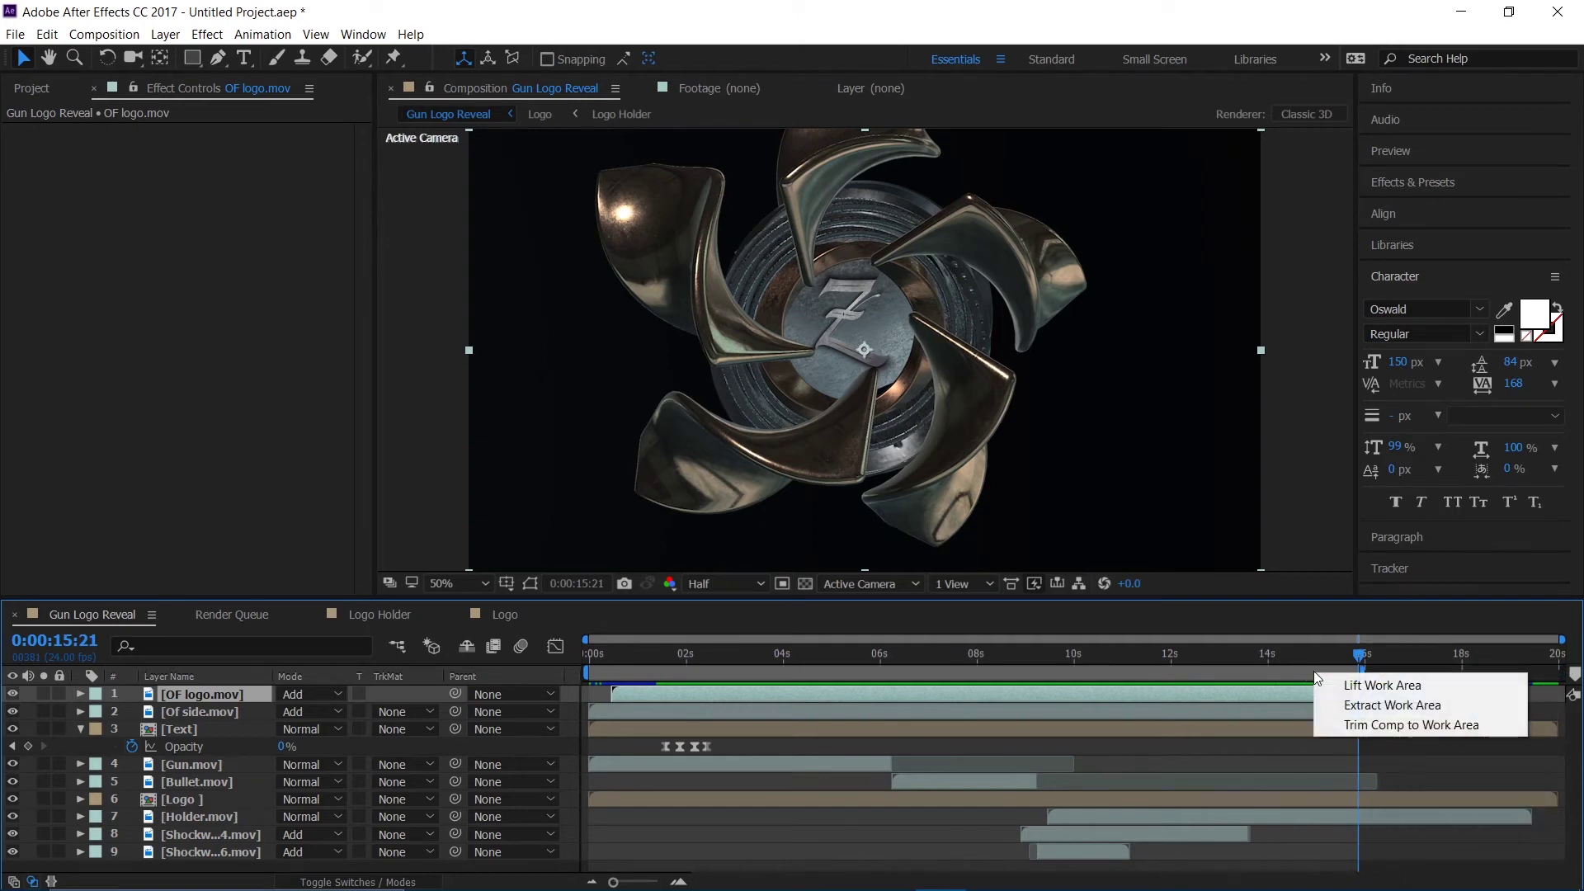
click(1335, 725)
drag(1432, 658, 1555, 677)
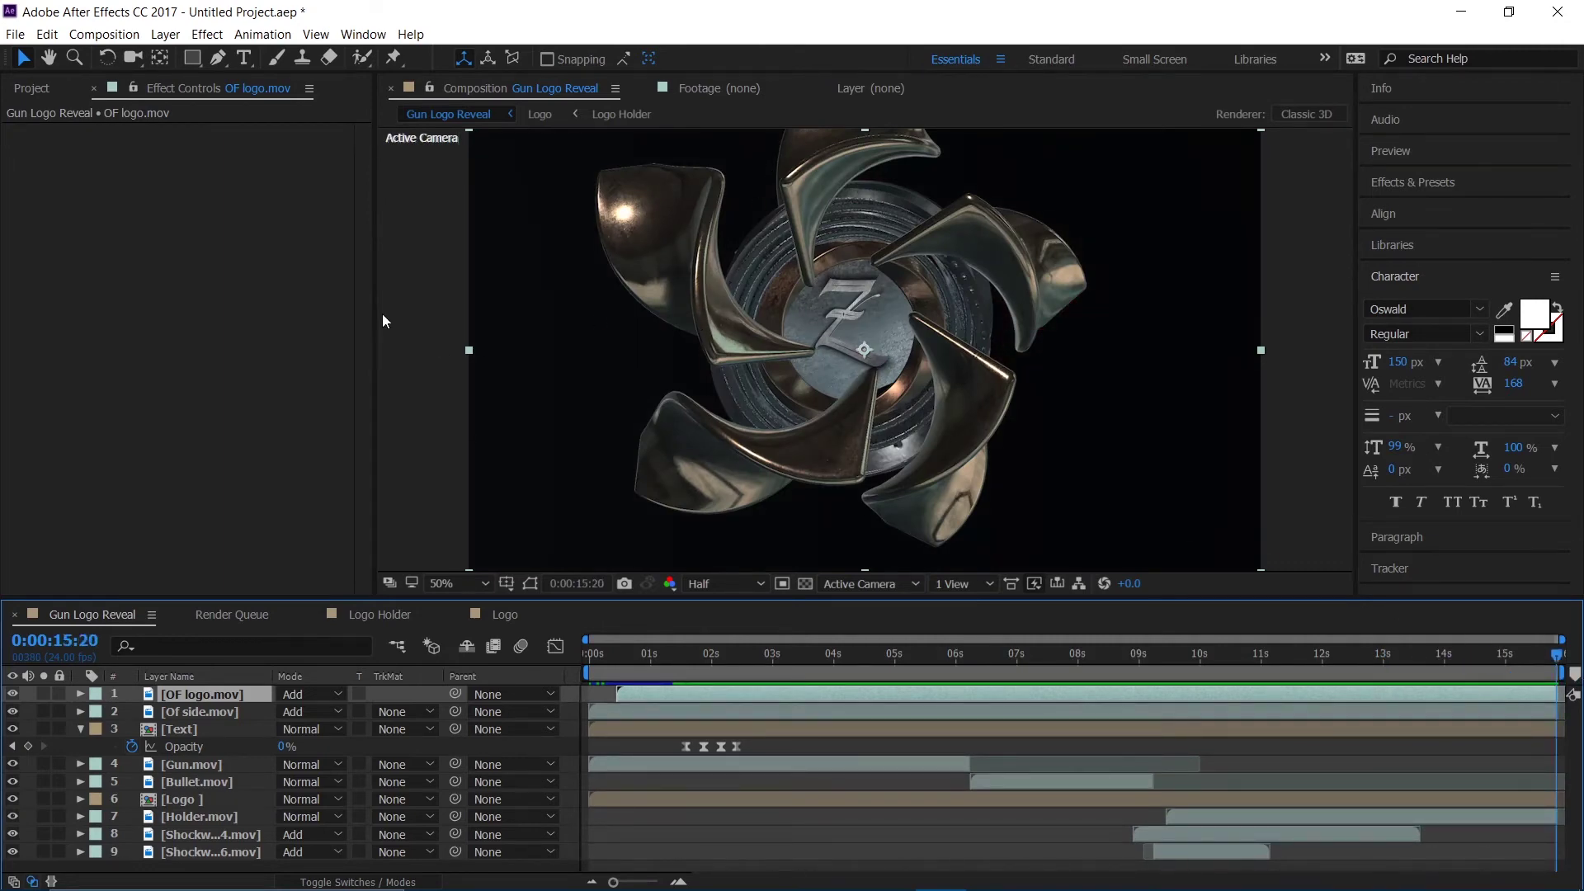
Step: Add Particles.mov from the project footage beneath all other layers of the Gun Logo Reveal composition, starting at 0 seconds
click(10, 94)
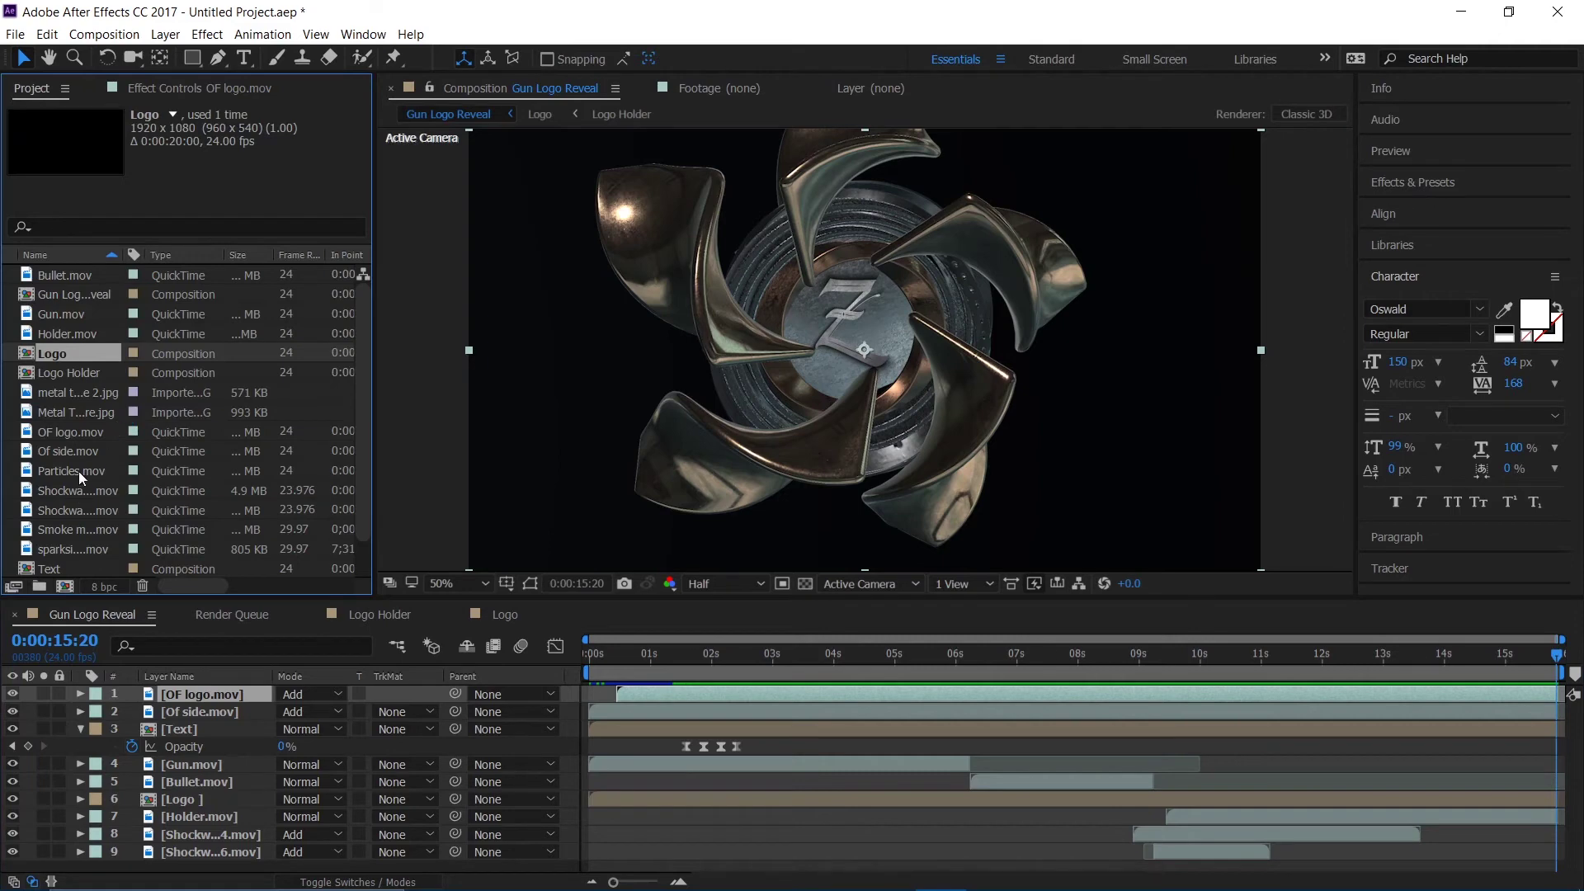
click(78, 471)
drag(63, 472, 257, 859)
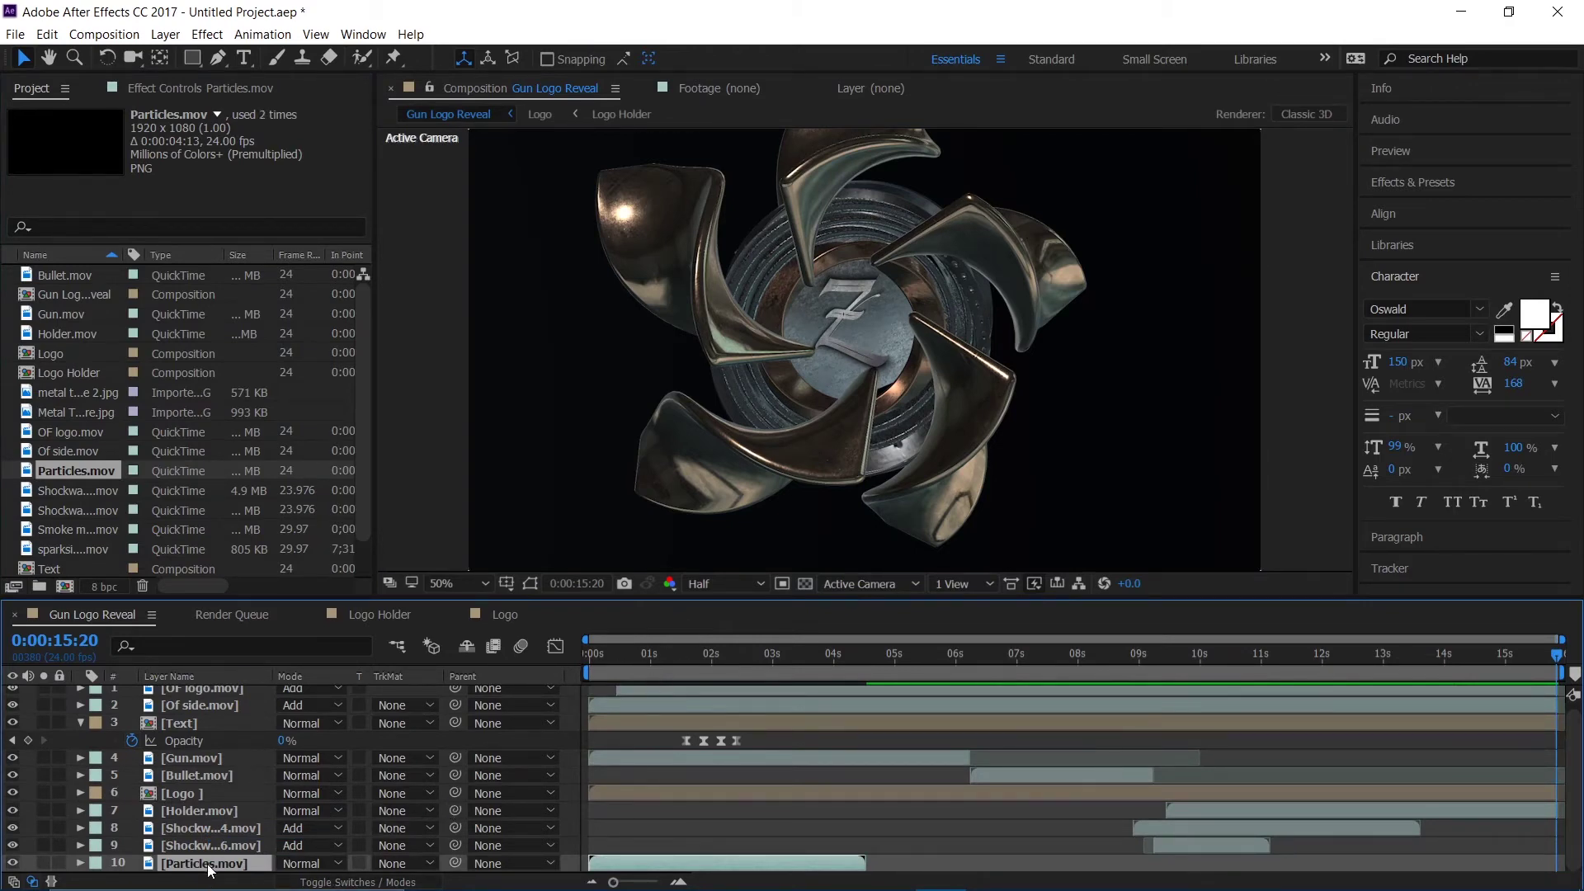
Step: Duplicate the Particles.mov layer three times and place the copies end to end until they cover the composition's full length
key(ctrl+d)
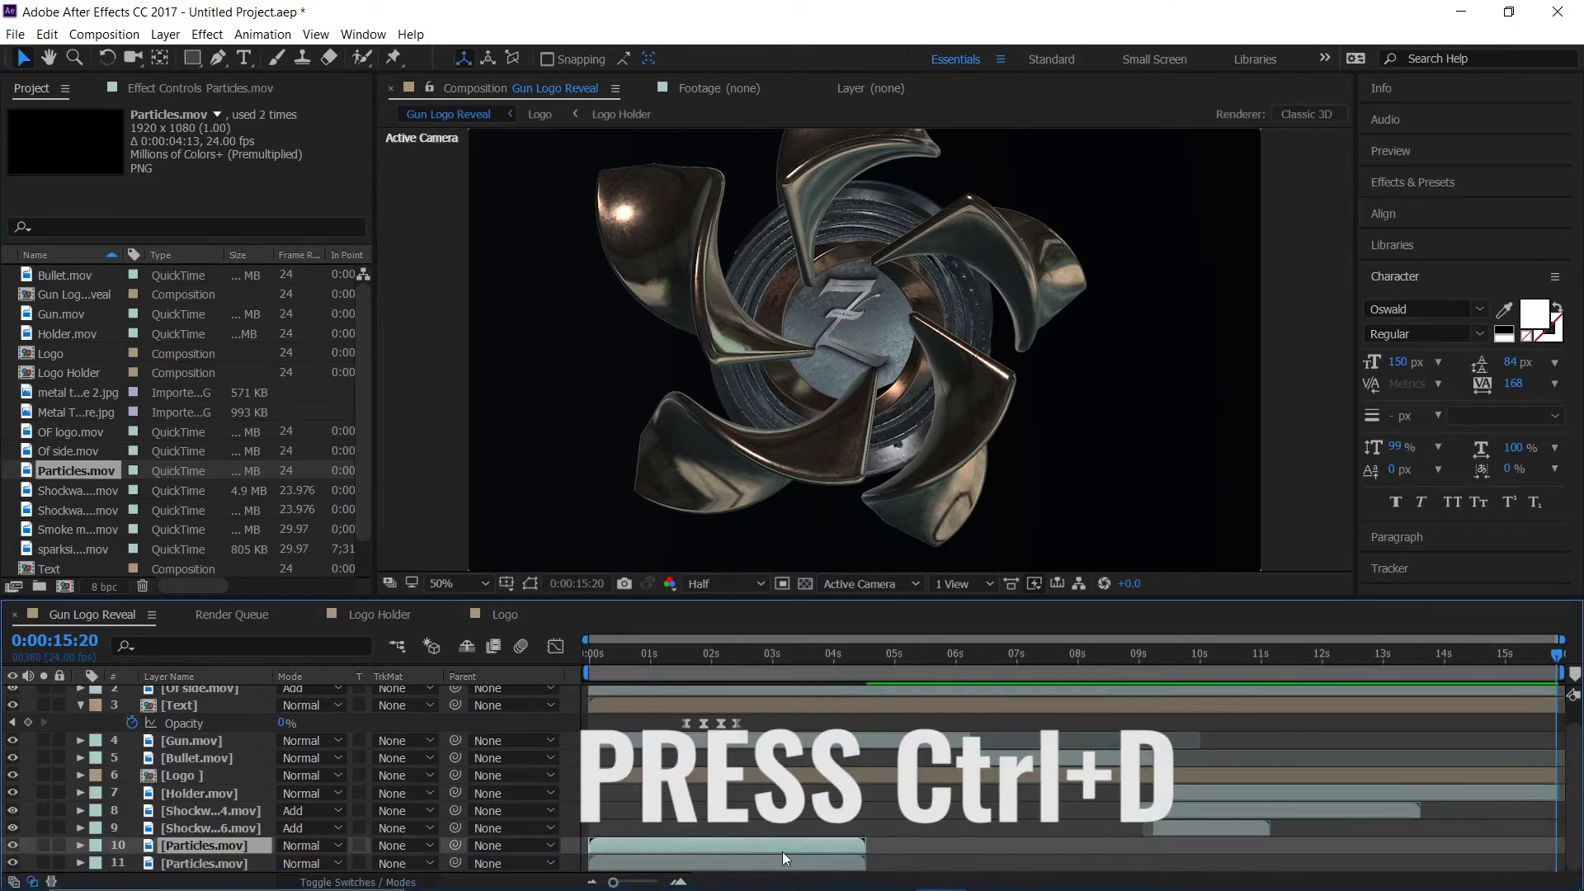
drag(744, 845, 1021, 843)
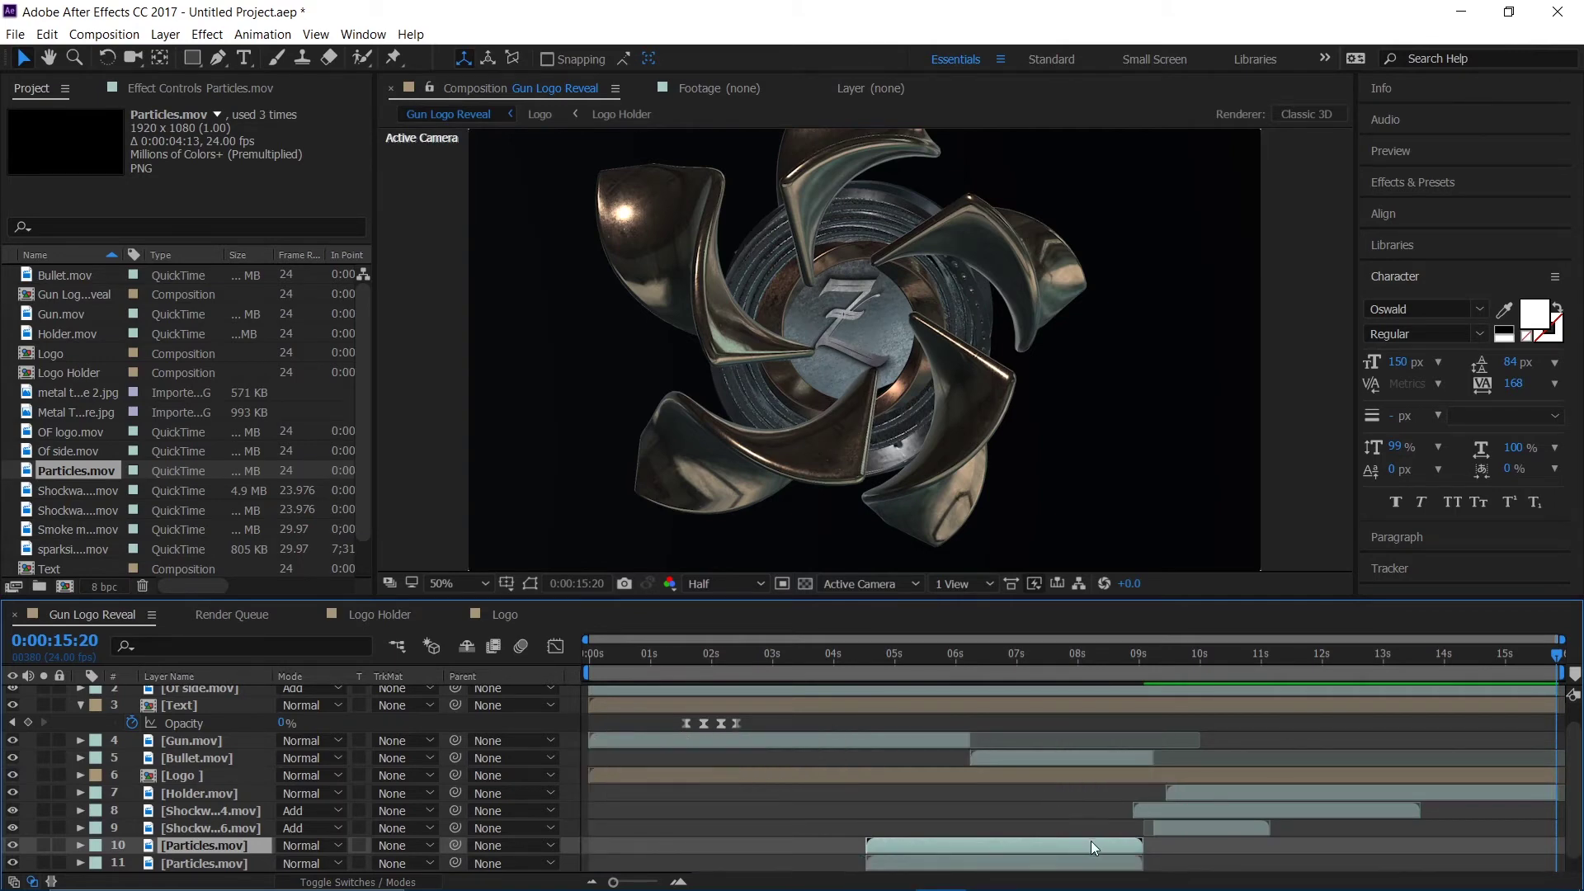
drag(1091, 839, 1376, 857)
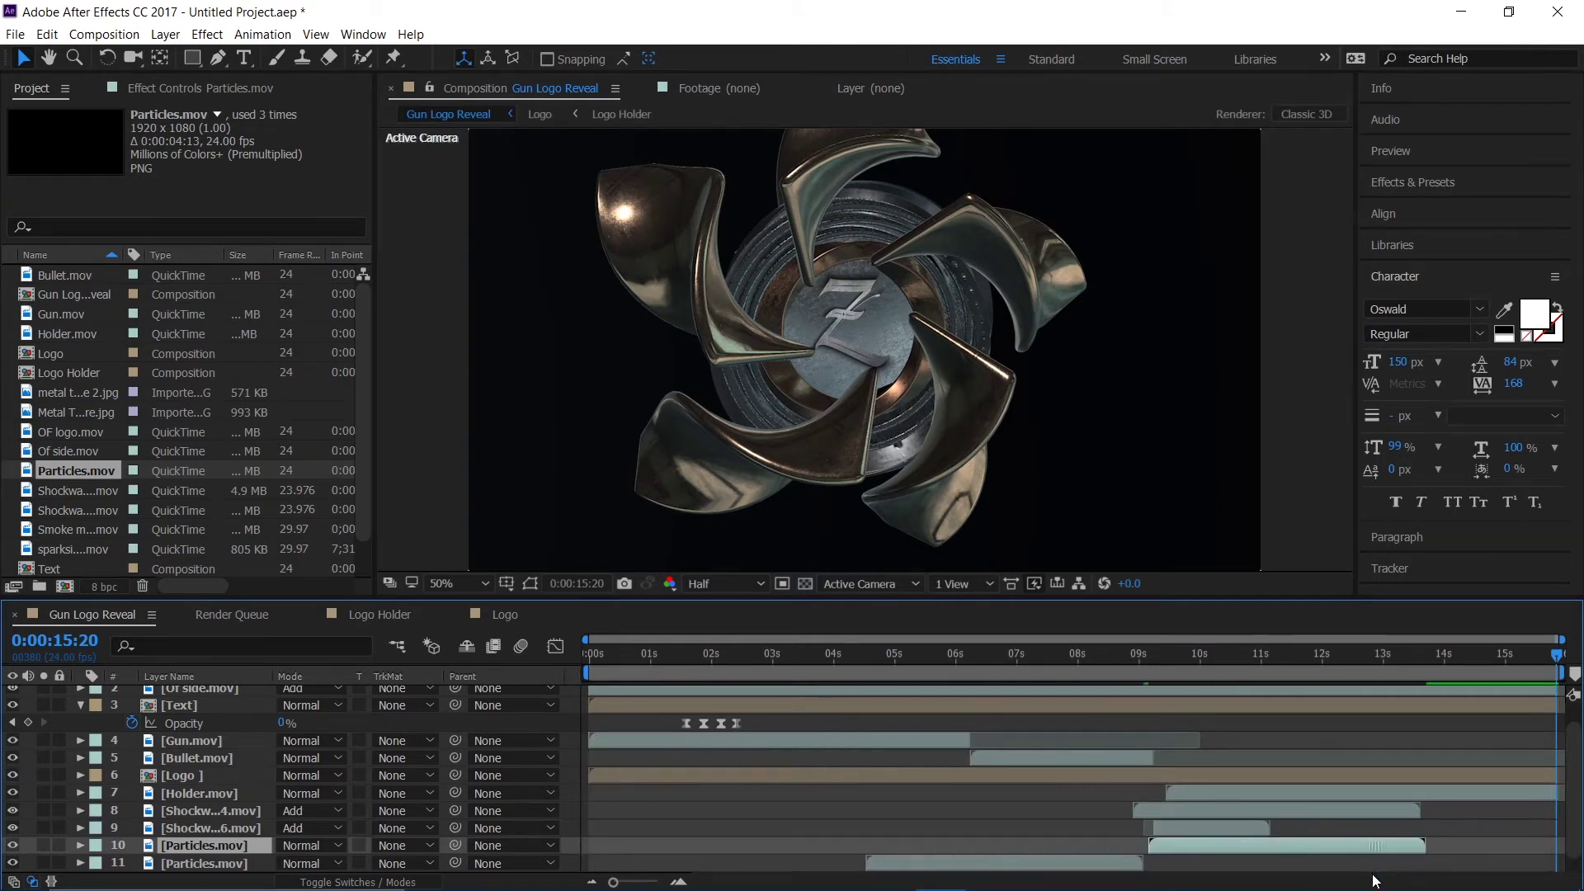
key(ctrl+d)
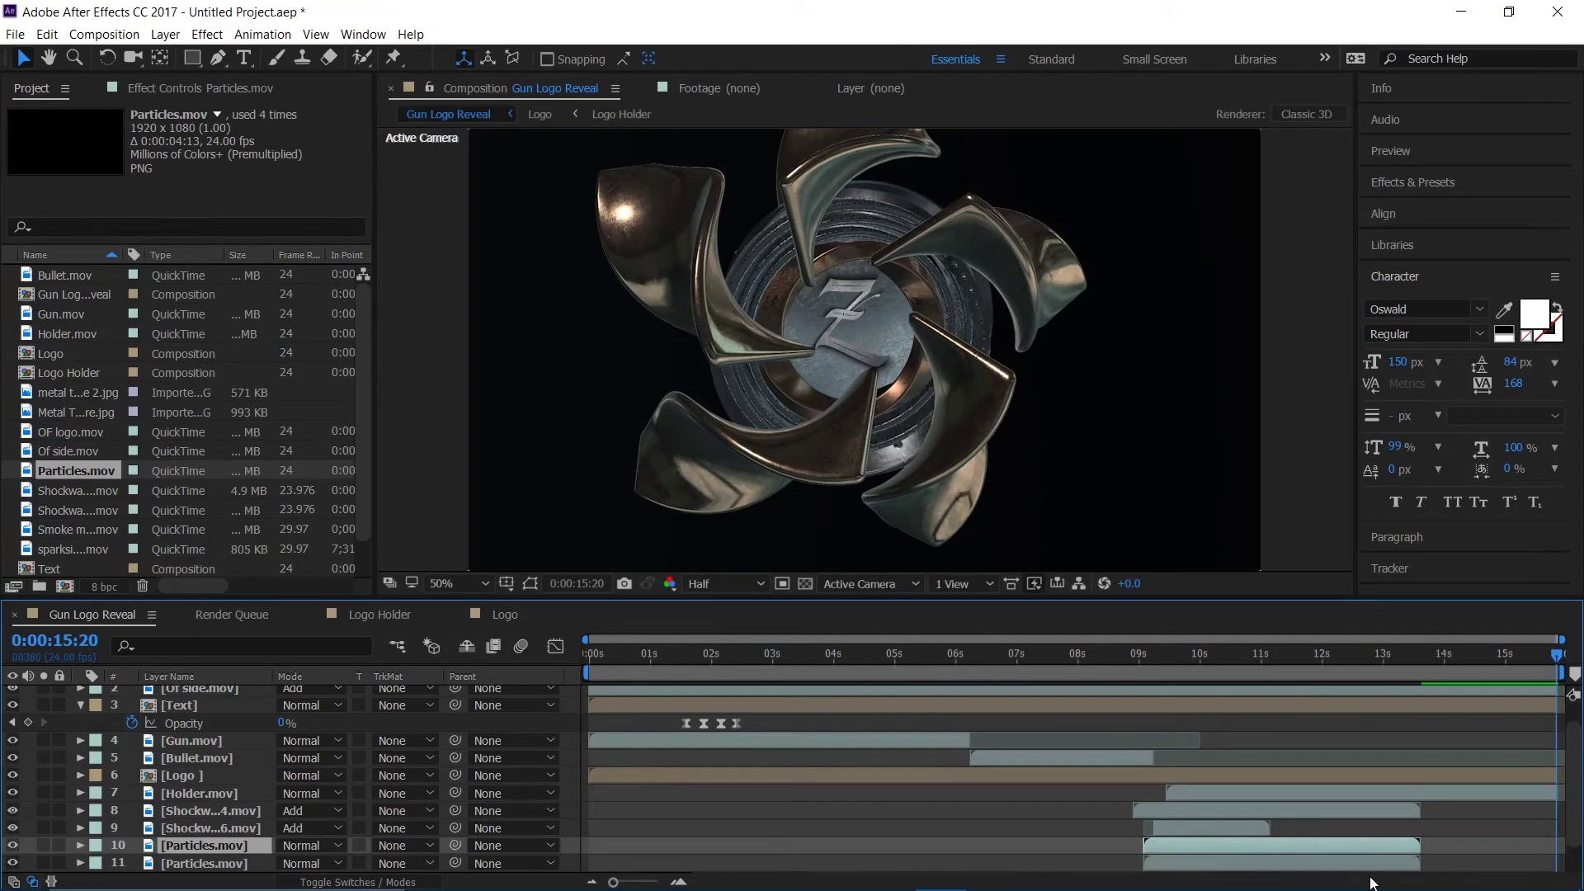
drag(1300, 844, 1578, 850)
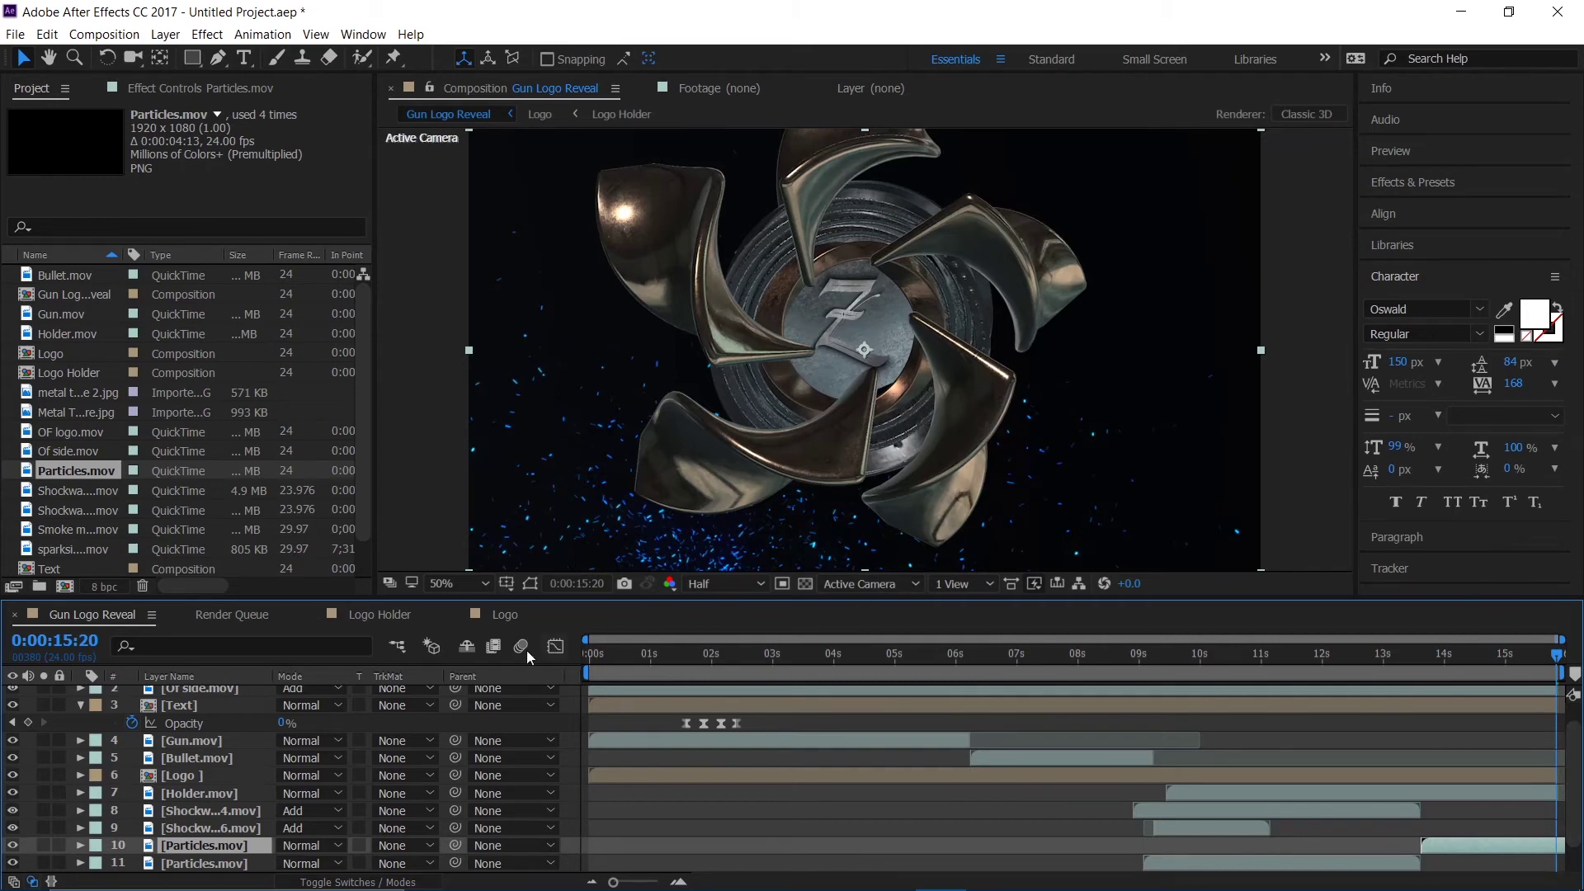
Step: Set the opacity of all four Particles.mov layers to 19% and preview the opening of the animation
scroll(315, 725, down, 1)
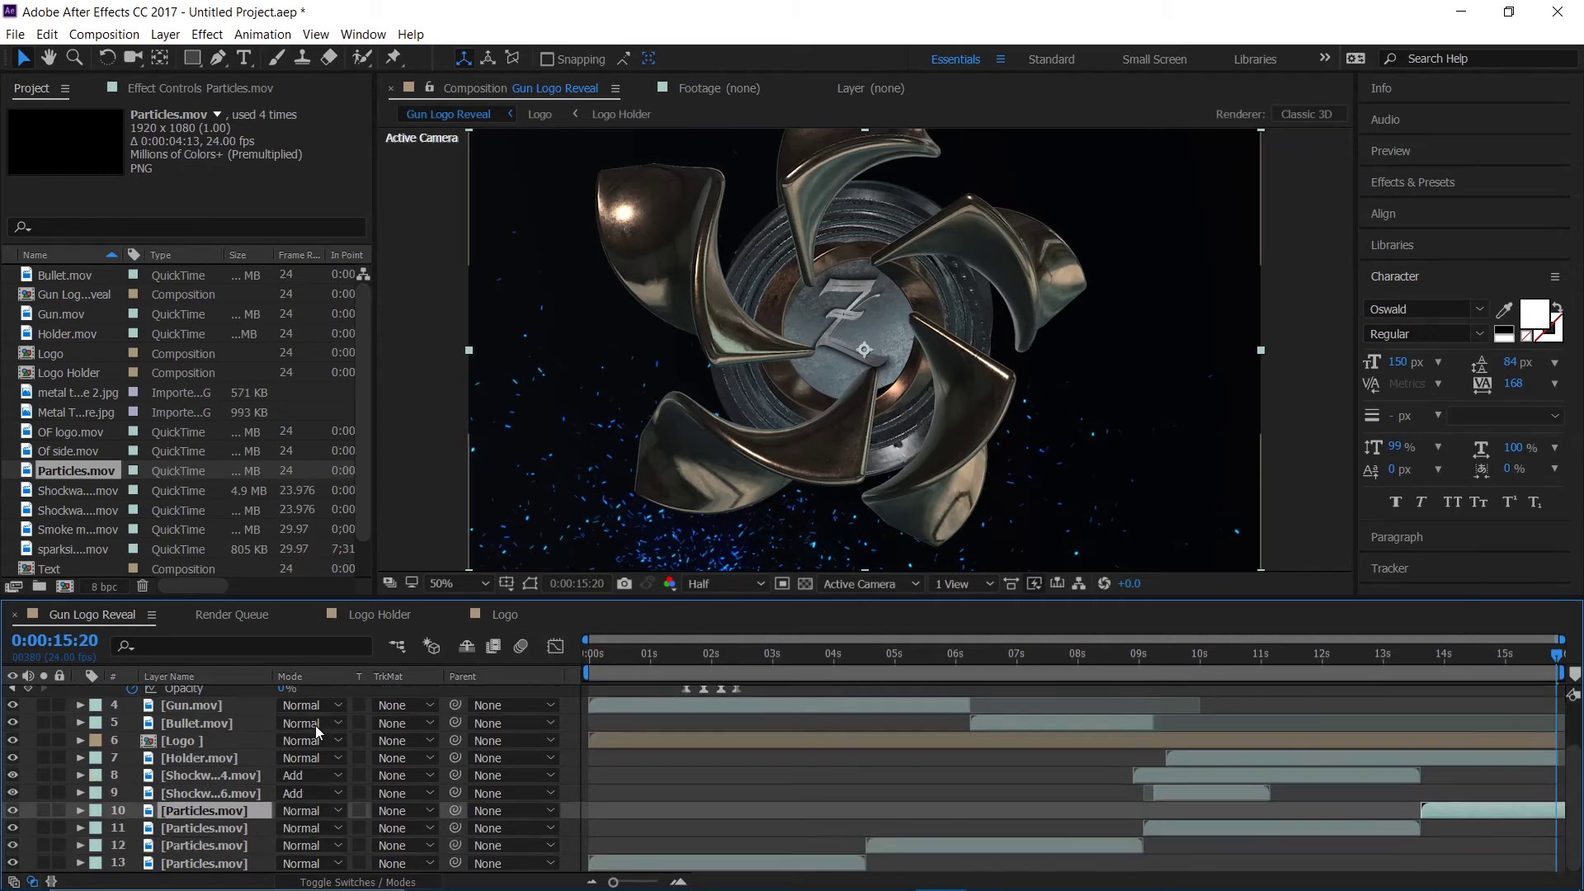
shift+click(221, 863)
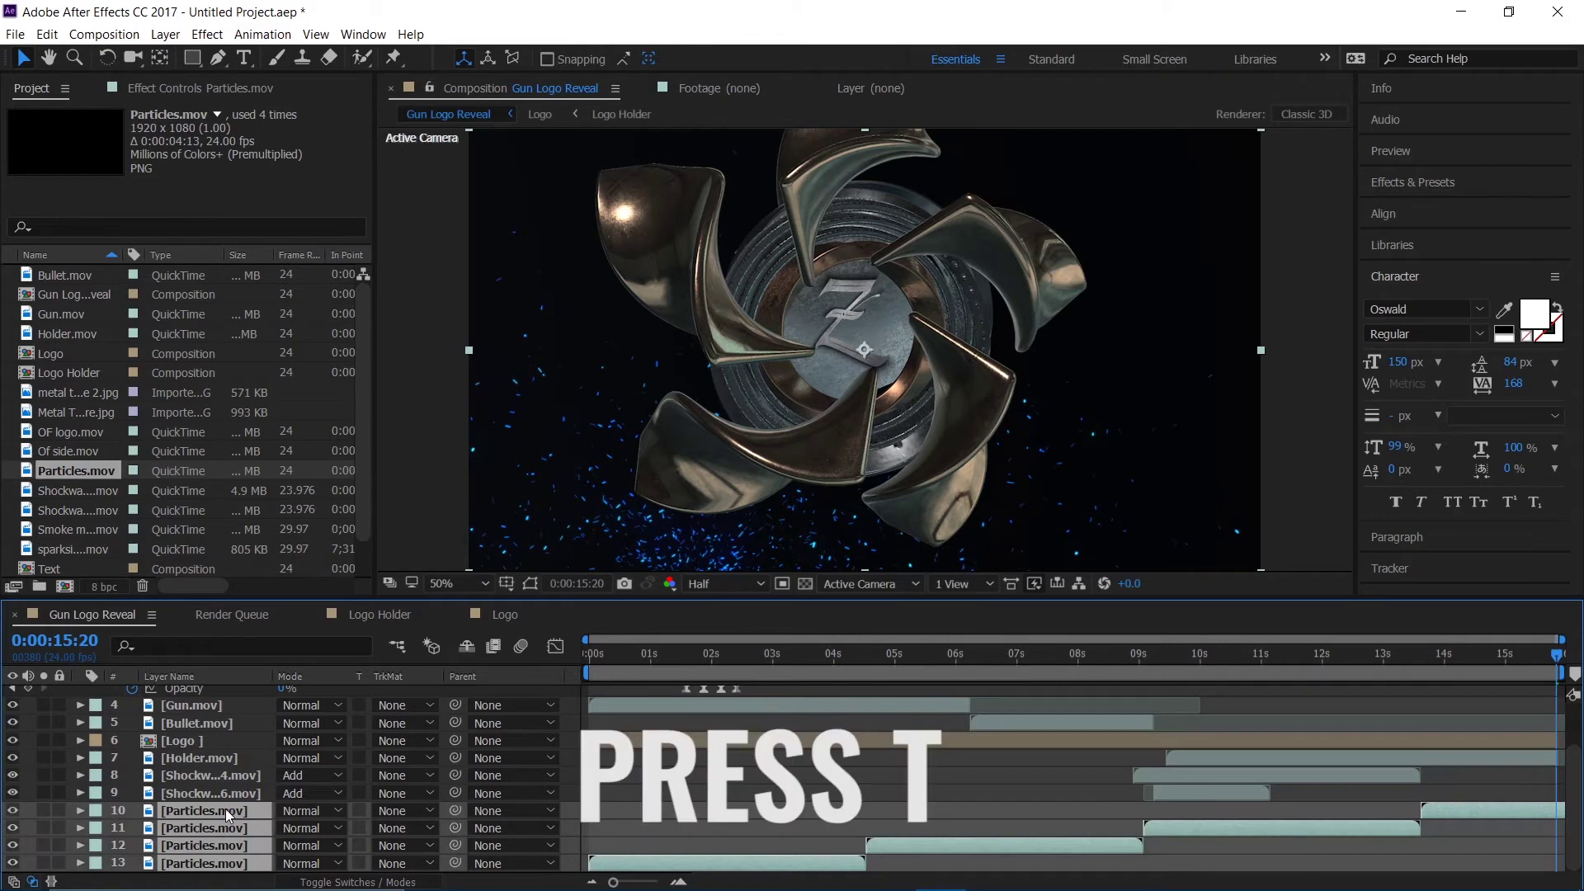
key(t)
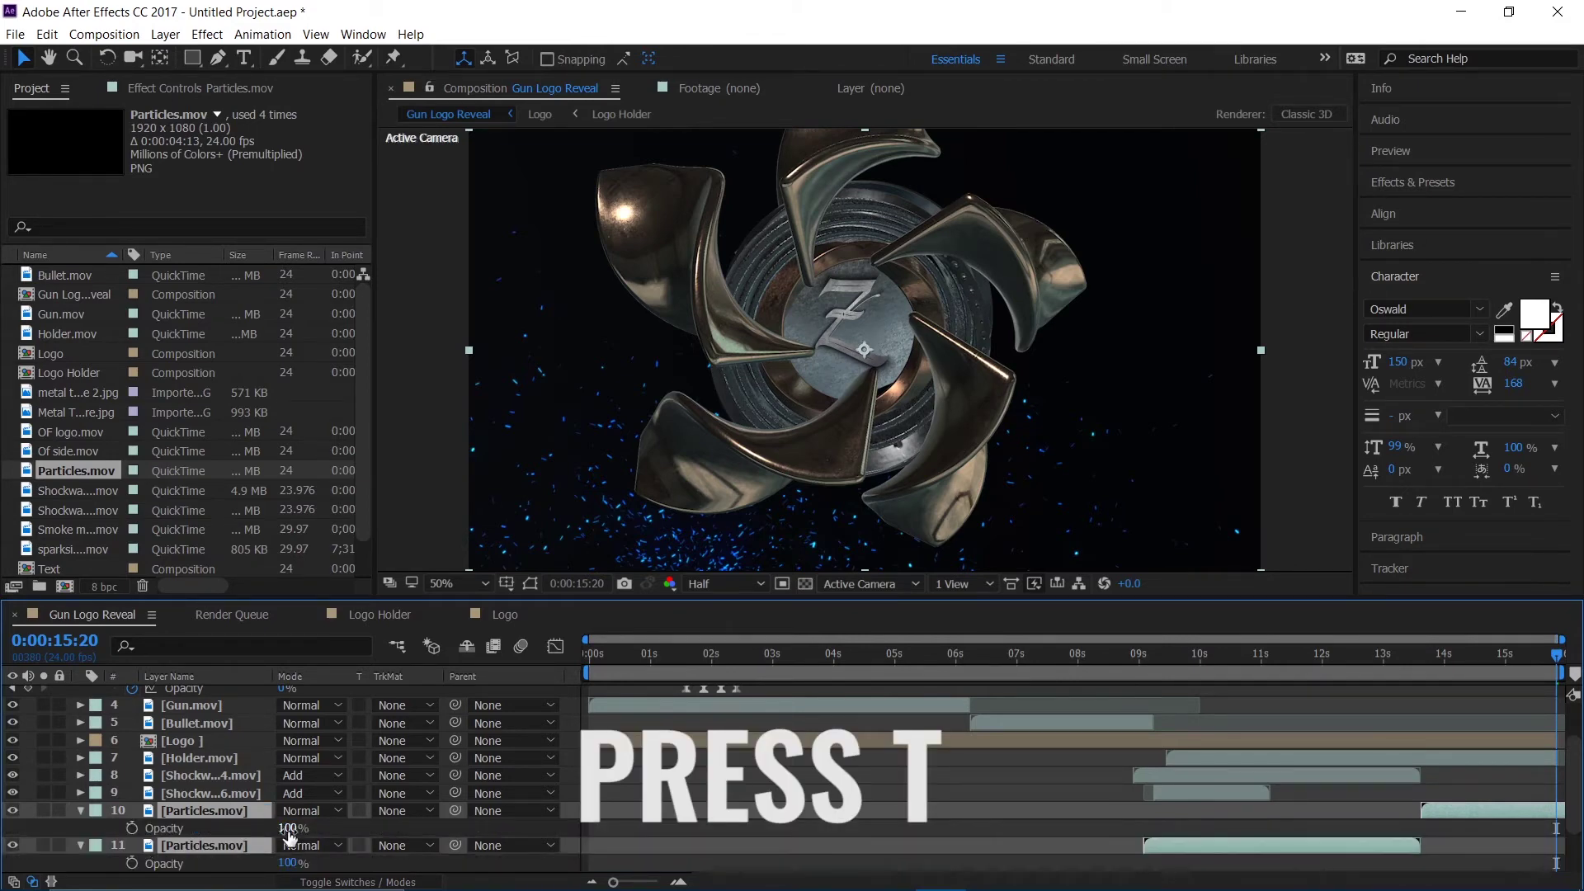
drag(287, 832, 217, 845)
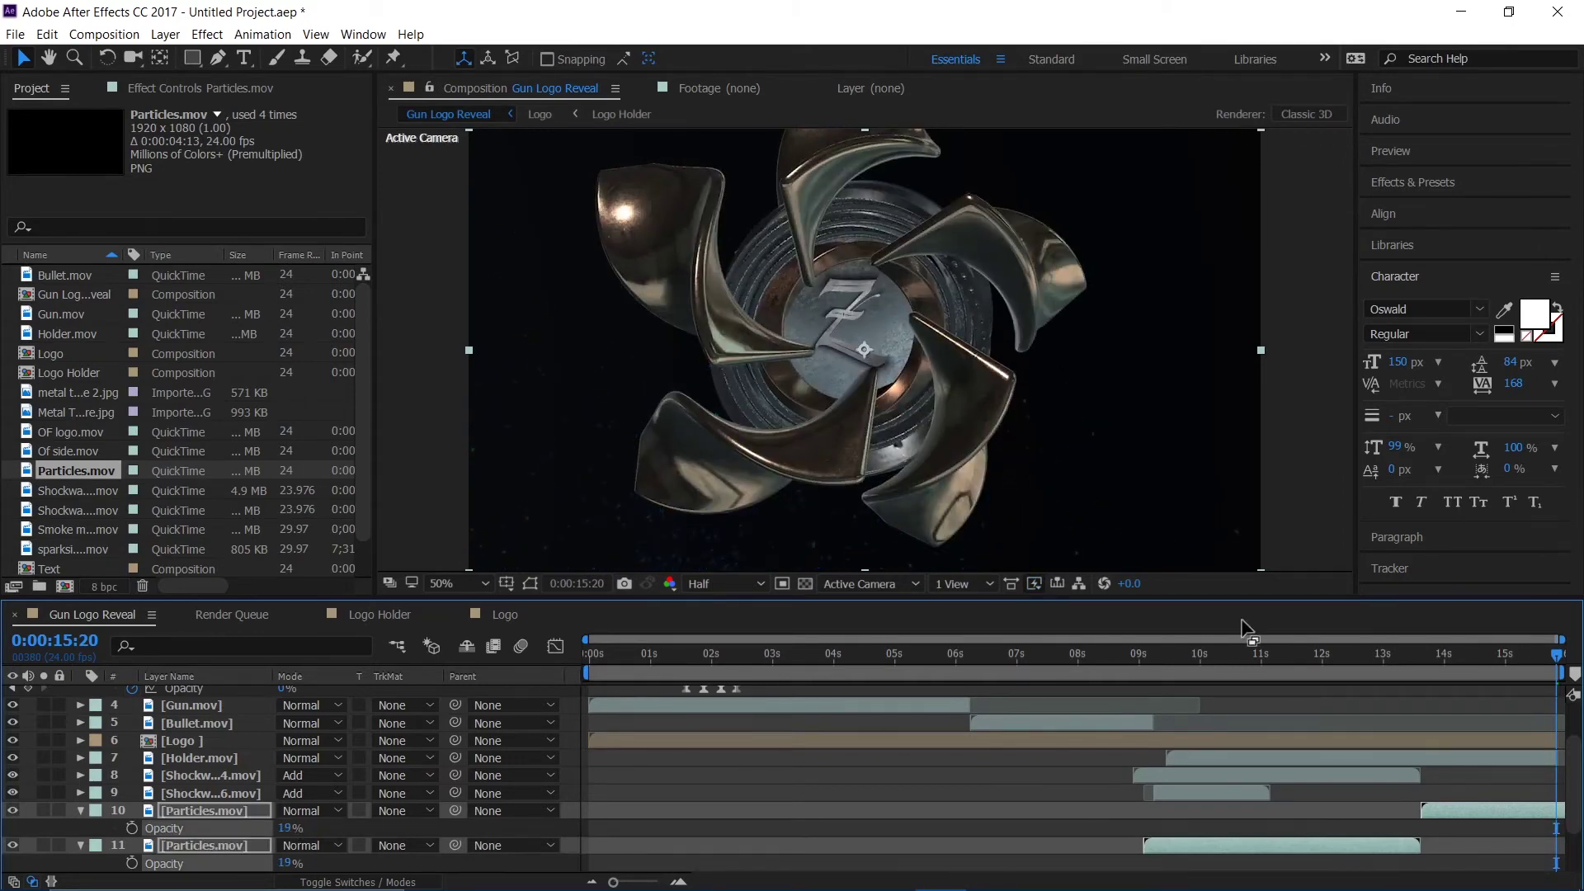
key(space)
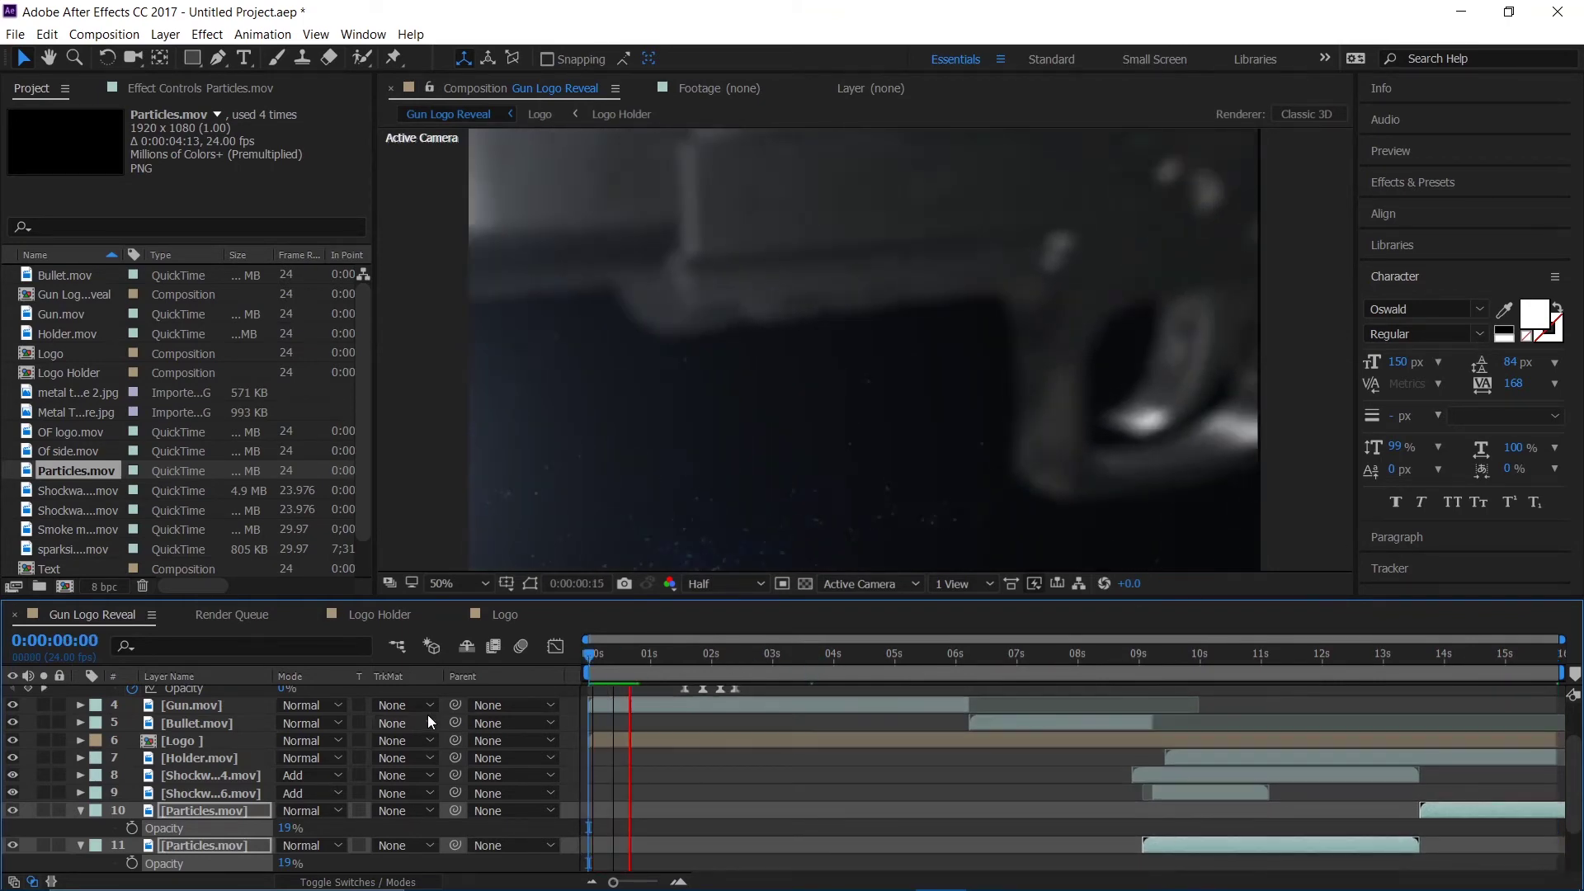
key(space)
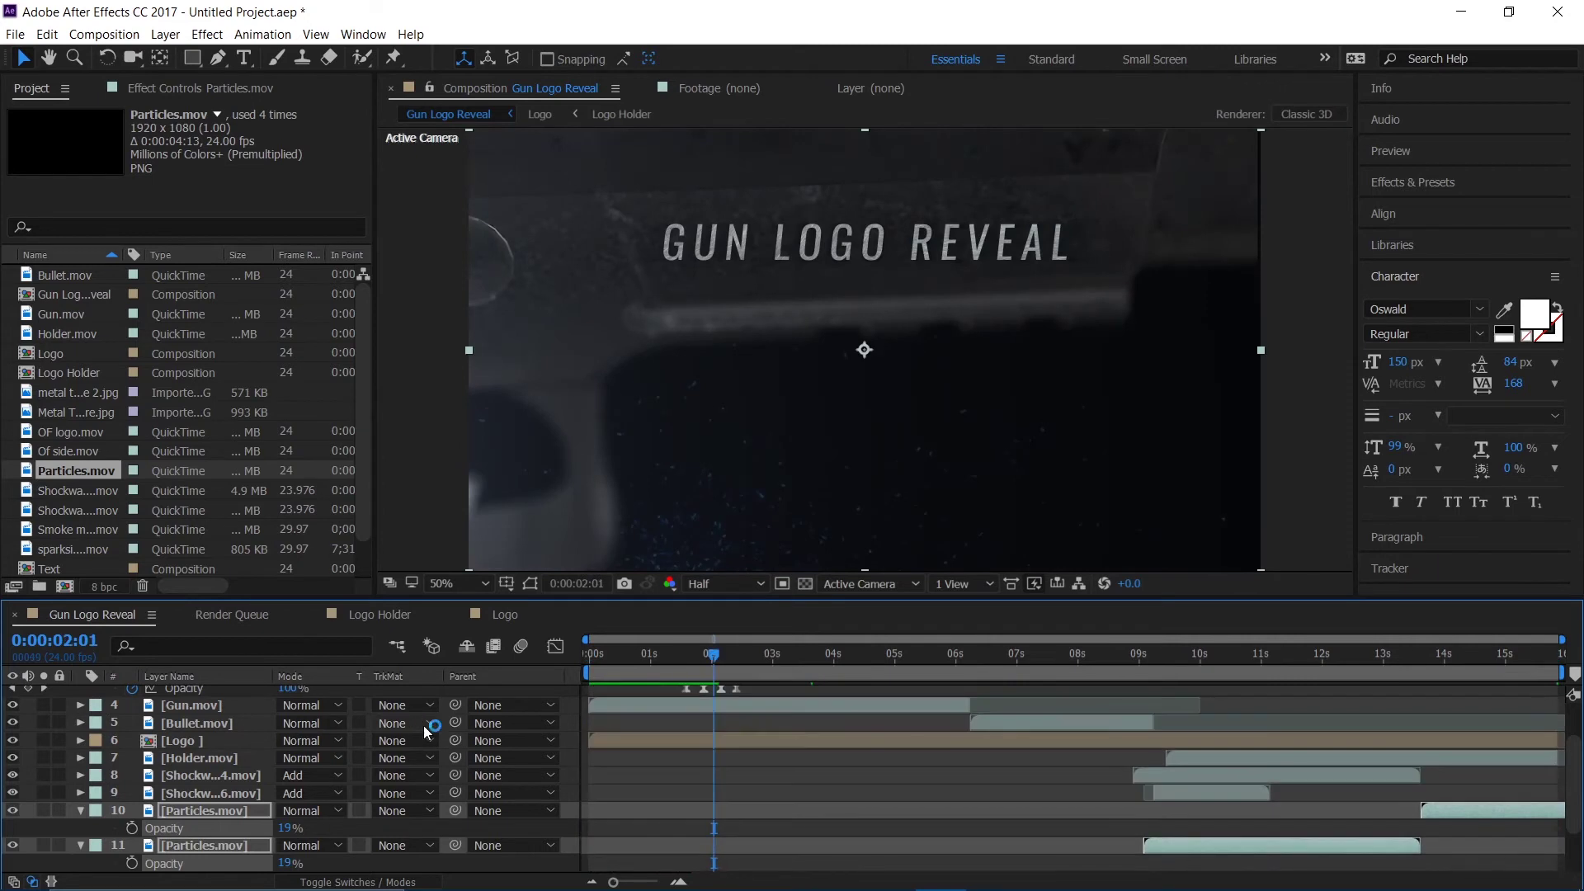
Step: Reduce the opacity of all four Particles.mov layers to 11% and preview the animation from its start
drag(292, 828, 286, 828)
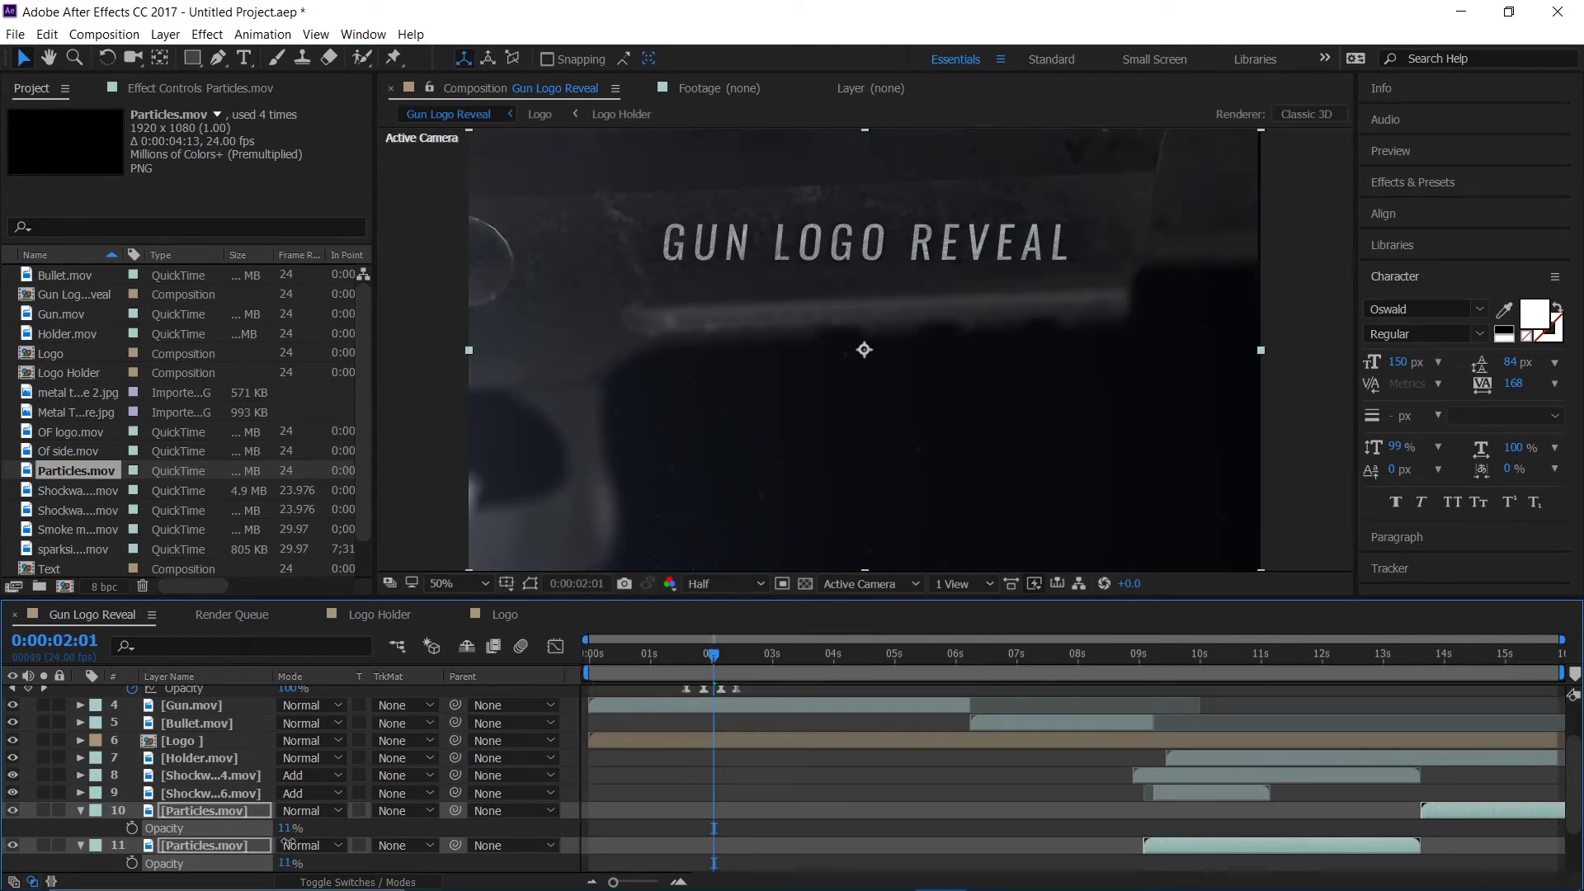
drag(606, 656, 481, 660)
key(space)
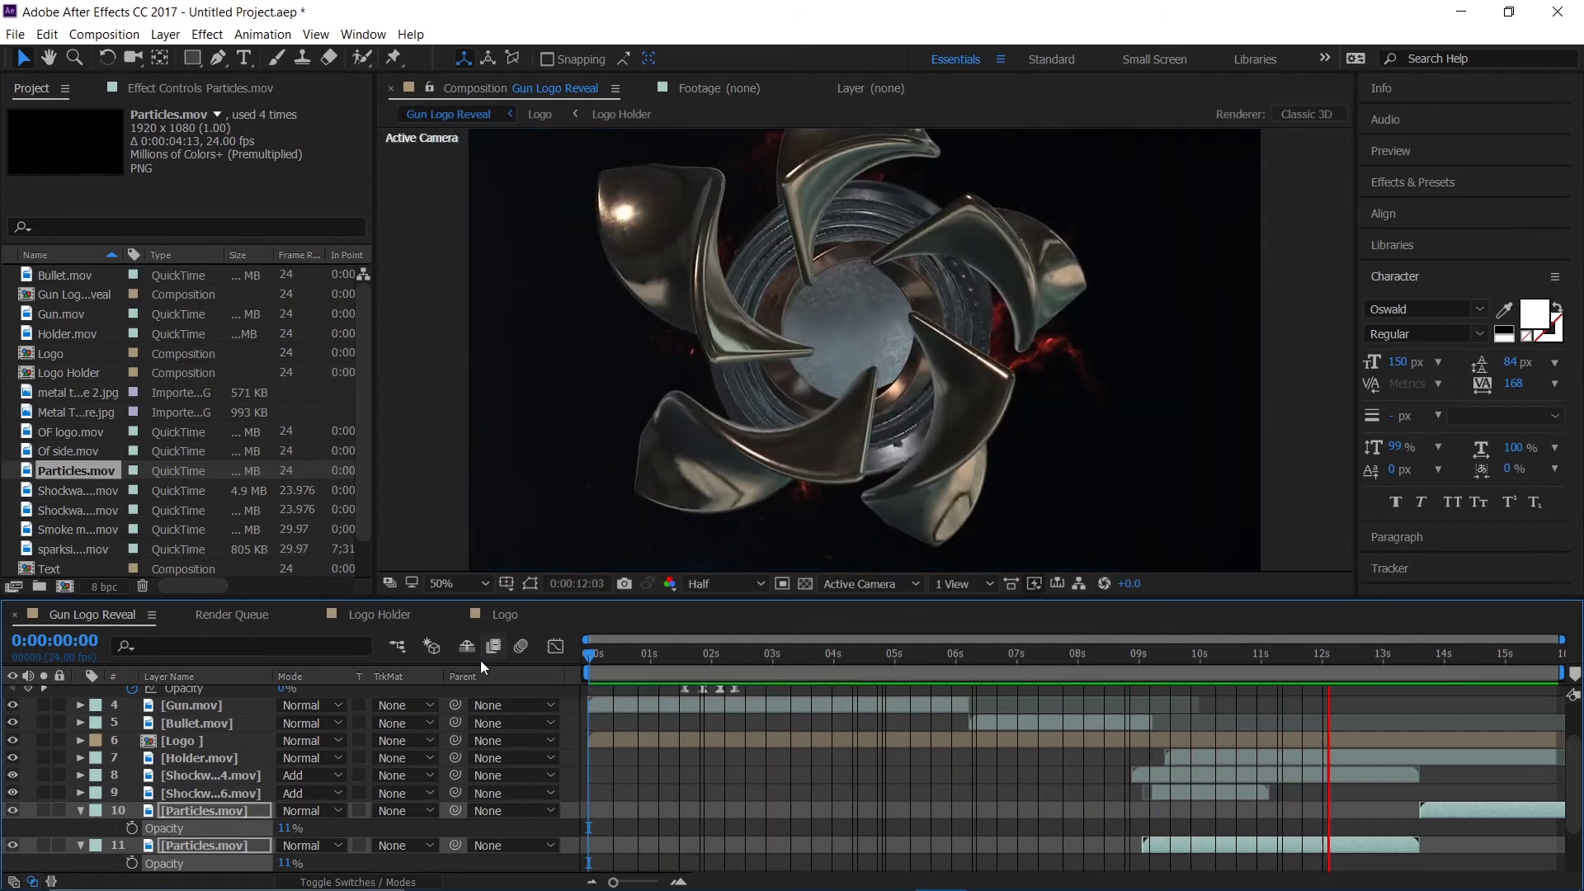
key(space)
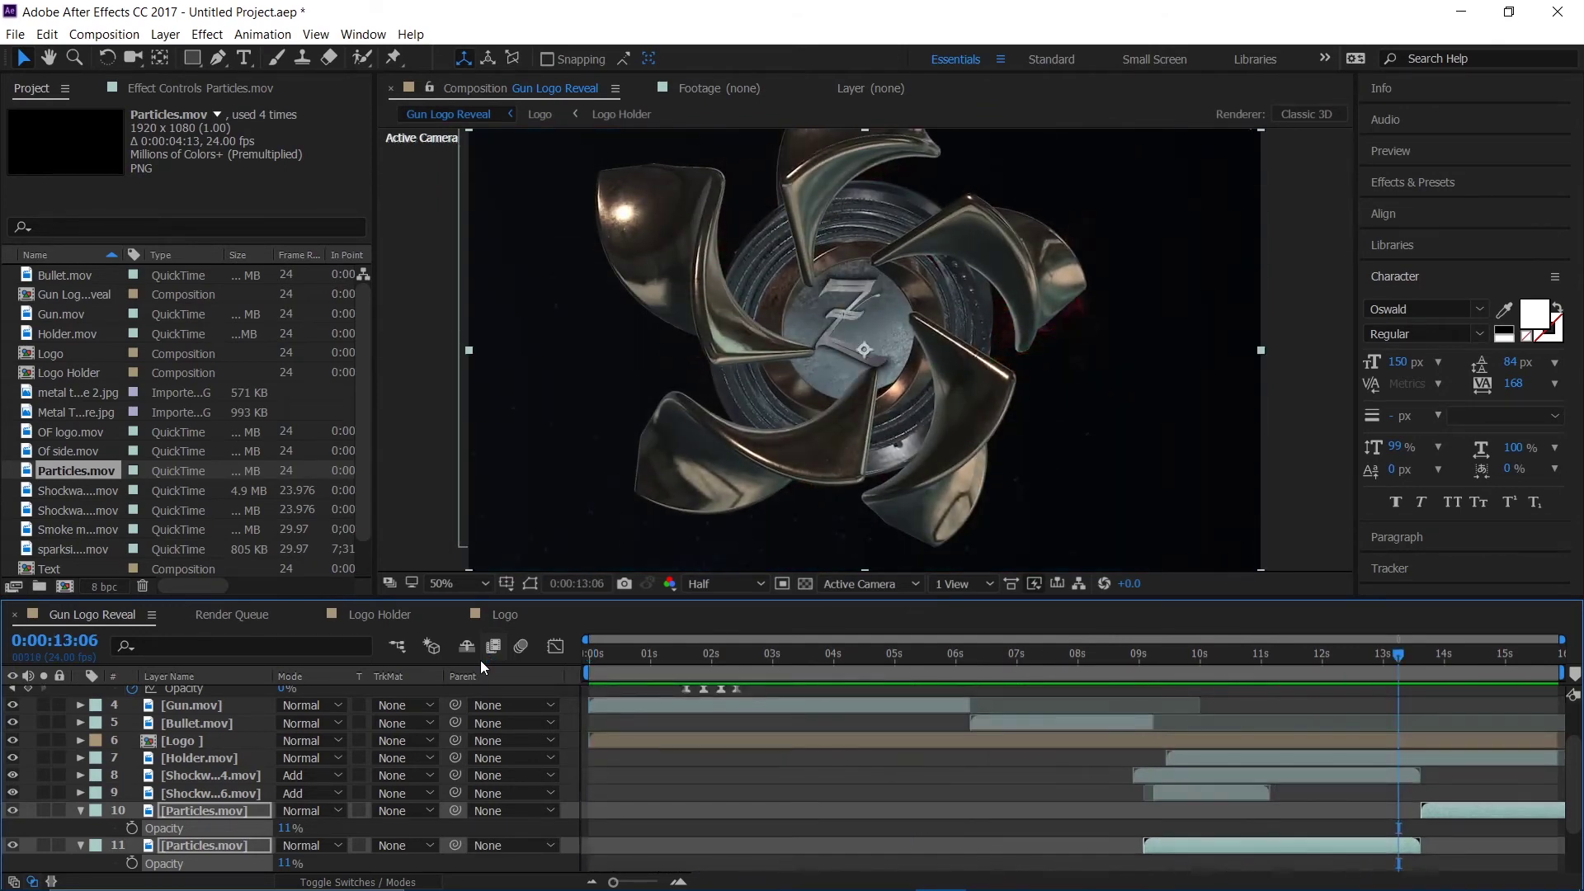
scroll(225, 745, up, 3)
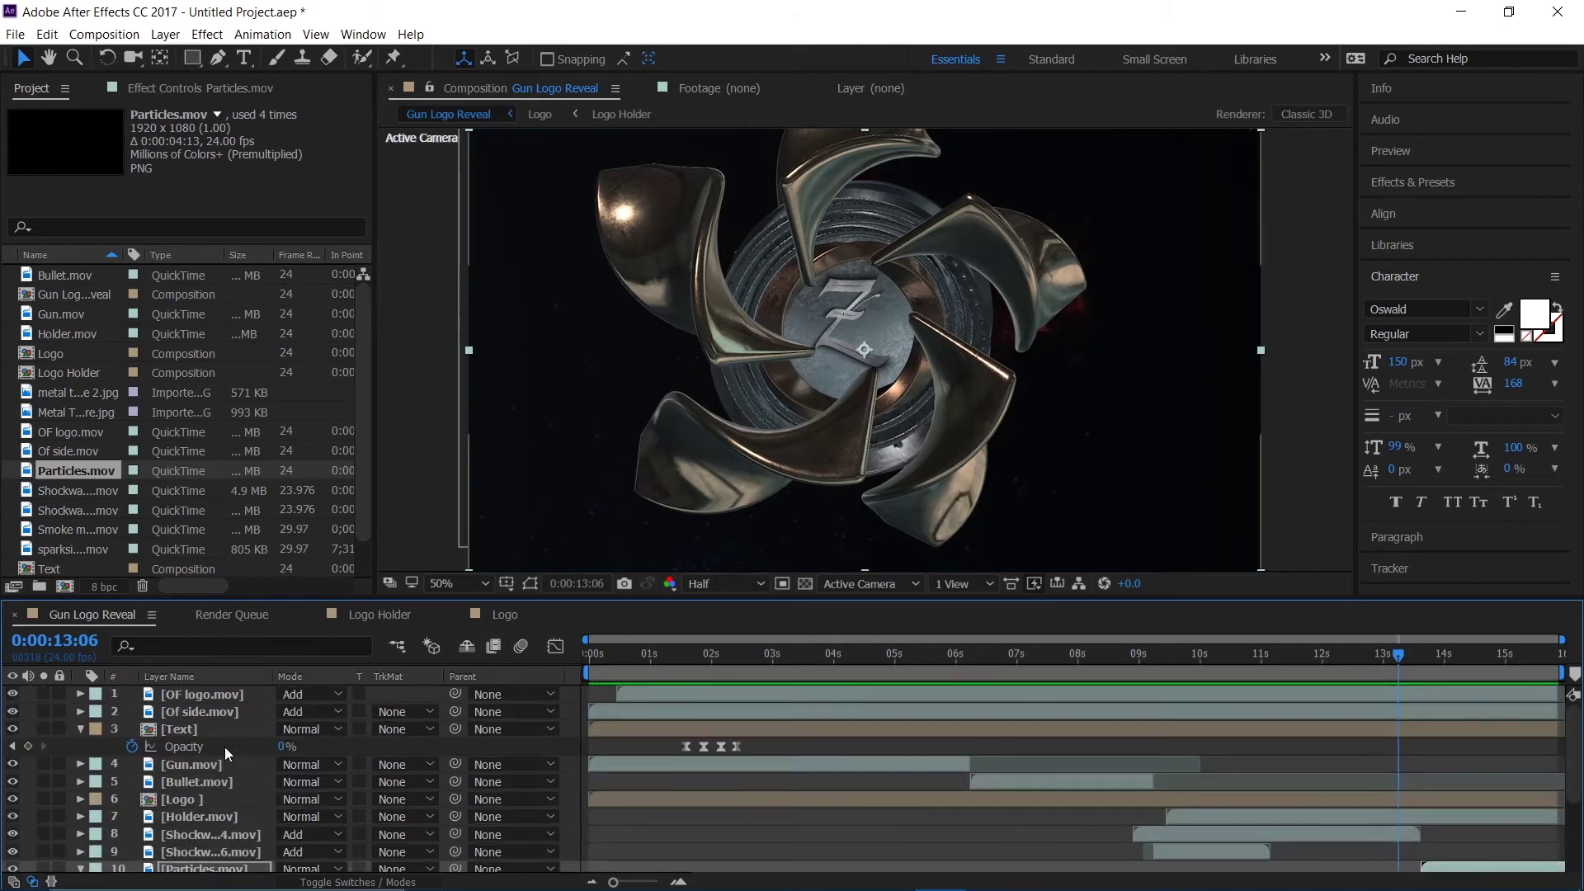
Step: Create an adjustment layer above all other layers of the Gun Logo Reveal composition
click(205, 696)
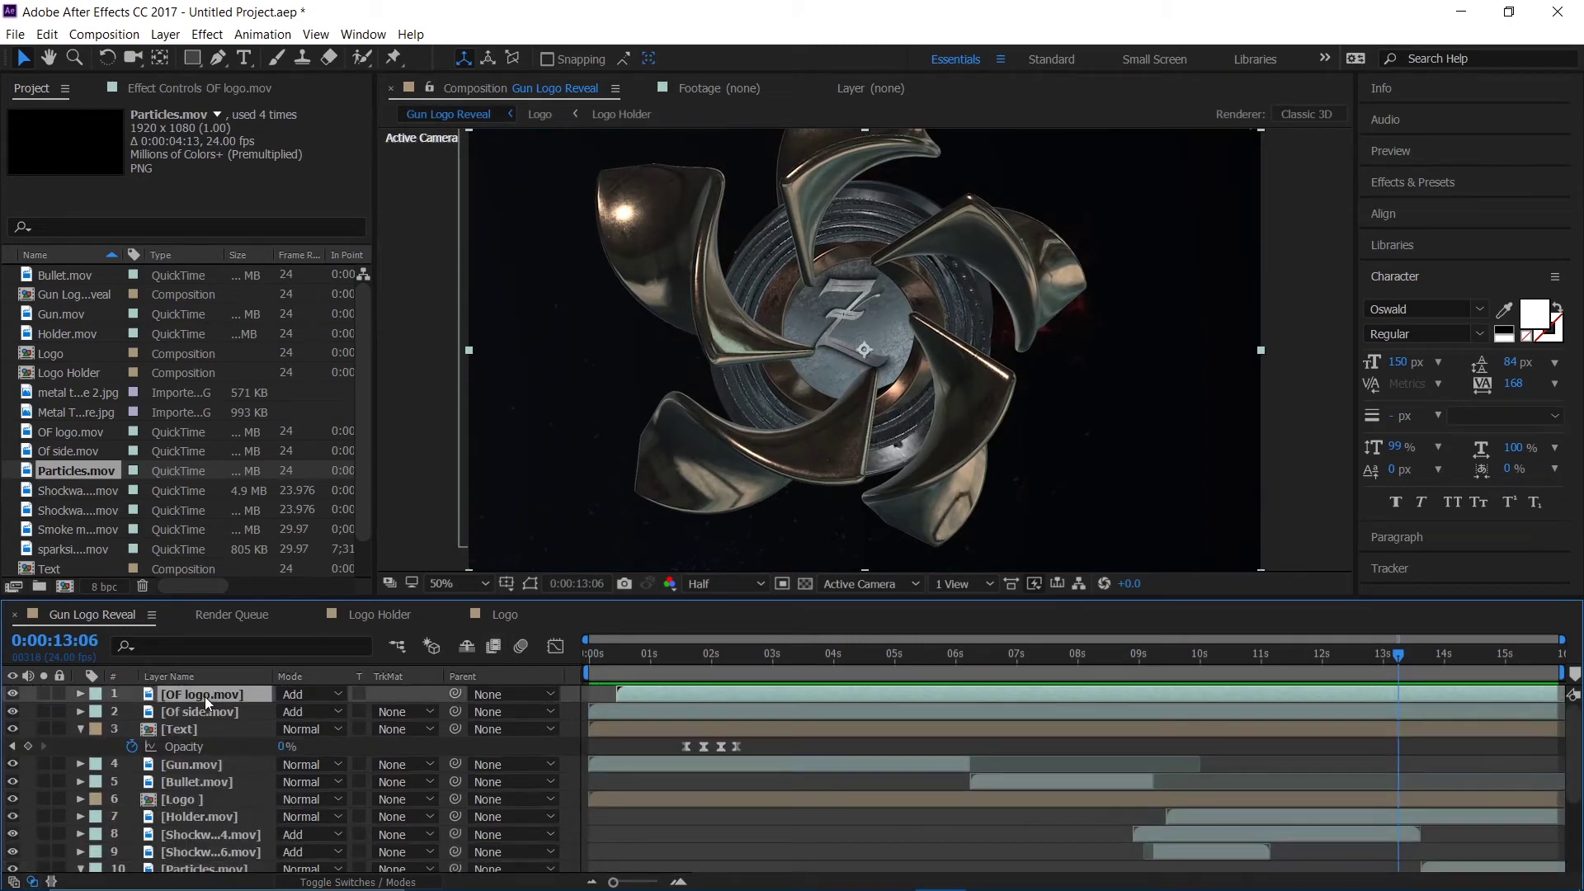
click(173, 34)
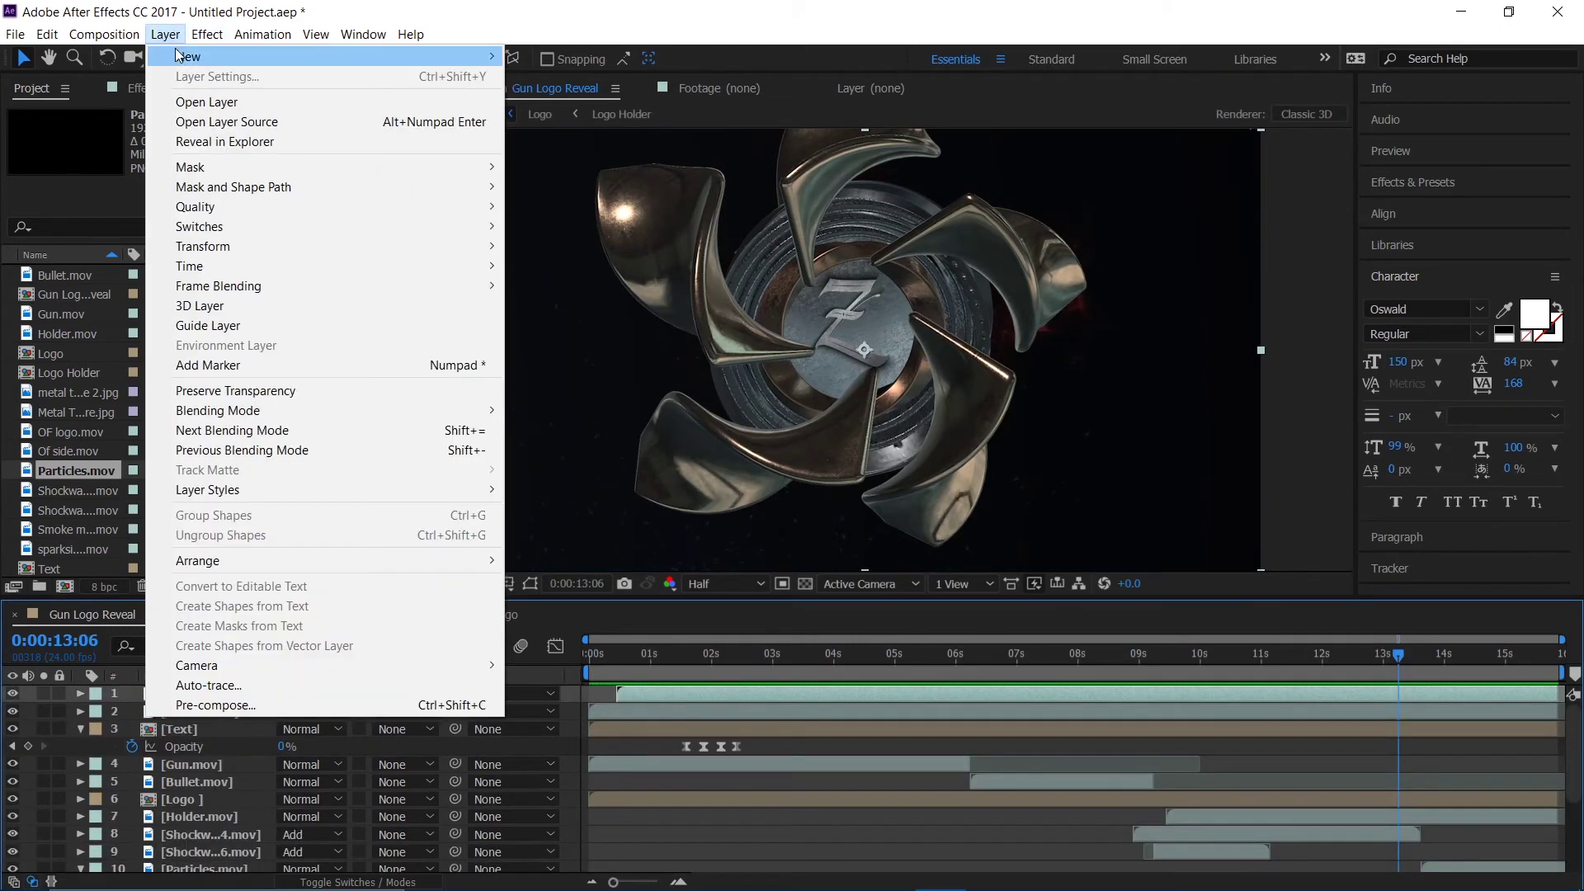
mouse_move(188, 57)
click(680, 175)
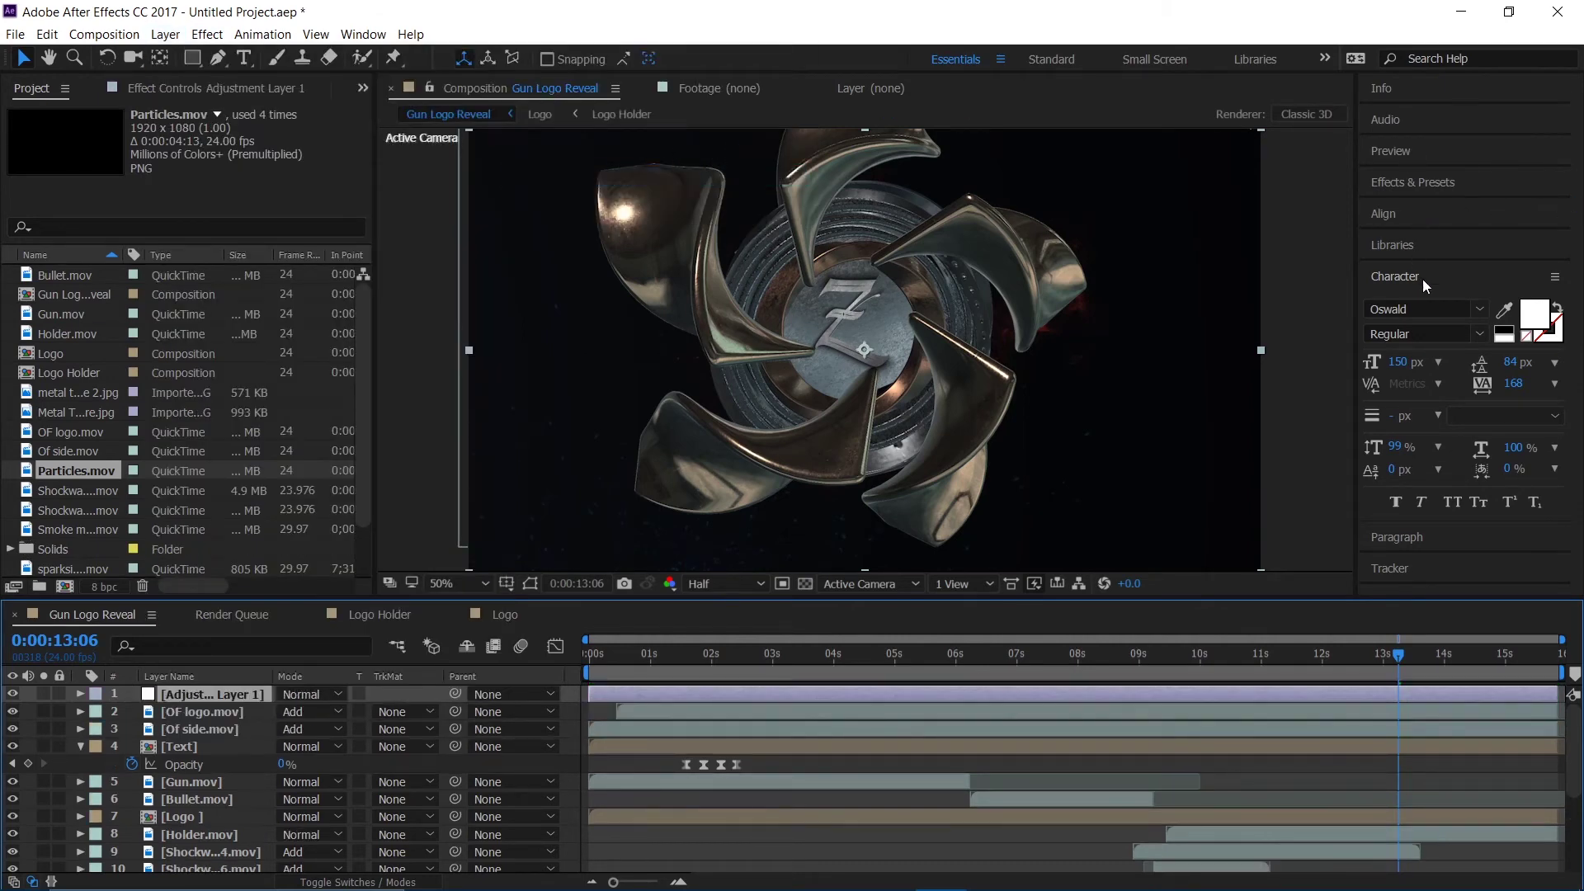
Step: Find the Curves color correction effect and apply it to the adjustment layer
click(1426, 186)
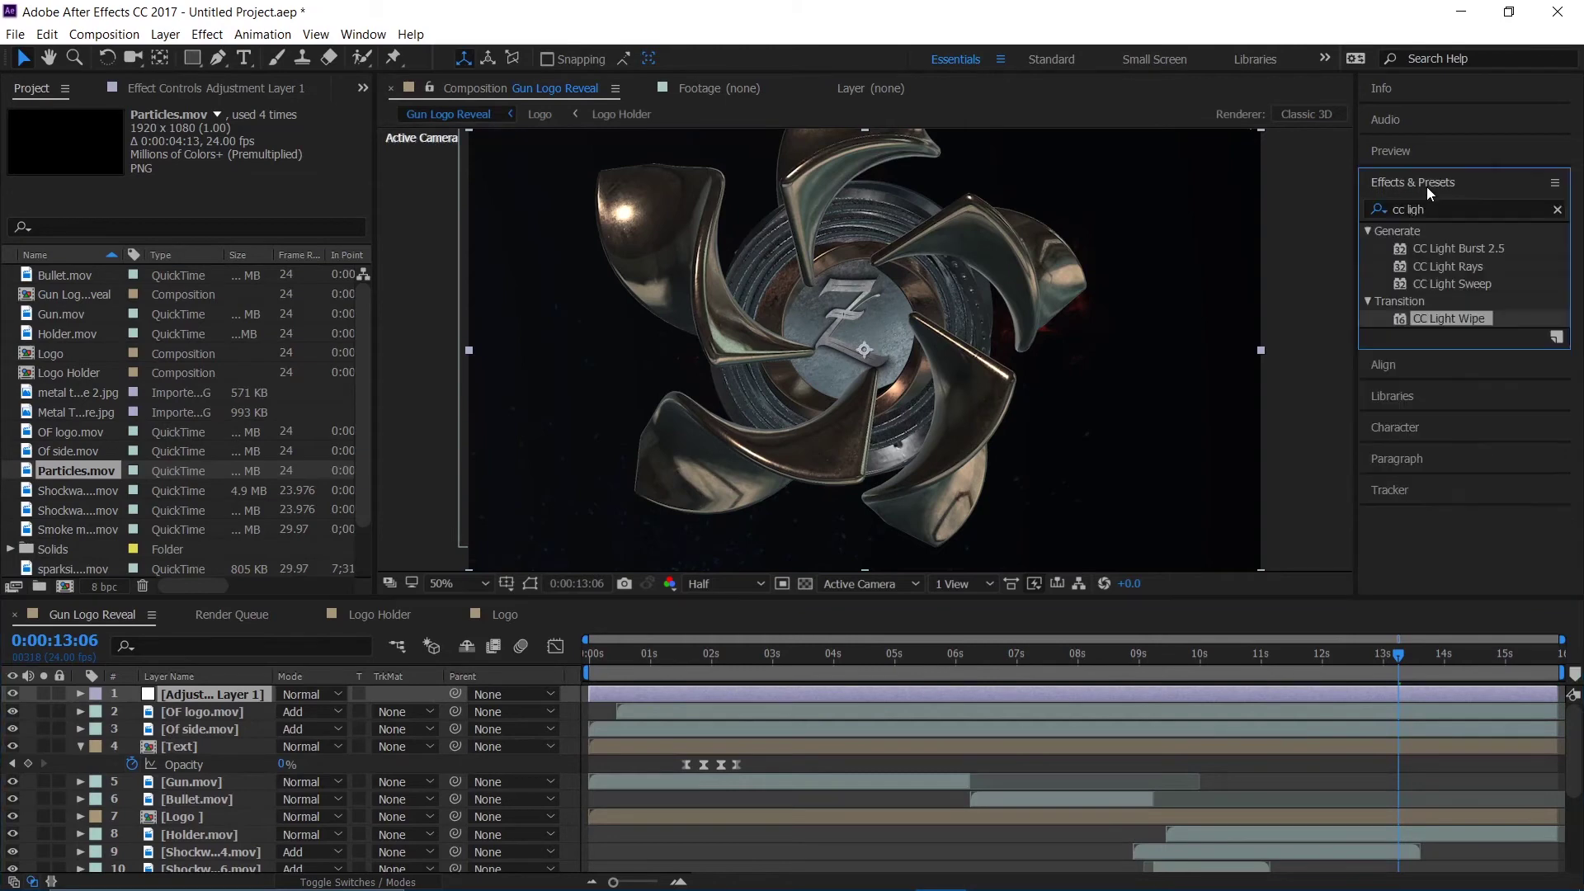
click(1454, 210)
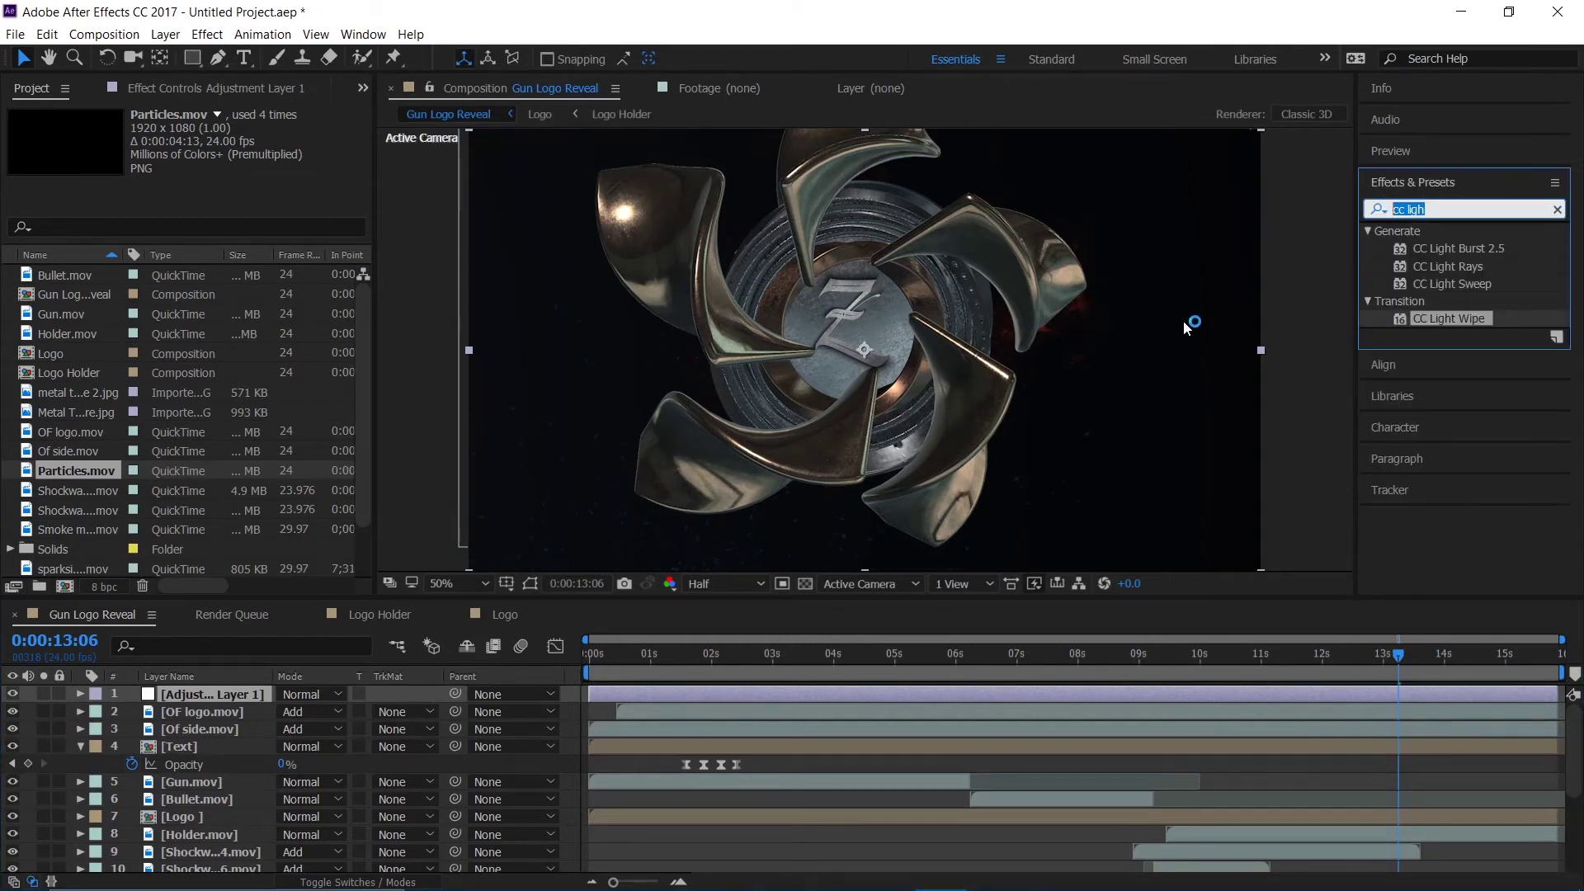
text(curves)
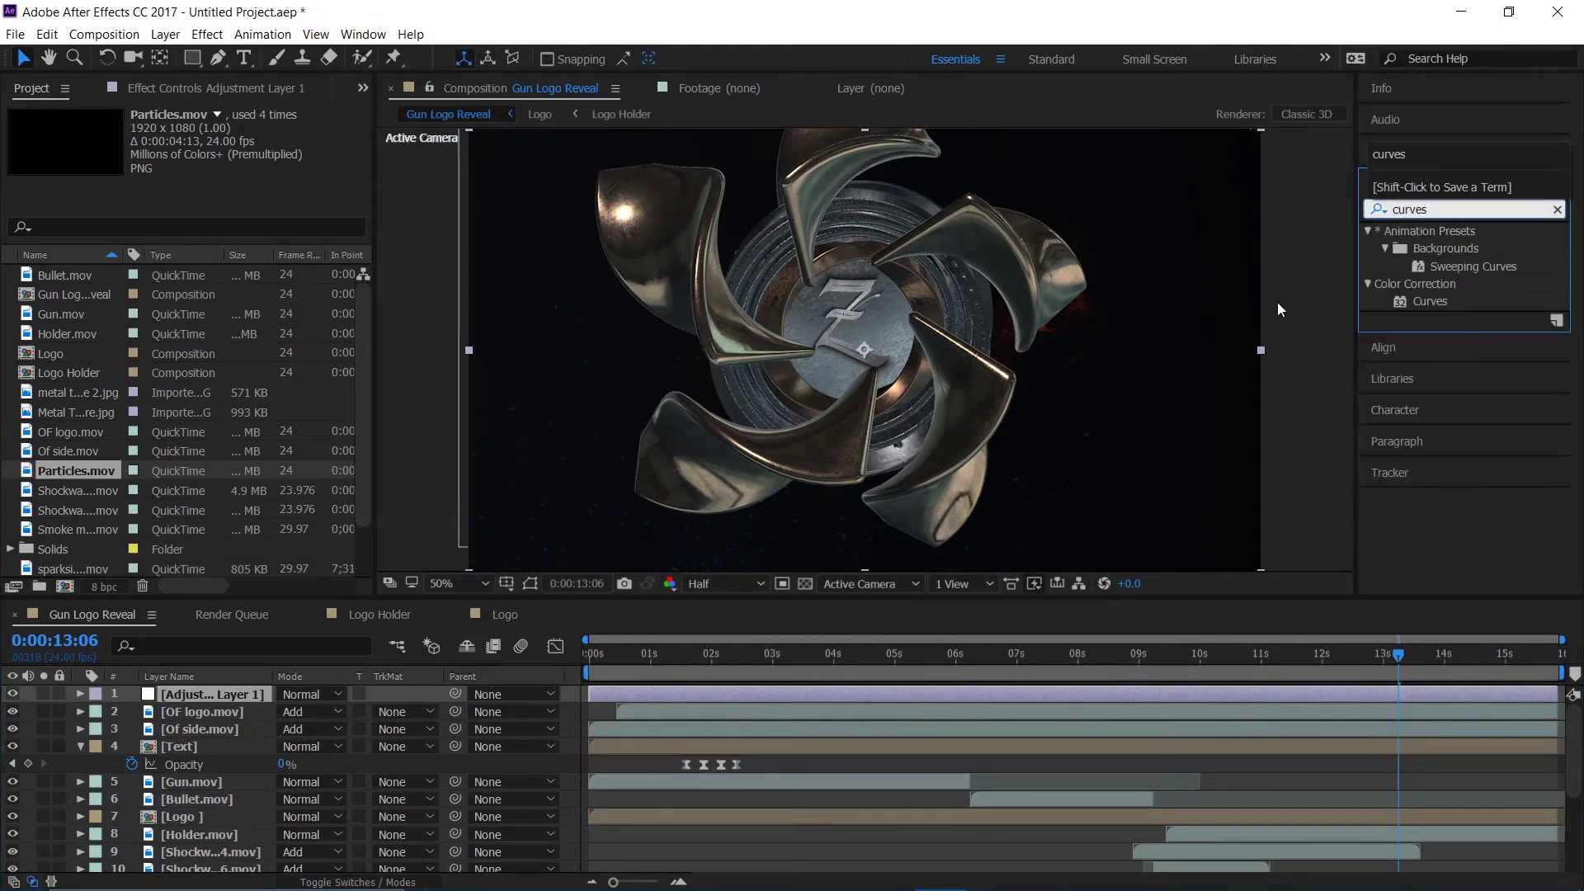
double_click(1442, 301)
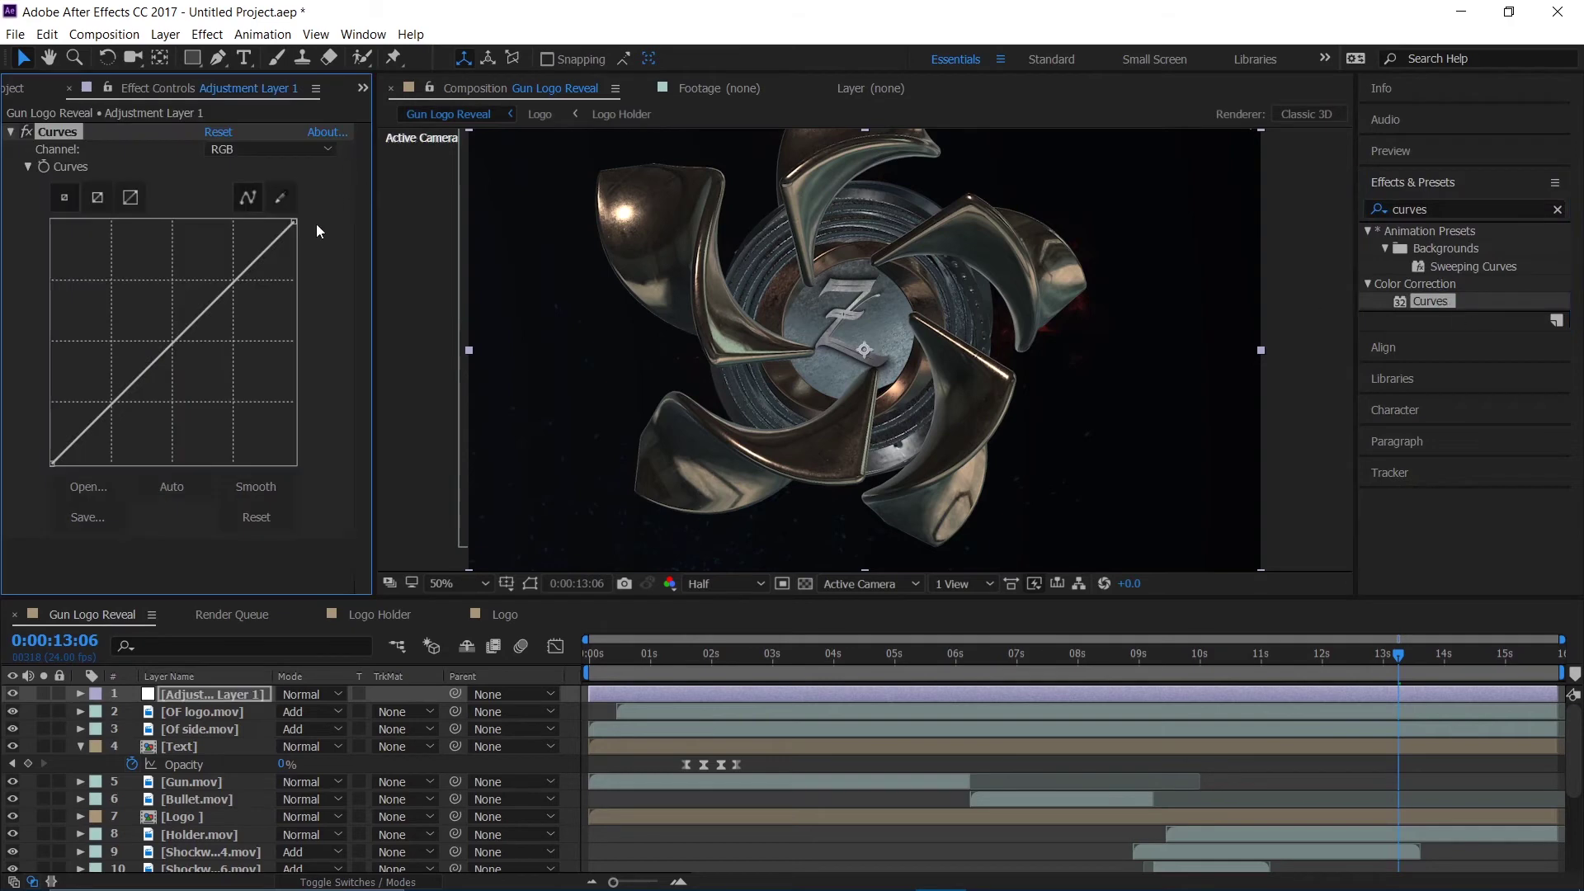
Step: With the frame at 0:00:03:01 in view, shape the RGB curve into a contrast S-curve with lowered shadows and slightly raised highlights
drag(808, 672, 773, 671)
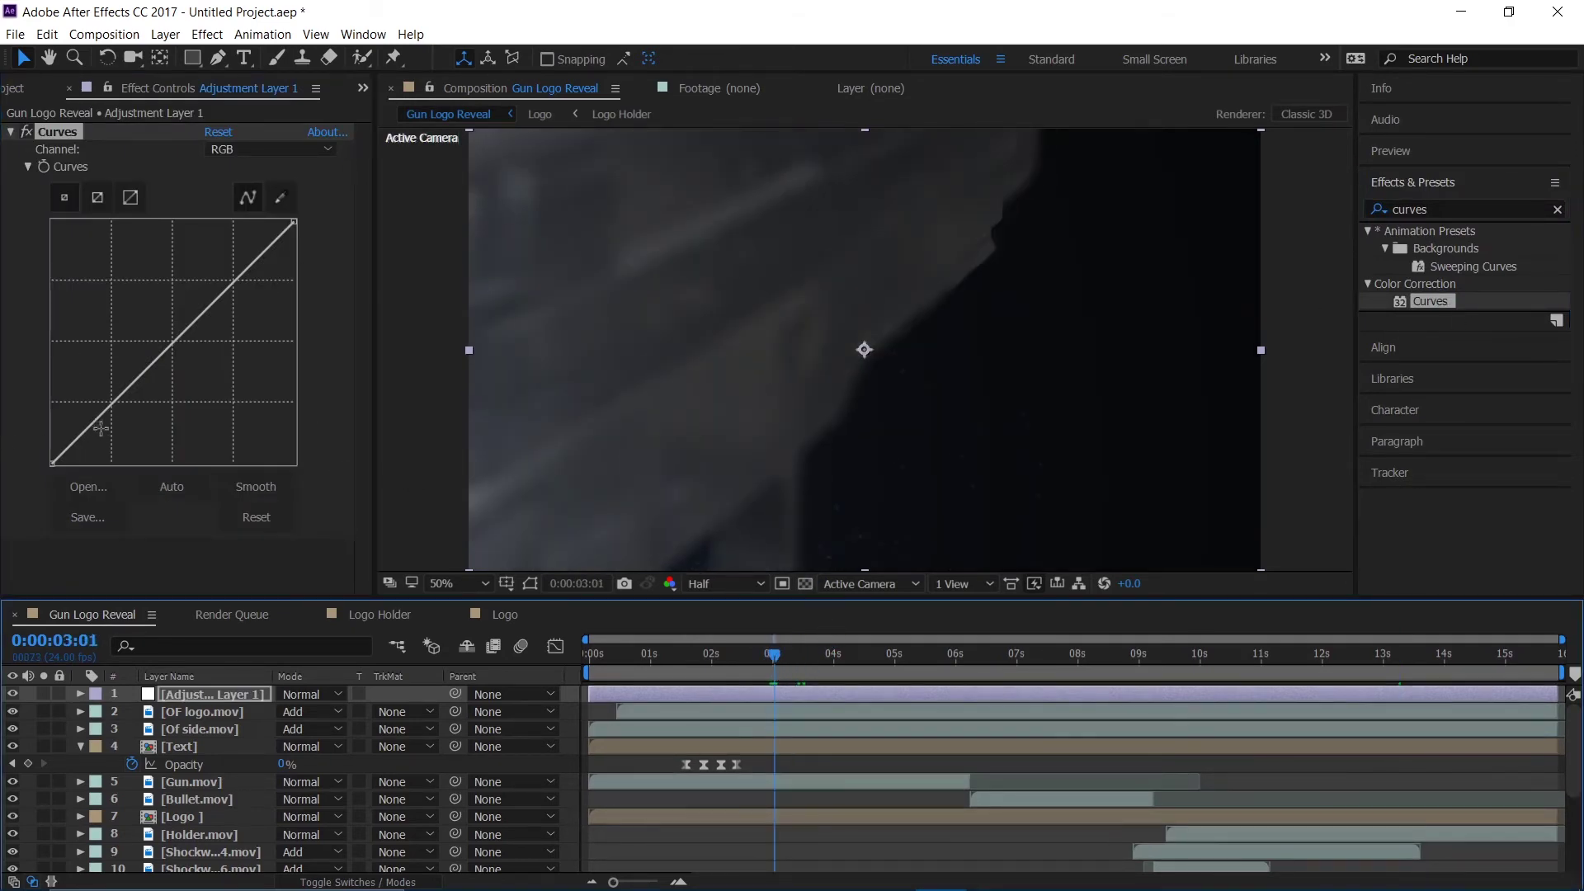
drag(101, 428, 110, 430)
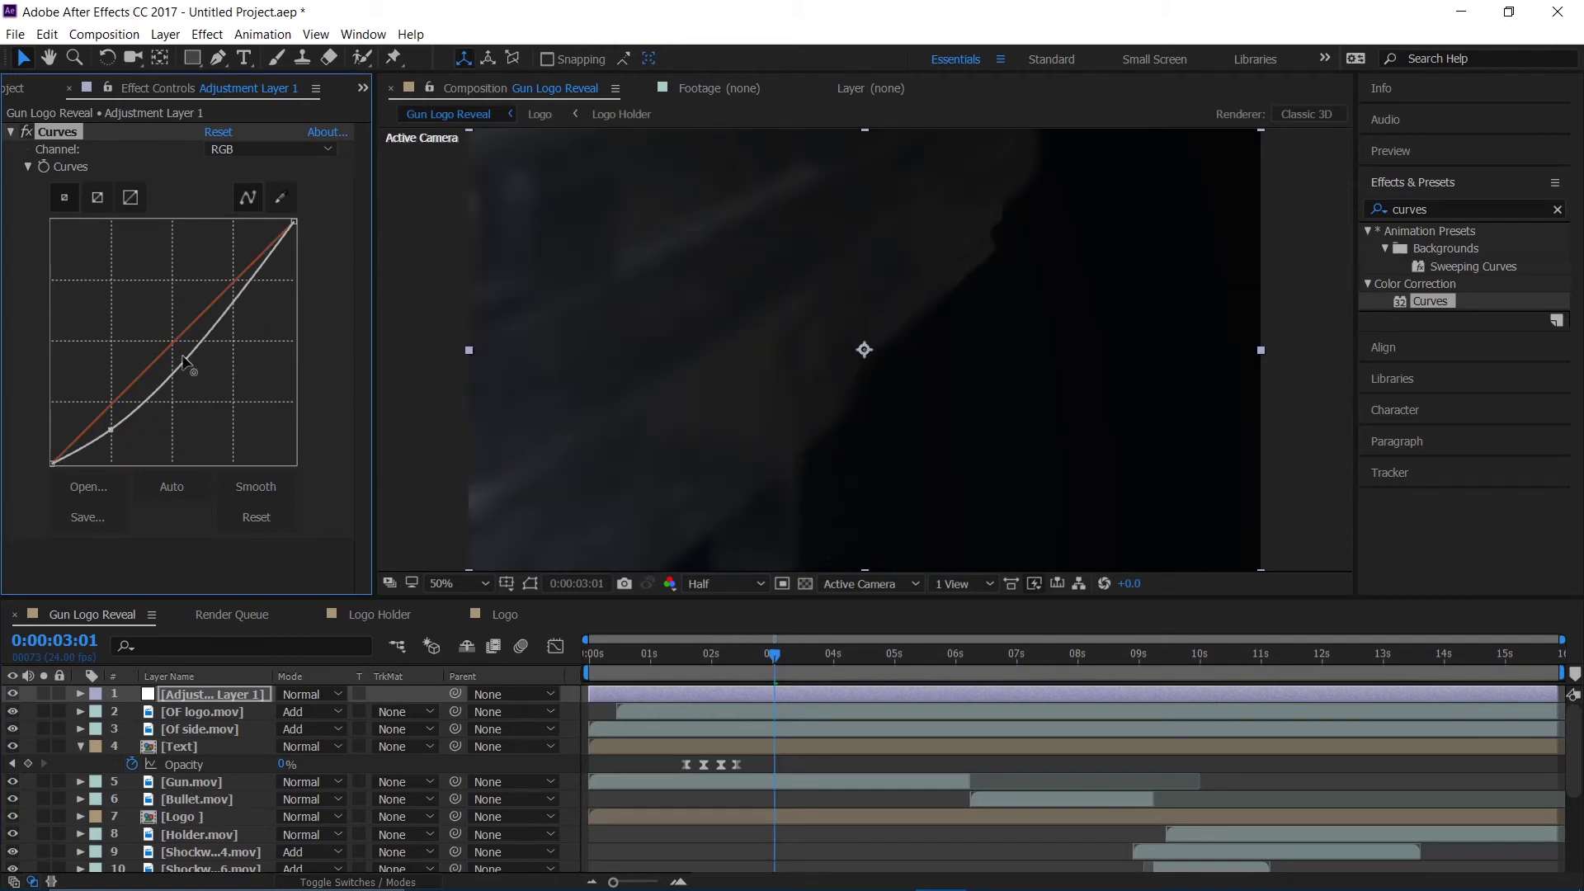
mouse_move(183, 356)
mouse_down()
mouse_move(161, 321)
mouse_move(170, 338)
mouse_up()
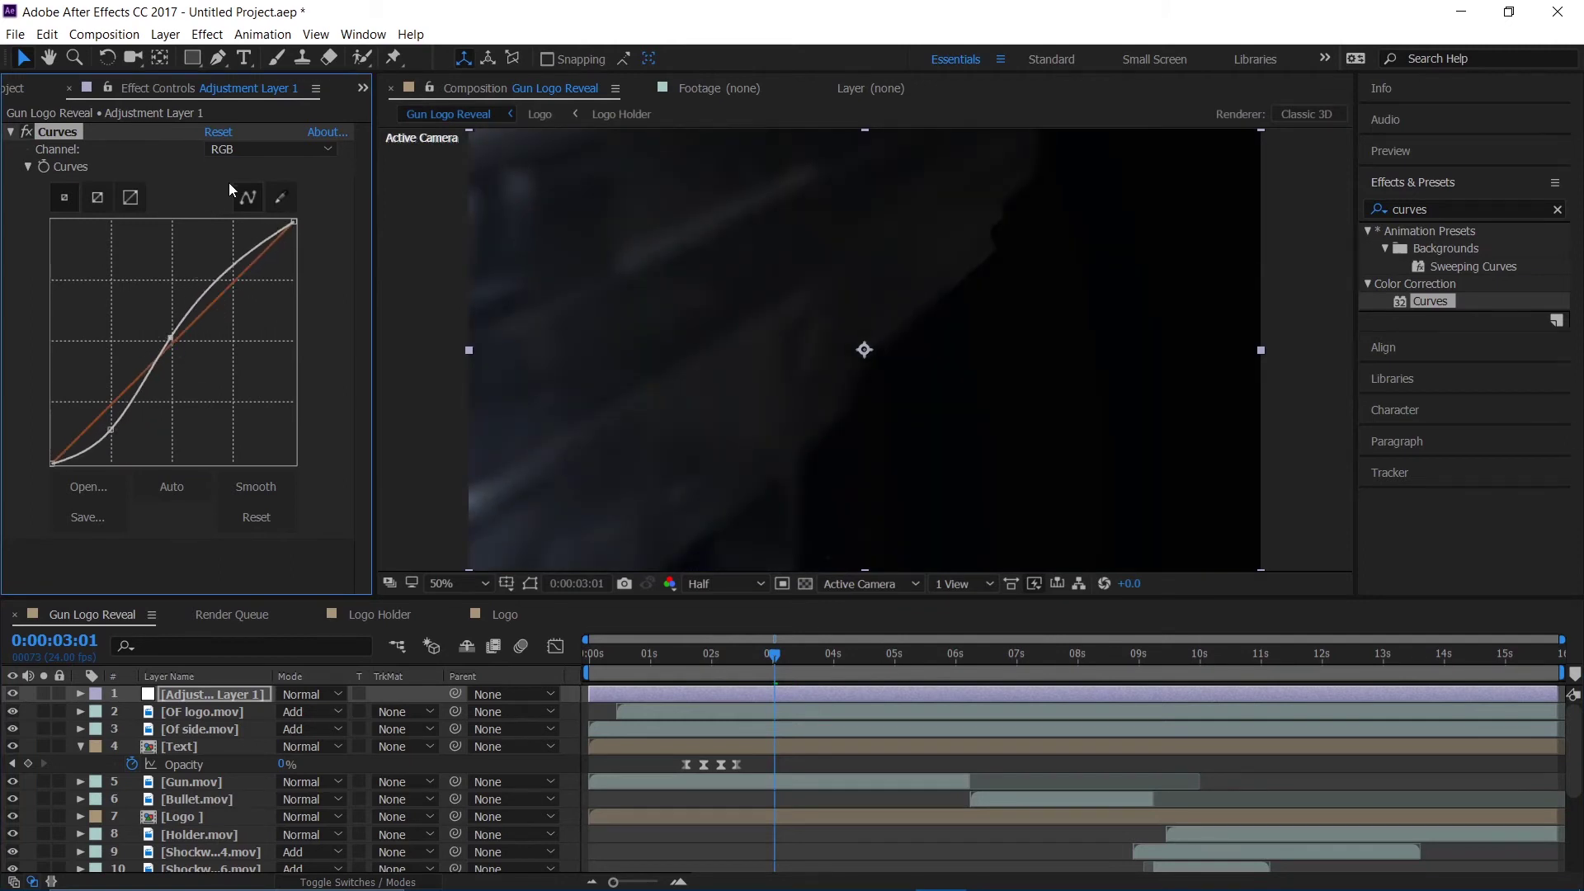
Step: Lower the highlights of the Red channel curve and anchor its shadows near the original diagonal
click(290, 151)
click(289, 186)
drag(251, 266, 255, 290)
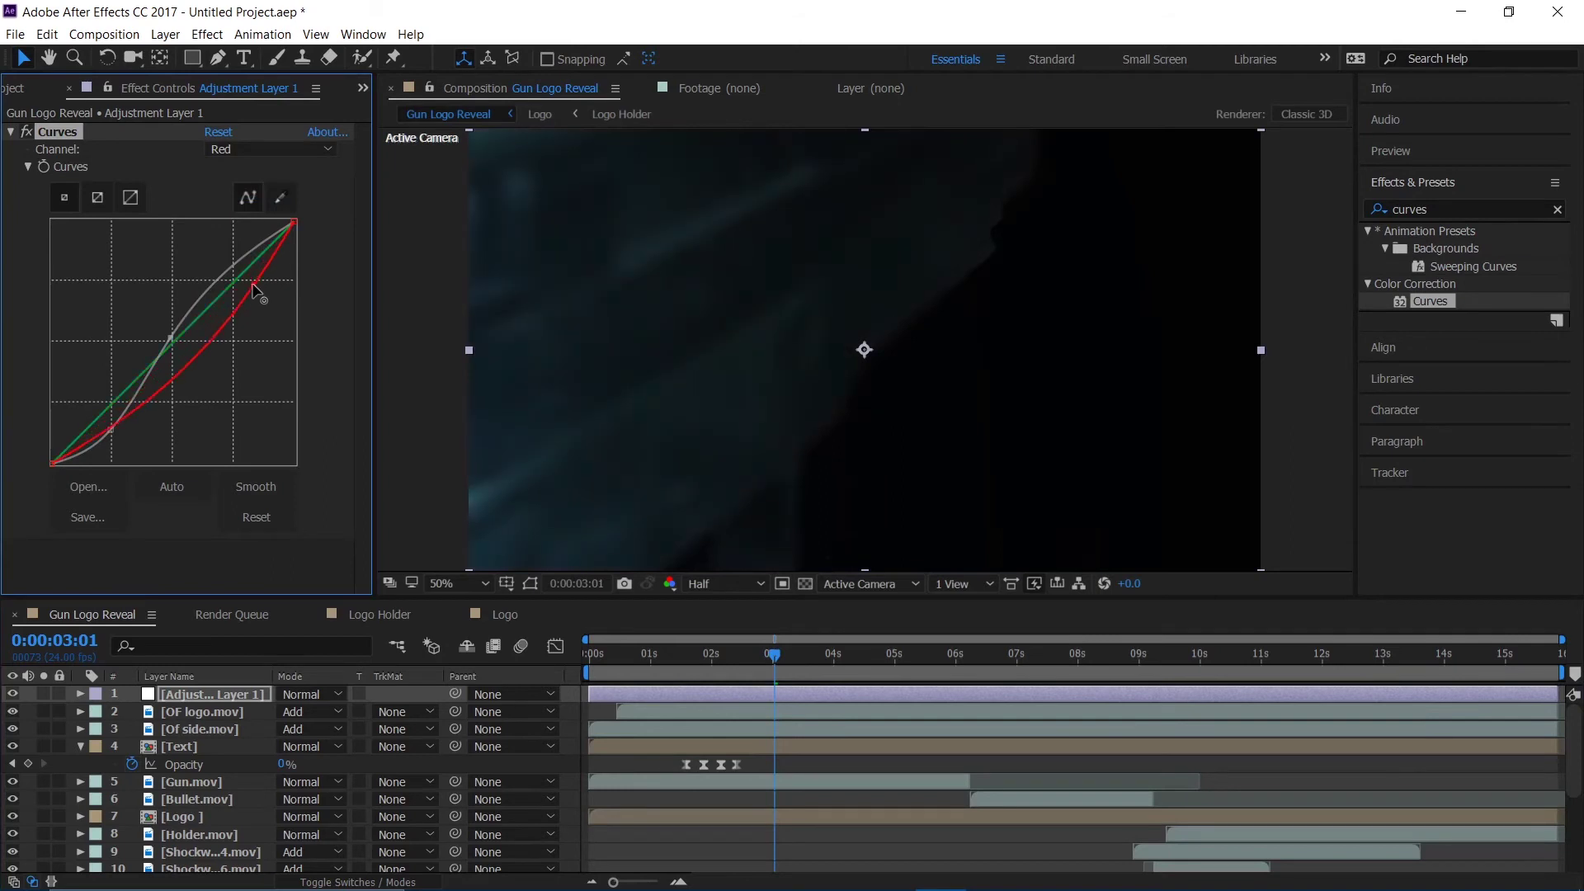
drag(128, 419, 117, 407)
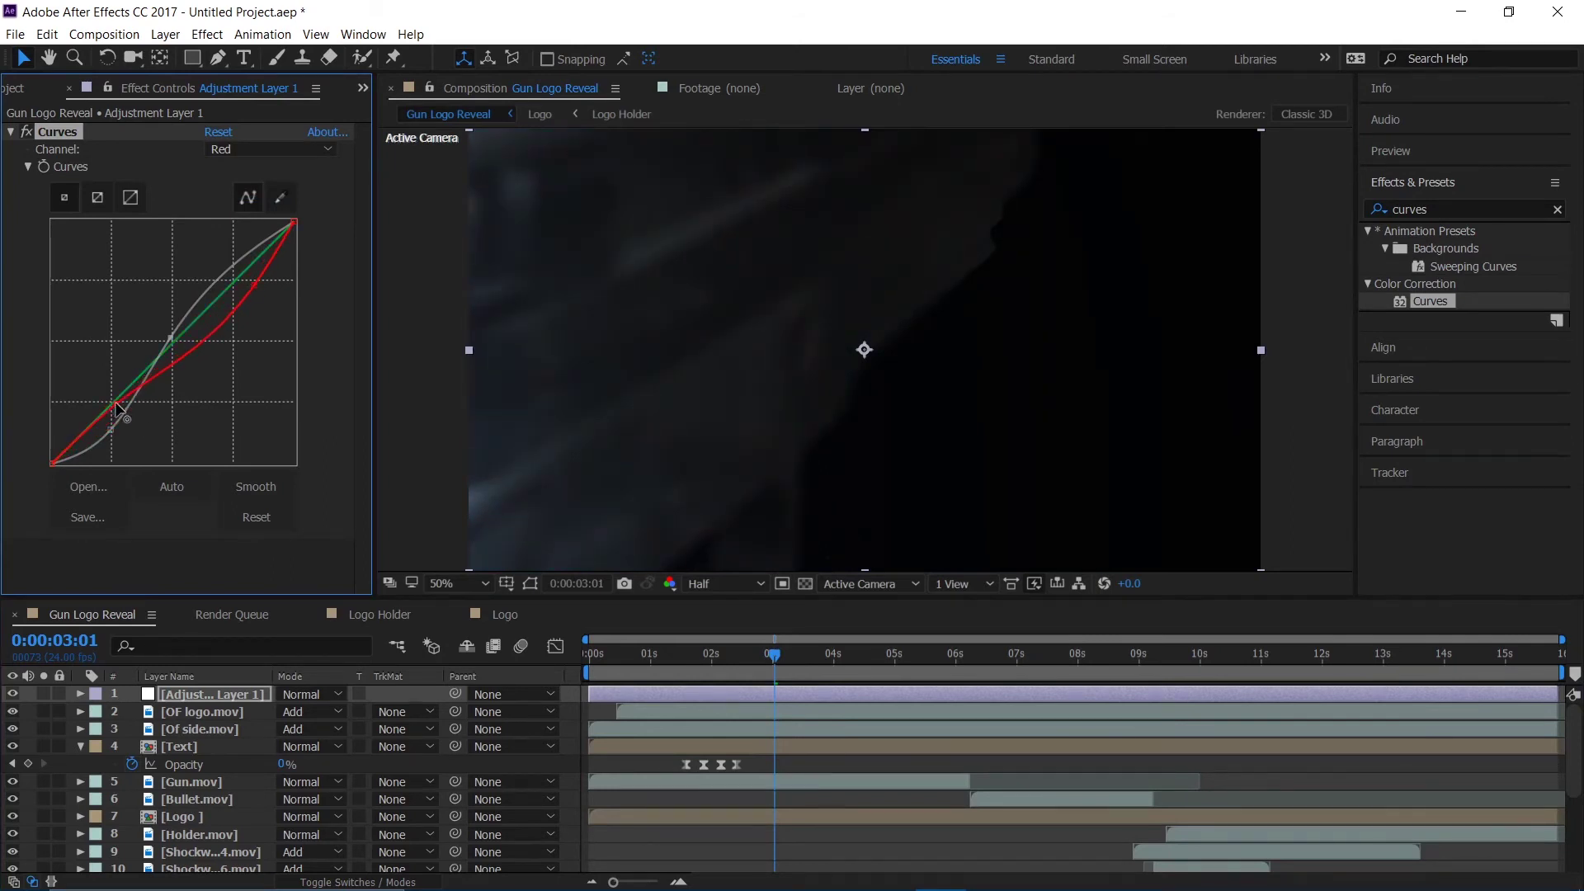
Step: Slightly lower the highlights of the Green channel curve and anchor its shadows near the original diagonal
click(268, 151)
click(276, 207)
mouse_move(237, 276)
mouse_down()
mouse_move(246, 297)
mouse_move(240, 283)
mouse_up()
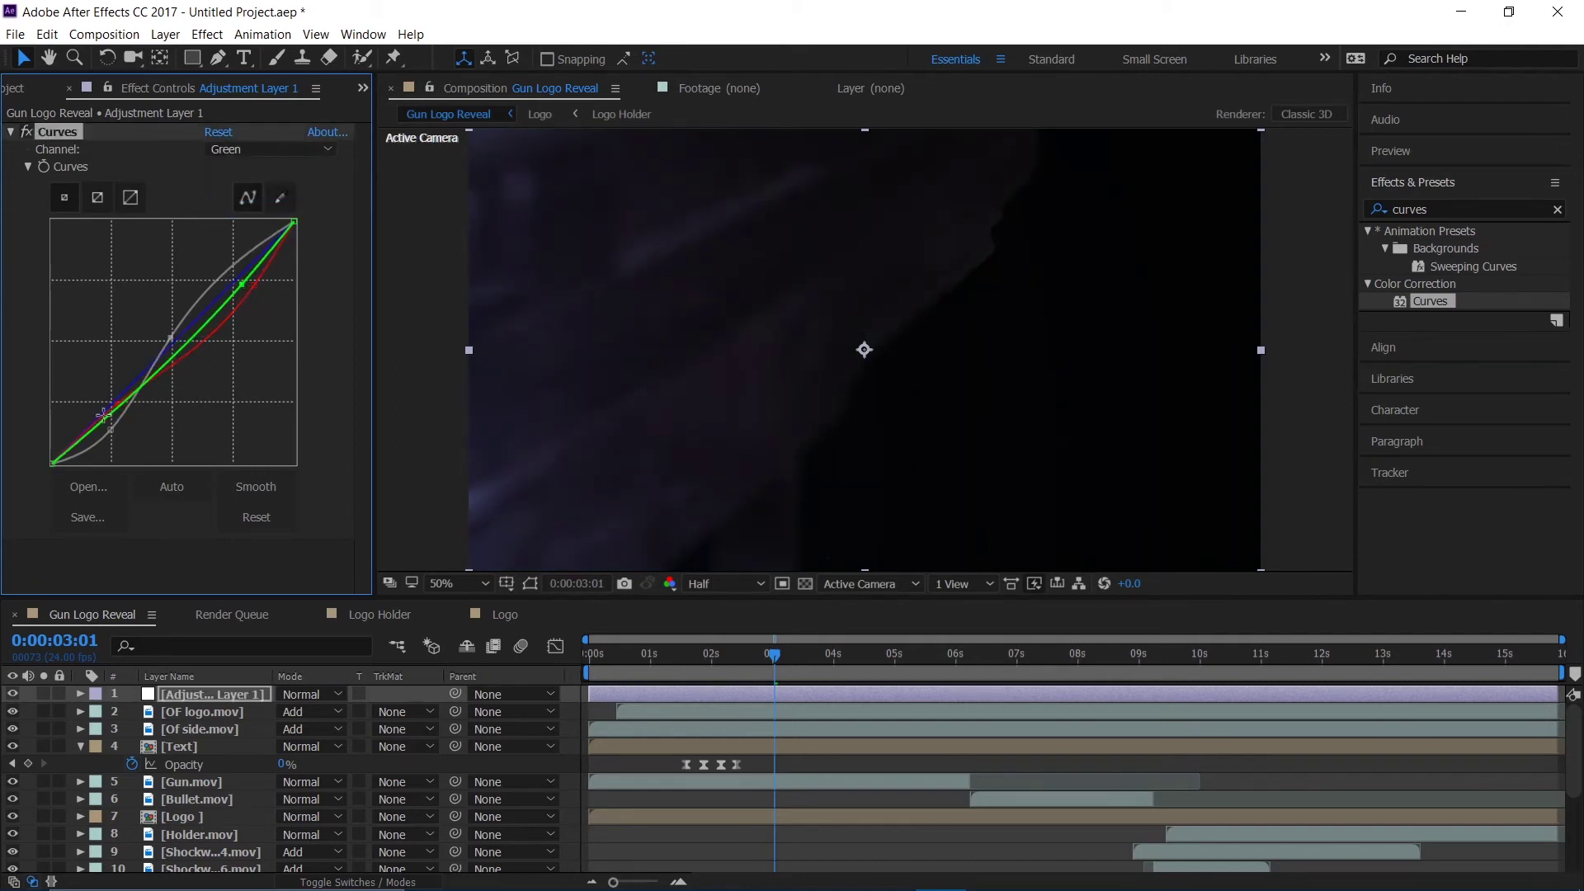
drag(103, 412, 101, 414)
Step: Raise the highlights of the Blue channel curve and preview the graded animation from its start
click(234, 152)
click(233, 225)
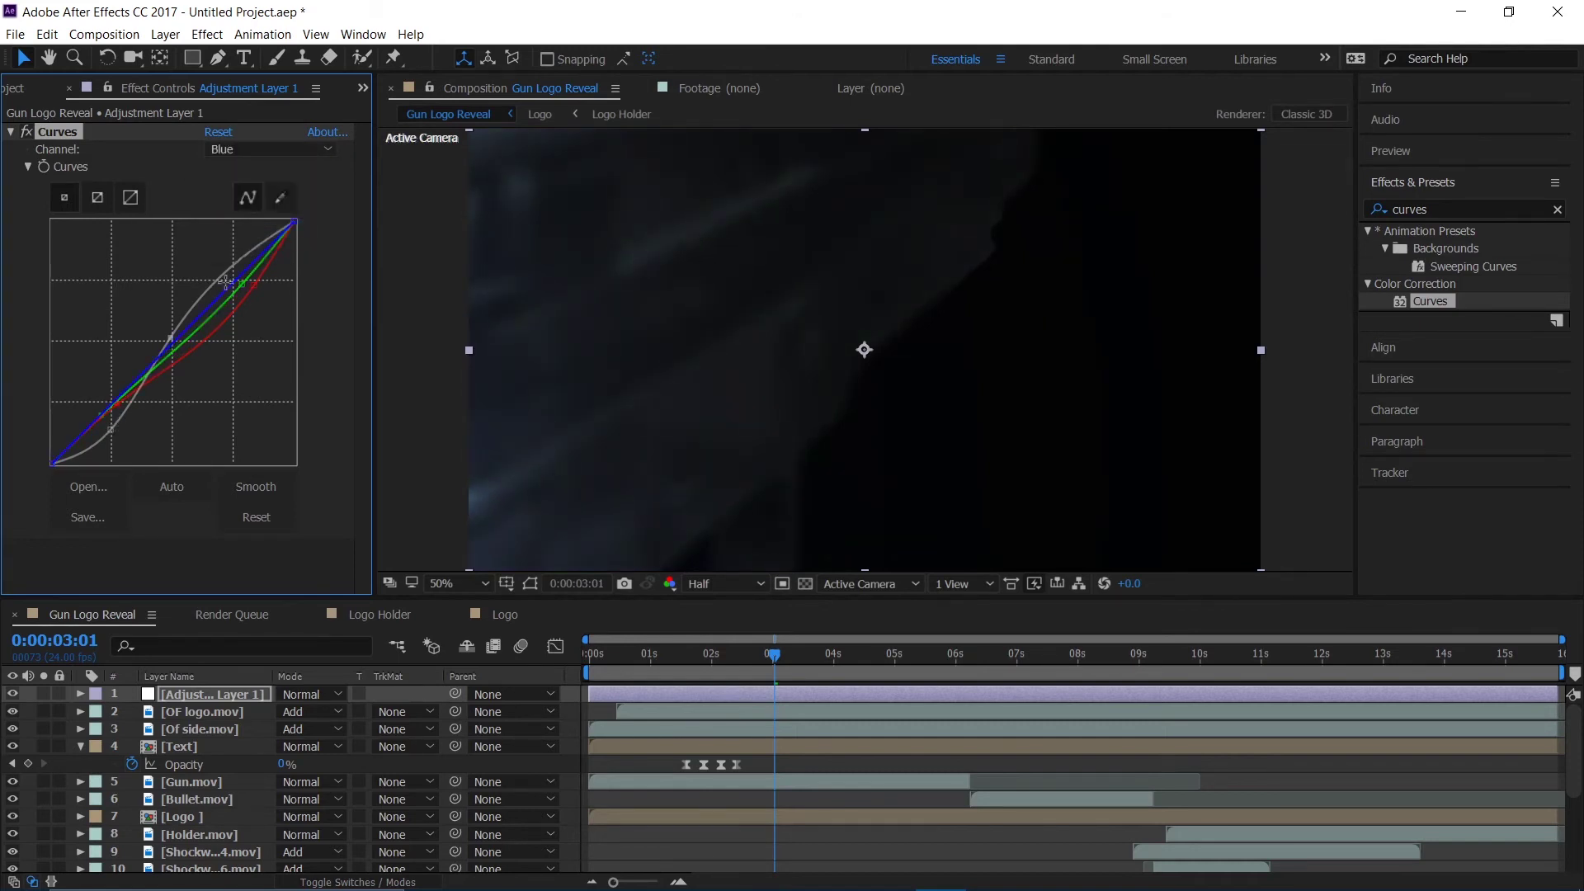
drag(237, 282, 225, 273)
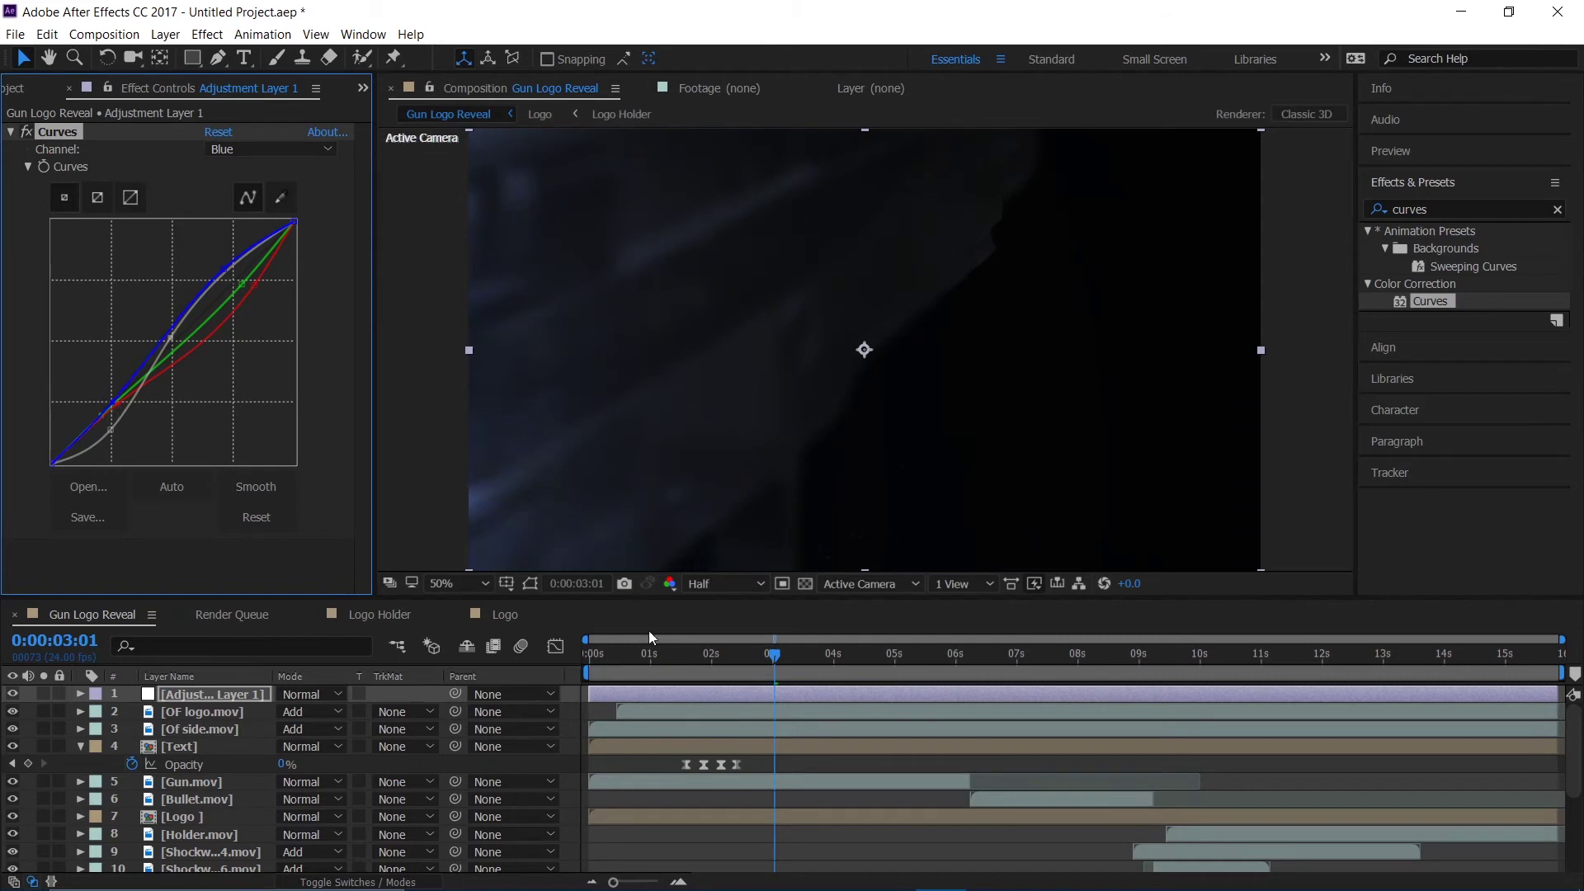
key(space)
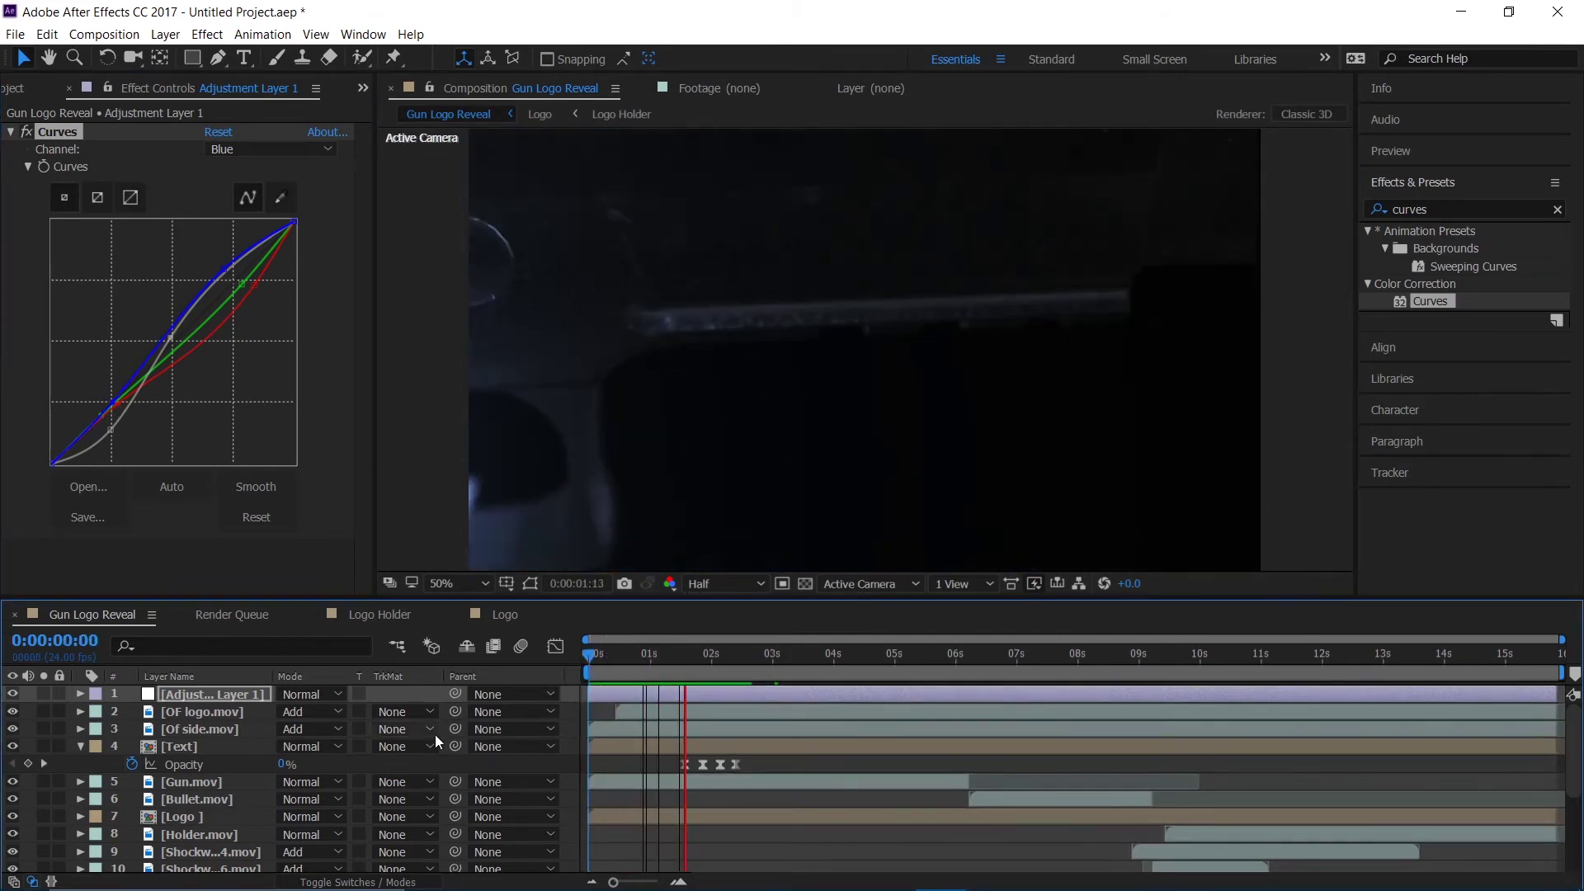
key(space)
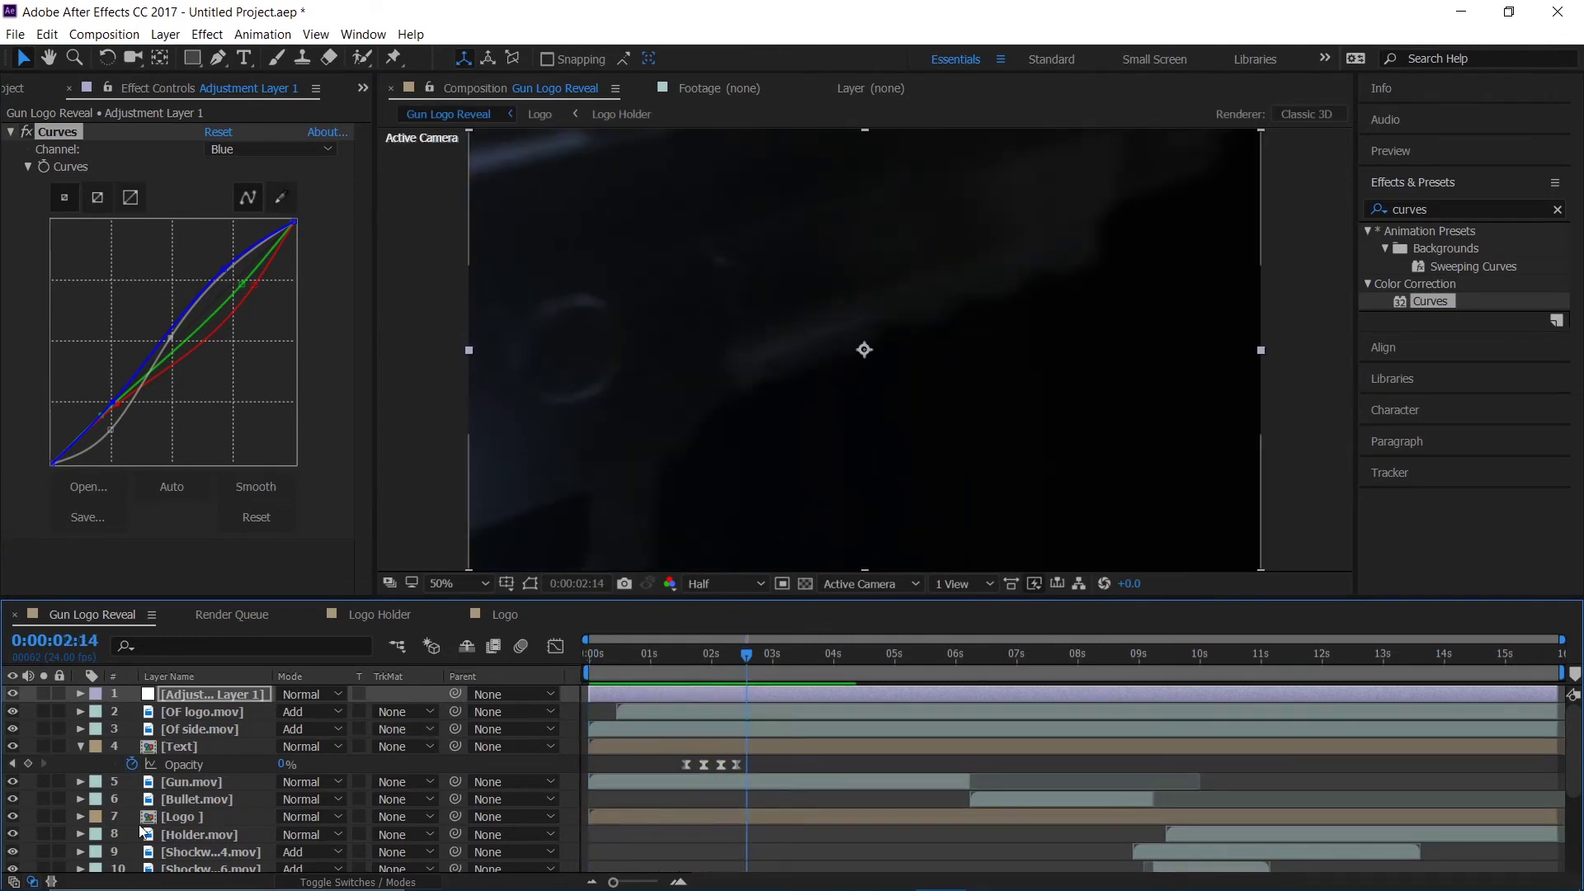
Step: Reduce the adjustment layer's opacity to 57% and preview the animation from its start
click(254, 696)
key(t)
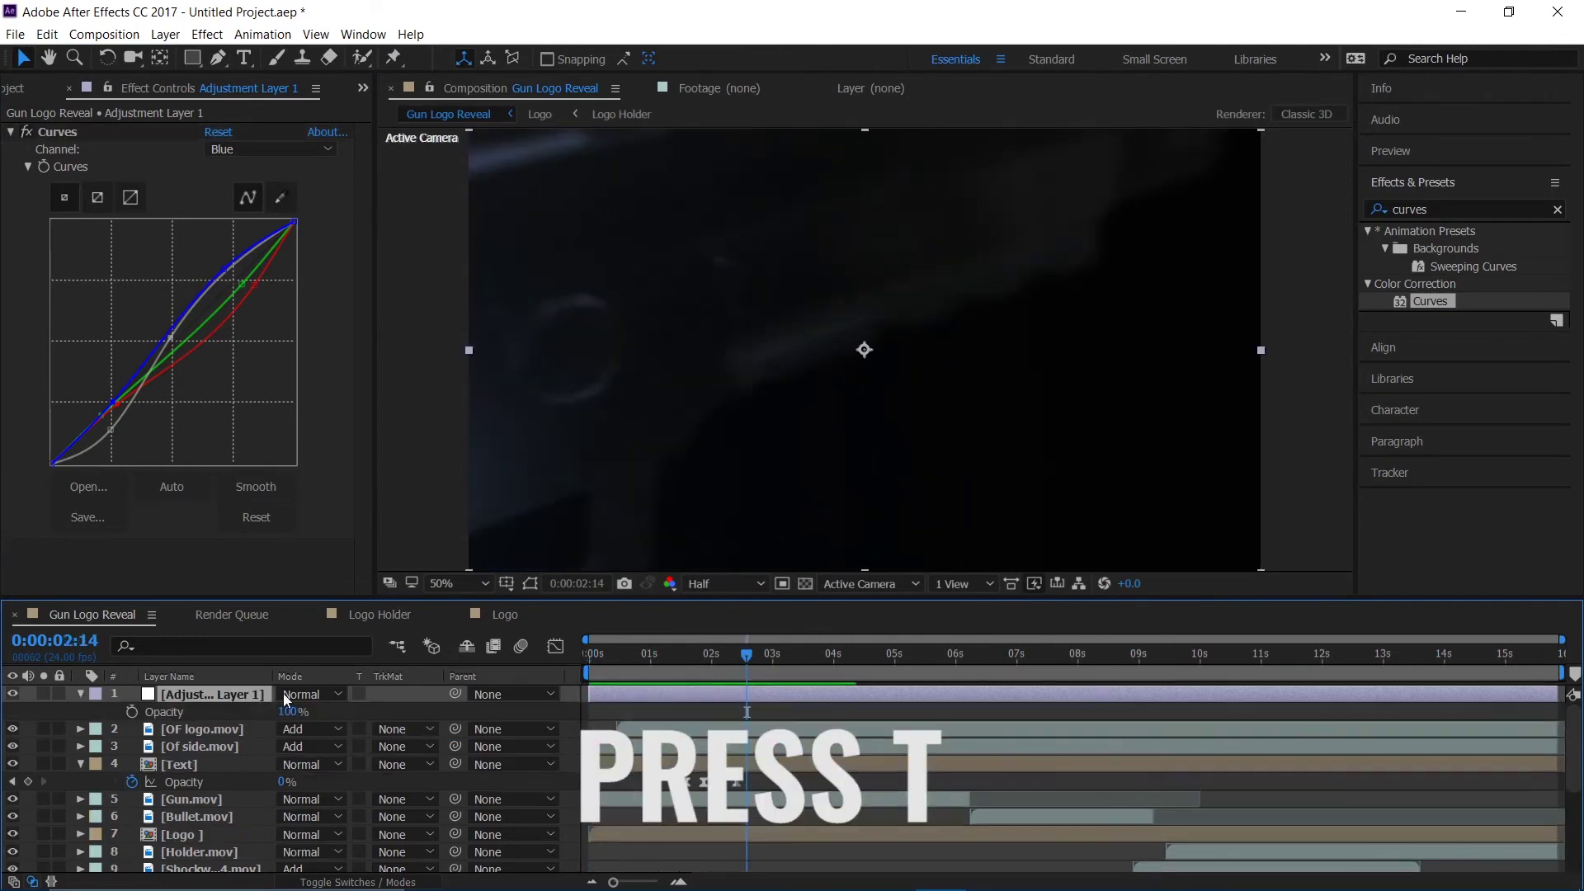
drag(295, 713, 270, 711)
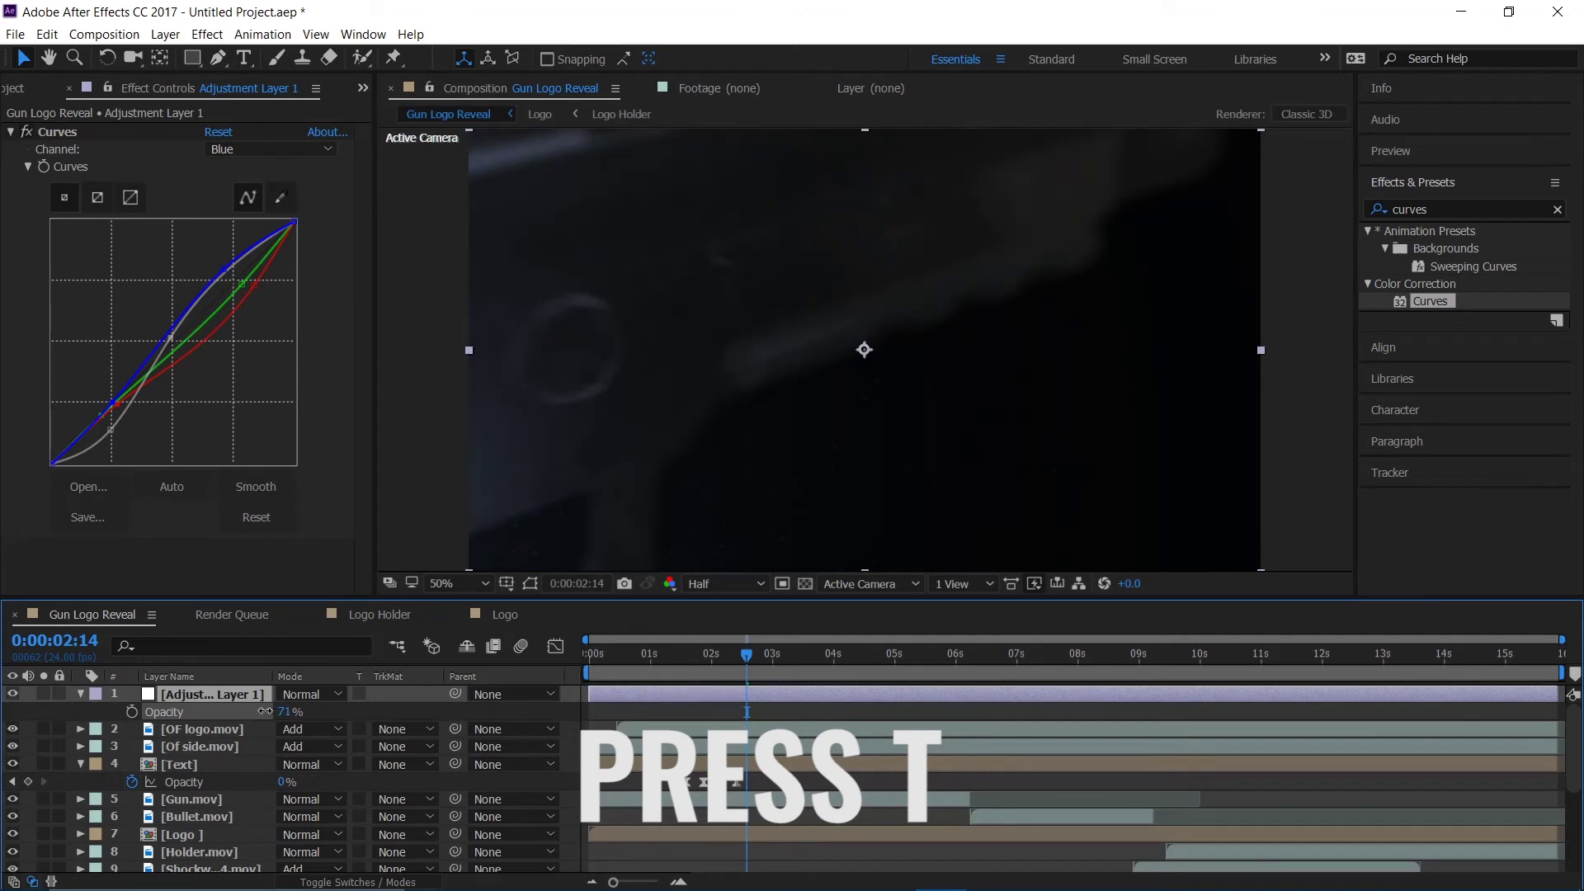
drag(248, 720, 260, 722)
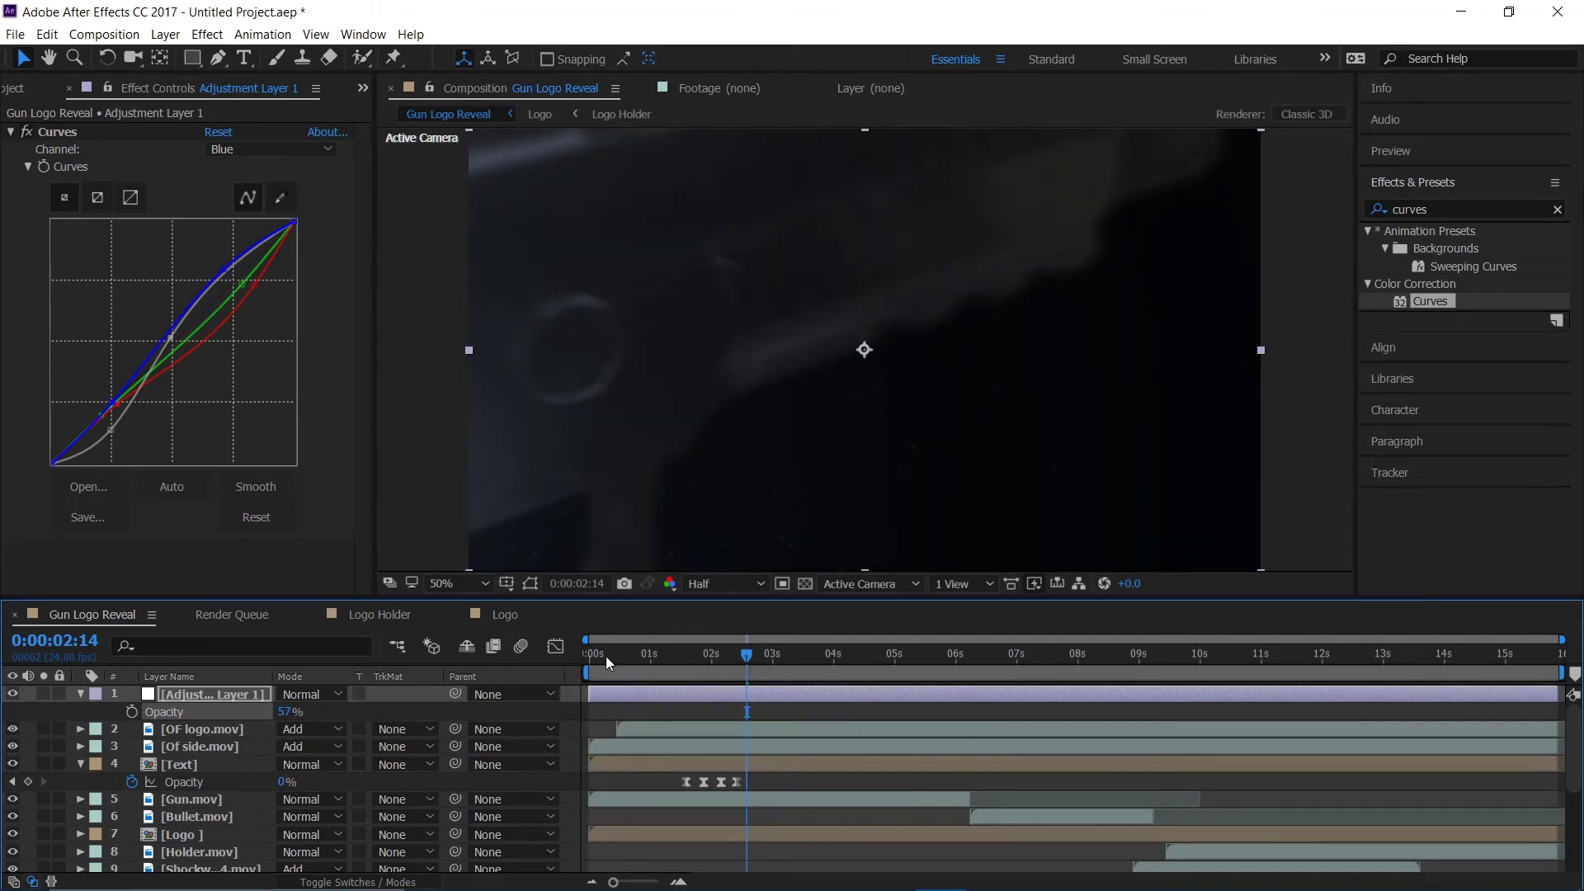
key(Home)
key(space)
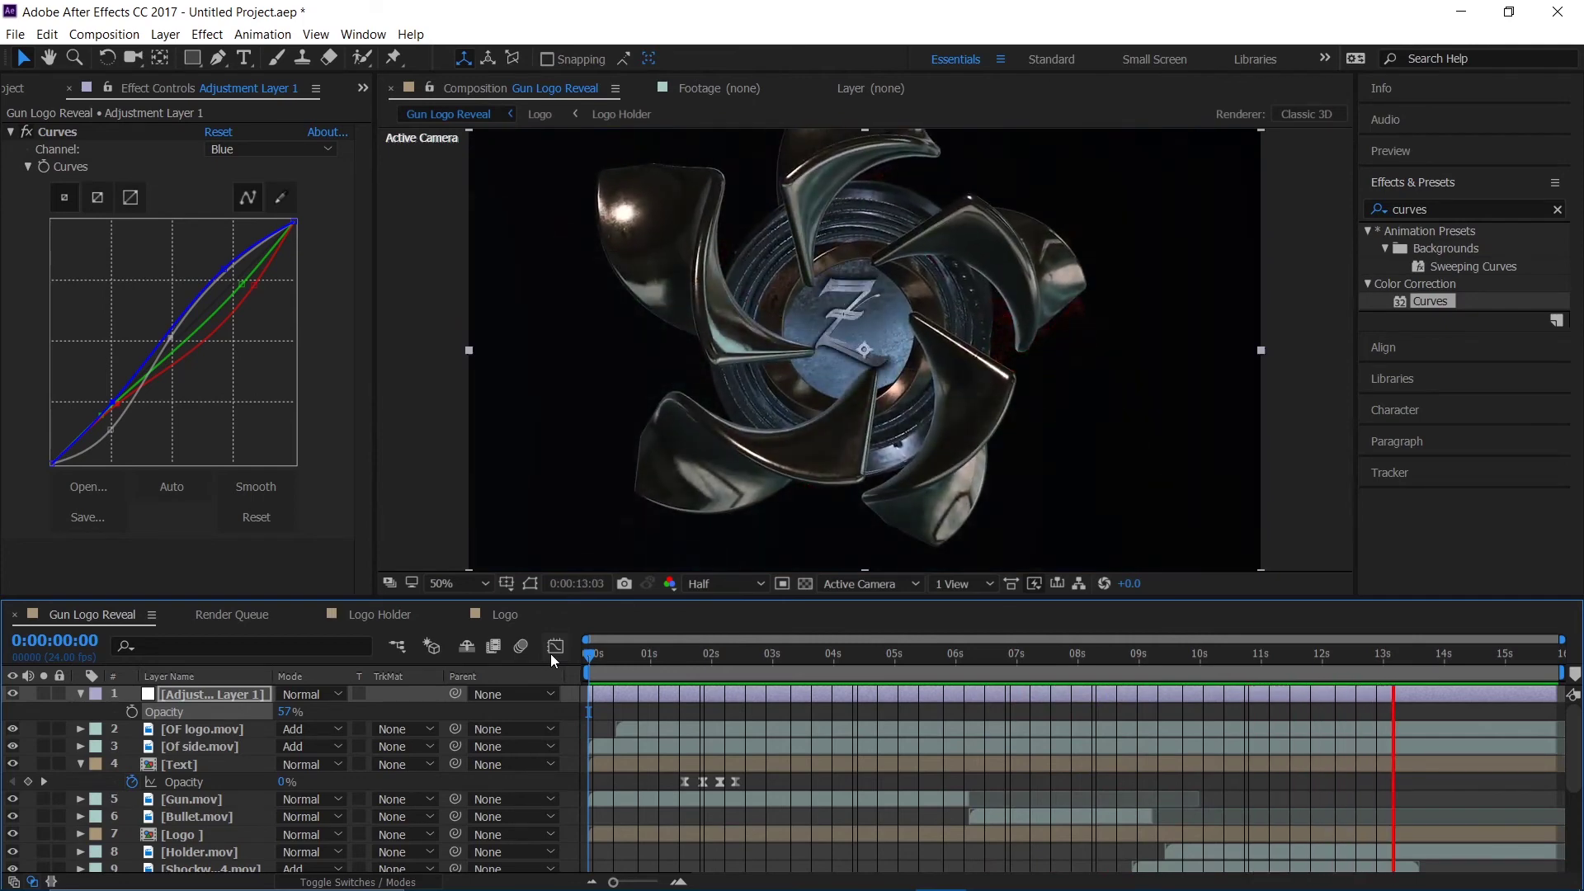
key(space)
Step: Add Smoke muzzle.mov from the project footage directly beneath the adjustment layer, starting at about 0:00:05:18 when the gun fires
drag(717, 641, 942, 744)
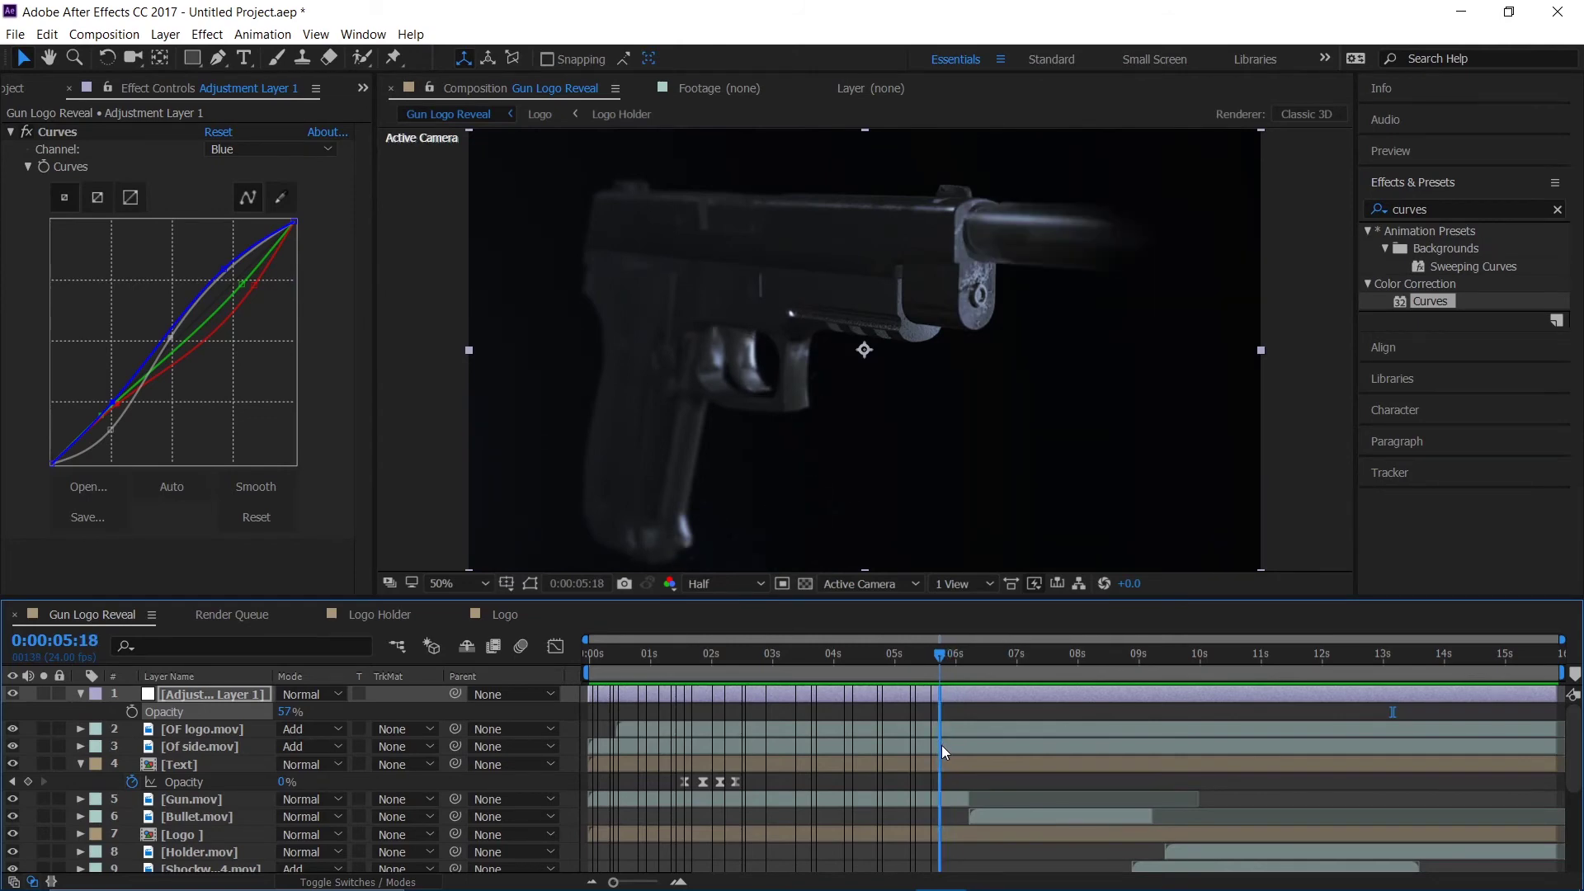
click(12, 88)
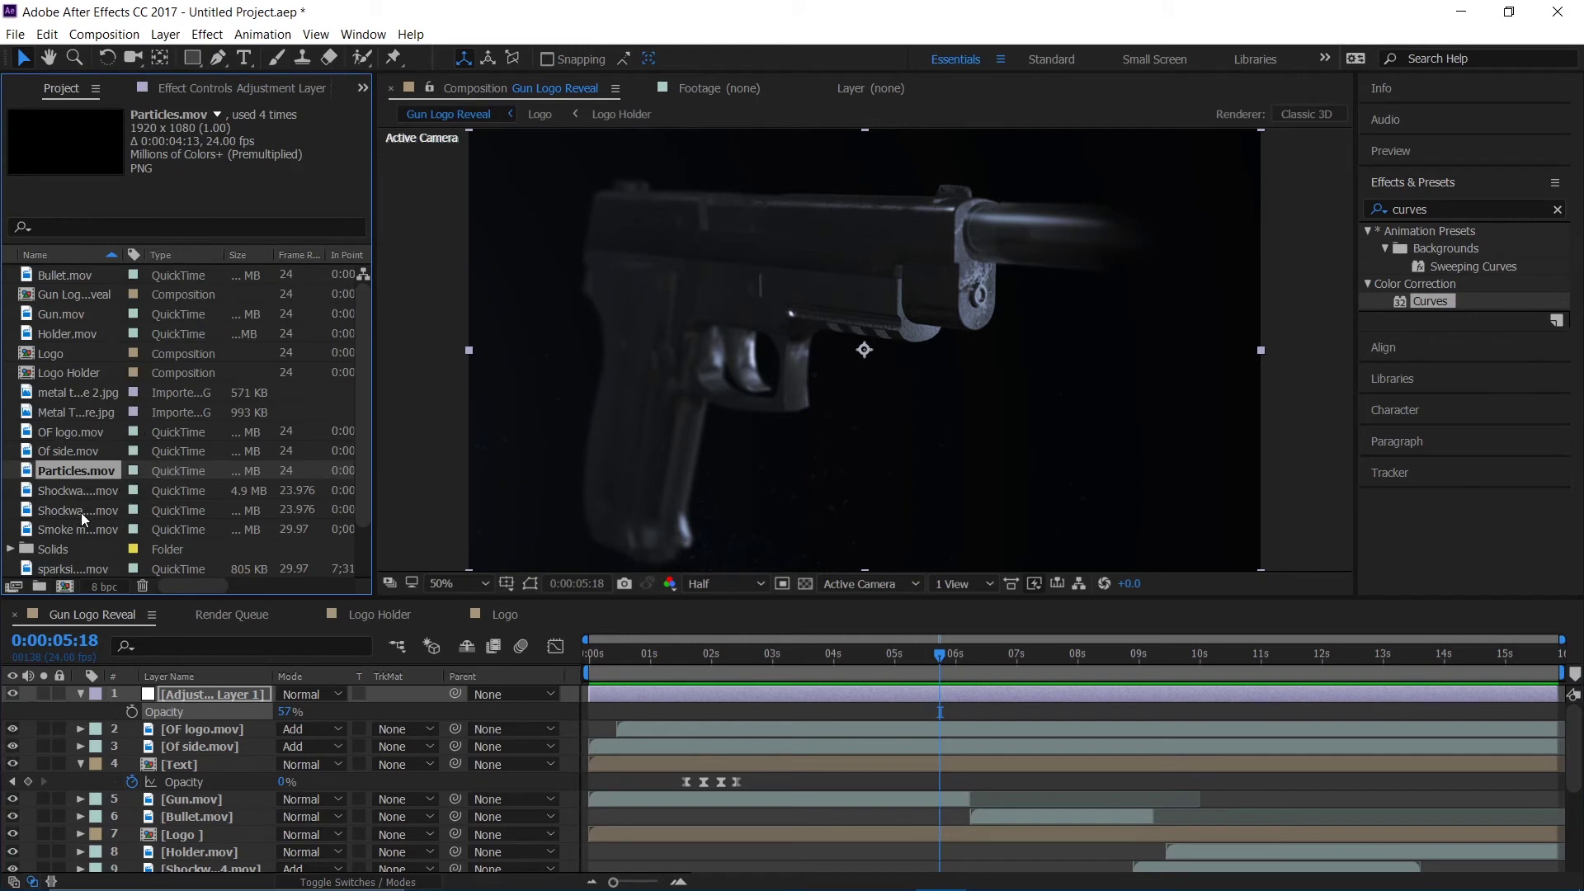
scroll(72, 358, down, 1)
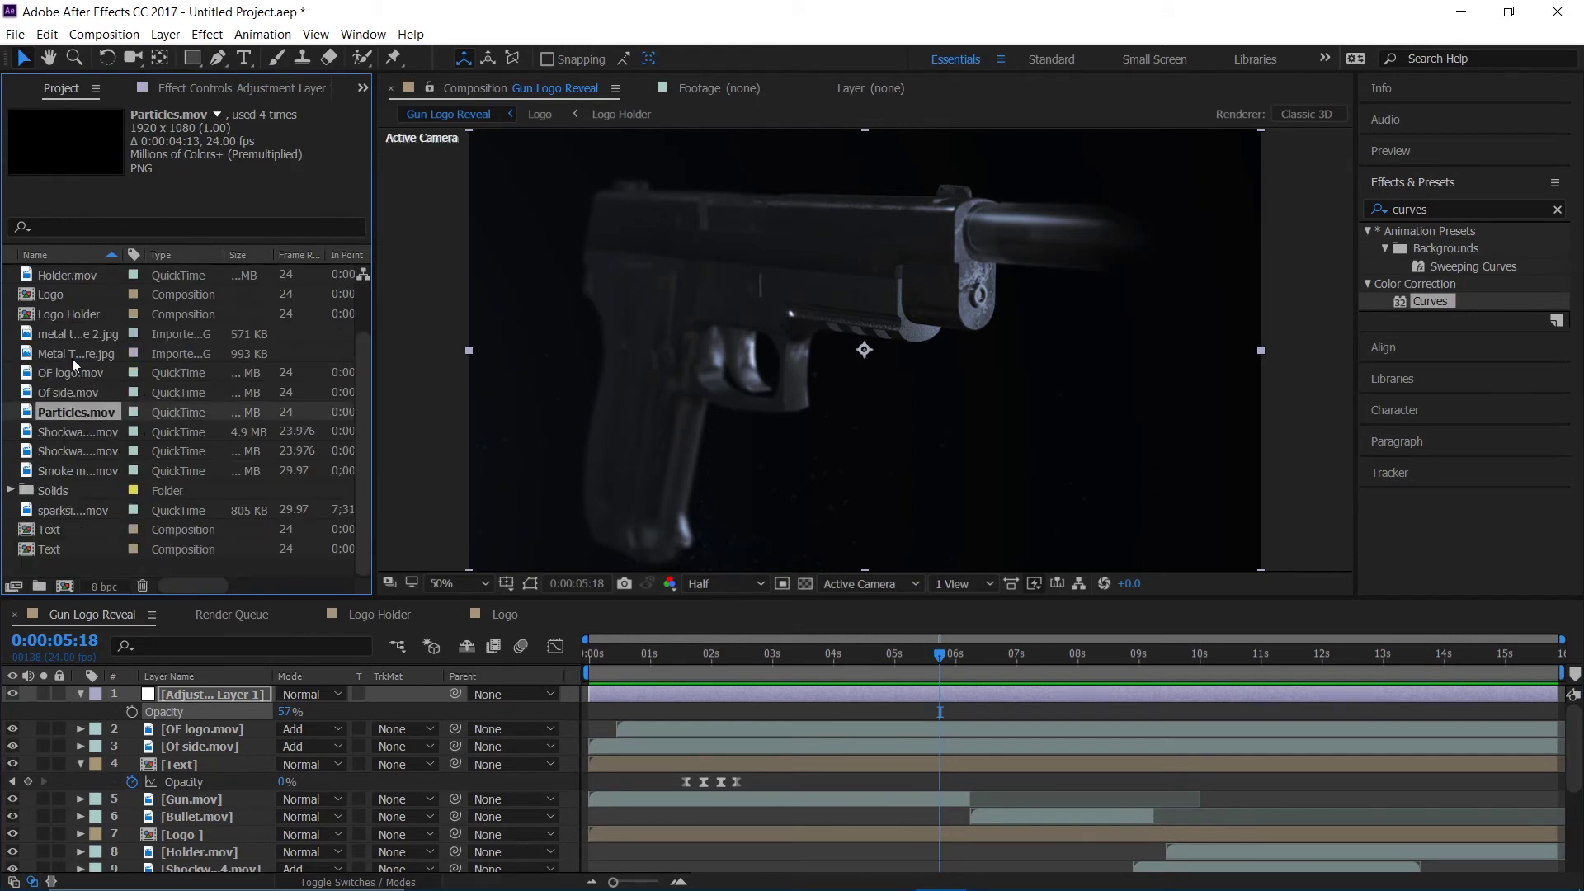
click(102, 468)
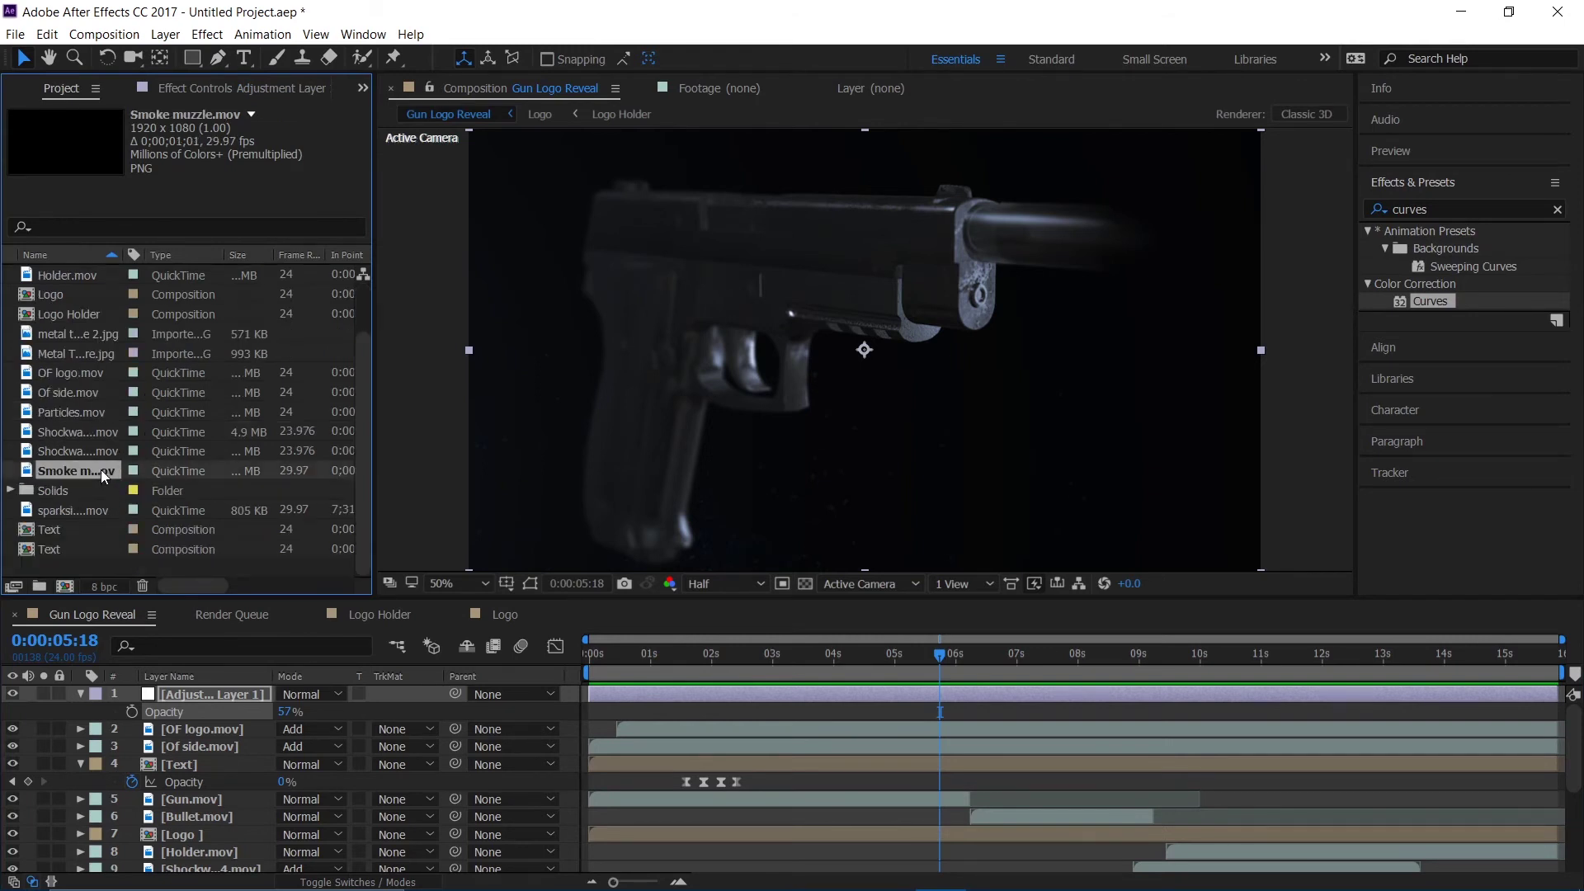
drag(76, 465, 243, 714)
click(622, 716)
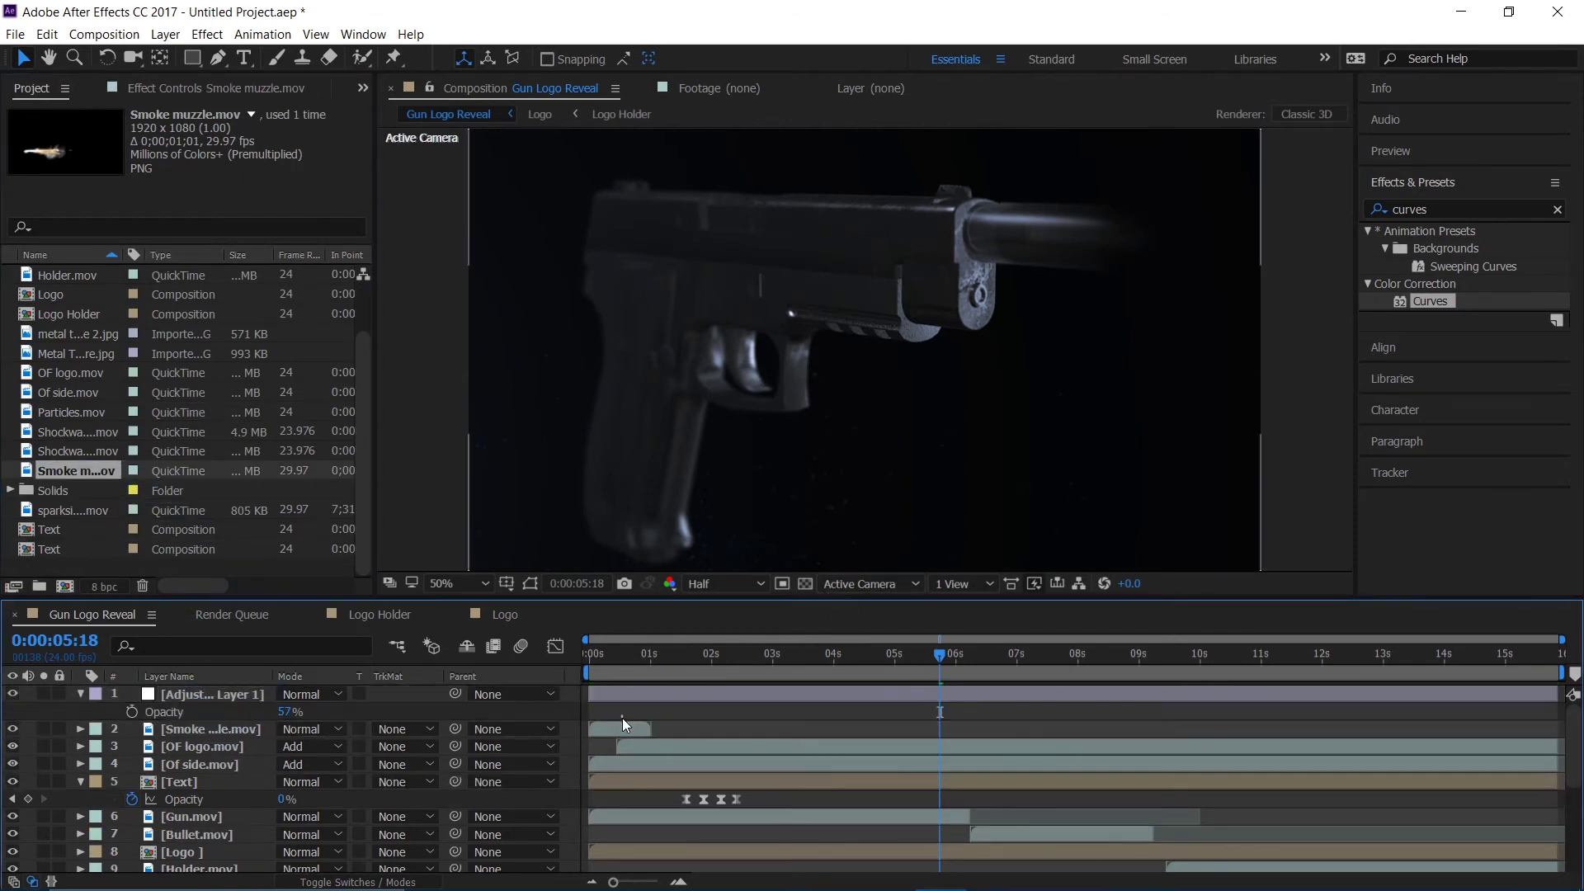
drag(621, 722, 969, 748)
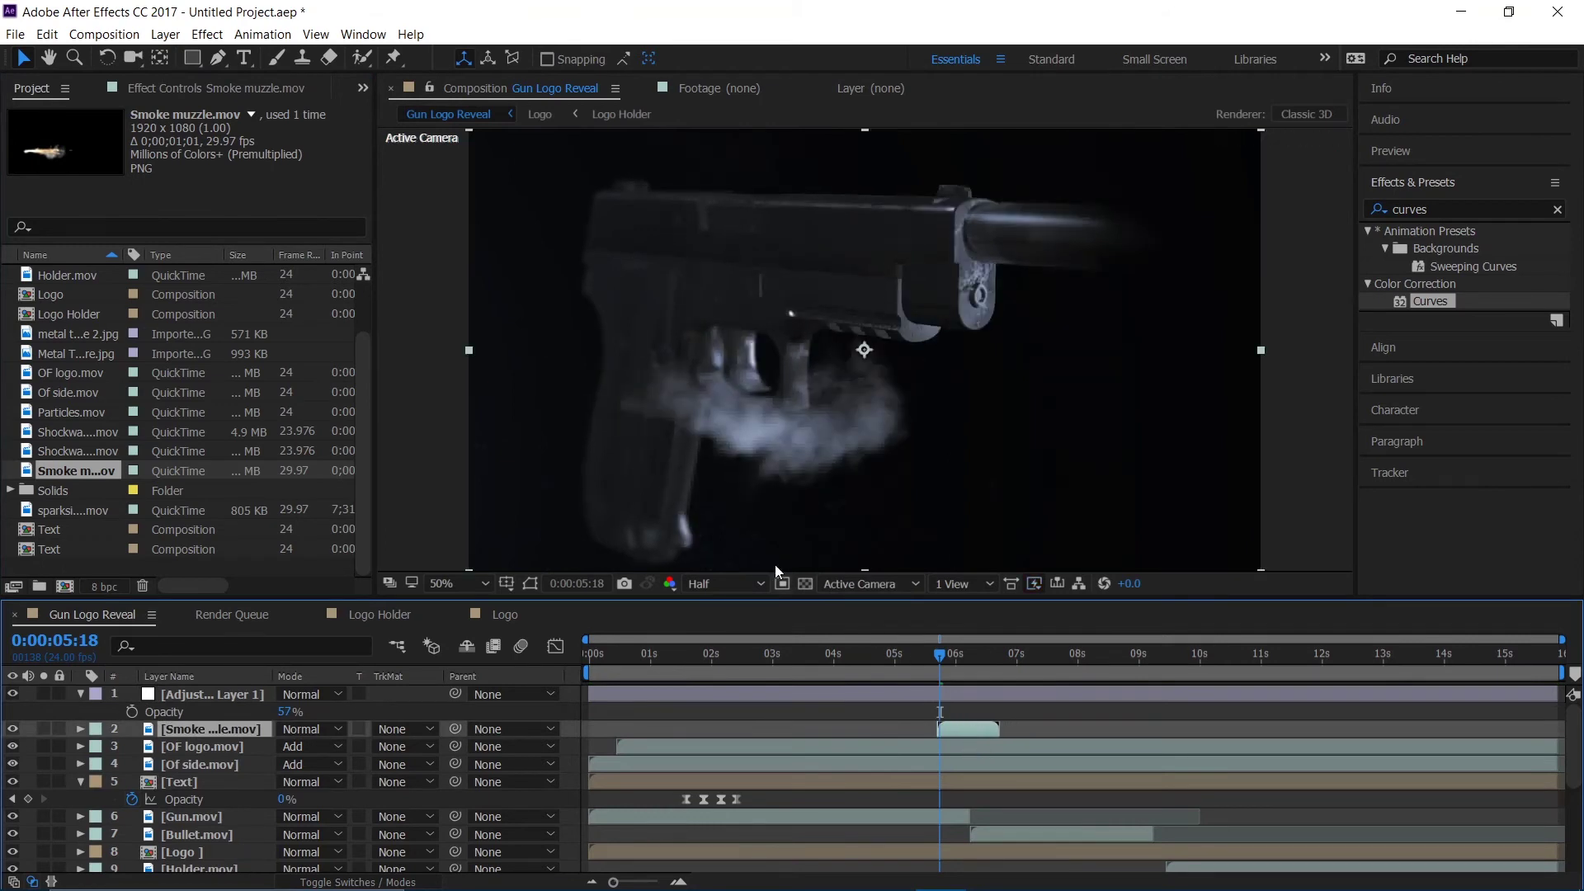
Step: Move the muzzle smoke in front of the gun barrel and set its layer's blending mode to Add
drag(809, 433, 1134, 268)
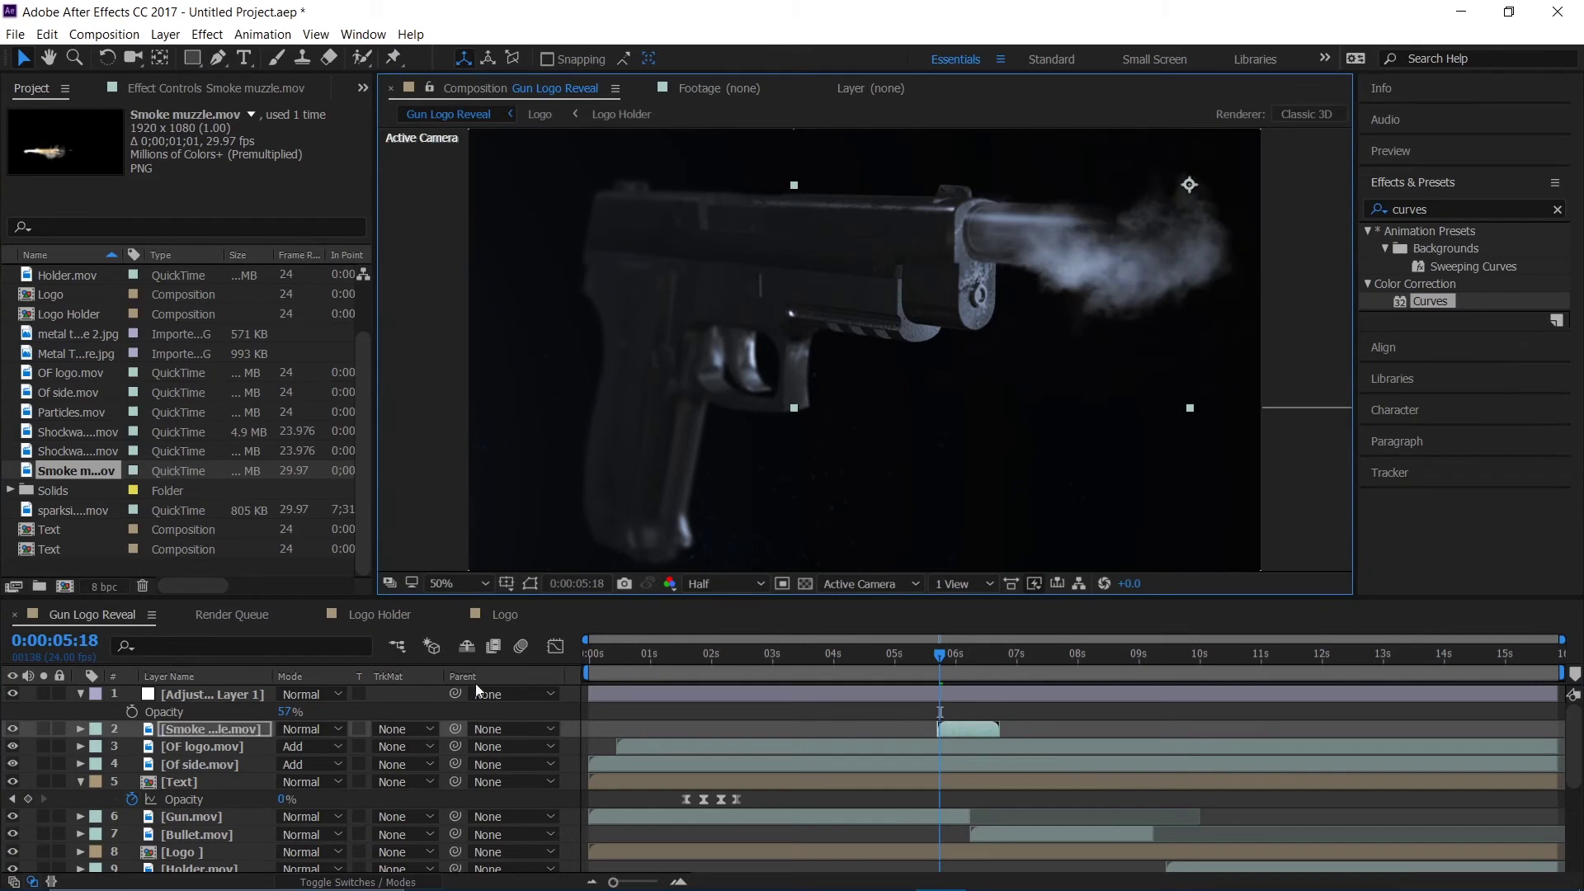
click(333, 731)
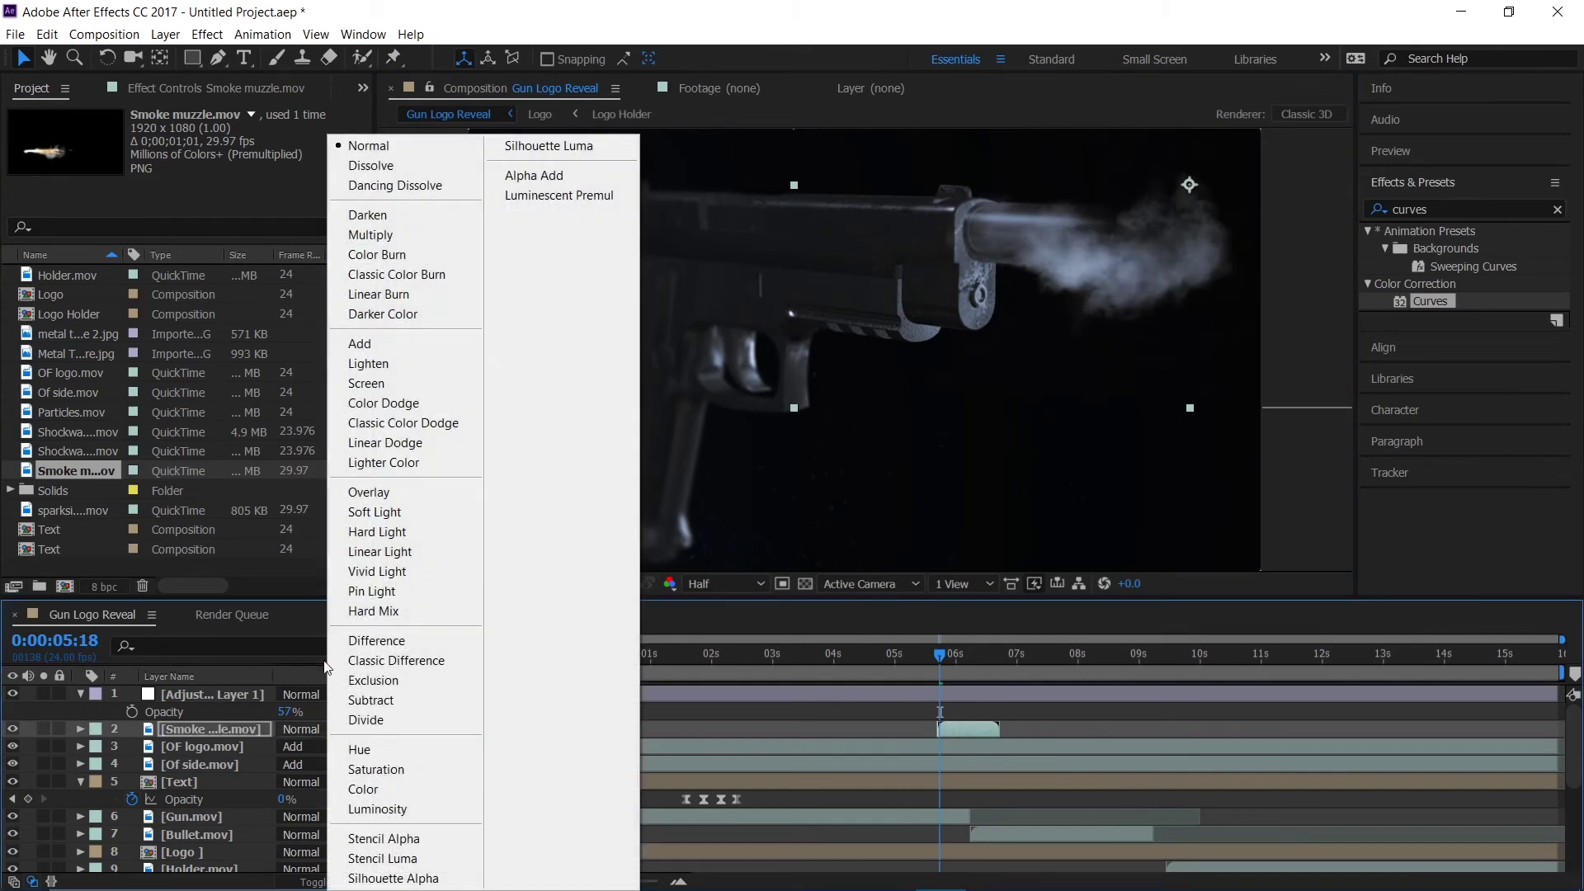
click(363, 352)
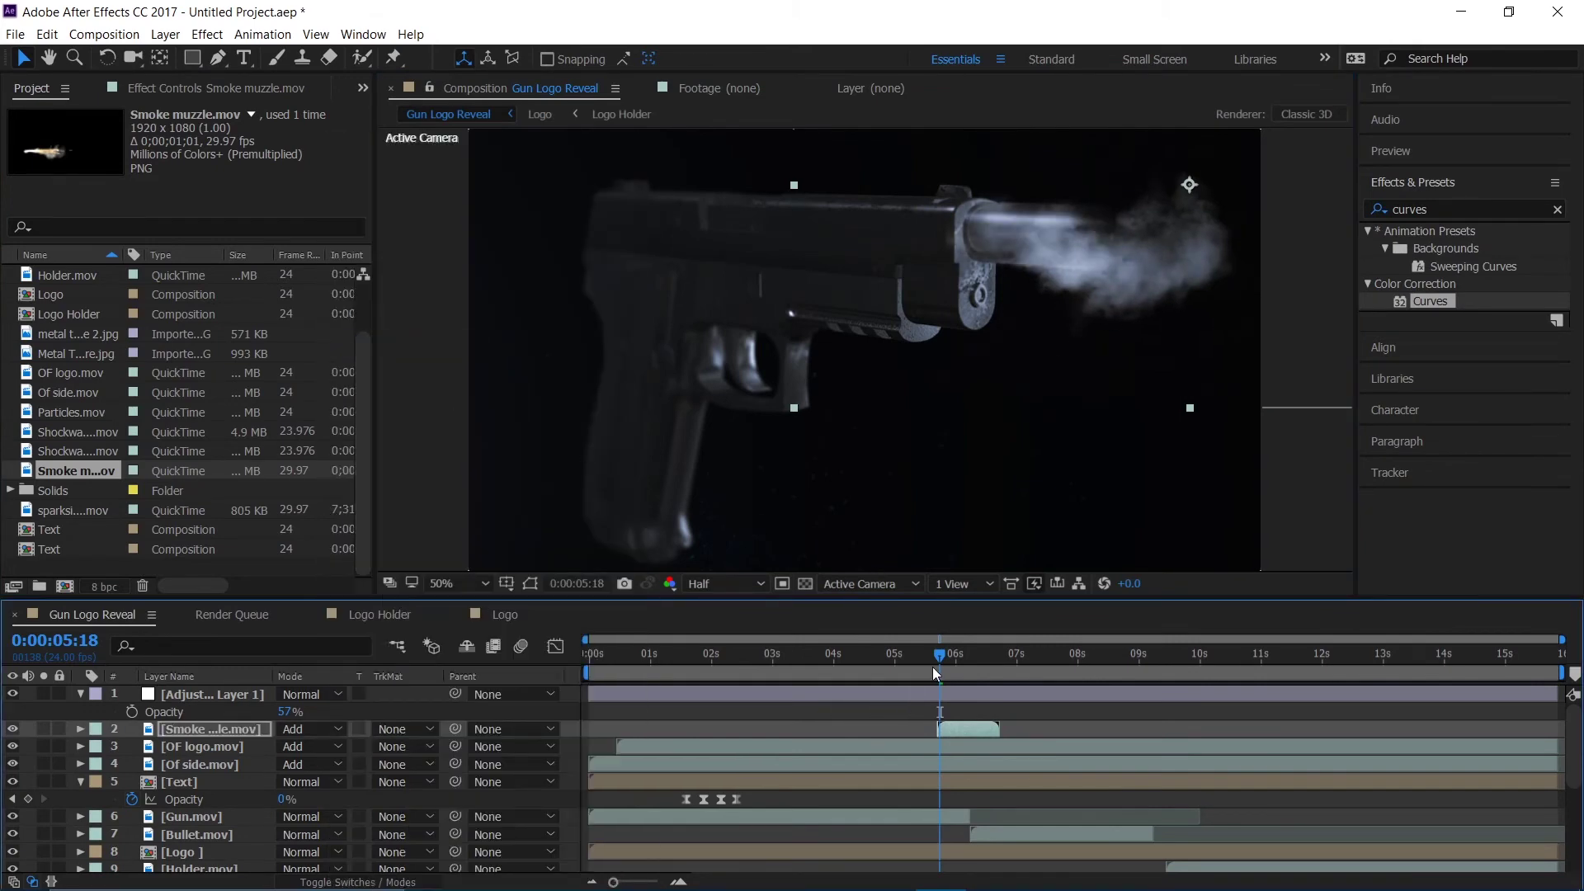
Step: Preview the gunshot, align the muzzle flash with the barrel opening at 0:00:05:17, and replay the shot from 0:00:05:03
drag(944, 655, 922, 667)
key(space)
key(space)
key(space)
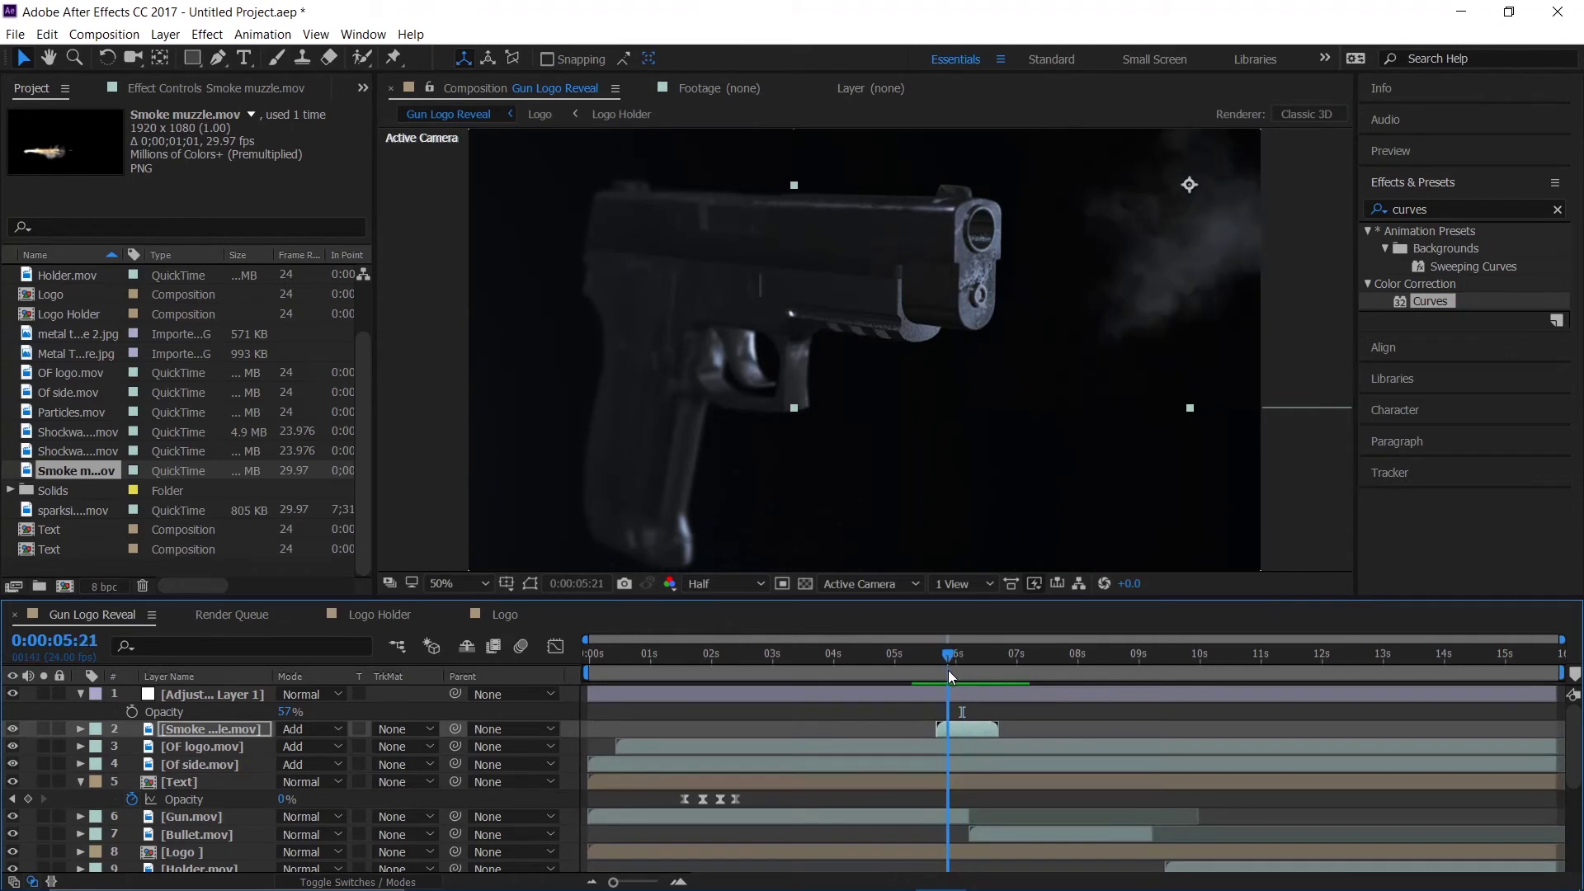
click(938, 676)
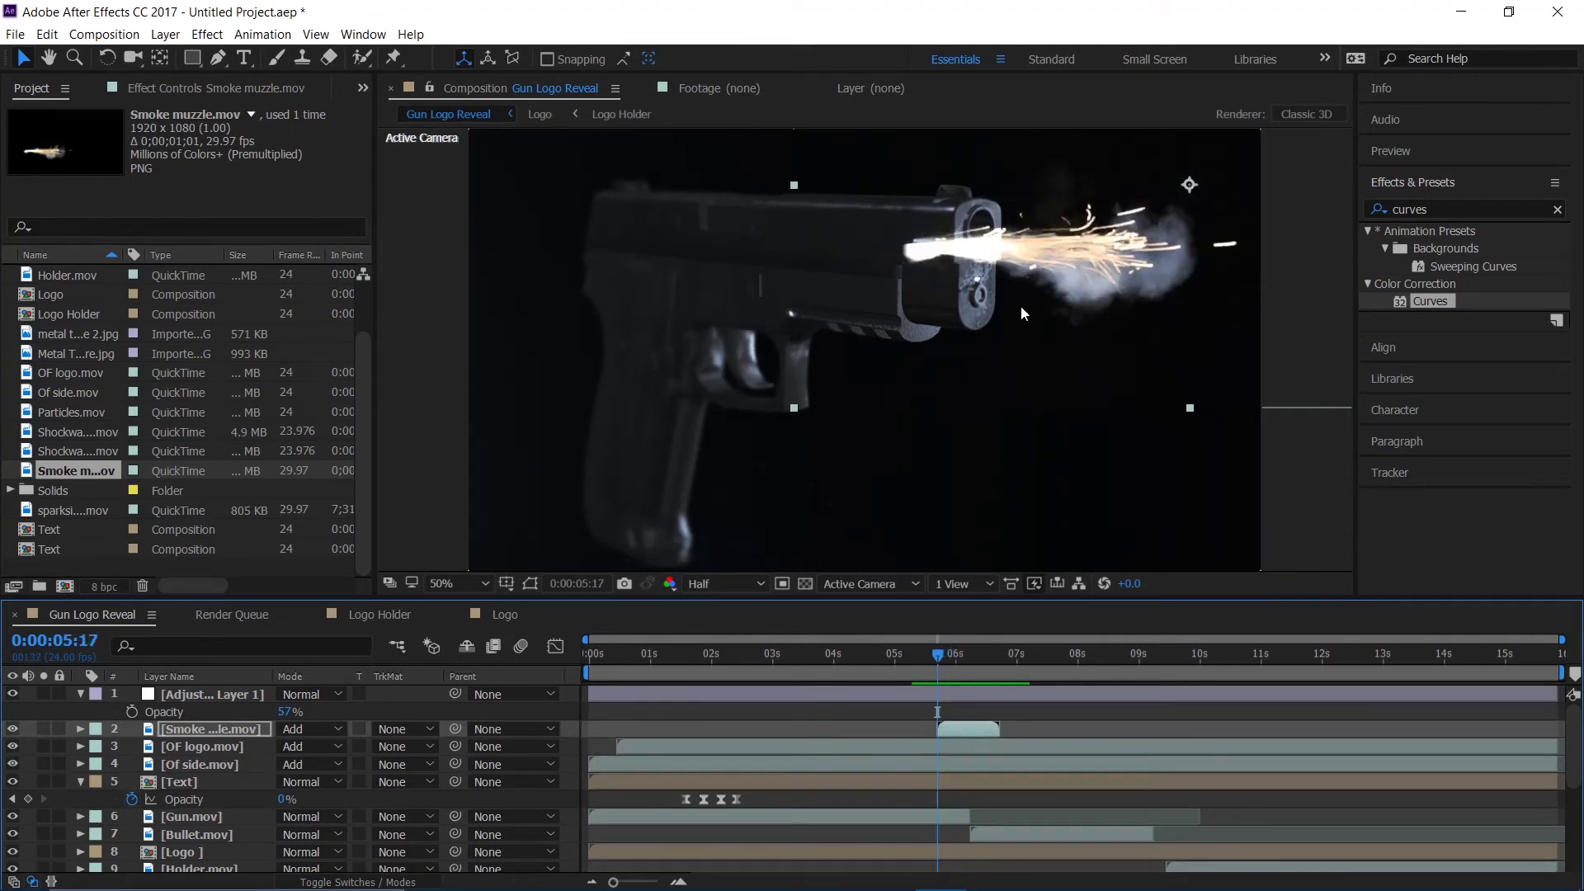
drag(910, 261, 991, 240)
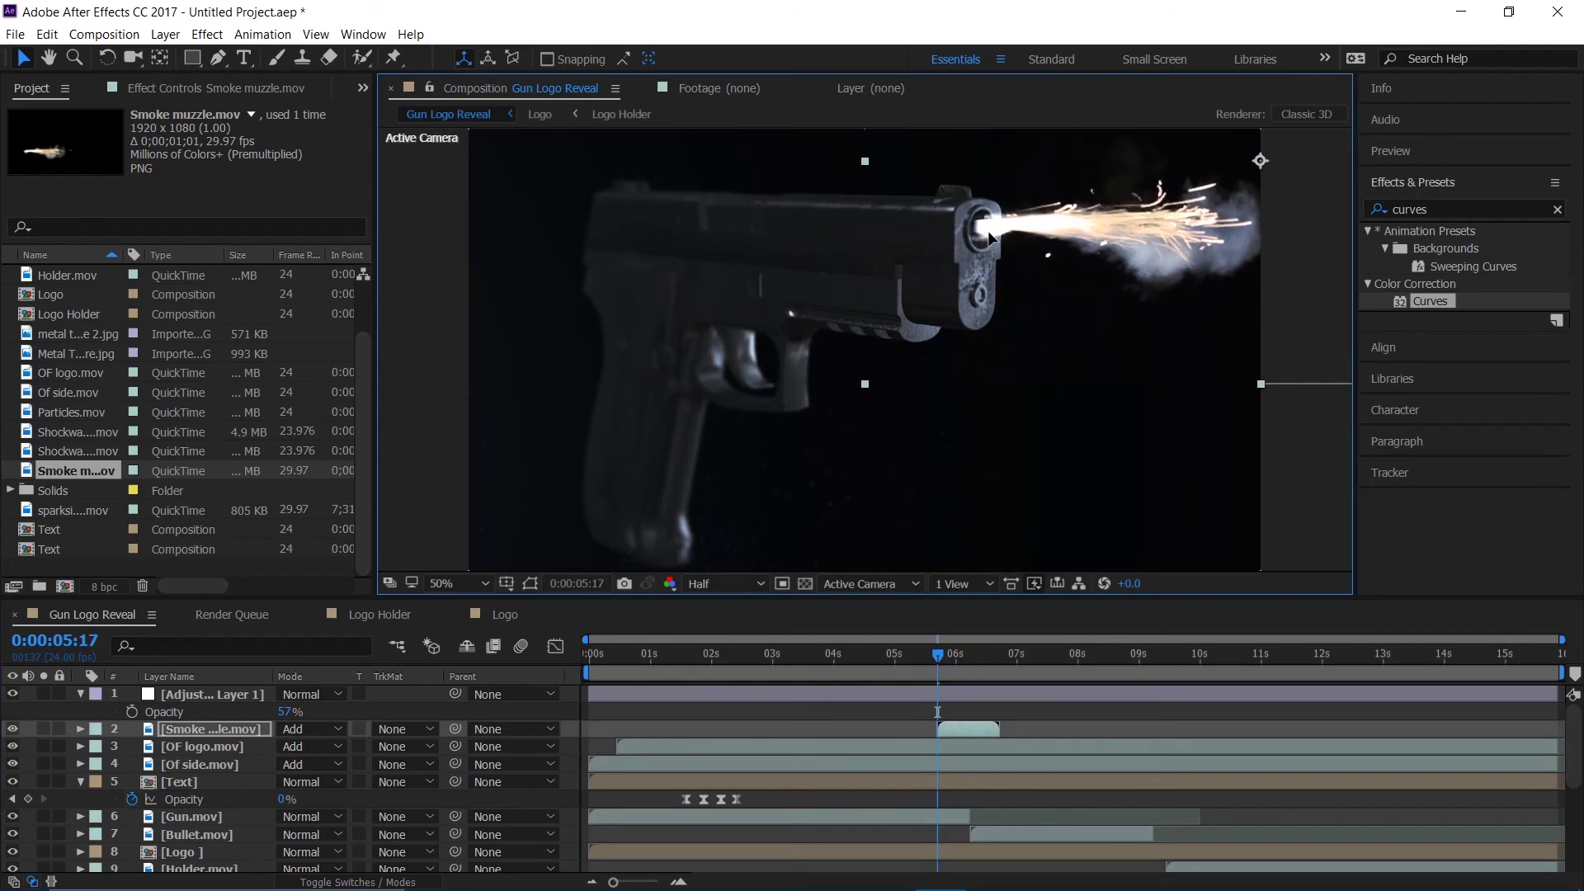
click(900, 670)
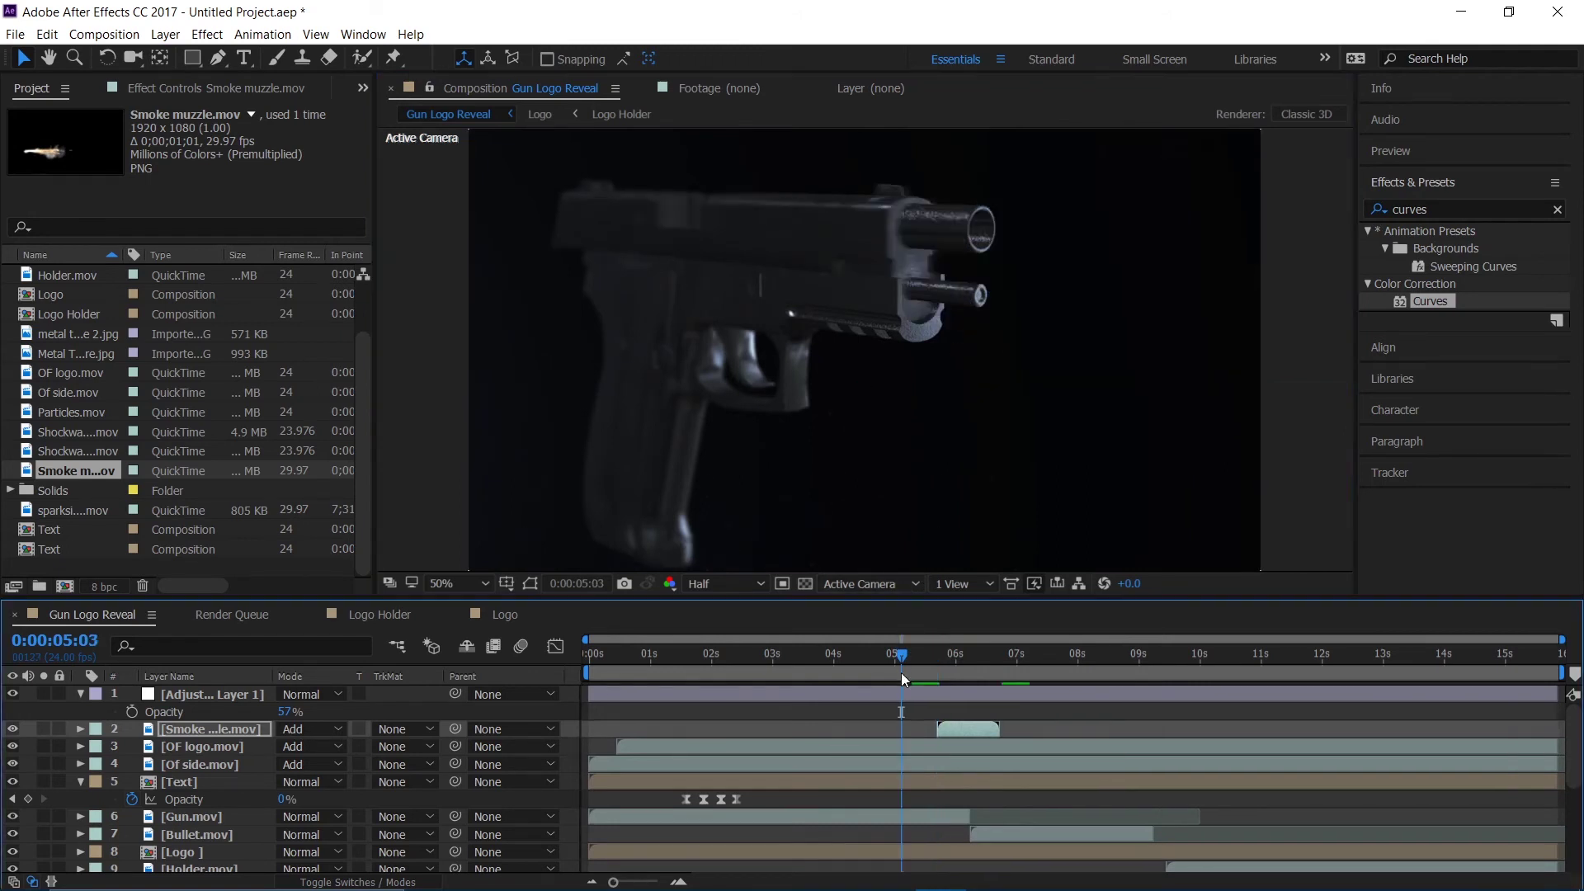
key(space)
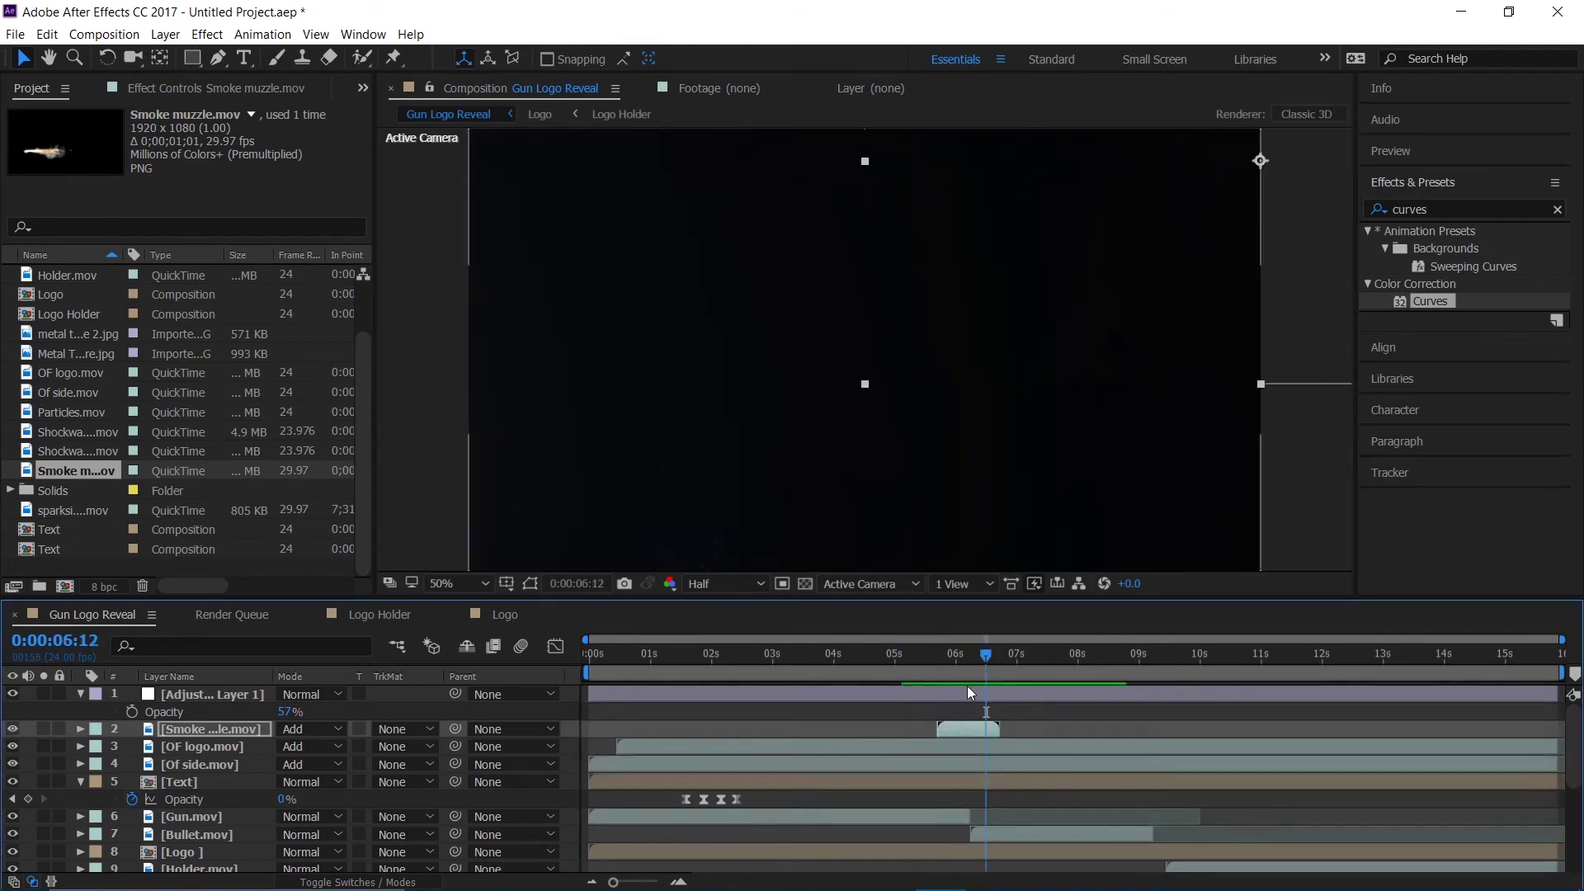
Step: Shift the Smoke muzzle.mov layer to start at about 0:00:05:19 and replay the gunshot to check the flash timing
click(961, 670)
drag(962, 670, 954, 731)
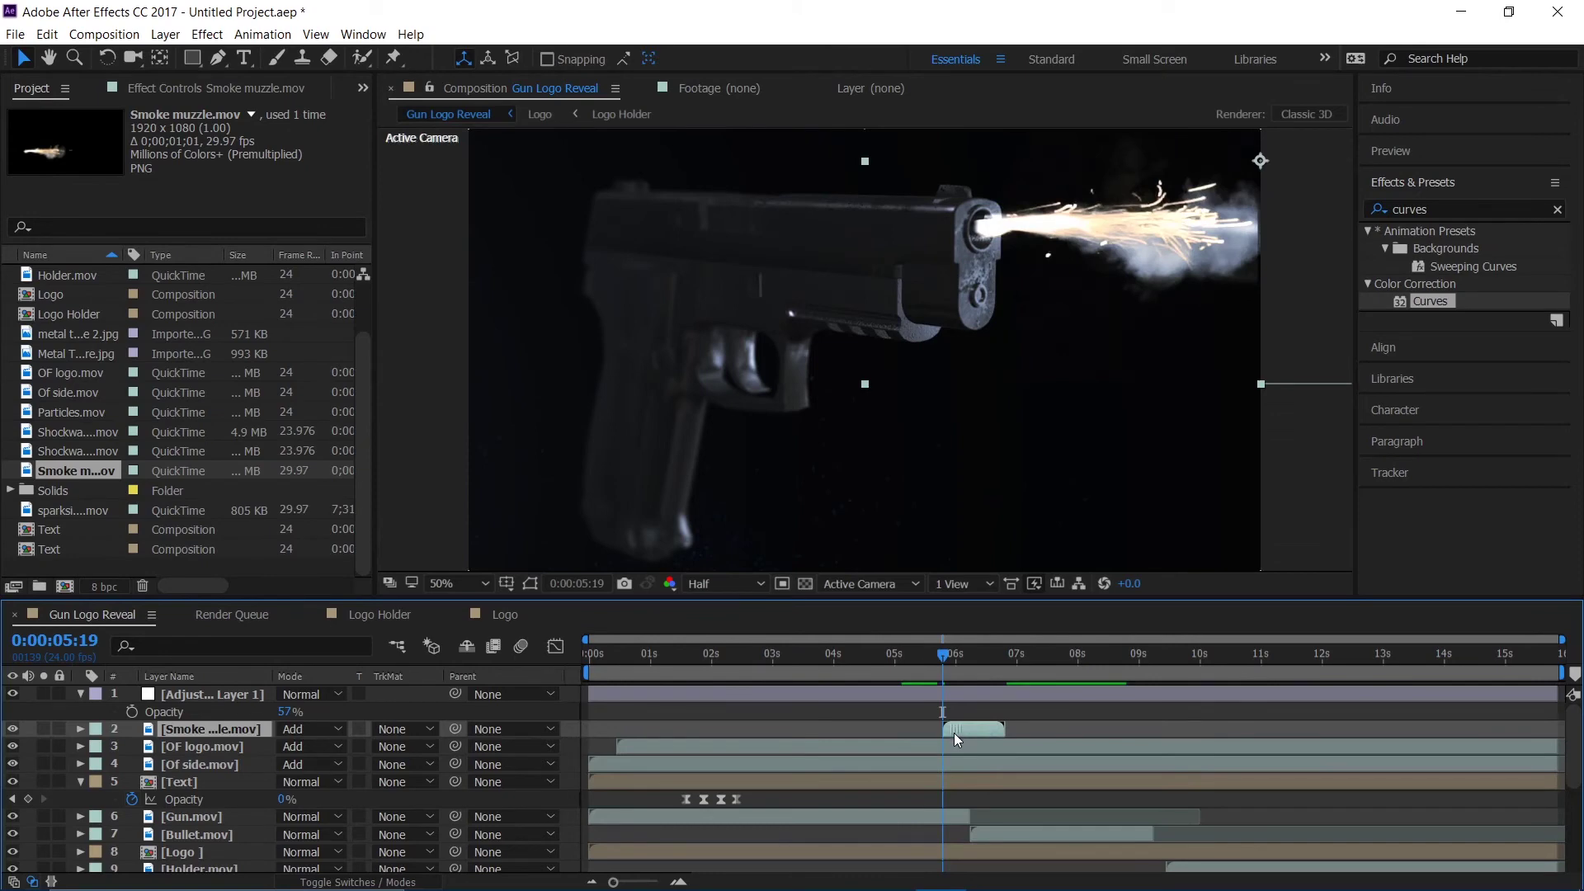
key(space)
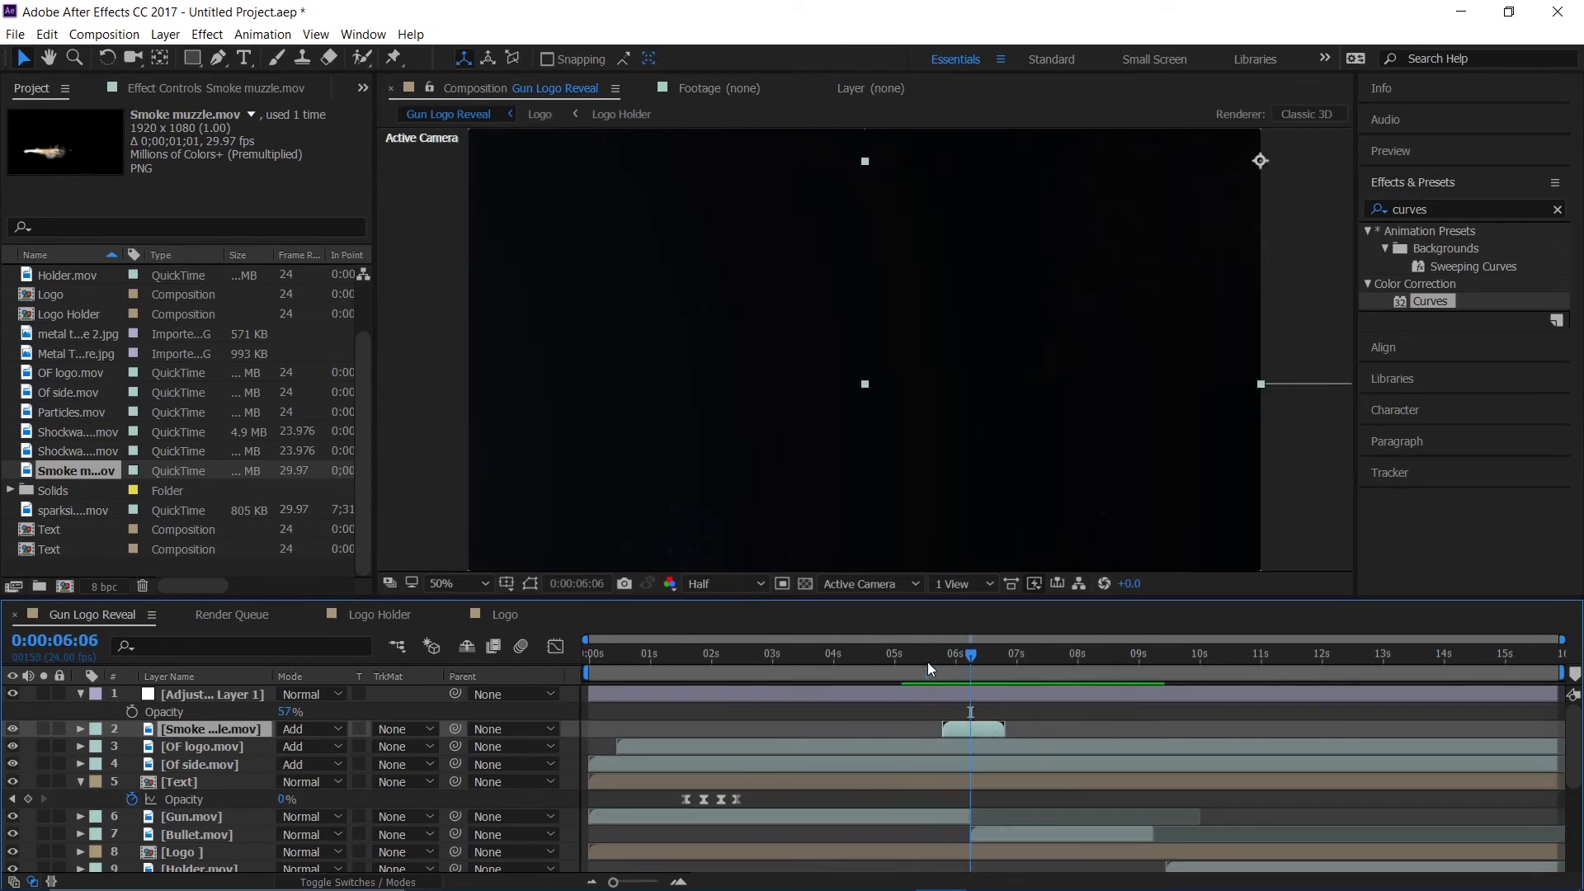
click(913, 673)
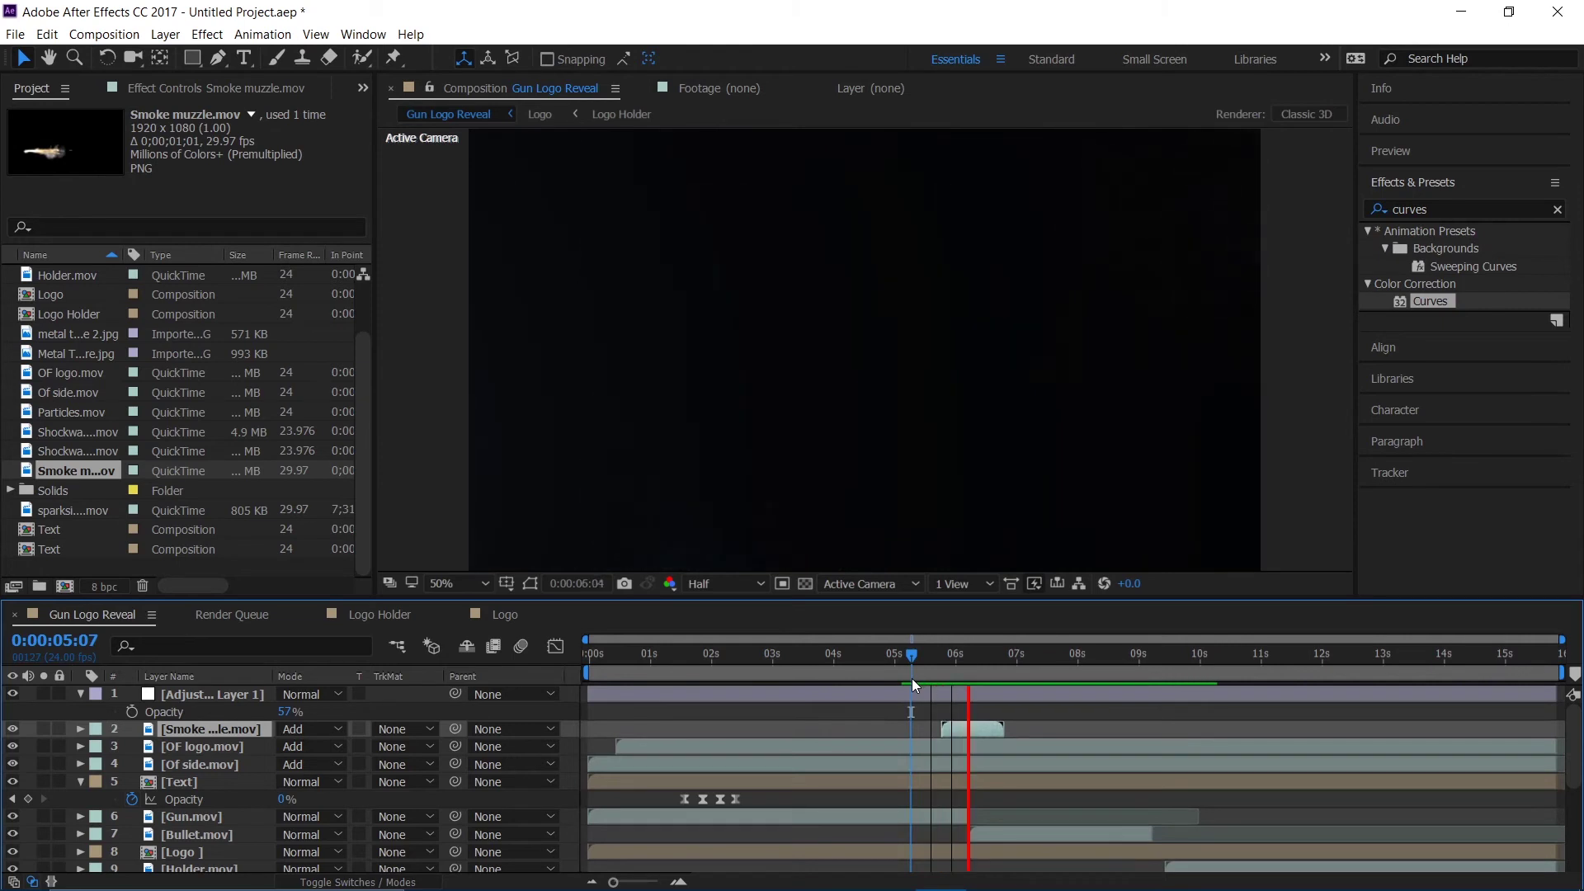
key(space)
click(930, 687)
click(929, 673)
key(space)
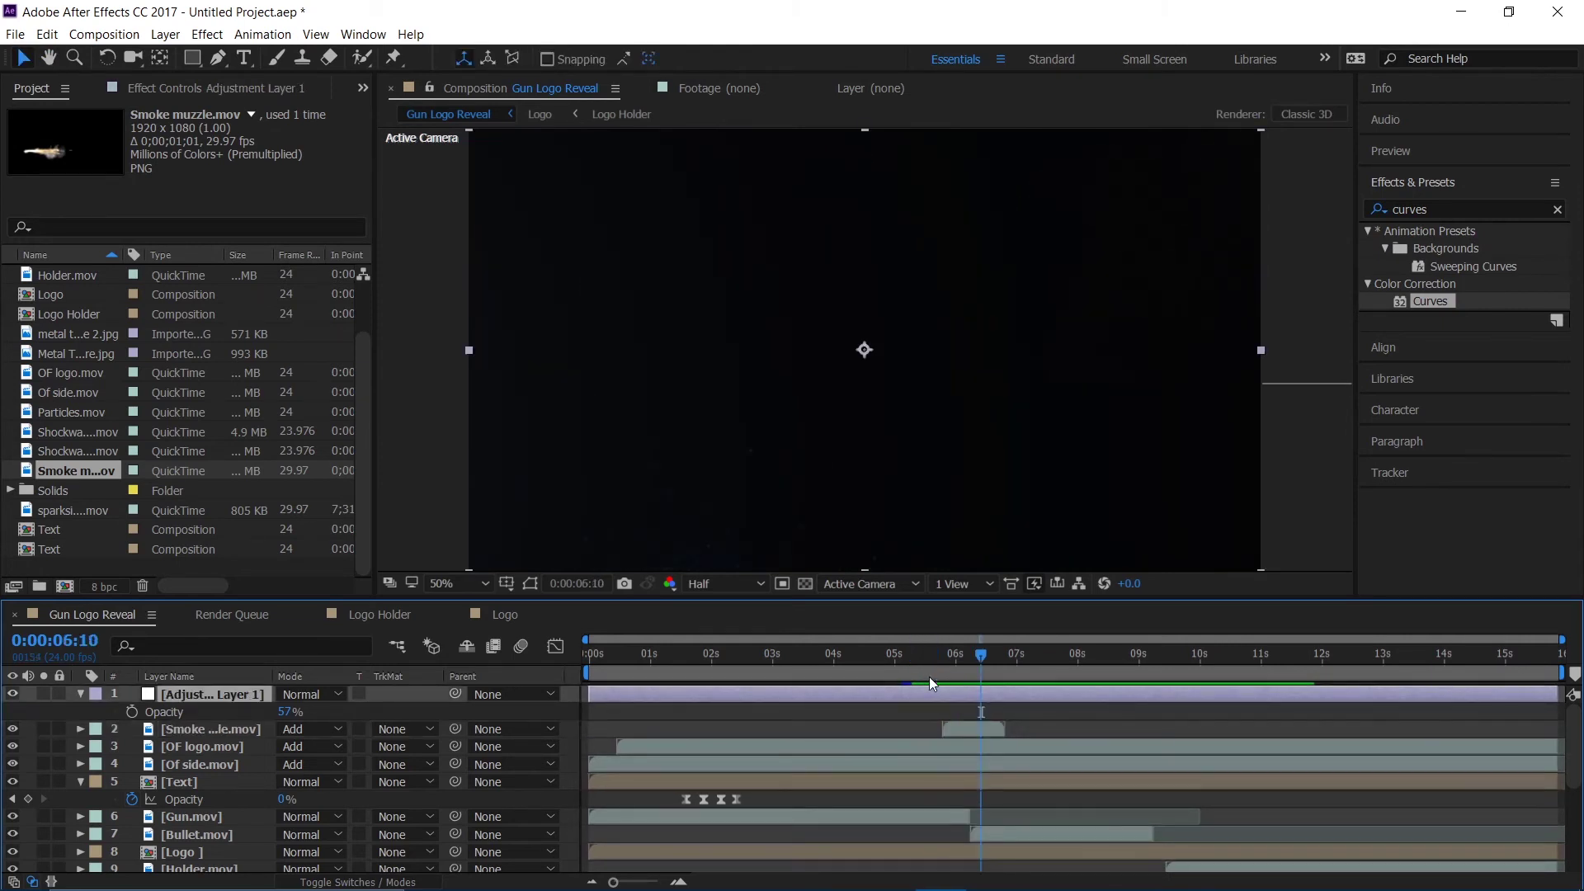
Step: Return to the composition's start and create a black 1920 x 1080 solid named FHD directly above the muzzle smoke layer
key(Home)
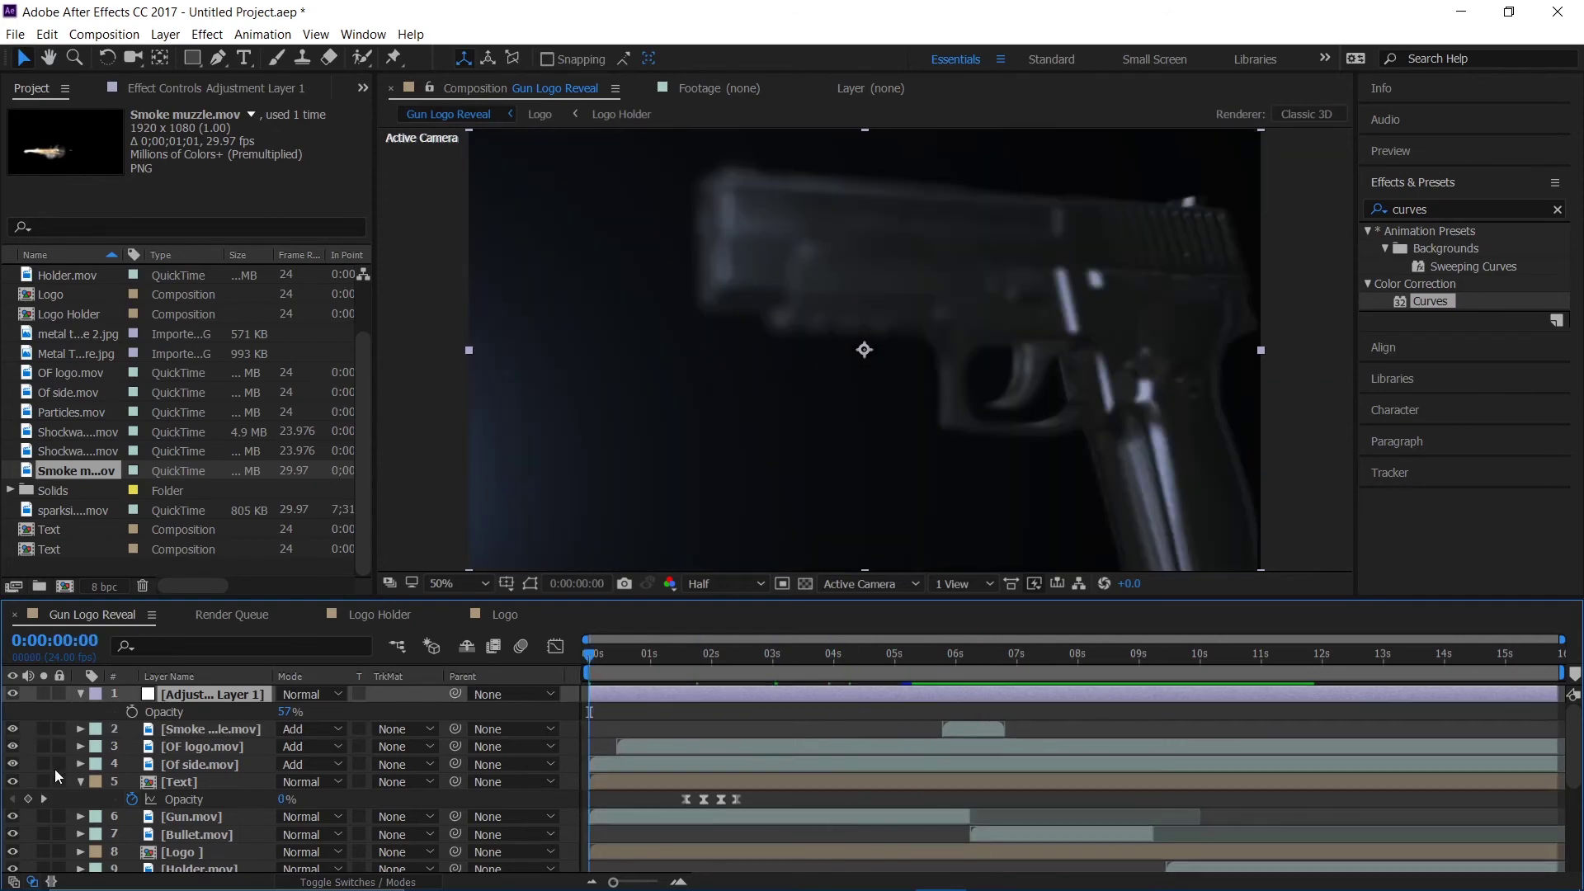
click(147, 733)
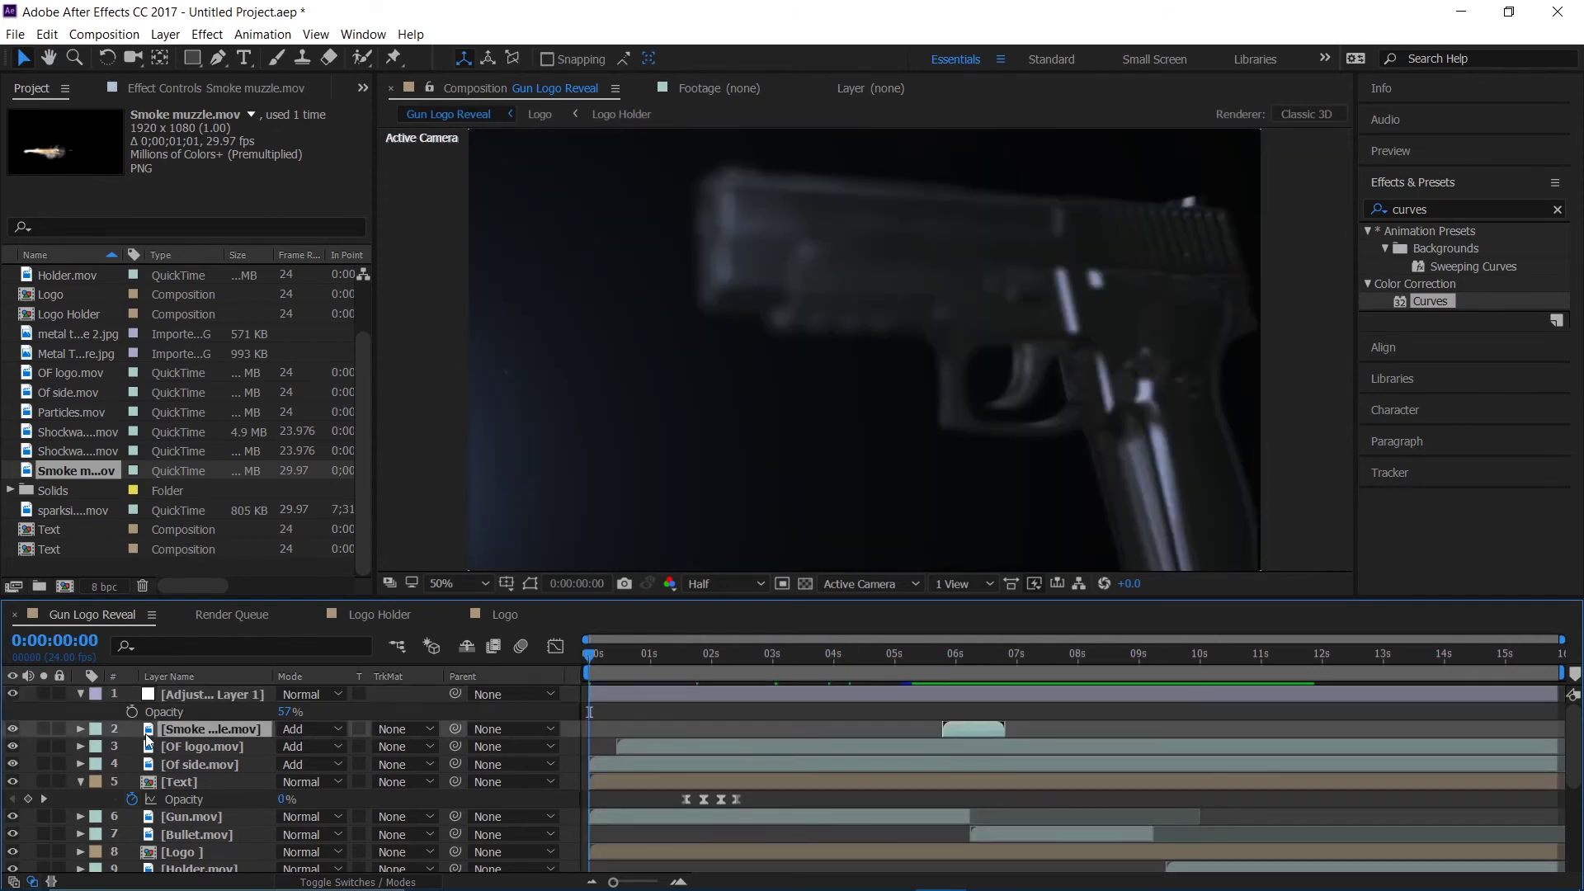
click(165, 34)
mouse_move(345, 61)
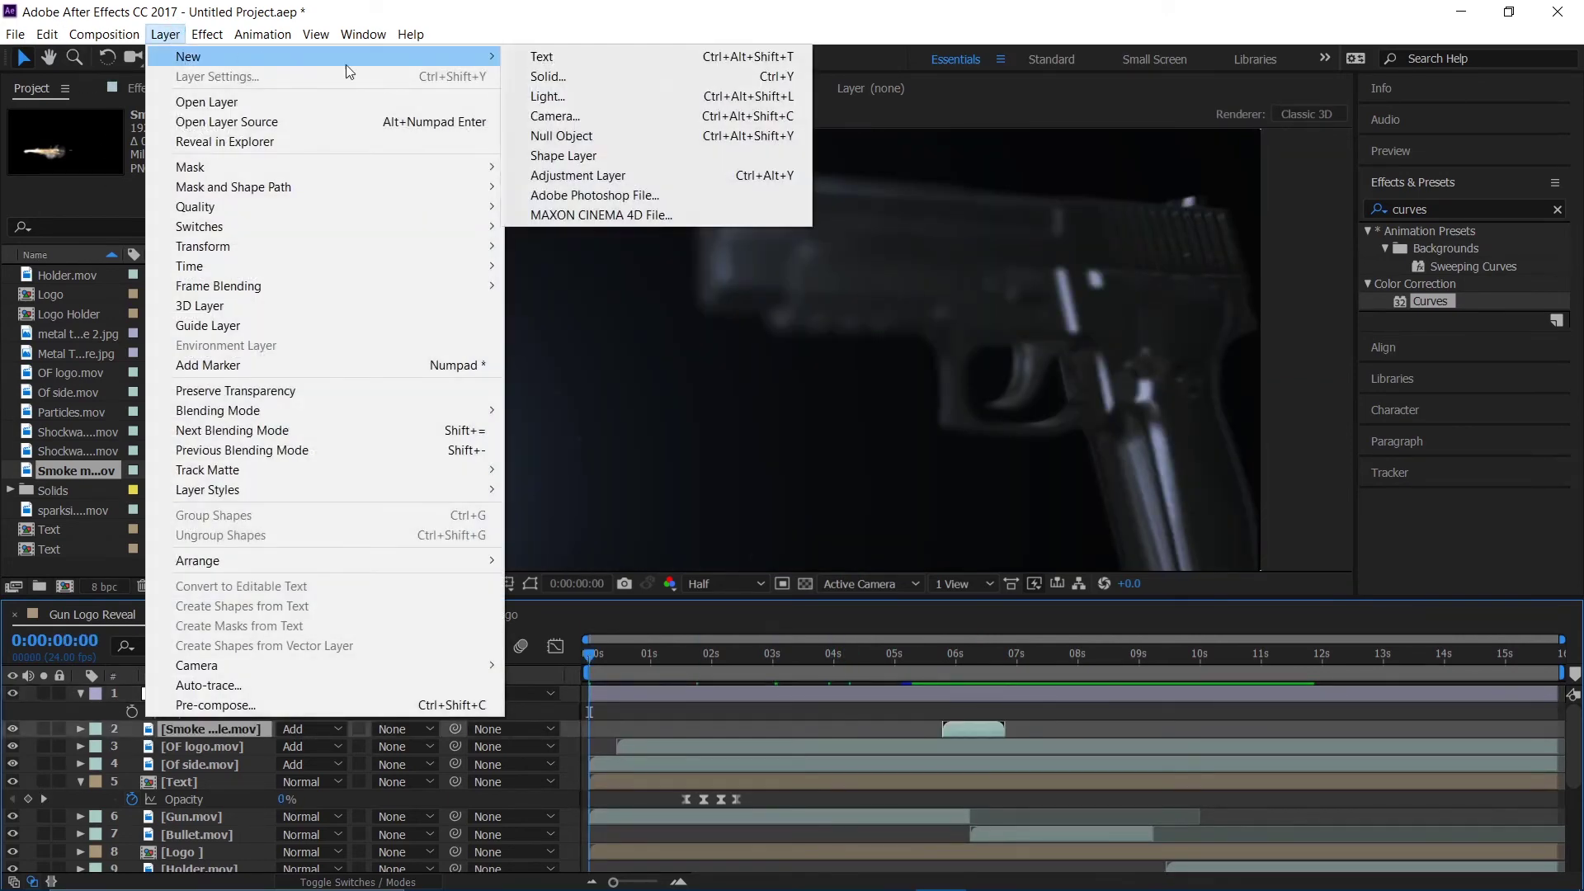
click(567, 77)
text(FHD)
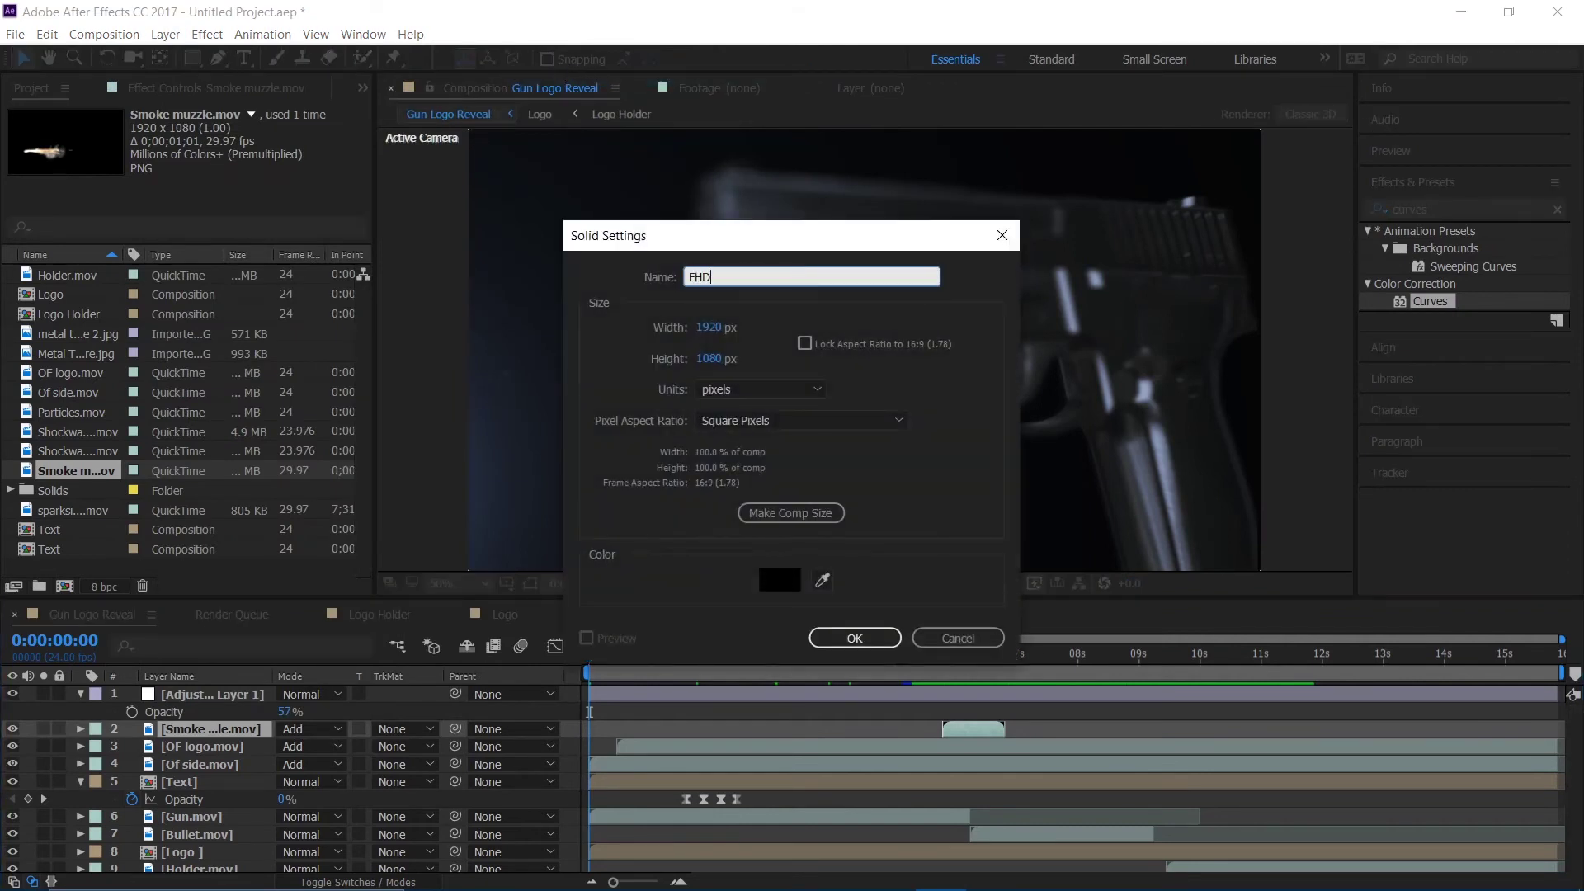
key(Return)
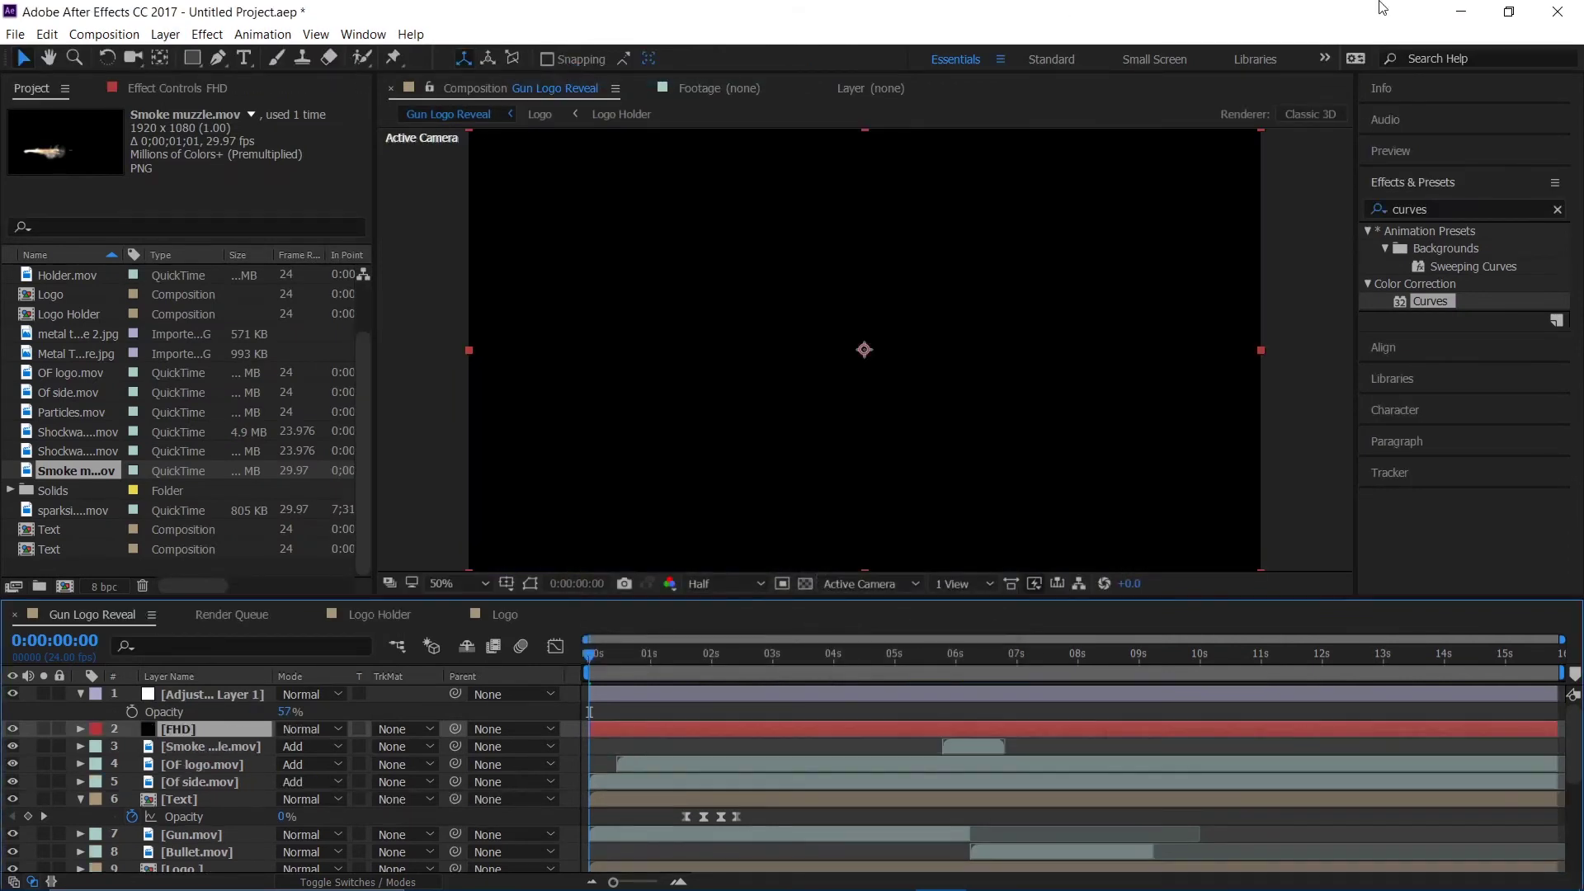
Step: Apply CC Jaws to the FHD solid with Completion 80% and Height 0% to form straight letterbox bars
click(1459, 212)
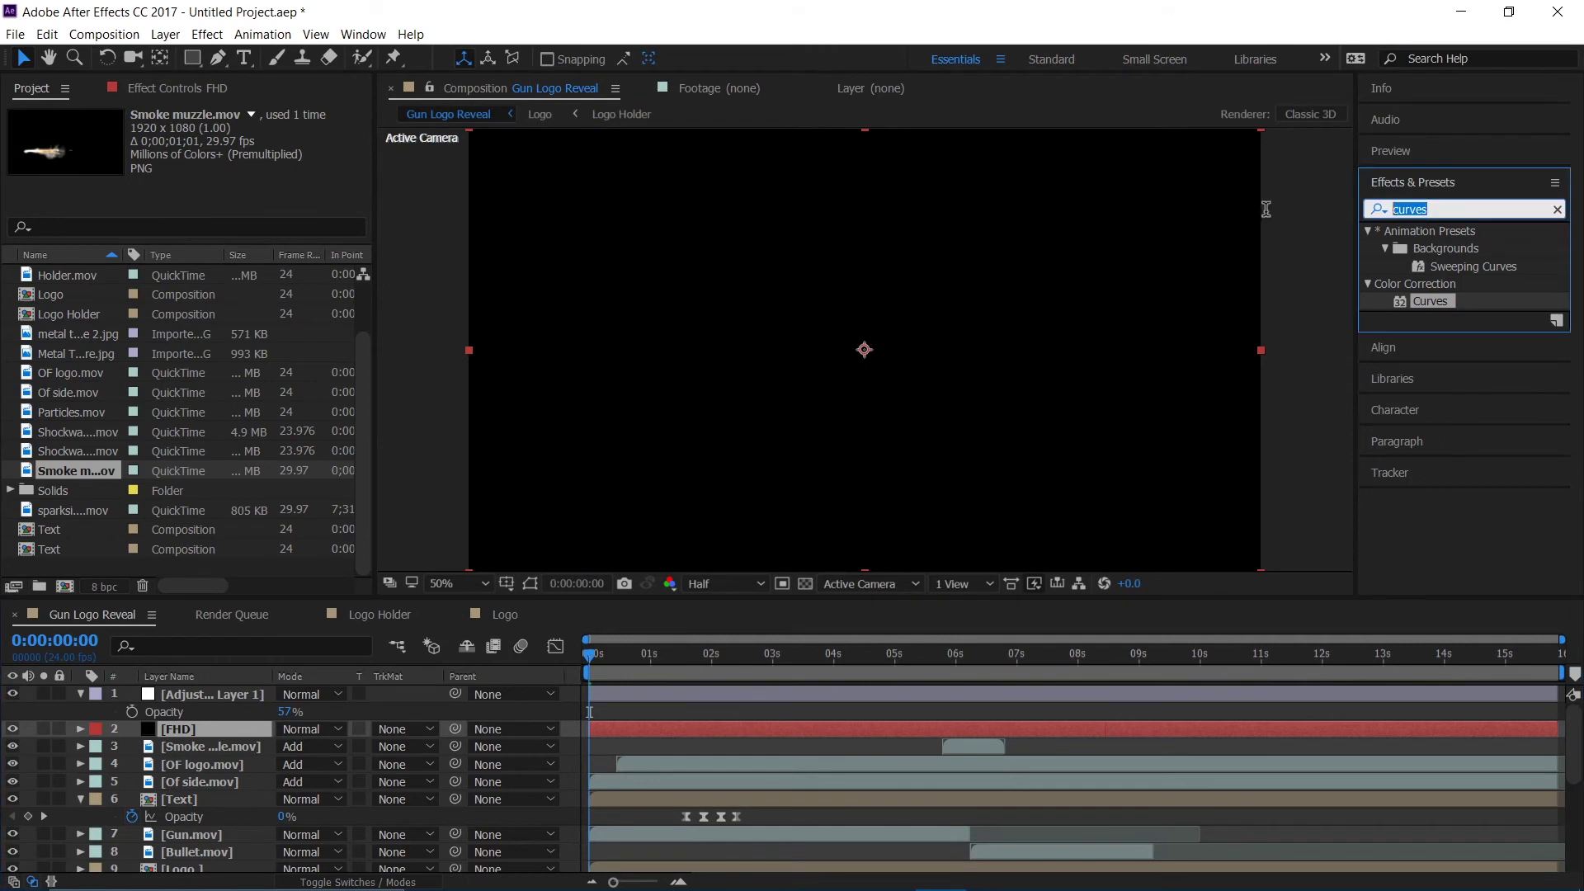
text(cc jaws)
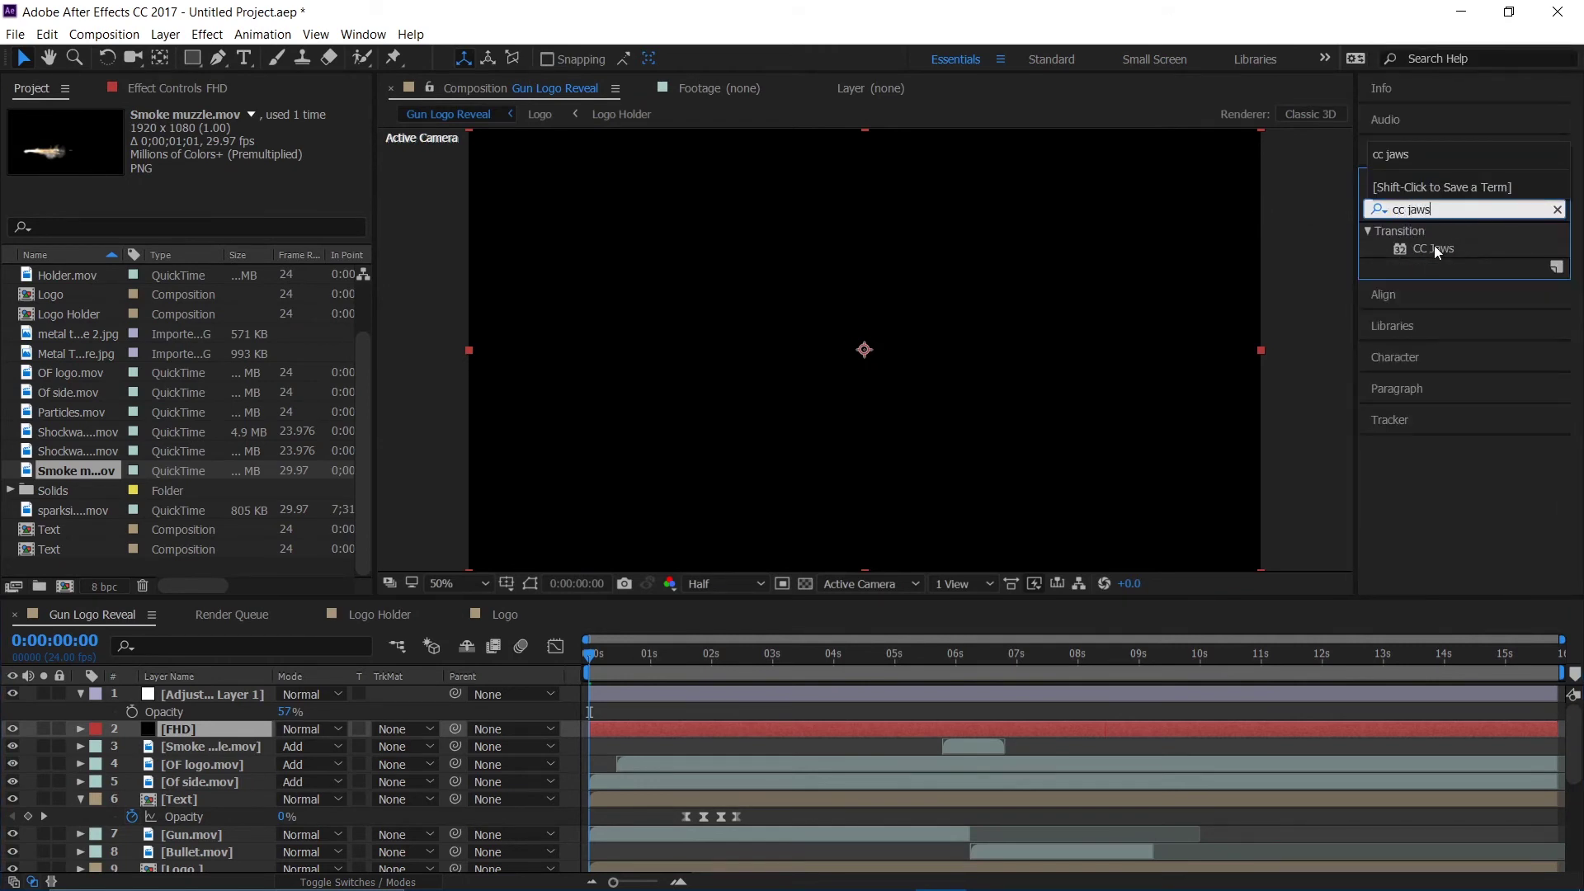
double_click(1433, 248)
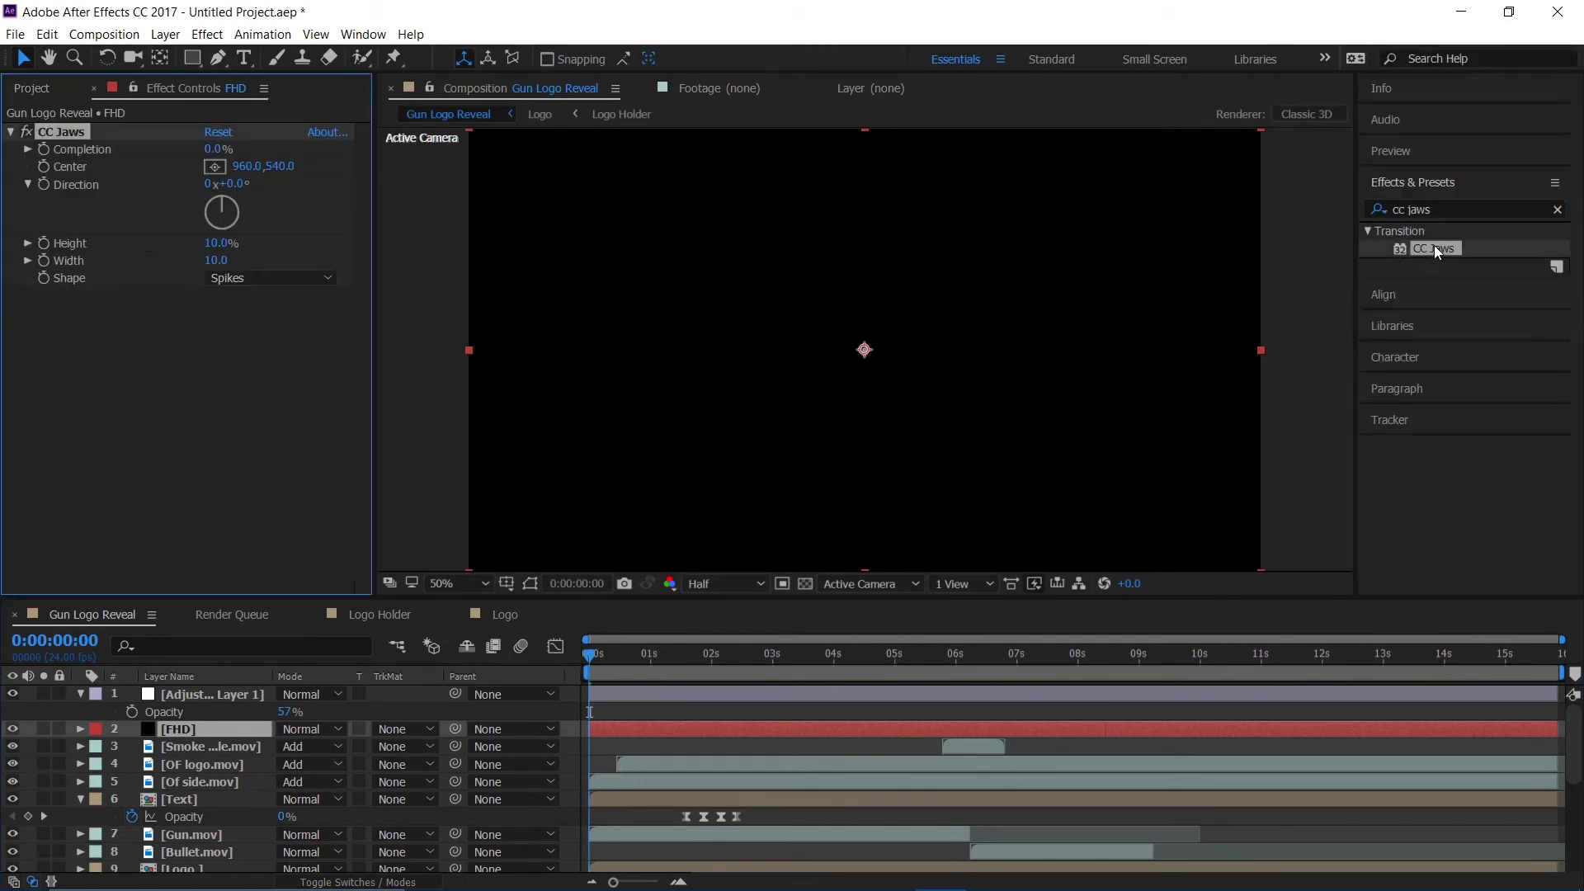
click(214, 148)
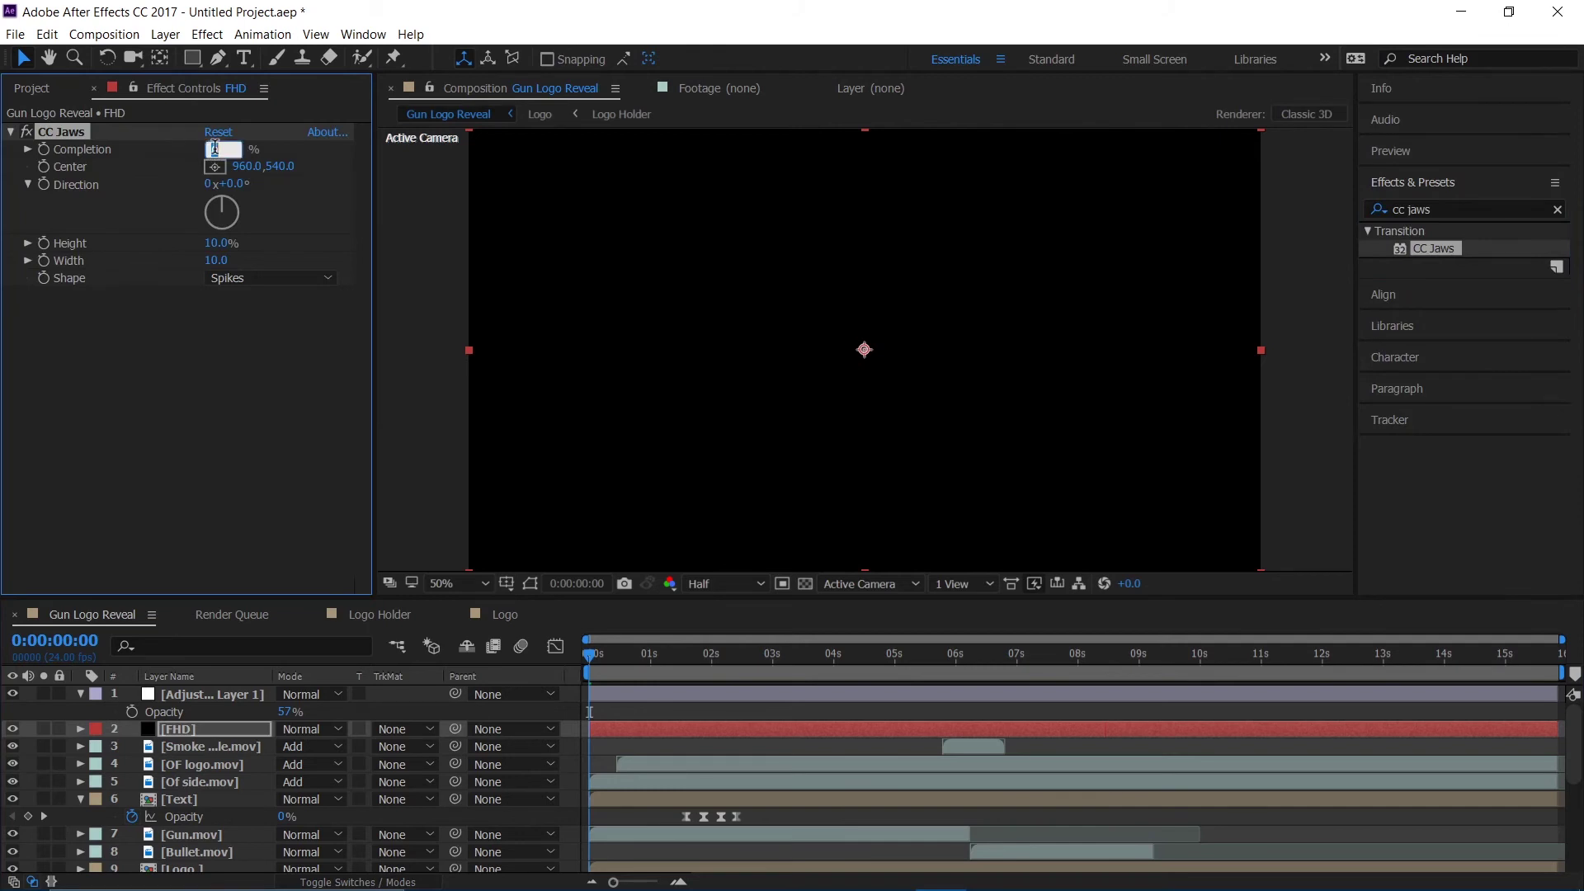
key(Return)
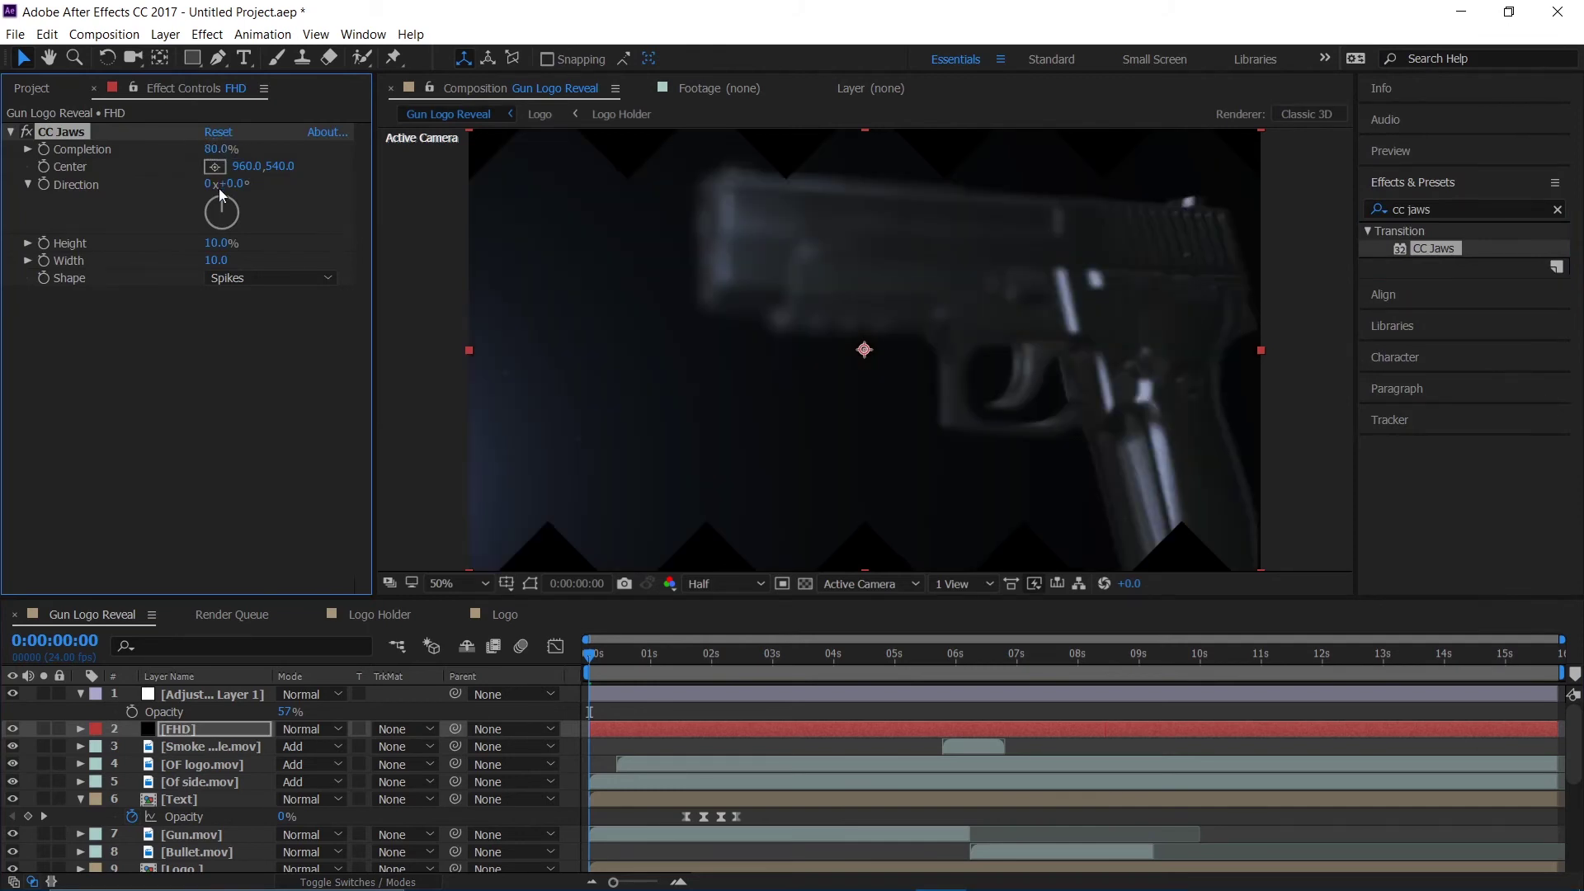
click(216, 245)
text(0)
key(Return)
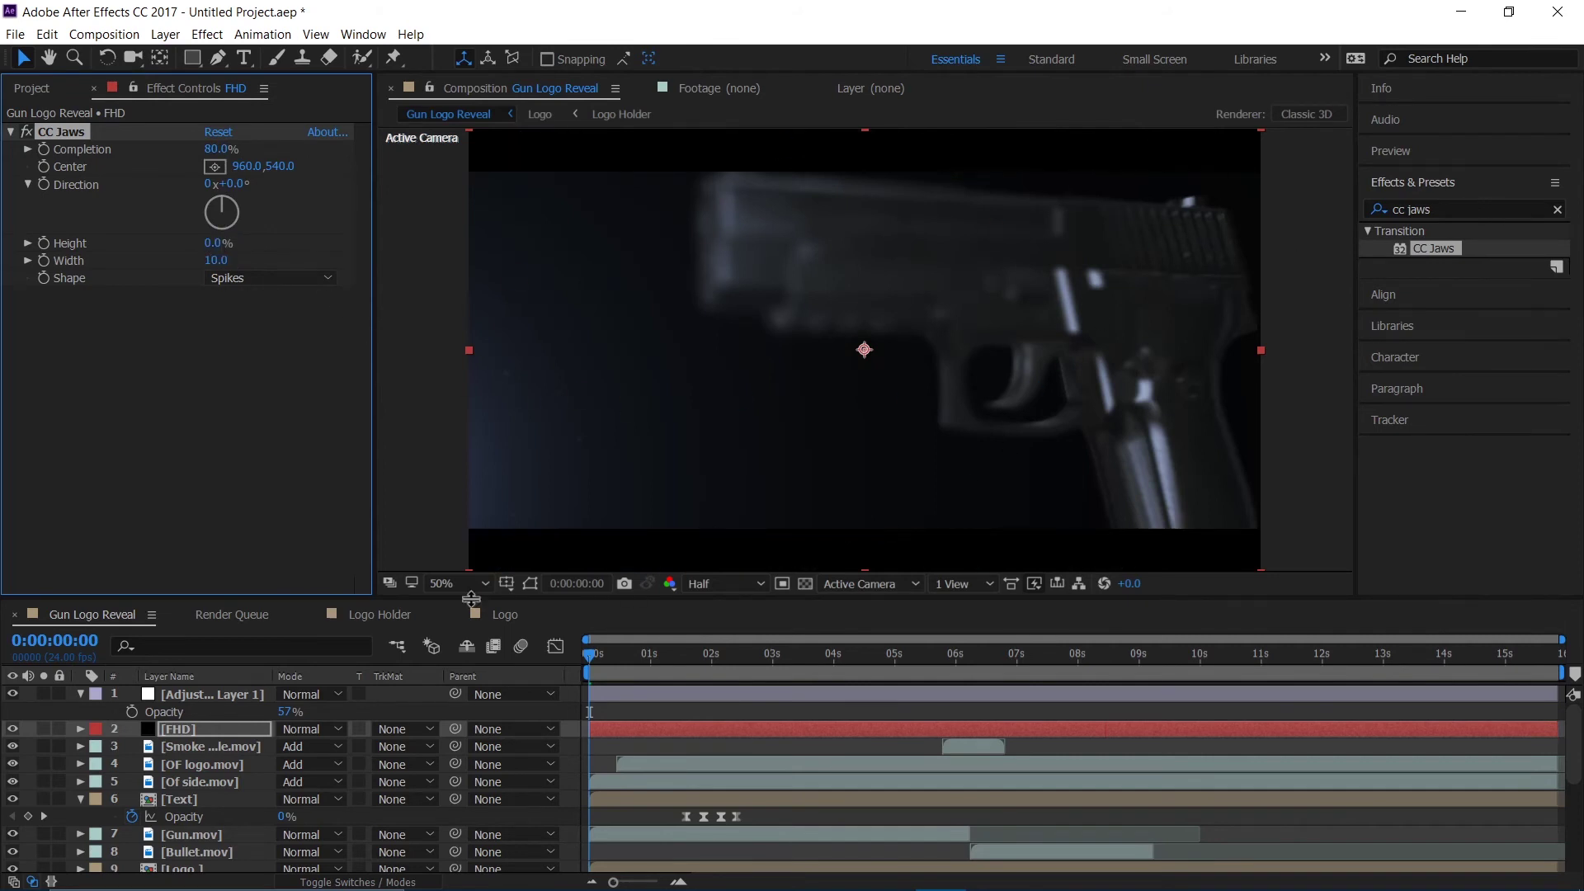
Step: Add sparkside 2.mov from the project footage directly beneath the FHD solid, starting just before 0:00:10:04
click(32, 88)
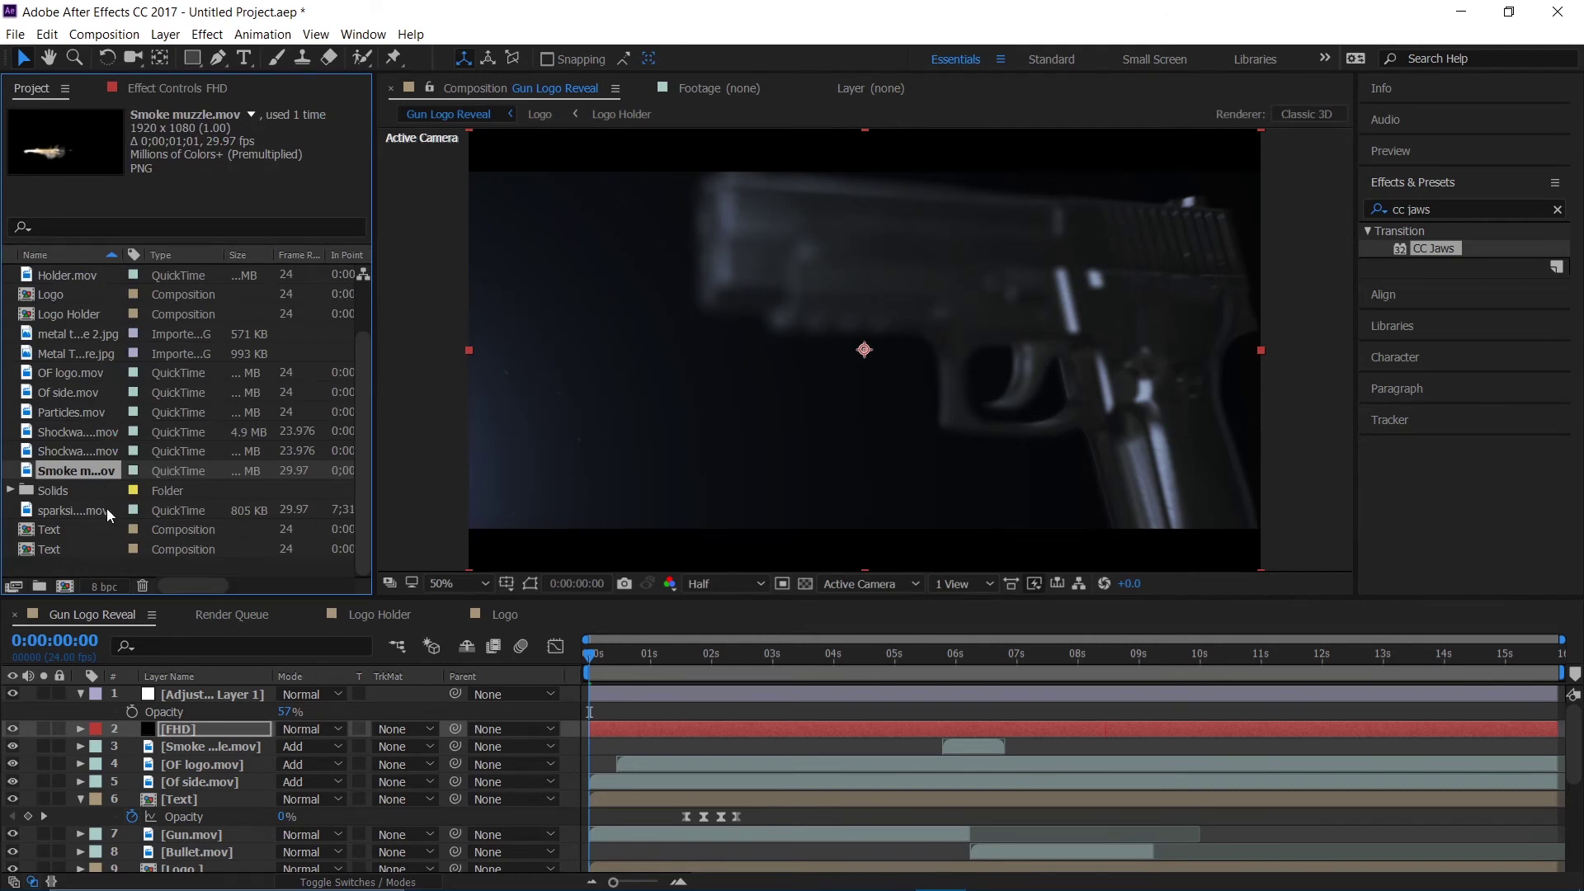
drag(106, 508, 280, 739)
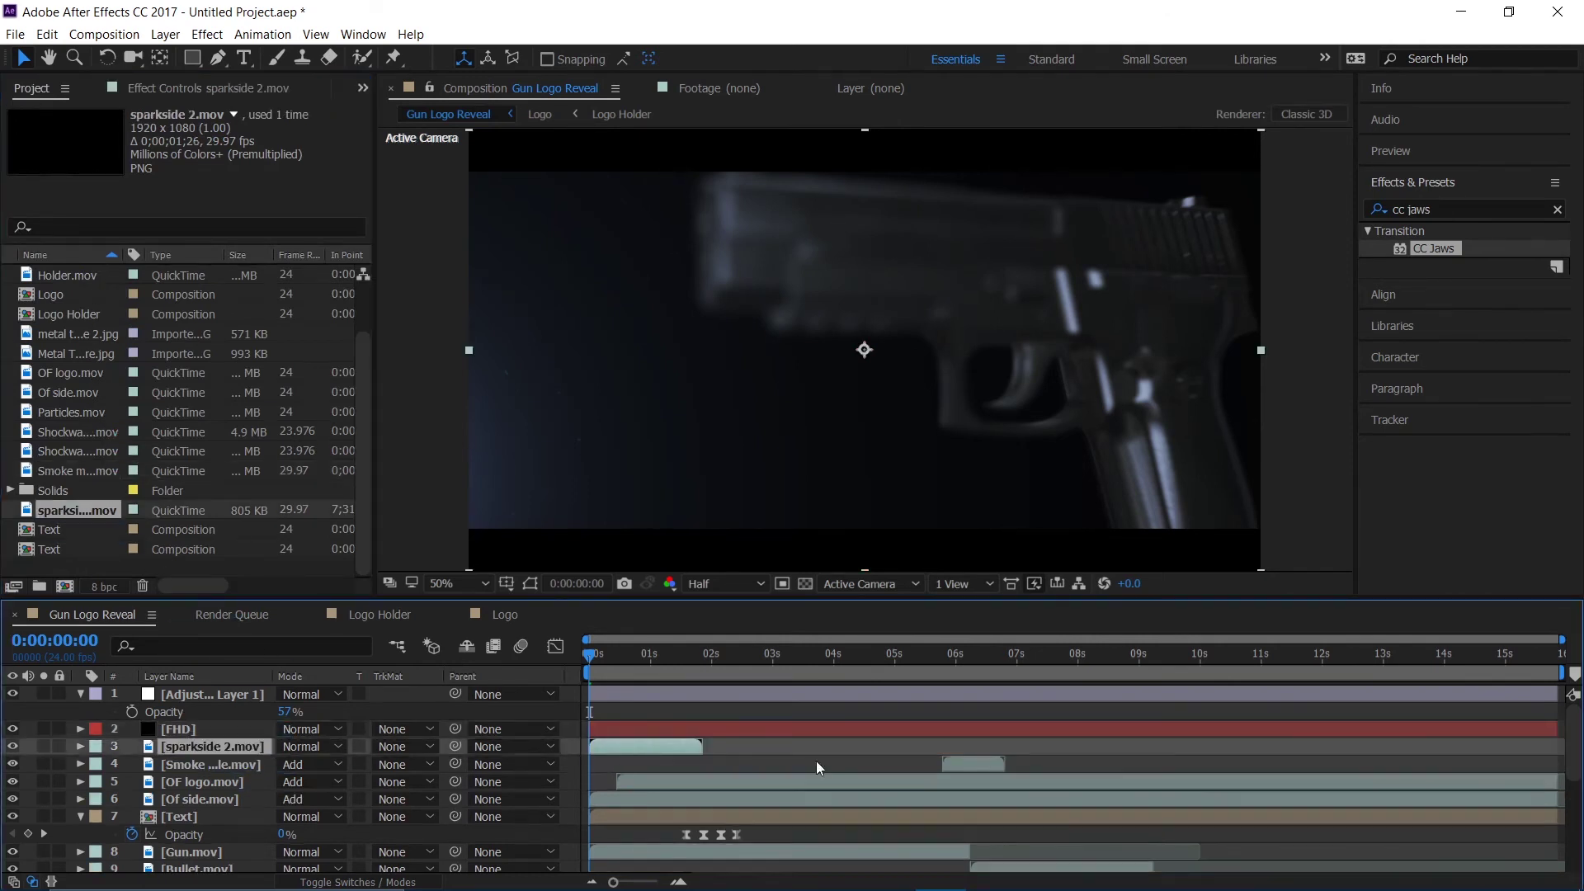
drag(1011, 674, 1209, 695)
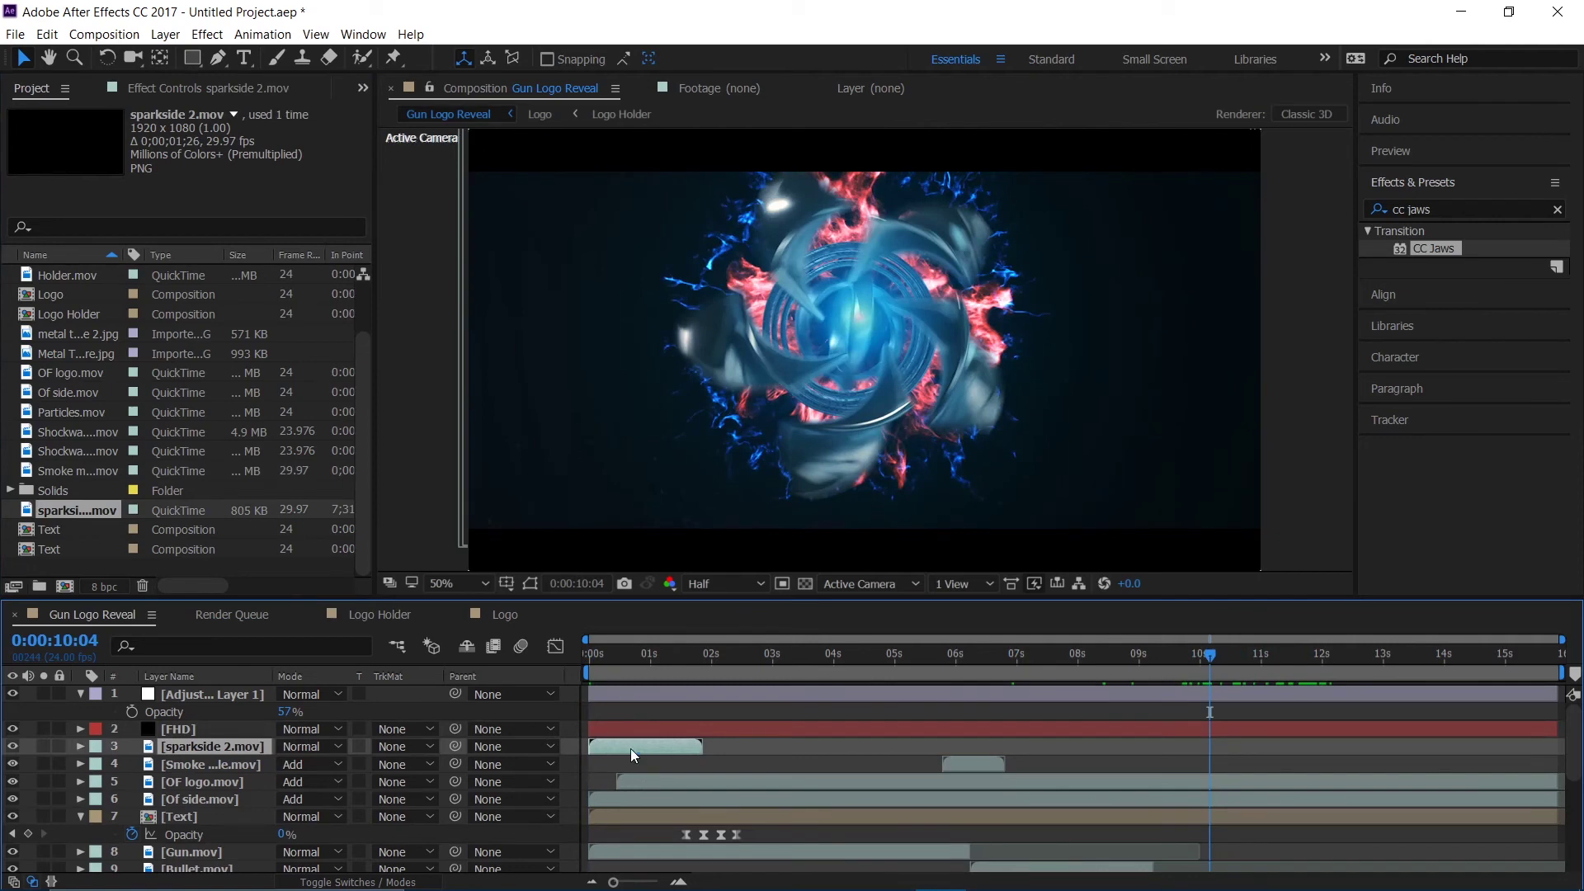
drag(630, 749, 1240, 728)
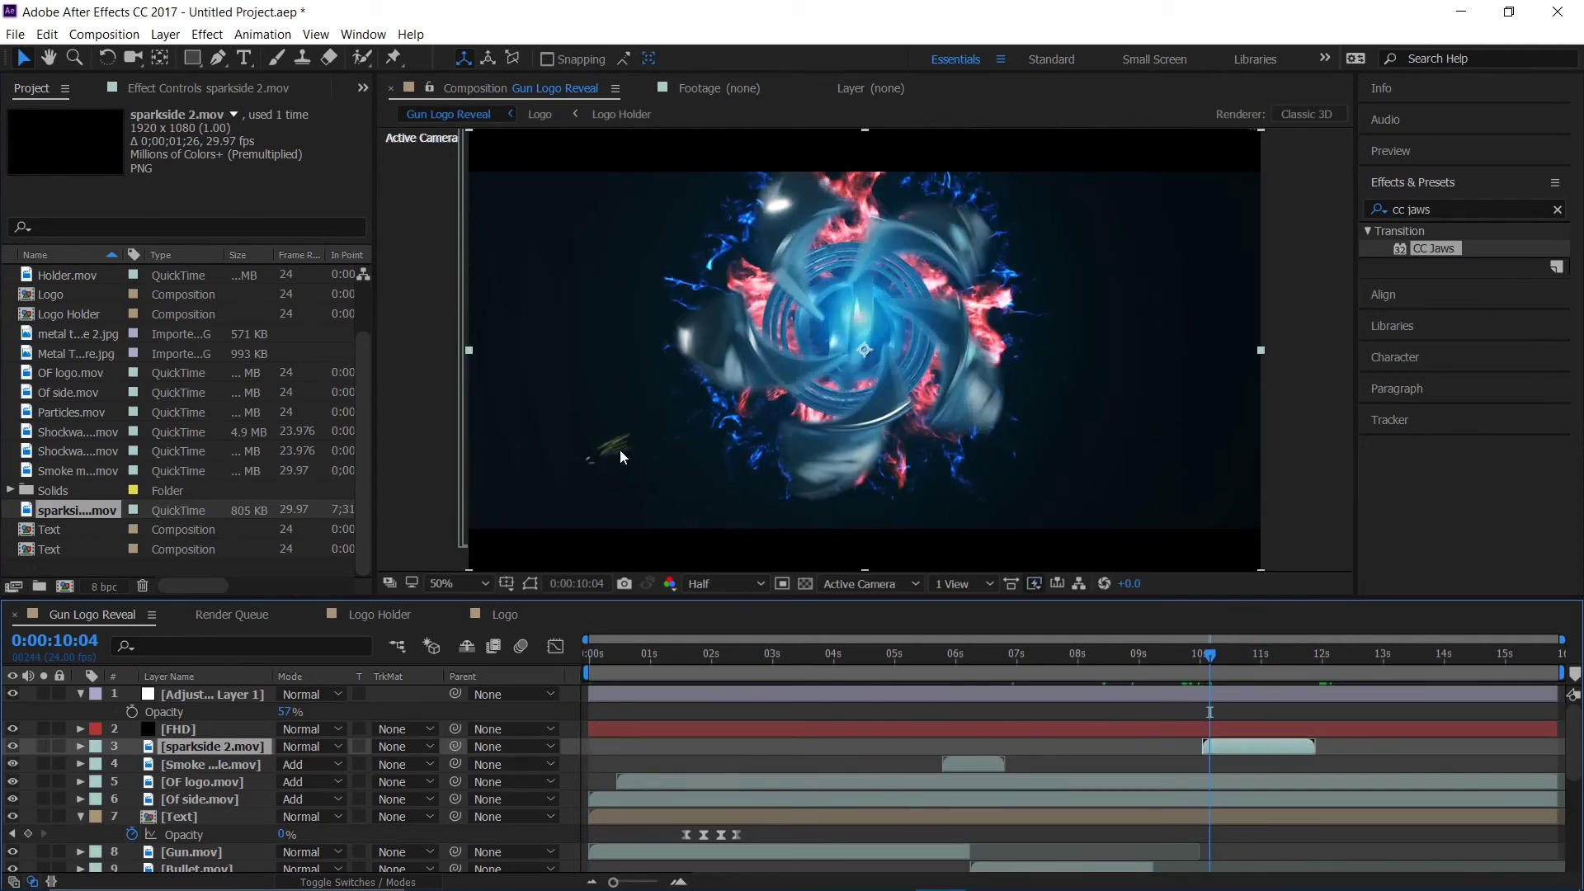
Step: Move the sparks to the right side of the logo holder and set the layer's rotation to 9°
drag(620, 450, 1006, 277)
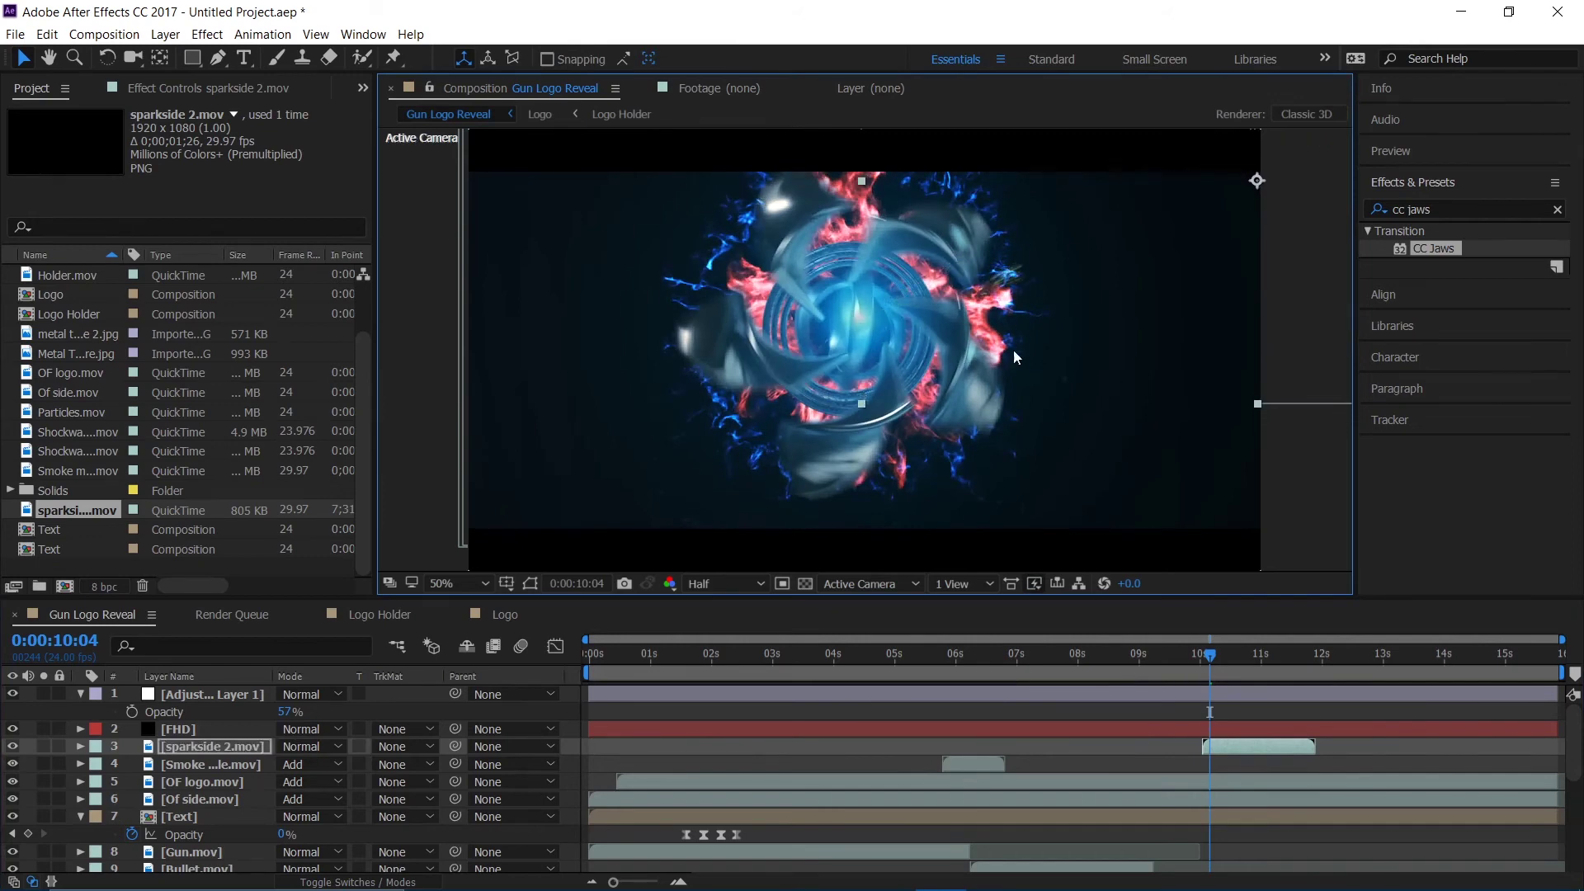
click(230, 747)
key(r)
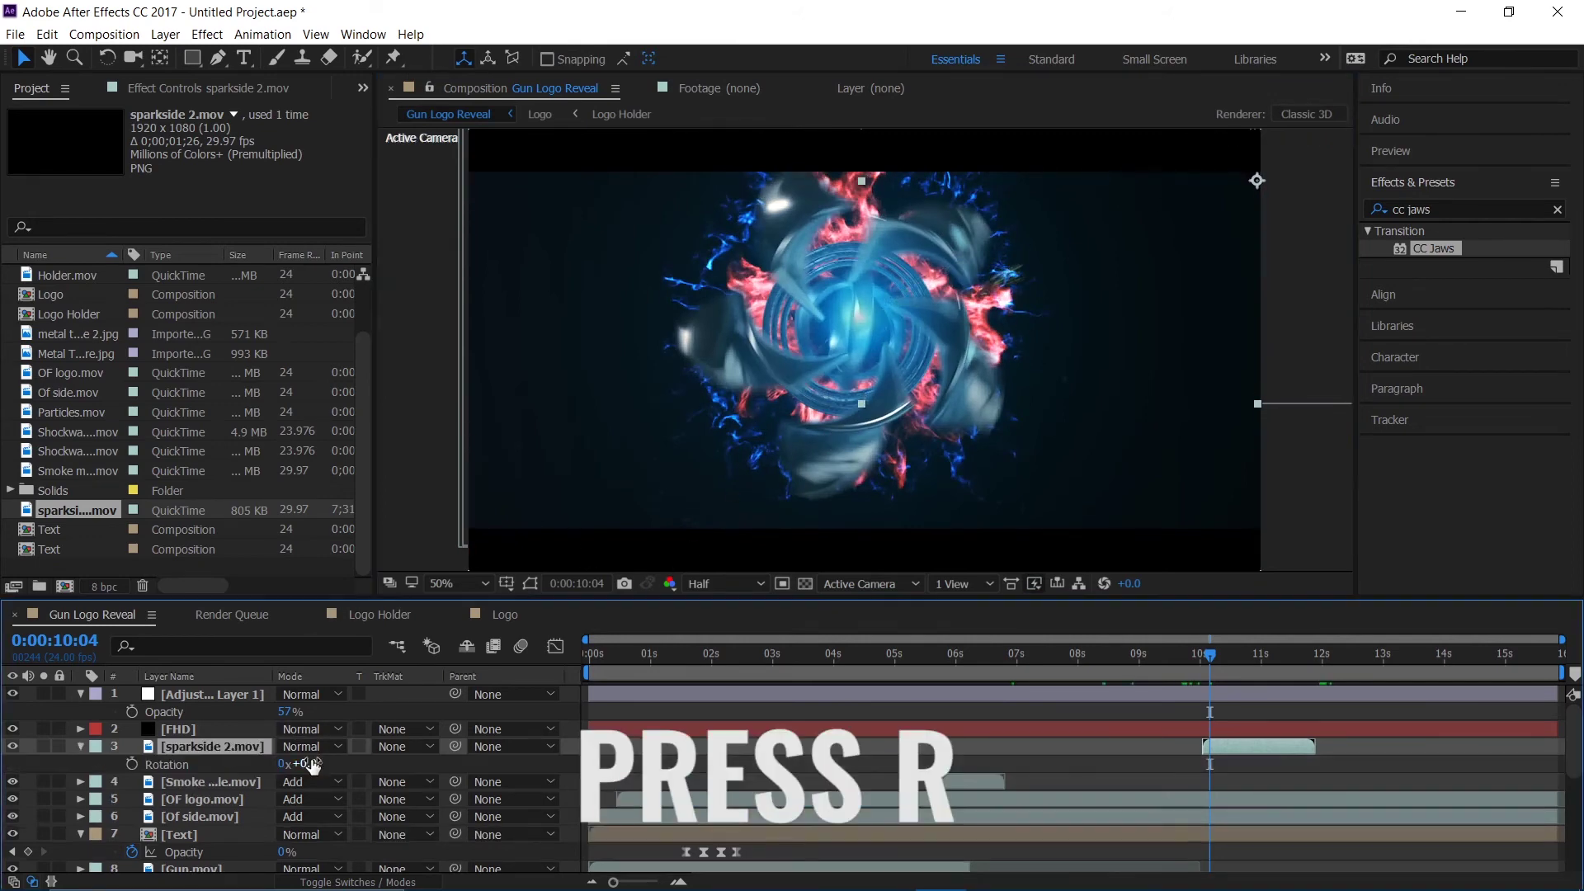
mouse_move(303, 763)
mouse_down()
mouse_move(353, 760)
mouse_move(307, 745)
mouse_up()
Step: Preview the sparks from 0:00:09:04, shift their layer to start at about 0:00:09:17, and replay the shot
click(1150, 660)
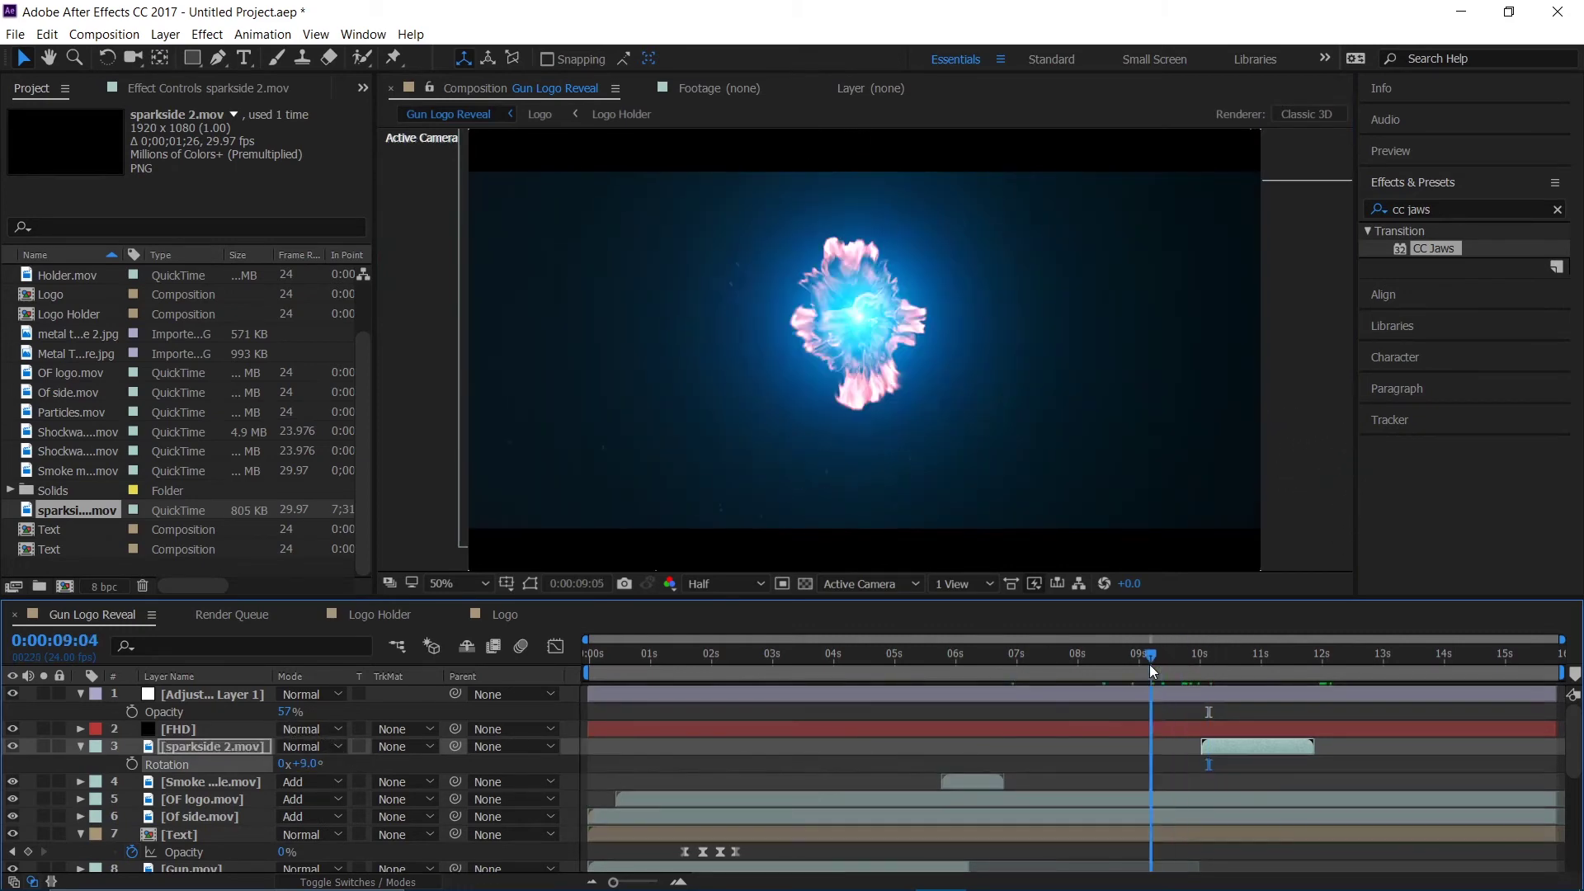
key(space)
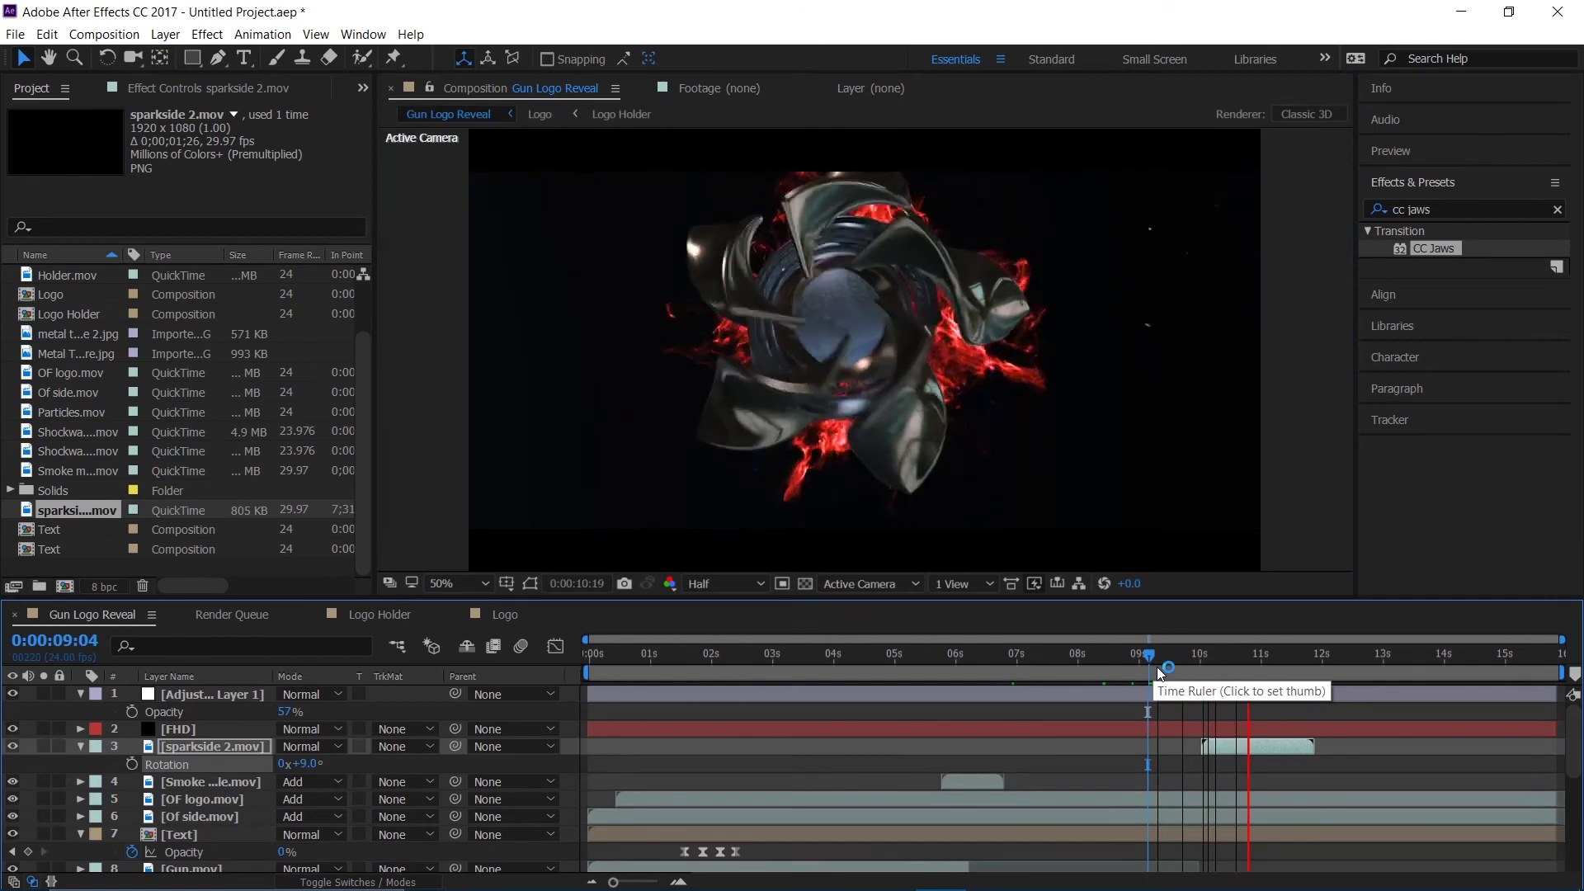
key(space)
drag(1209, 749, 1187, 747)
click(1184, 678)
key(space)
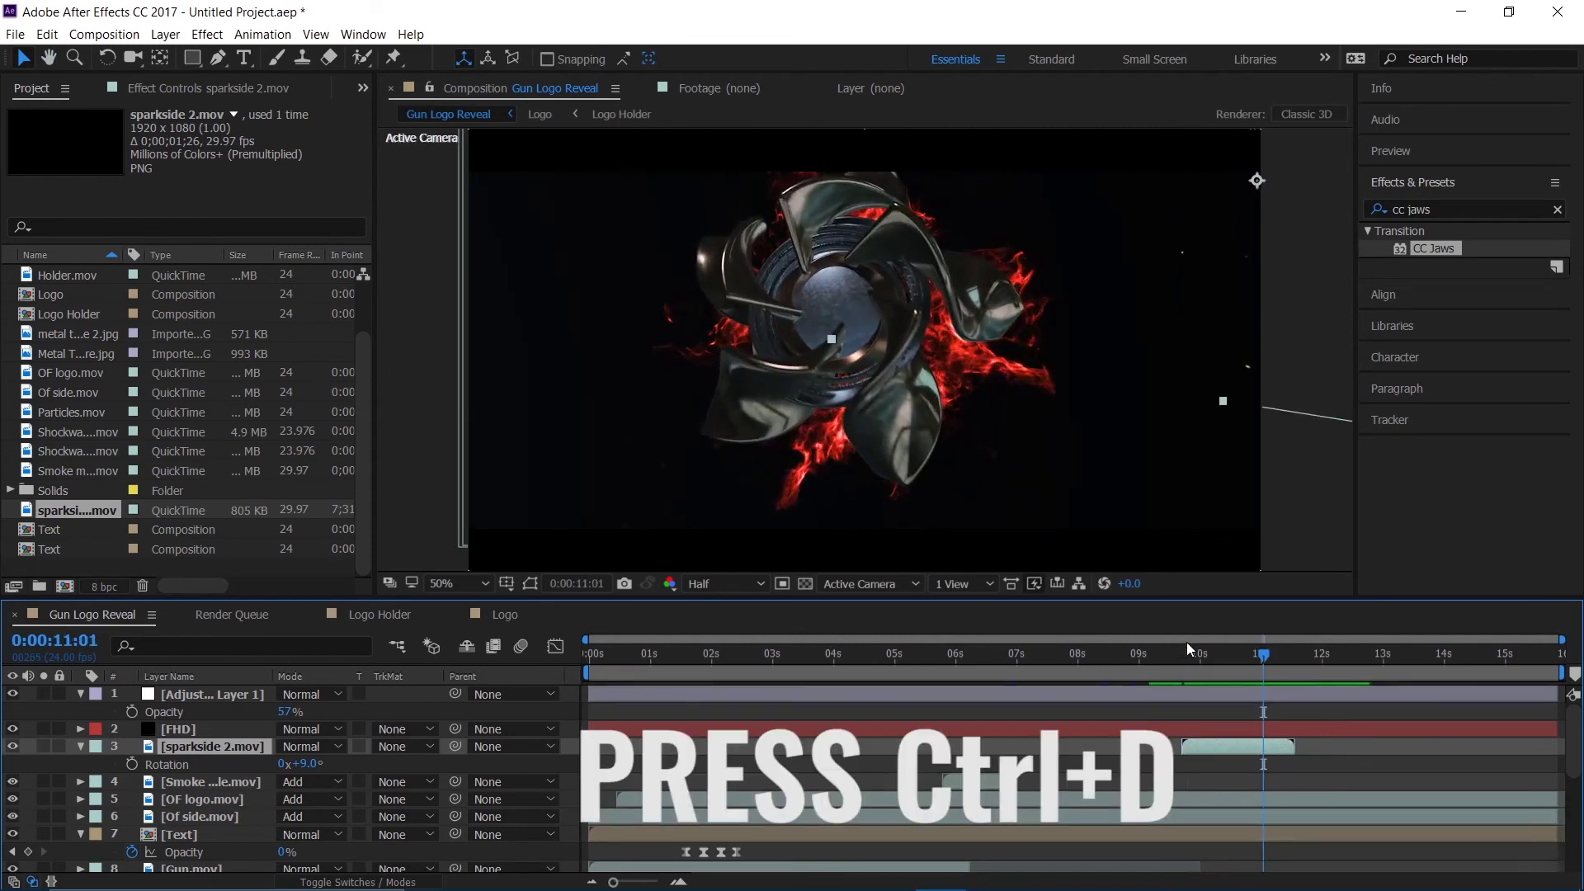
Step: Duplicate the sparkside 2.mov layer, start the copy at about 0:00:10:08, and move its sparks to the left part of the logo holder
key(ctrl+d)
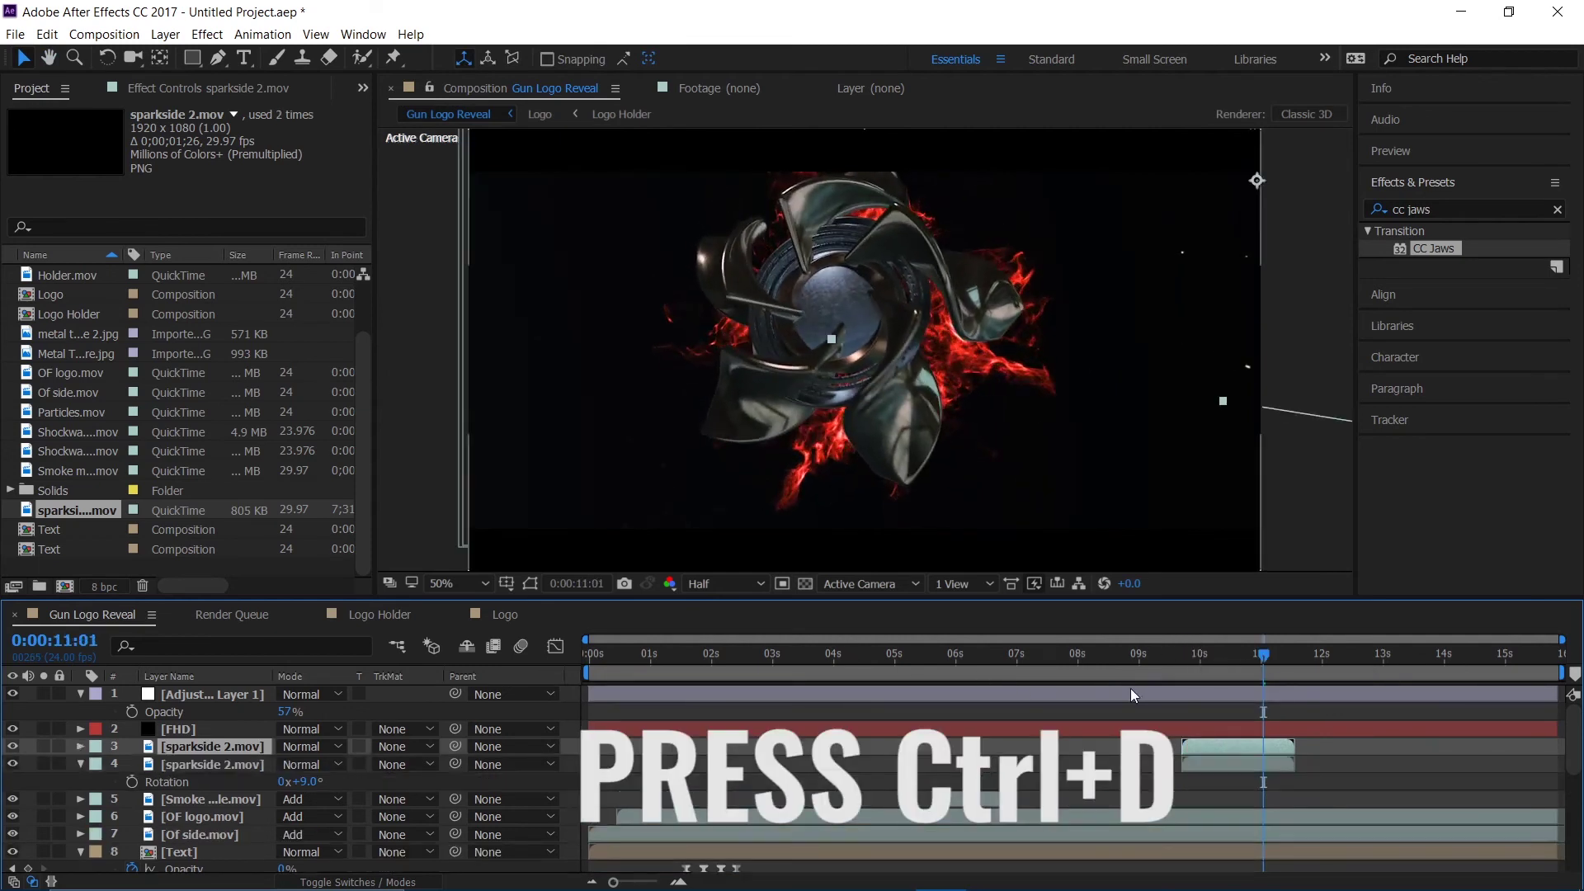
drag(1232, 749, 1271, 744)
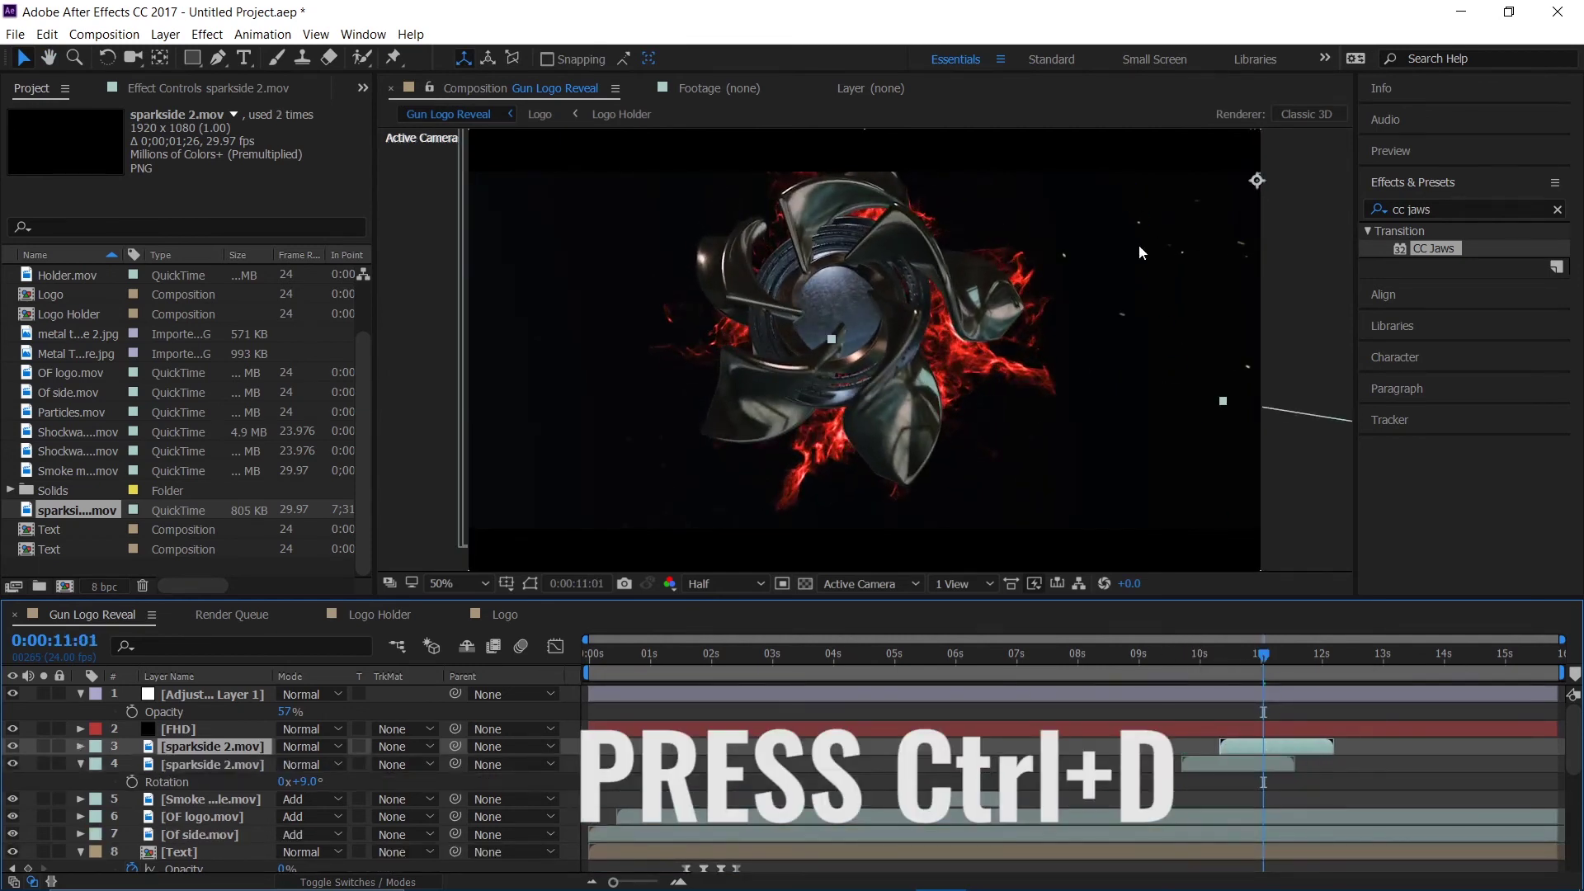
click(762, 321)
drag(763, 321, 749, 344)
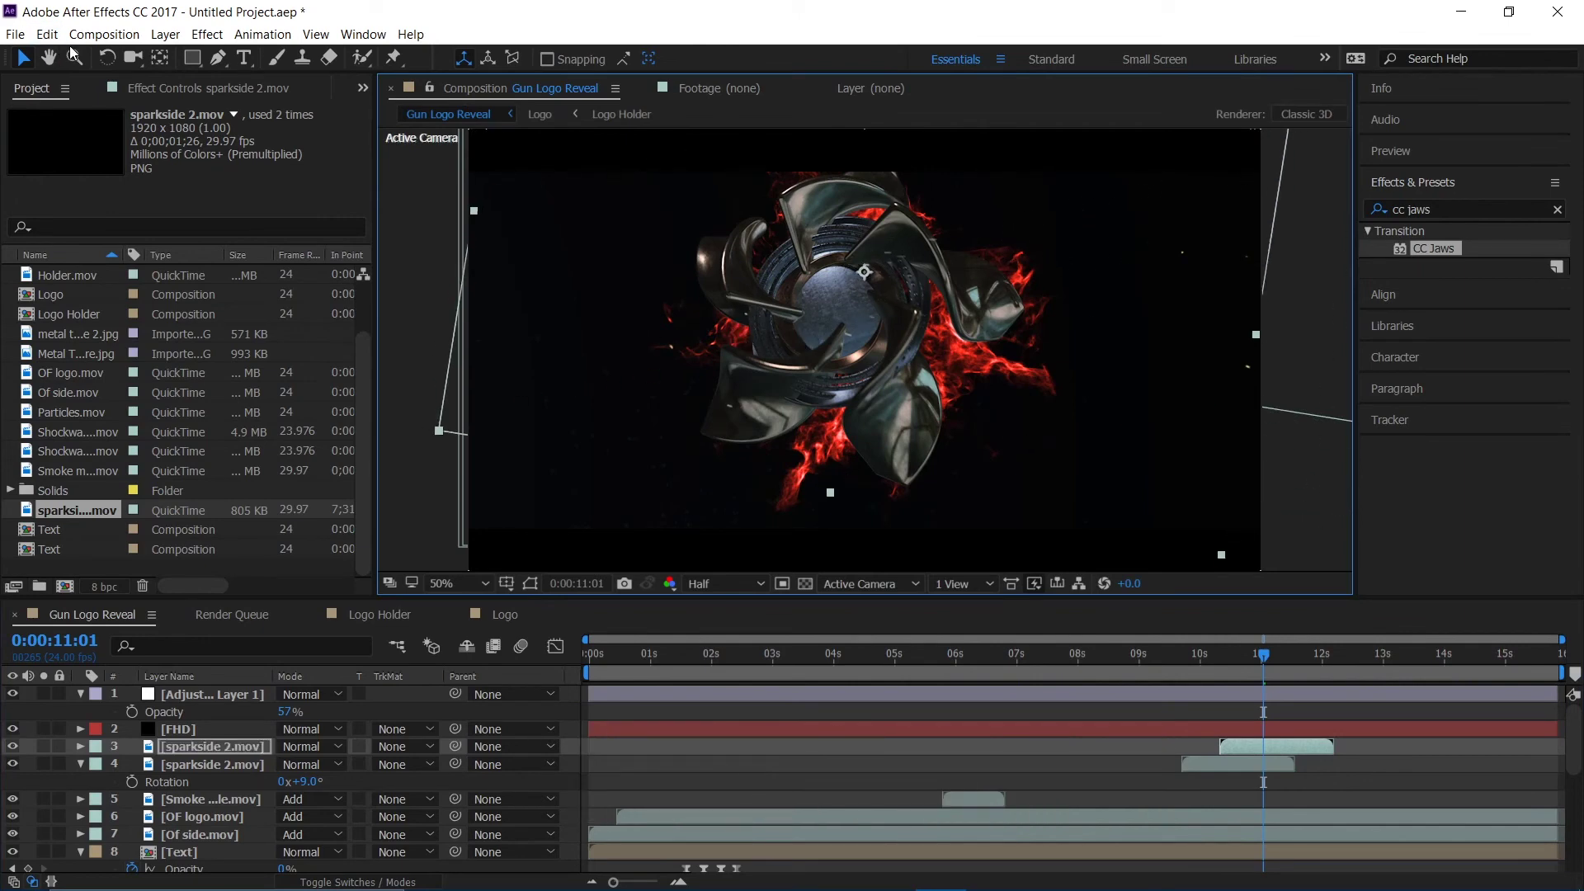
Step: Flip the duplicate sparks layer horizontally and position its sparks just left of the logo holder
click(166, 36)
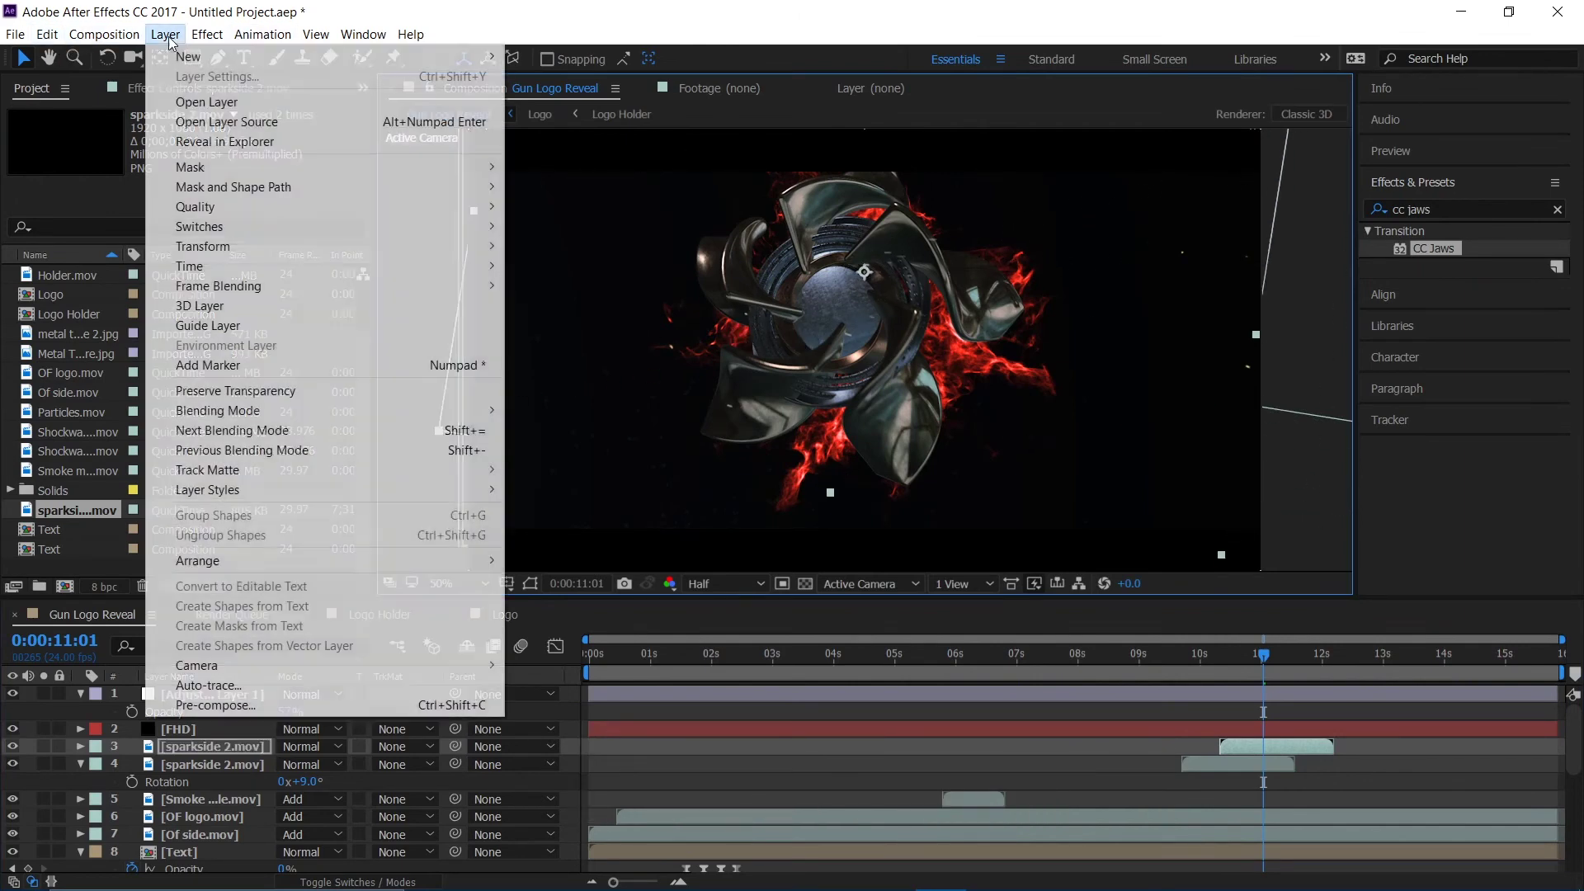
mouse_move(235, 239)
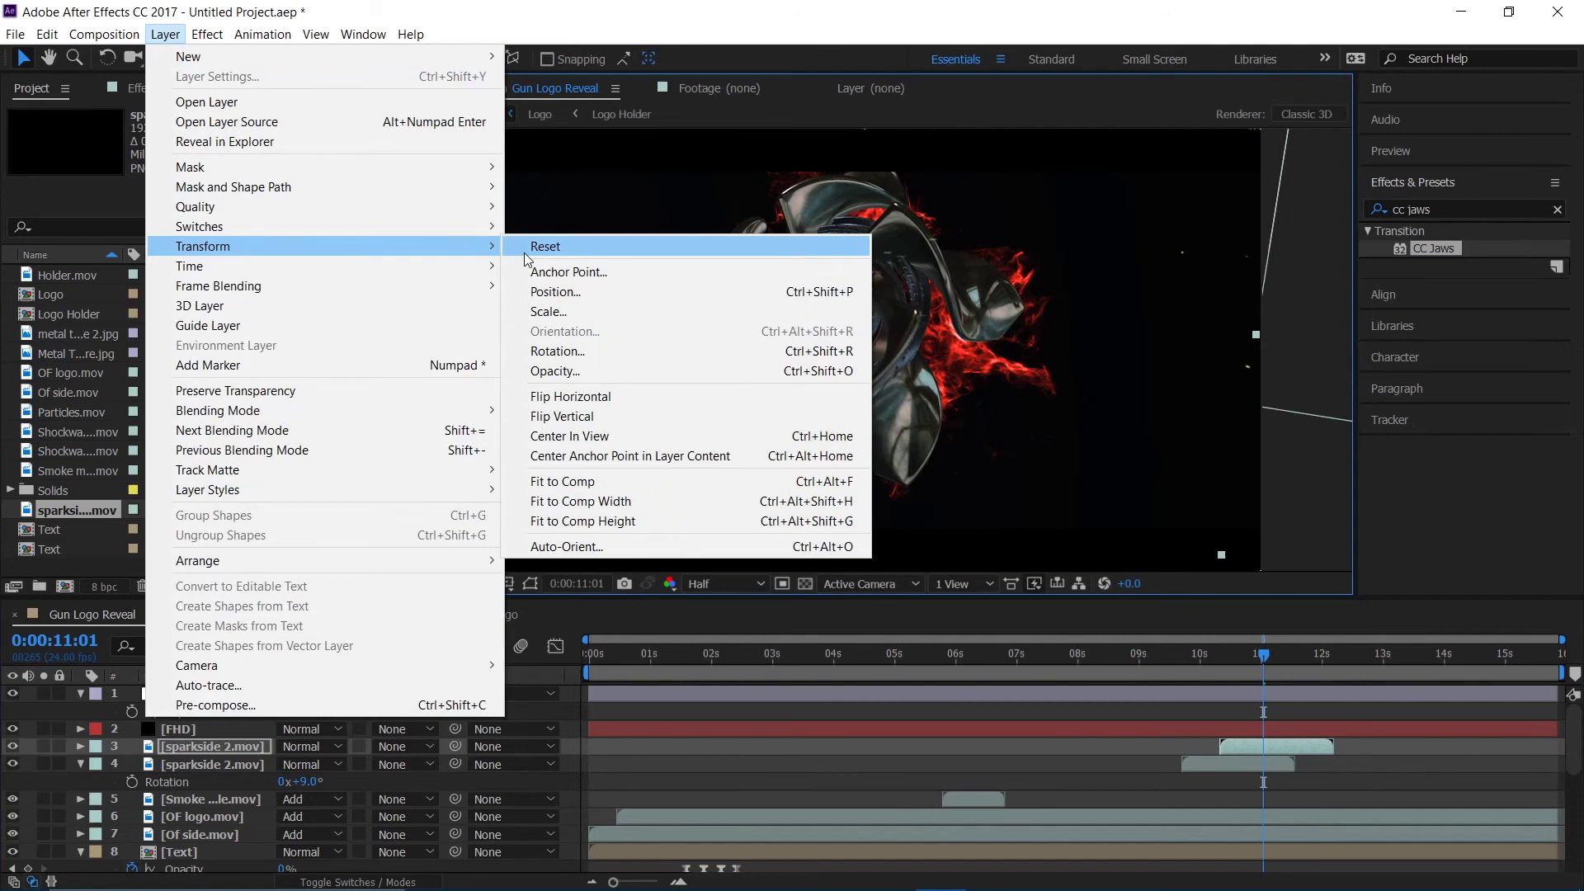
click(602, 396)
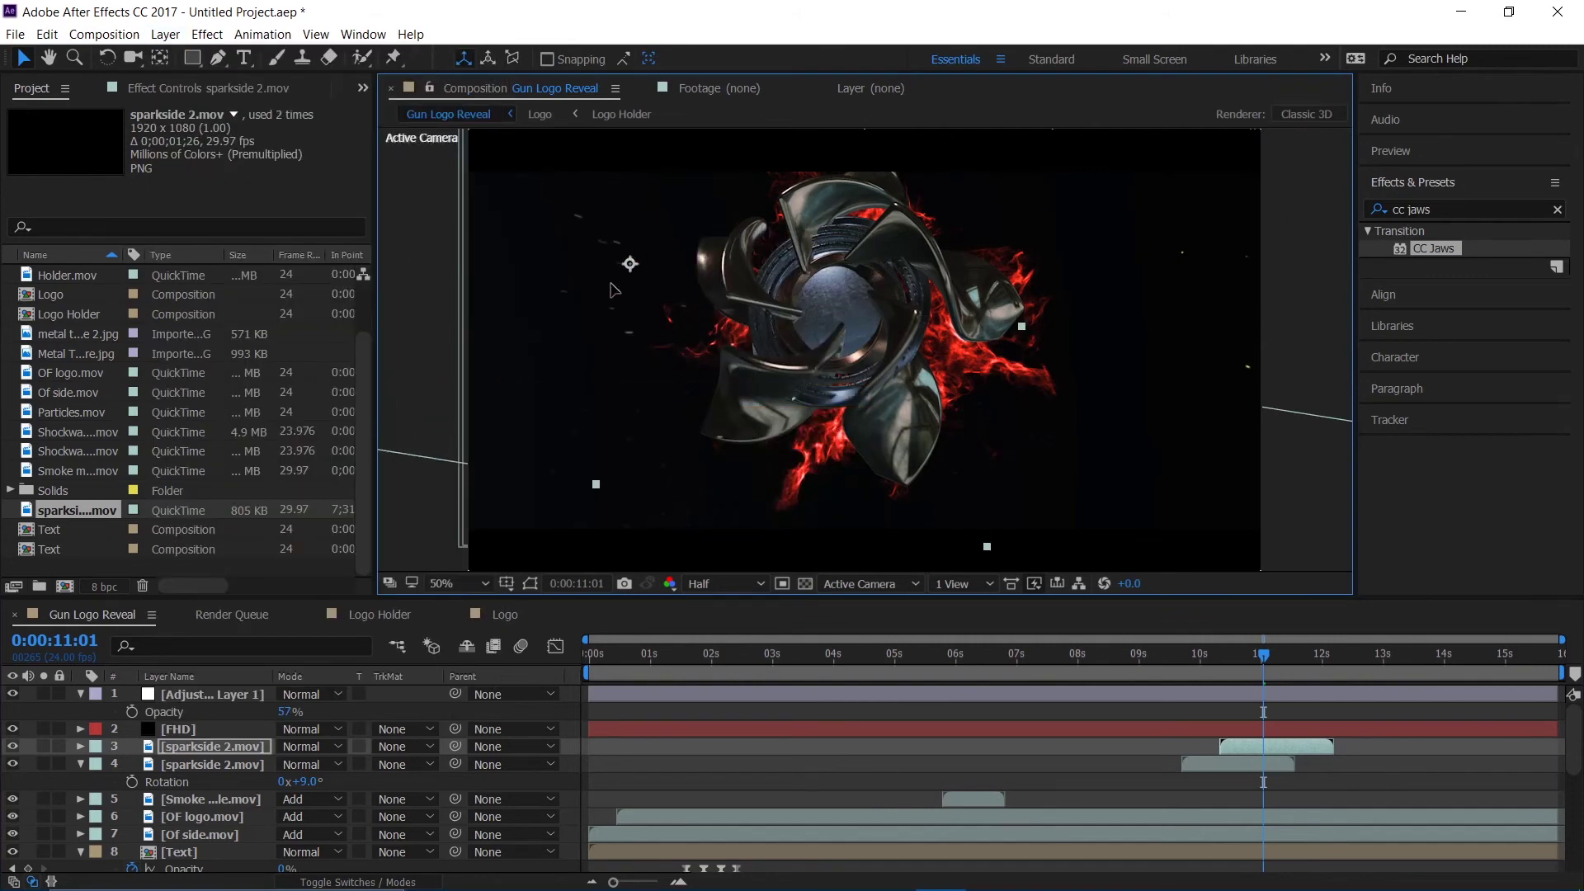
drag(613, 290, 611, 303)
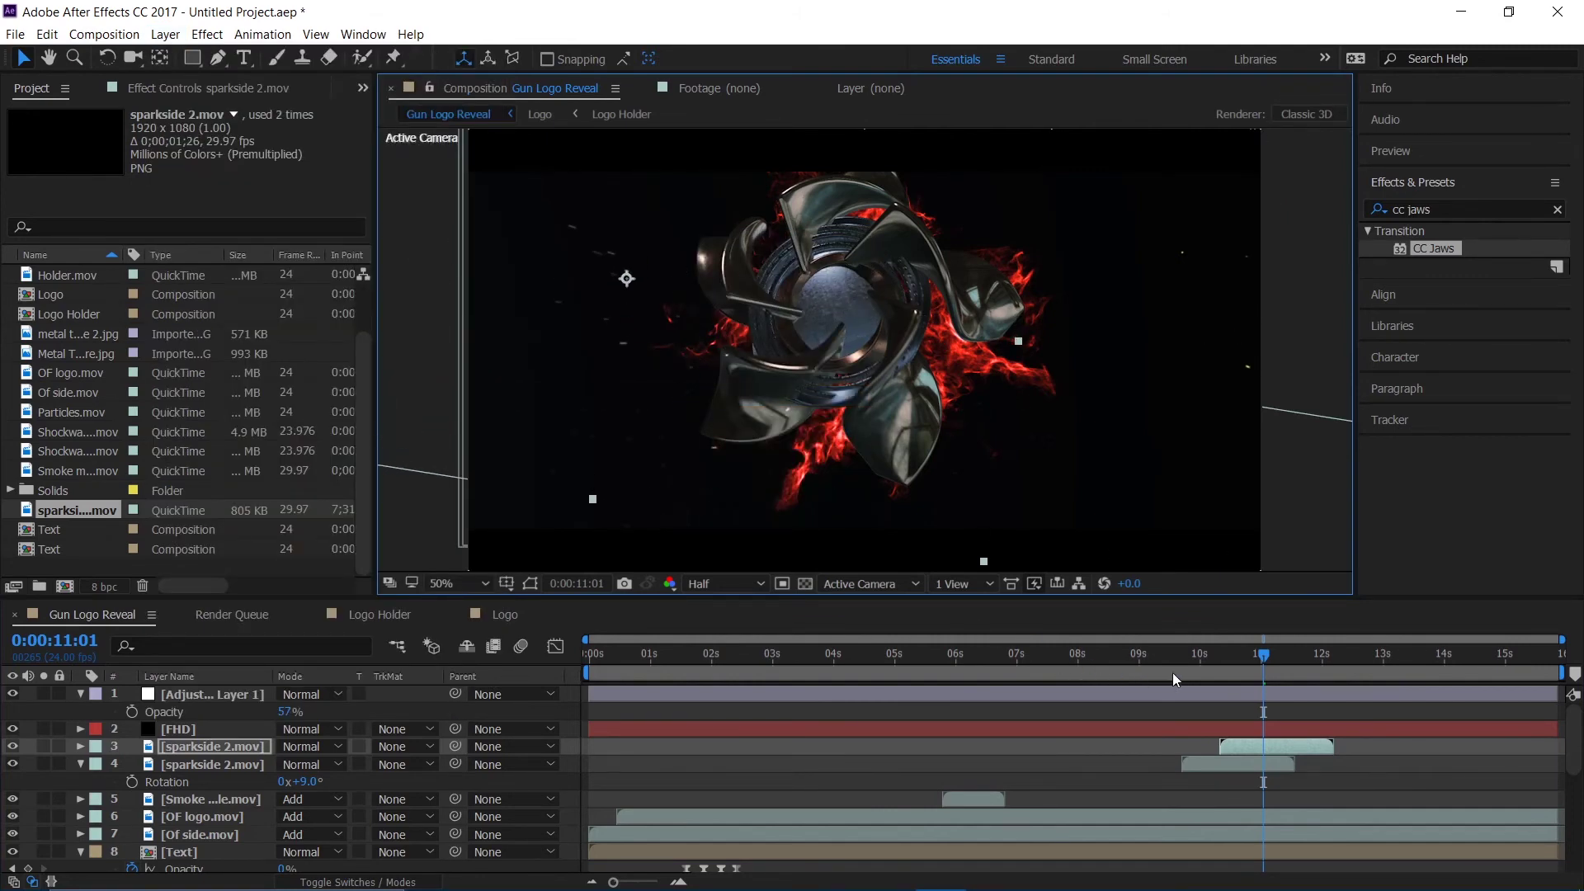
Step: Preview the sparks and retime both spark layers to start at about 0:00:09:06 for the original and 0:00:09:13 for the copy
click(1172, 645)
key(space)
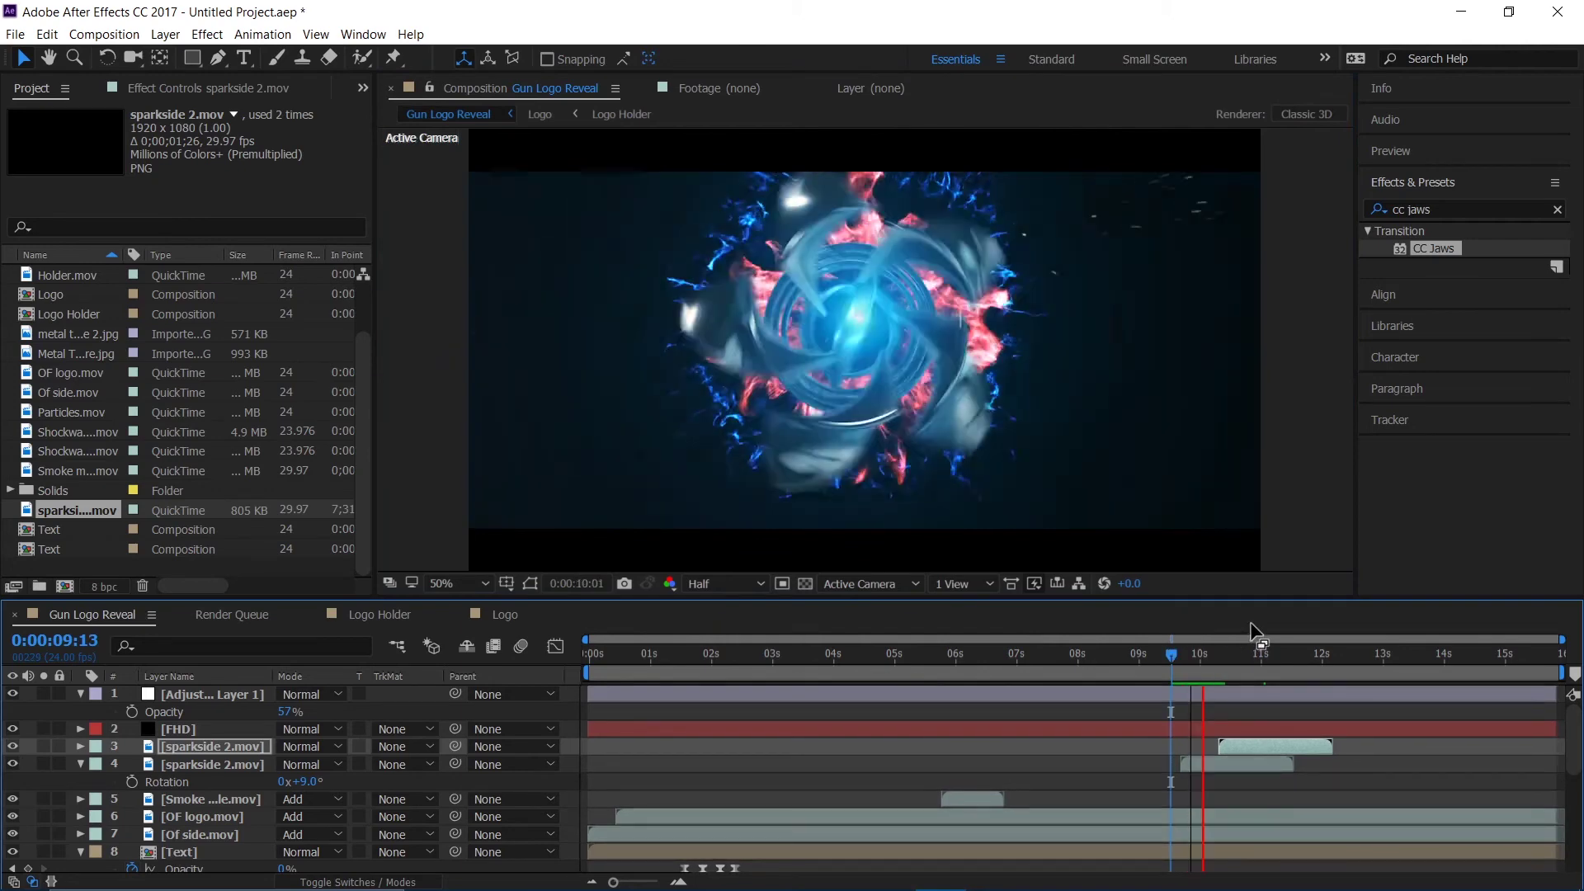
drag(1280, 741, 1167, 764)
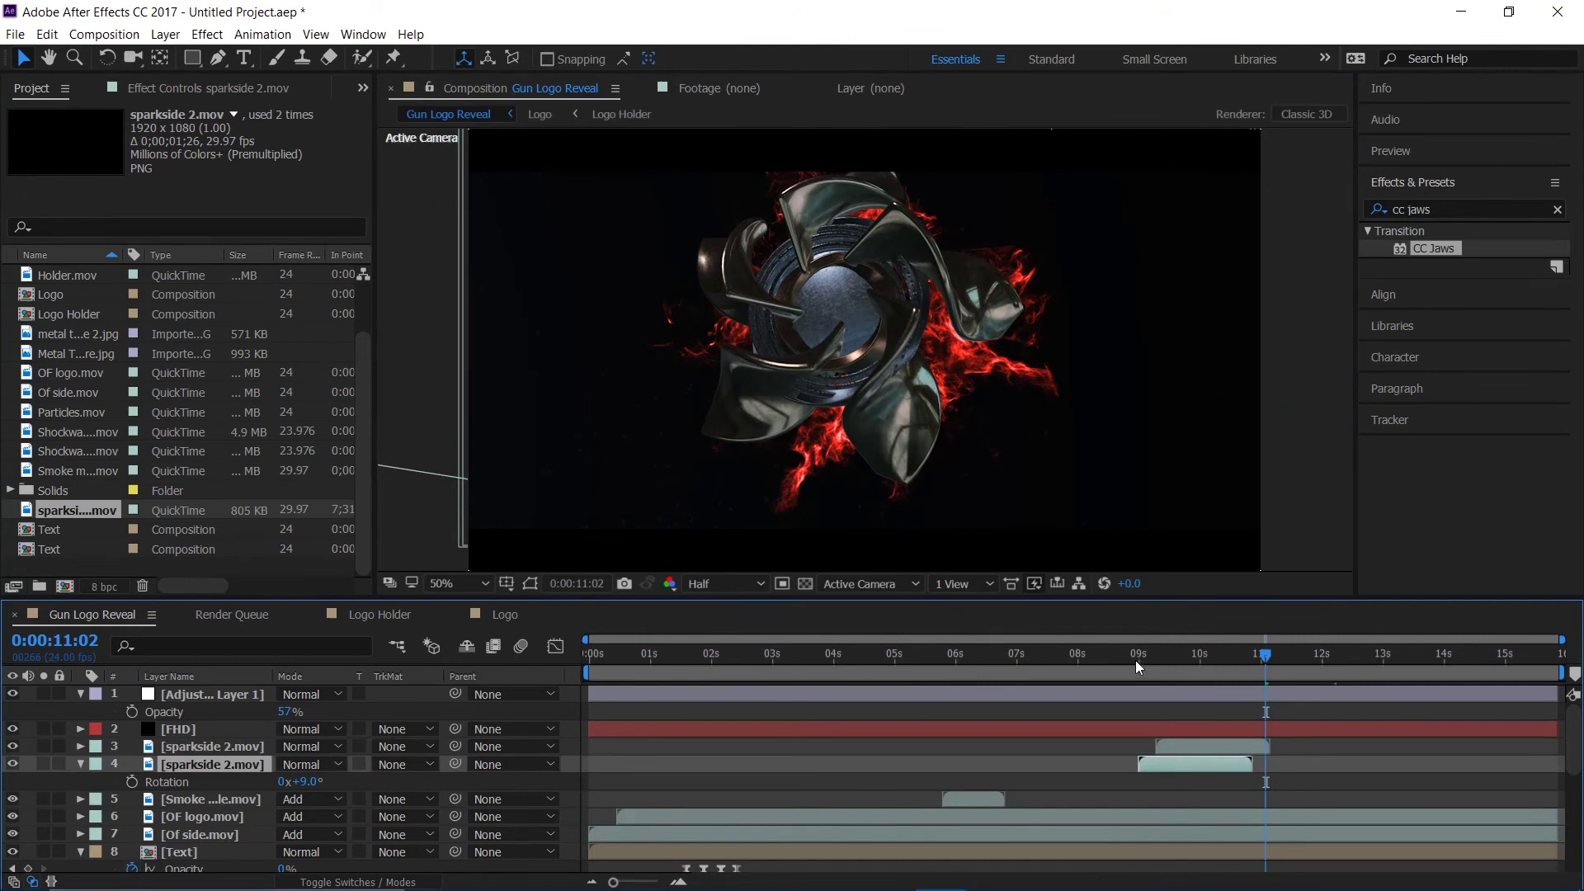
click(1115, 660)
key(space)
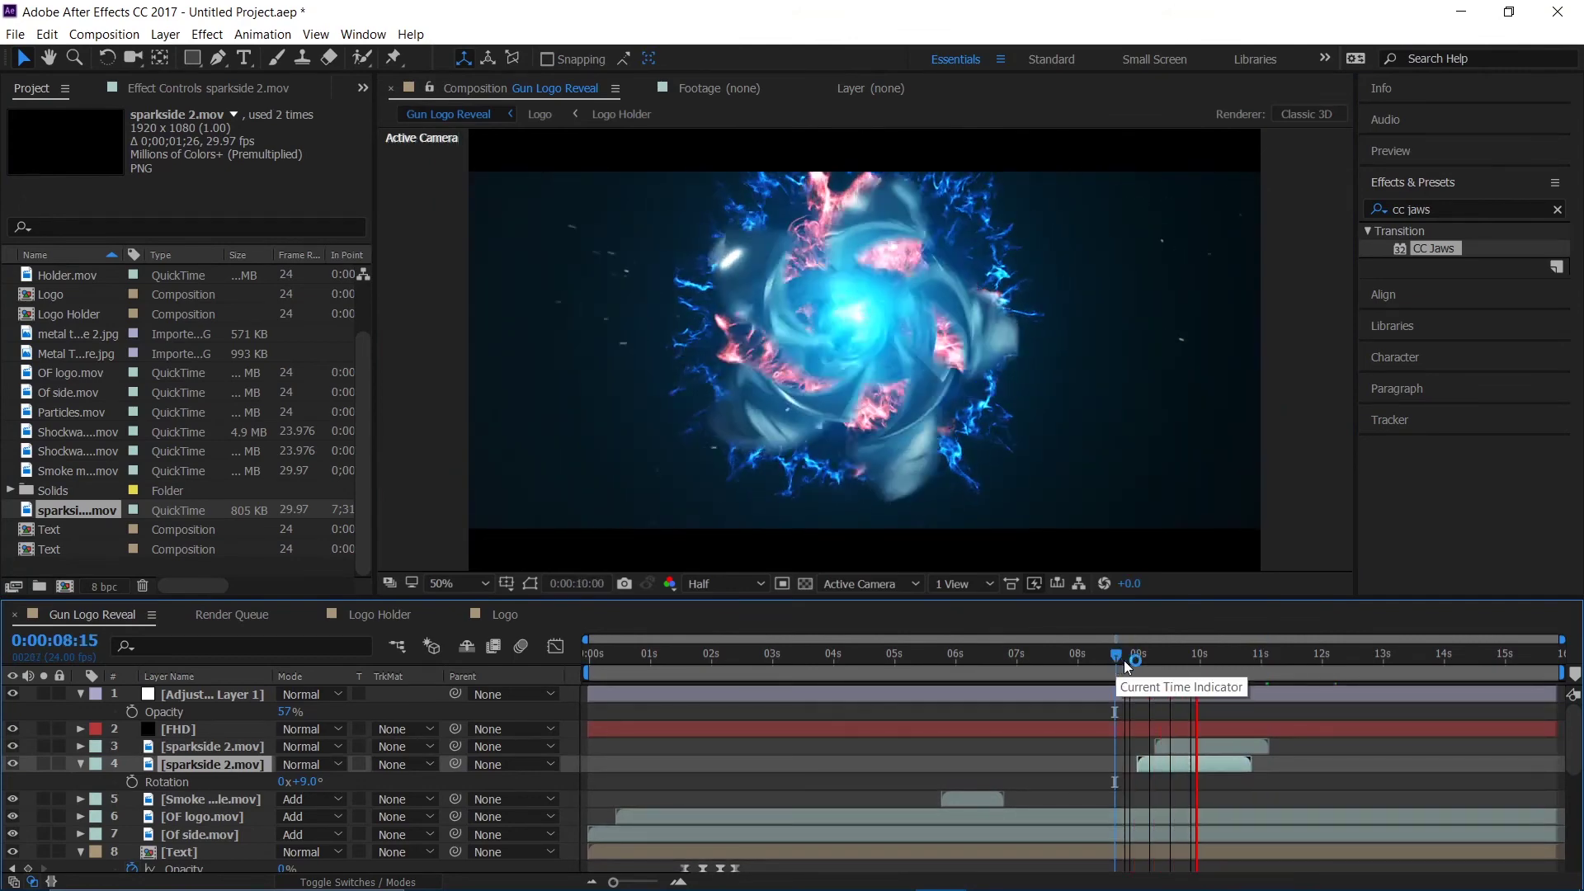
mouse_move(1178, 741)
mouse_down()
mouse_move(1164, 749)
mouse_move(1191, 749)
mouse_move(1178, 766)
mouse_move(1191, 766)
mouse_up()
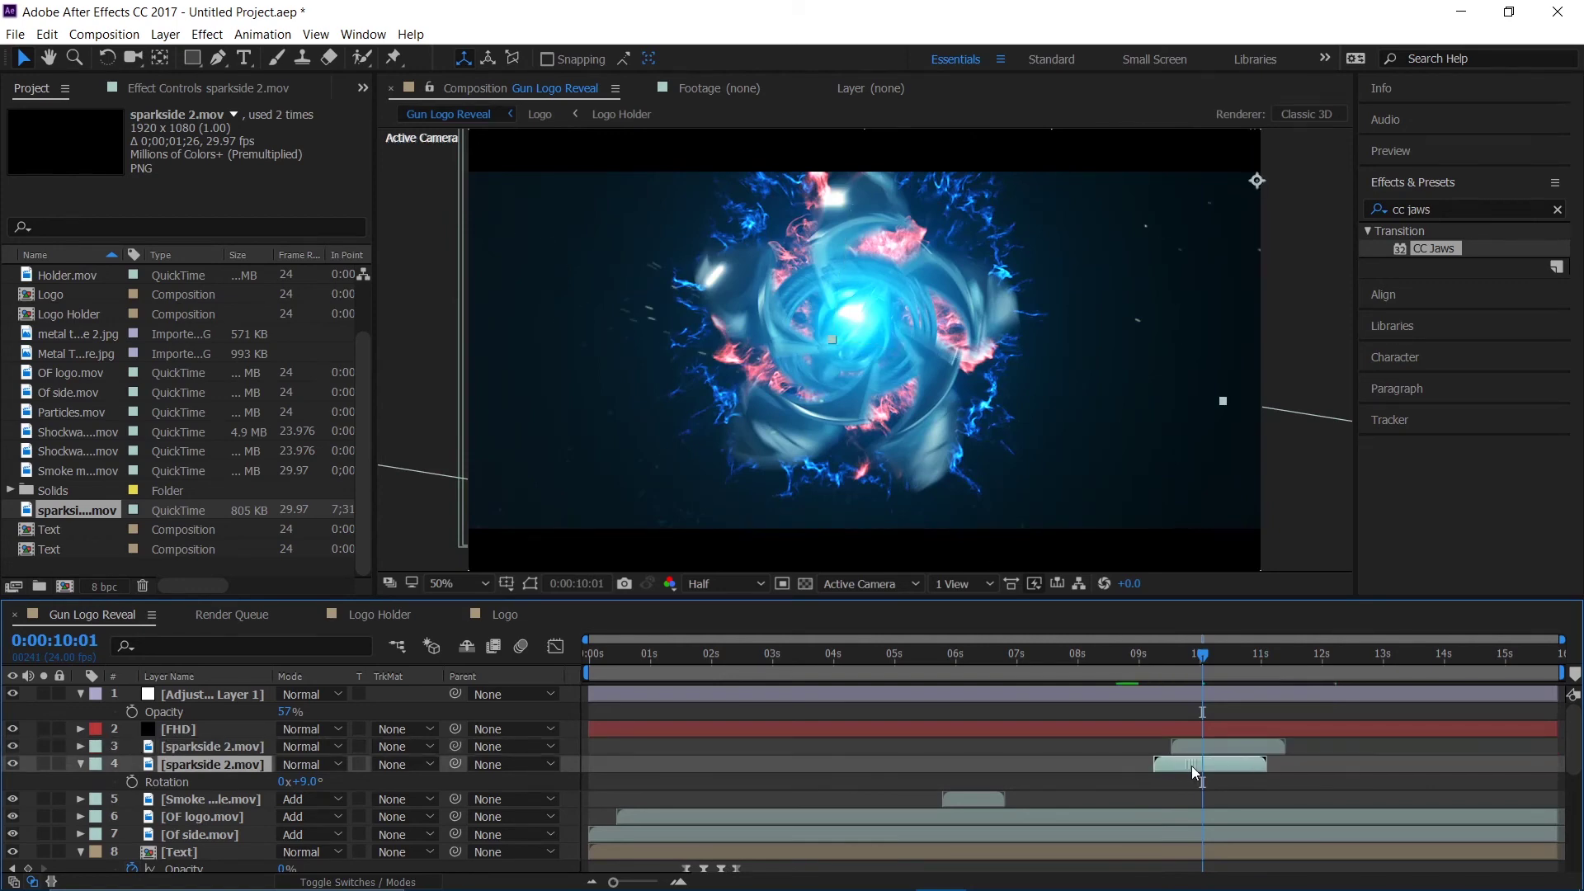
Step: Preview the sparks, retime the two sparkside 2.mov layers to start at about 0:00:09:00 and 0:00:09:08, and replay the shot
click(1132, 671)
key(space)
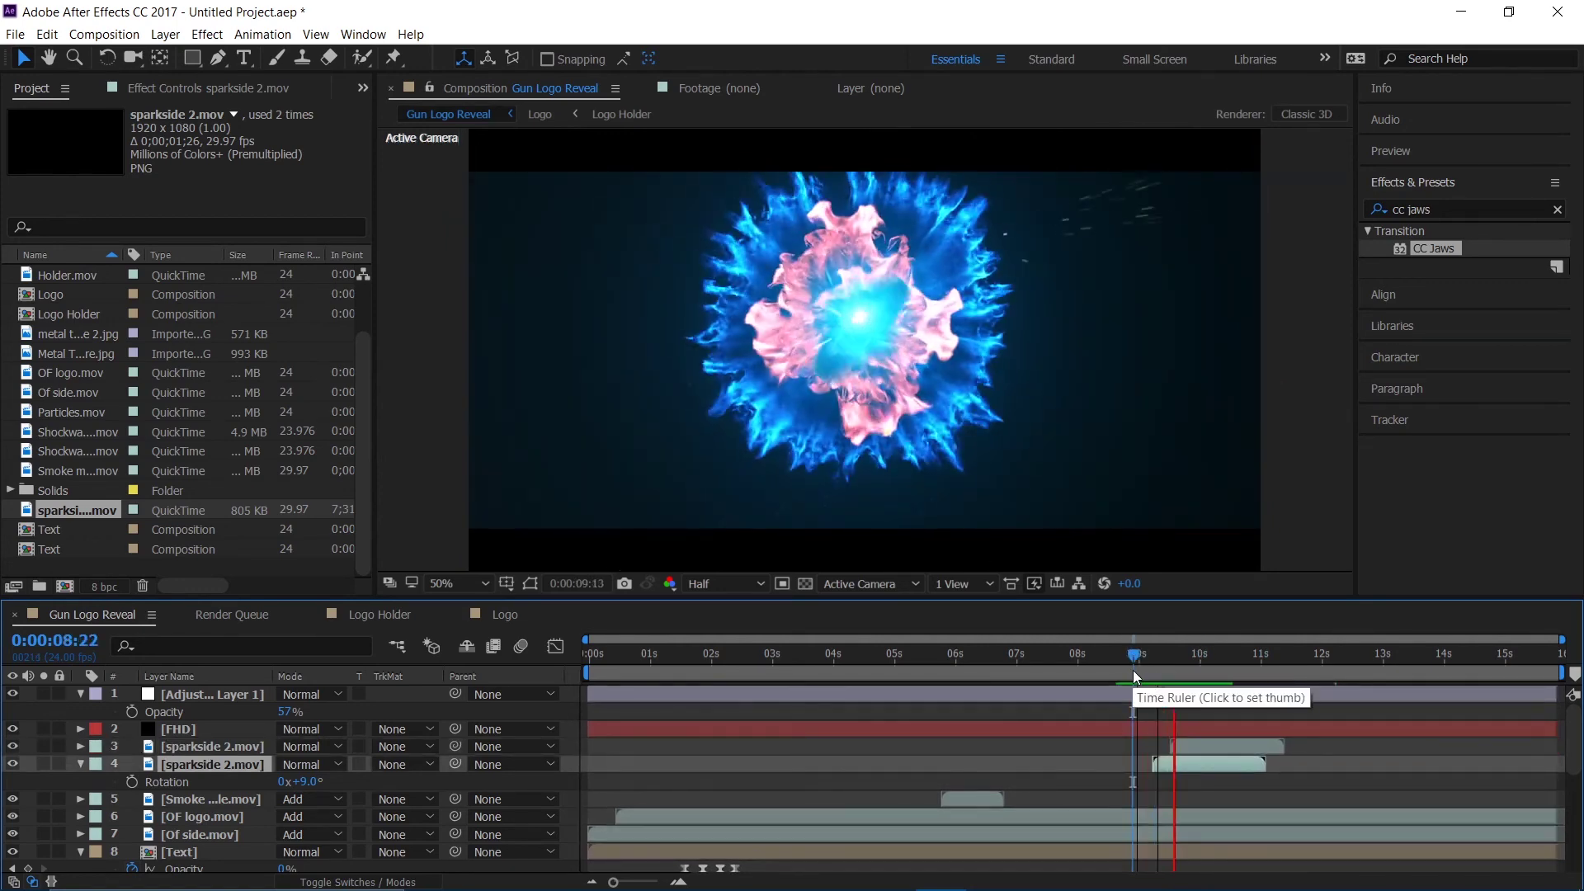
key(space)
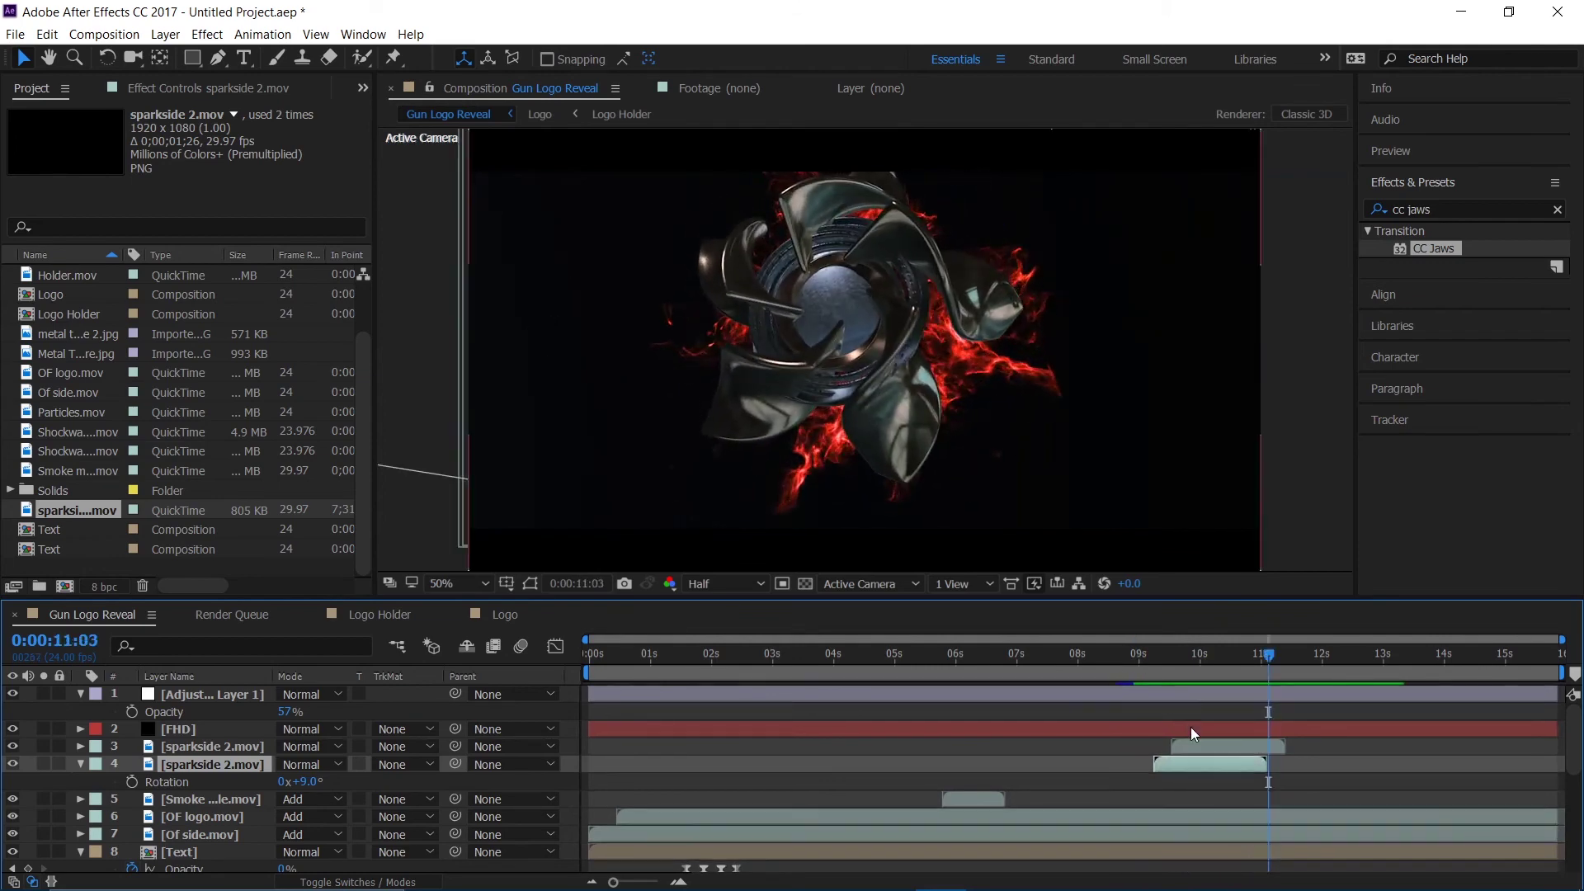
drag(1193, 748, 1160, 773)
click(1126, 675)
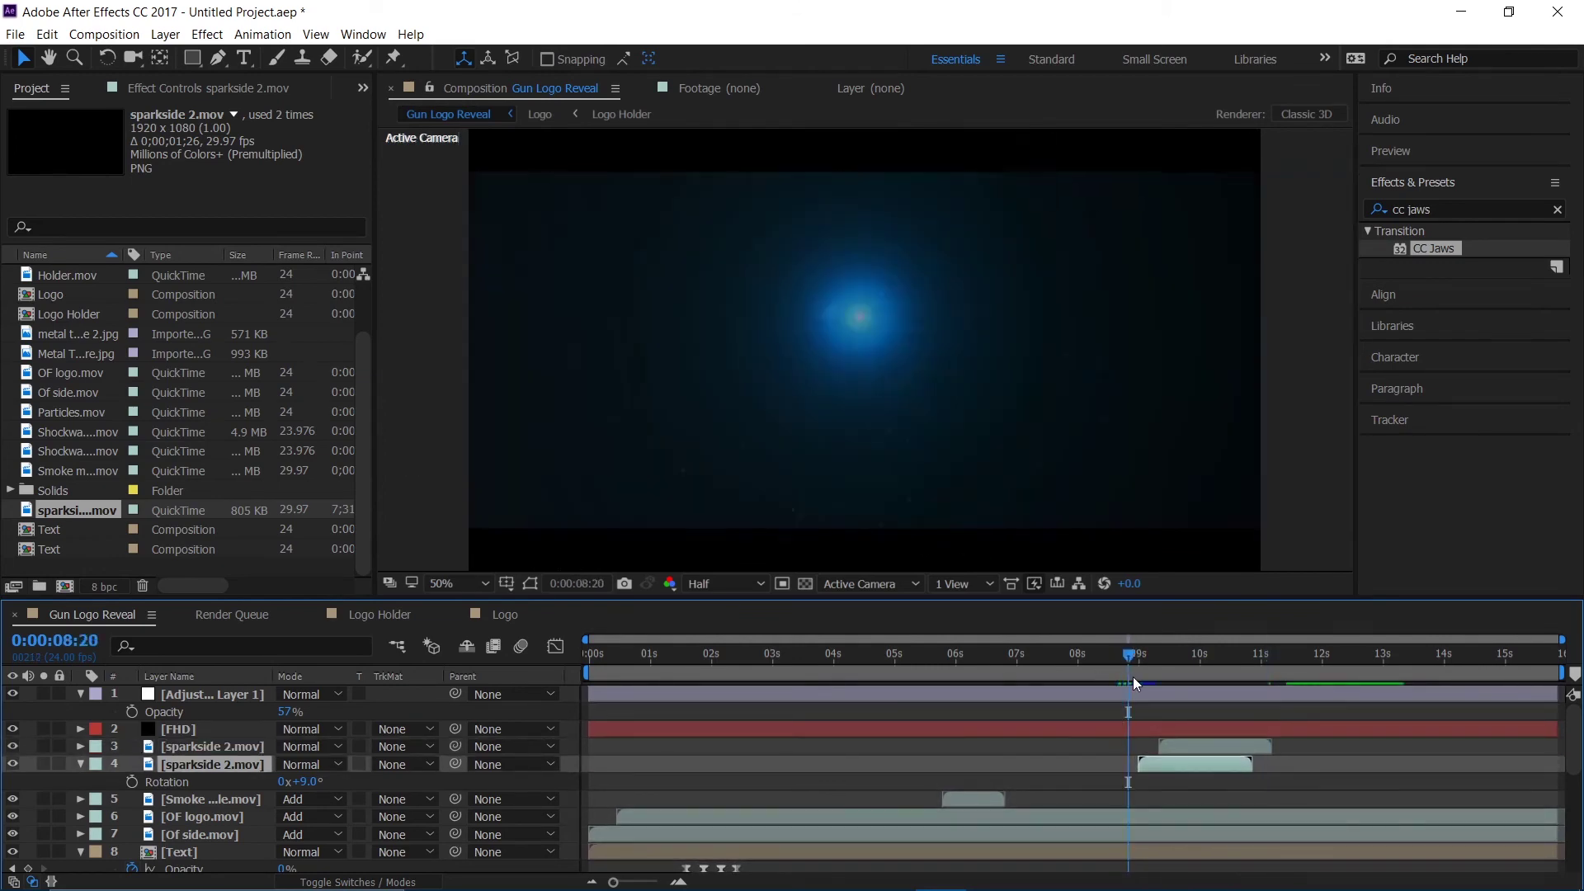
key(space)
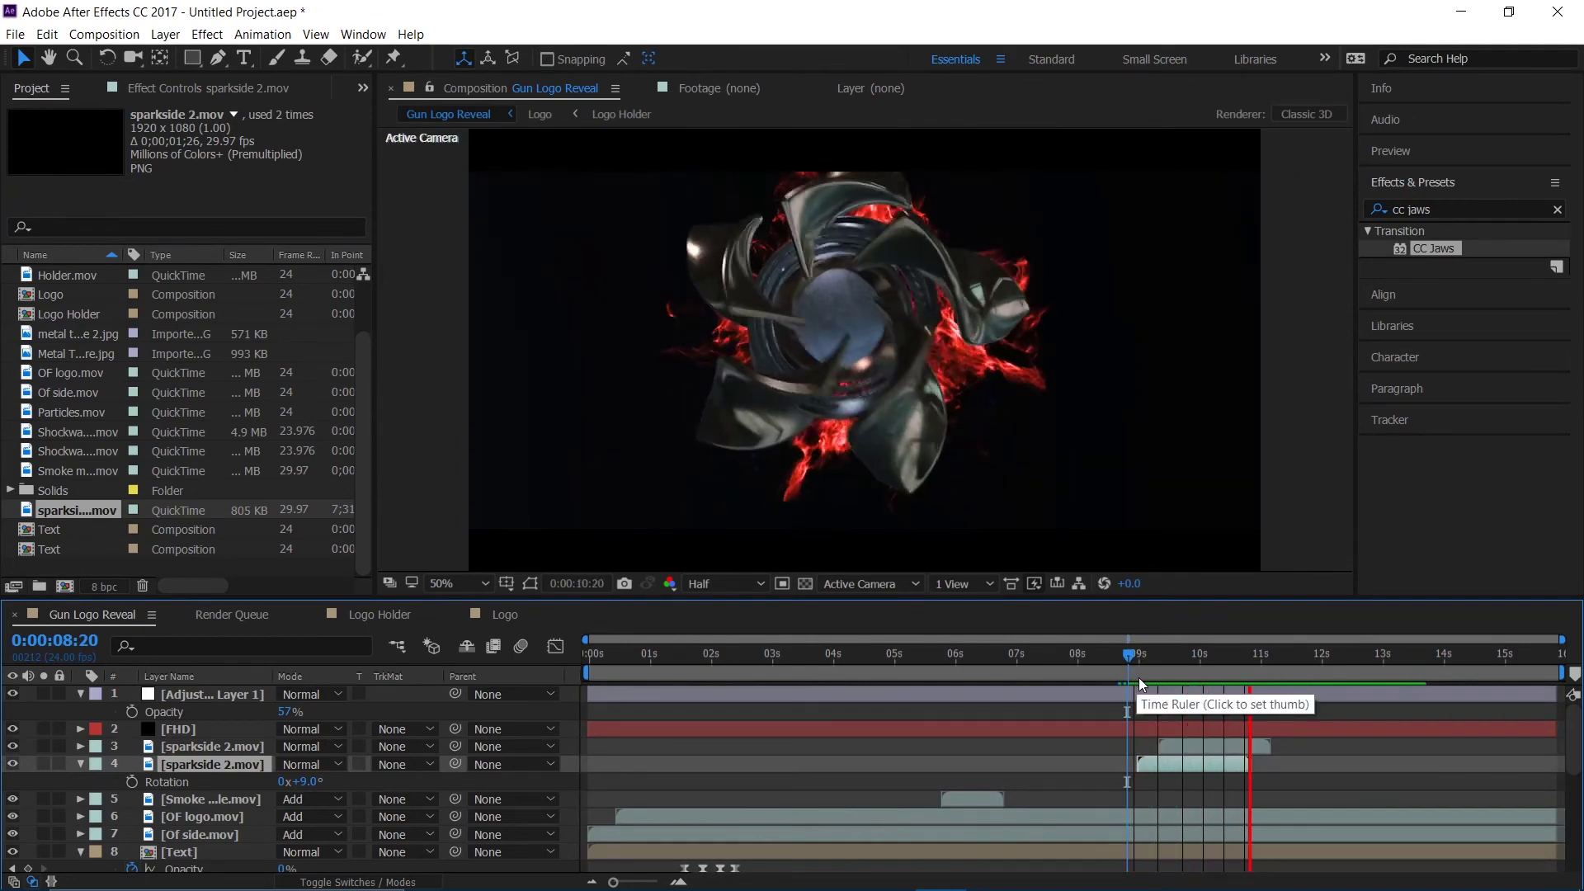
key(space)
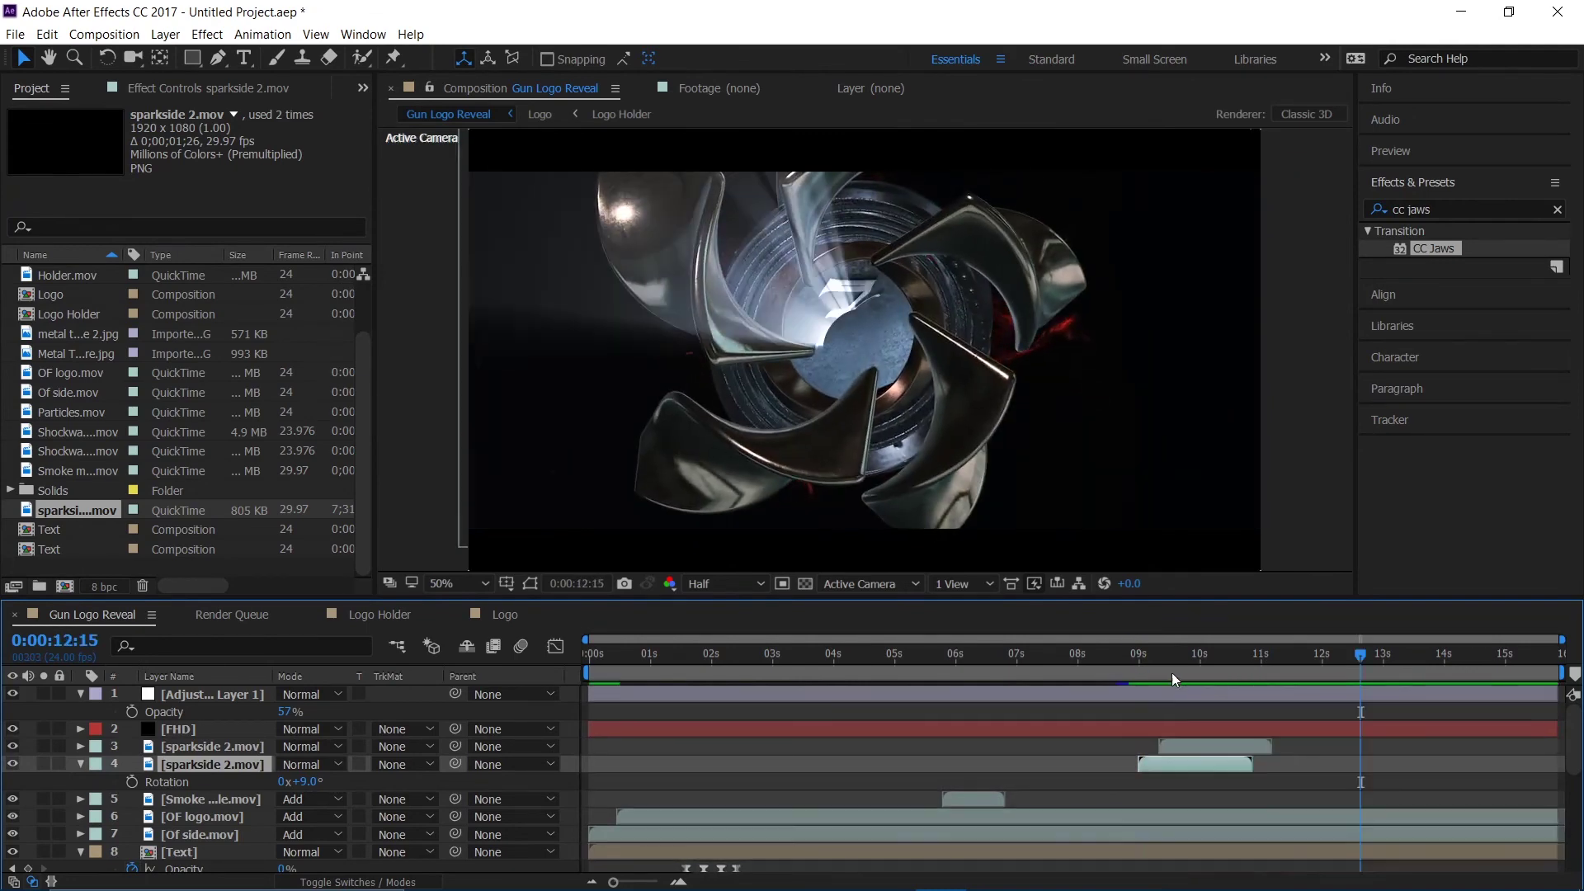
click(1125, 676)
key(space)
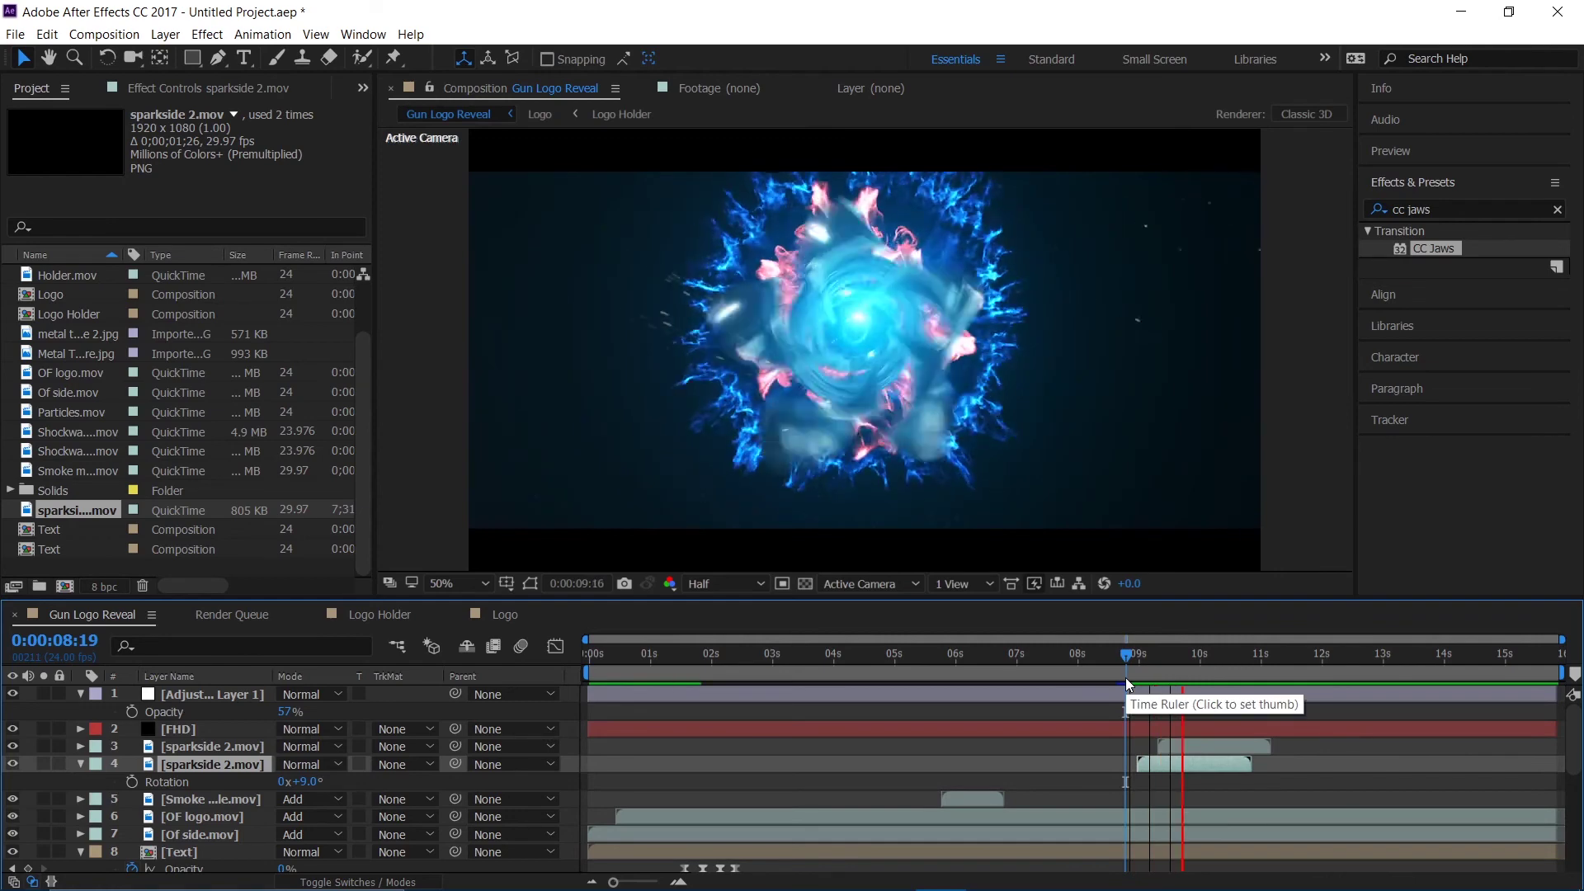
key(space)
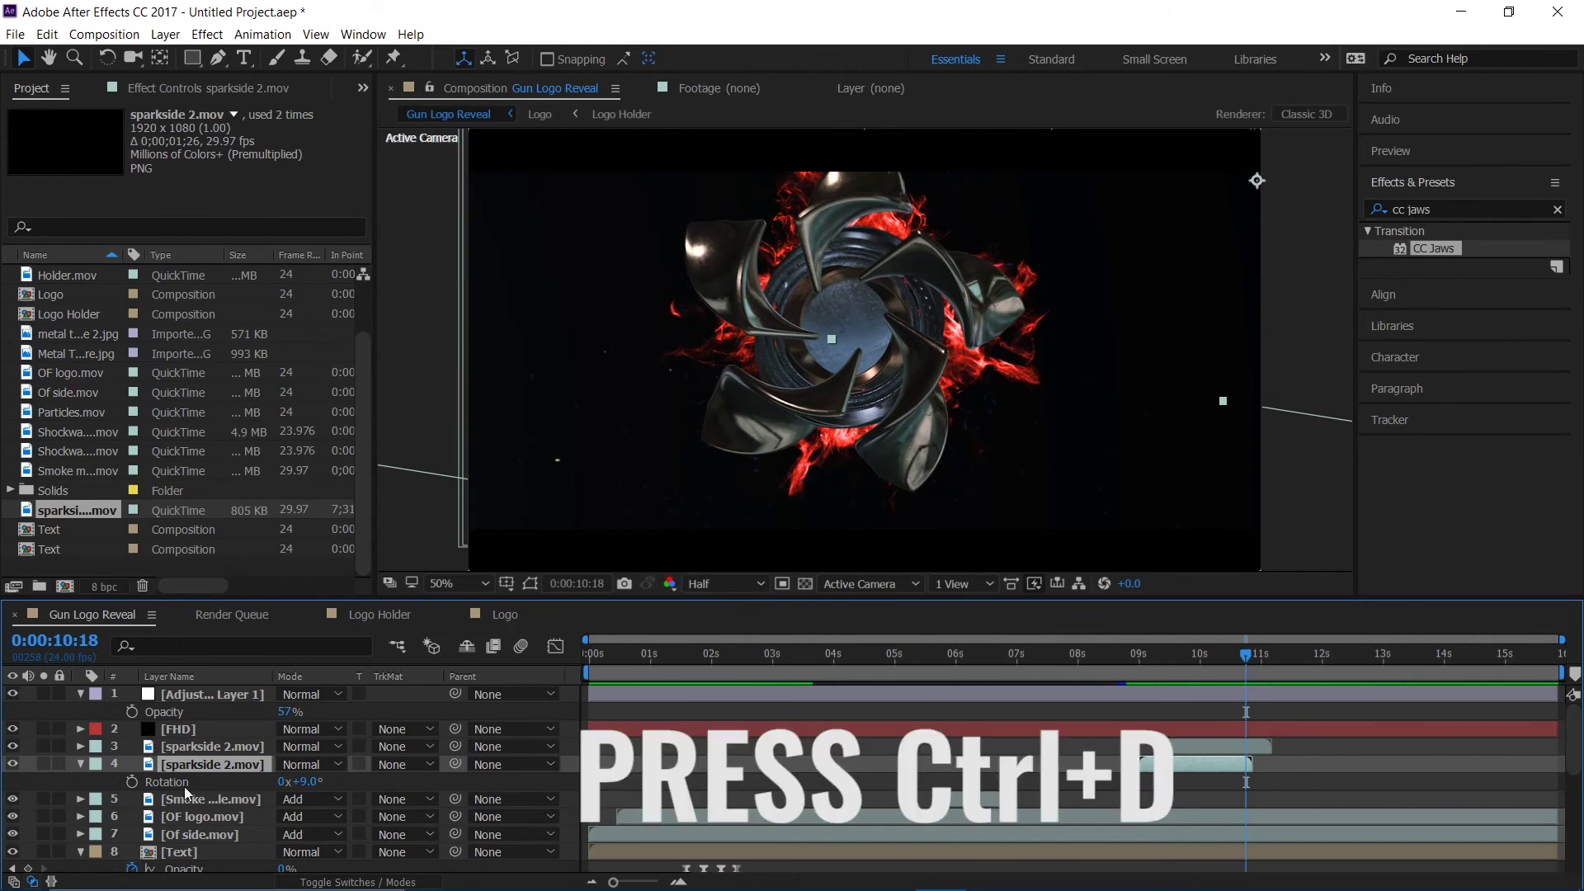
Step: Duplicate the Of side.mov layer, shift the copy to start at about 0:00:07:21, and preview the whole animation
click(219, 820)
click(208, 835)
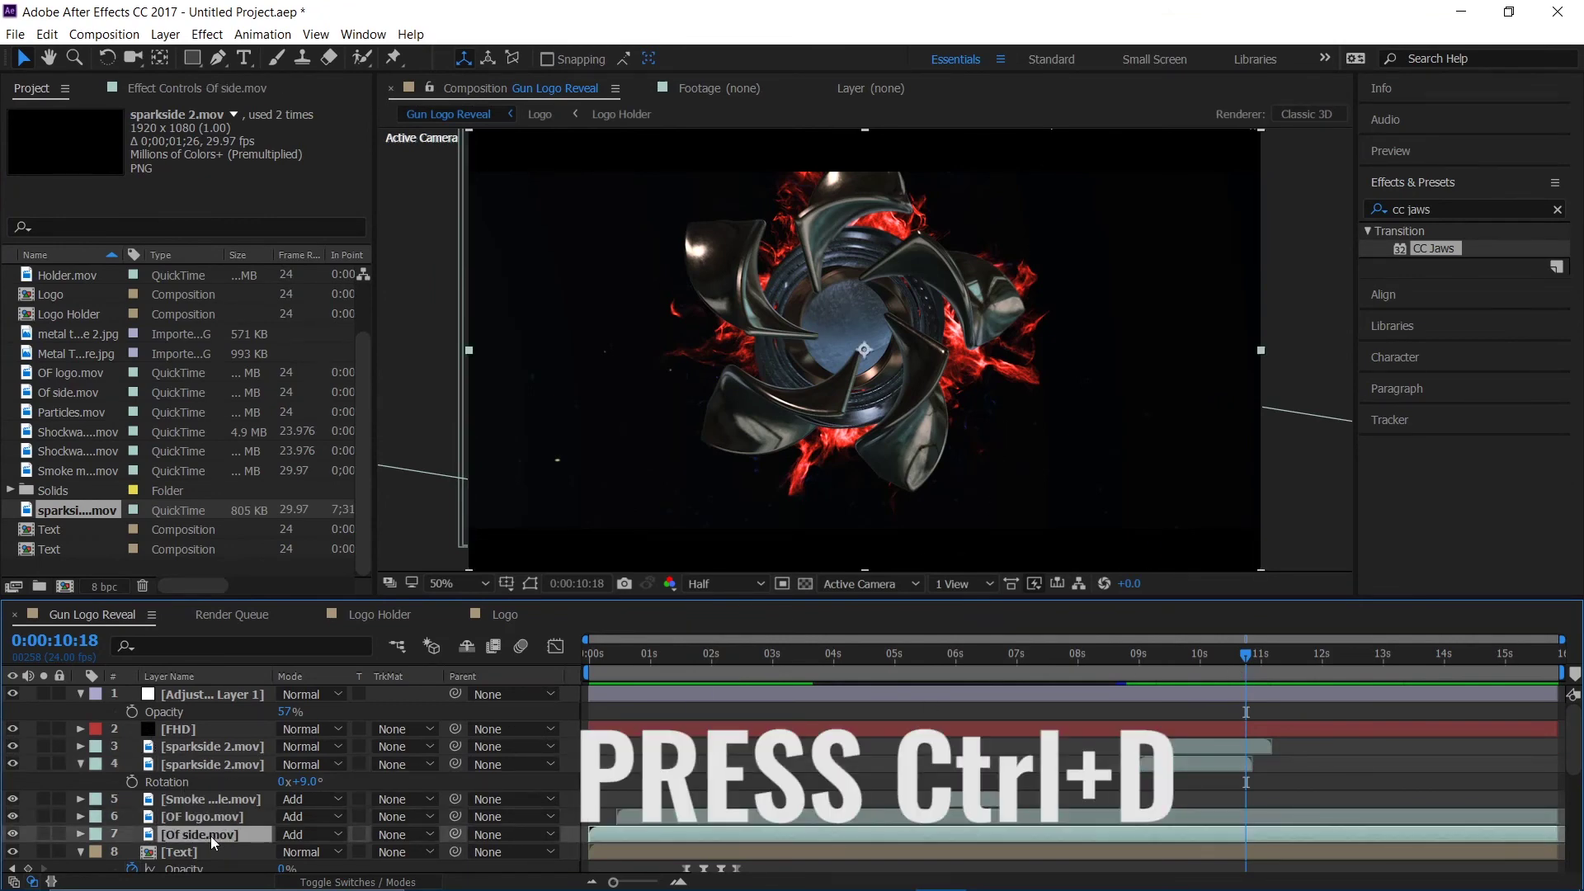
key(ctrl+d)
drag(634, 831, 1102, 810)
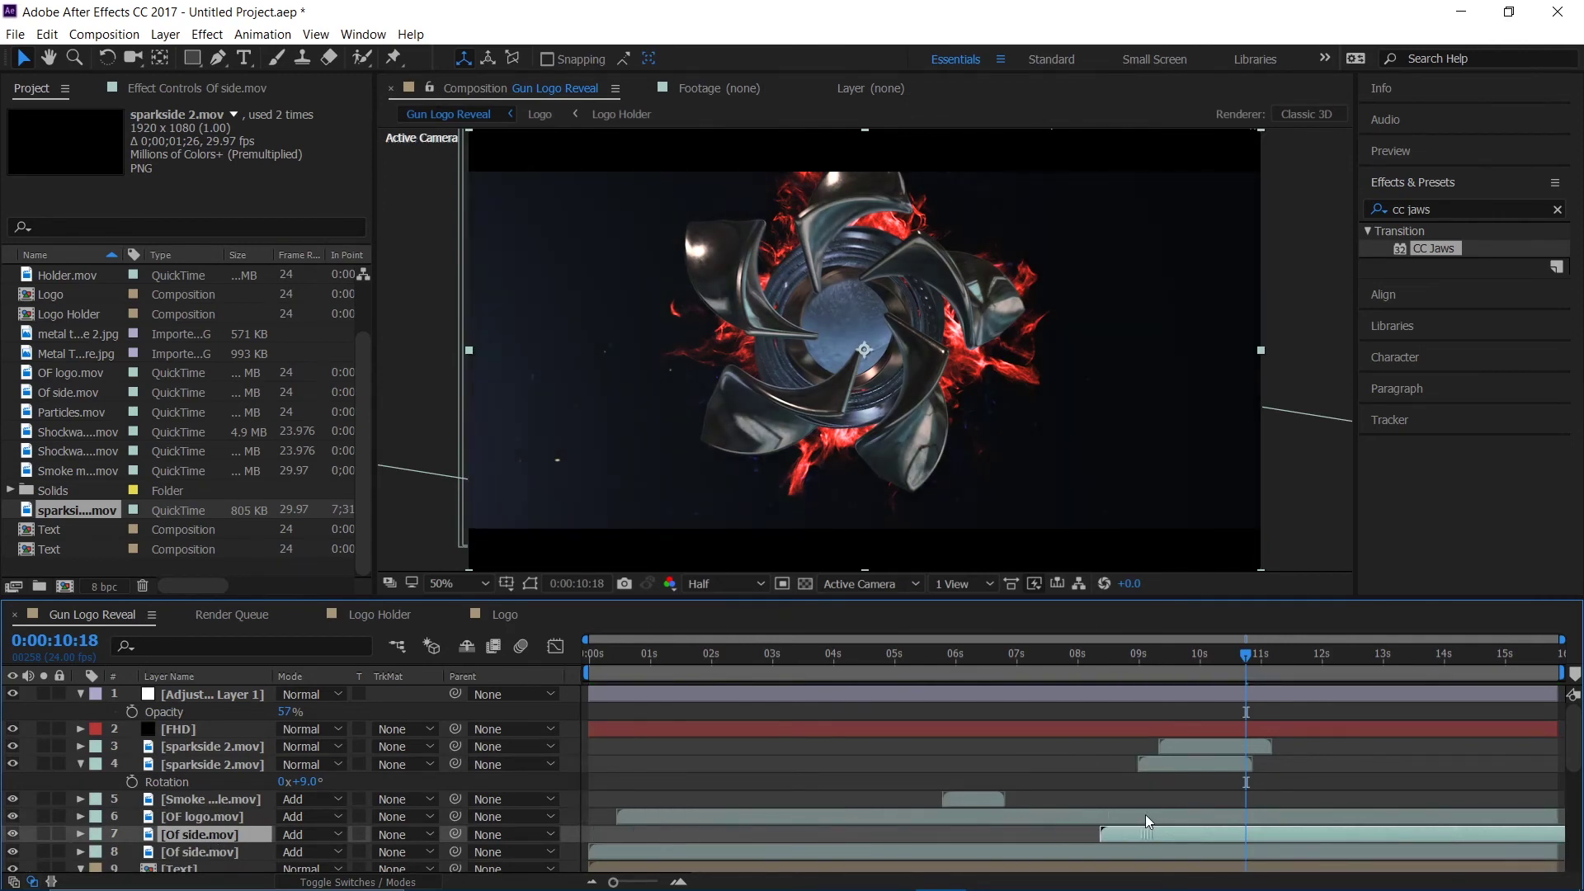
key(Home)
key(space)
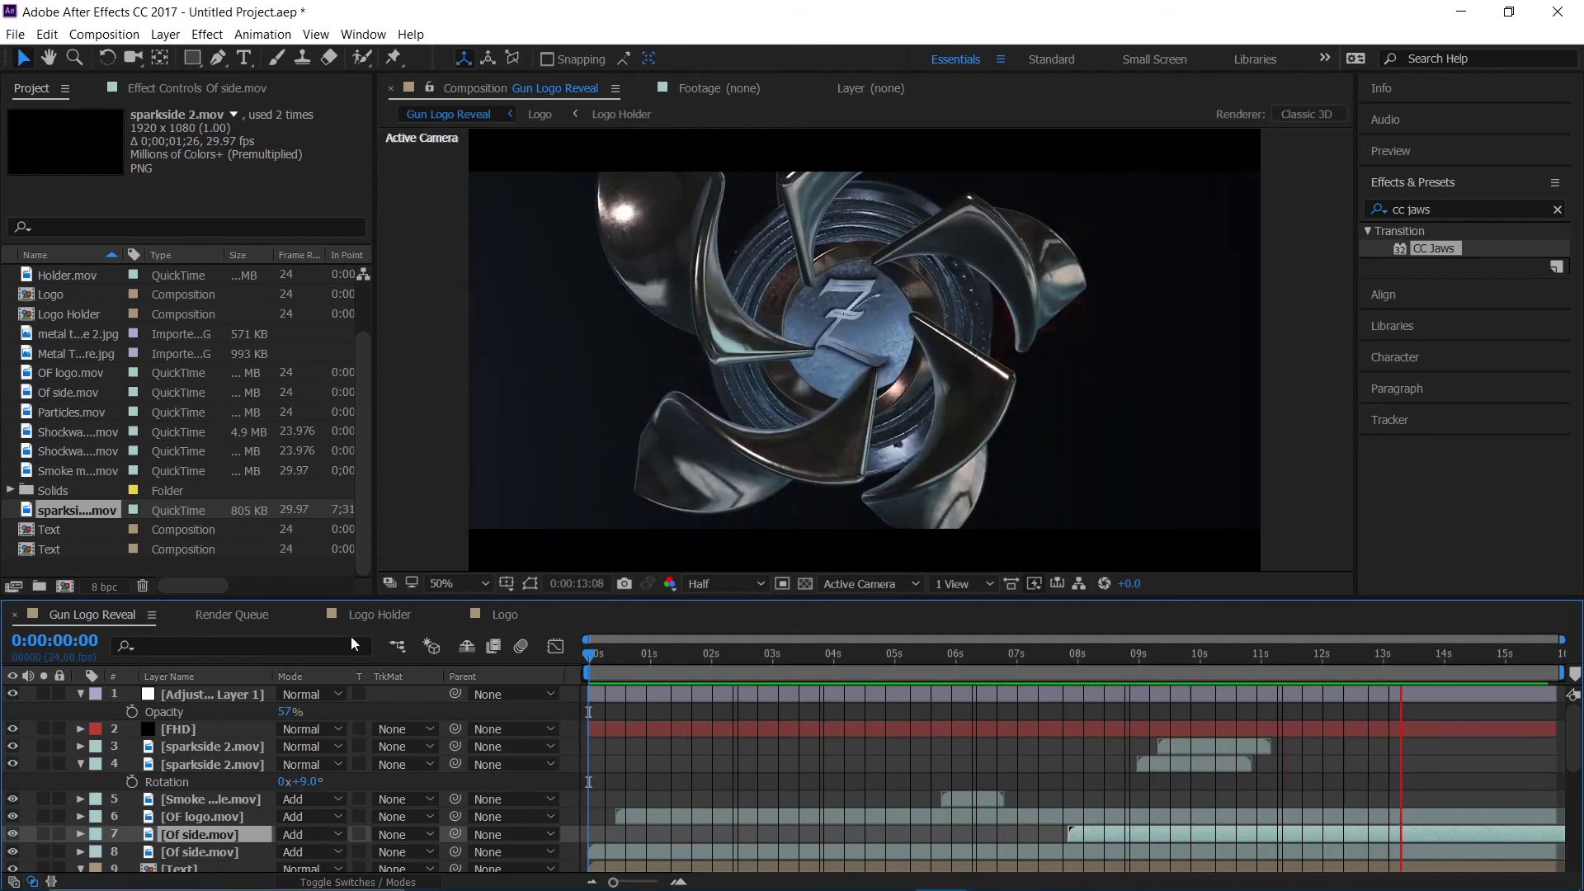
key(space)
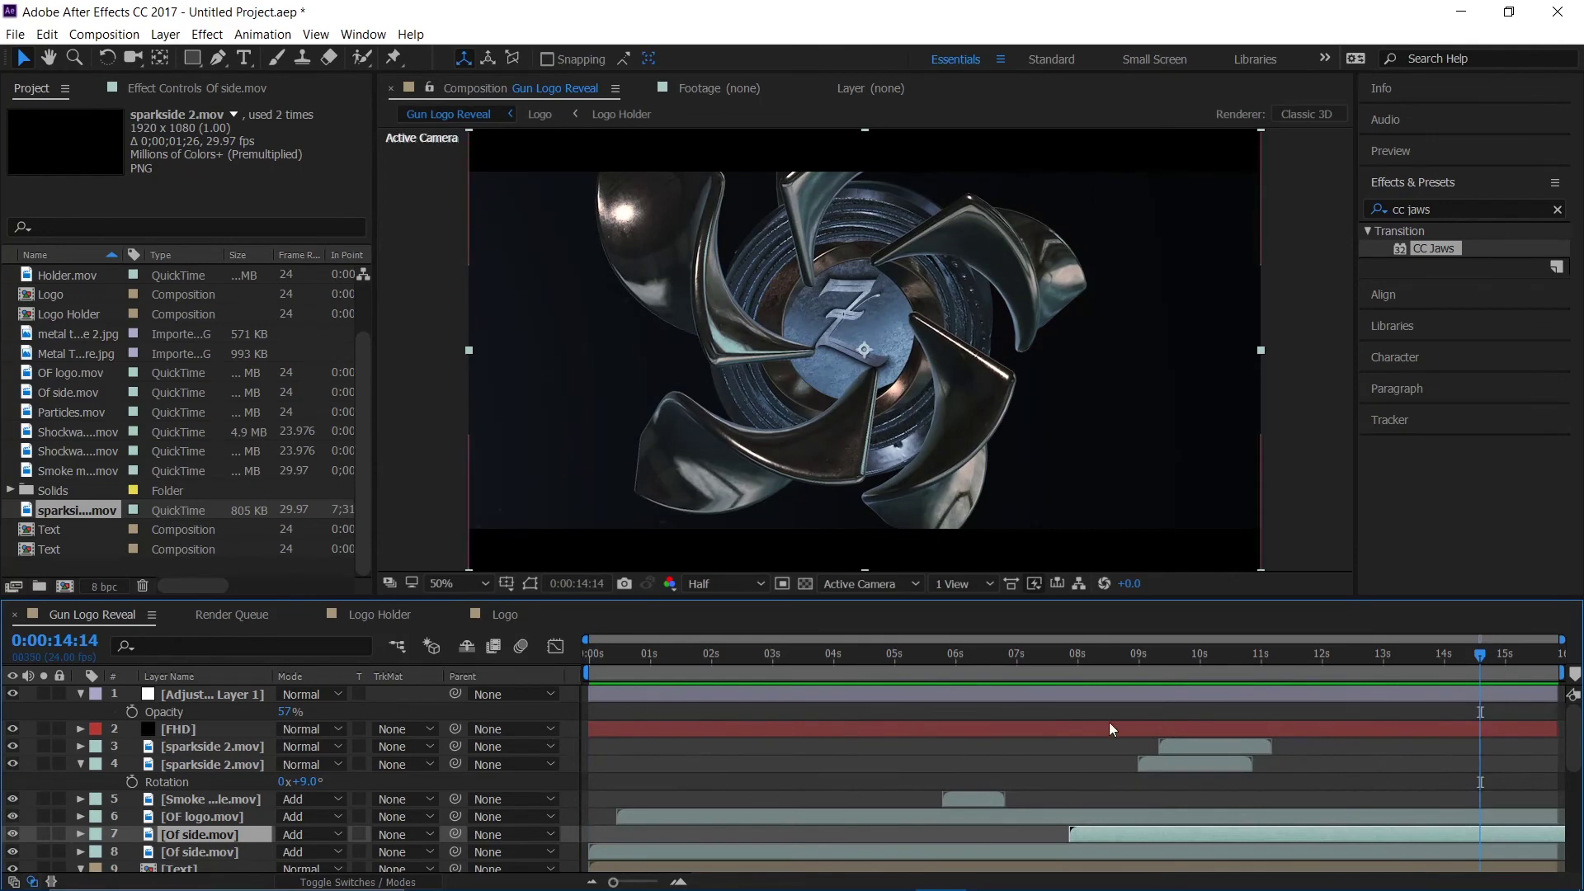
click(1047, 675)
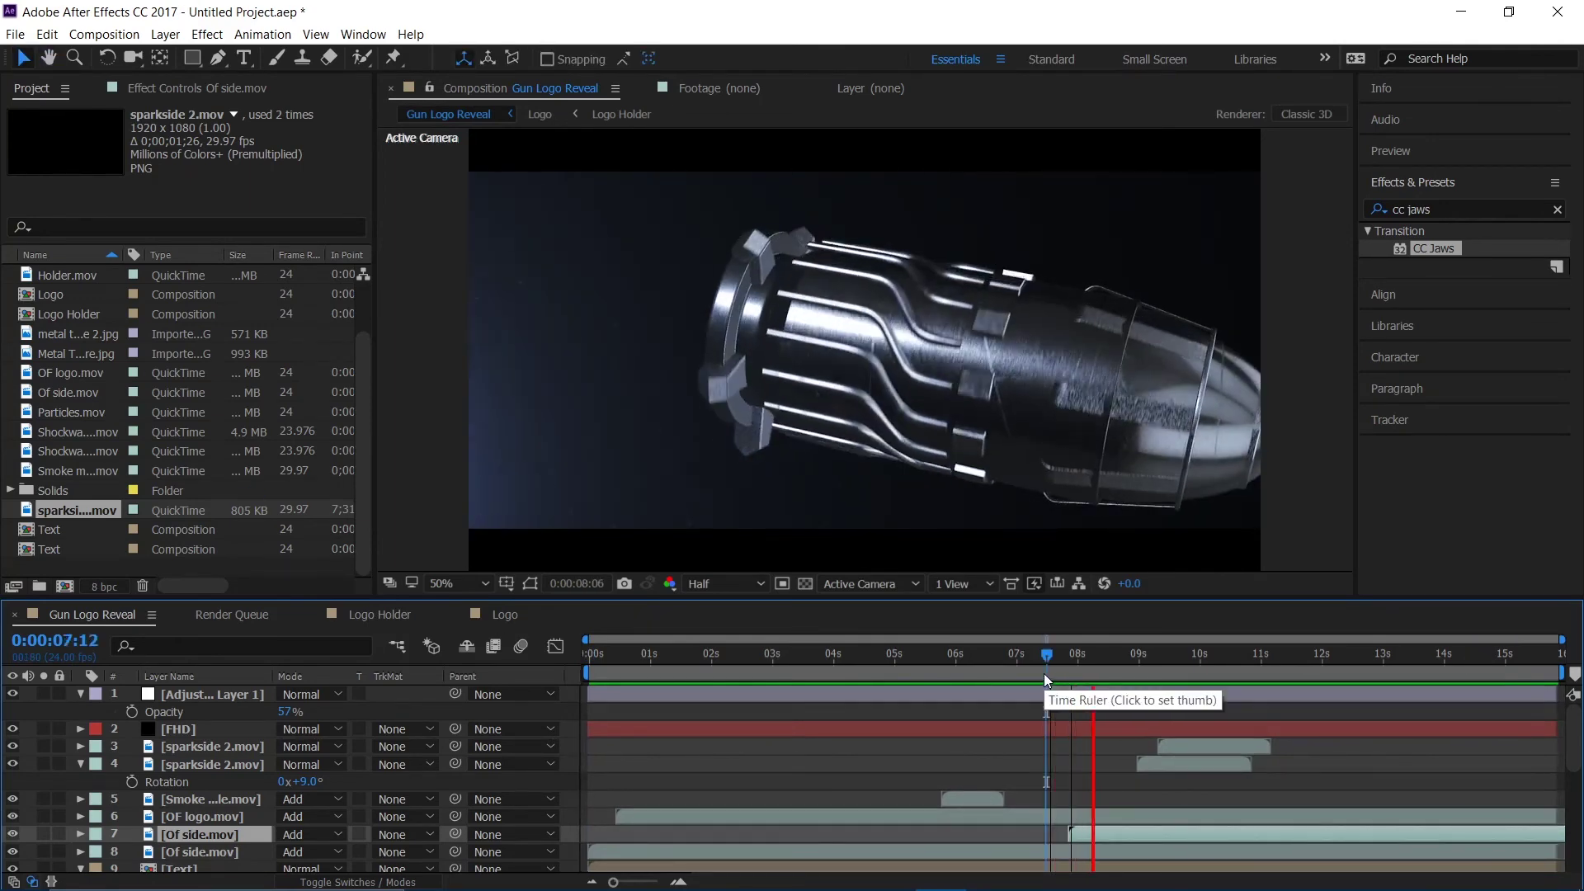
click(1097, 660)
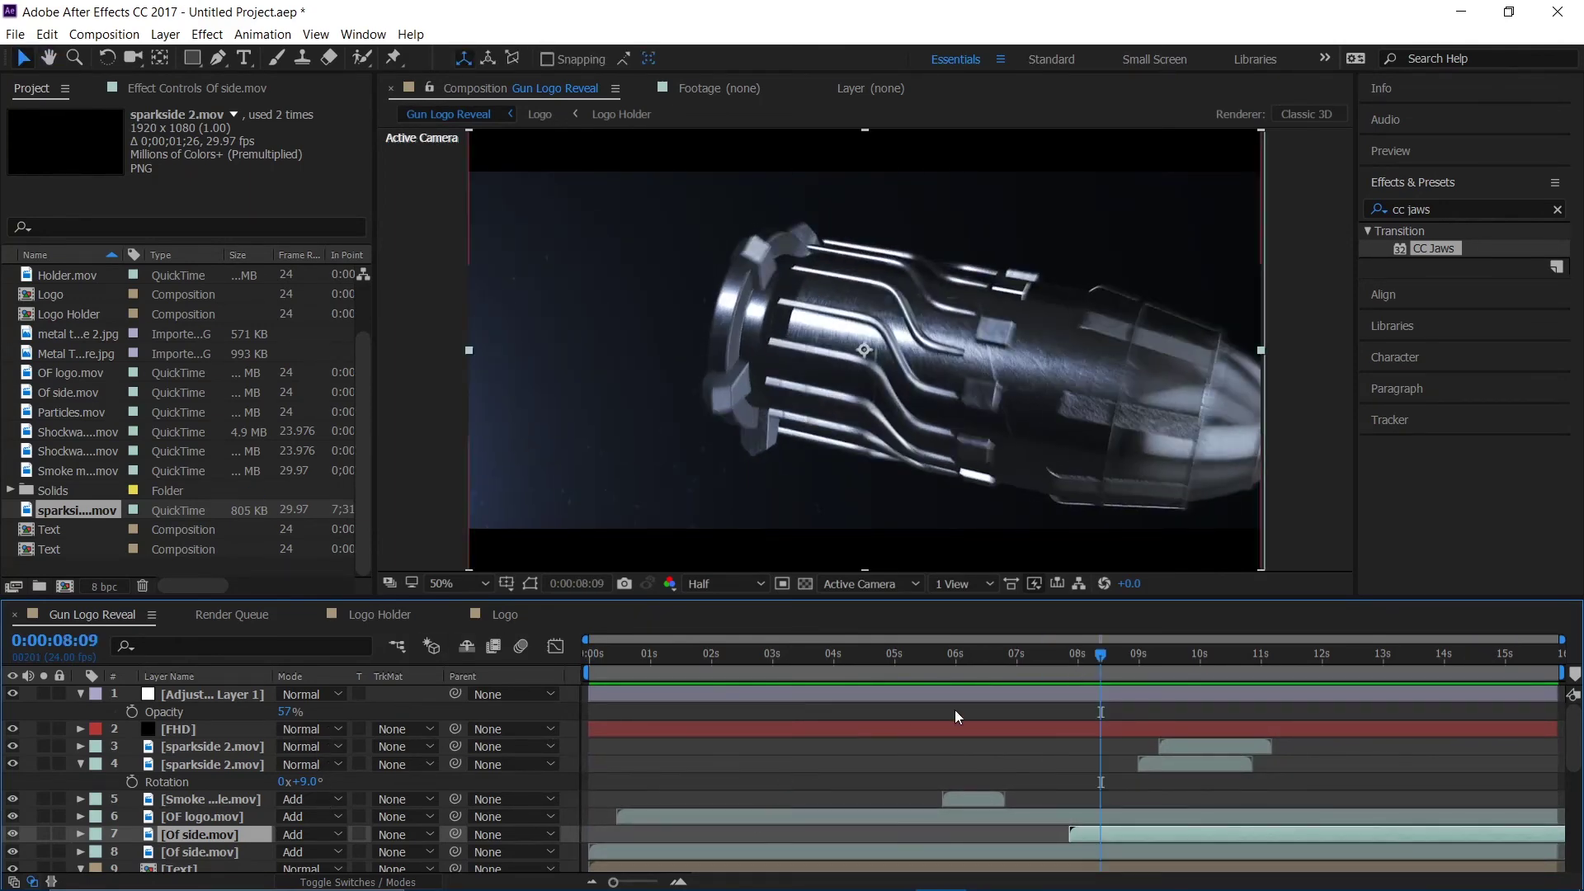
drag(1098, 664, 1074, 696)
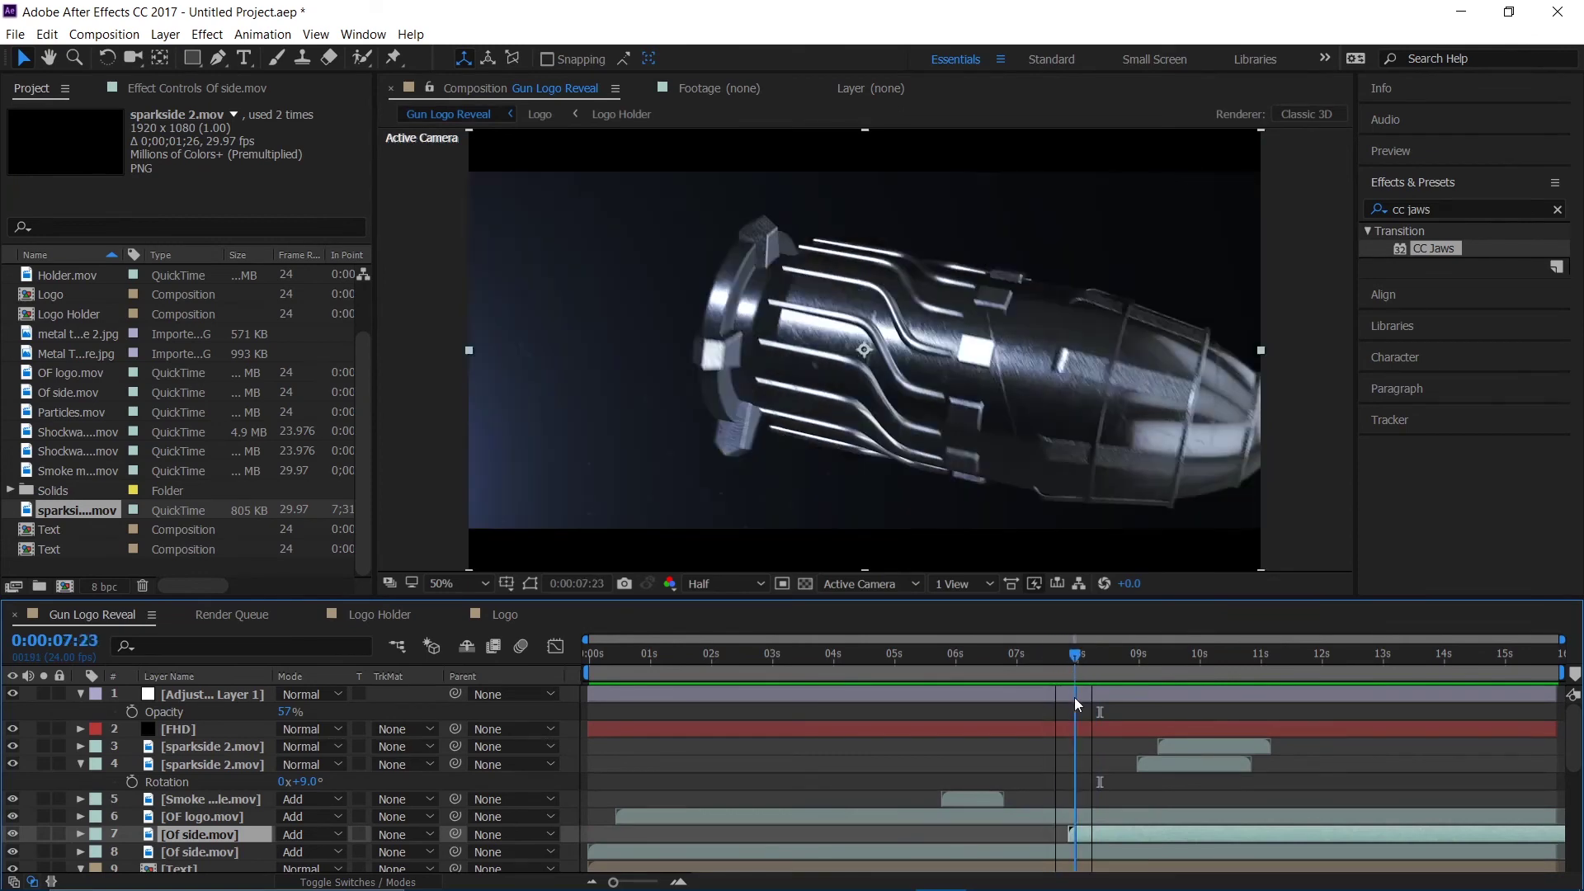
Step: Fade in the Of side.mov copy with opacity keyframes rising from 0% at 0:00:07:20 to 0:00:08:06, and preview the fade
key(t)
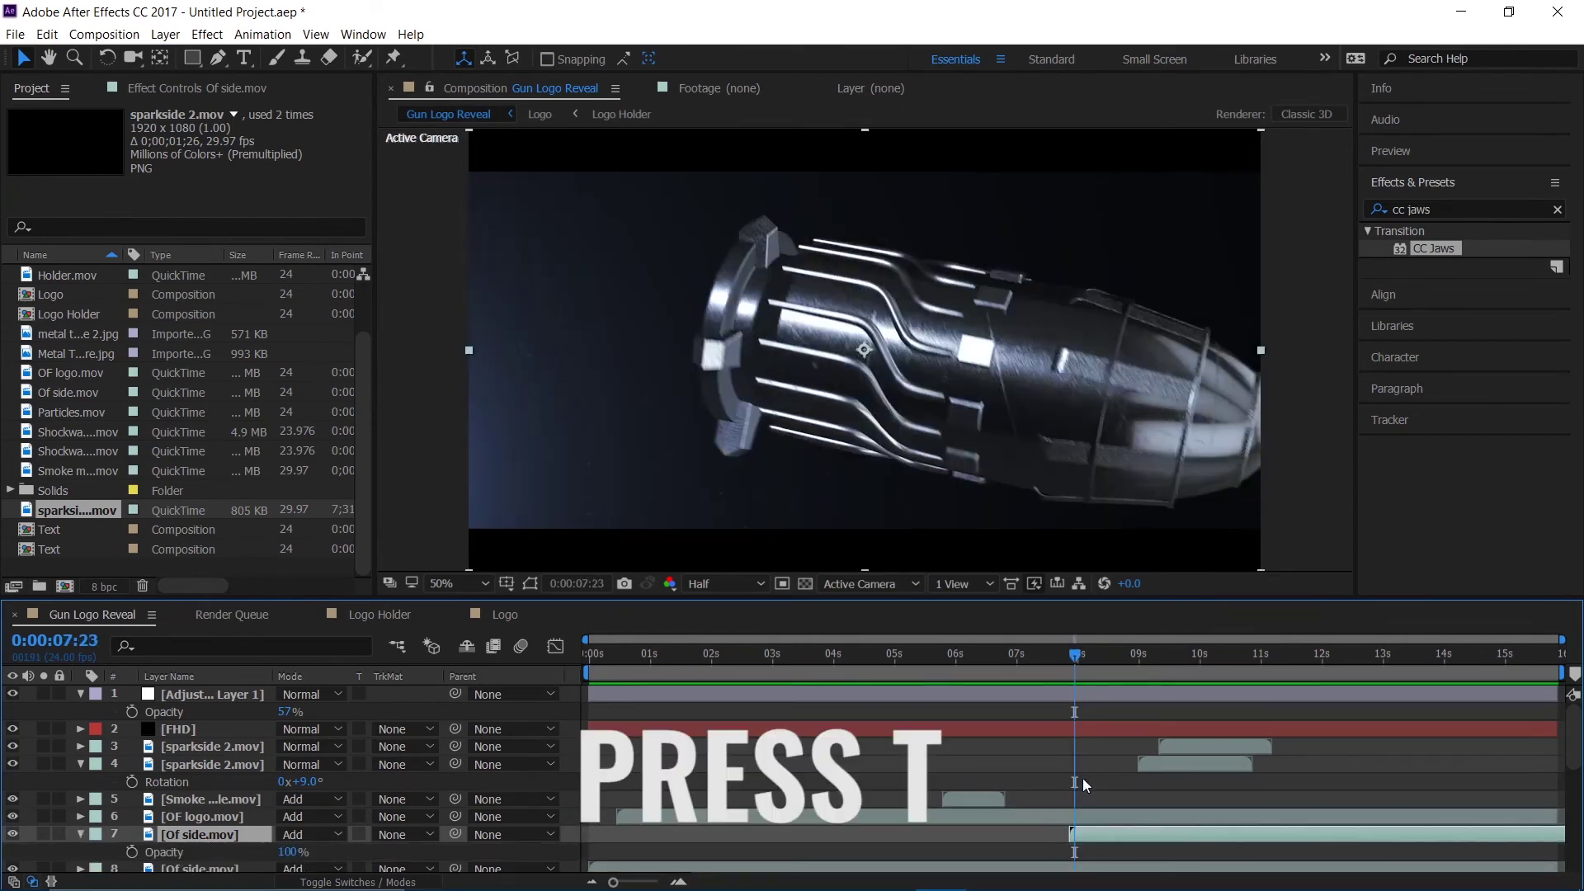
drag(1078, 656, 1070, 665)
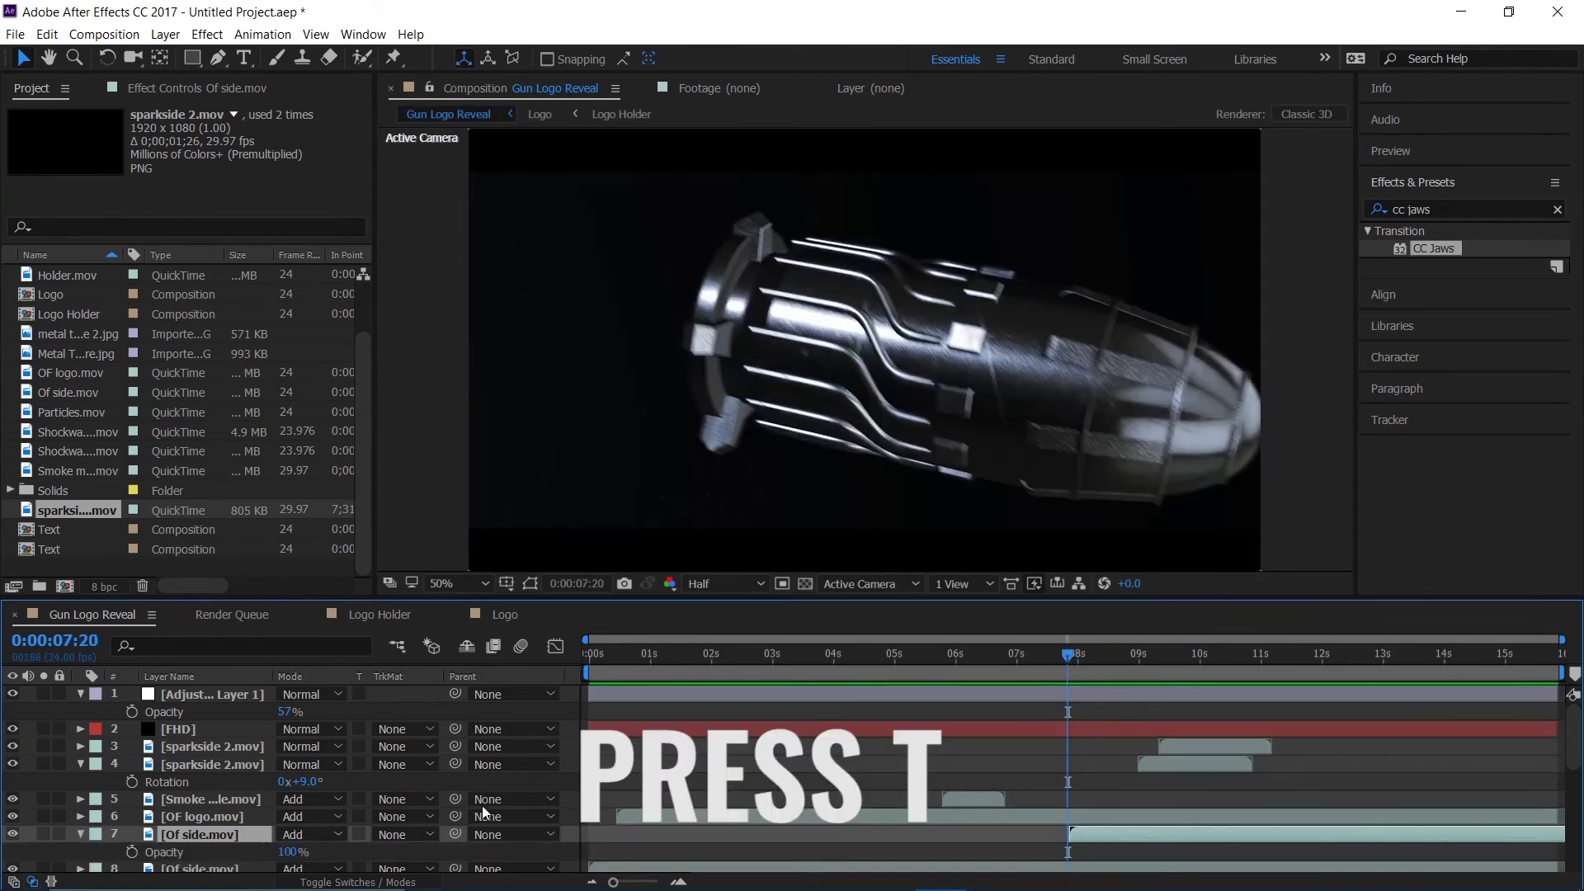
click(132, 852)
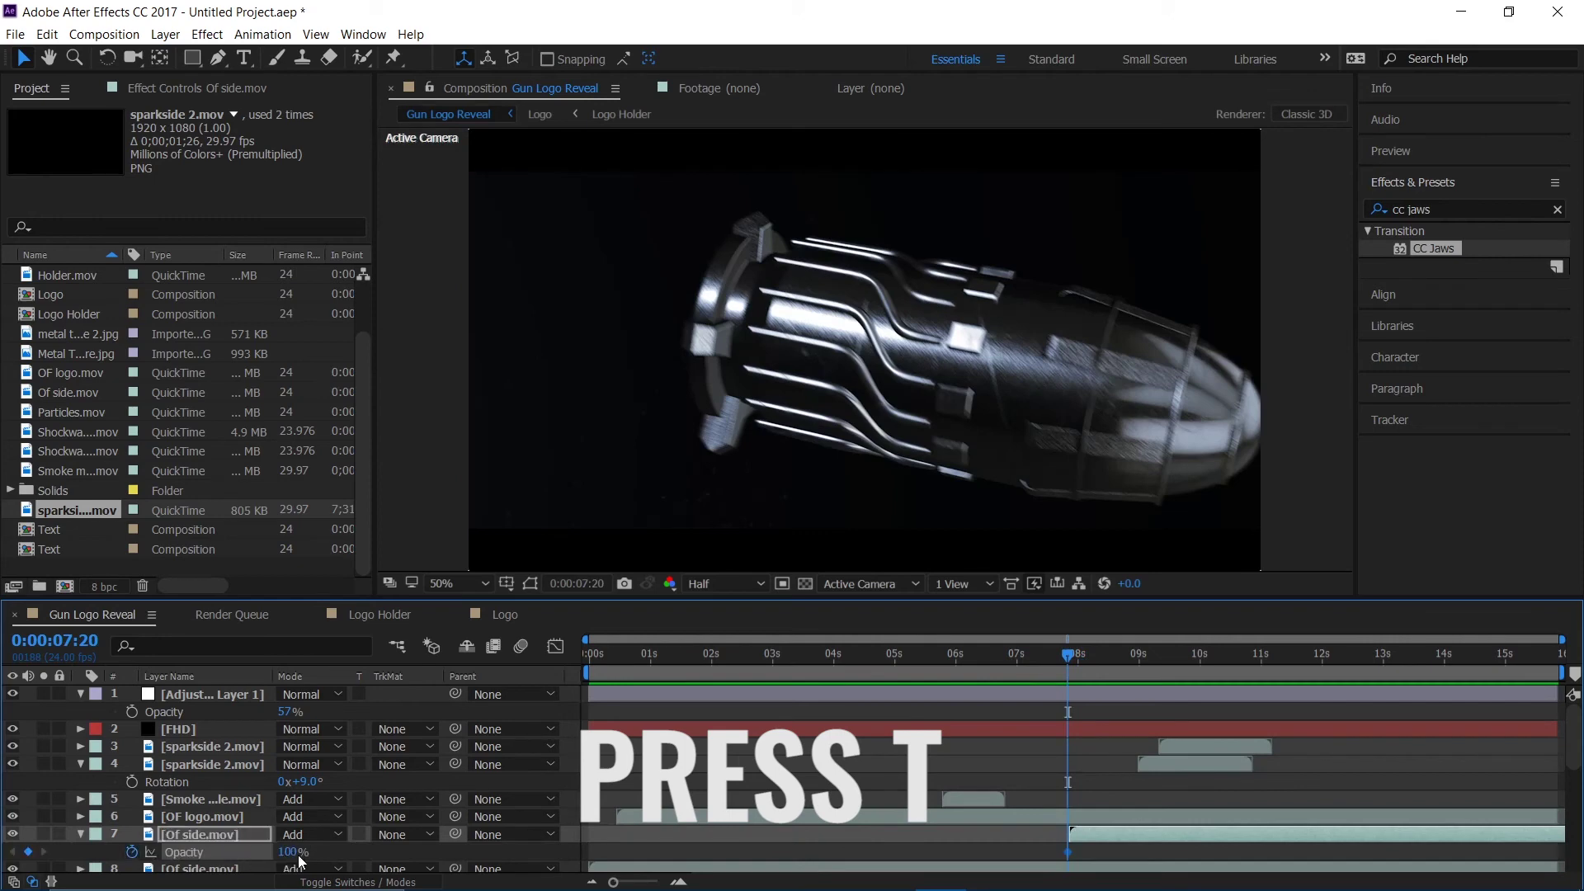
drag(275, 851, 231, 852)
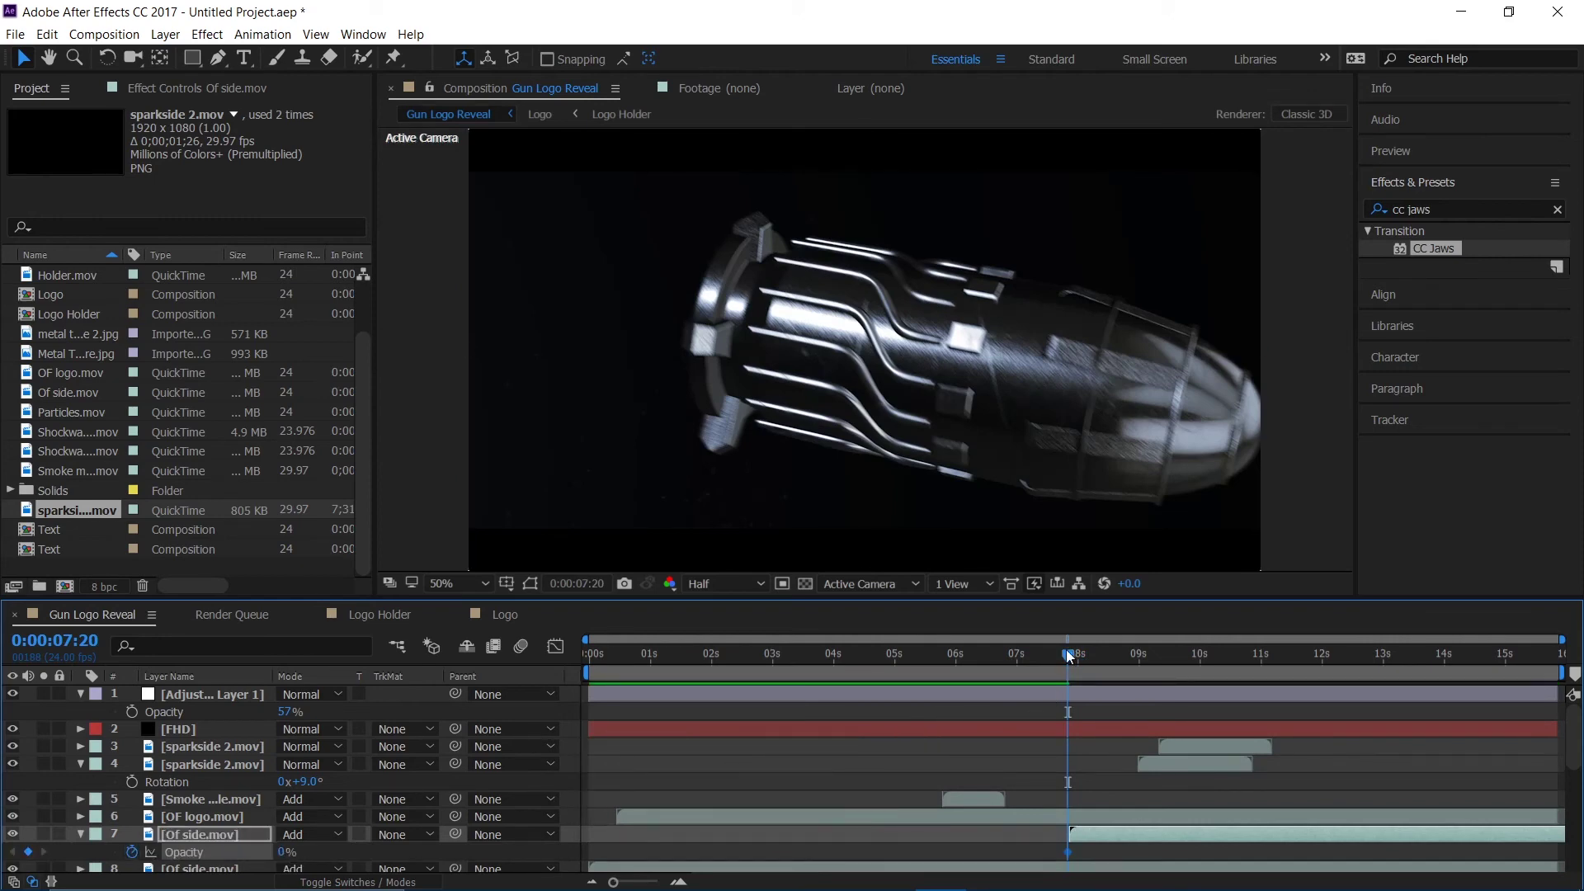
drag(1067, 657, 1093, 674)
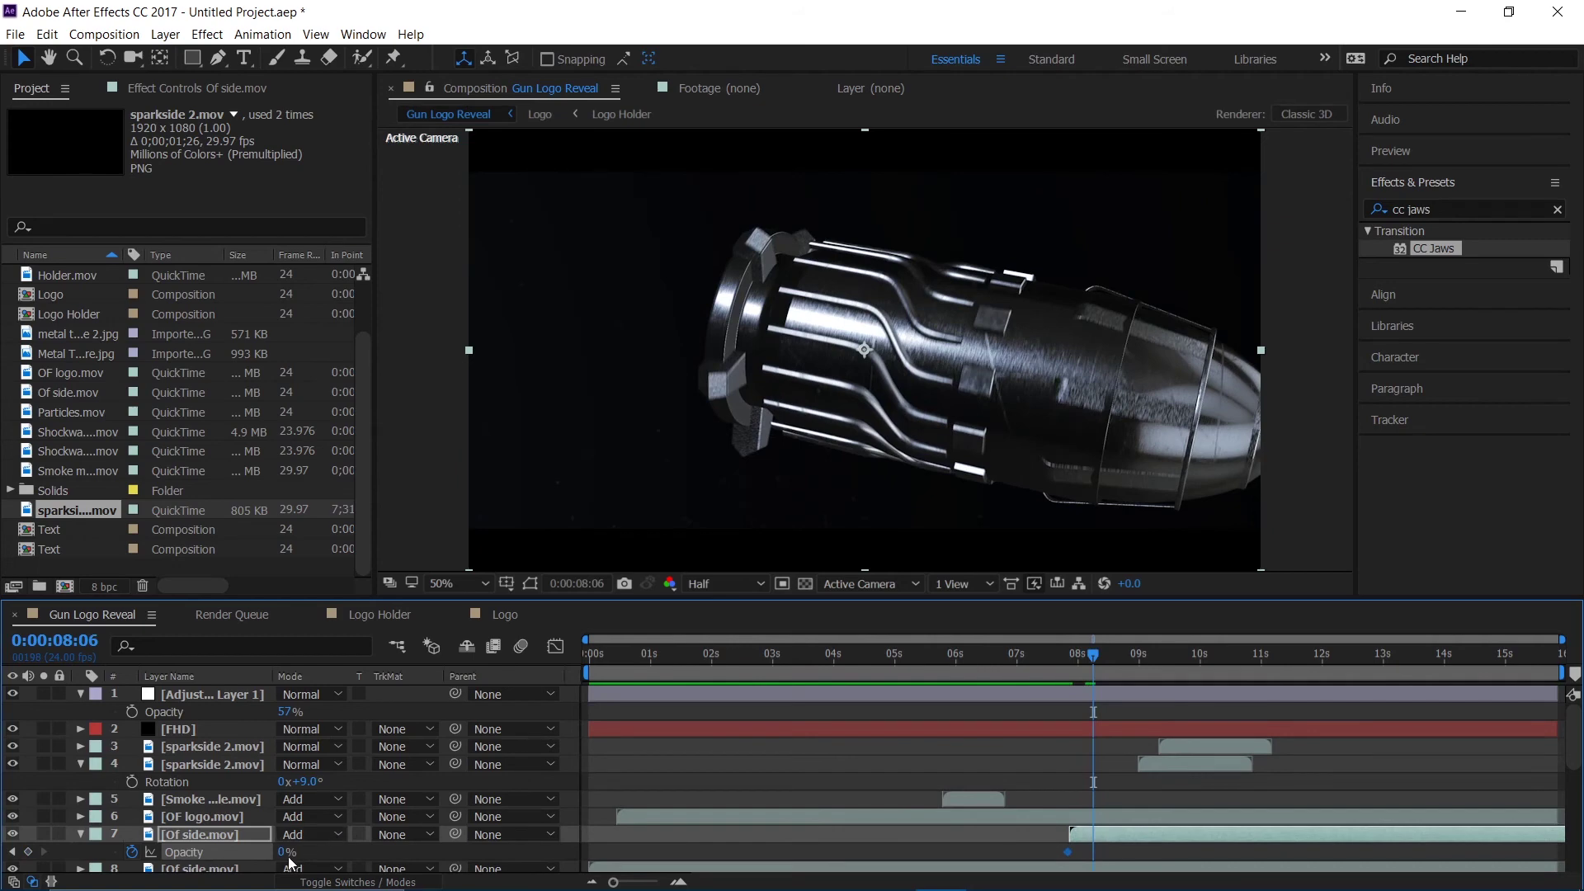
drag(287, 852, 305, 852)
drag(1045, 675, 982, 676)
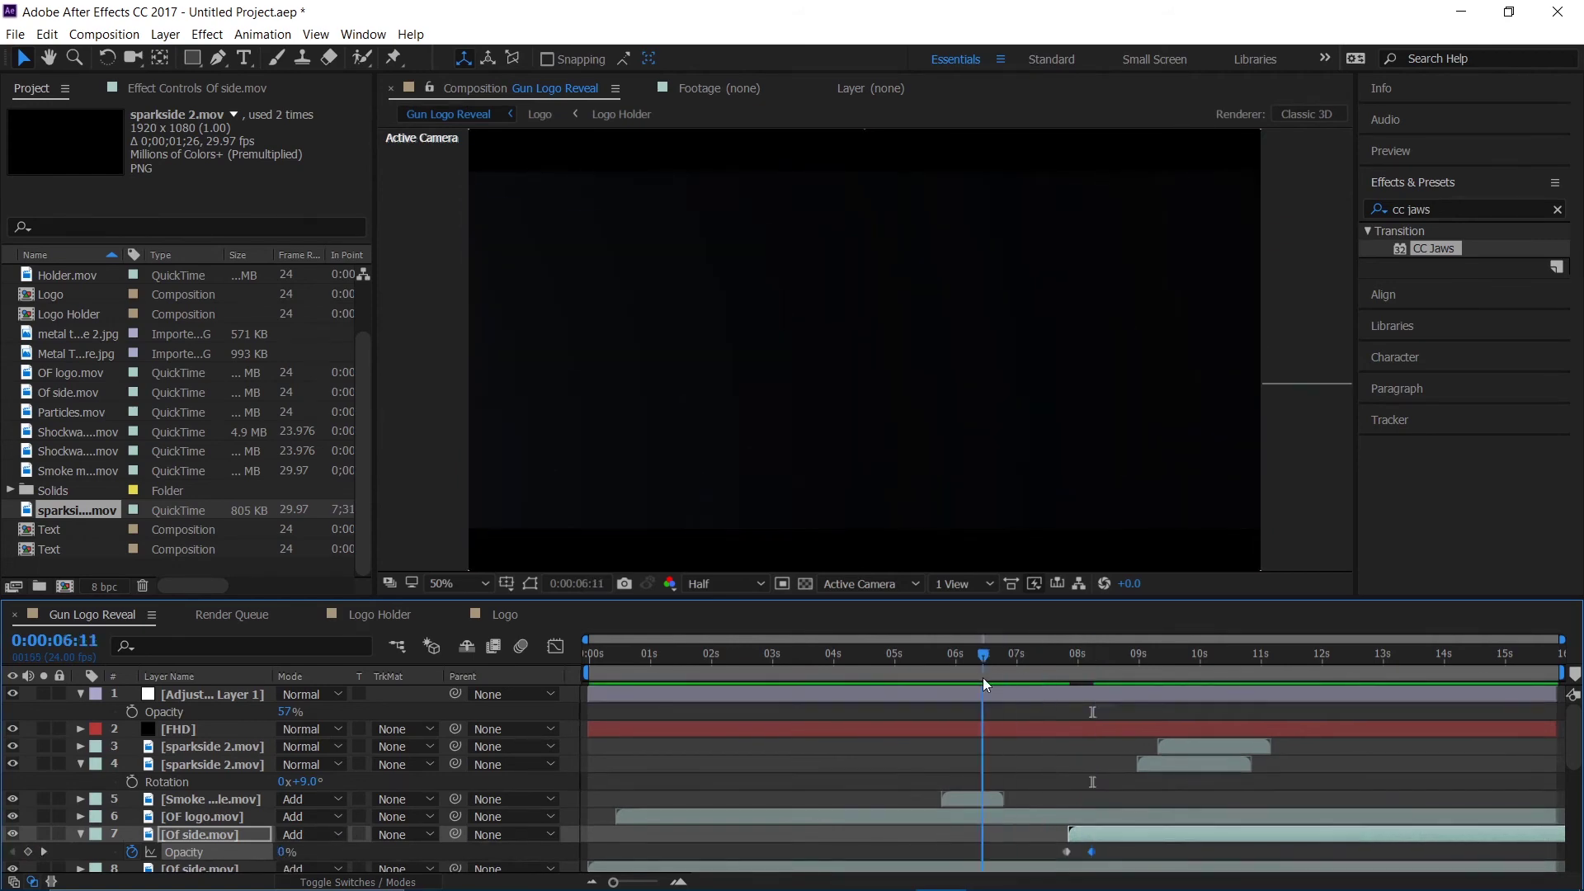
key(space)
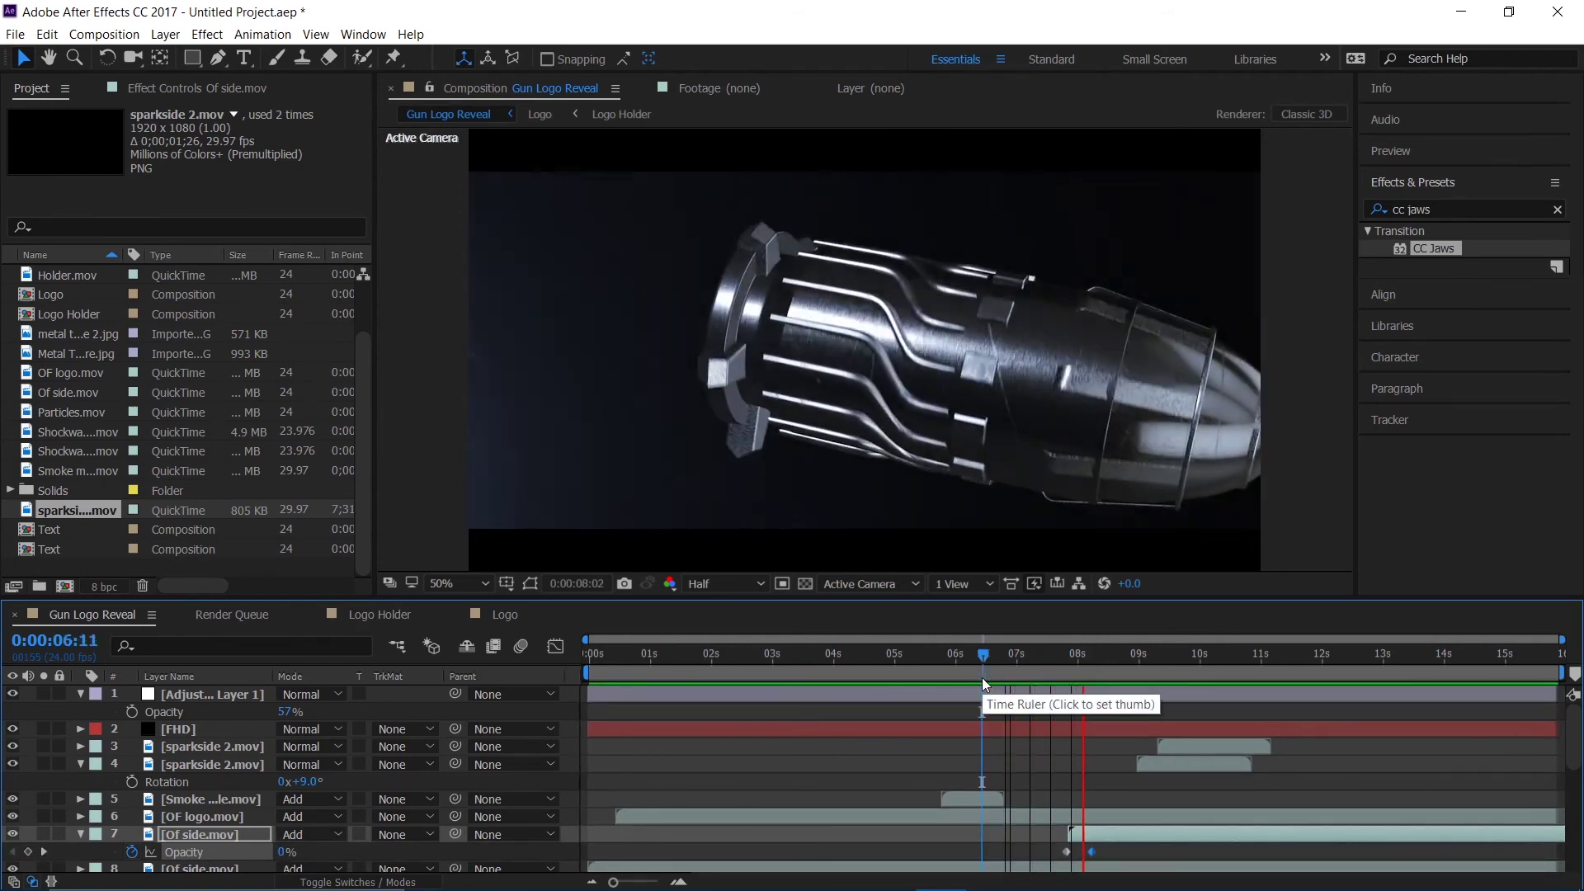
click(981, 677)
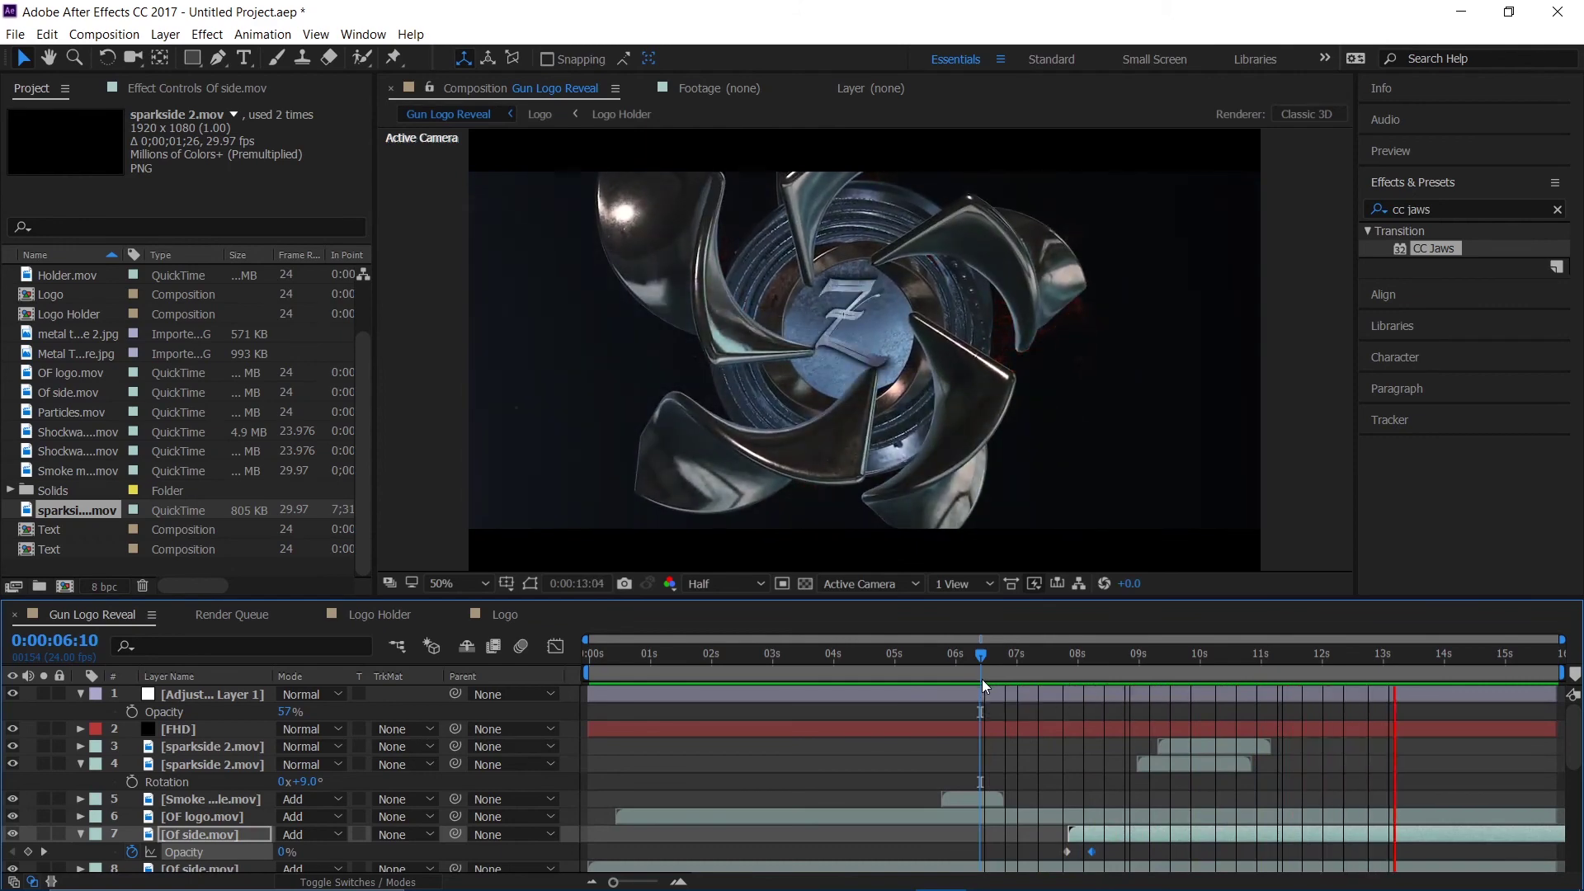
key(space)
Step: Add the Selective Color effect to Adjustment Layer 1, with the time at the first frame
drag(952, 674, 464, 660)
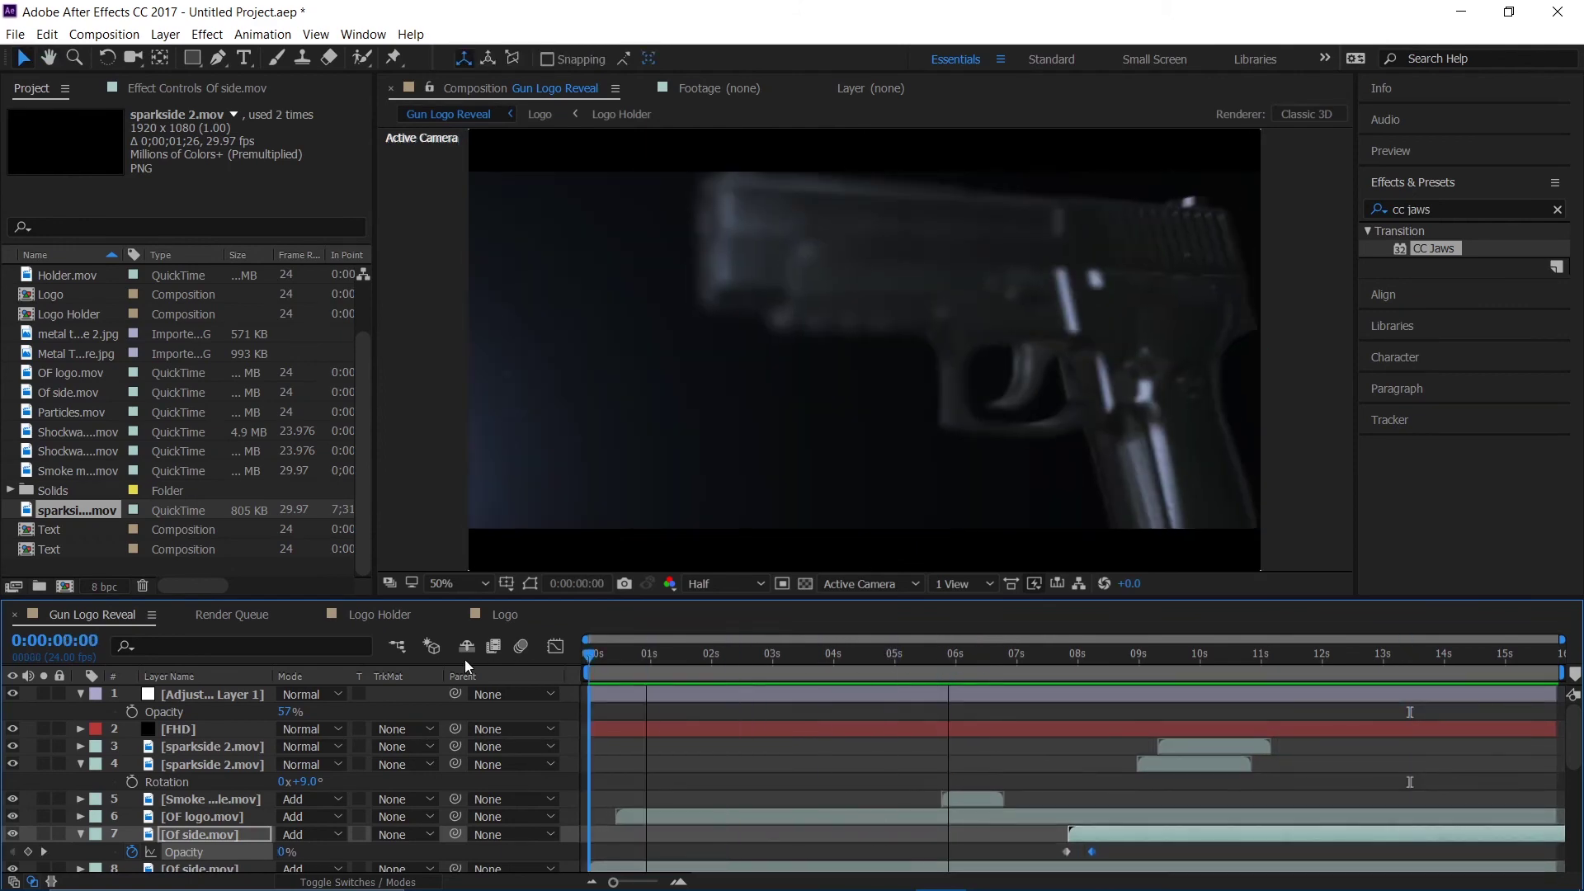
click(190, 695)
click(212, 88)
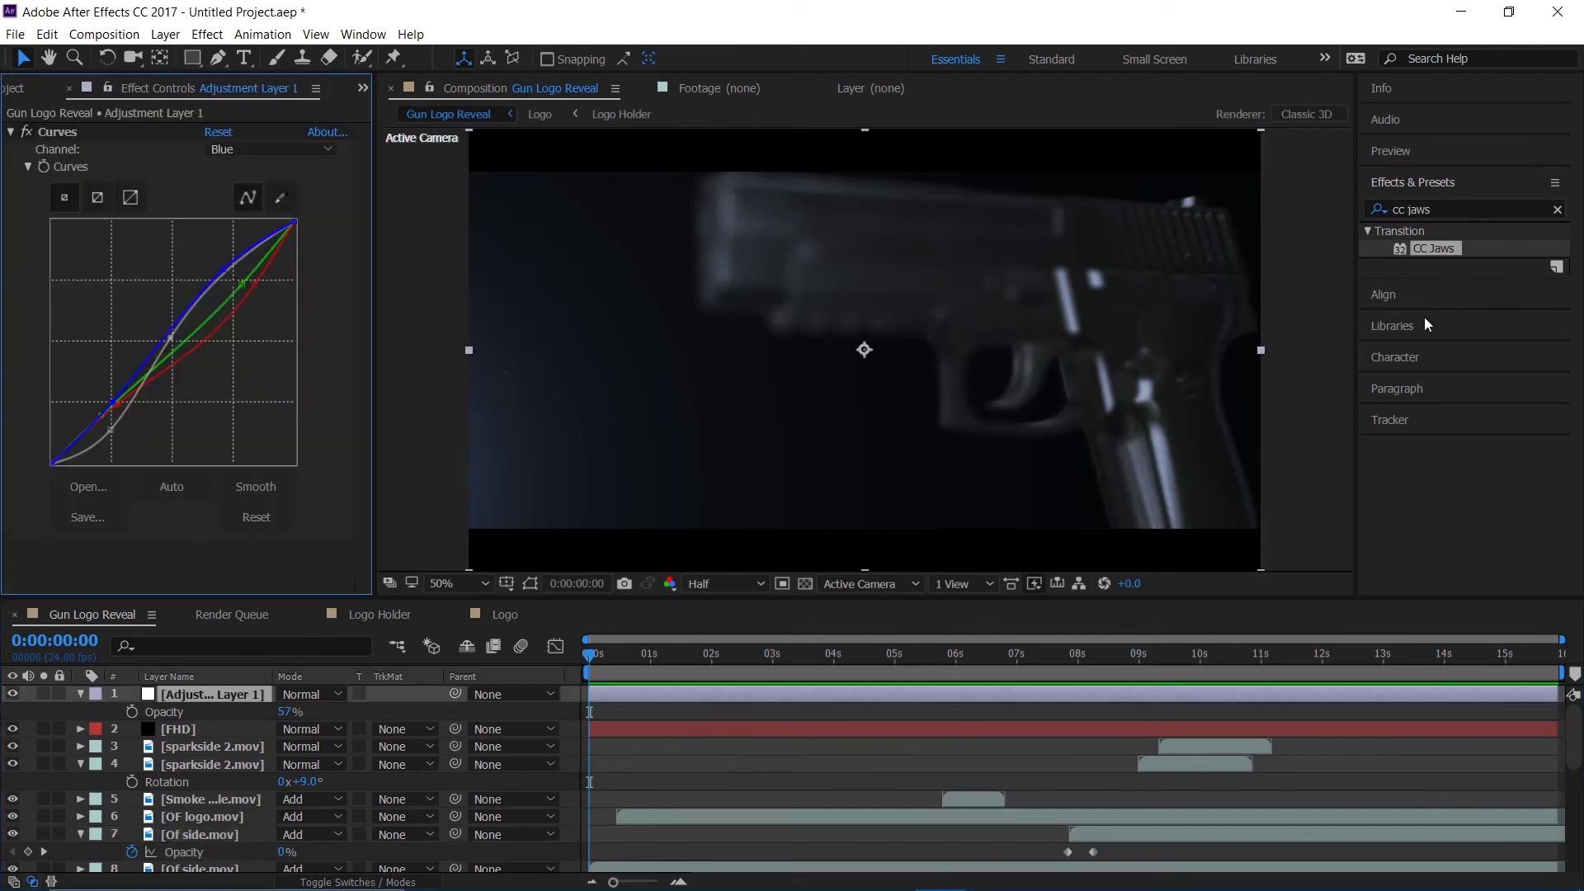
click(1441, 208)
text(sele)
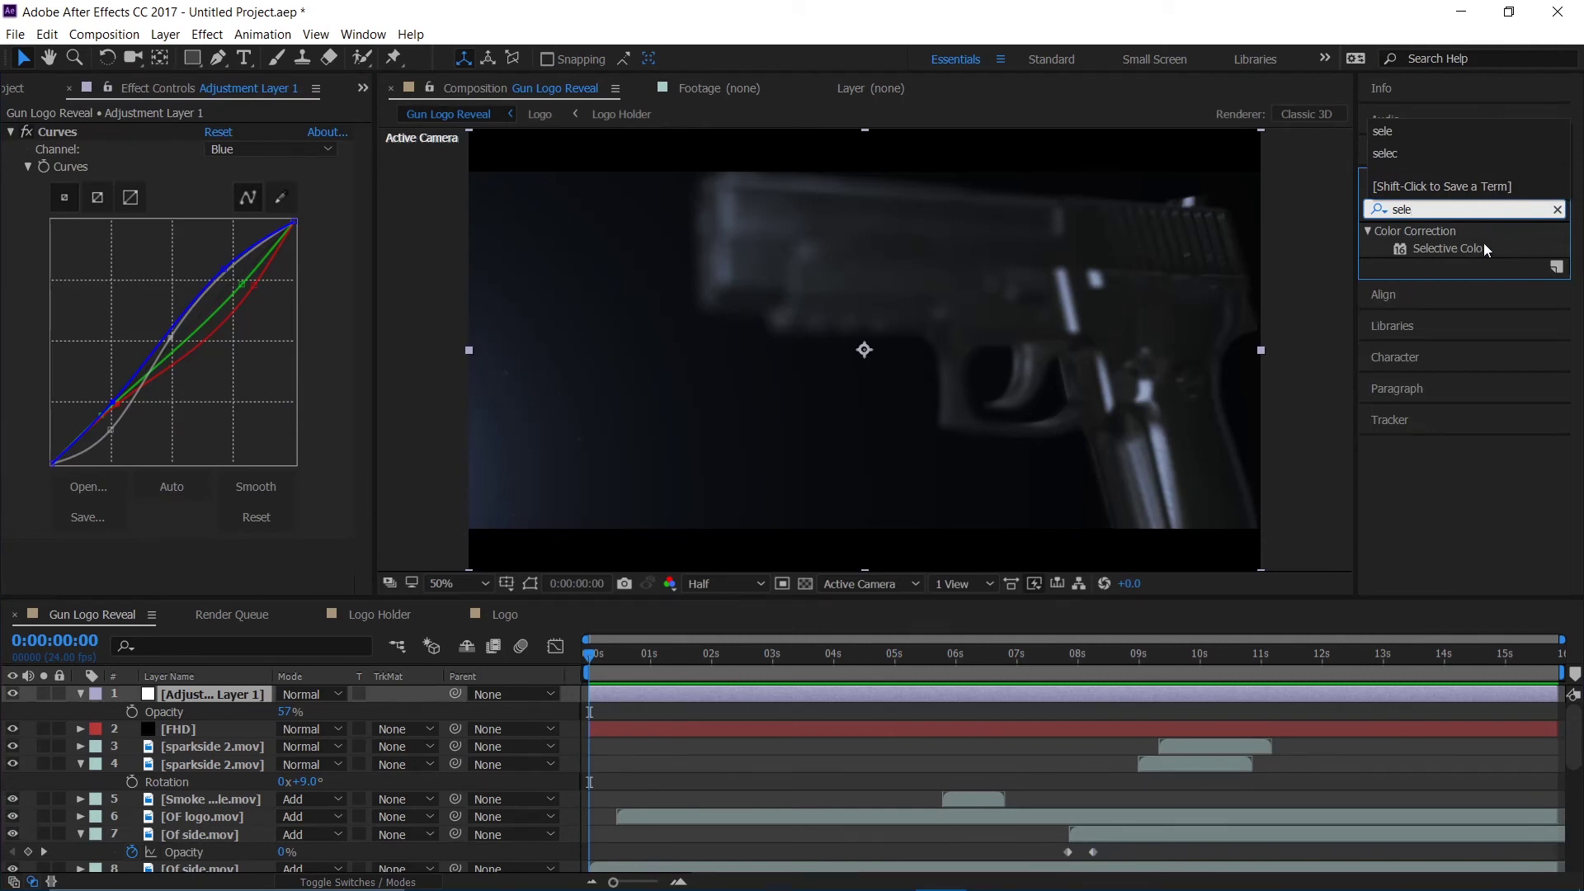
double_click(1451, 249)
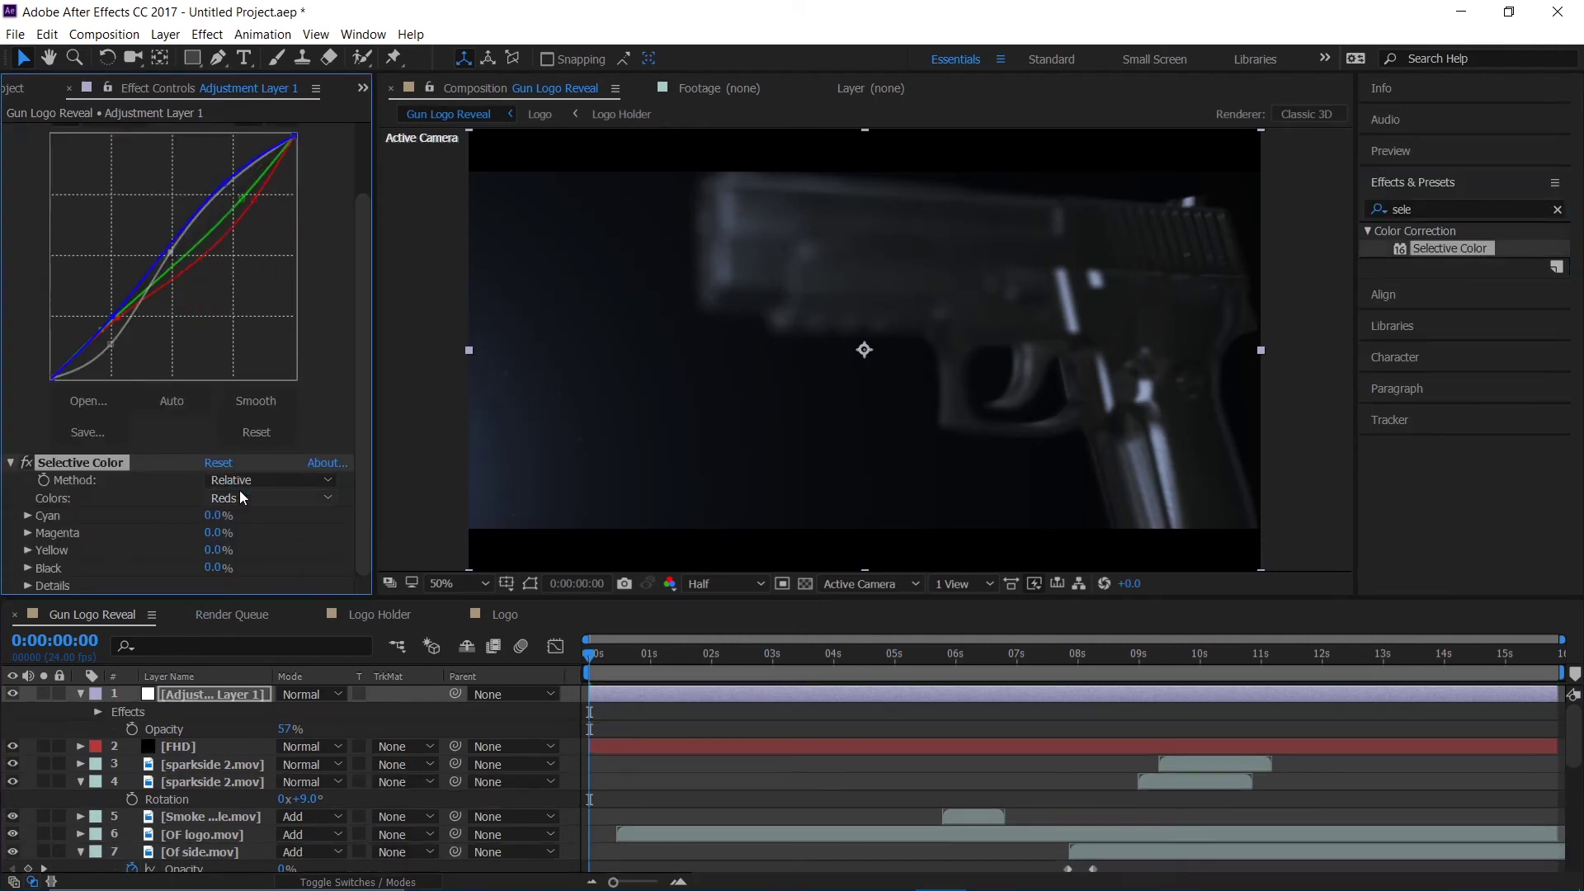
Step: Set Selective Color for the Blacks to Cyan 15%, Magenta 4%, Yellow 4% and Black 18%
click(240, 496)
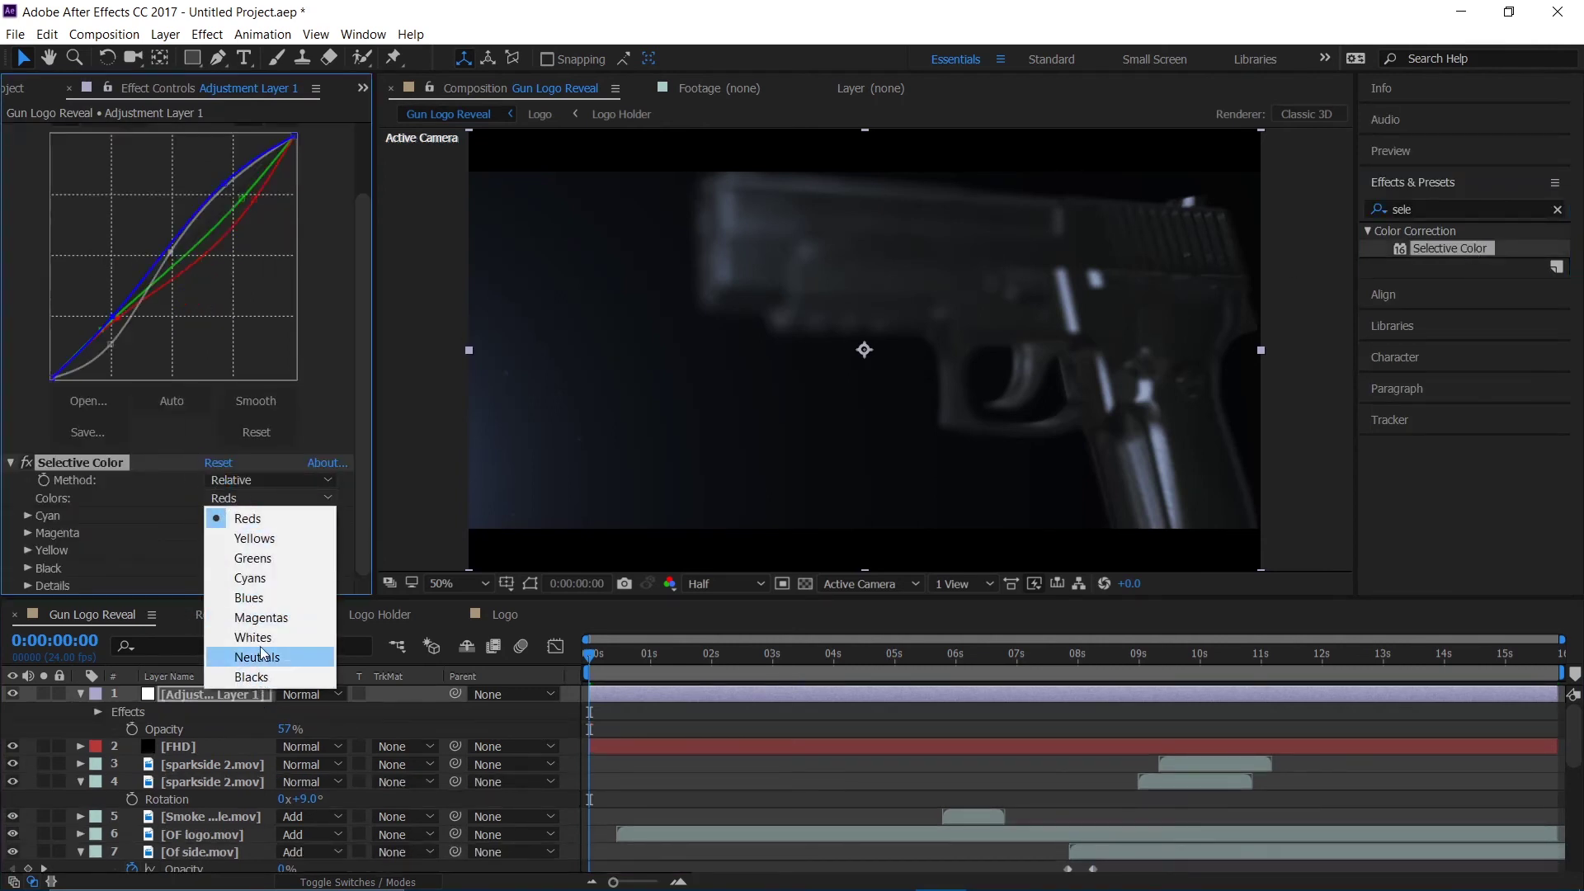
click(254, 676)
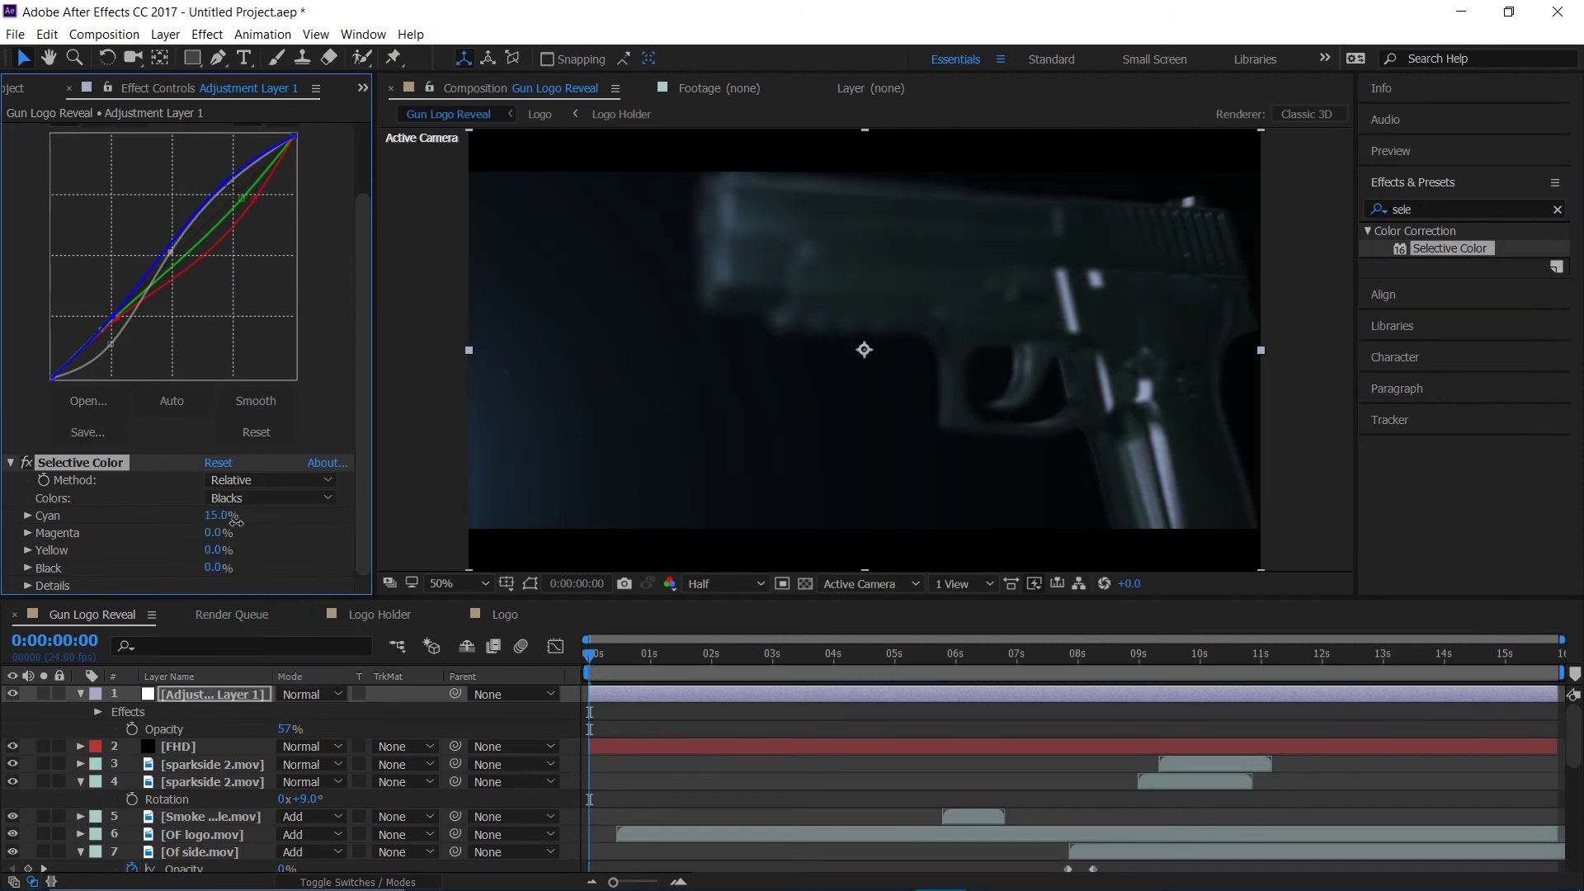
drag(220, 534, 216, 534)
drag(223, 553, 201, 553)
click(229, 563)
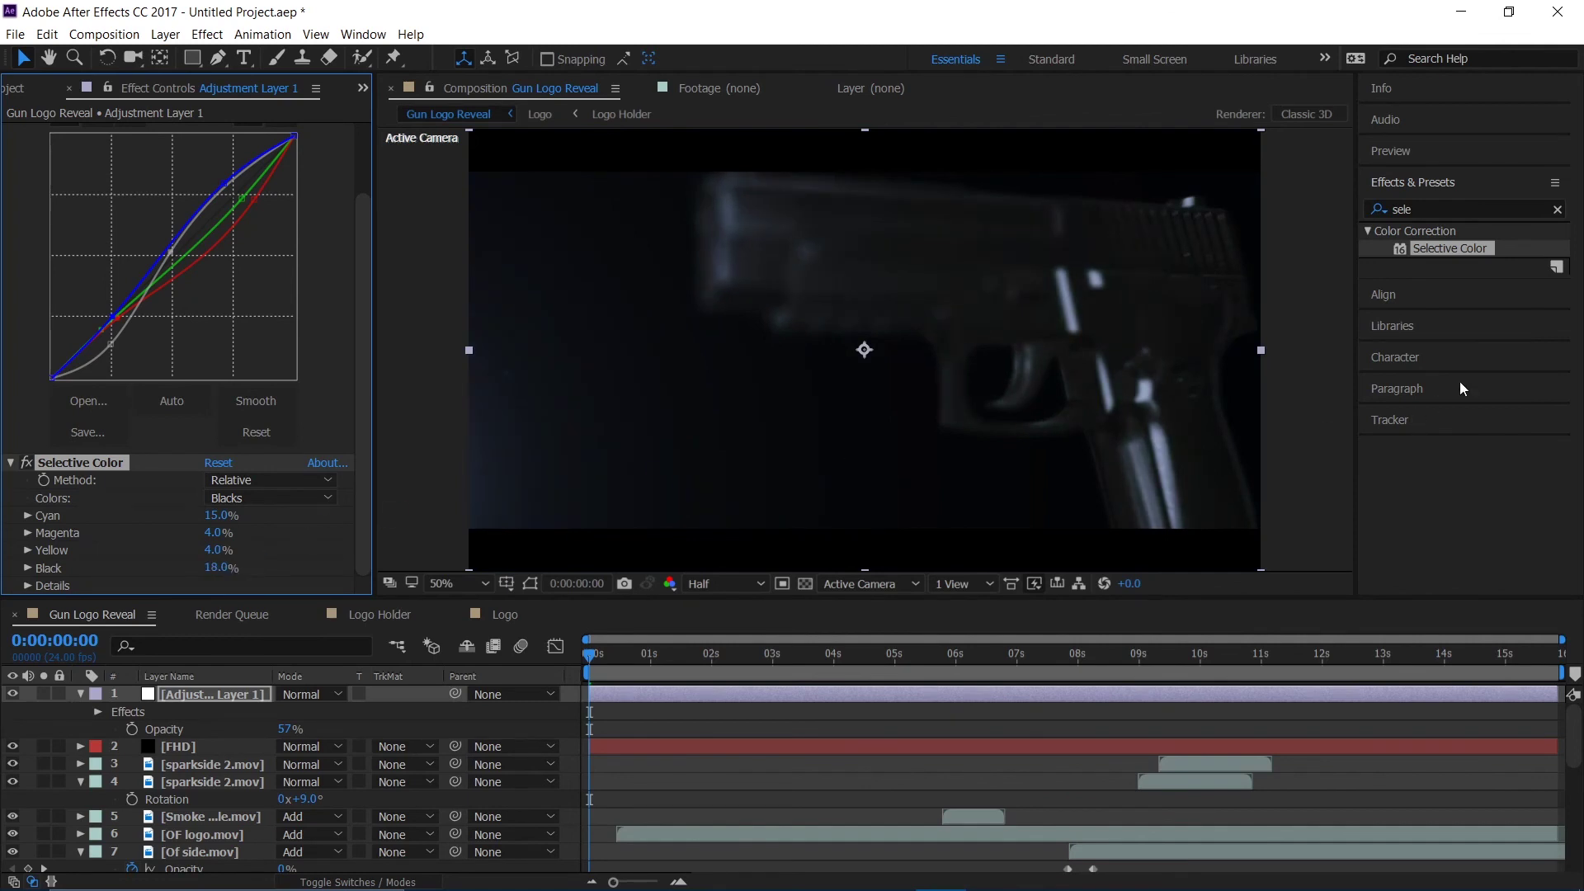
Step: Insert a second Selective Color between Curves and the first one, with its Blacks at Yellow -13% and Black -5%
drag(1451, 254, 228, 450)
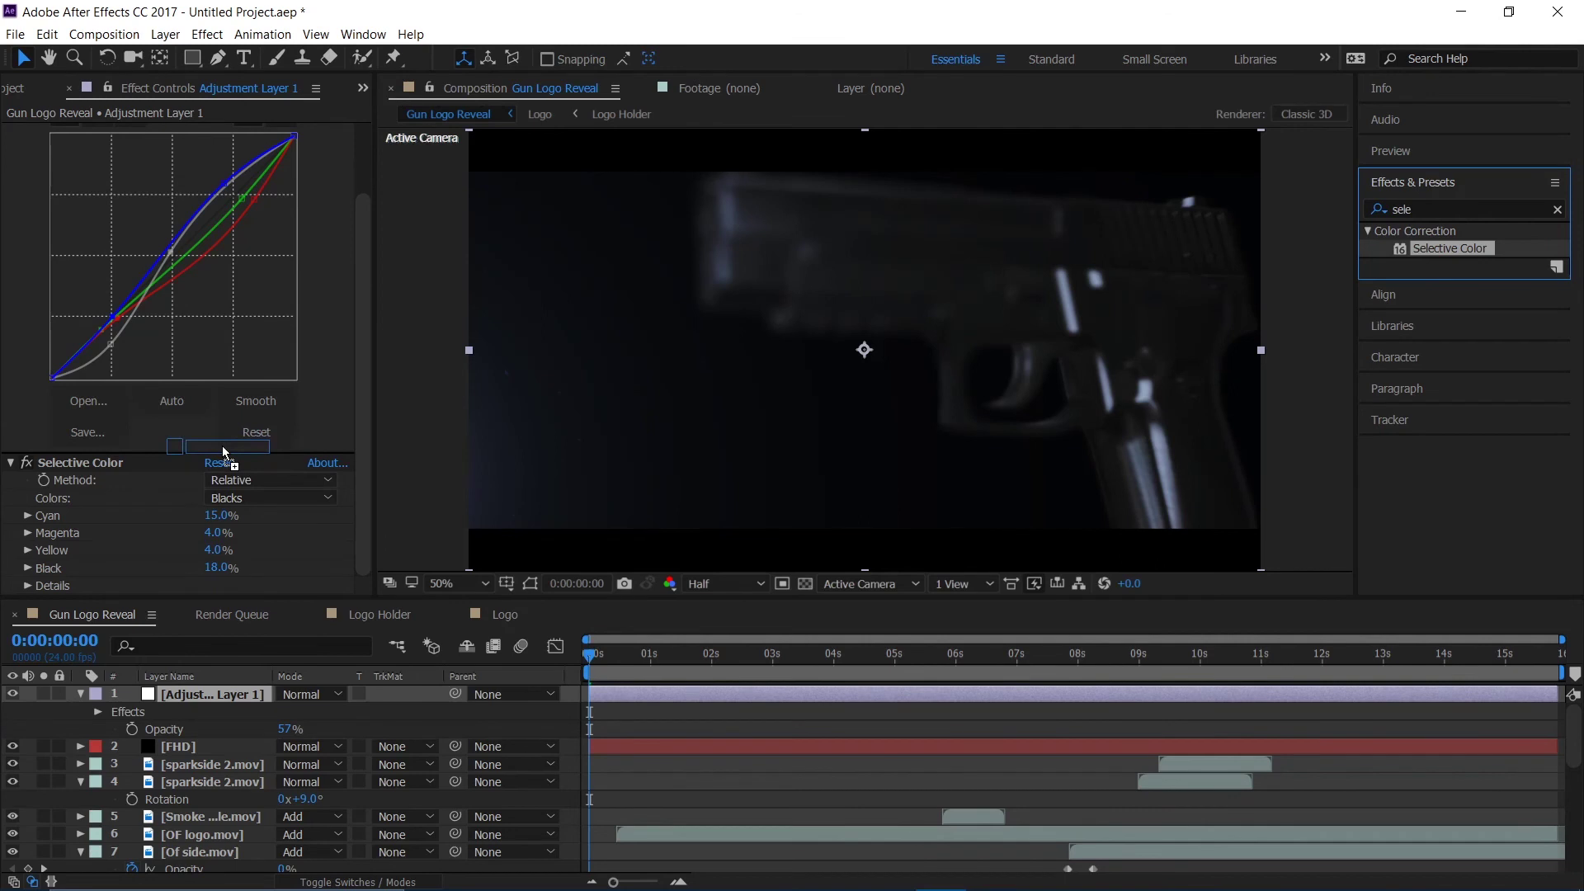
drag(221, 446, 171, 450)
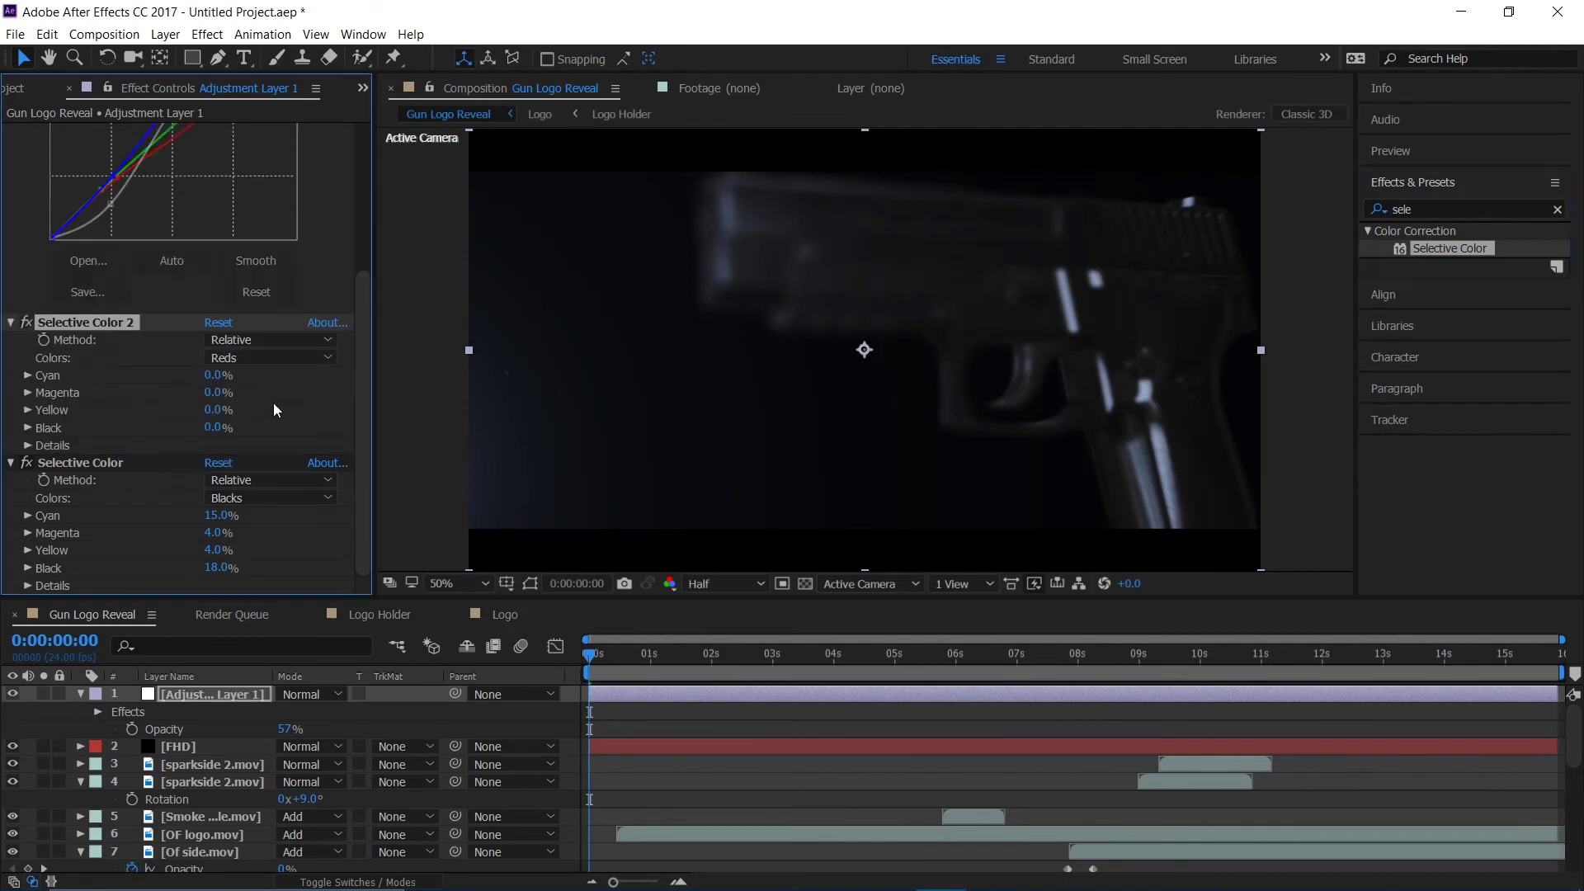
click(267, 360)
click(265, 531)
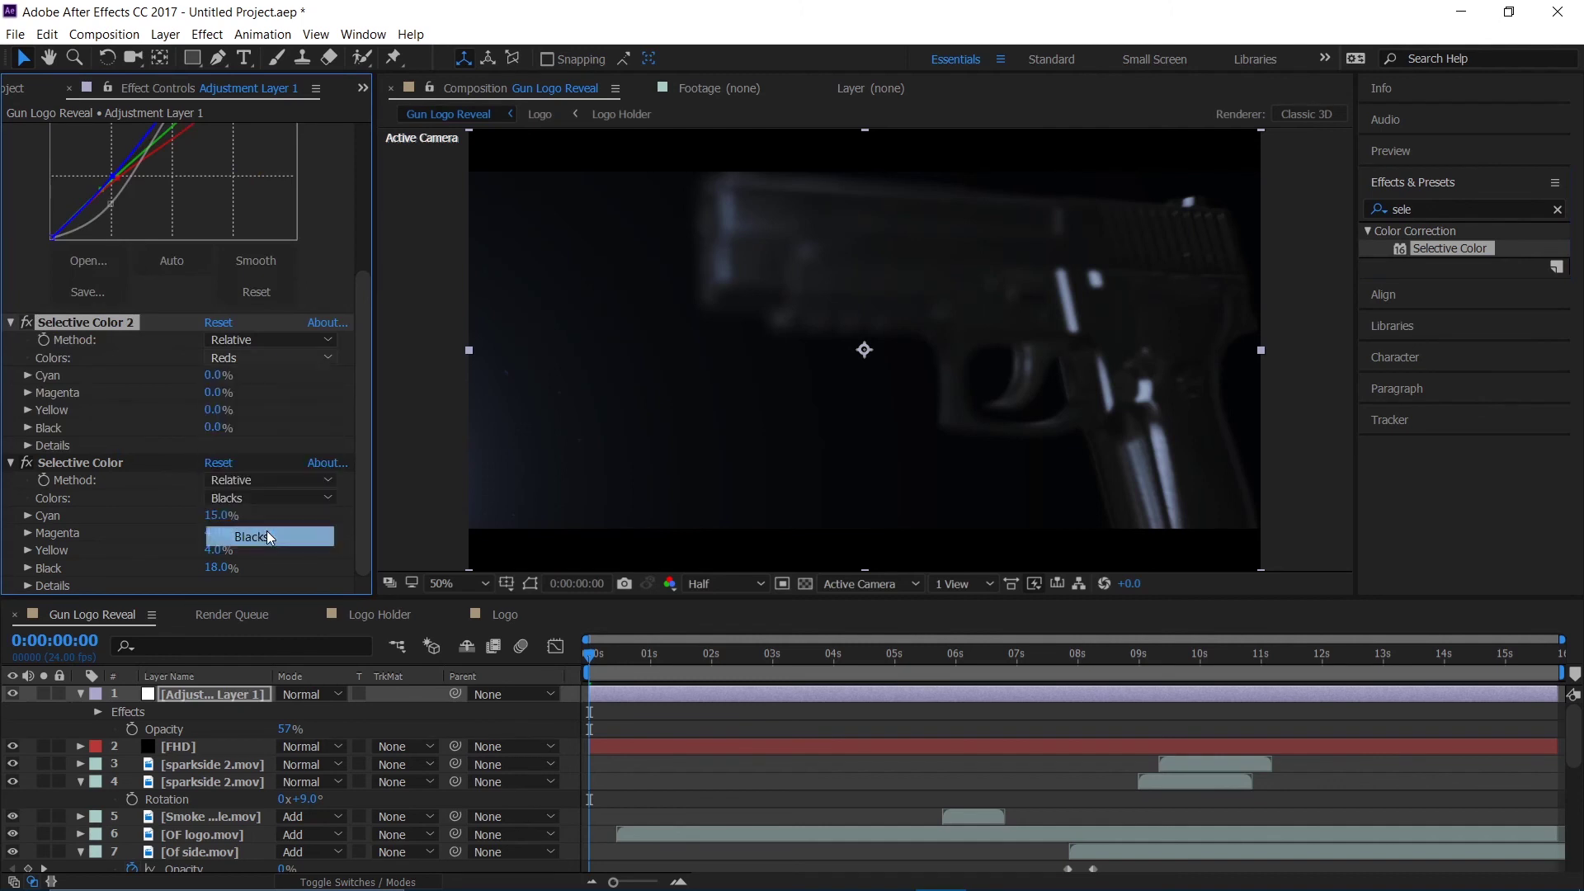
drag(206, 434, 205, 428)
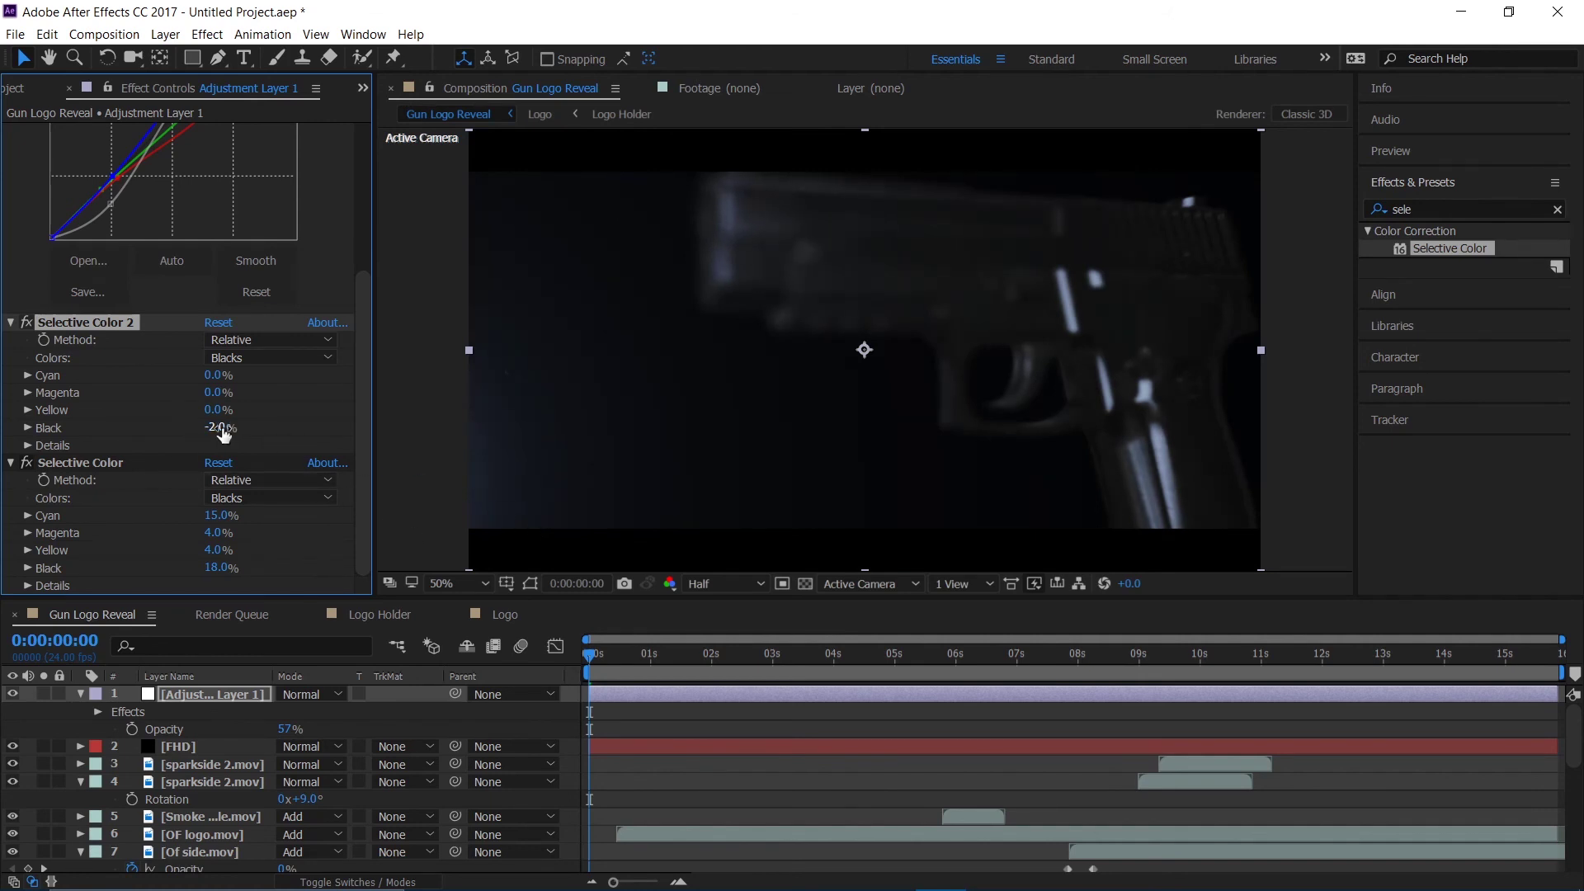
click(219, 428)
key(Return)
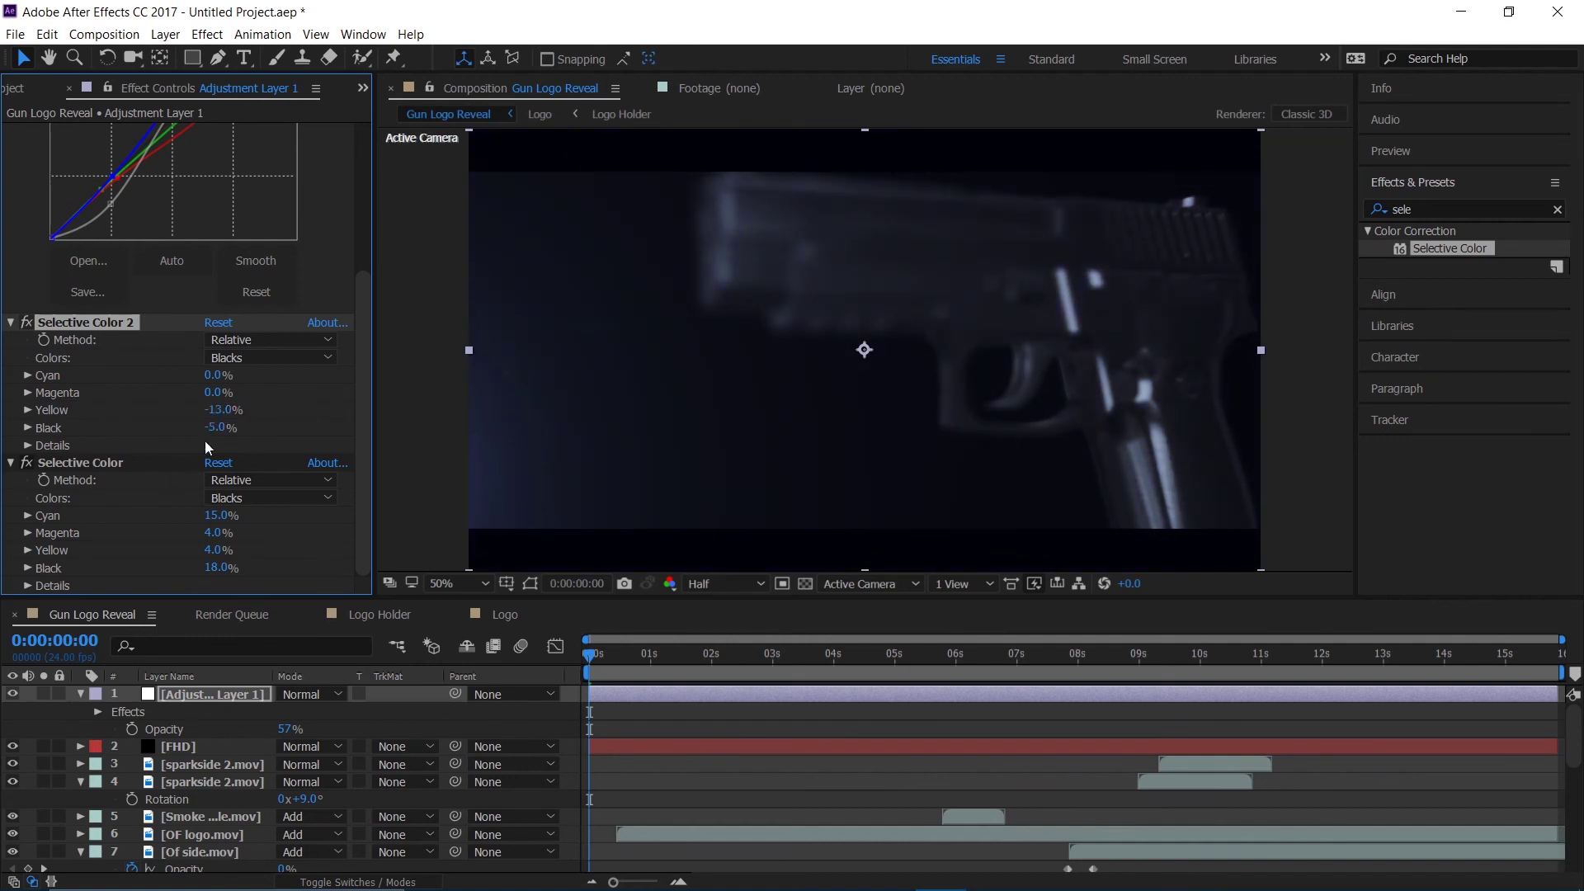
Step: Move Adjustment Layer 1 directly below the FHD letterbox layer in the layer stack
drag(208, 686, 201, 746)
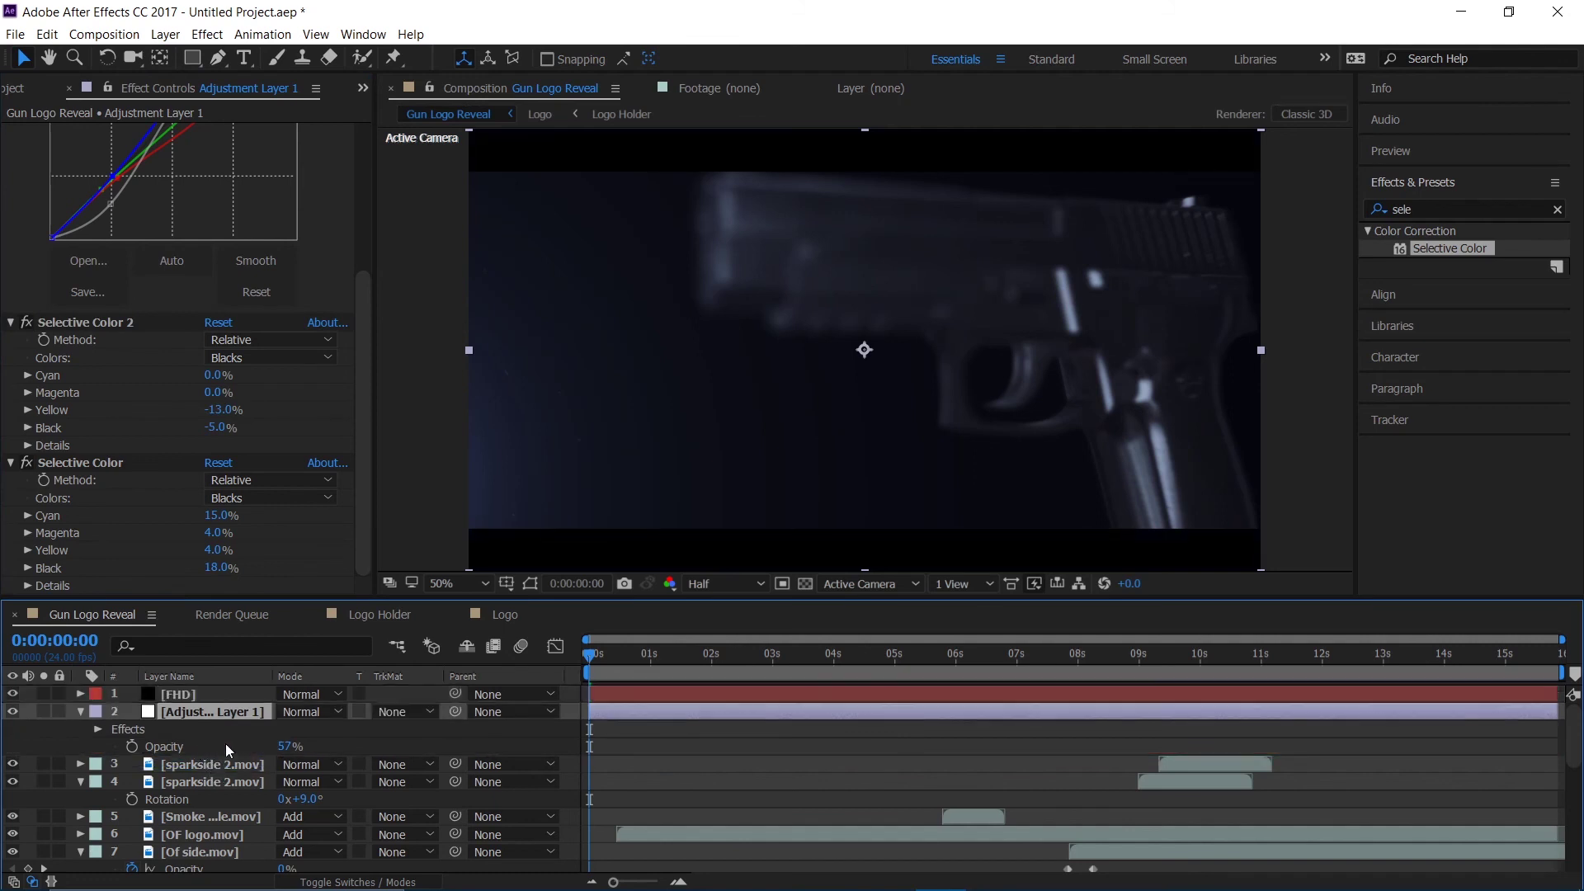
Step: Preview the graded composition from the first frame
key(space)
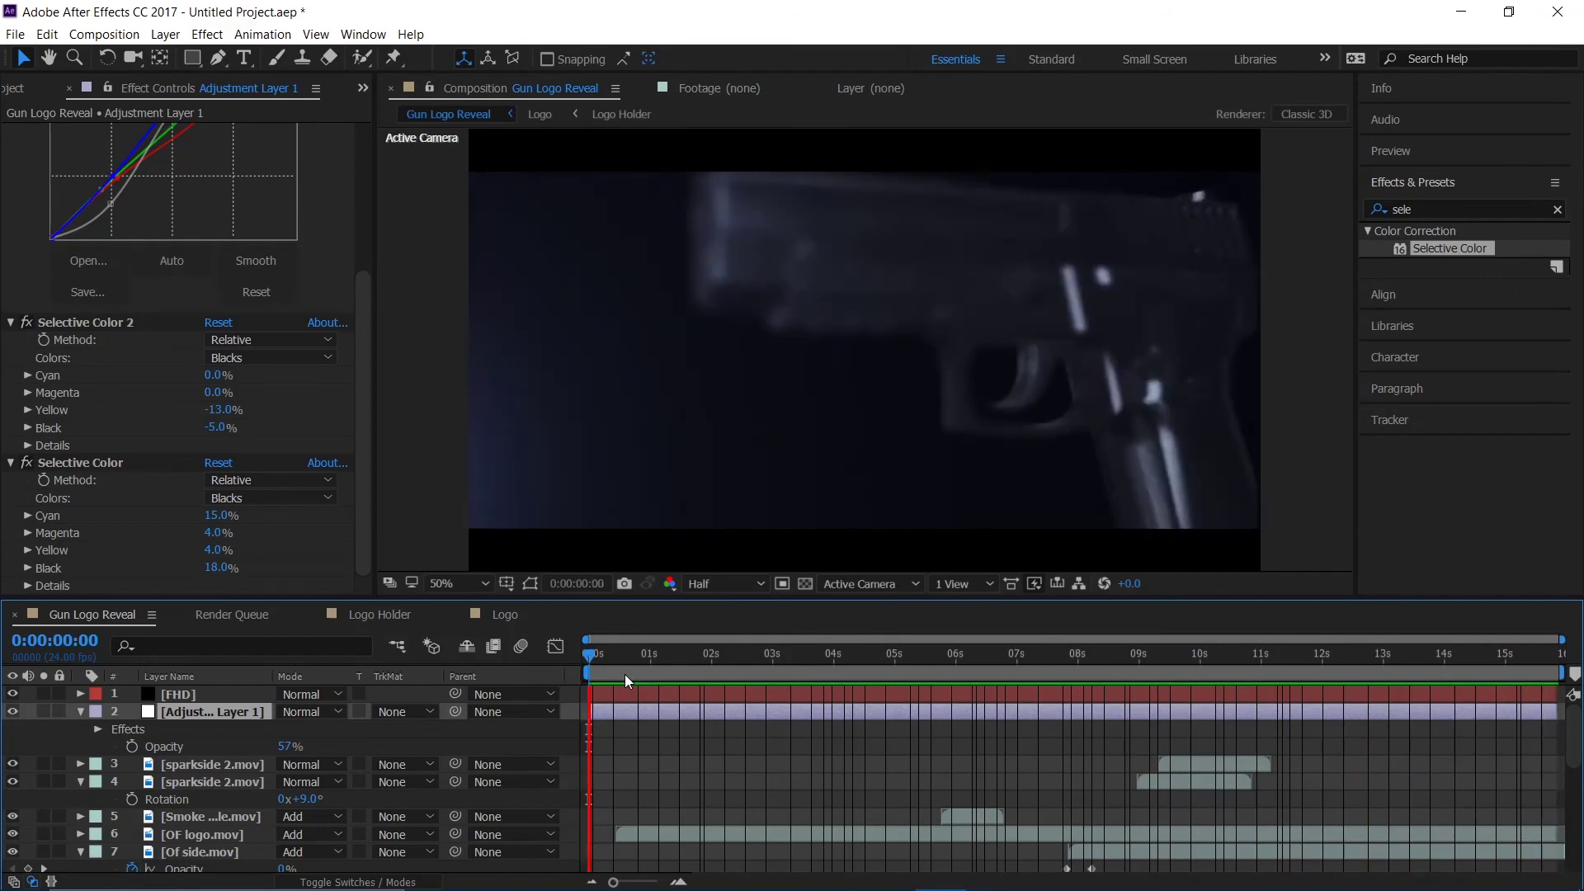
key(space)
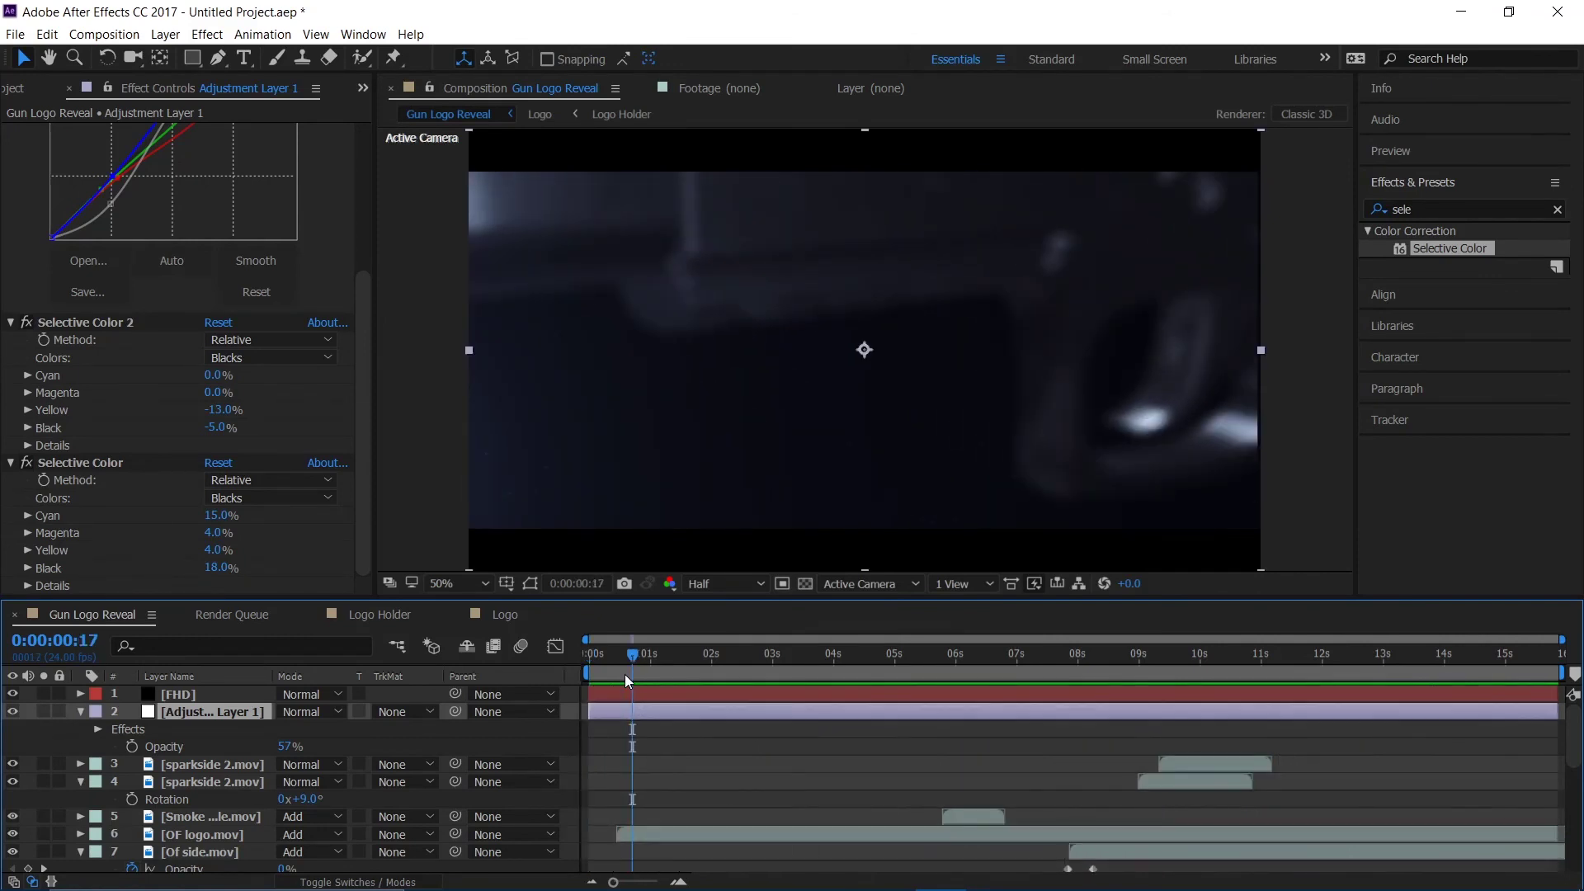
Step: Create a black 1920 x 1080 px solid named Fade directly above the FHD letterbox layer
click(182, 695)
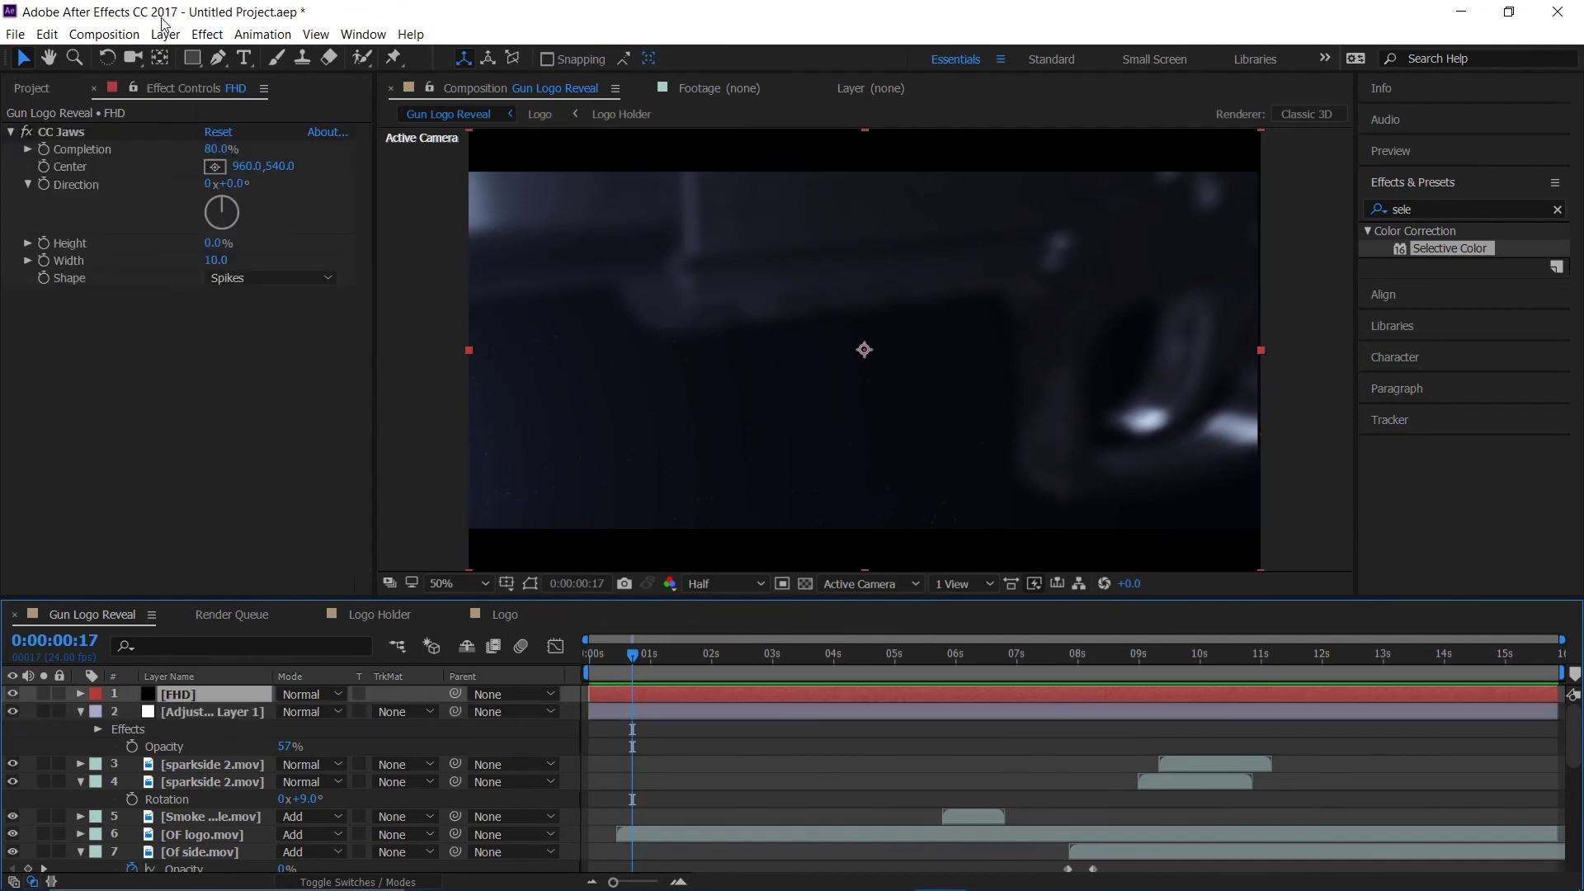
click(165, 34)
mouse_move(187, 57)
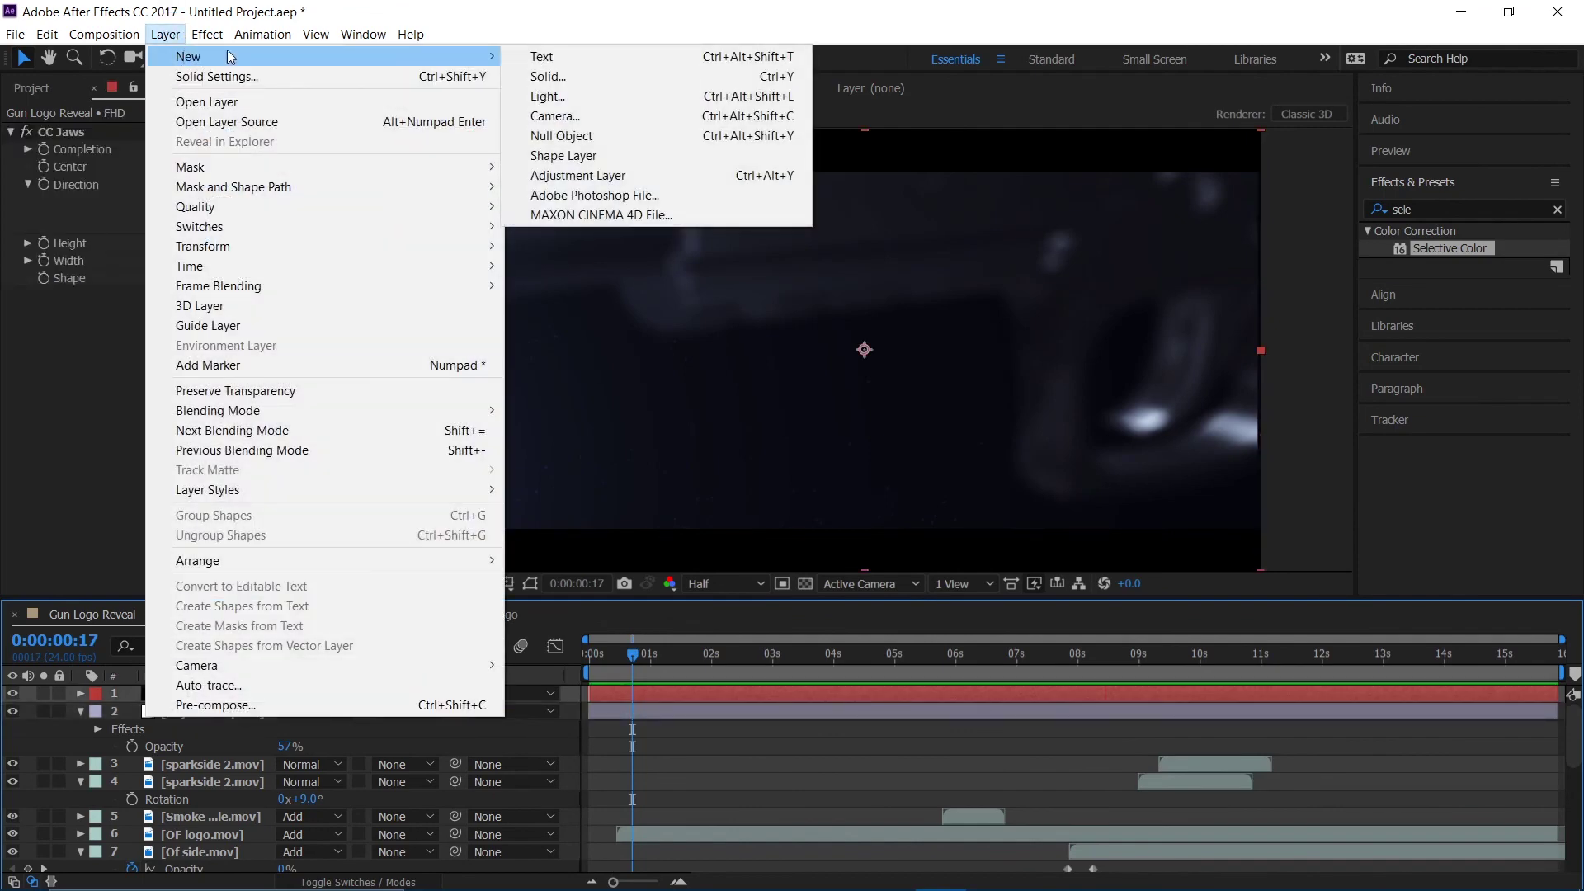
click(548, 76)
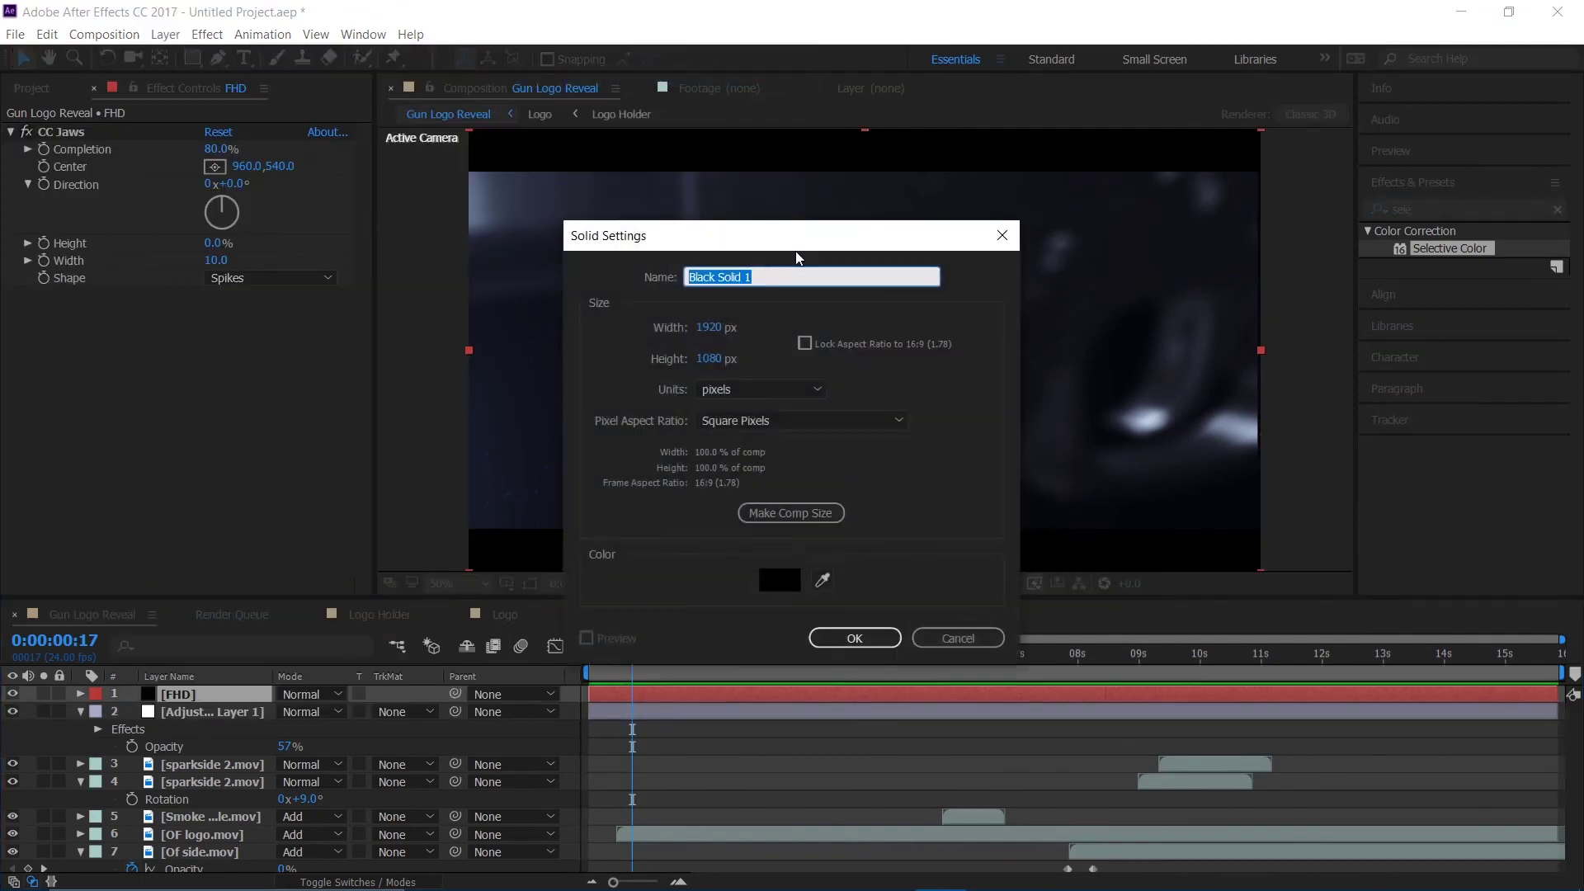
text(Fade)
key(Return)
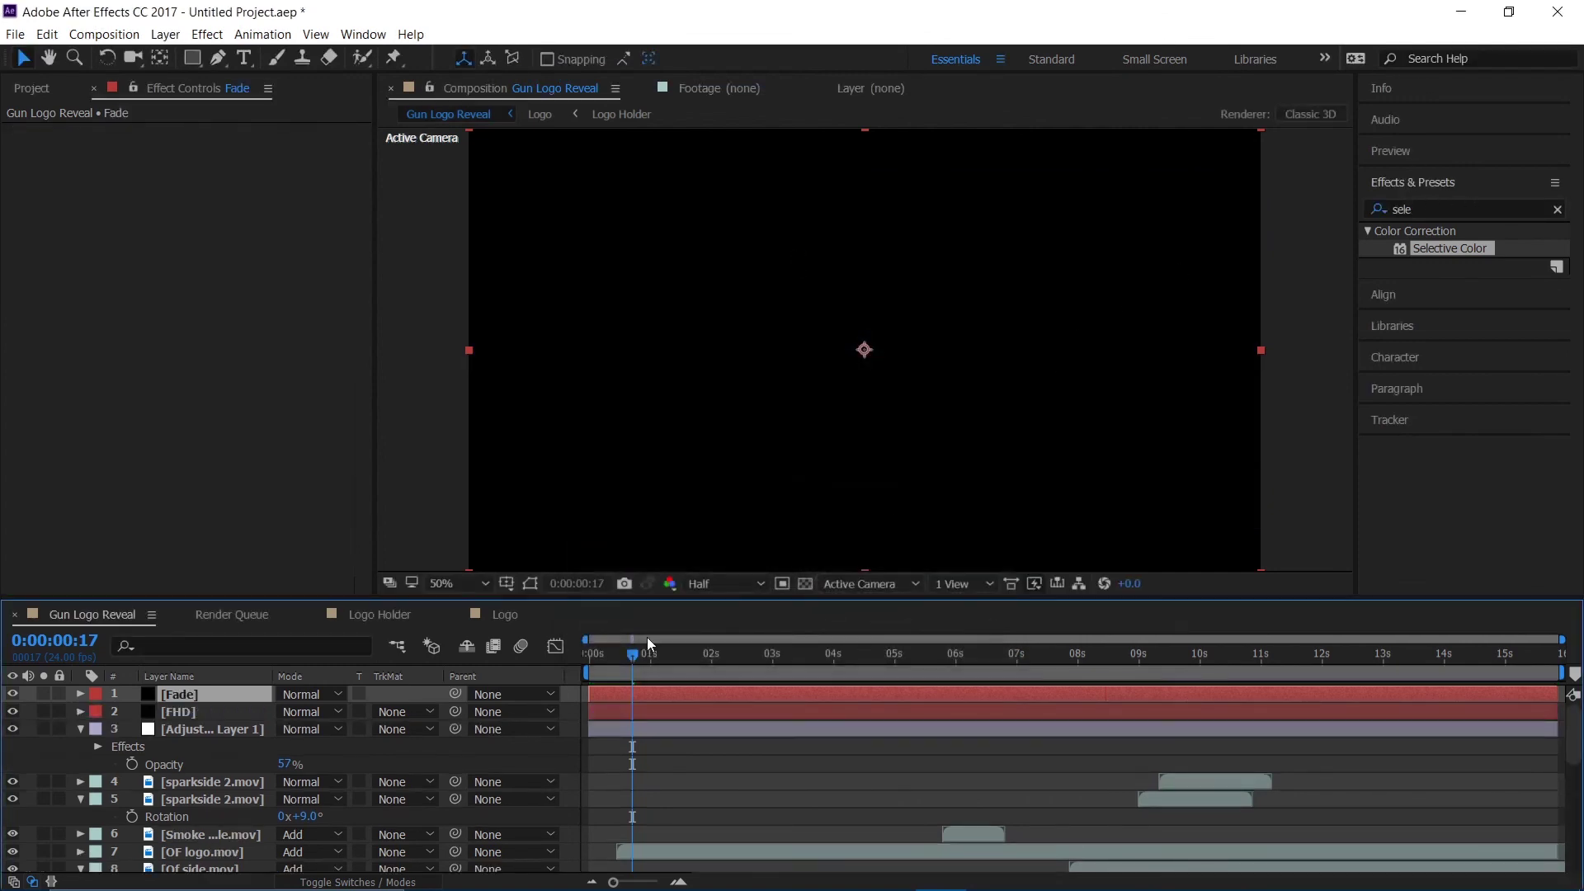
Step: Keyframe the Fade layer's Opacity from 100% at the first frame to 0% at 0:00:00:19
drag(636, 657, 581, 676)
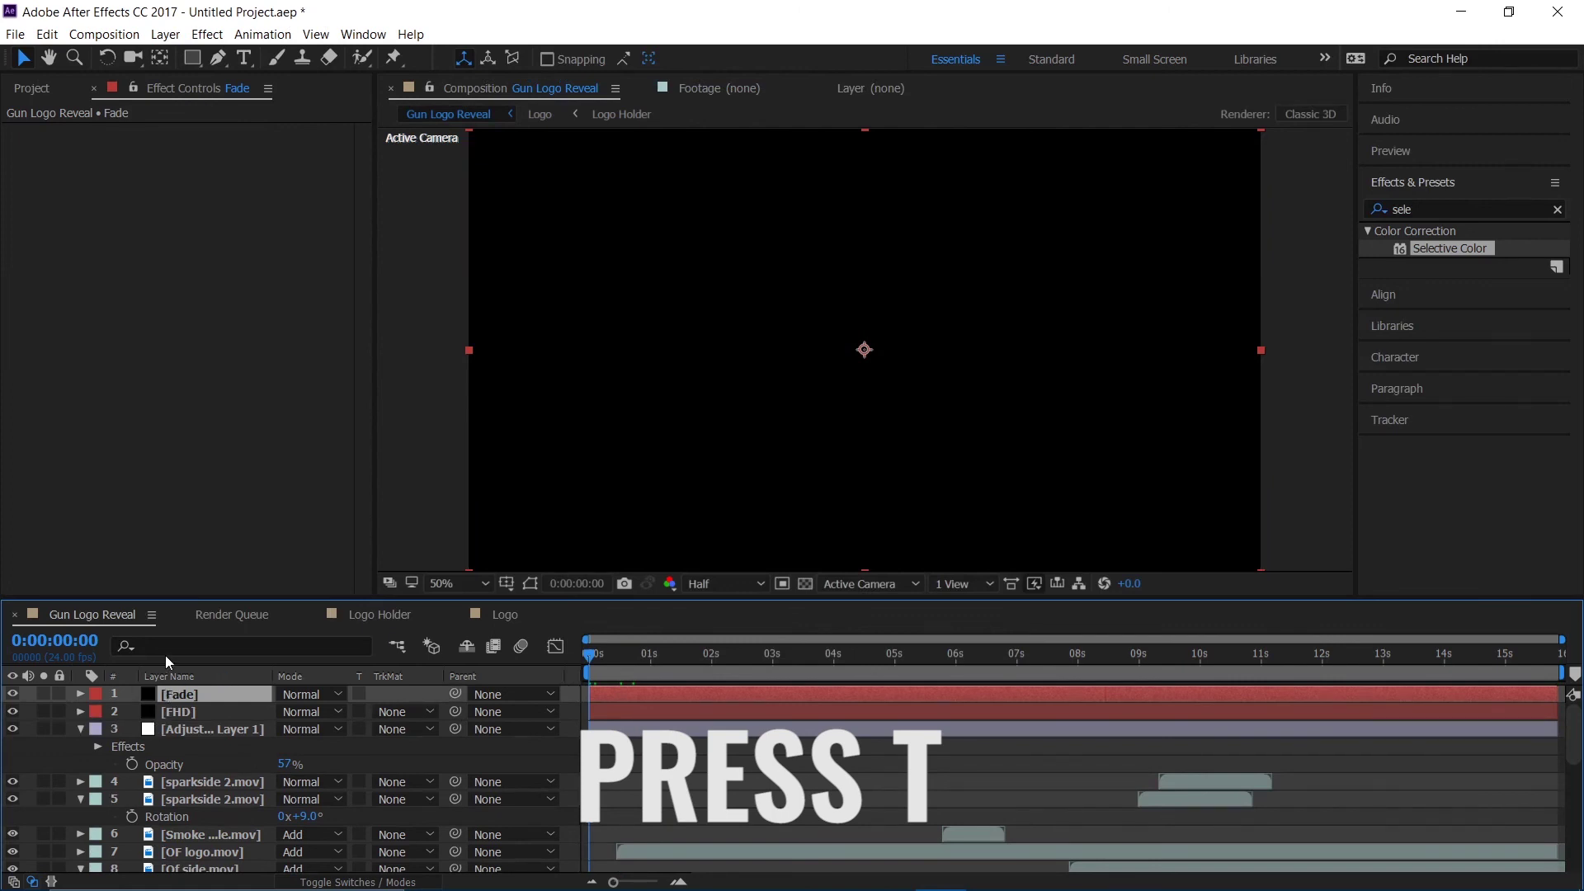
key(t)
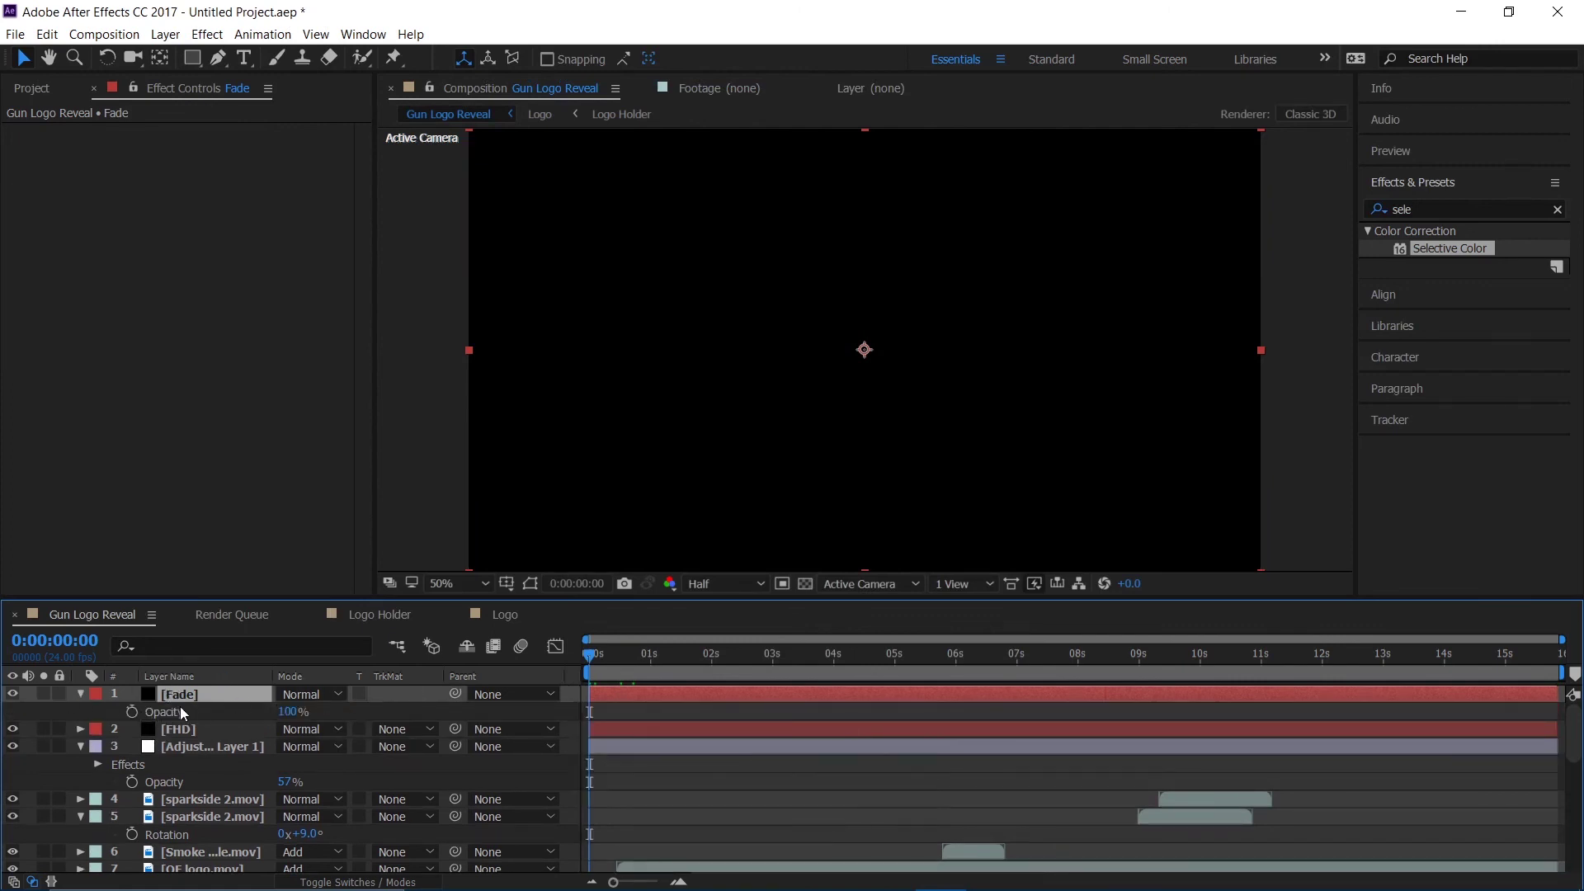
click(134, 712)
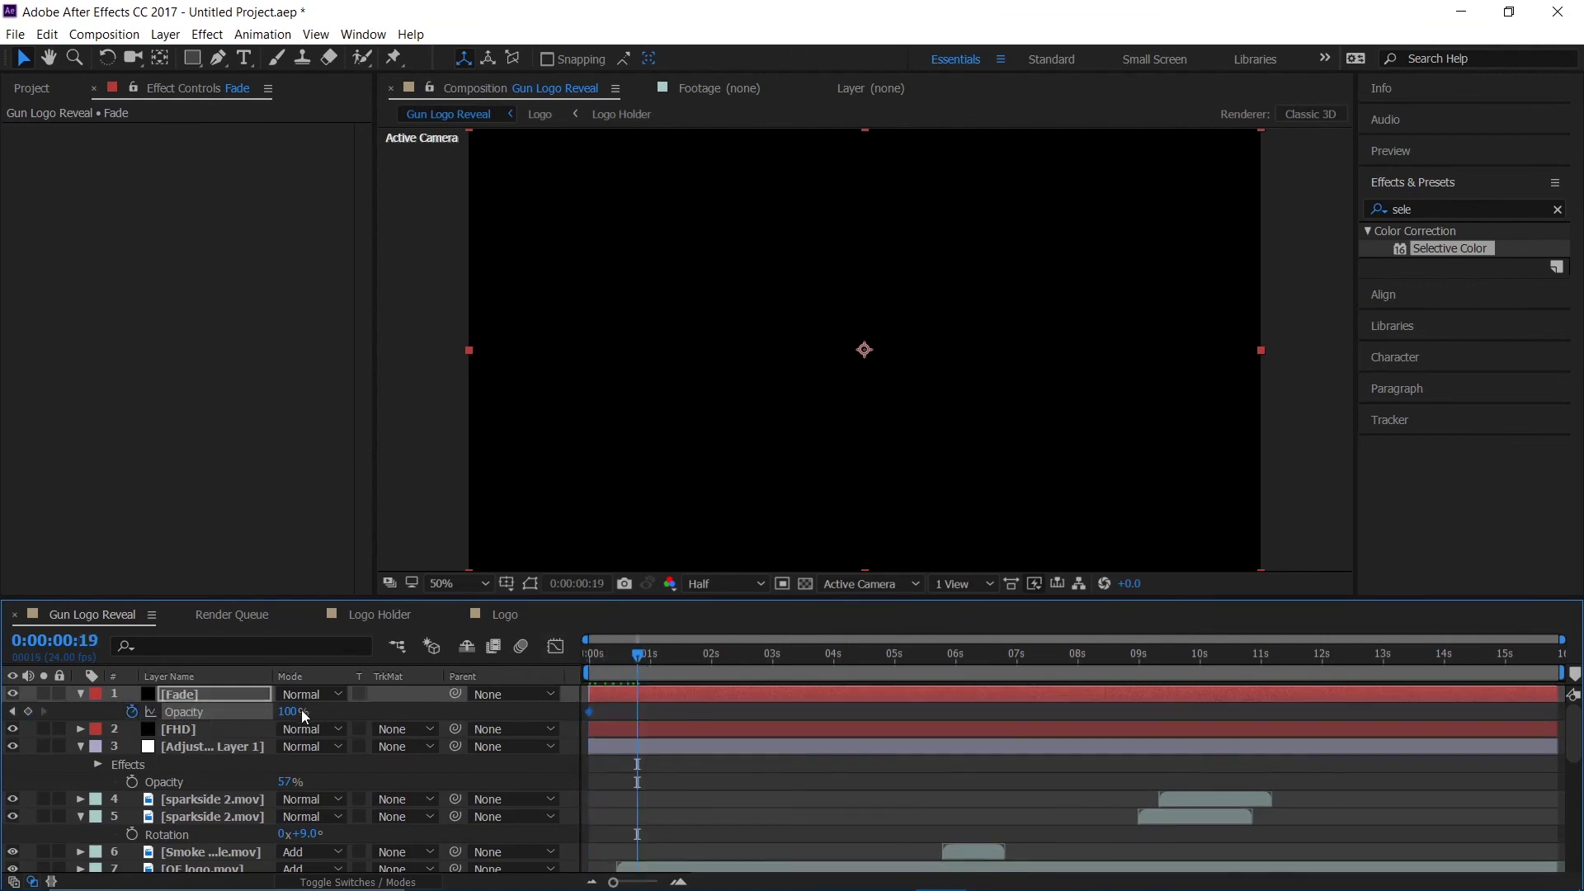
drag(292, 715, 68, 703)
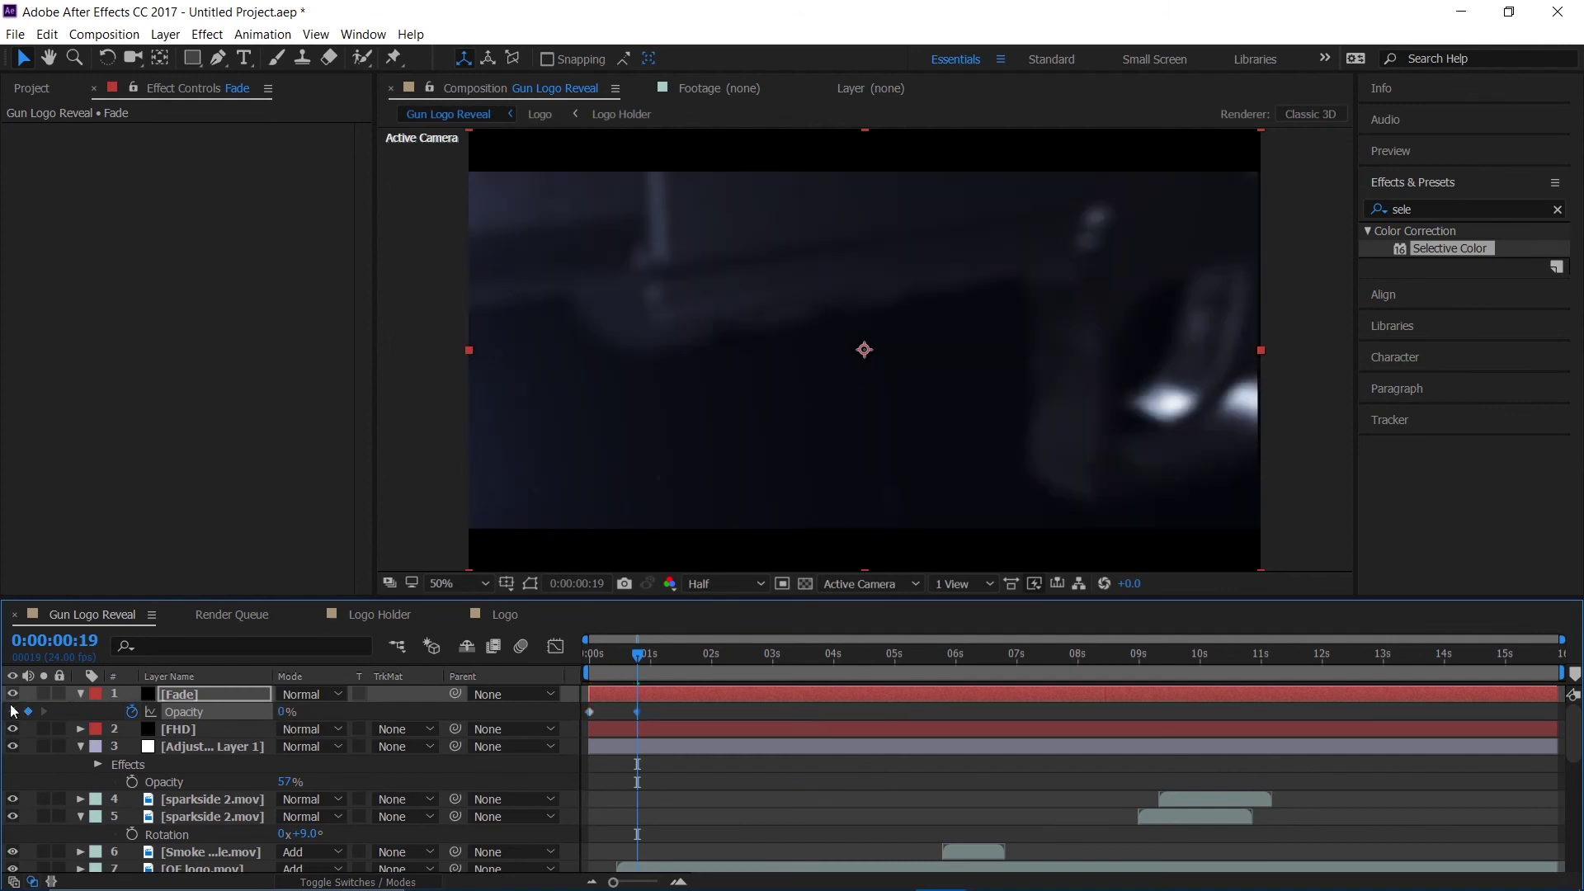
Step: Keyframe the Fade layer's Opacity at 0% at 0:00:14:16 and 100% at 0:00:15:20 for the closing fade-out
drag(639, 658, 1489, 638)
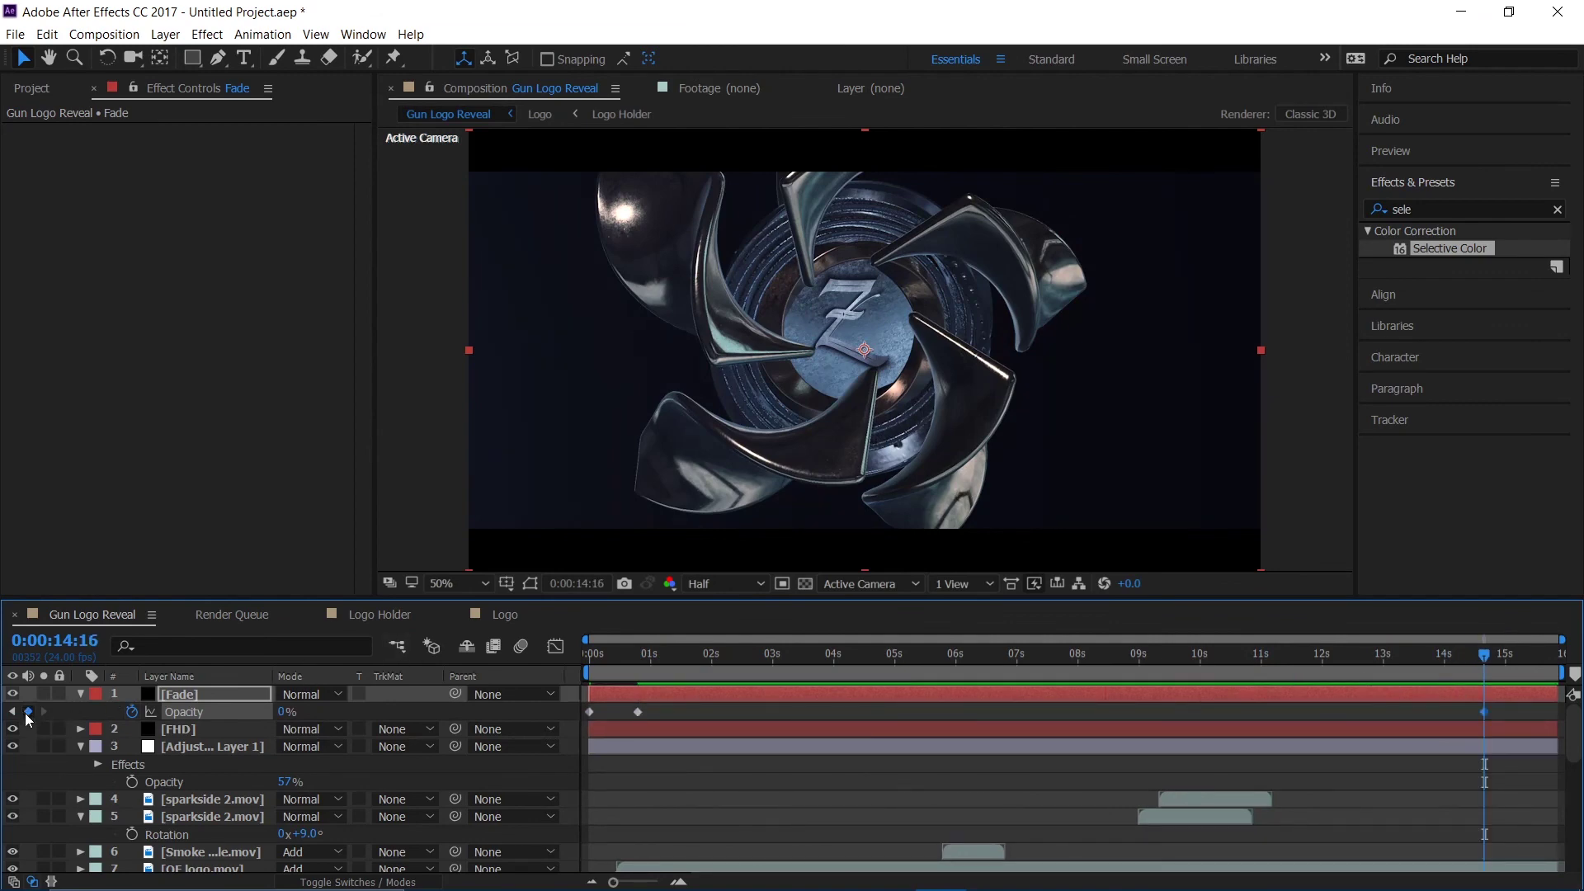
drag(1478, 651, 1559, 652)
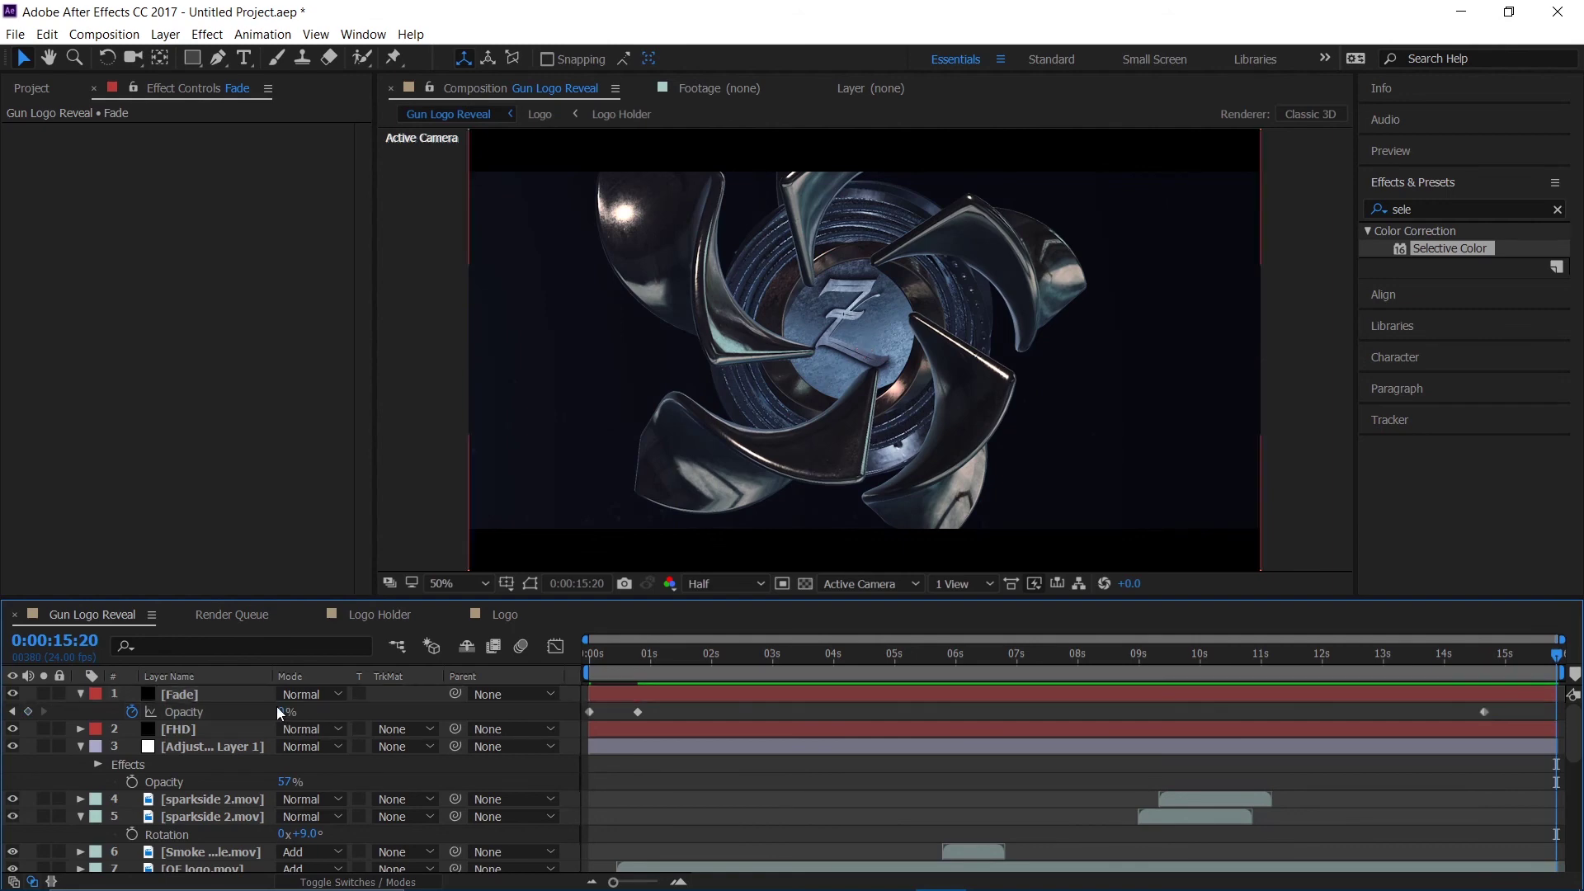
drag(282, 711, 1049, 668)
Step: Play back the composition from the first frame to check the fade animation
drag(775, 651, 472, 642)
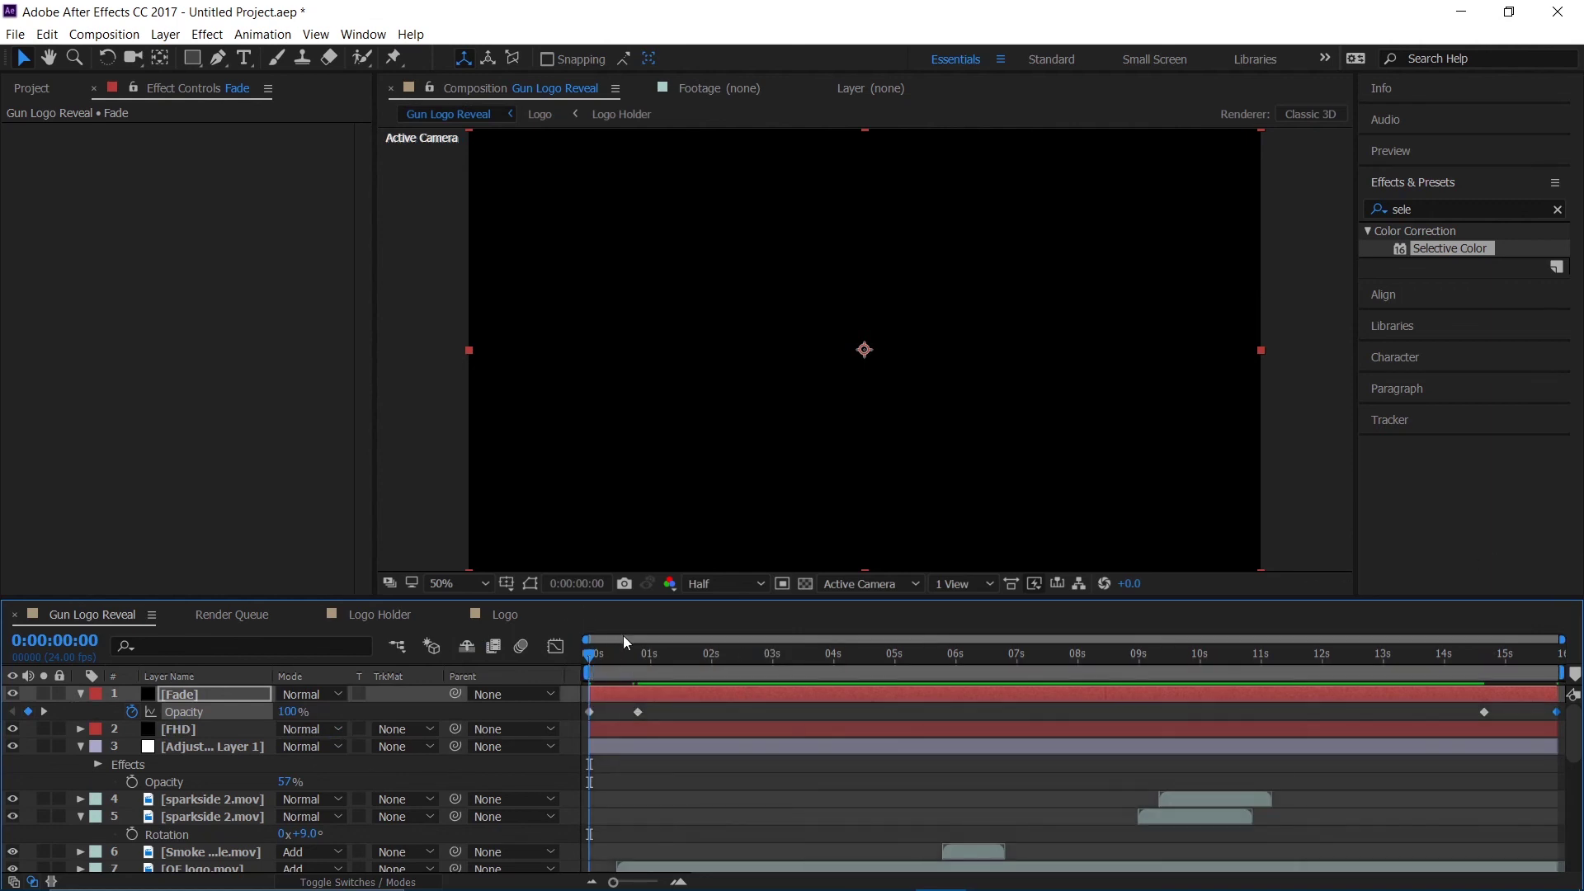
key(space)
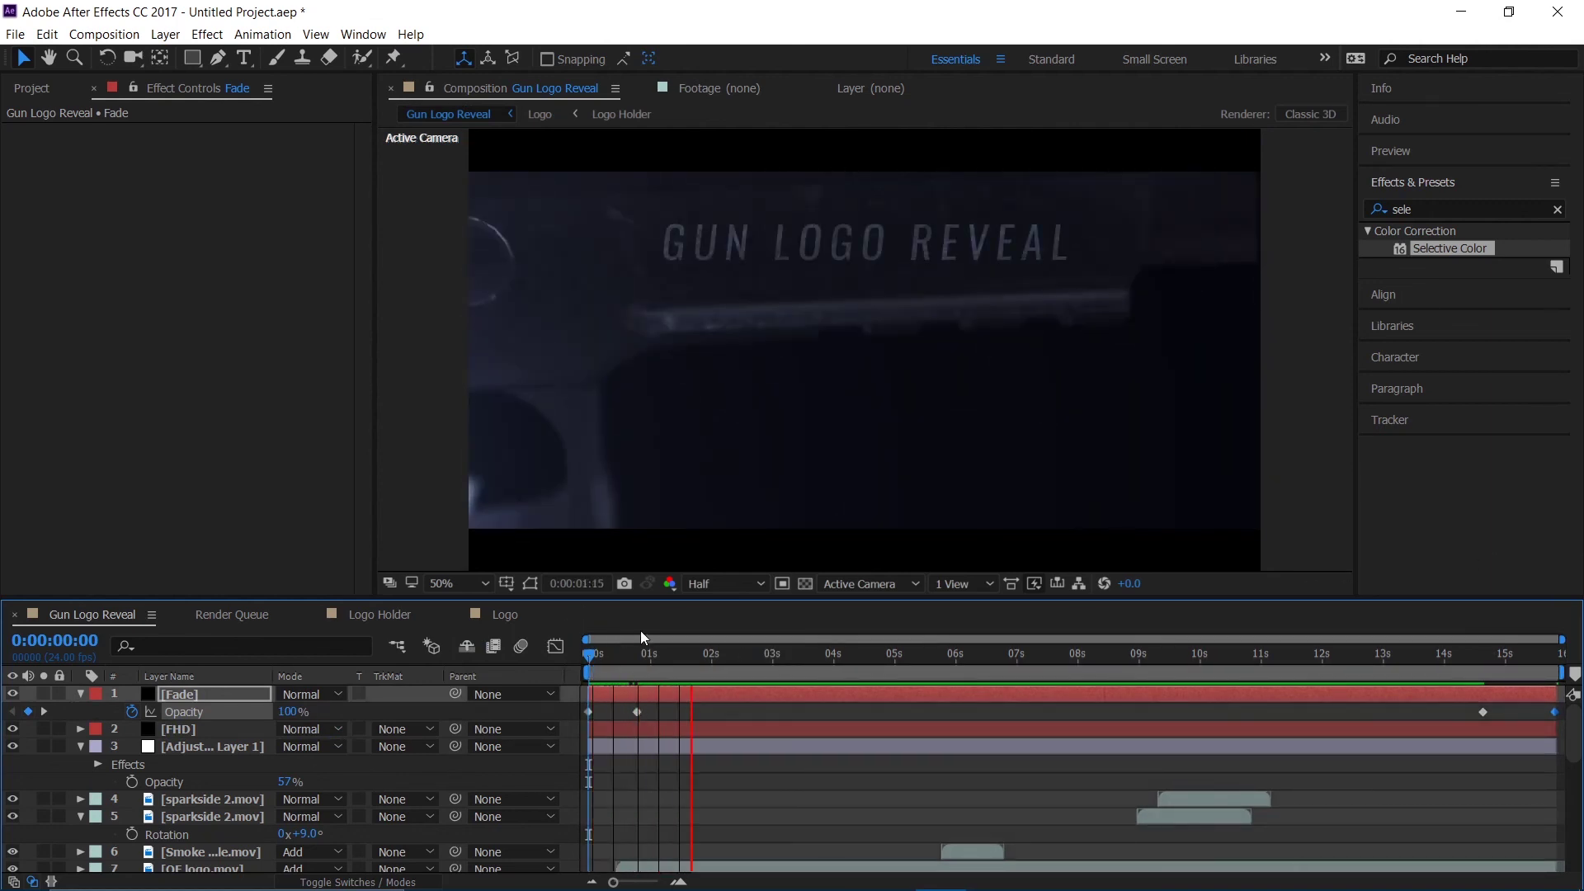